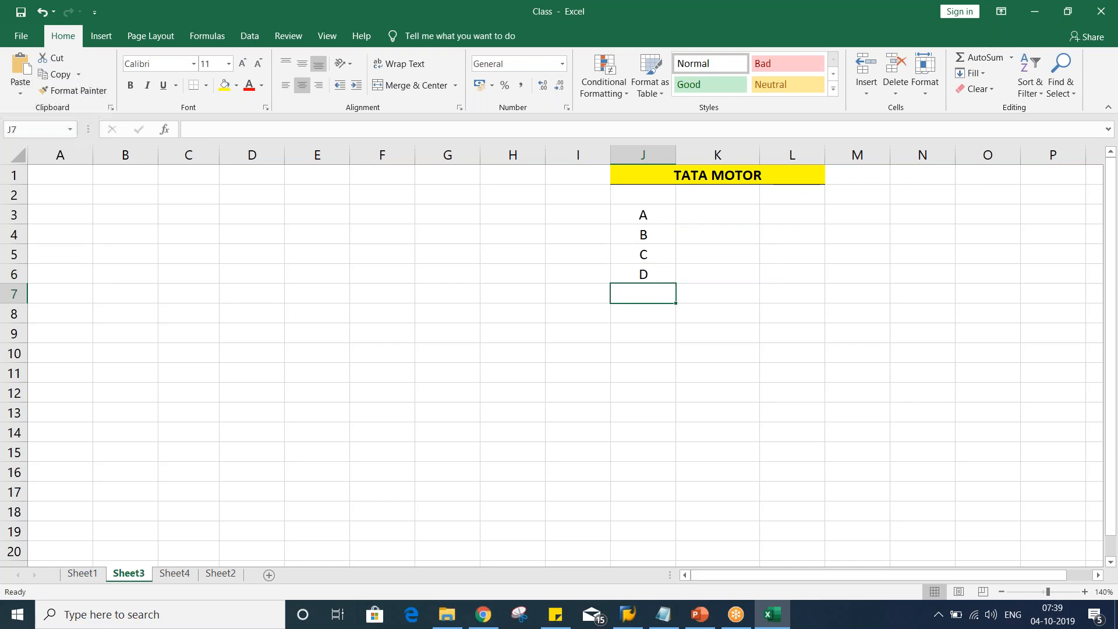
Extend the letter list in column J with E, F, G, H and I
key("Return")
type("F")
key("Return")
type("G")
key("Return")
type("H")
key("Return")
type("I")
key("Return")
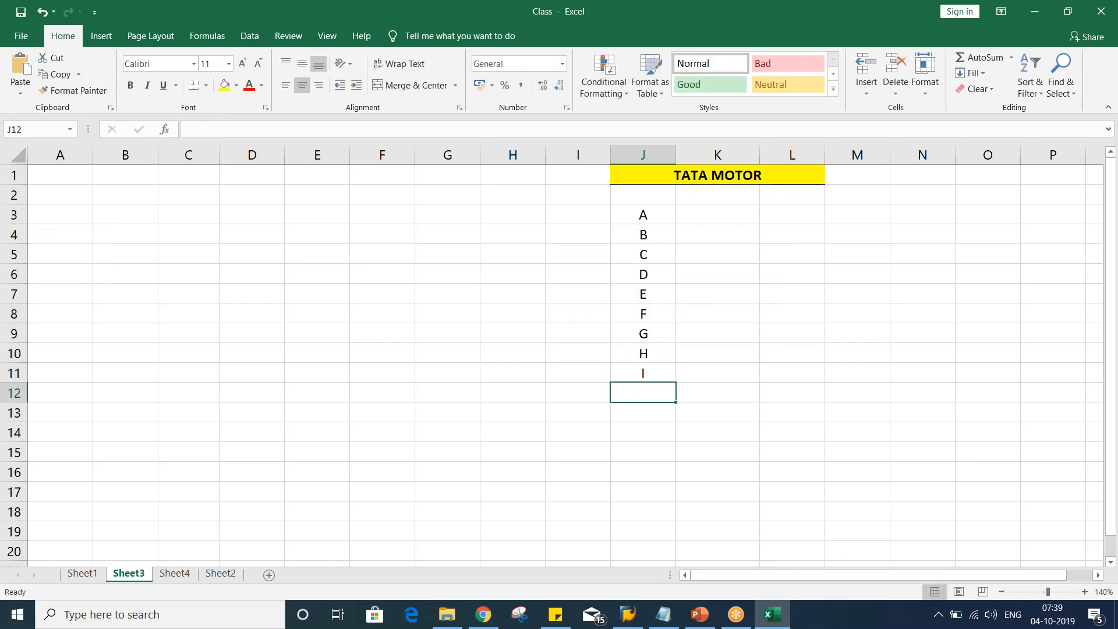
Clear the letter list from J3:J12
left_click(720, 399)
left_click_drag(641, 213, 661, 370)
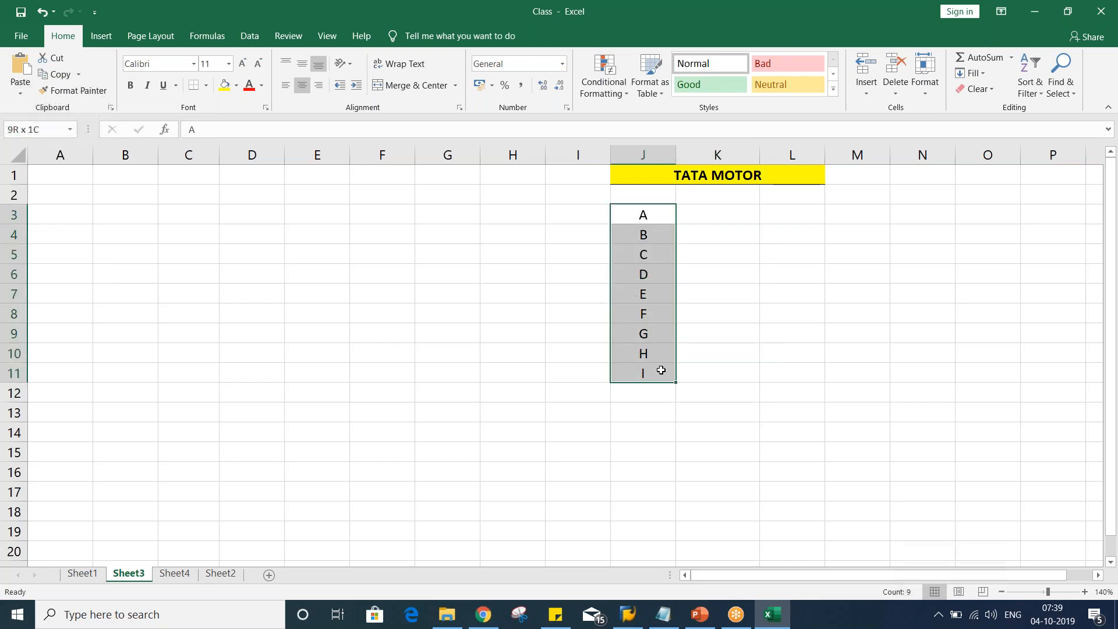
left_click(630, 451)
left_click_drag(656, 215, 669, 384)
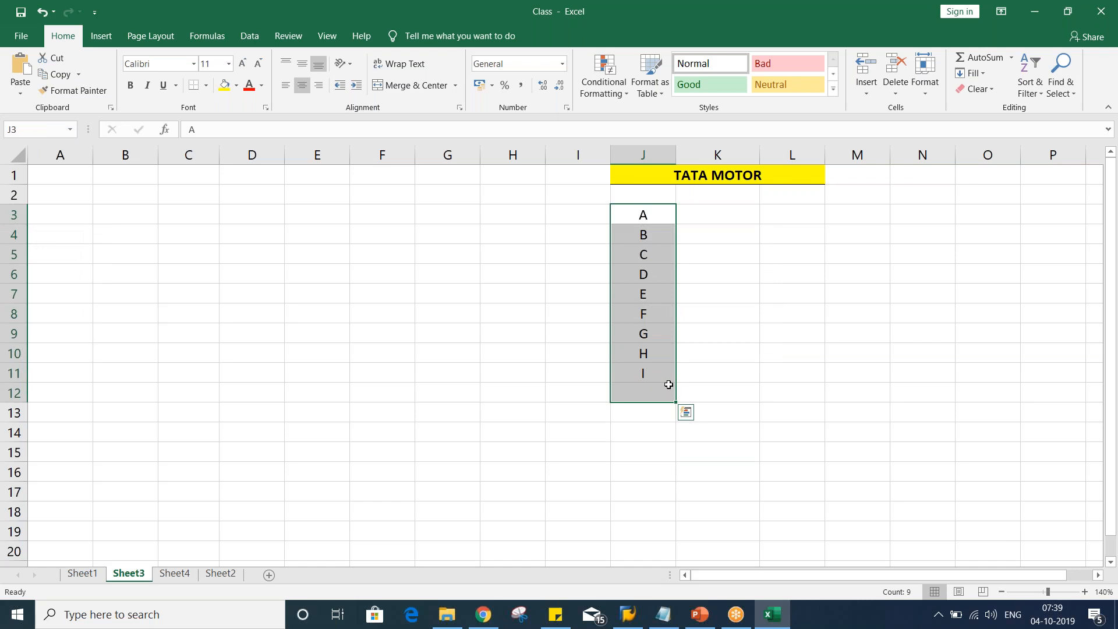
key("Delete")
Enter the header XYZ LTD in K3
left_click(702, 208)
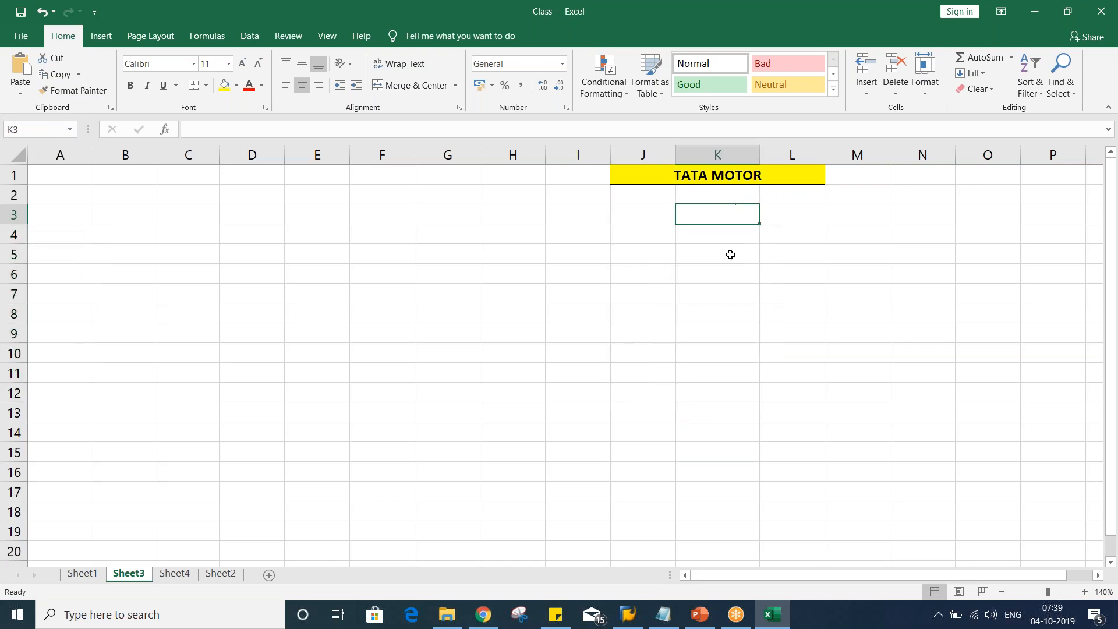
type("XYZ LTD")
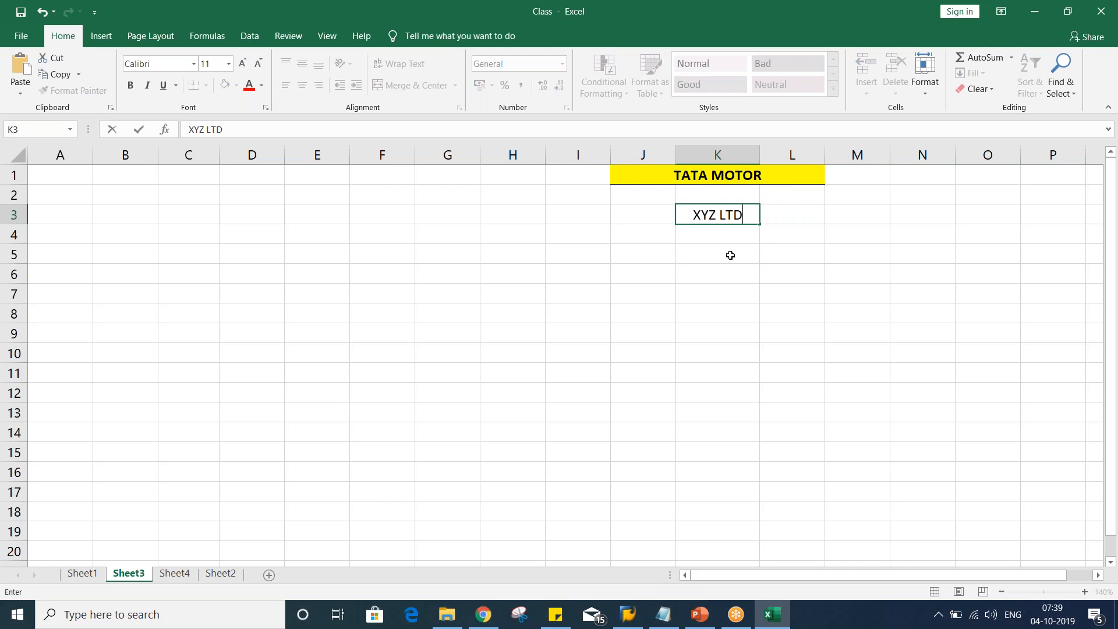
key("Return")
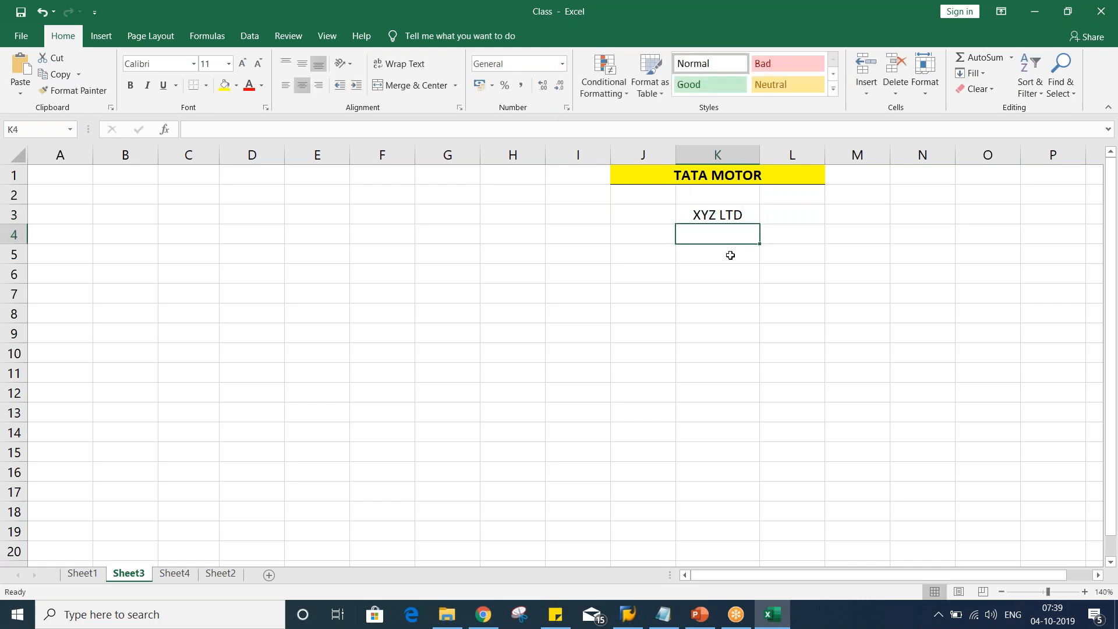
Enter the amounts 1000, 2000, 1500, 3000, 4500, 5000 and 3000 in K4:K10
type("1000")
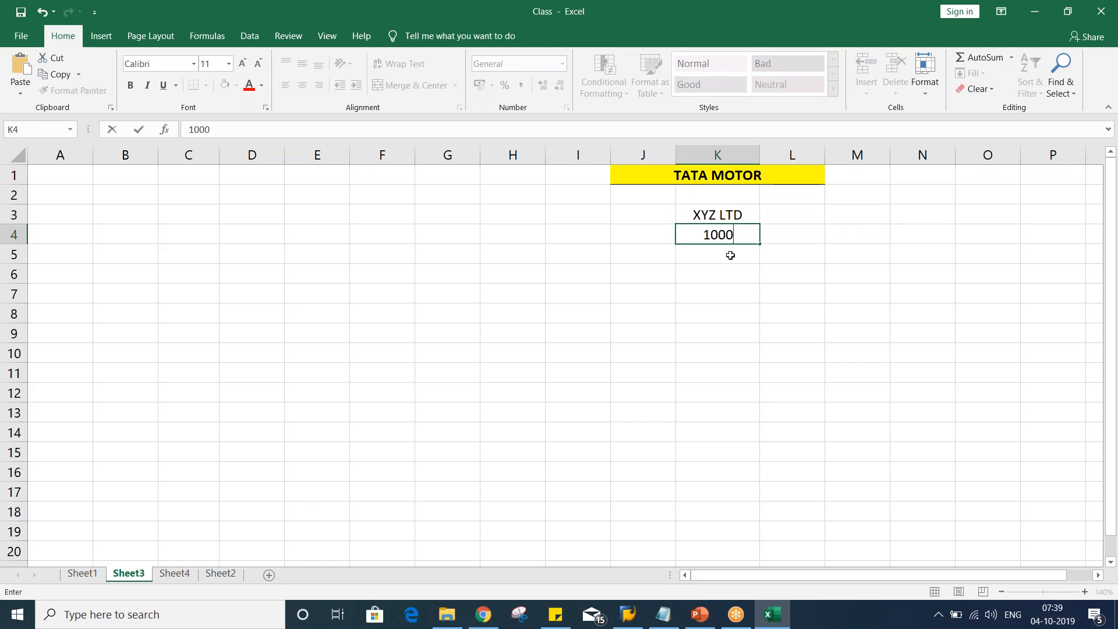
key("Return")
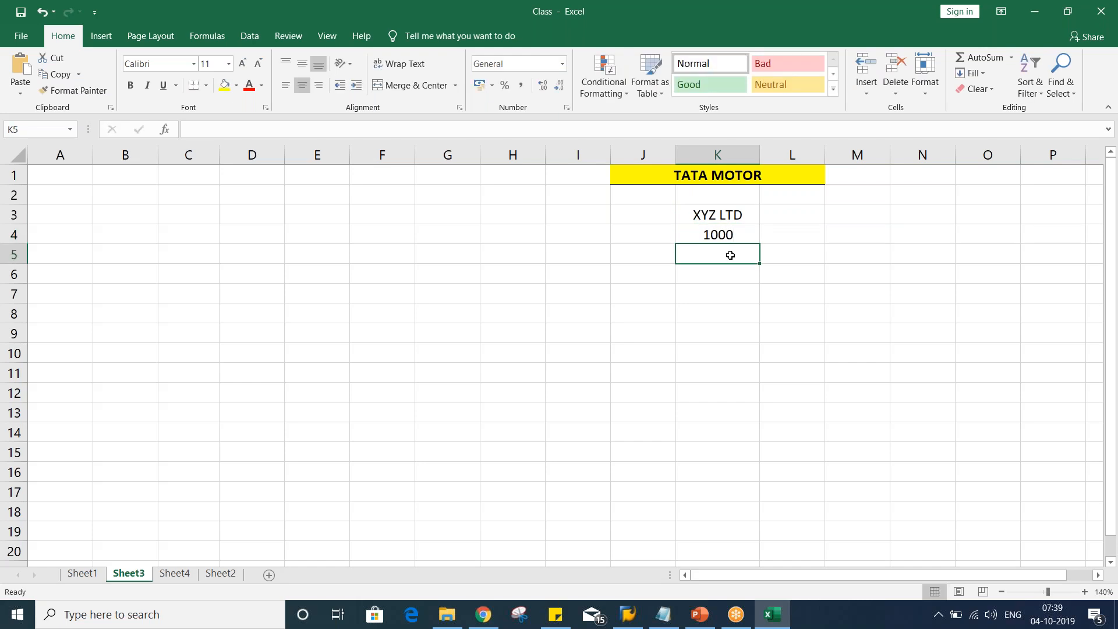
type("200")
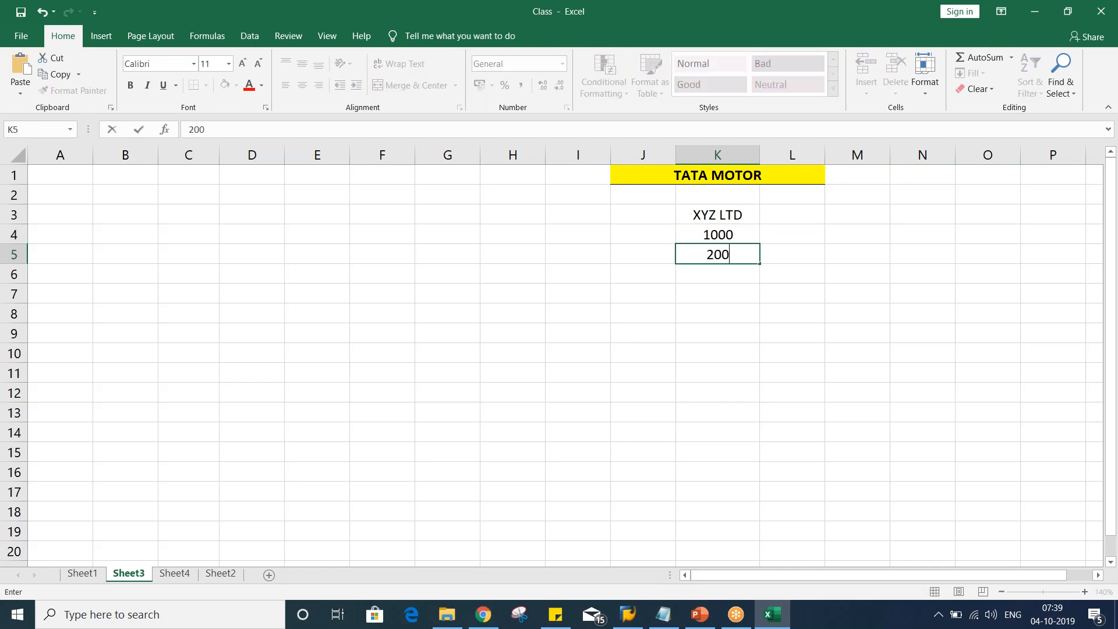
type("0")
key("Return")
type("1500")
key("Return")
type("3000")
key("Return")
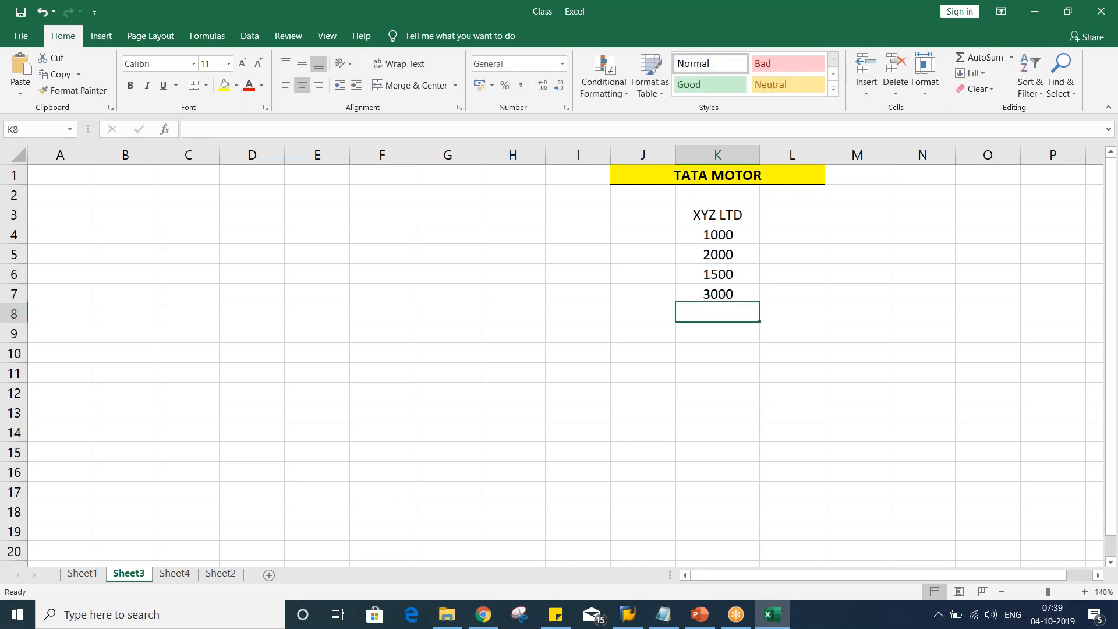
type("4500")
key("Return")
type("5000")
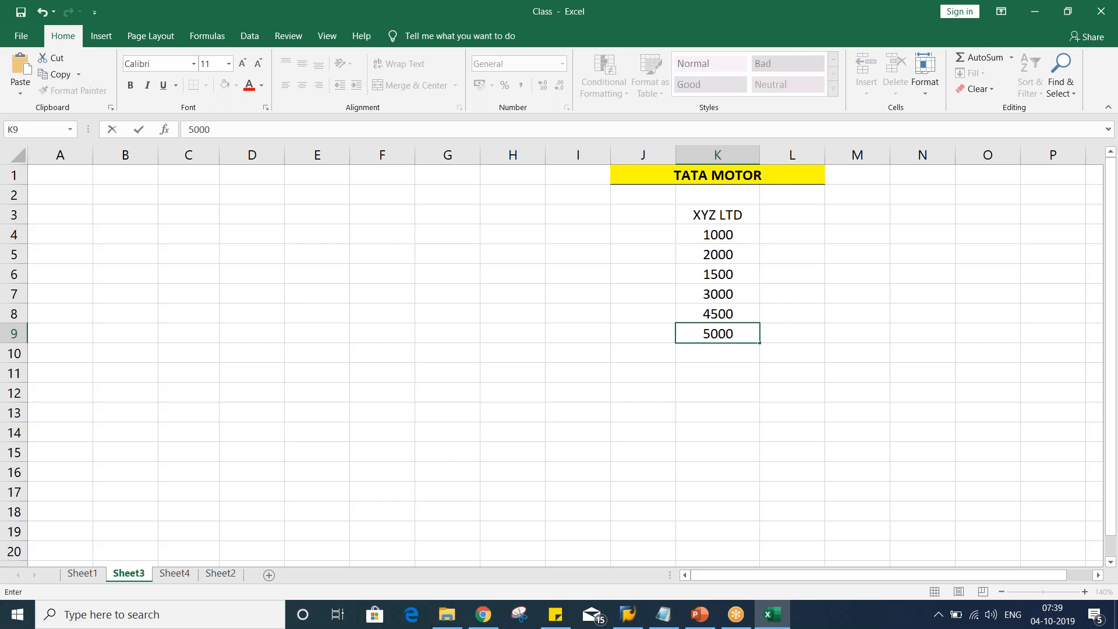
key("Return")
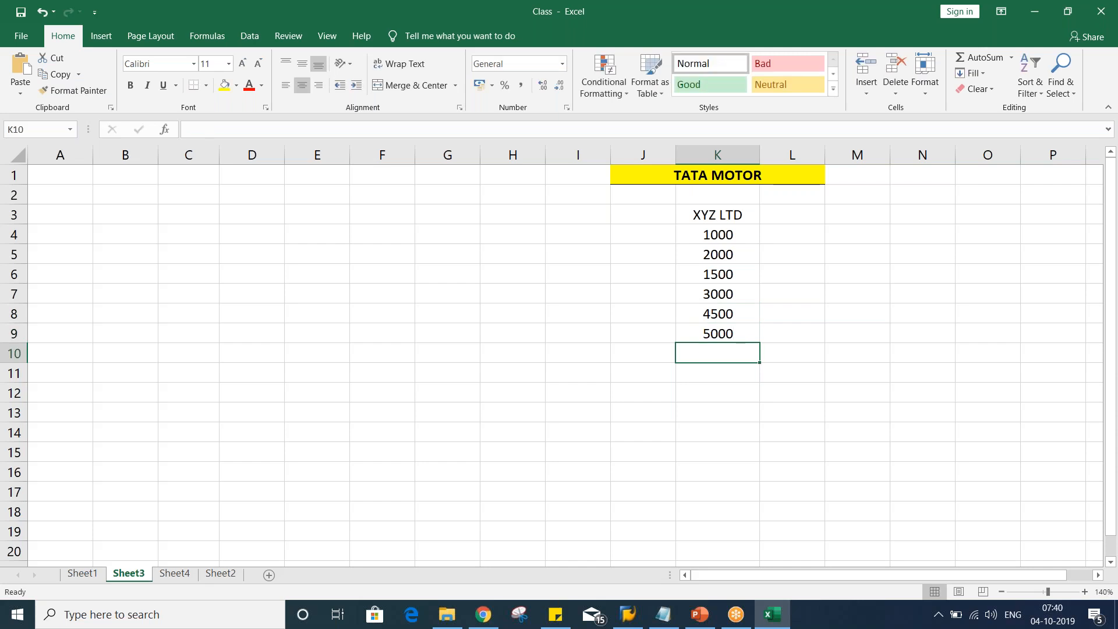
type("3000")
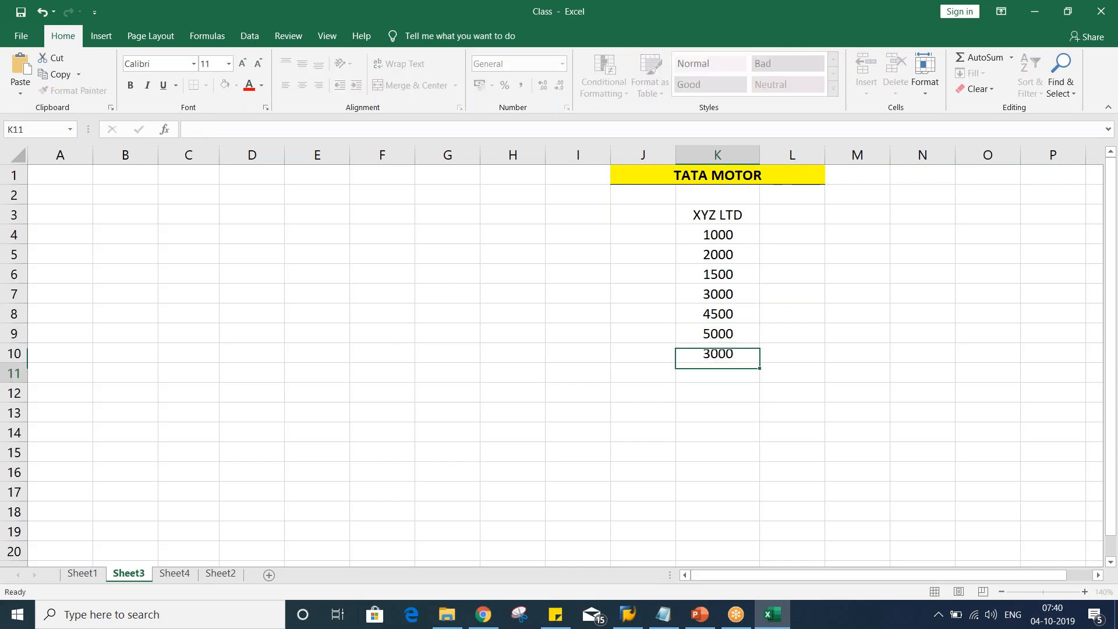
key("Return")
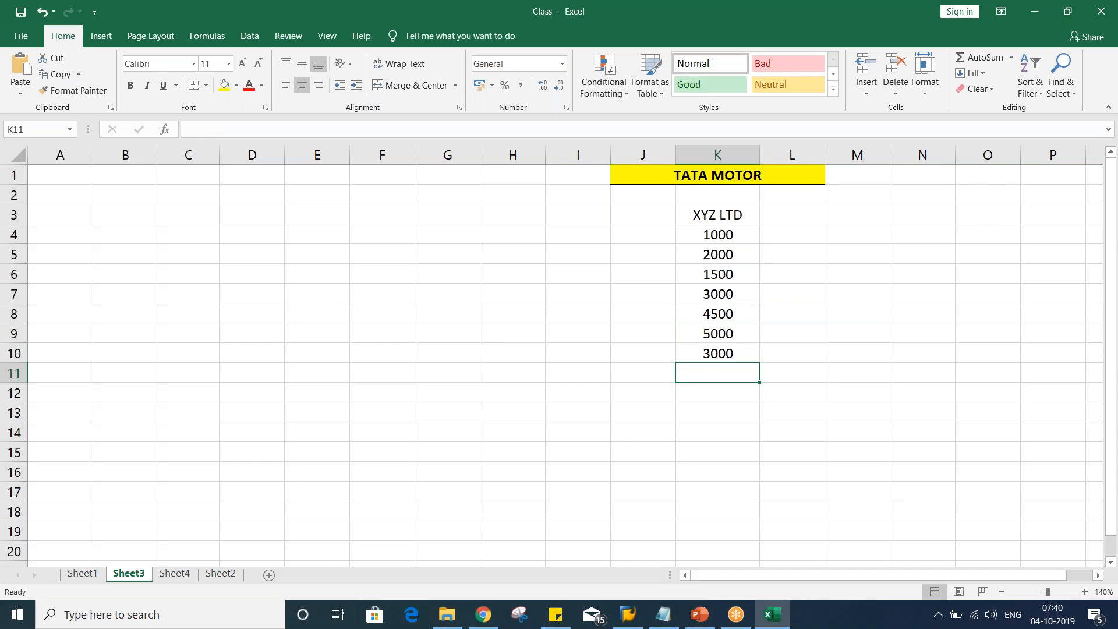
Move the XYZ LTD column from K3:K10 to start at D3
key("ctrl+Up")
key("ctrl+Up")
key("ctrl+shift+Down")
key("ctrl+c")
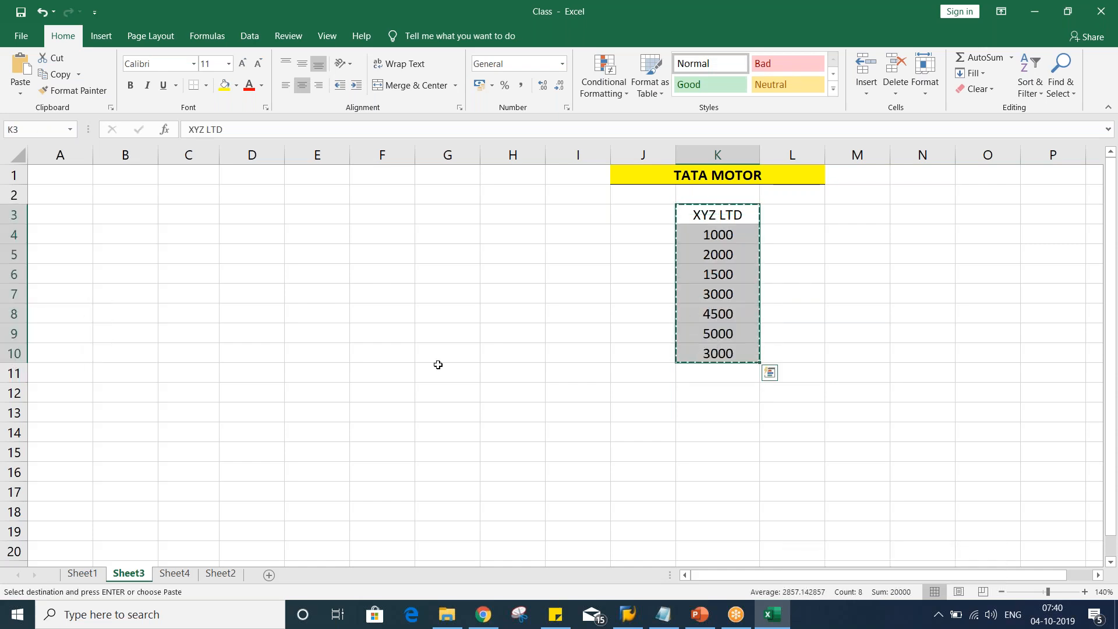
left_click(245, 212)
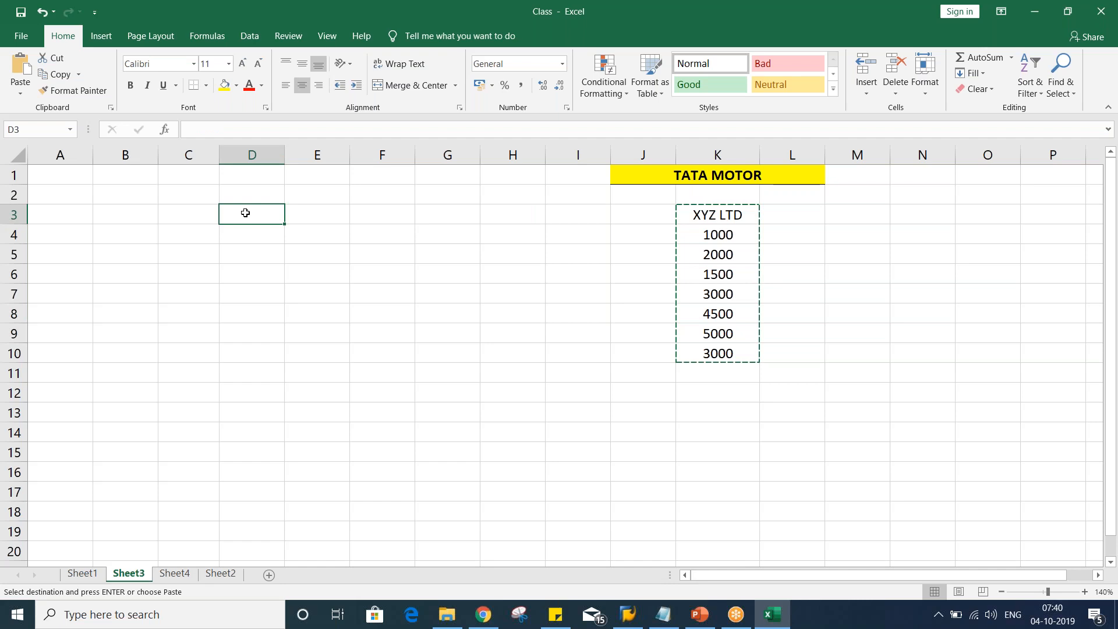
key("ctrl+v")
Make the XYZ LTD header in D3 bold
left_click(248, 216)
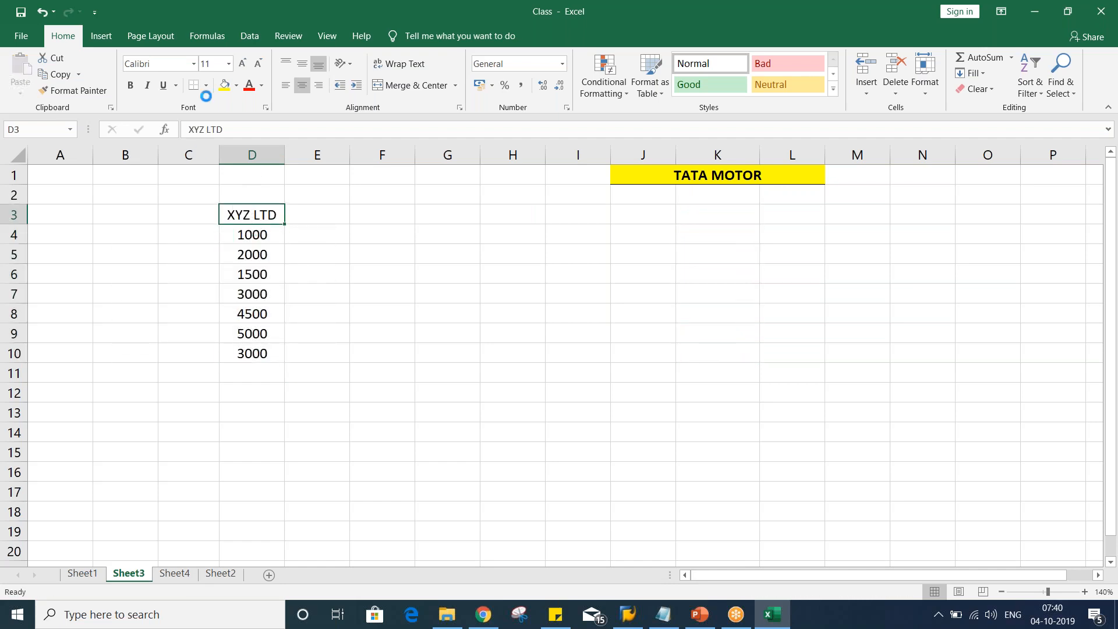
key("ctrl+b")
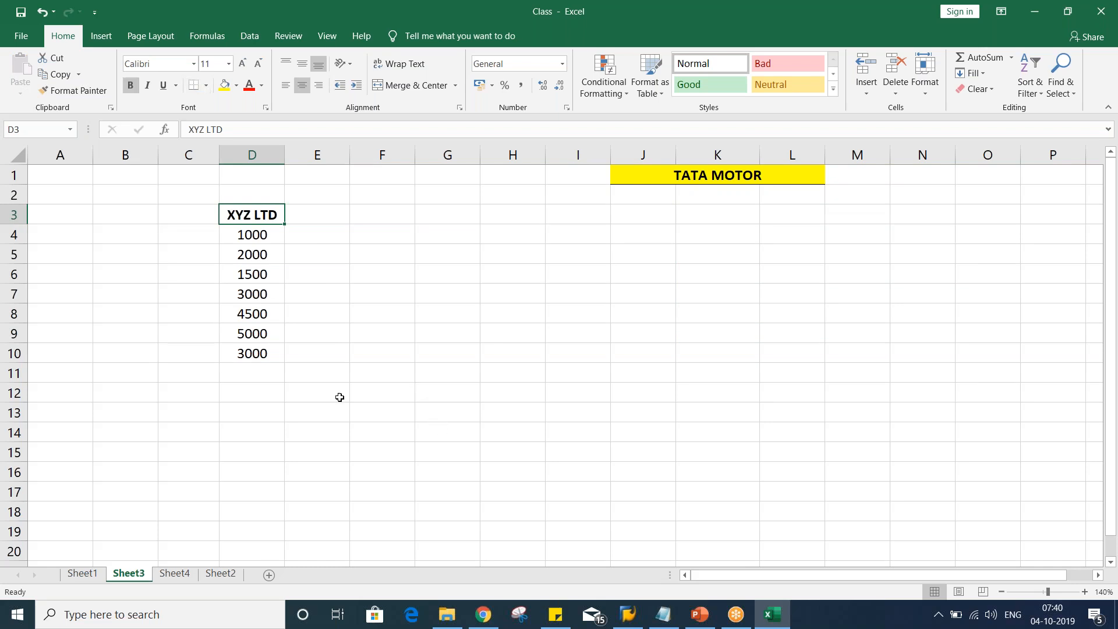
left_click(307, 232)
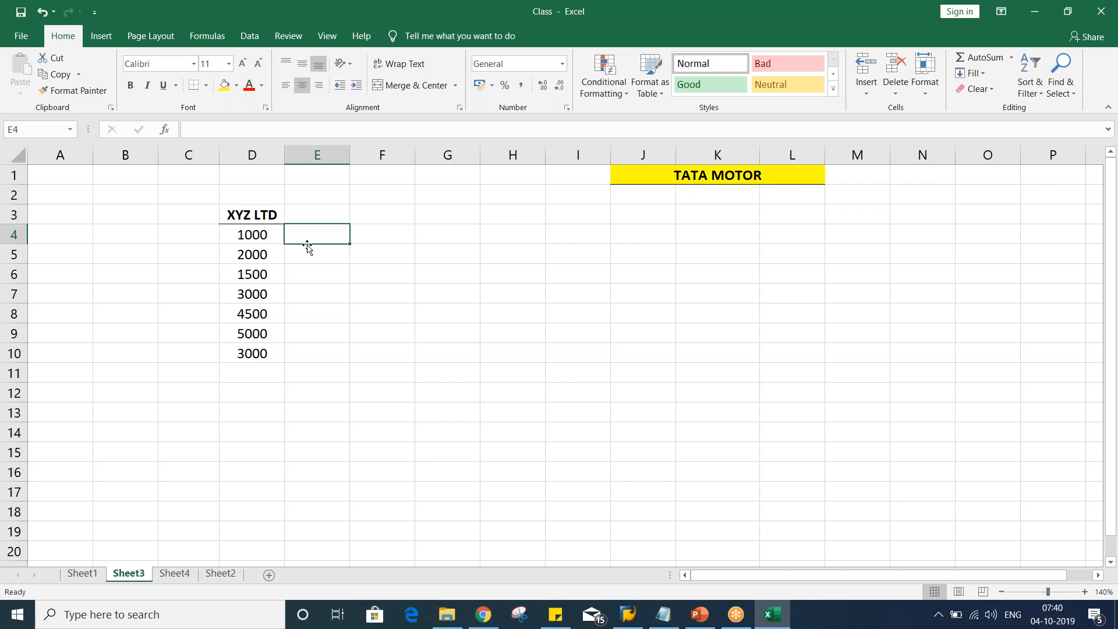
left_click(254, 232)
left_click(332, 237)
left_click(240, 238)
left_click(309, 233)
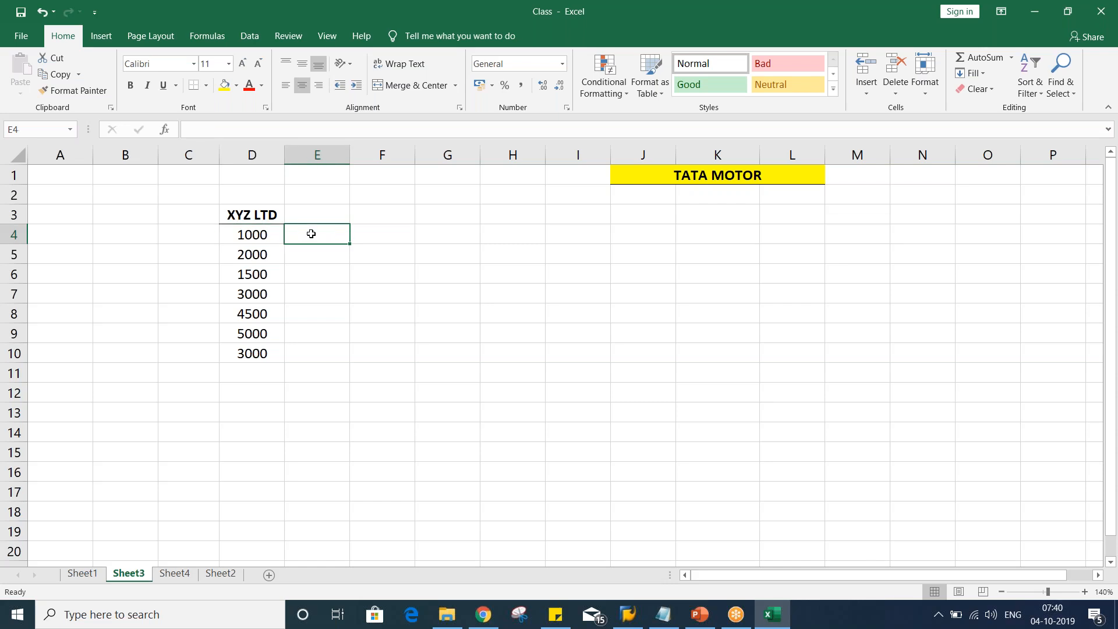
Enter the header DUE DT in E3 and make the row 3 headers bold
left_click(339, 217)
type("DUE DT")
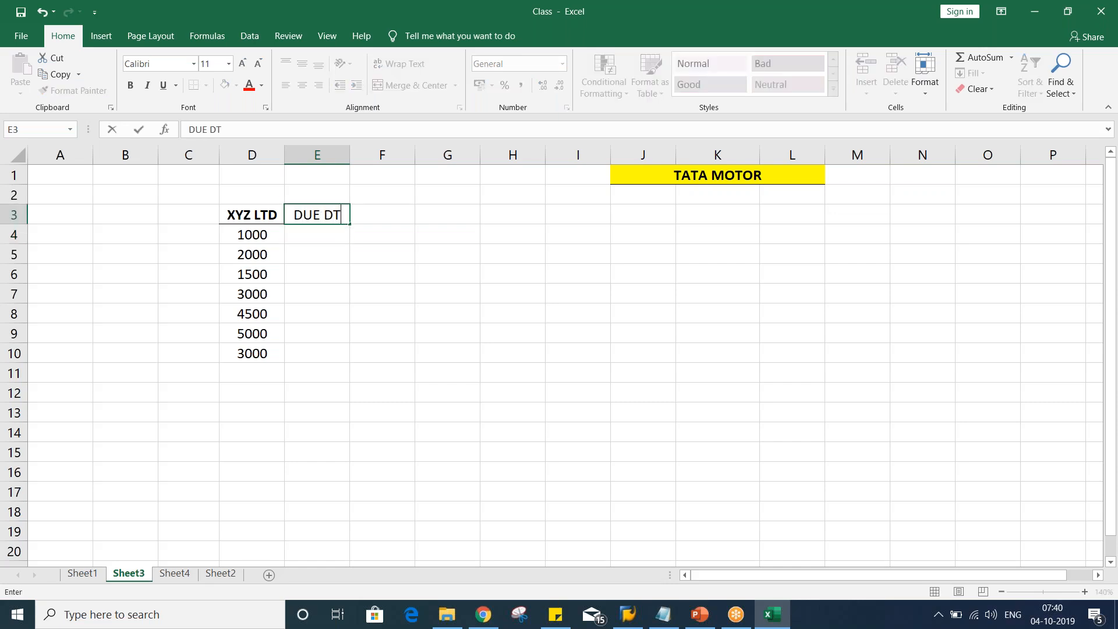
key("Return")
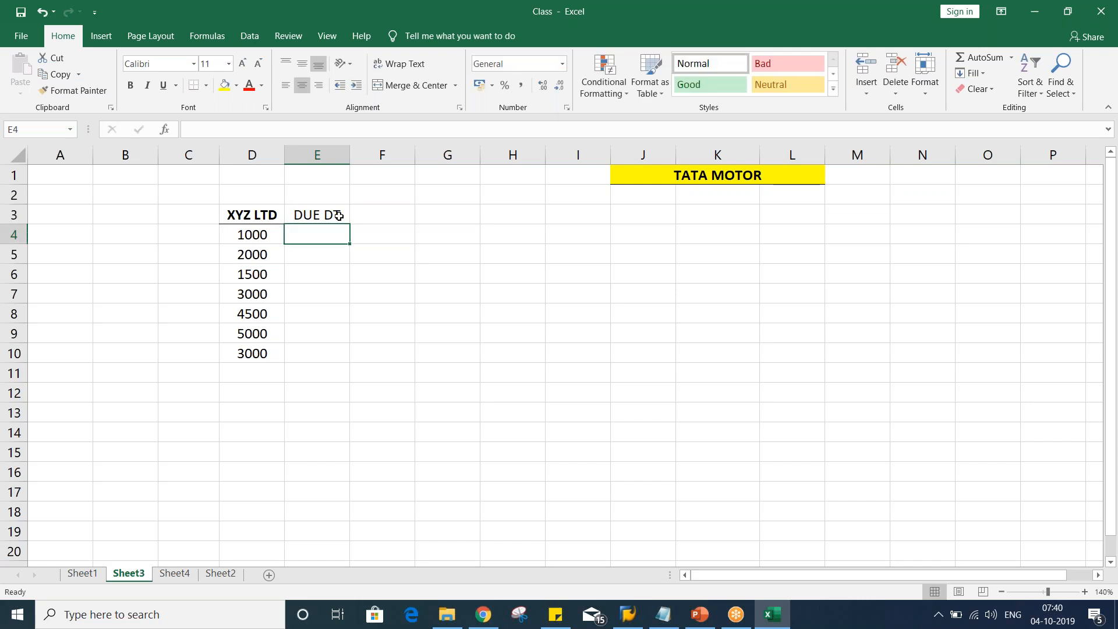
left_click(13, 216)
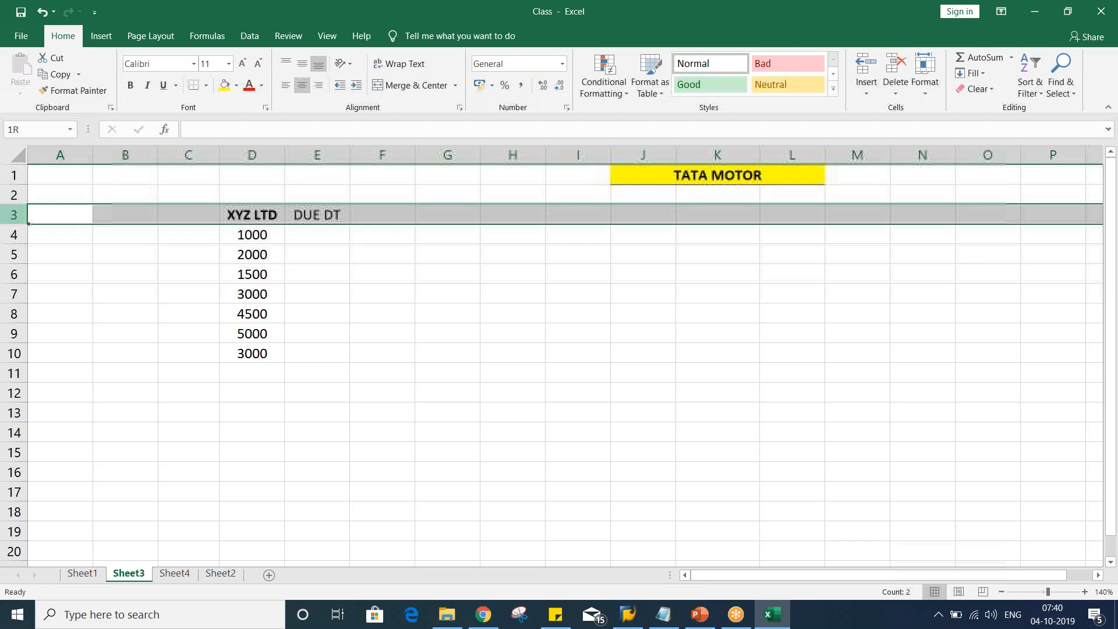
key("ctrl+b")
left_click(313, 325)
left_click(304, 213)
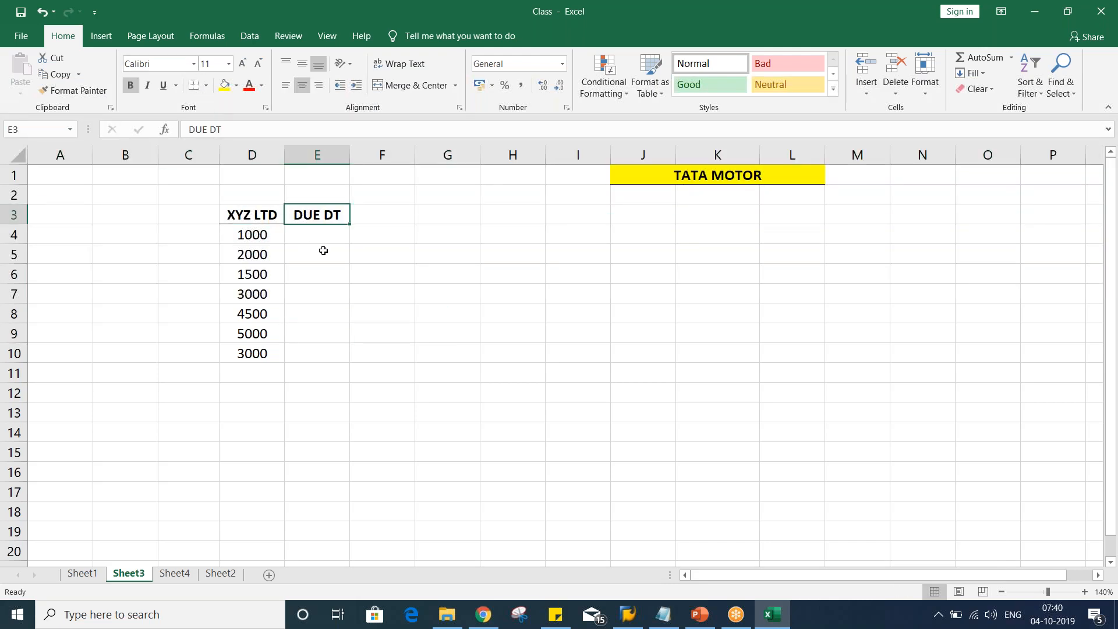
Enter the due dates 15.09.2019, 20.09.2019 and 29.09.2019 in E4:E6
left_click(323, 237)
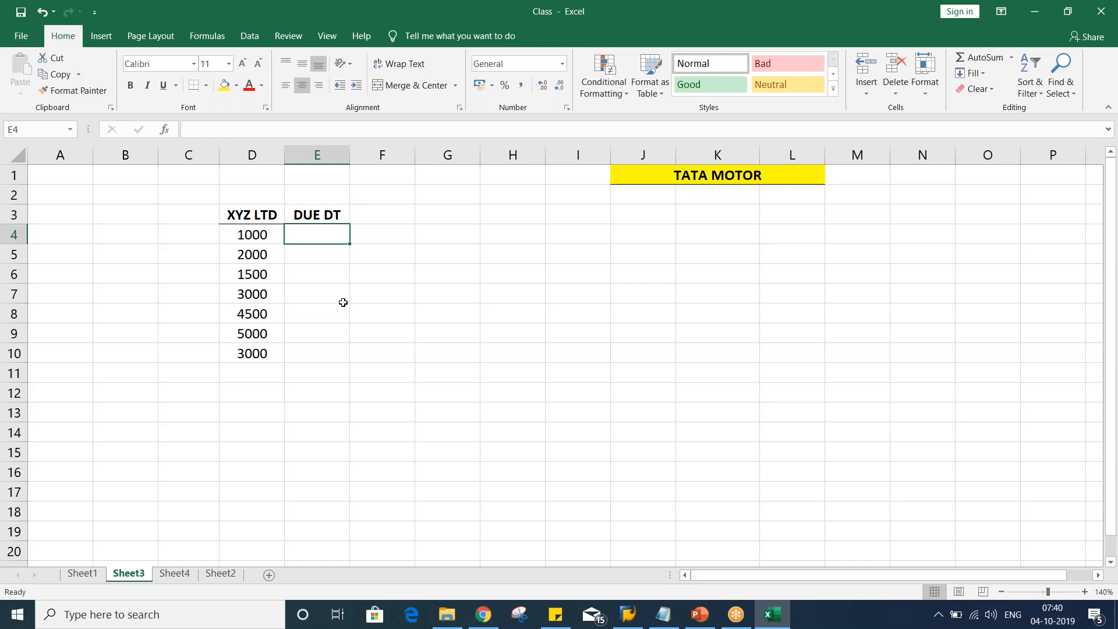
type("15.")
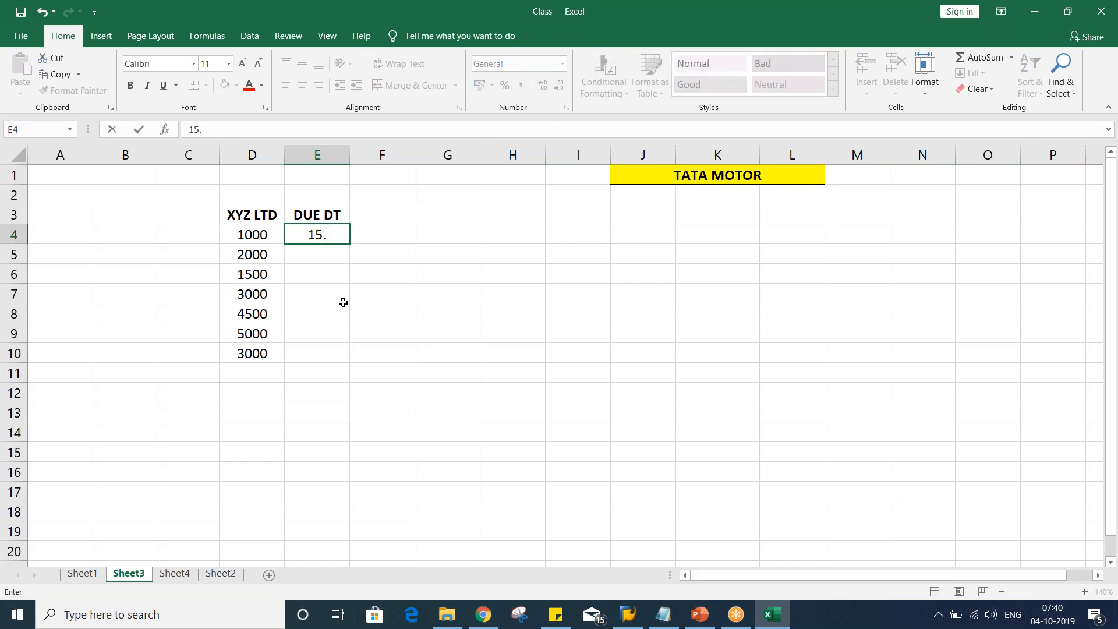
type("09.2019")
key("Return")
type("20.09.201")
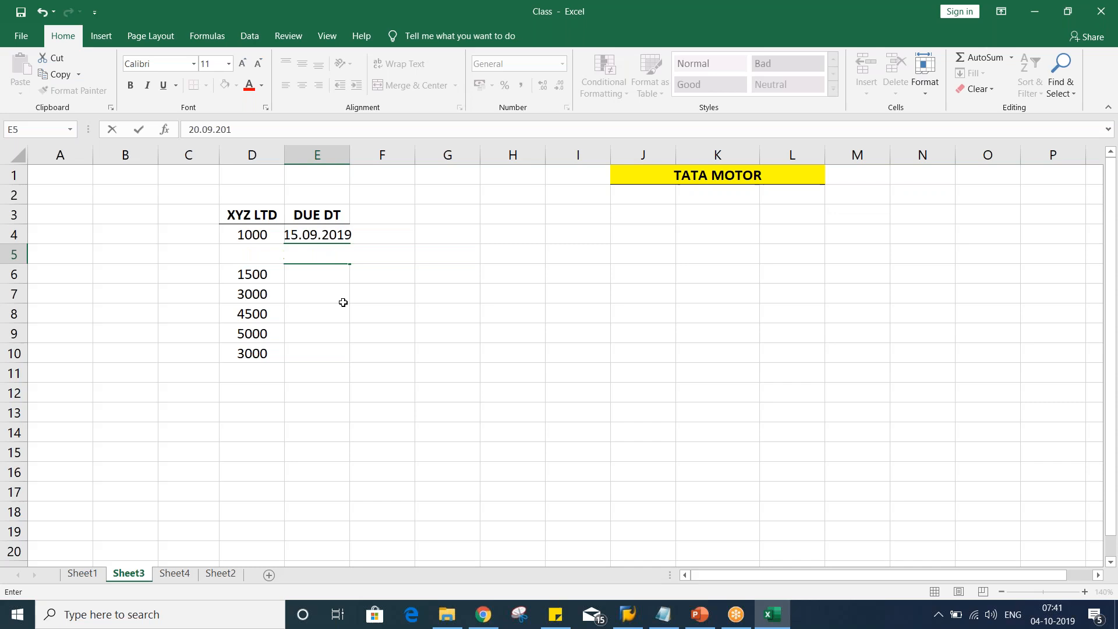
type("9")
key("Return")
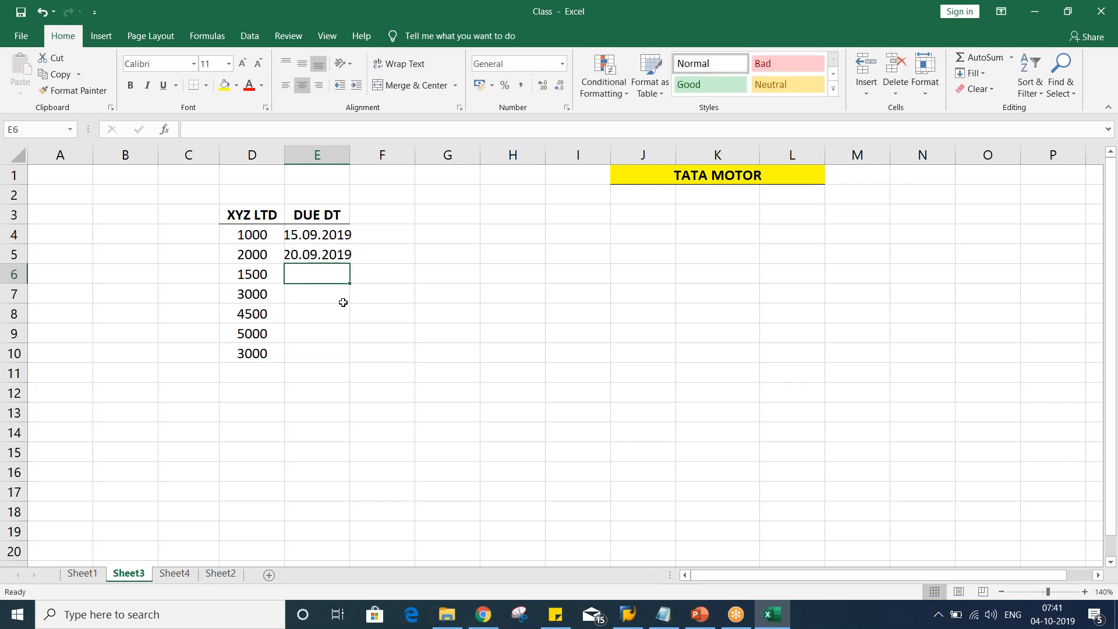
type("29.09.2019")
key("Return")
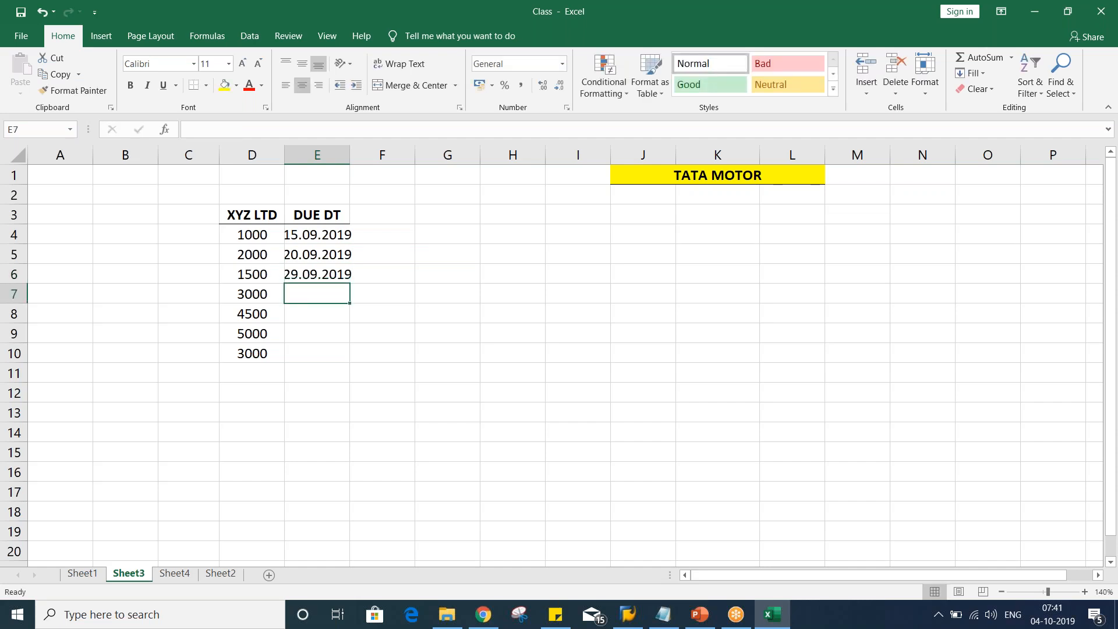
Enter the due dates 04.10.2019, 10.10.2019, 15.10.2019 and 20.10.2019 in E7:E10
type("05")
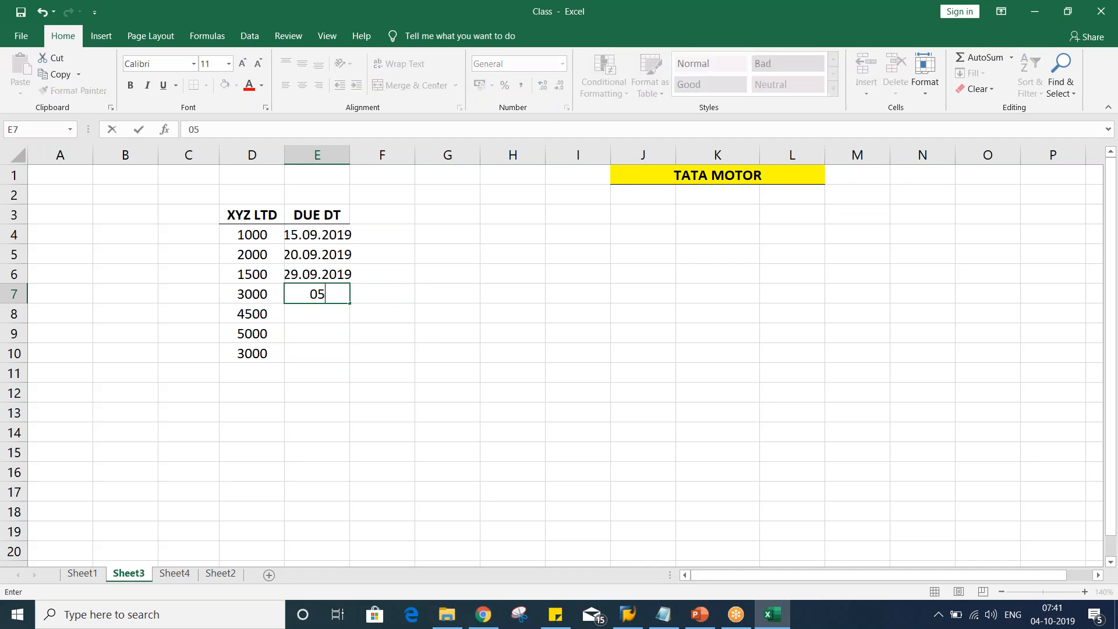
type(".10.2019")
key("Return")
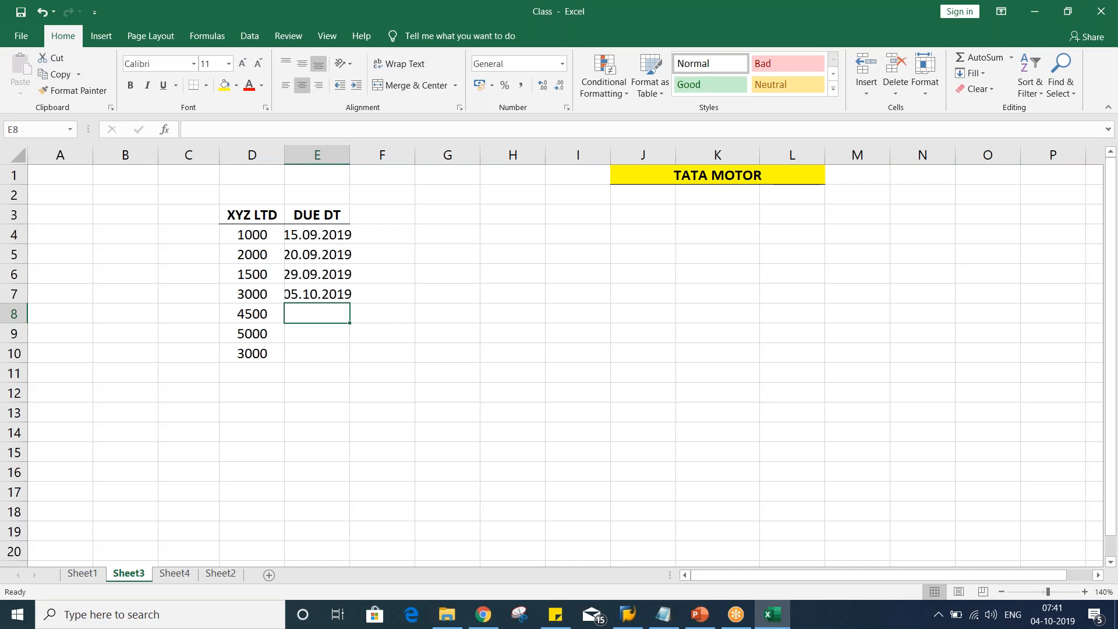
type("10.")
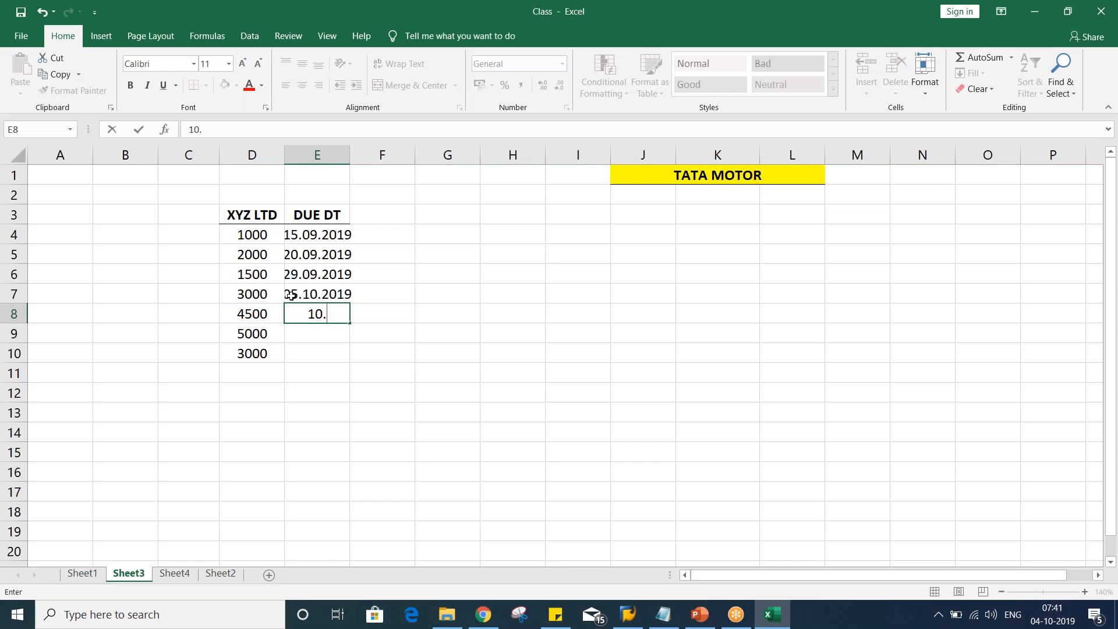
key("BackSpace")
type(".10.2019")
key("Return")
type("15.")
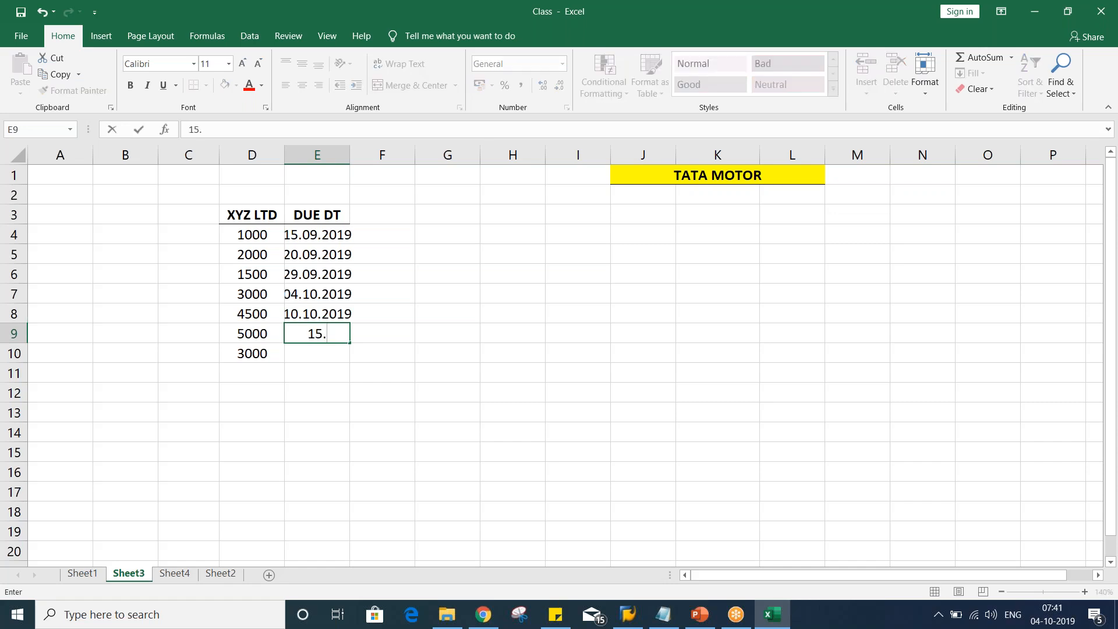
type("10.2")
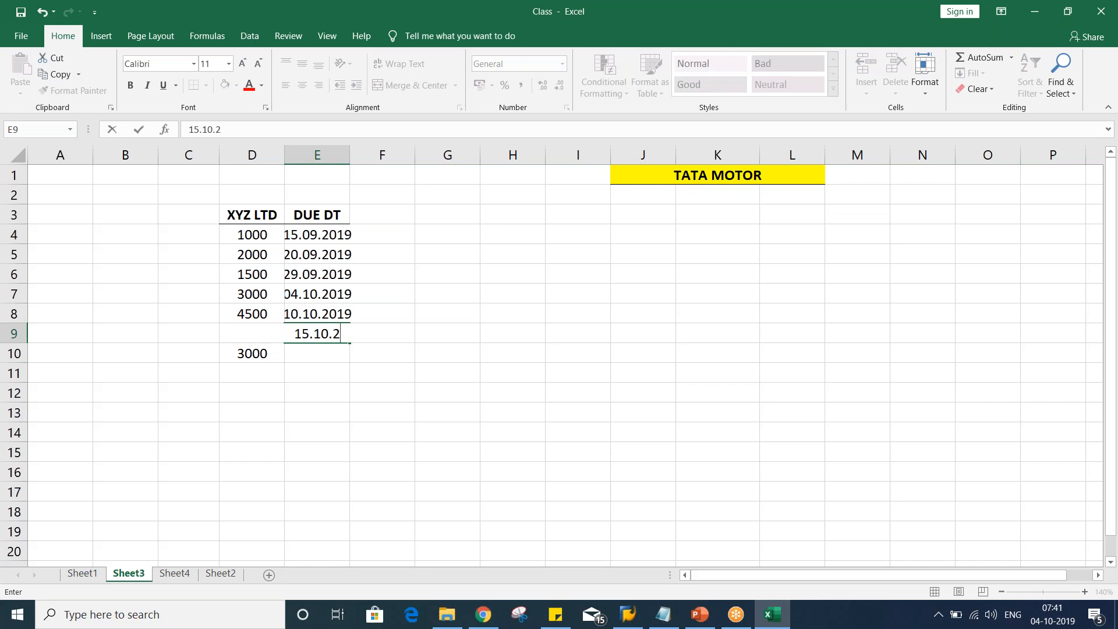
type("019")
key("Return")
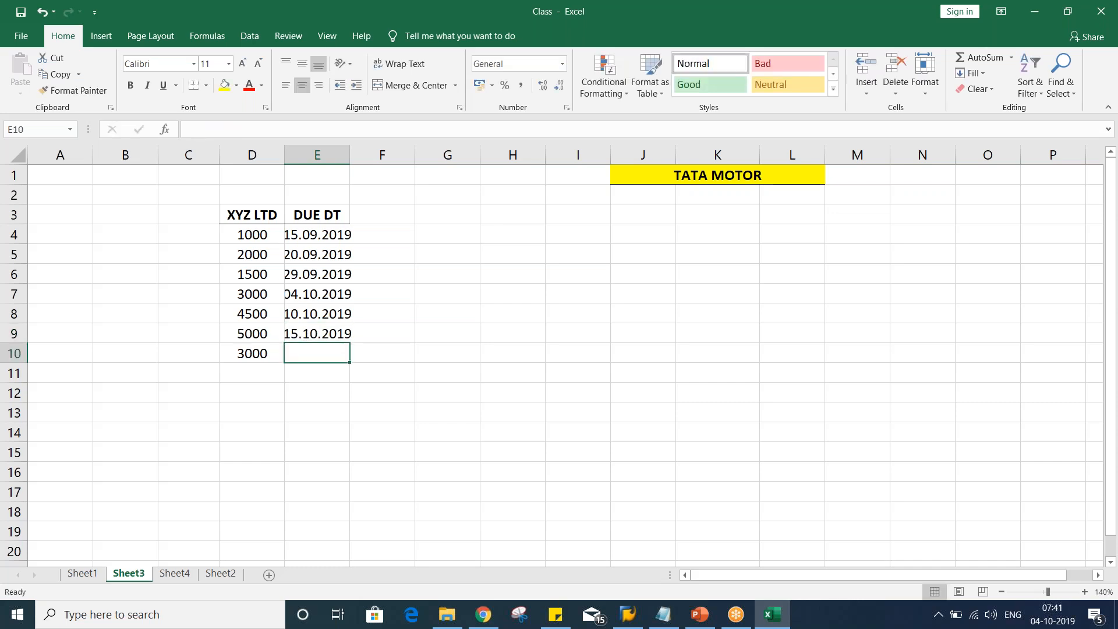
type("20.10.2019")
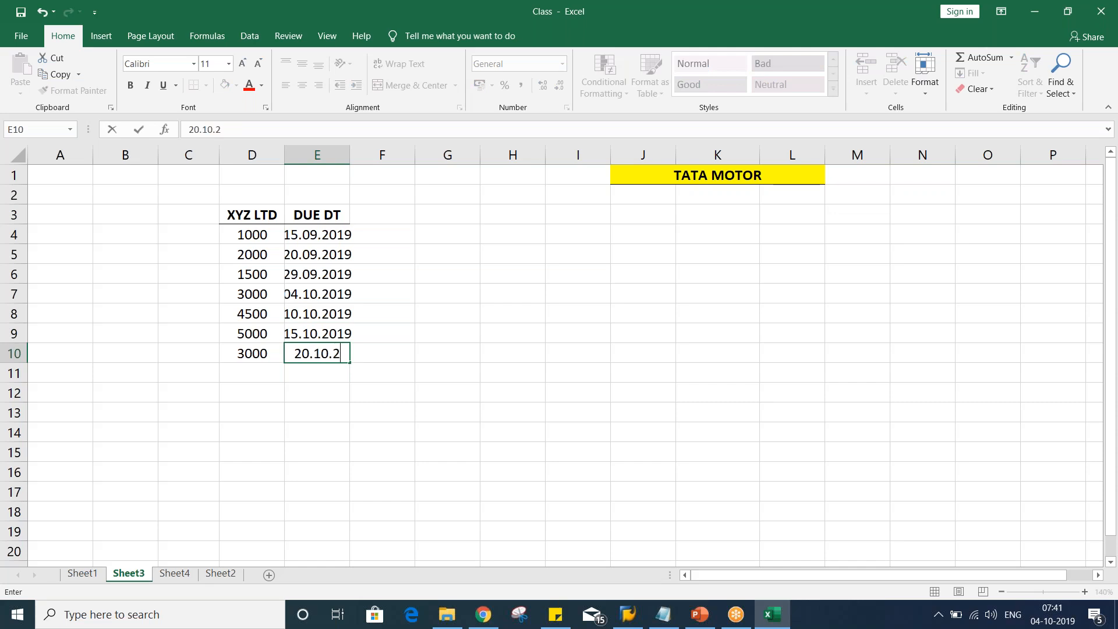
key("Return")
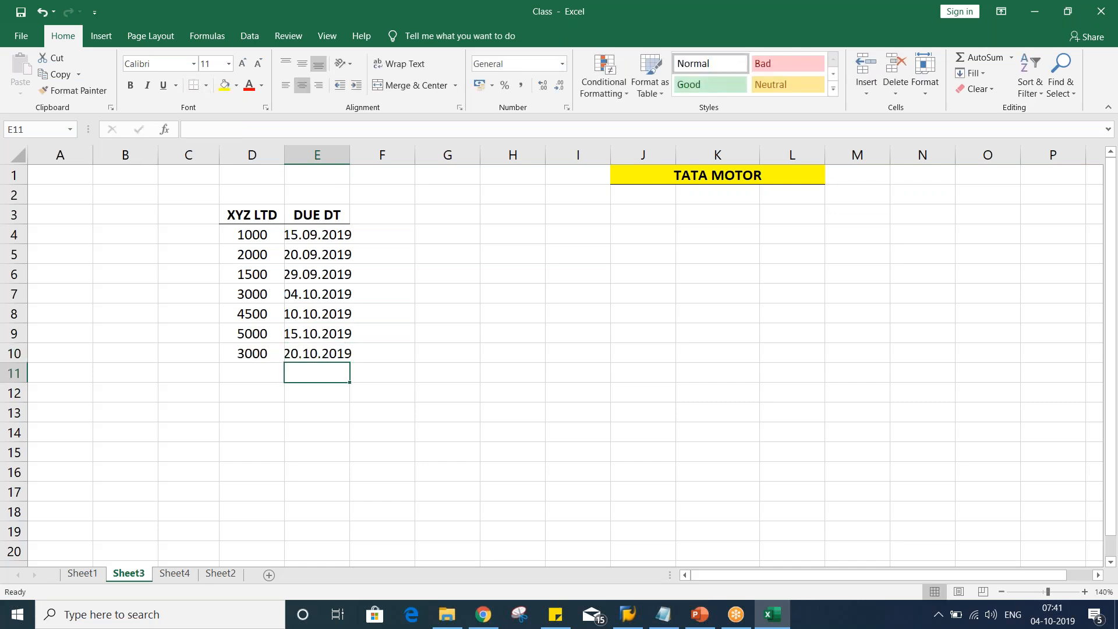
Autofit column E to the width of the due dates
double_click(350, 155)
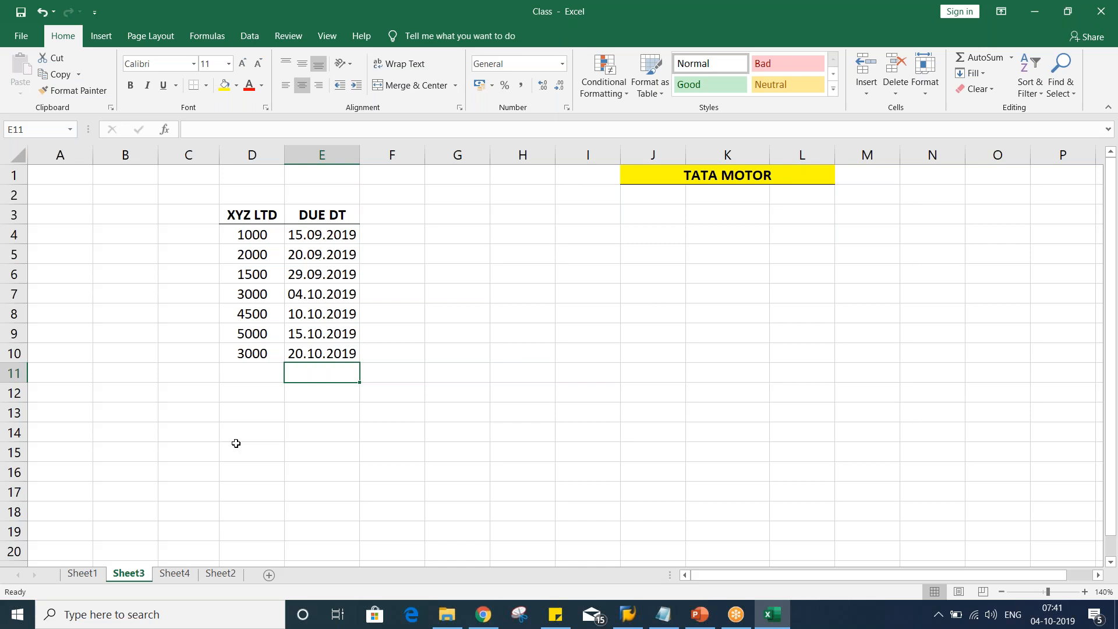
left_click(236, 445)
left_click_drag(236, 236, 232, 347)
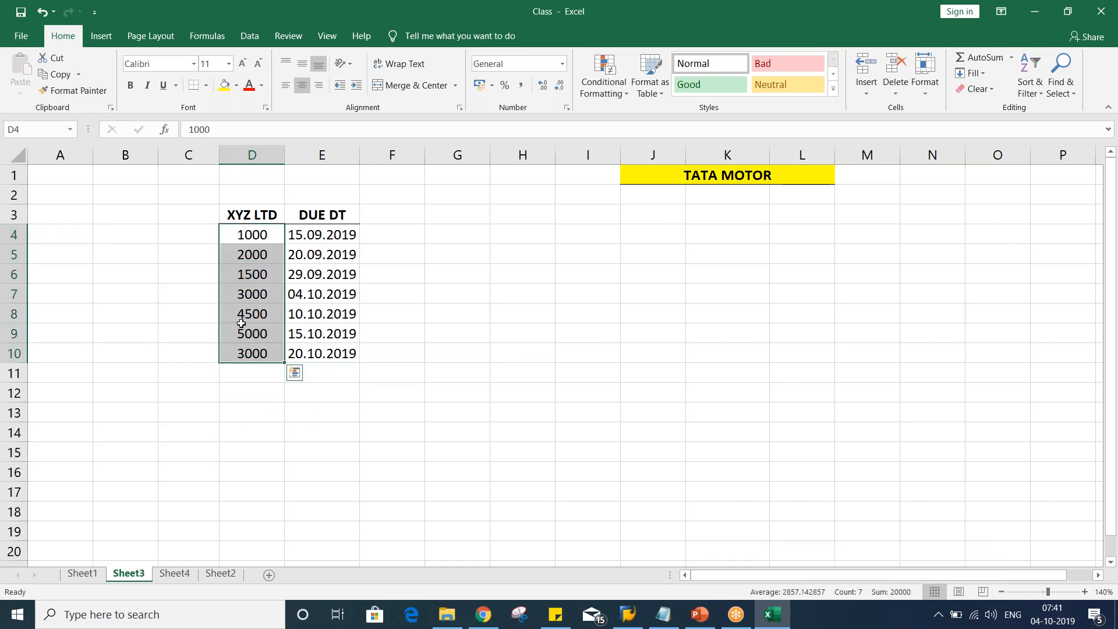
left_click(250, 216)
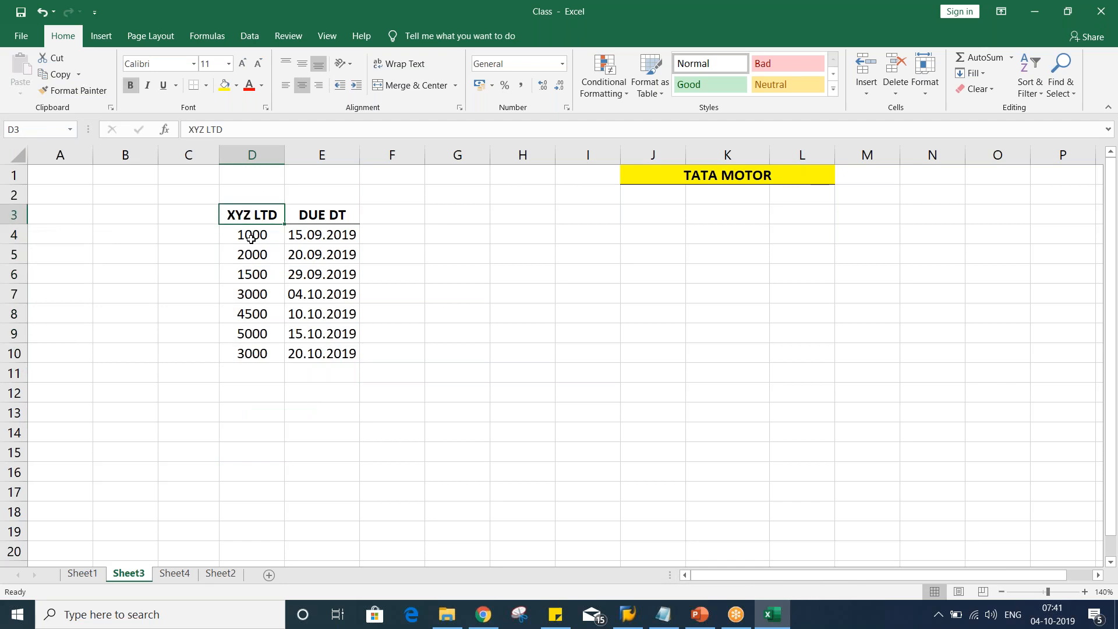
left_click(251, 238)
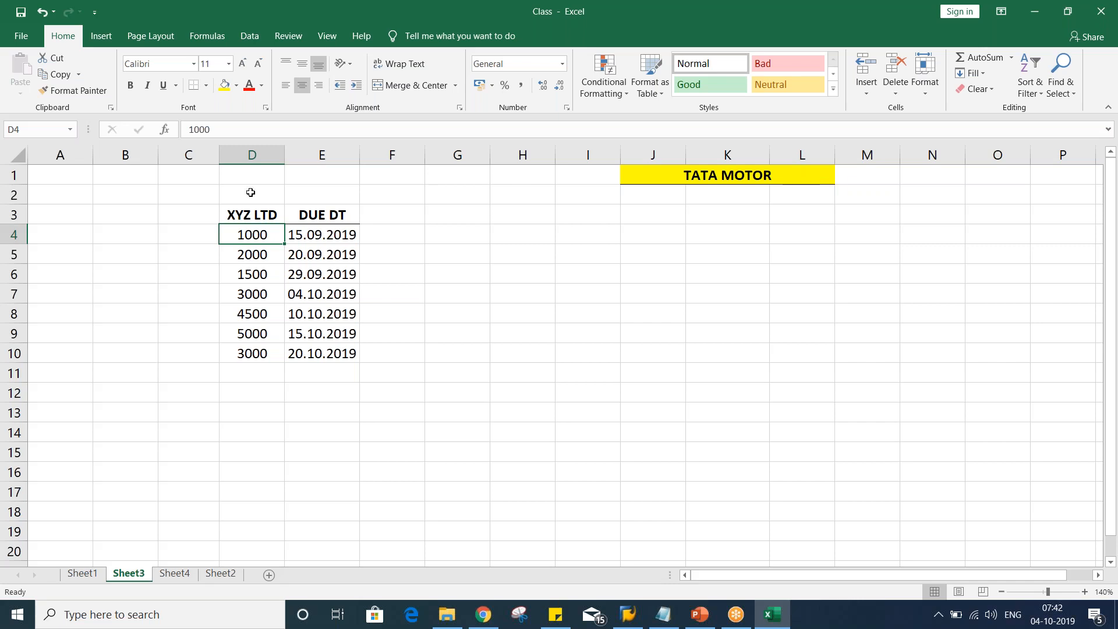
left_click(317, 233)
left_click(256, 234)
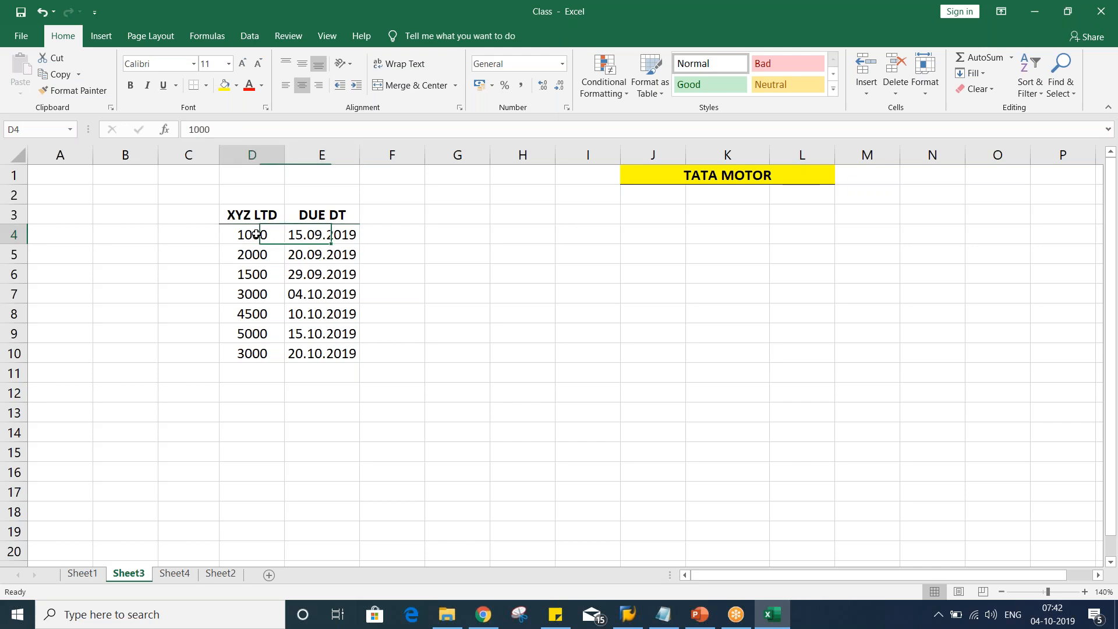
Number the invoices 1 to 7 in C4:C10
left_click(201, 233)
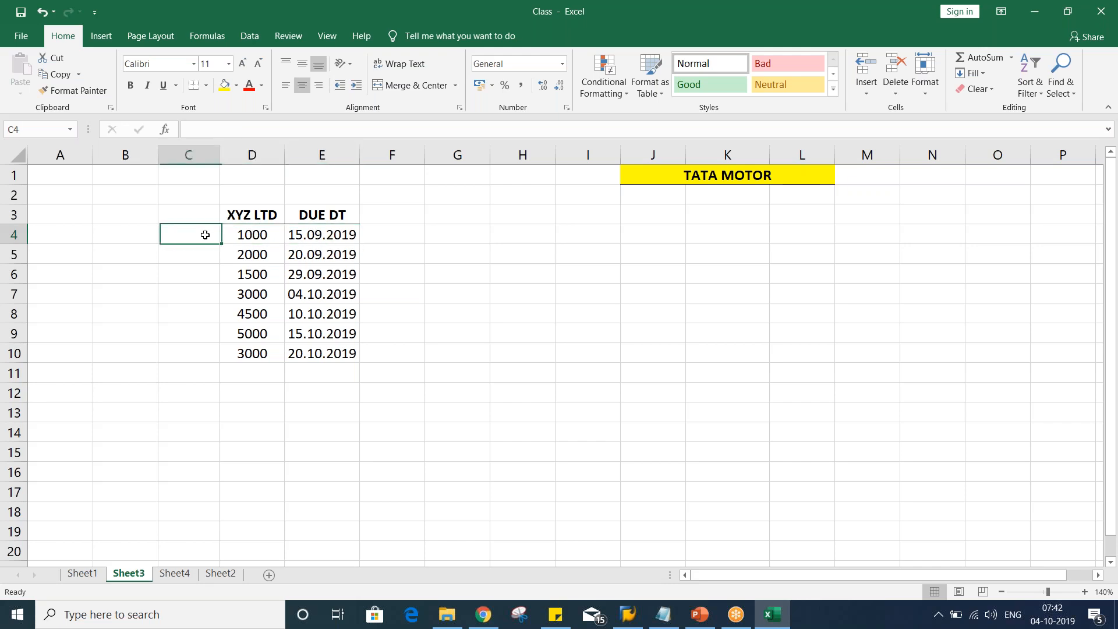
type("1")
key("Return")
type("2")
key("Return")
type("32")
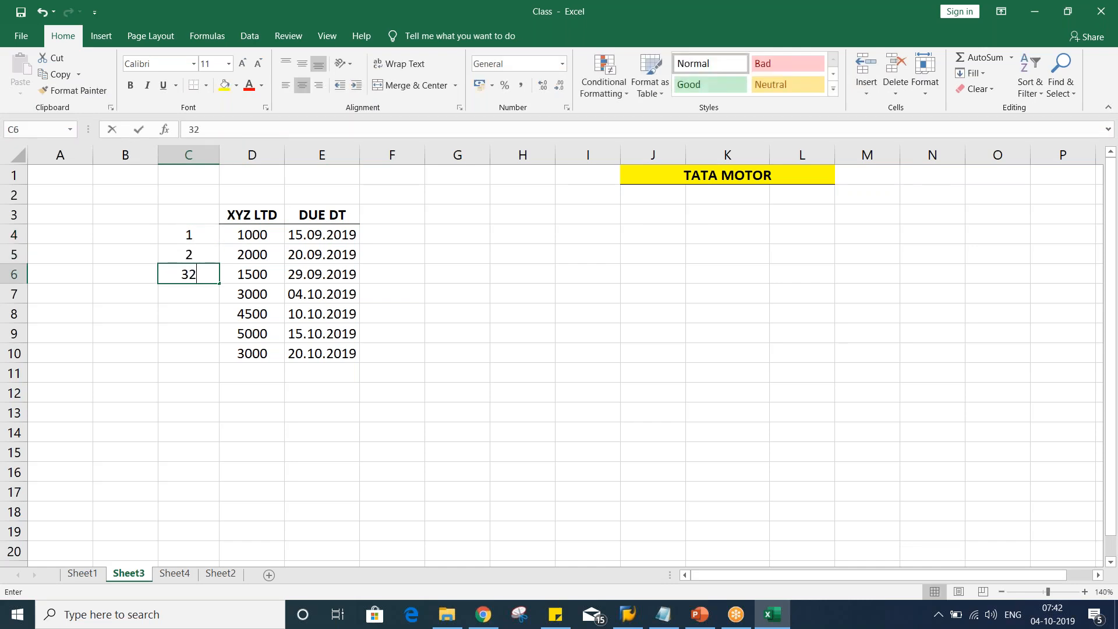
key("Return")
left_click(189, 272)
type("3")
key("Return")
type("4")
key("Return")
type("5")
key("Return")
type("6")
key("Return")
type("7")
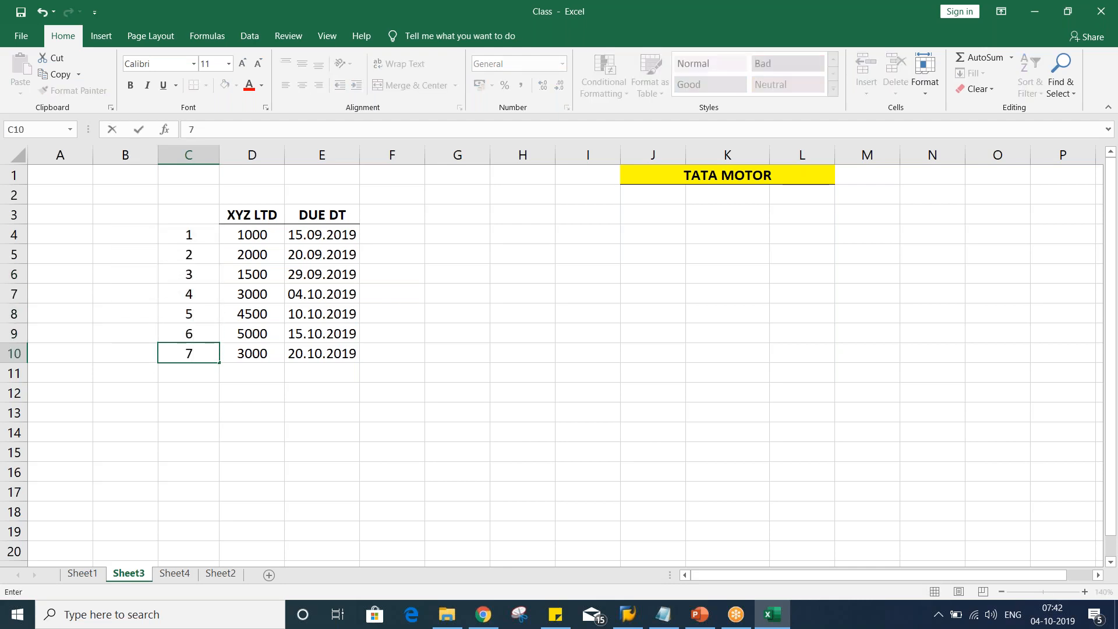
Enter the header INV. NO. in C3
left_click(179, 216)
type("INV")
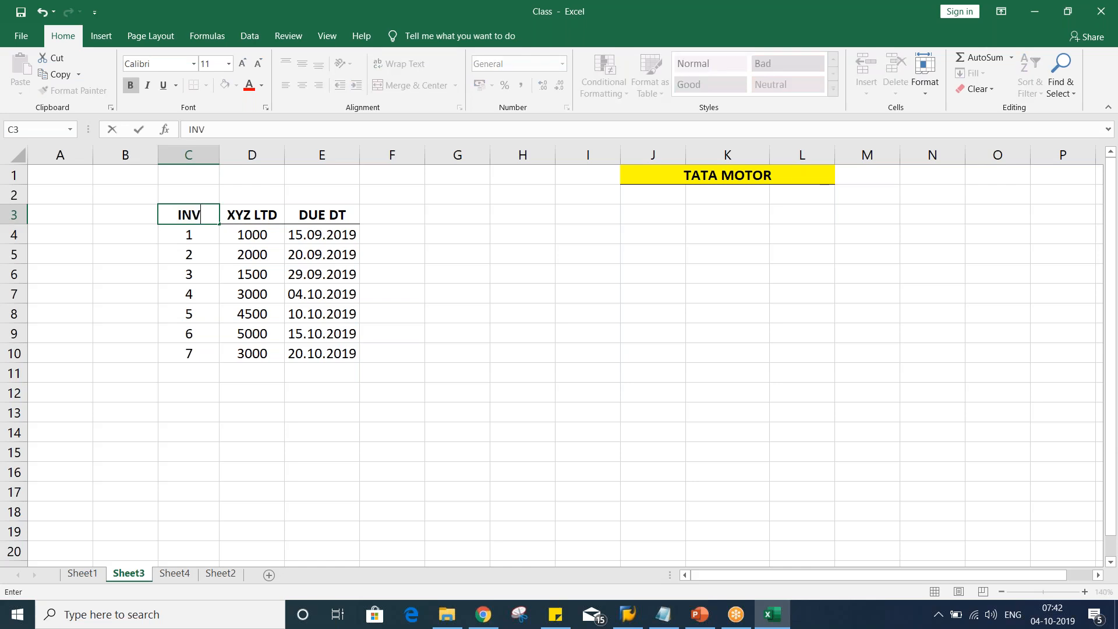
type(". NO.")
key("Return")
key("Up")
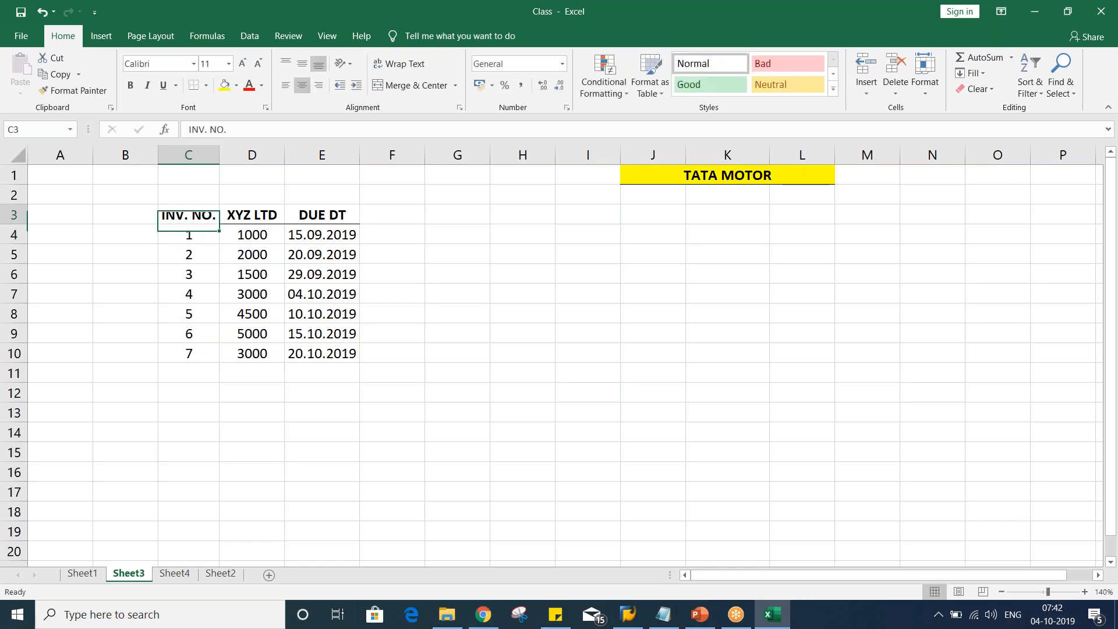
Enter the header STTS. in F3
left_click(406, 219)
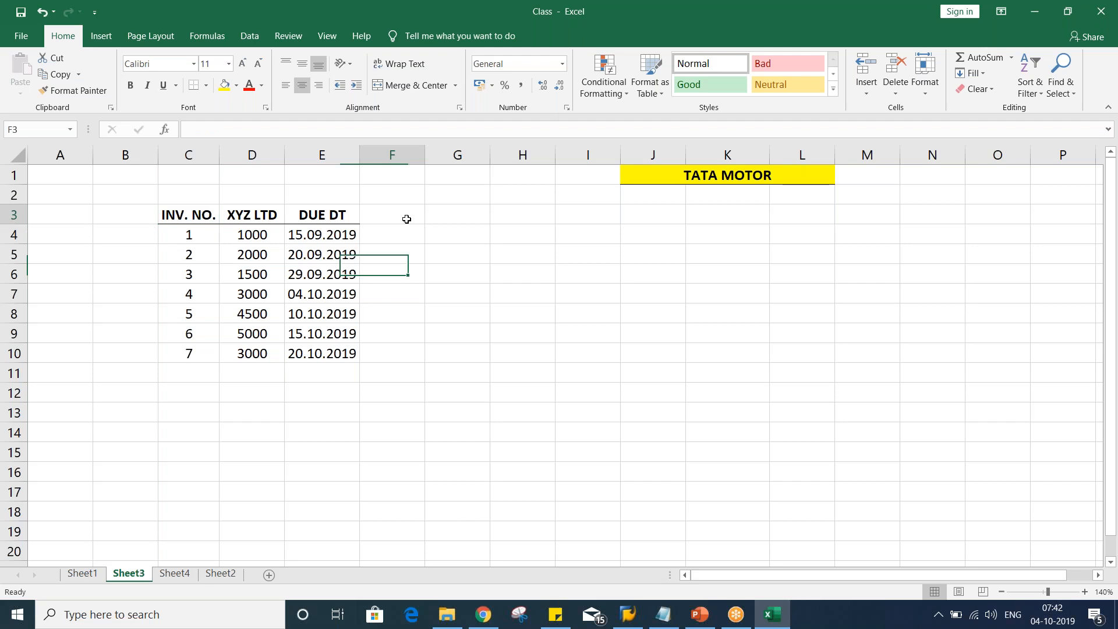
type("S")
type("TT")
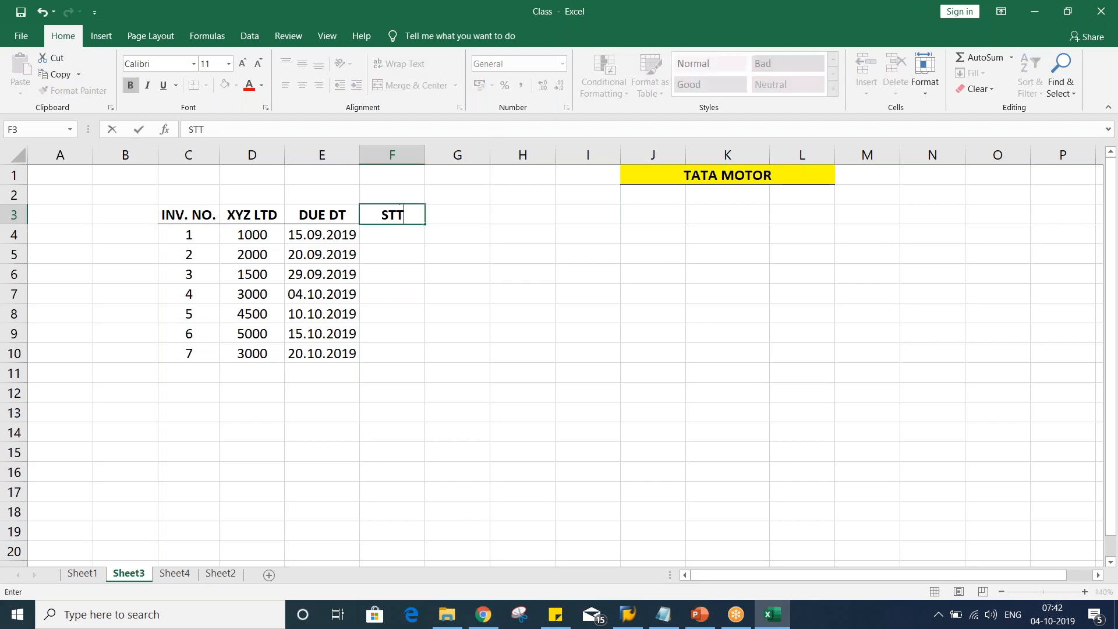
type("S")
key("Return")
key("Up")
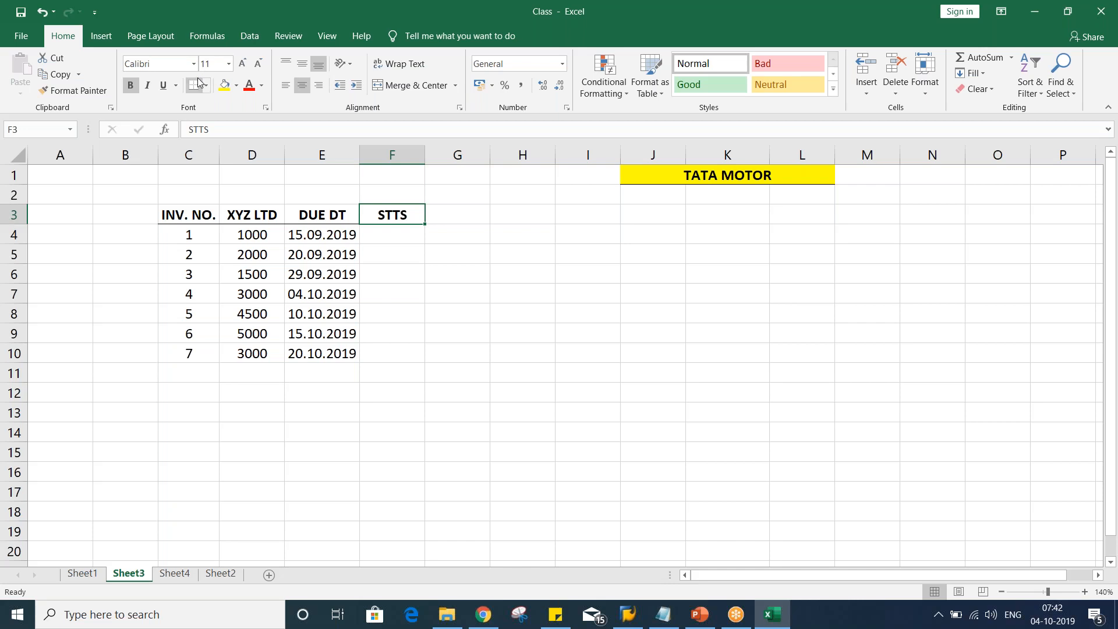
left_click(457, 353)
double_click(405, 215)
type(".")
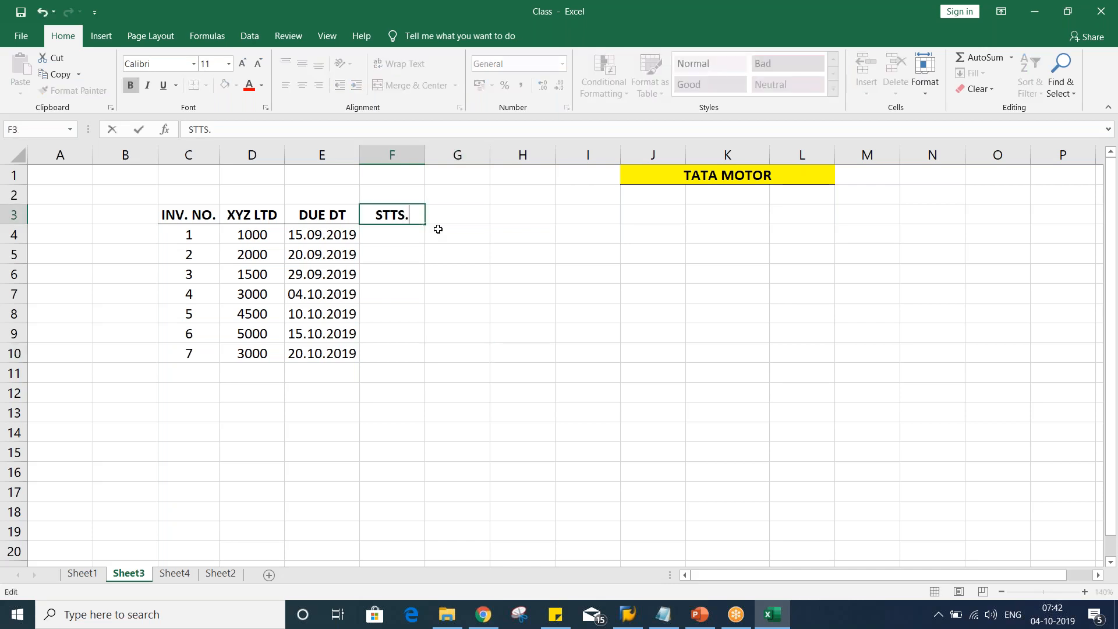
key("Return")
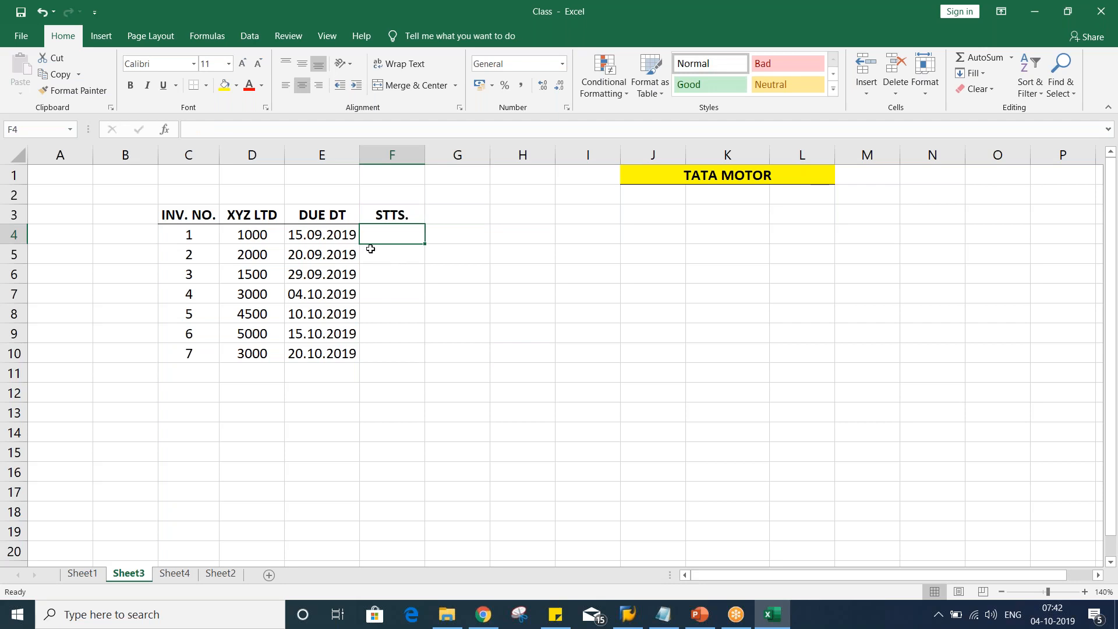
Mark the first invoice's status as OD in F4
left_click(257, 239)
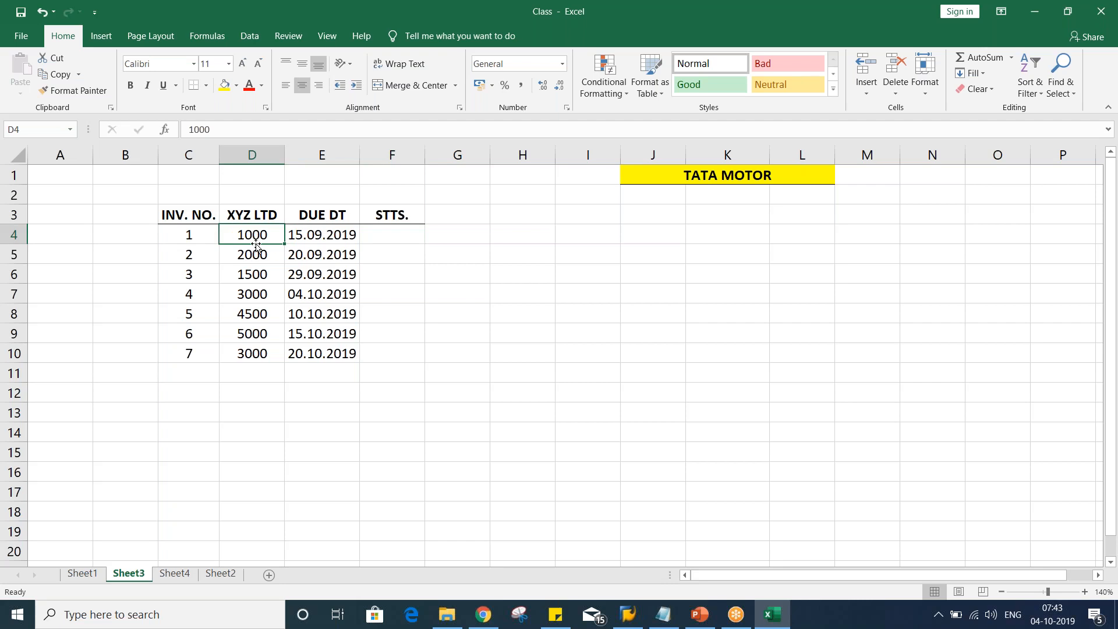
left_click(187, 233)
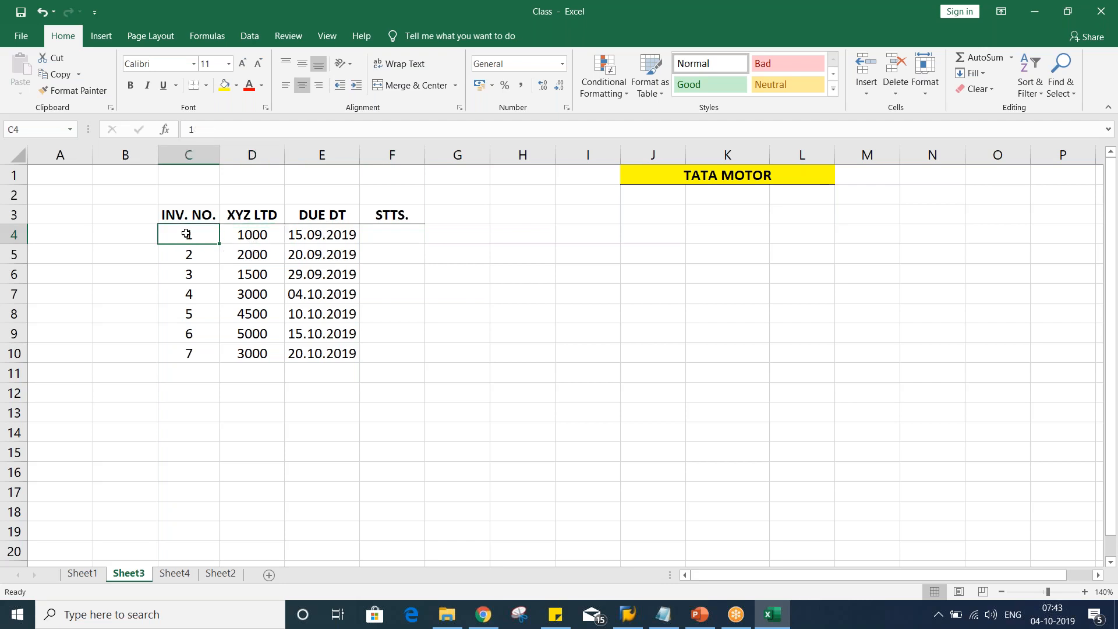
left_click(300, 234)
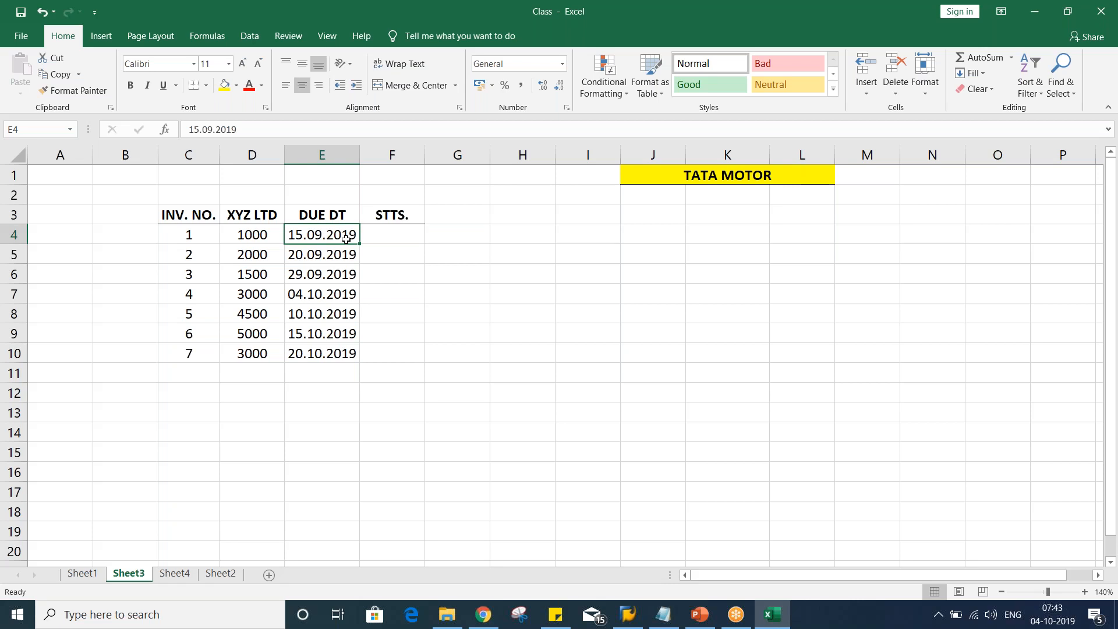
left_click(395, 234)
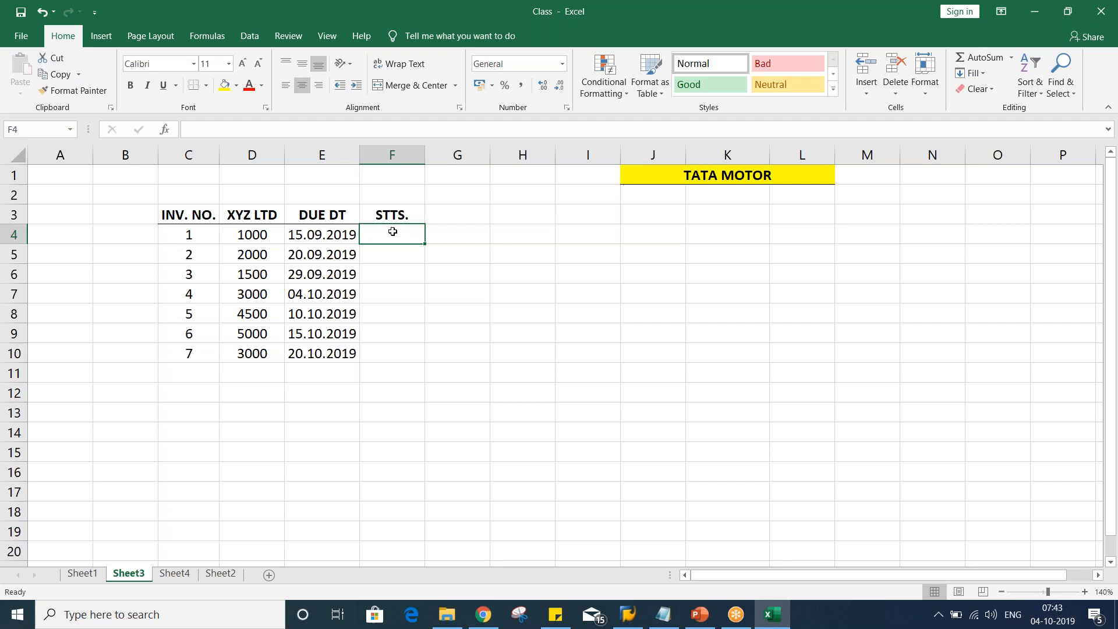
type("OD")
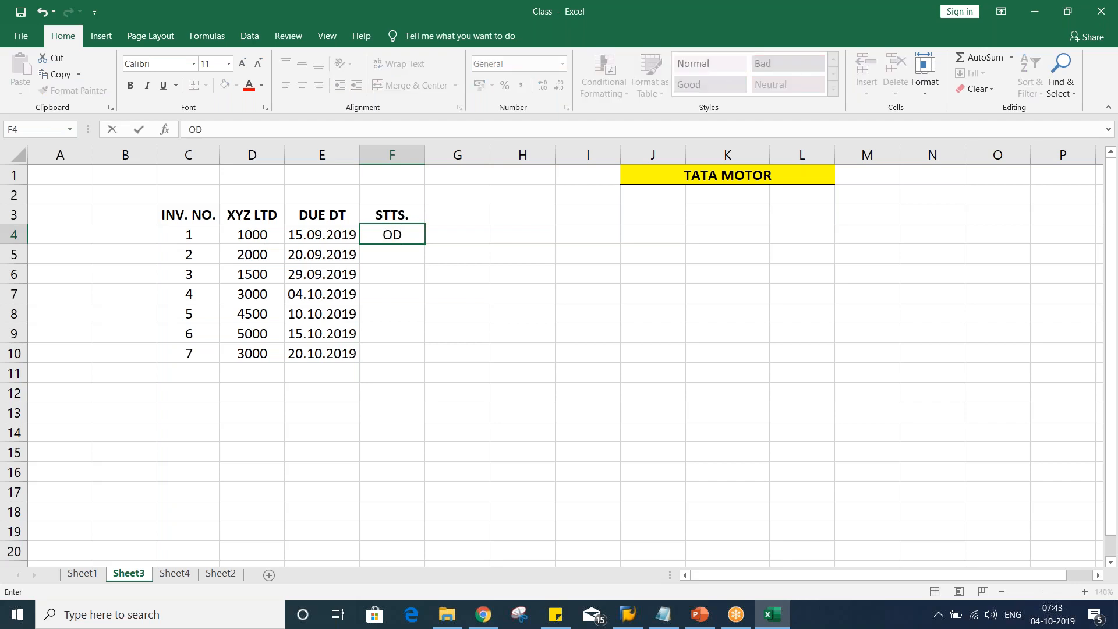
key("Return")
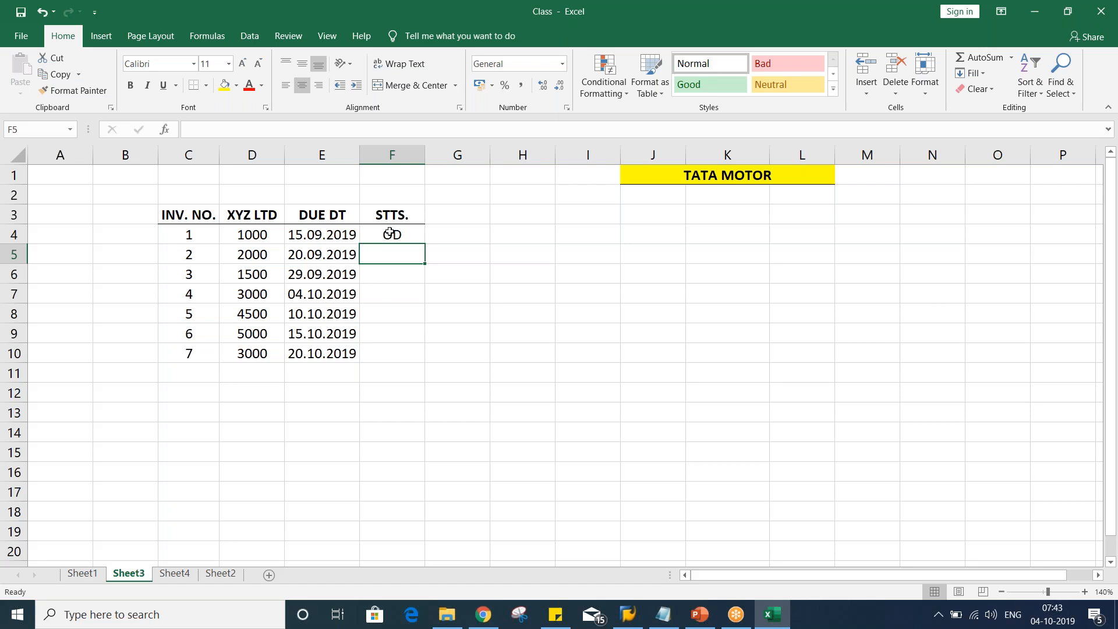
Fill the OD status down into F5 and F6
left_click(316, 239)
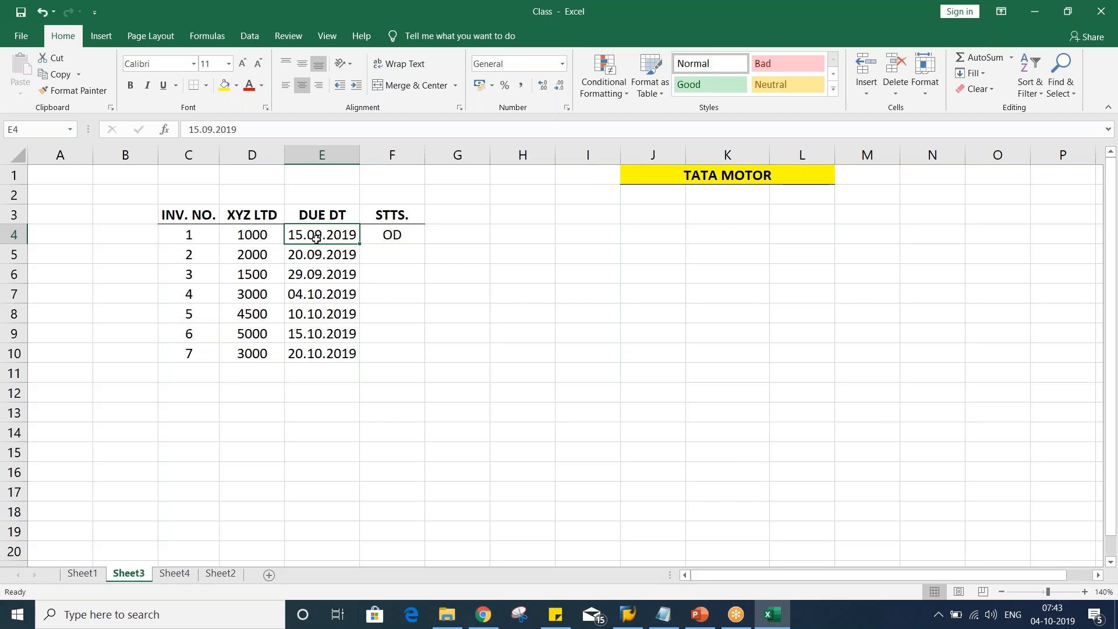
left_click(253, 256)
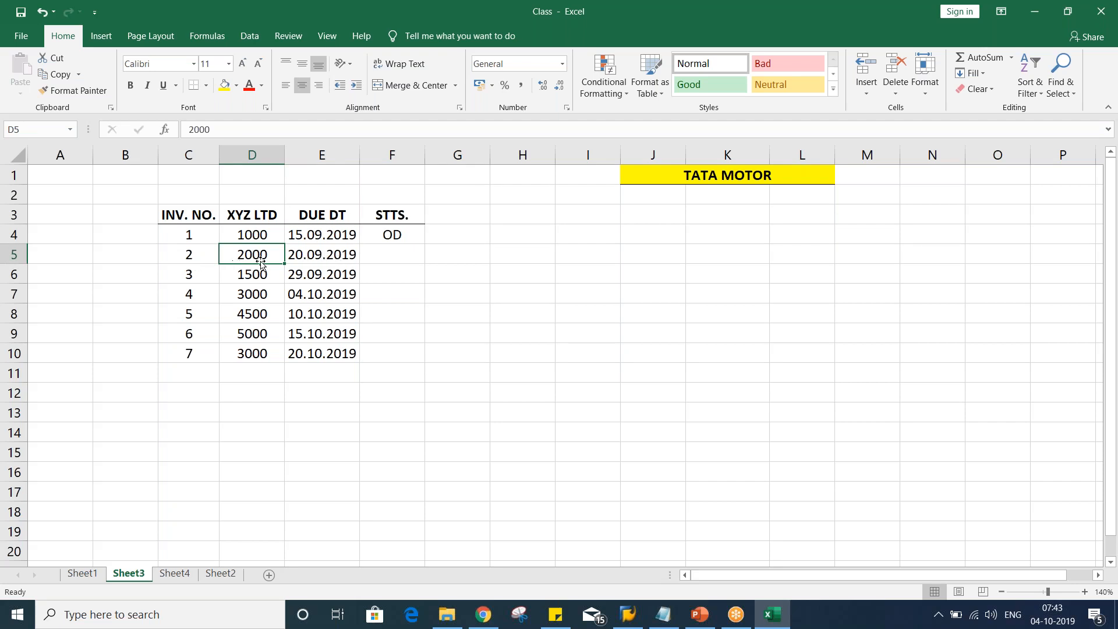
left_click(307, 254)
left_click(402, 251)
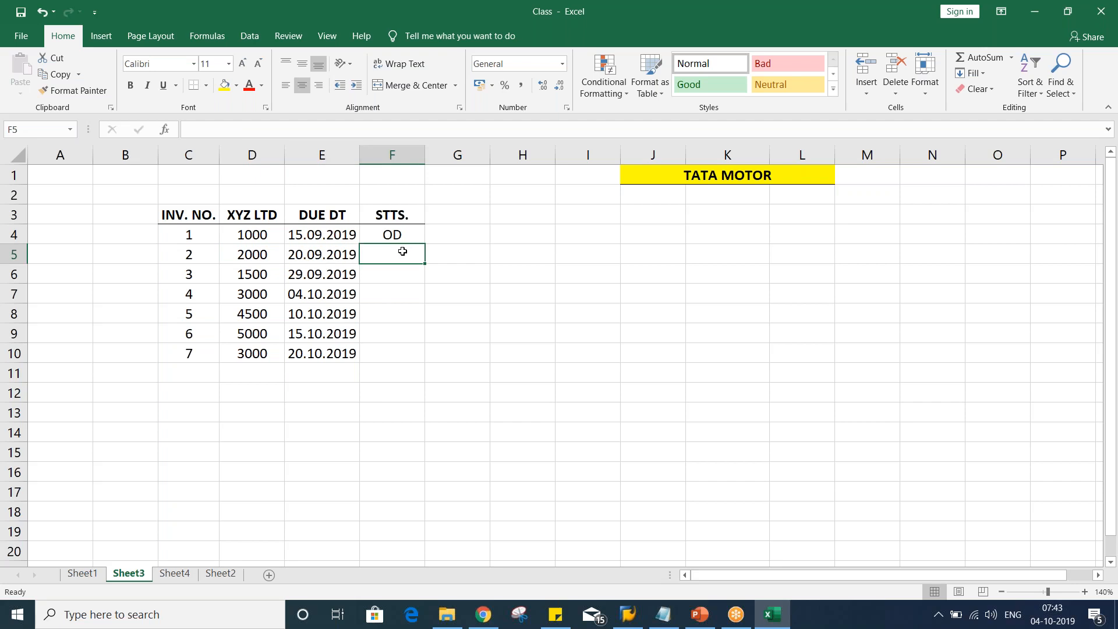
key("ctrl+d")
left_click(380, 271)
key("ctrl+d")
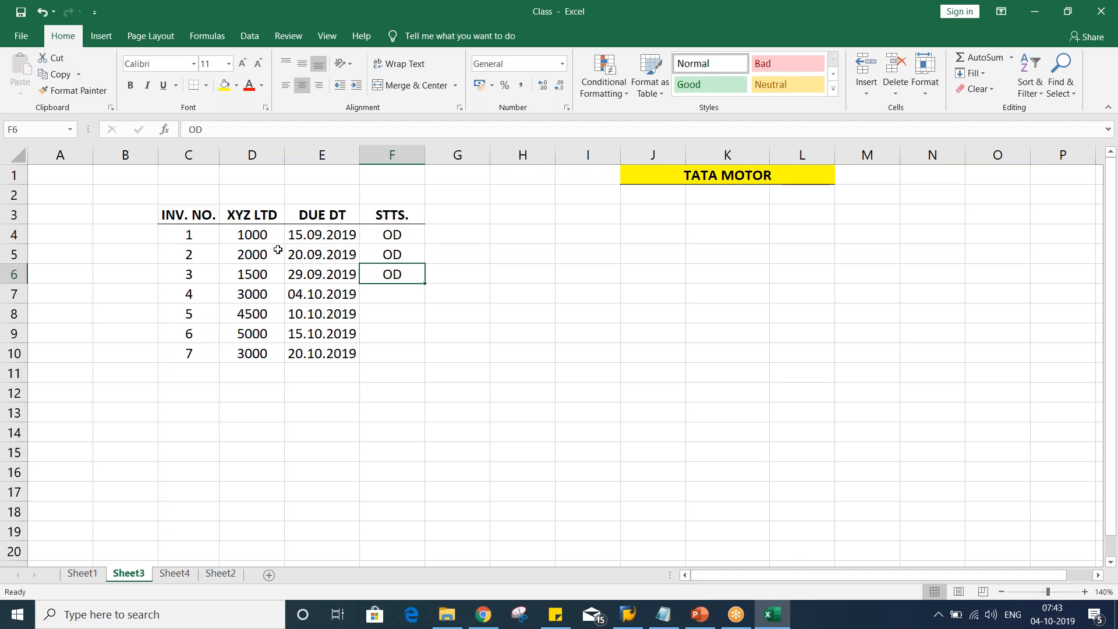
Enter the current date 04.10.2019 in E1 above the due date column
left_click(319, 178)
type("04.10.2019")
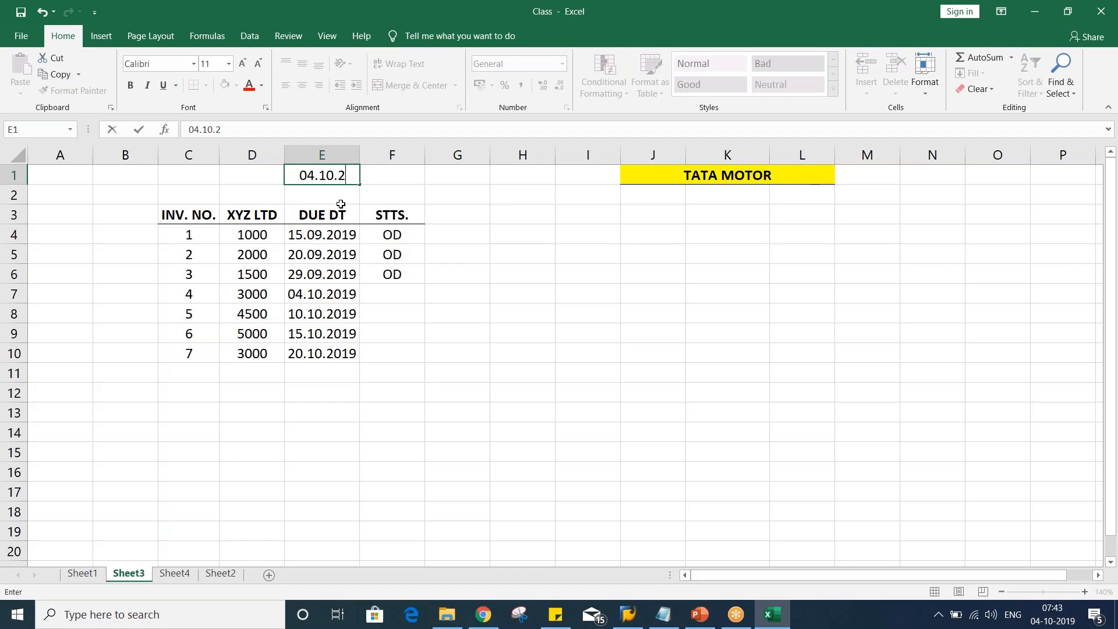
key("Return")
left_click(328, 184)
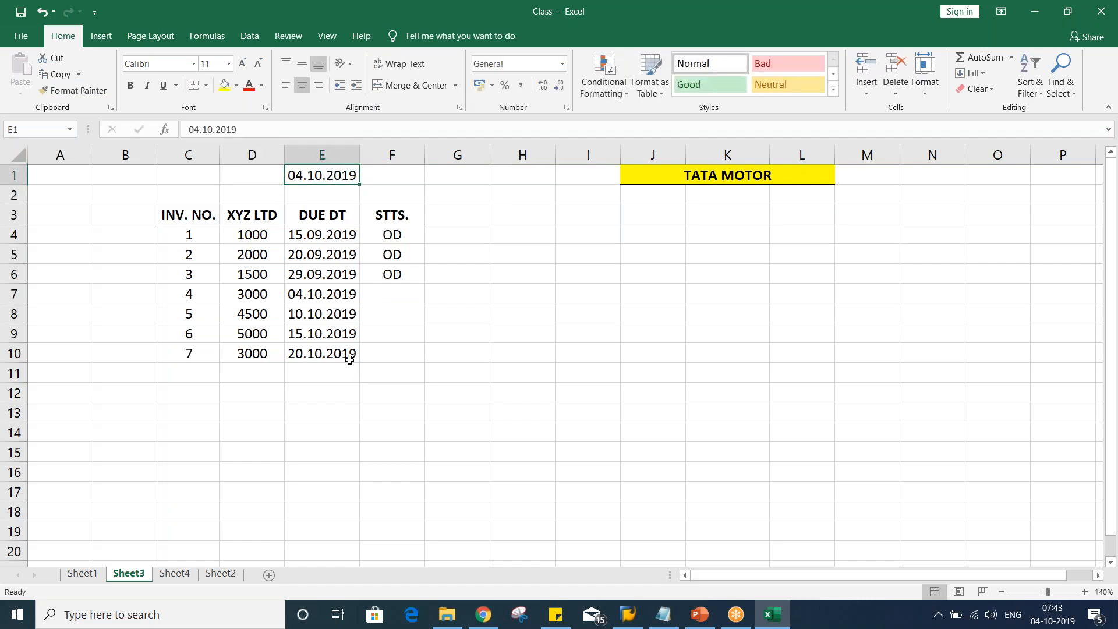
Mark the invoice due on 04.10.2019 as DUE in F7
left_click(312, 295)
left_click(372, 293)
key("F2")
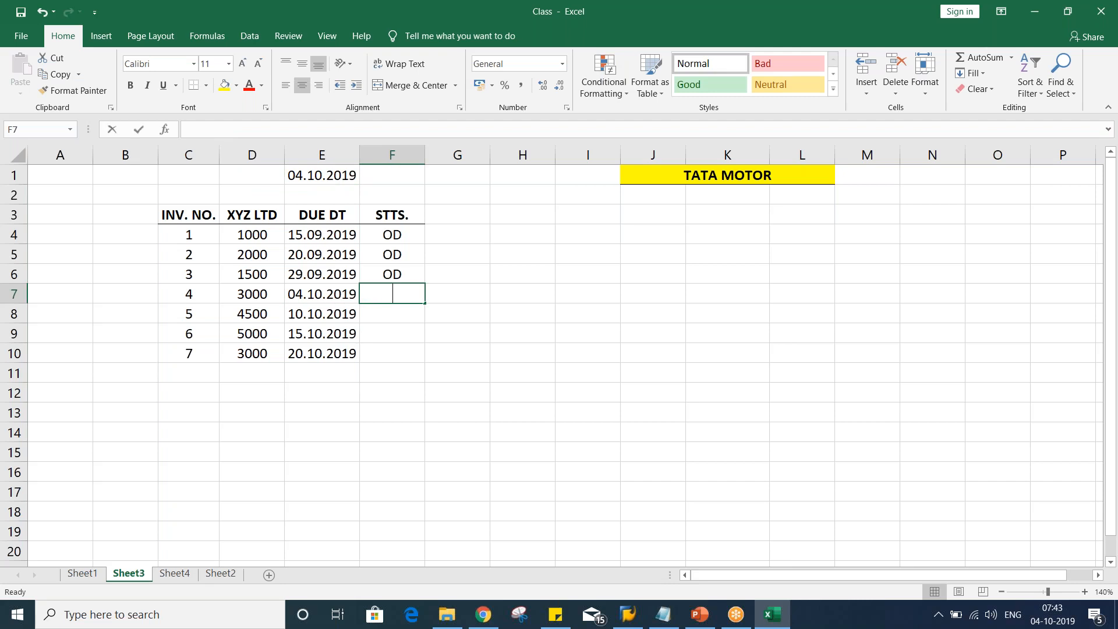
type("DUE")
key("Return")
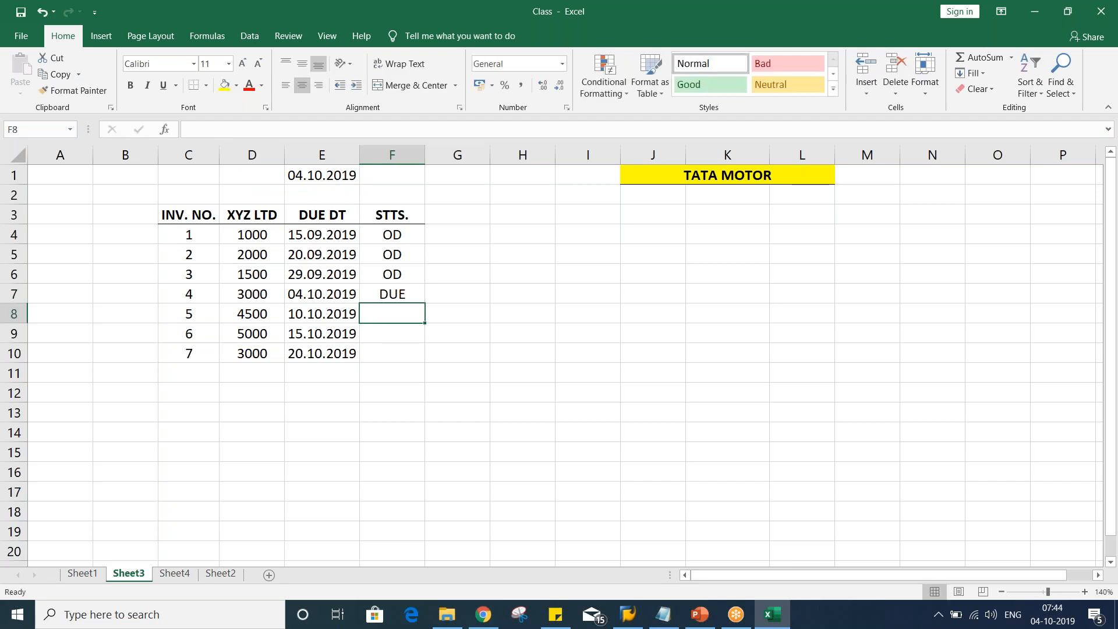
Mark the invoice due on 10.10.2019 as ND (not due) in F8
left_click(288, 296)
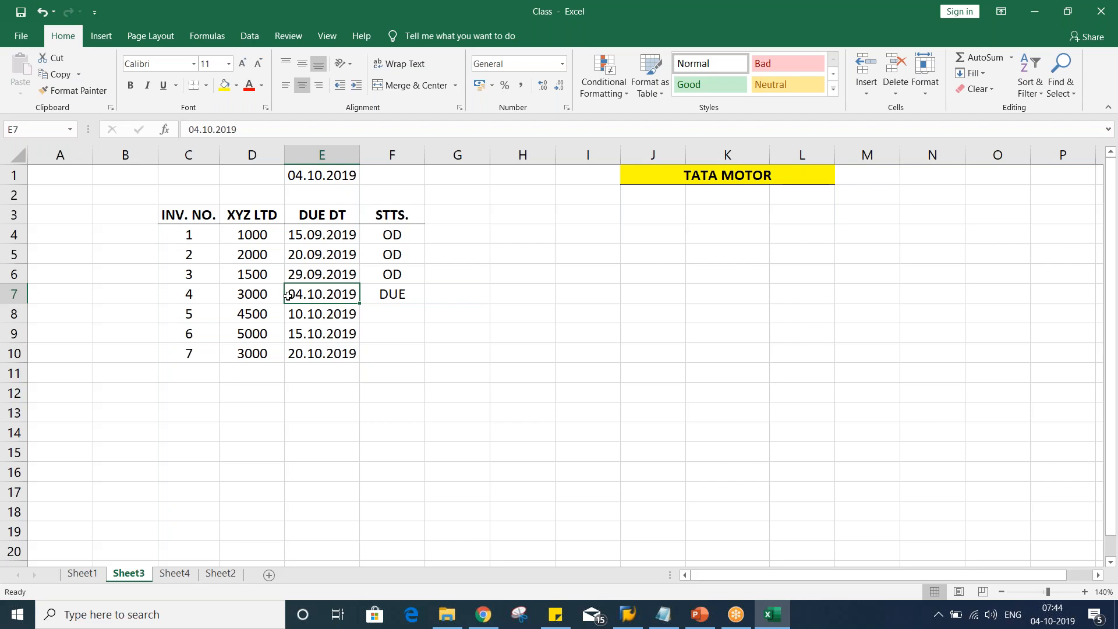
left_click(391, 313)
type("ND")
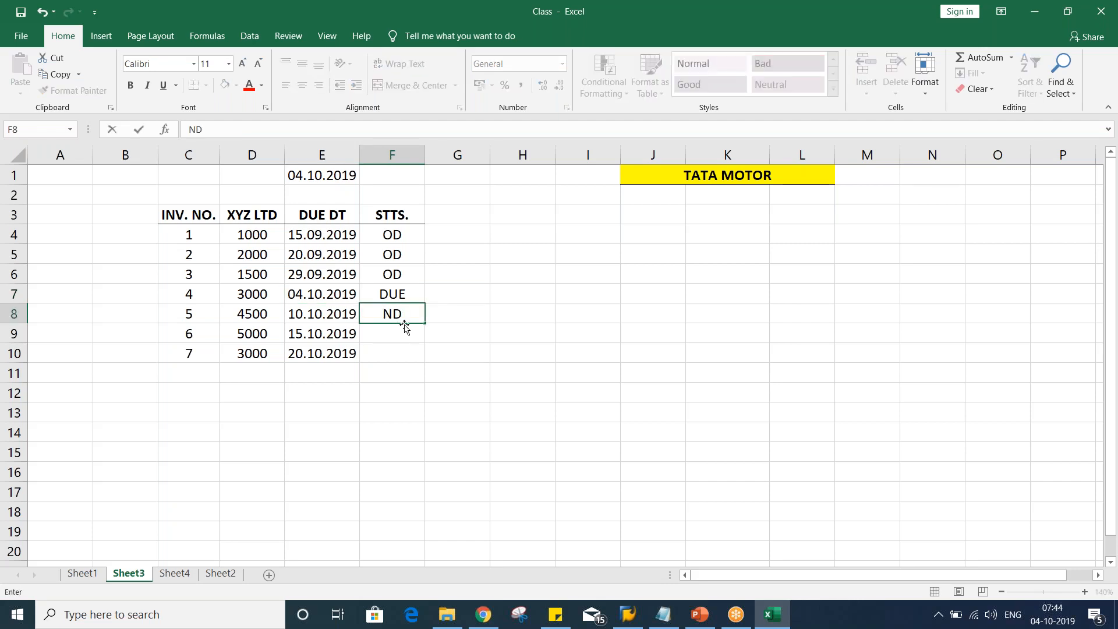
key("Return")
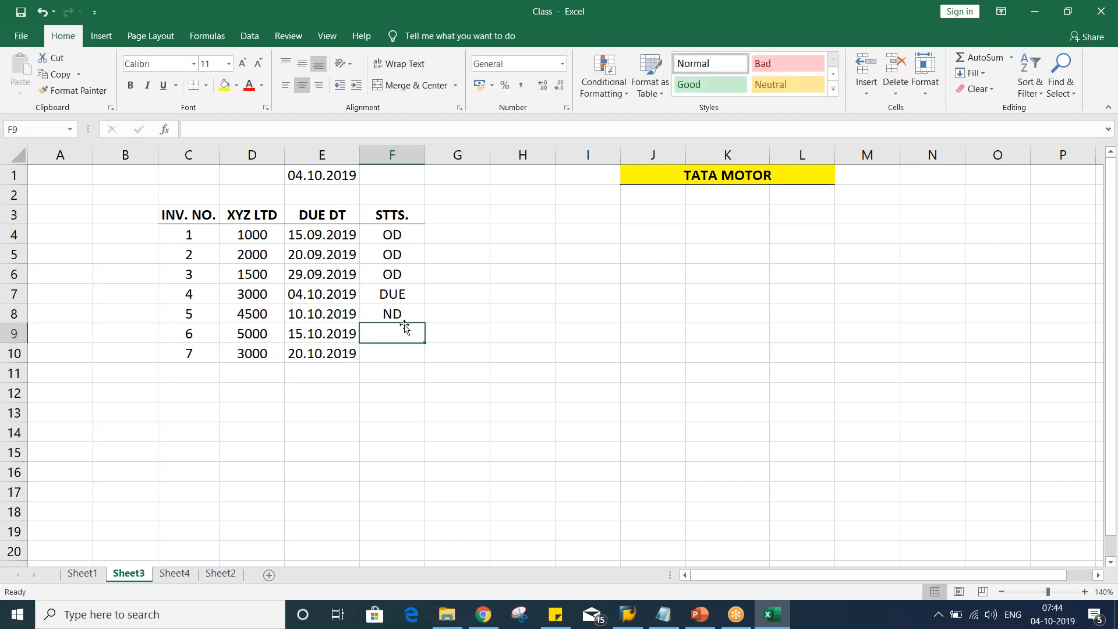
Fill the ND status down into F9 and F10 for the remaining invoices
left_click(329, 316)
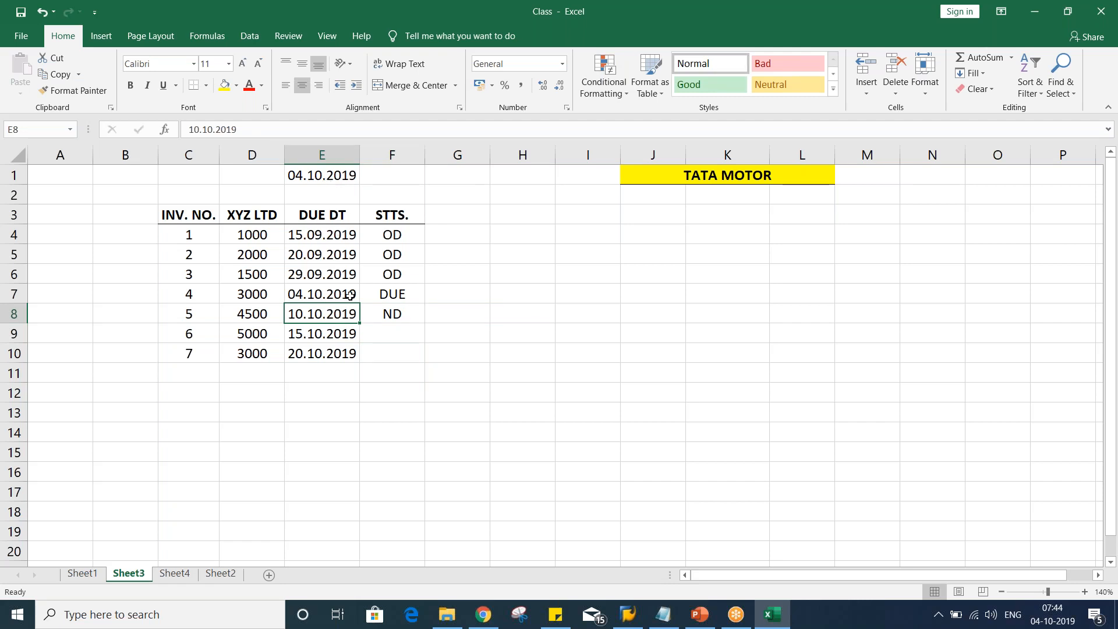
left_click(378, 335)
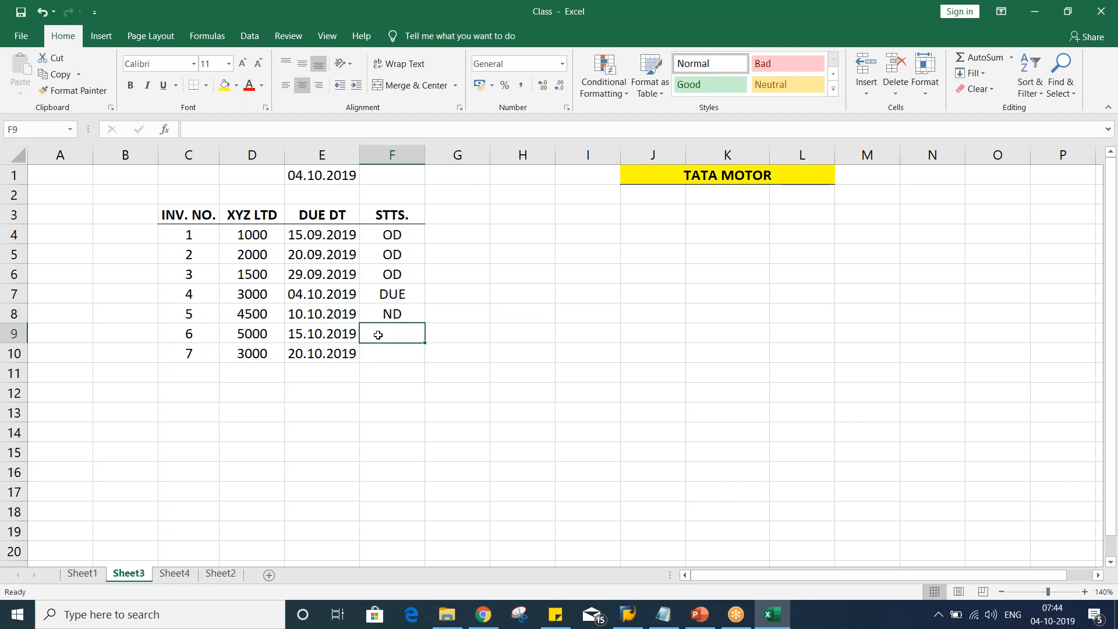
key("ctrl+d")
left_click(389, 357)
key("ctrl+d")
left_click(351, 426)
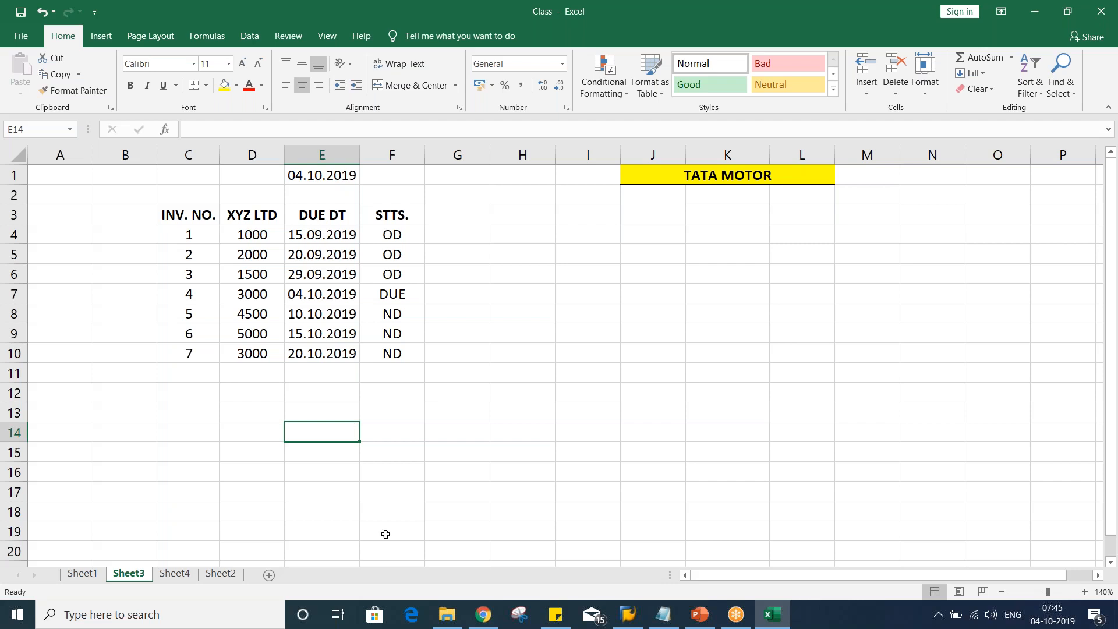
Highlight invoice numbers 1 to 4 in C4:C7 with a yellow fill
left_click_drag(248, 238, 248, 354)
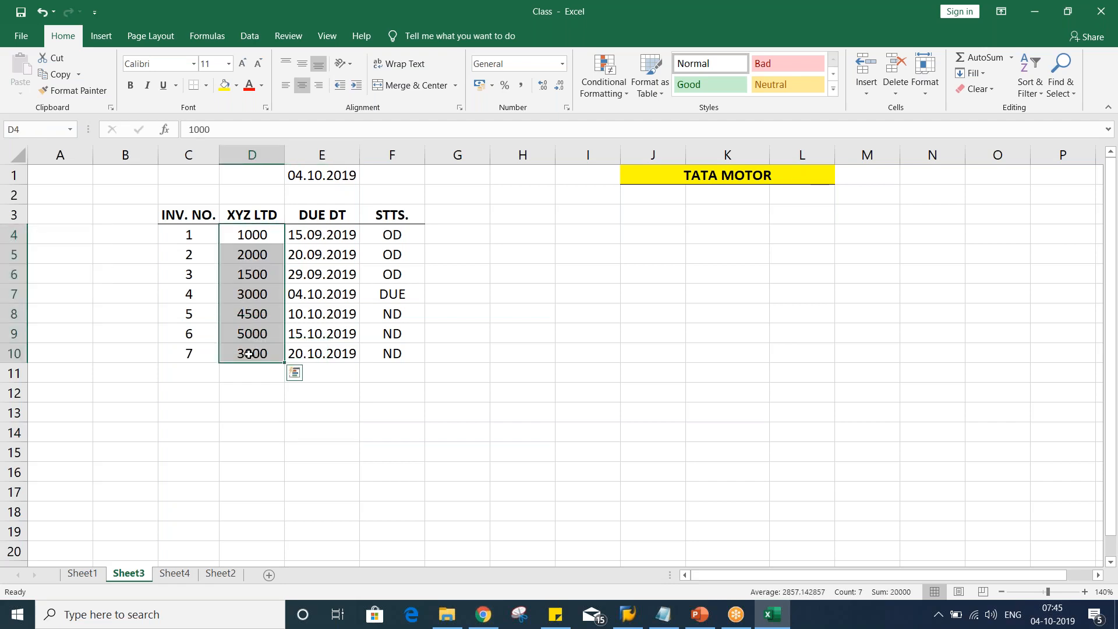
left_click_drag(183, 232, 419, 290)
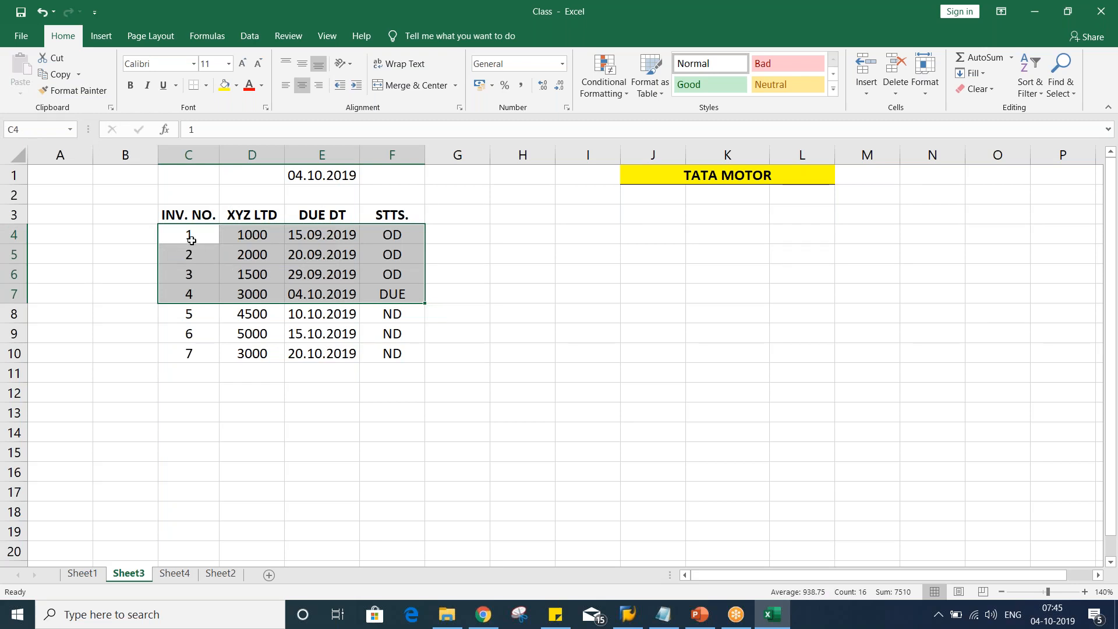
left_click_drag(191, 240, 187, 289)
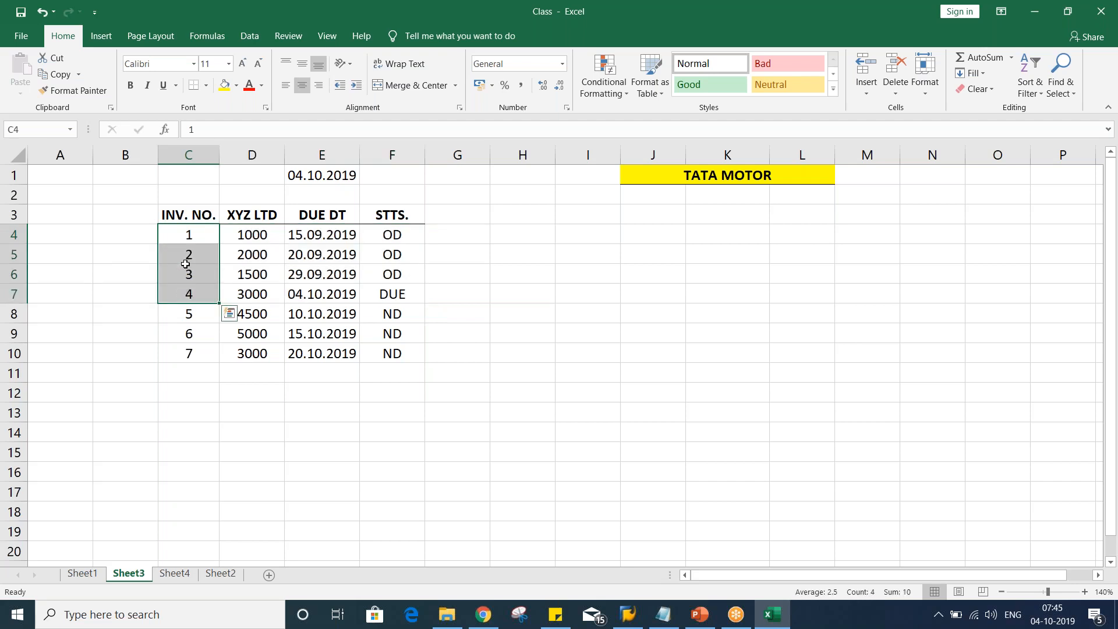
left_click(224, 85)
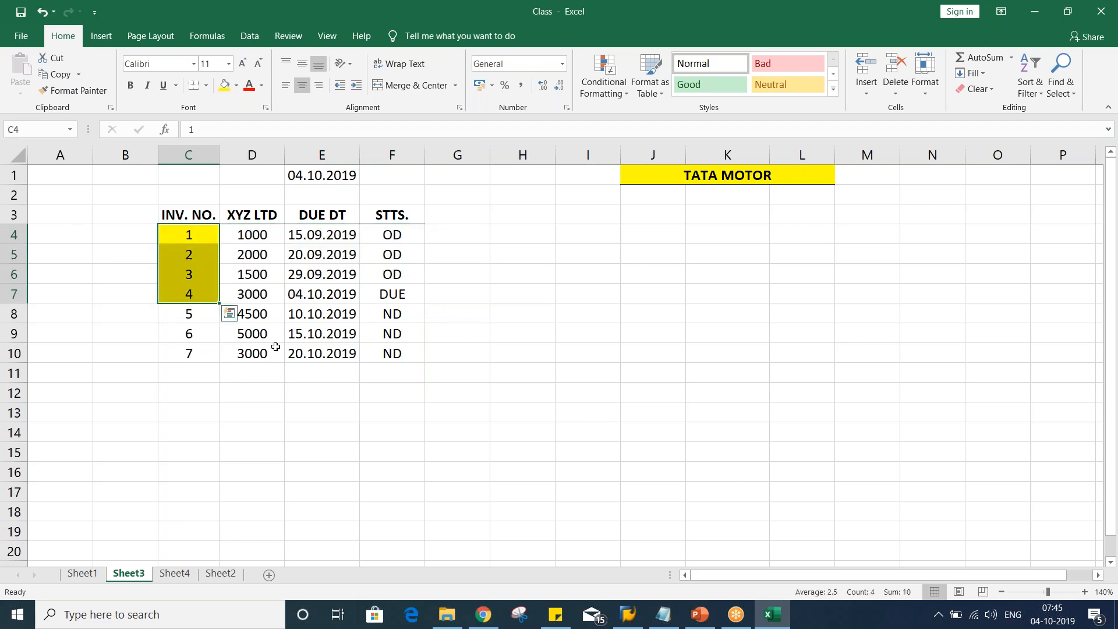
left_click(198, 375)
Select the rows of the first four invoices to review their amounts, due dates and statuses
left_click_drag(187, 227, 370, 287)
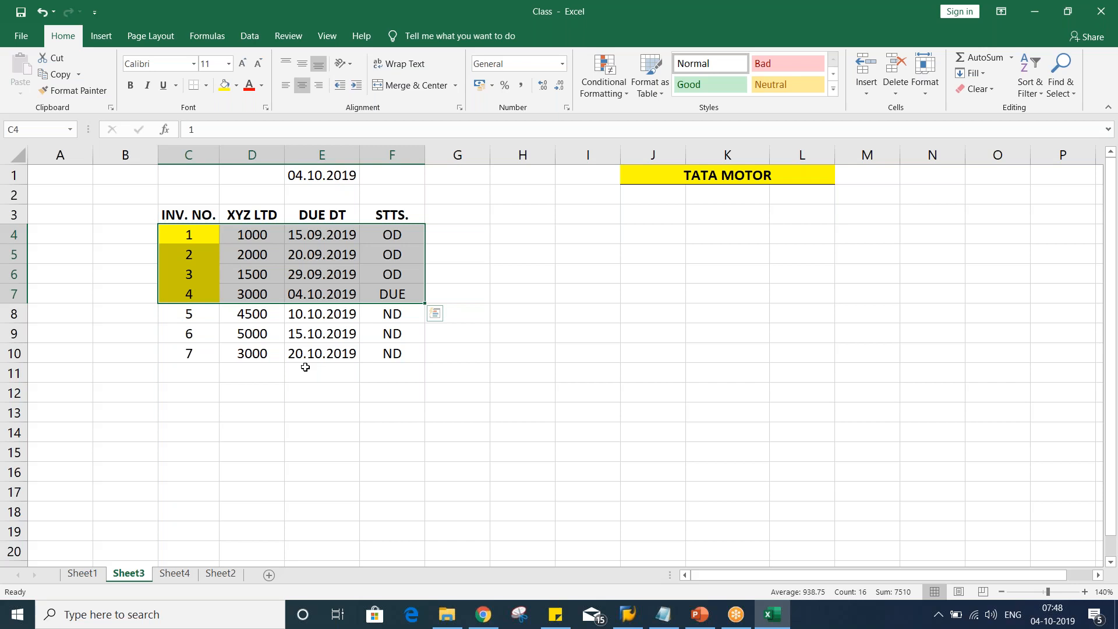
left_click(623, 326)
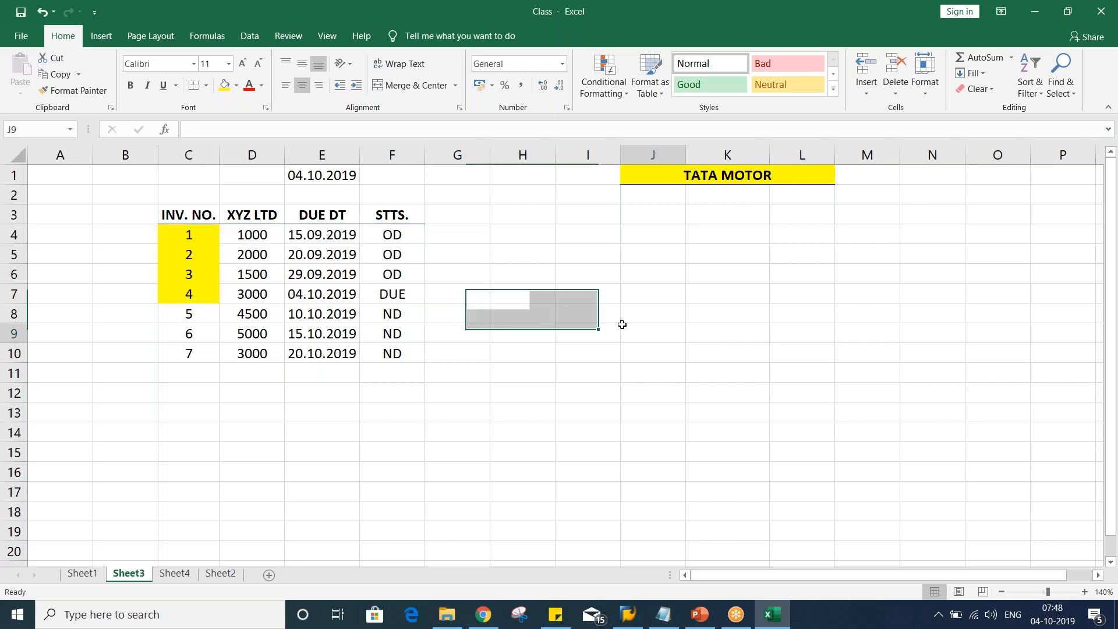
left_click_drag(182, 232, 187, 294)
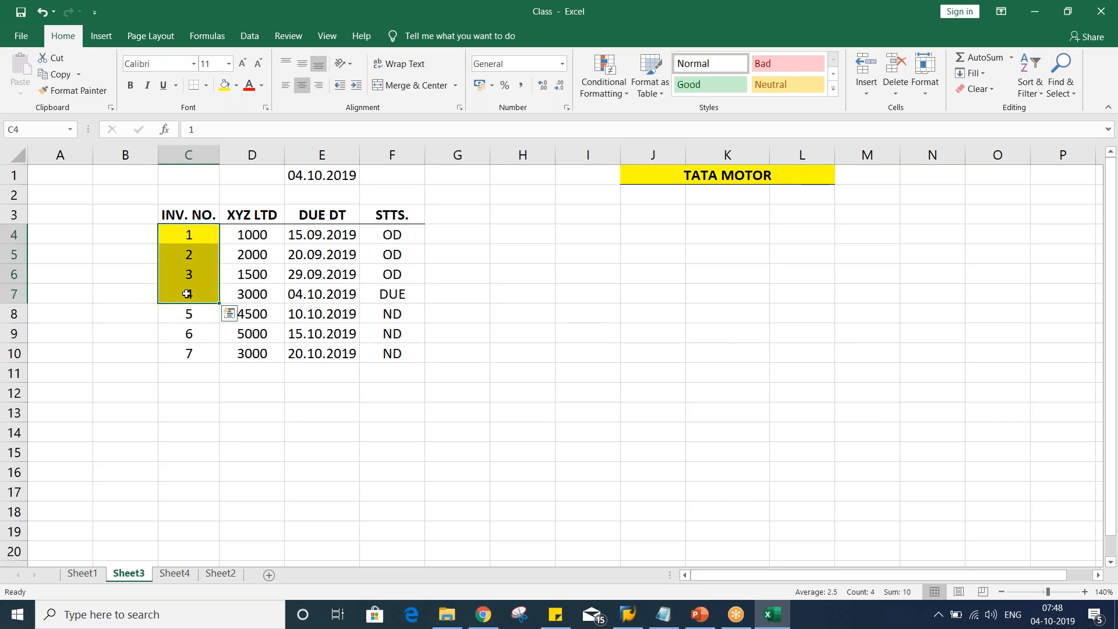
left_click(192, 355)
left_click_drag(185, 233, 392, 295)
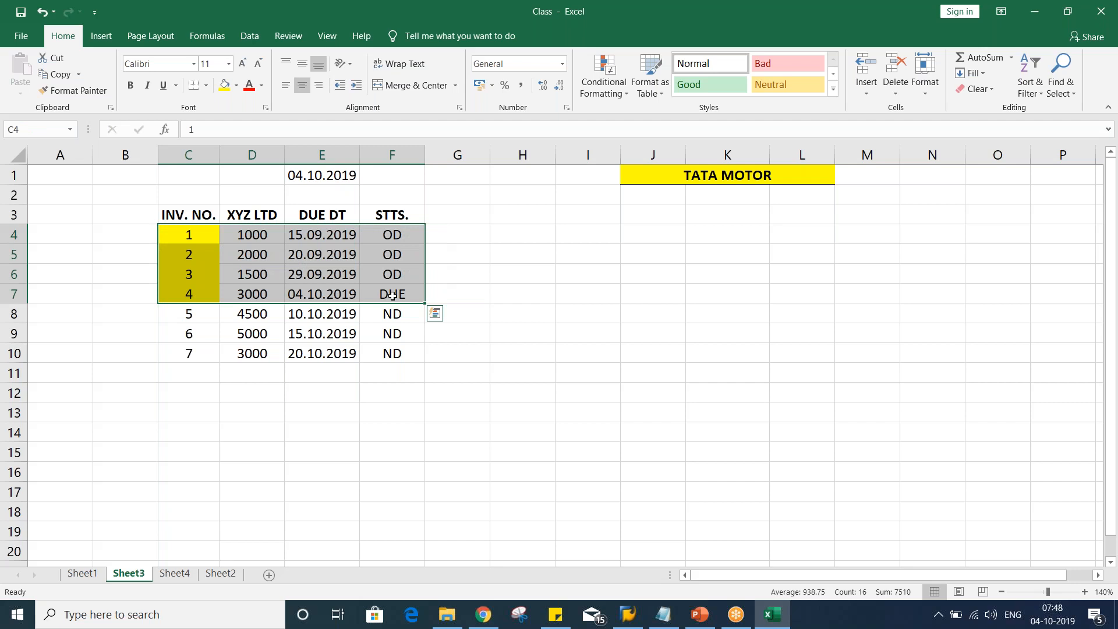
left_click(462, 214)
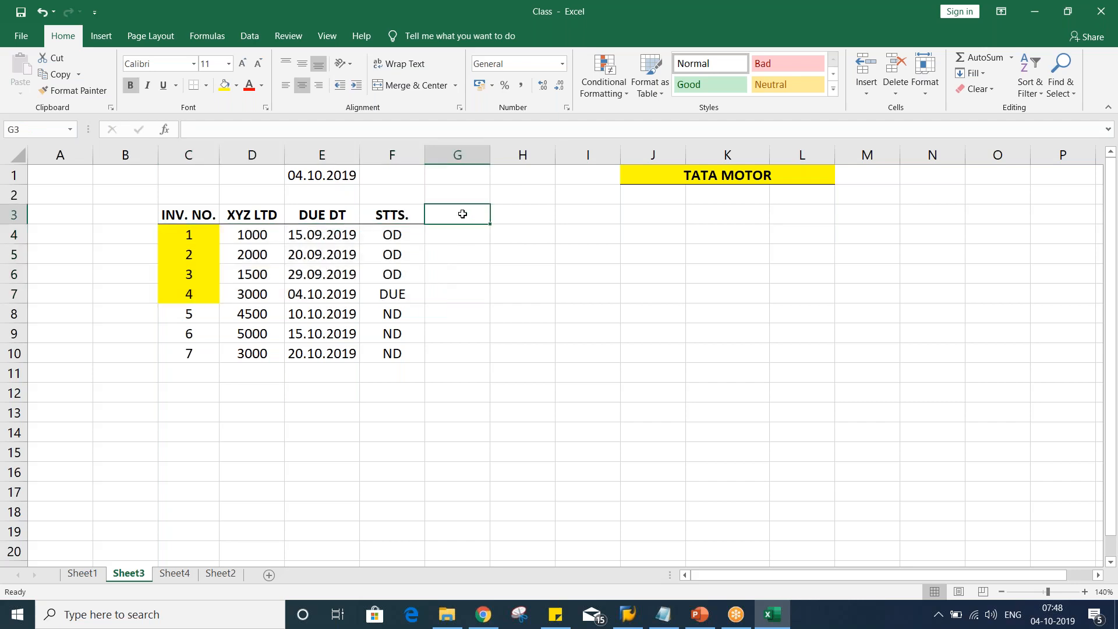
left_click_drag(190, 292, 393, 294)
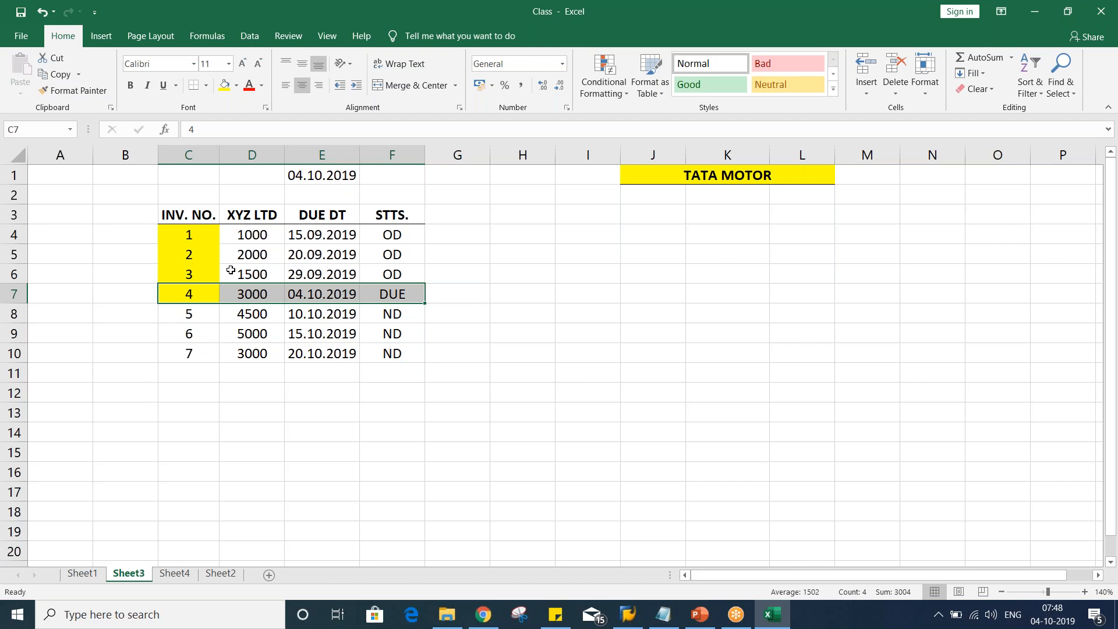
Enter the header GRC DYS in G3
left_click(469, 216)
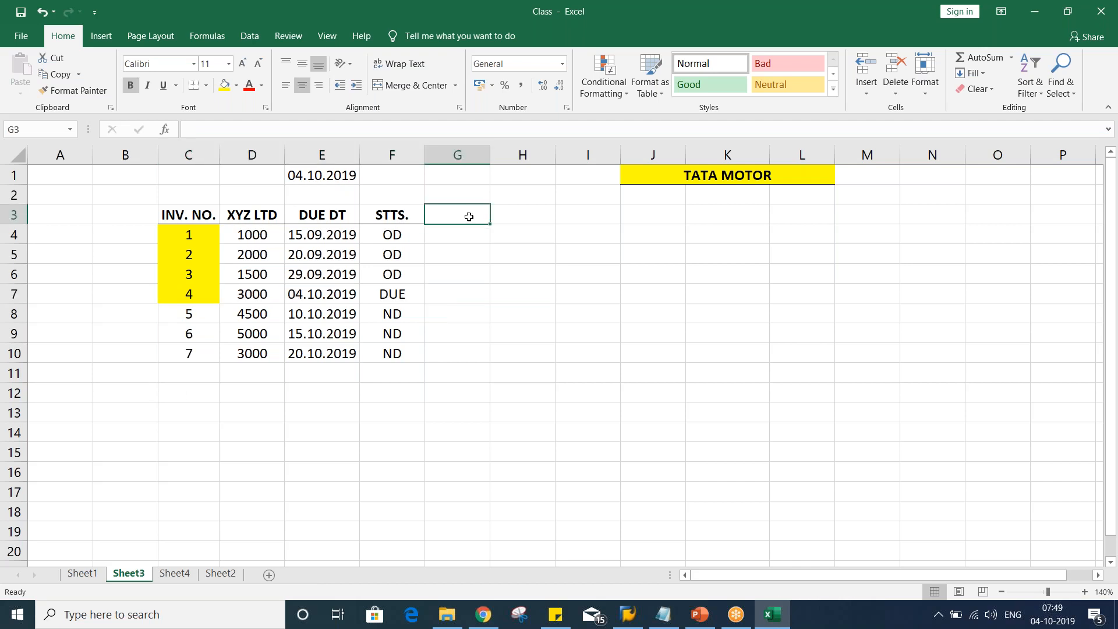
type("GRC")
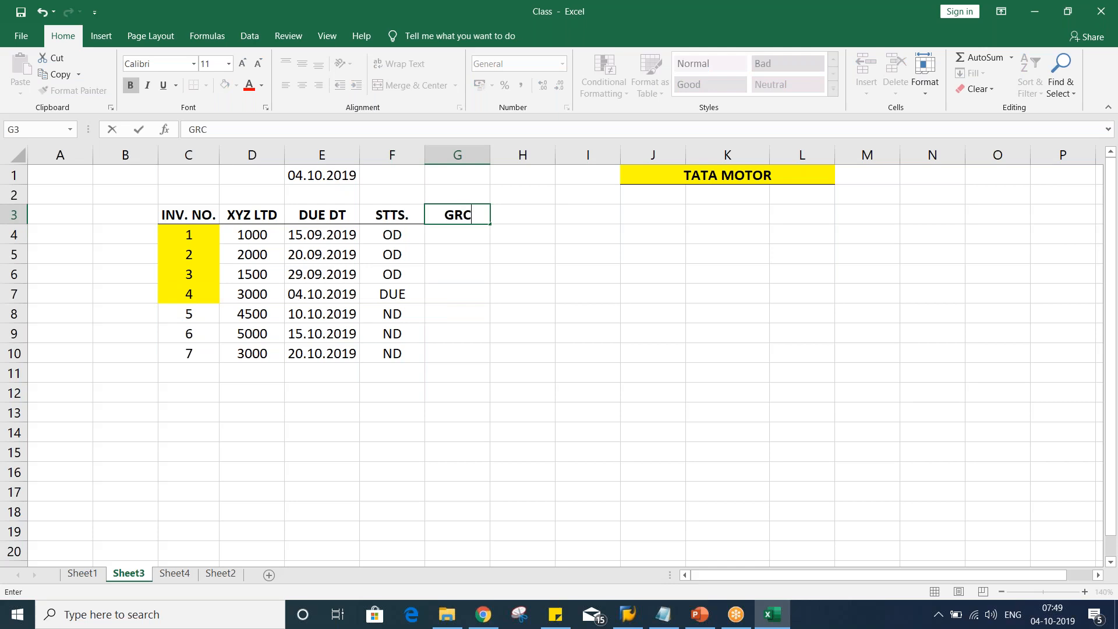
type(" DYS")
key("Return")
left_click(463, 215)
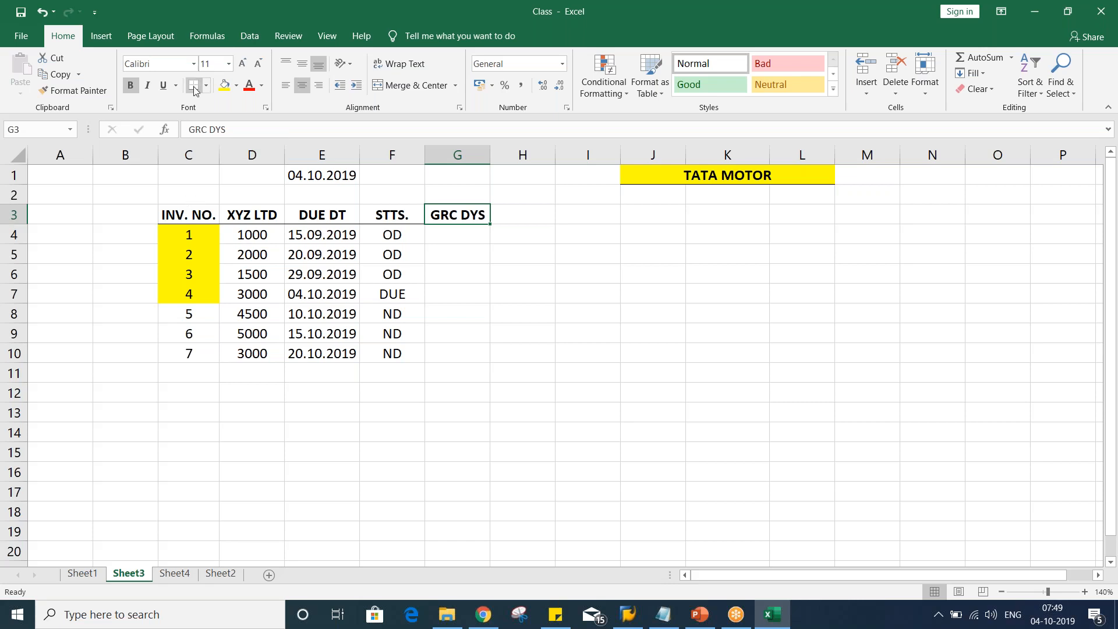
Enter 5 DYS as the grace period in G4
left_click(500, 309)
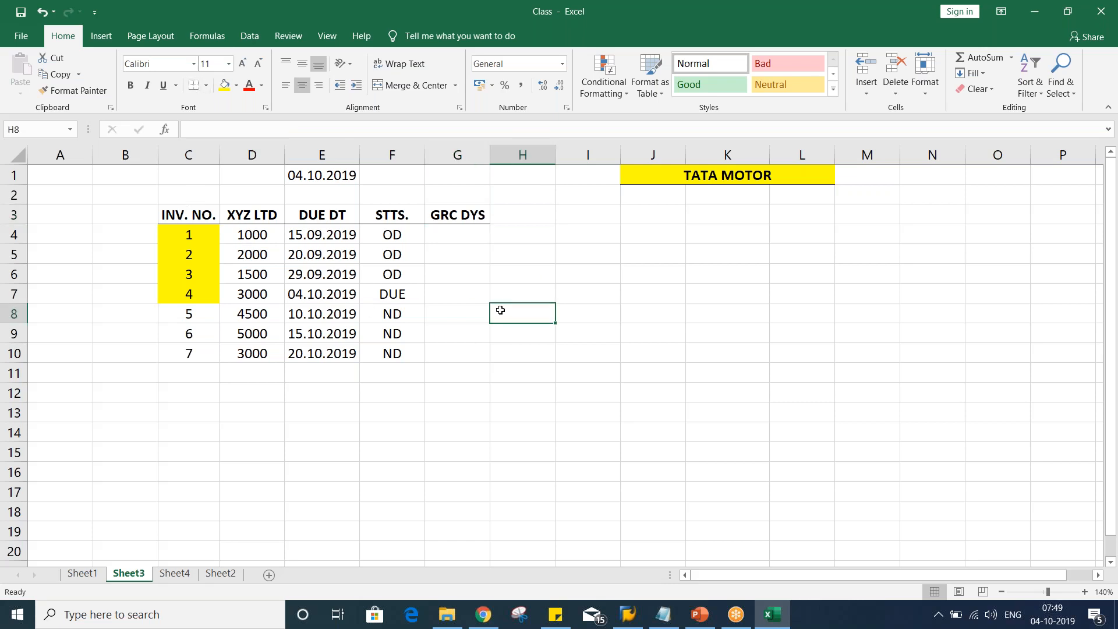
left_click(447, 236)
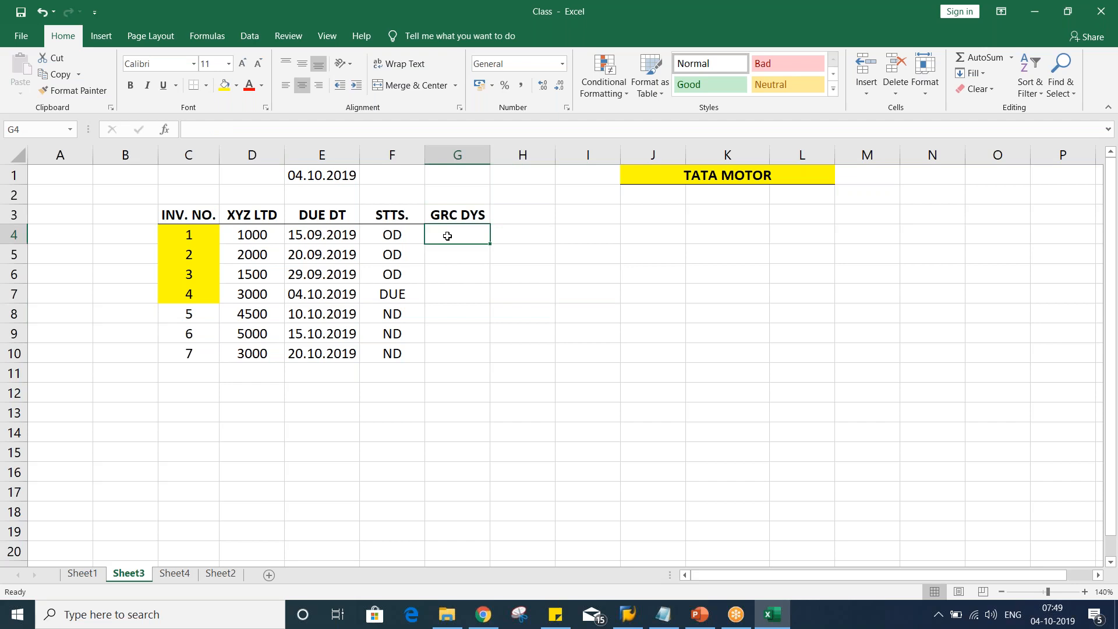
type("5")
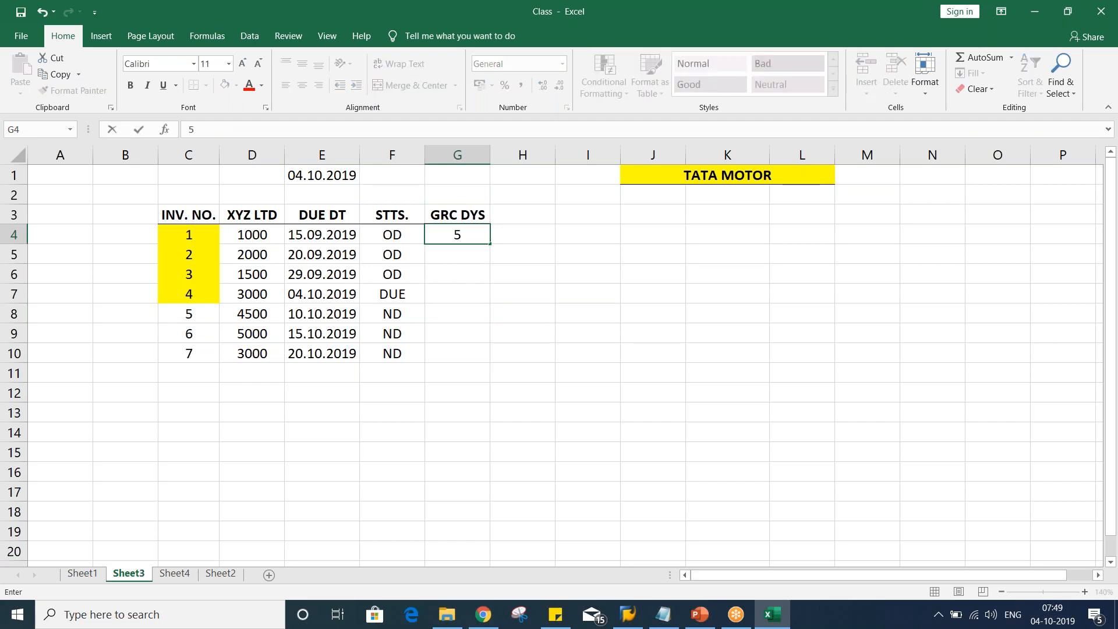
type(" DYS")
key("Return")
Merge G4:G10 and center the 5 DYS grace period both horizontally and vertically
left_click_drag(451, 234, 449, 348)
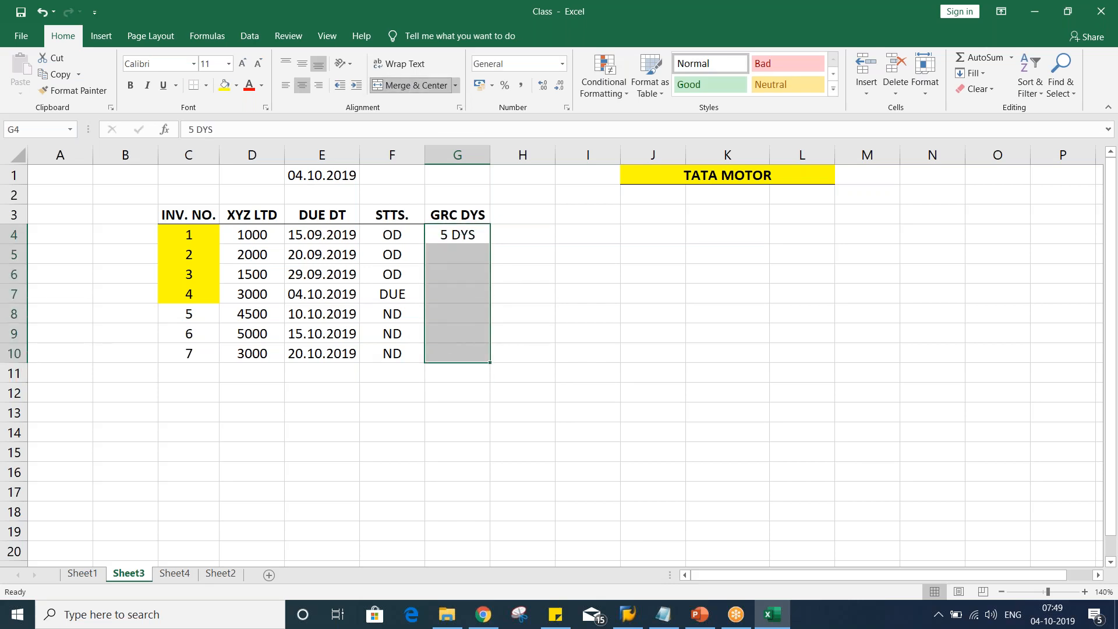
left_click(411, 85)
left_click(302, 63)
left_click(626, 290)
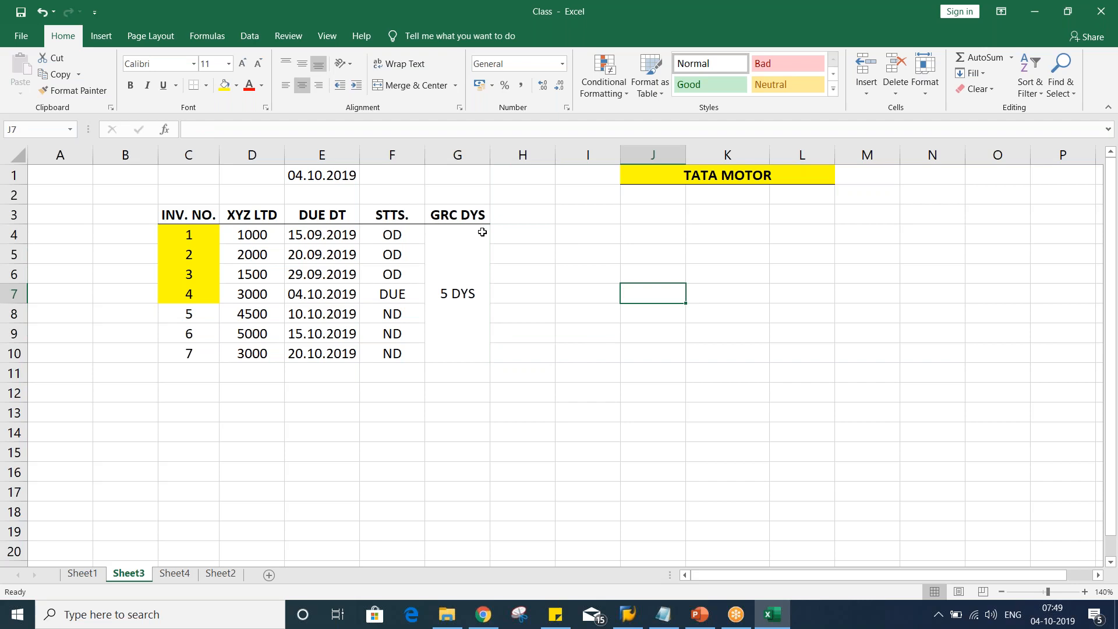
Enter the header STST NEW in H3
left_click(522, 217)
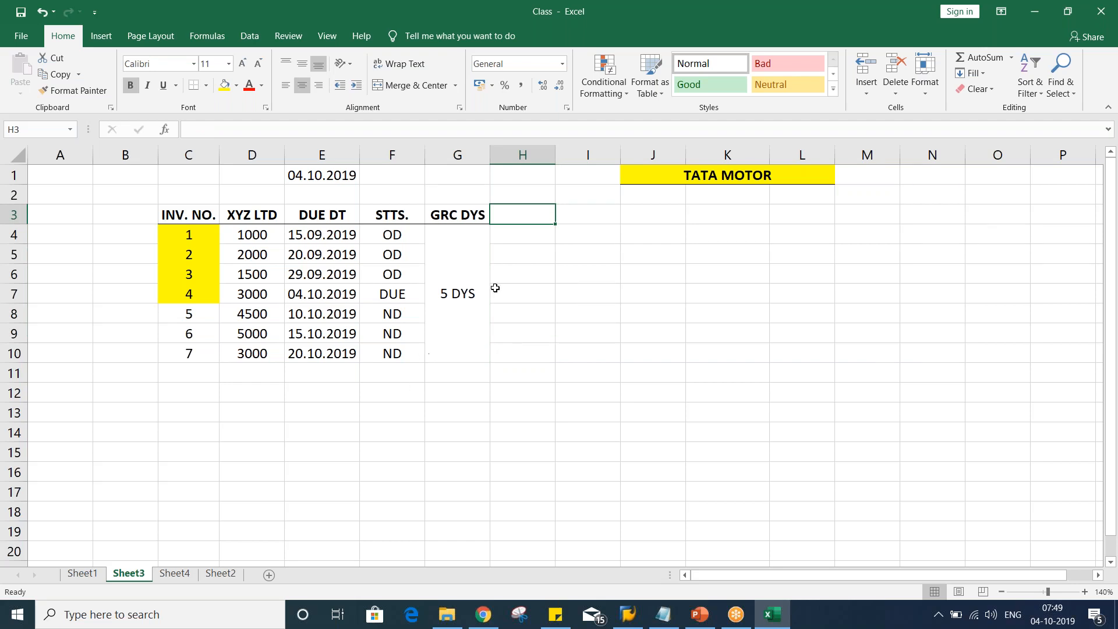
type("STST NEW")
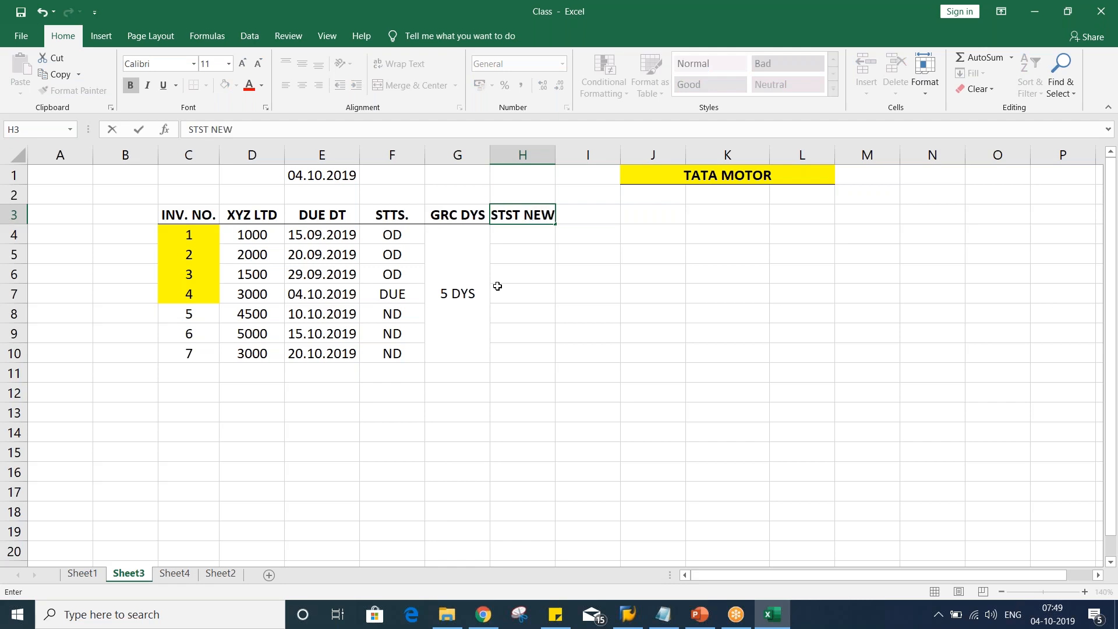
key("Return")
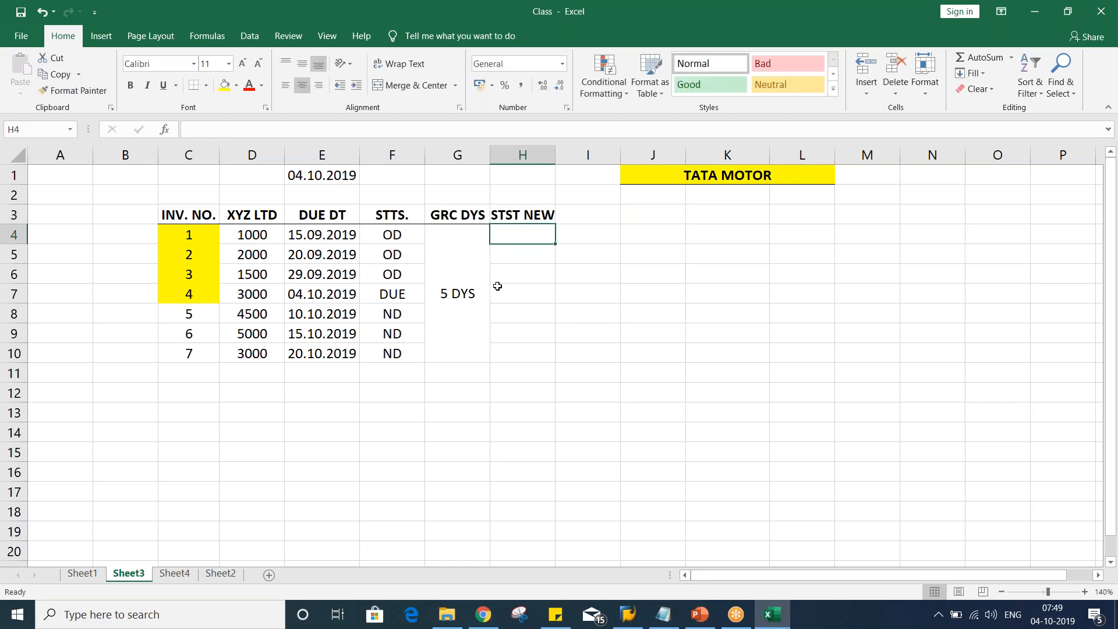
Enter OD as the new status for invoices 1 to 3 in H4, H5 and H6
left_click(406, 234)
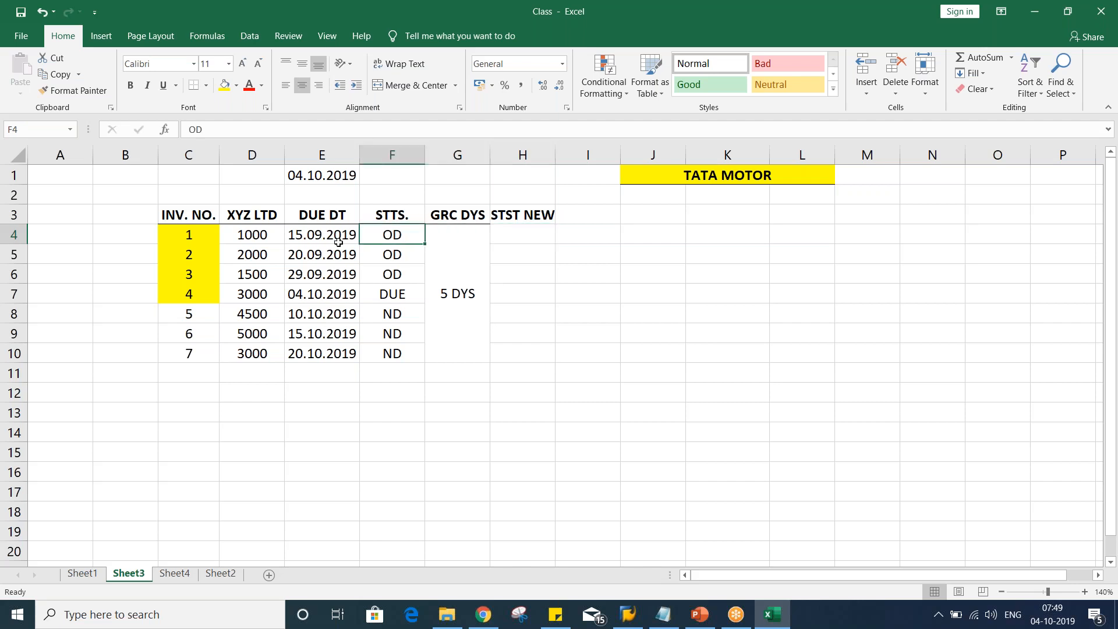
left_click(325, 235)
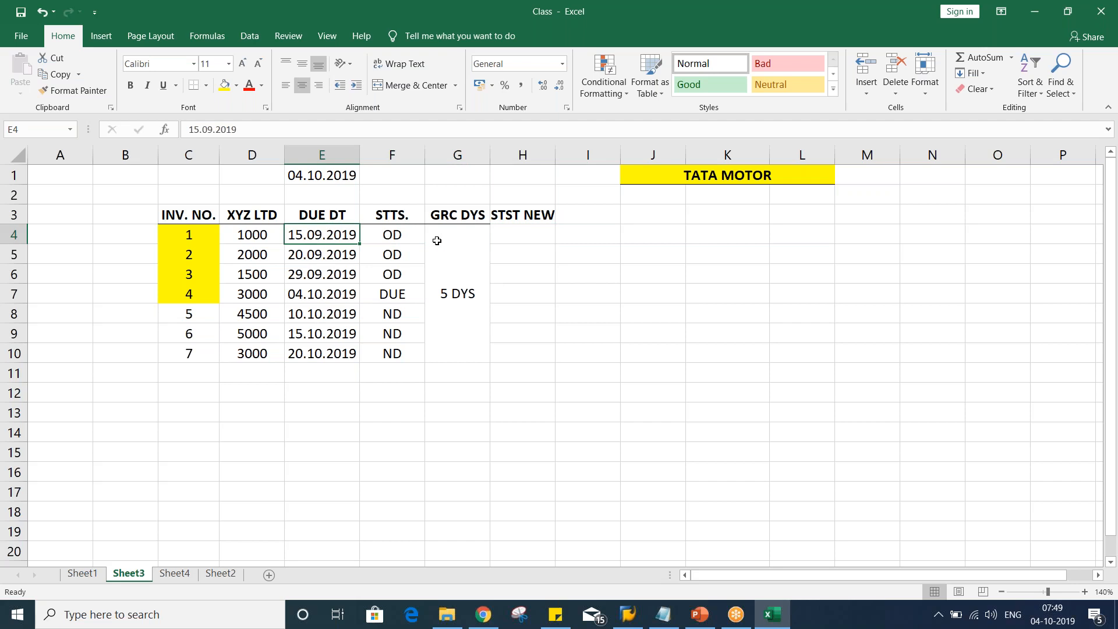
left_click(511, 232)
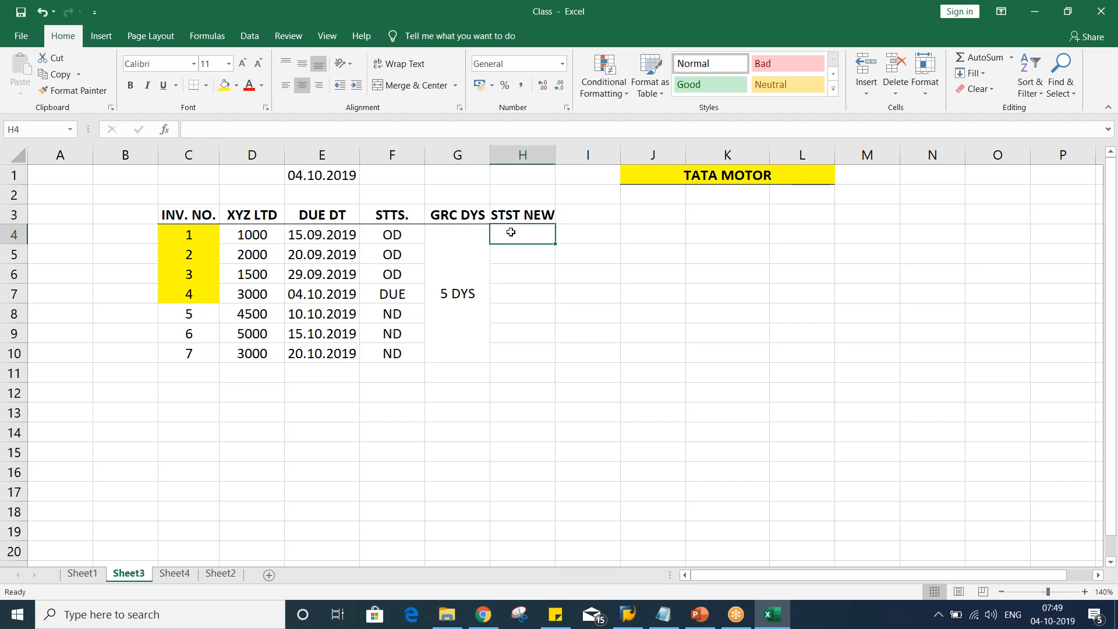
type("OD")
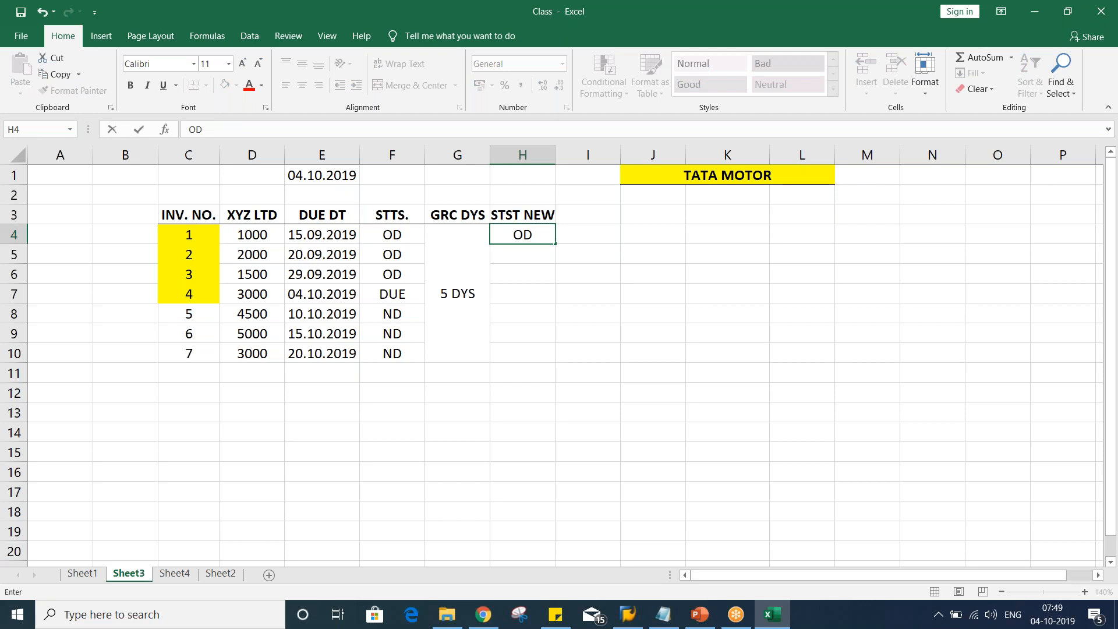
key("Return")
type("OD")
key("Return")
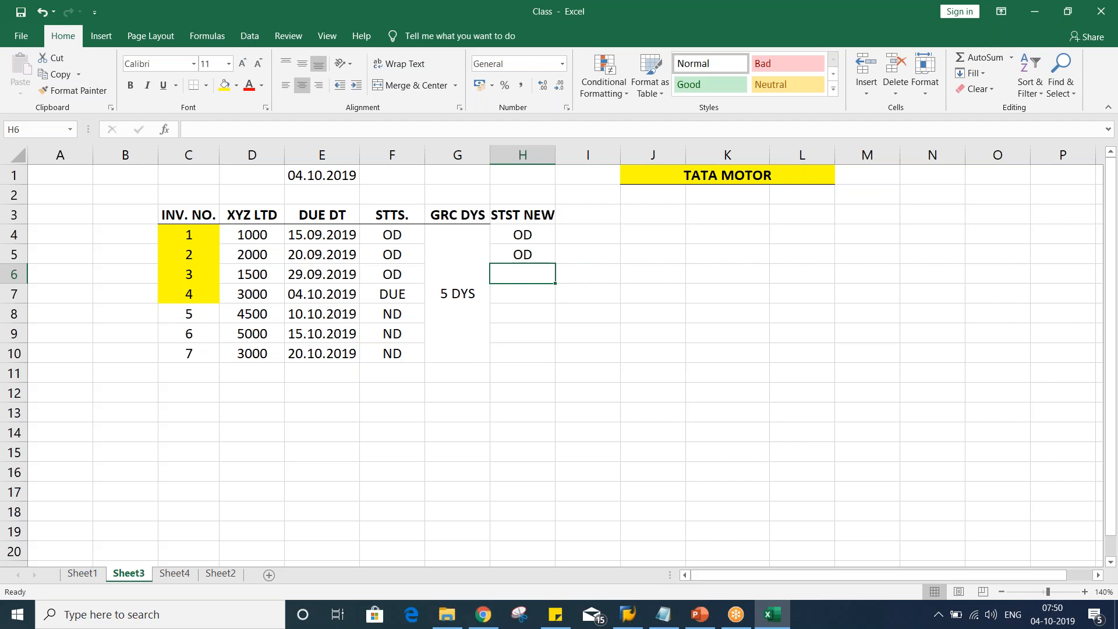
left_click(298, 280)
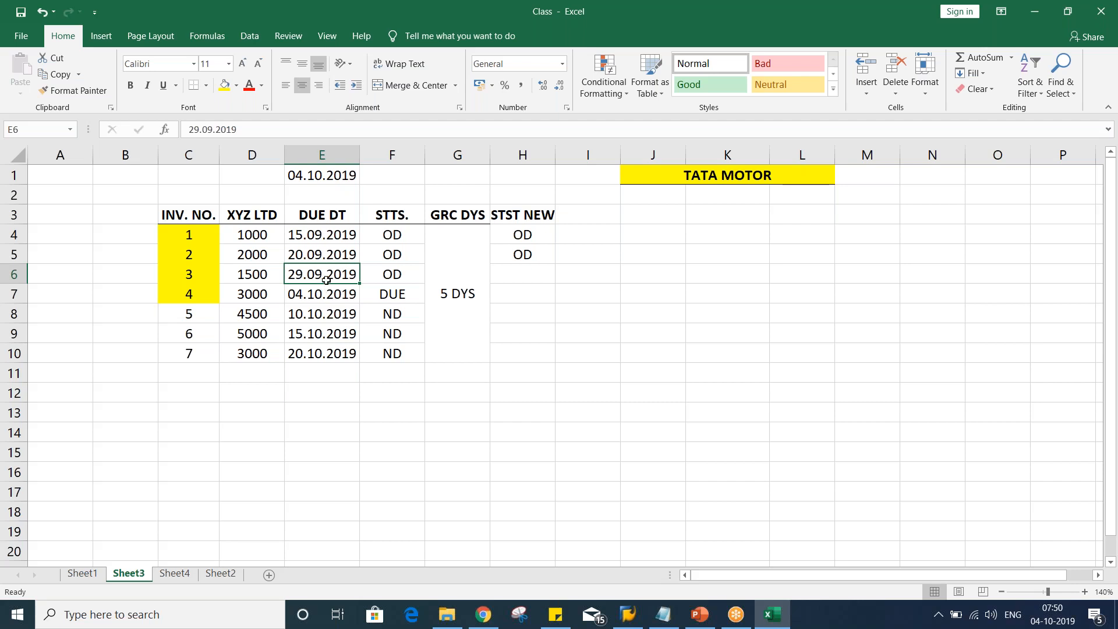
left_click(520, 277)
type("O")
key("Return")
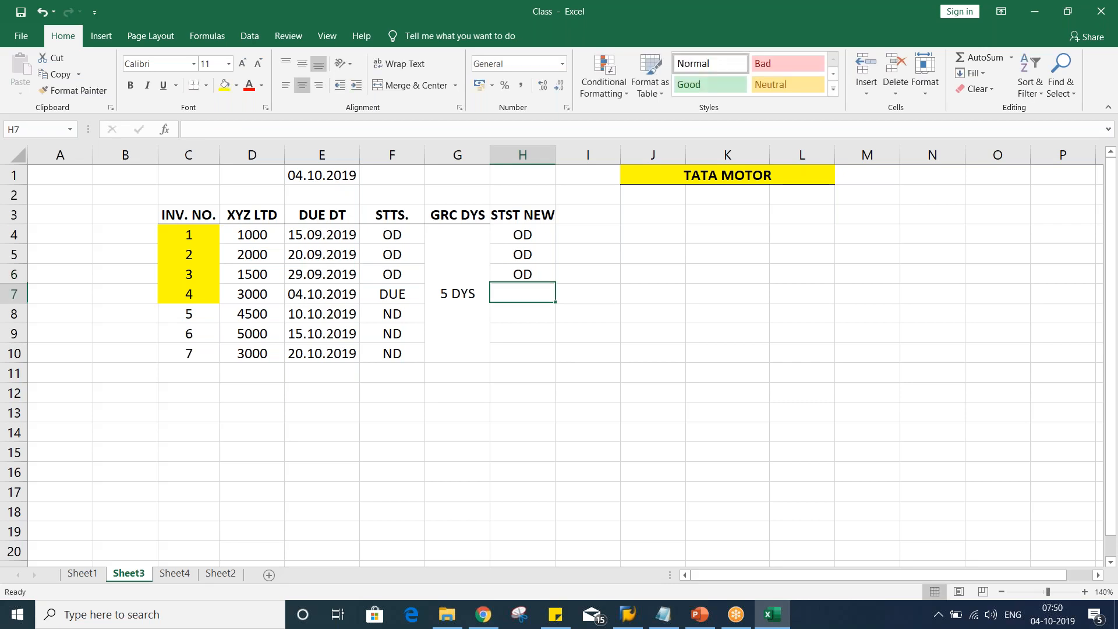
Enter DUE in H7 and copy the ND statuses from F8:F10 into H8:H10
left_click(448, 299)
left_click(531, 235)
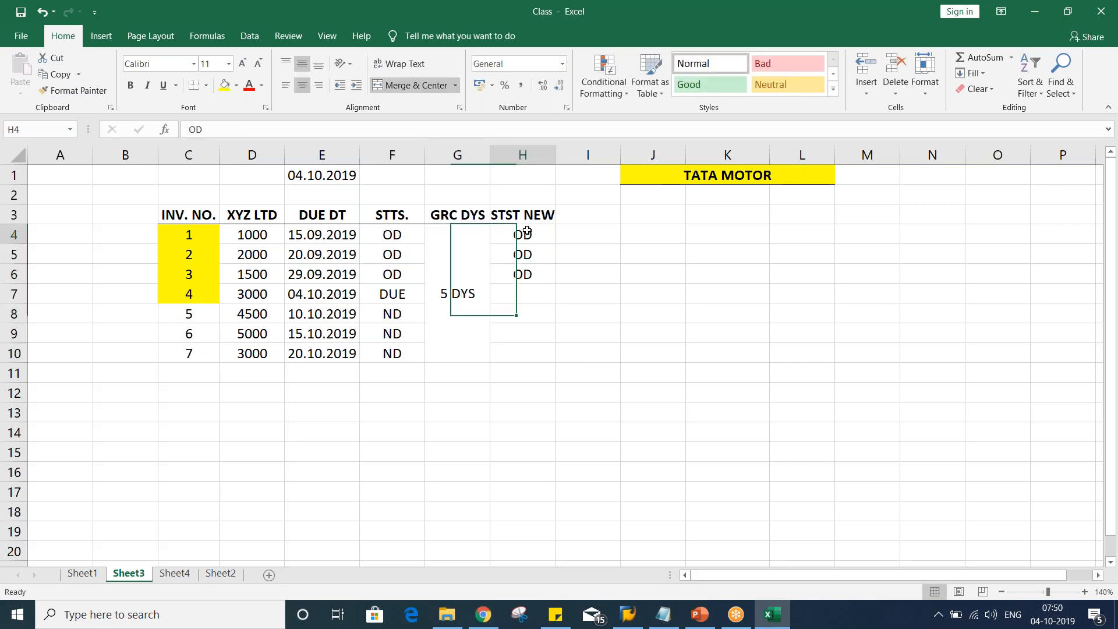
left_click_drag(402, 232, 407, 351)
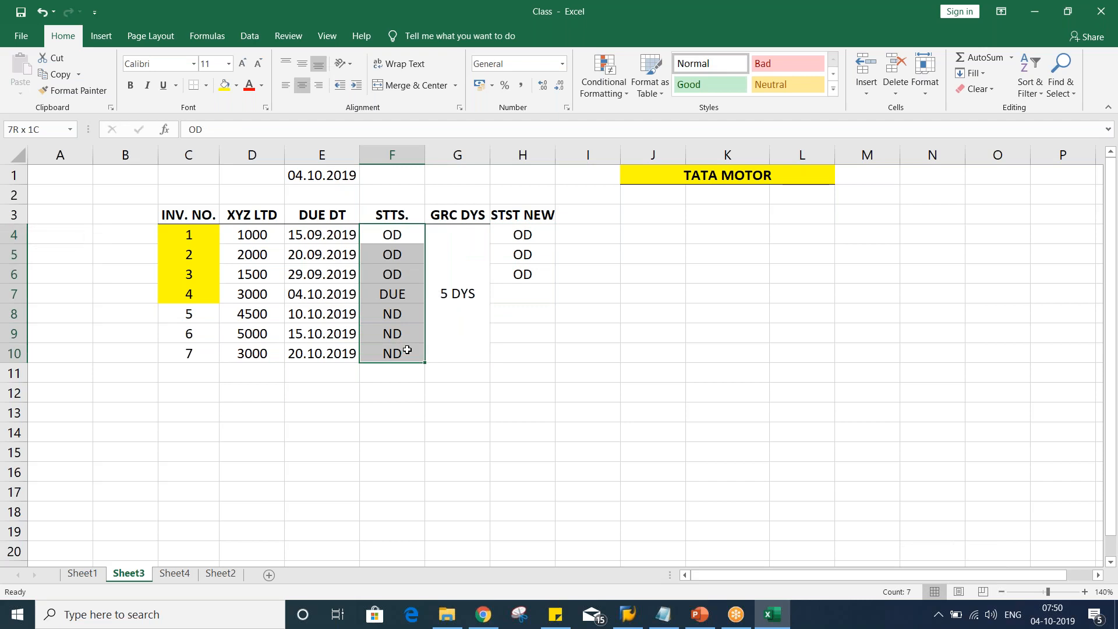
left_click(536, 289)
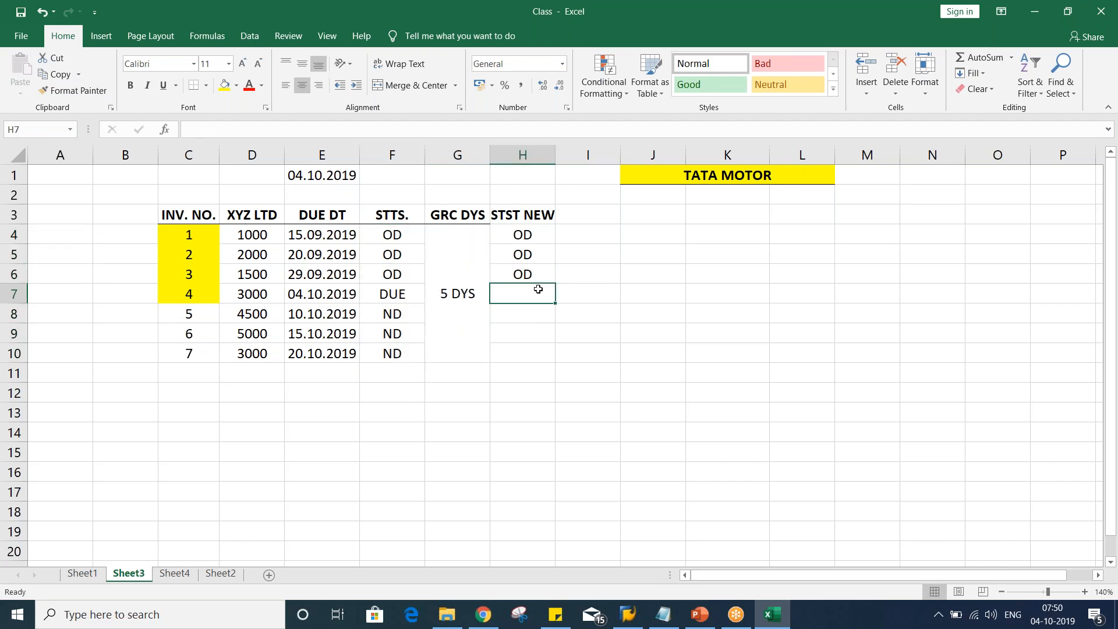
type("DUE")
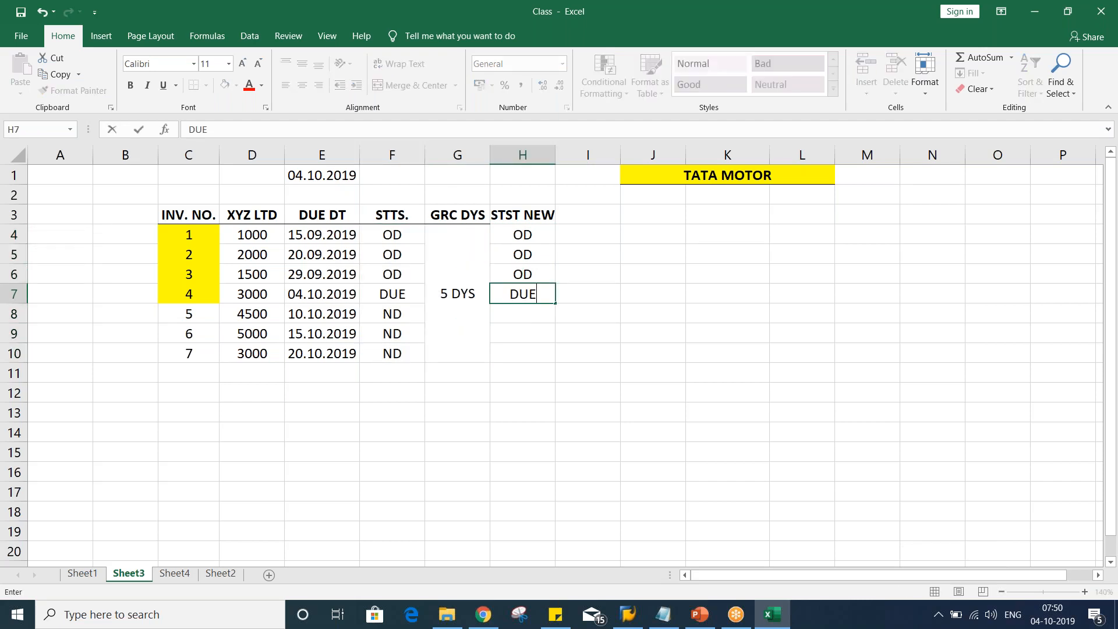
key("Return")
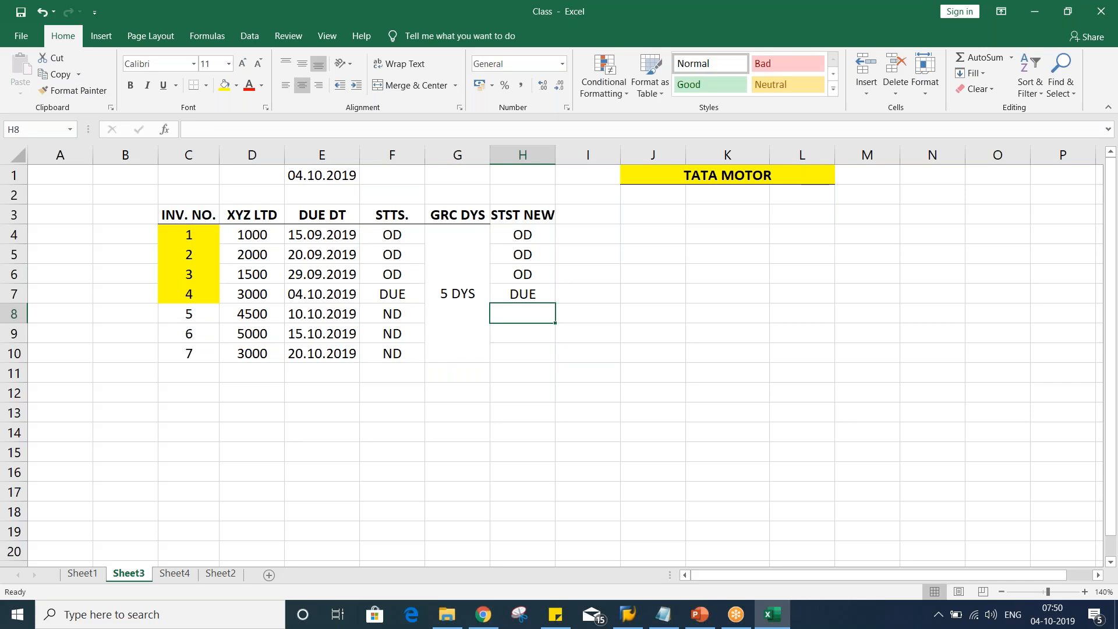
left_click_drag(381, 315, 387, 351)
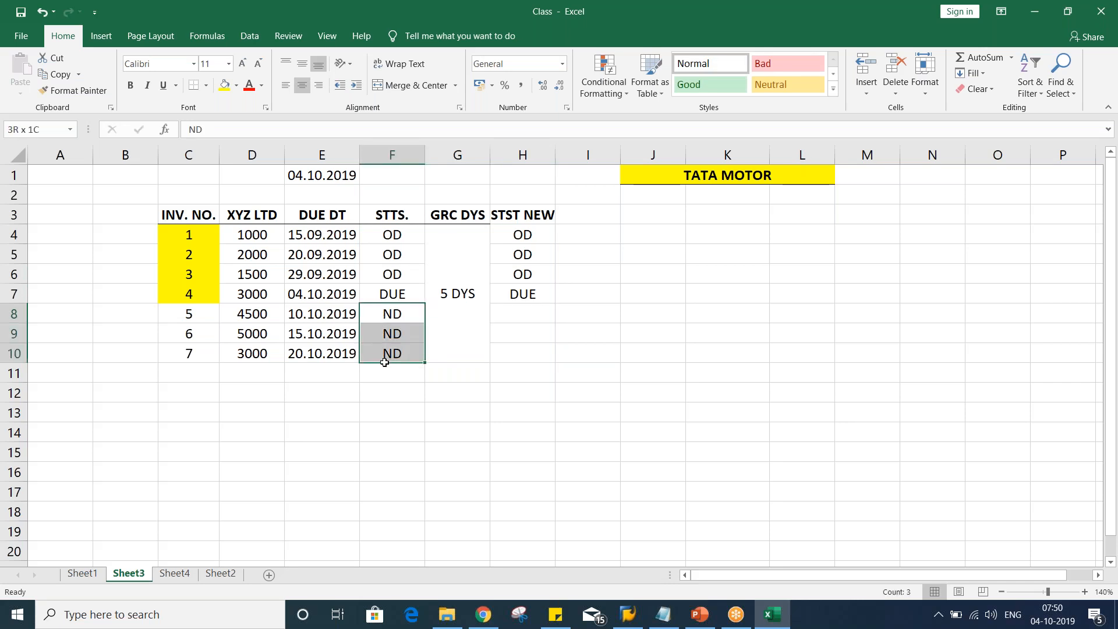
key("ctrl+c")
left_click(512, 321)
key("ctrl+v")
Repeat the last yellow fill on the amounts in D4:D6
left_click(520, 392)
left_click(517, 250)
left_click(520, 297)
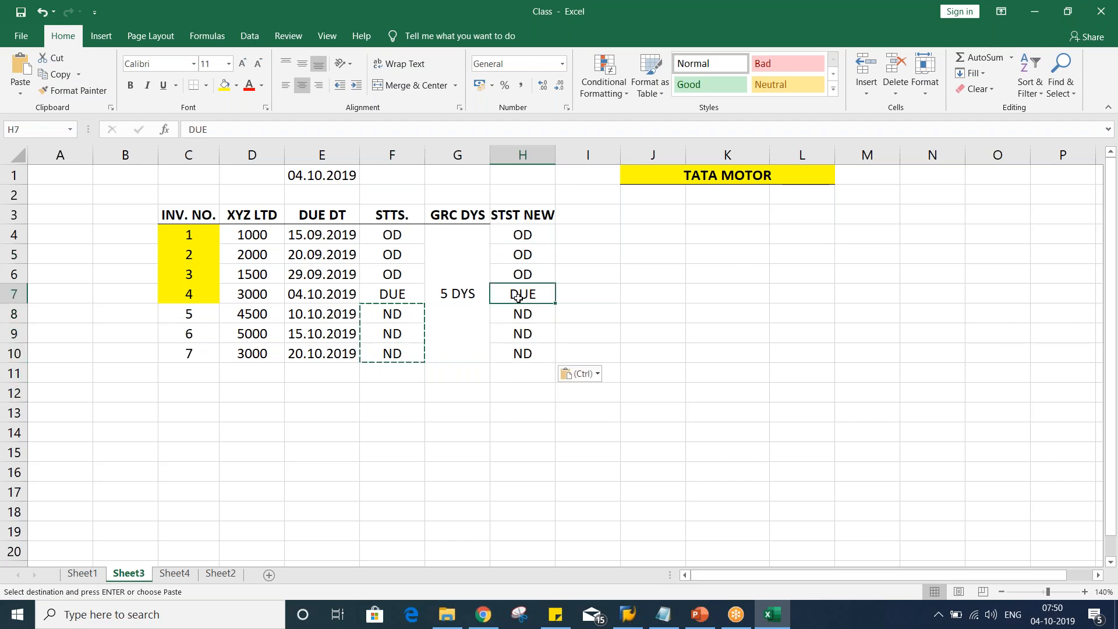
left_click(457, 294)
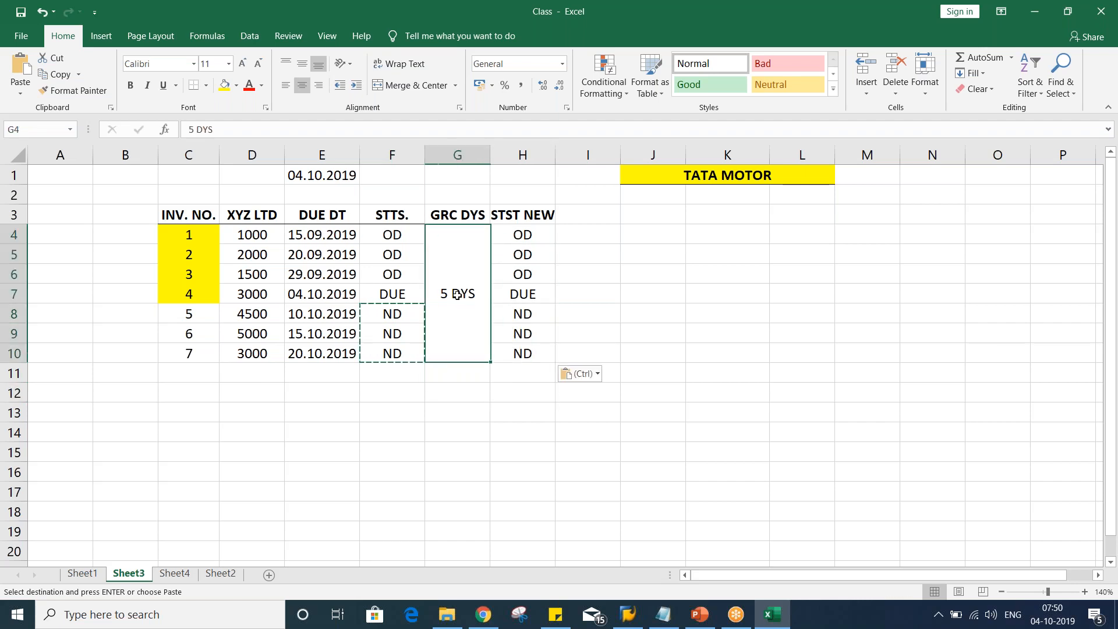
left_click(193, 242)
left_click_drag(192, 243, 500, 279)
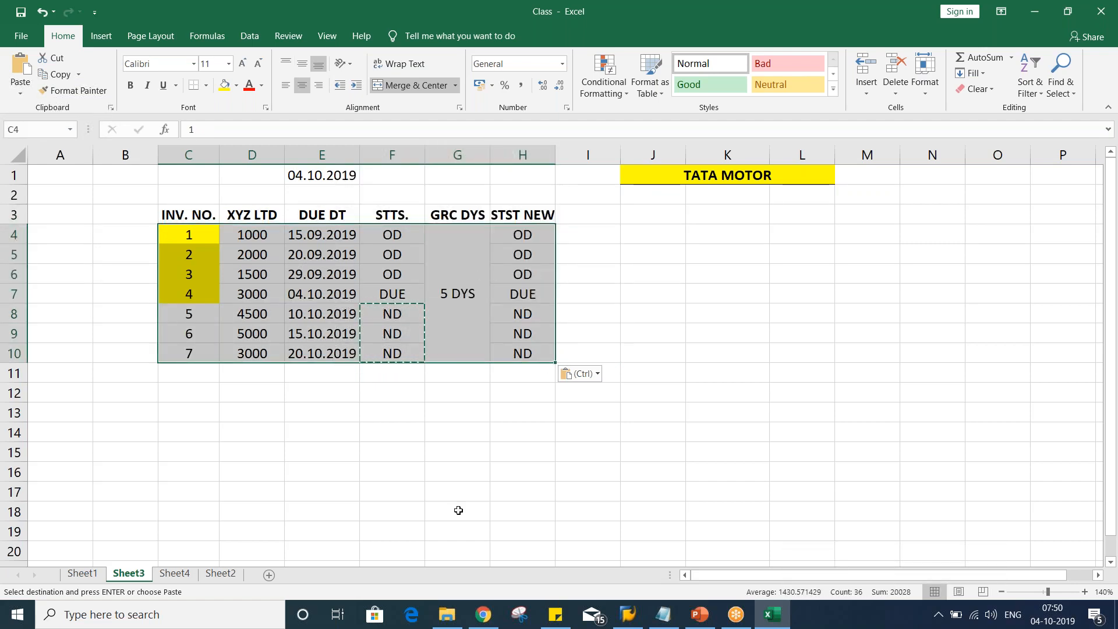
left_click(505, 251)
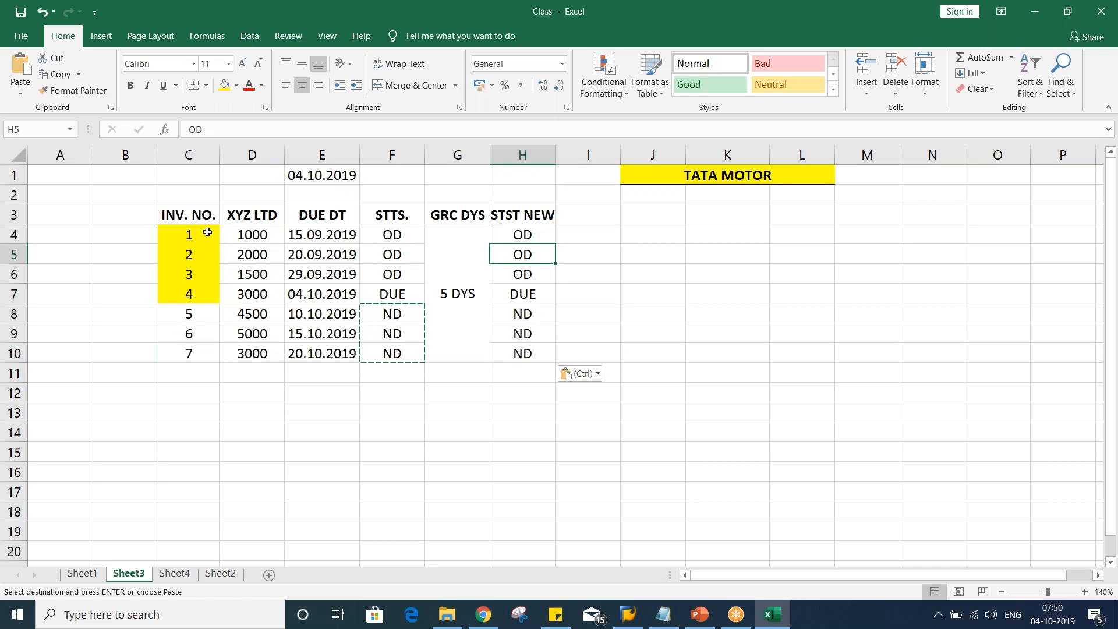
left_click_drag(239, 231, 253, 276)
key("F4")
left_click(622, 447)
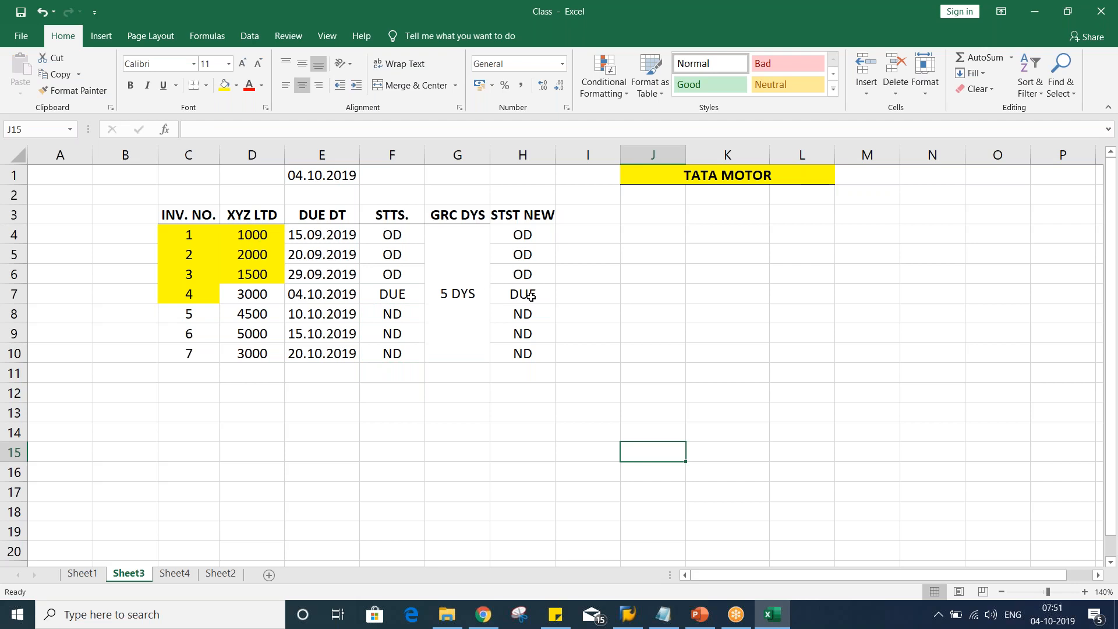
Inspect the due date, status and grace period of invoice 4 across row 7
left_click(398, 297)
left_click(306, 302)
left_click(385, 296)
left_click(439, 293)
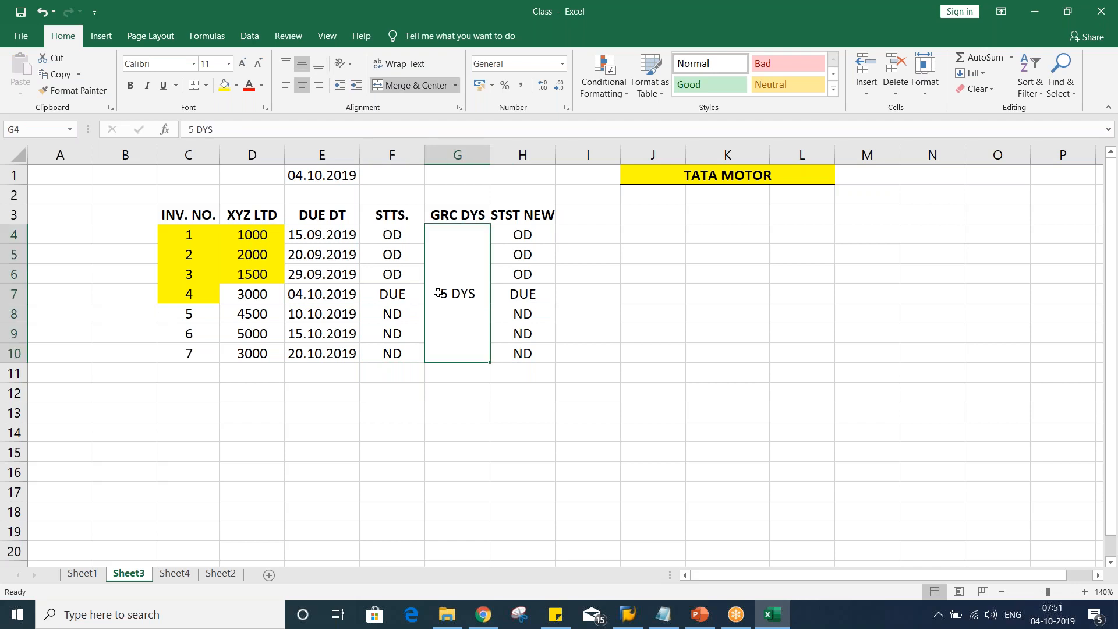
left_click(395, 298)
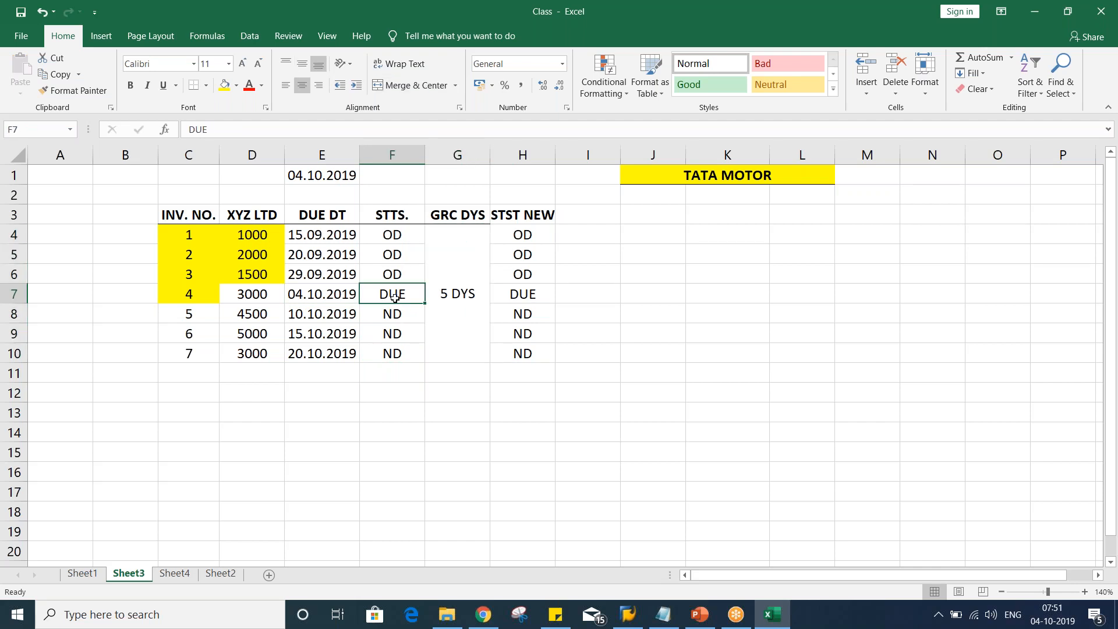
left_click(531, 287)
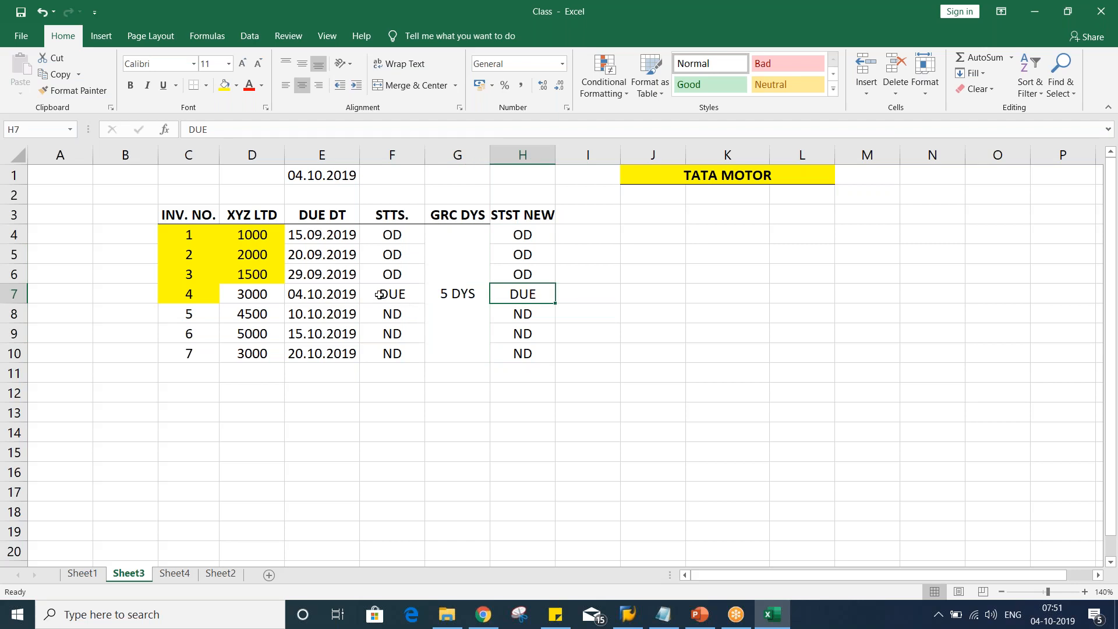
left_click(307, 306)
left_click(315, 294)
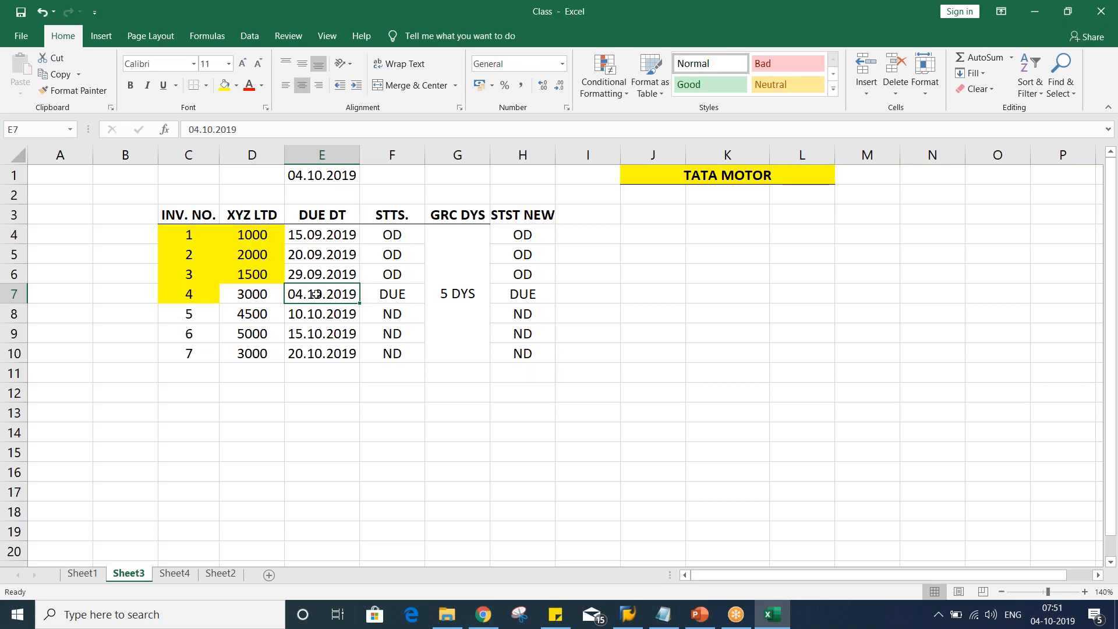
Delete column H containing the STST NEW status entries
left_click(538, 154)
right_click(536, 153)
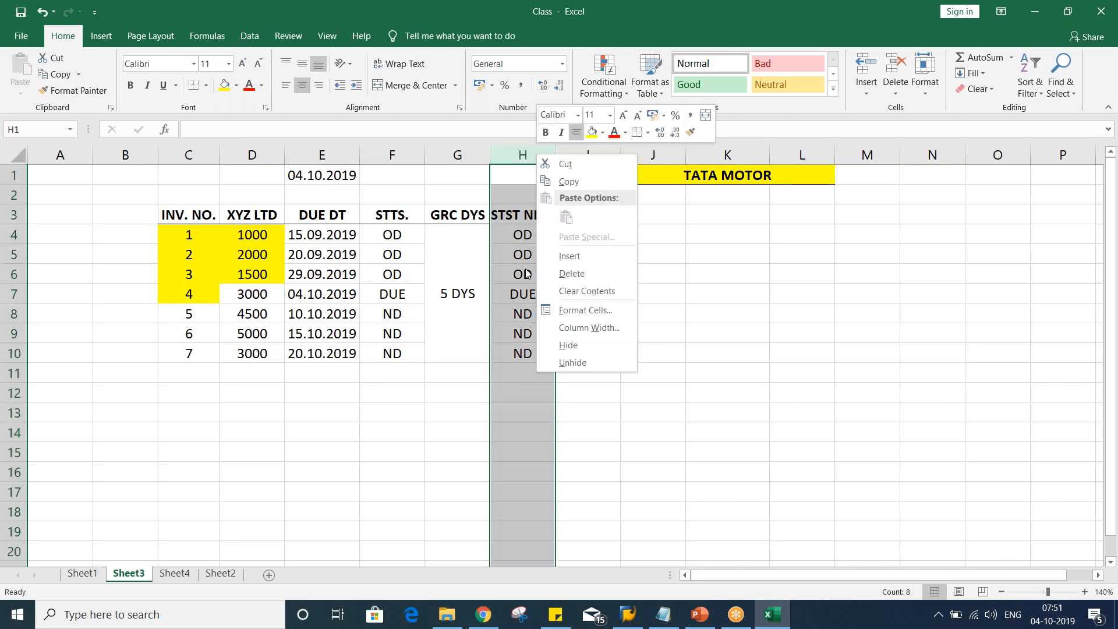
left_click(578, 272)
left_click(600, 291)
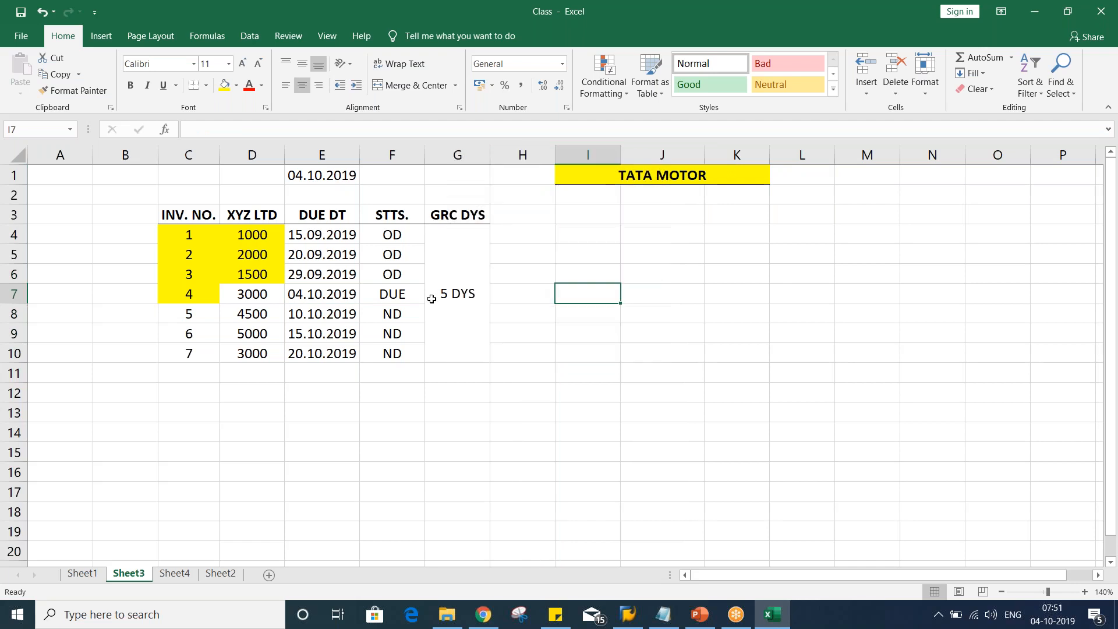
Fill the amounts in D4:D6 with a light blue colour
left_click(461, 262)
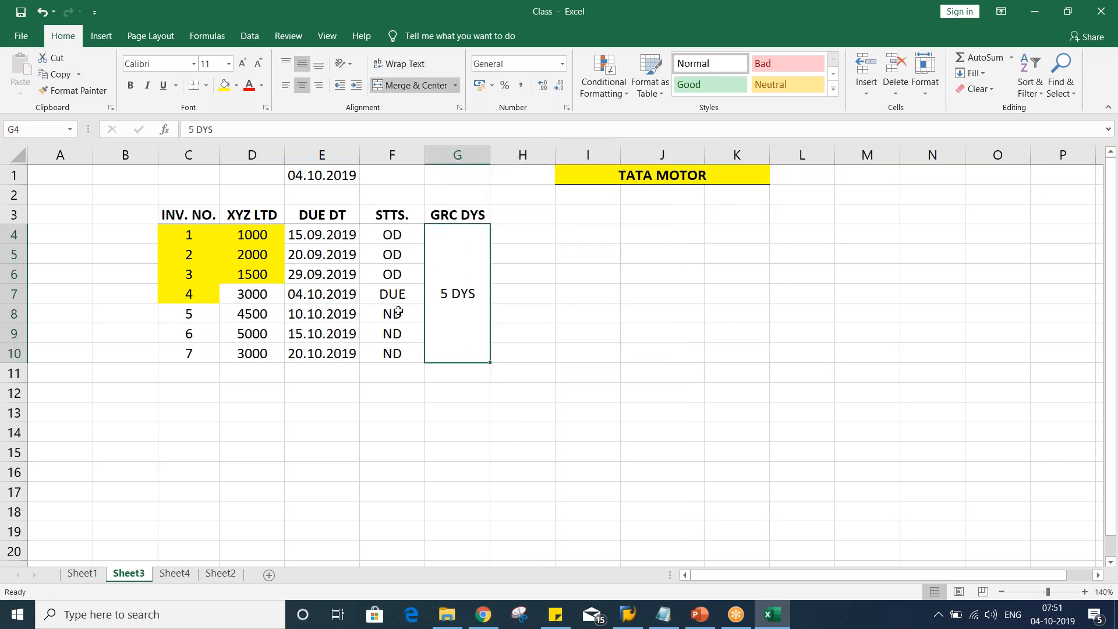
left_click(342, 295)
left_click(391, 296)
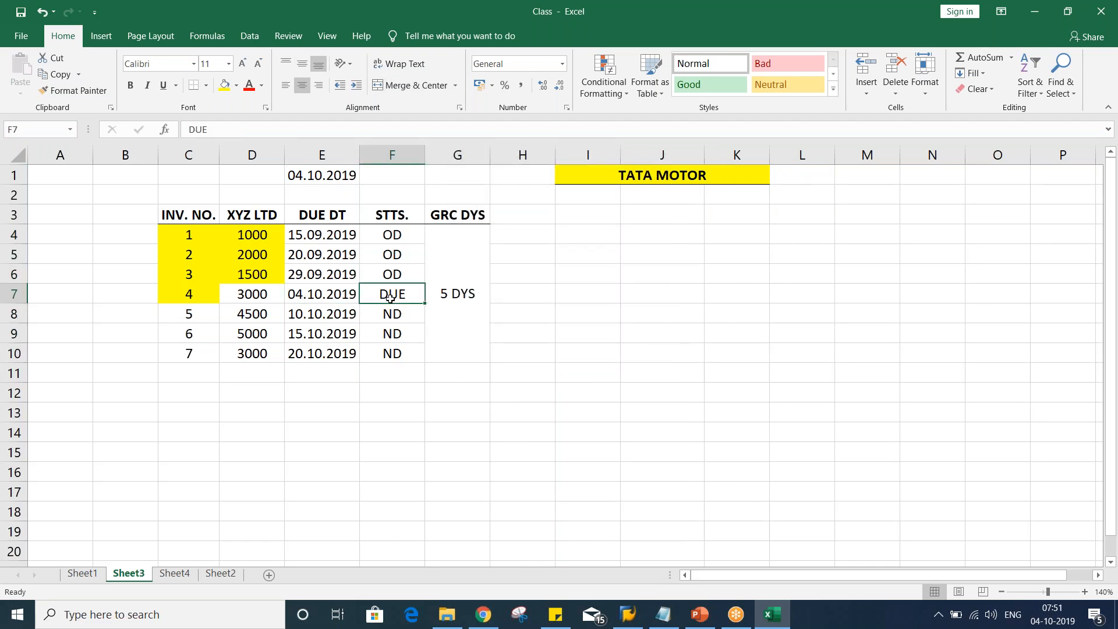
left_click_drag(342, 294, 410, 294)
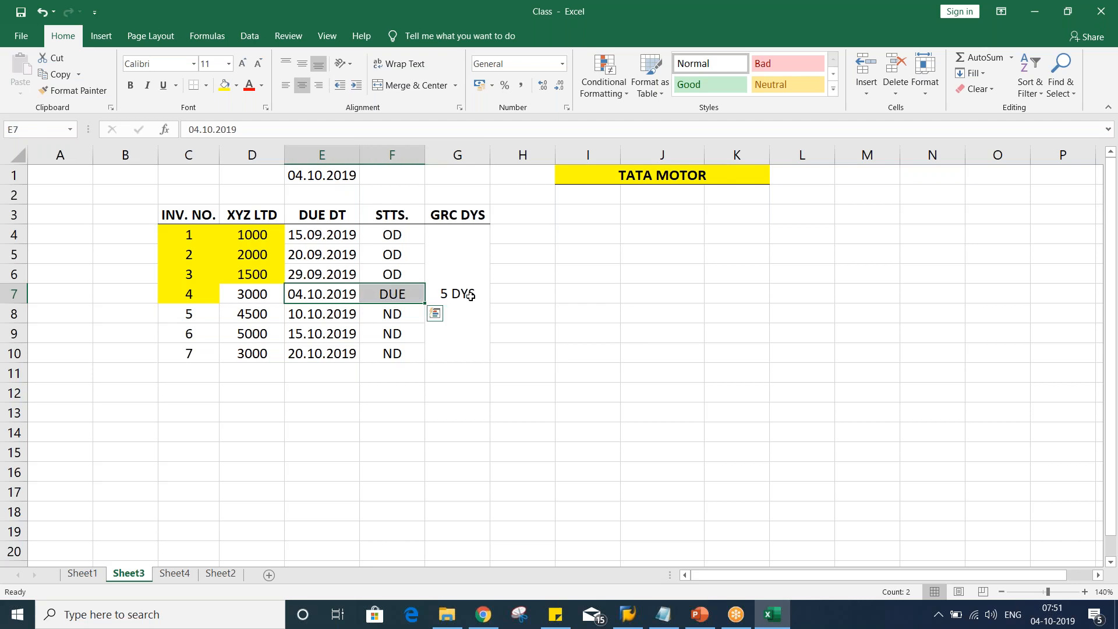
left_click(470, 296)
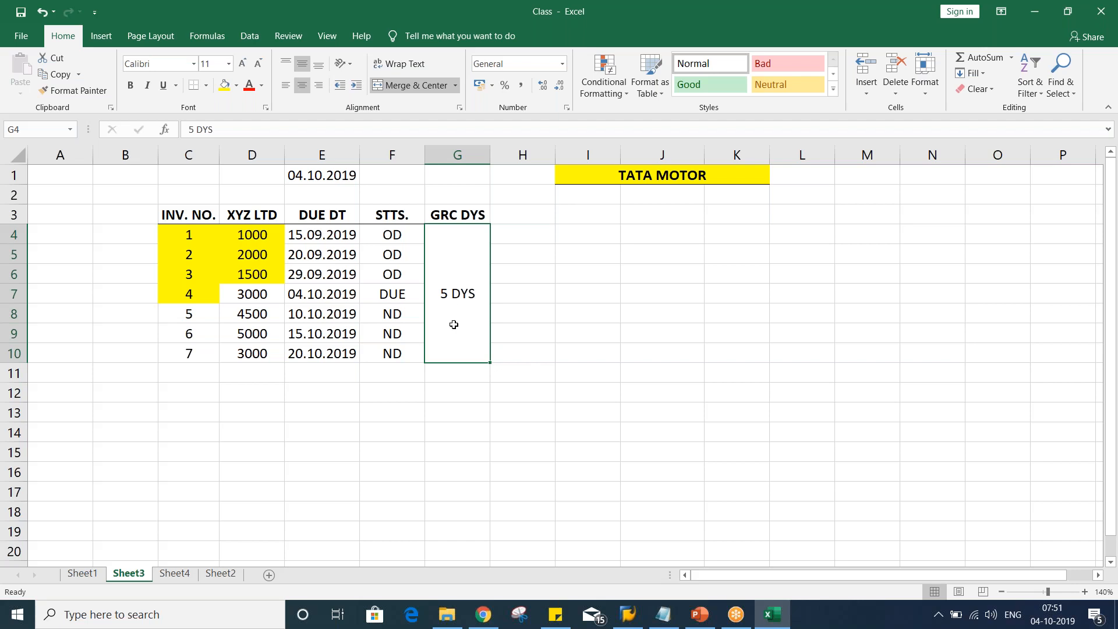
left_click_drag(249, 241, 264, 273)
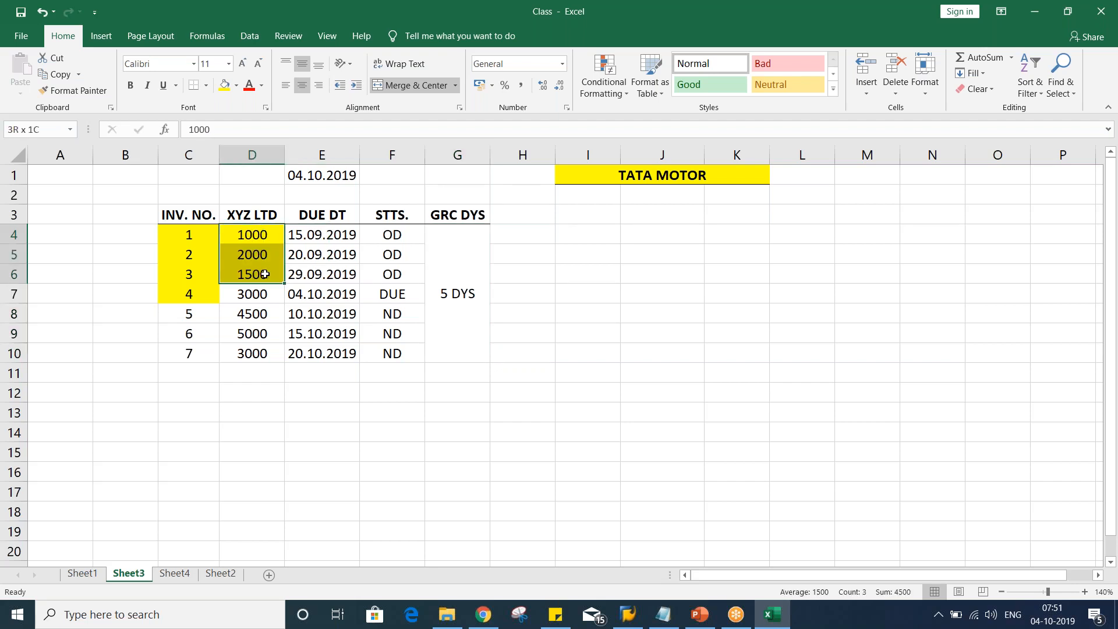
left_click(236, 85)
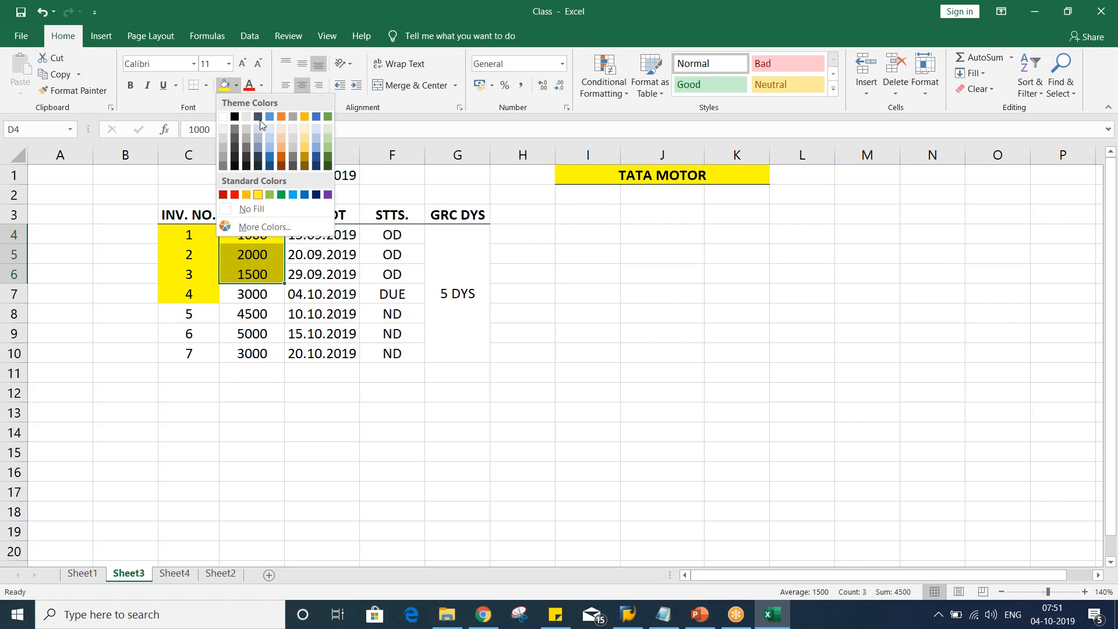
left_click(272, 148)
Review the highlighted amounts in D4:D6 alongside their due dates
left_click(257, 274)
left_click(257, 257)
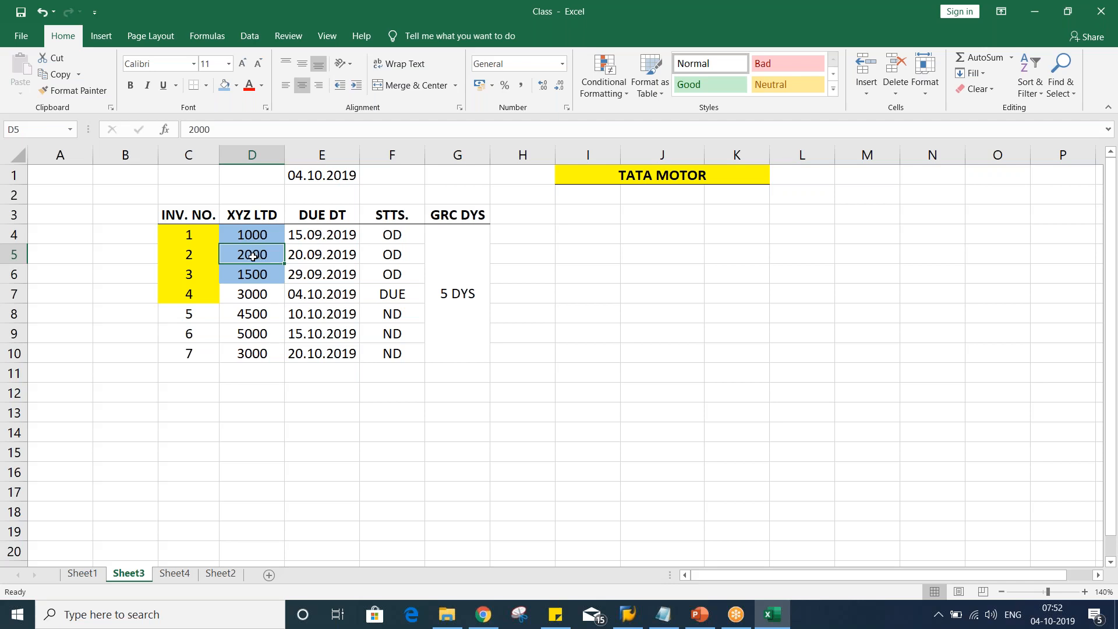
left_click_drag(254, 234, 271, 262)
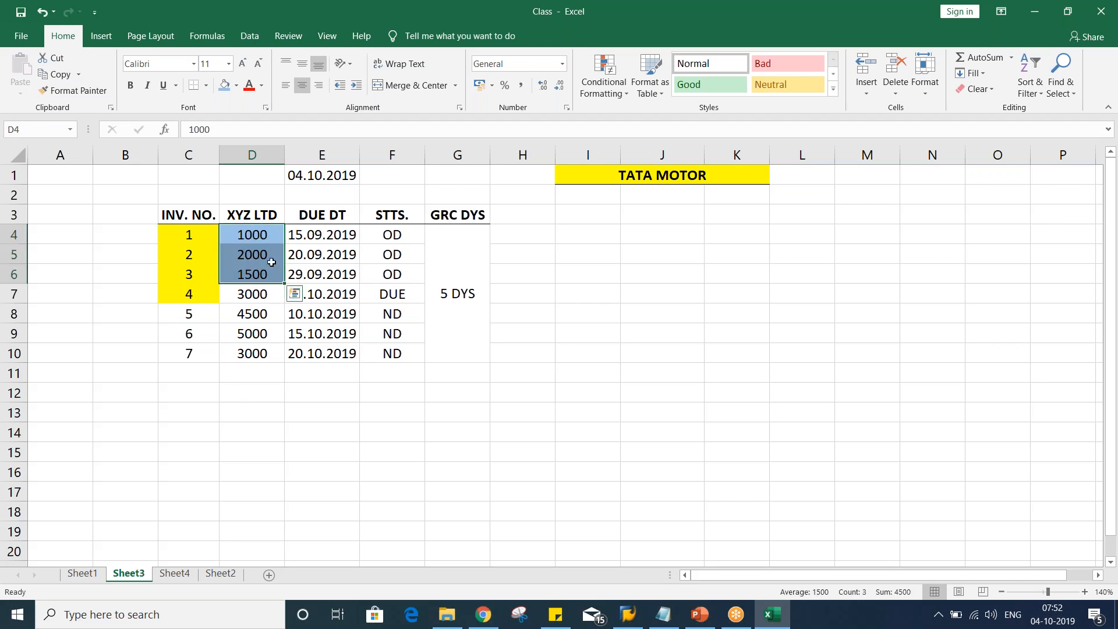
left_click(325, 243)
left_click(320, 259)
left_click(320, 271)
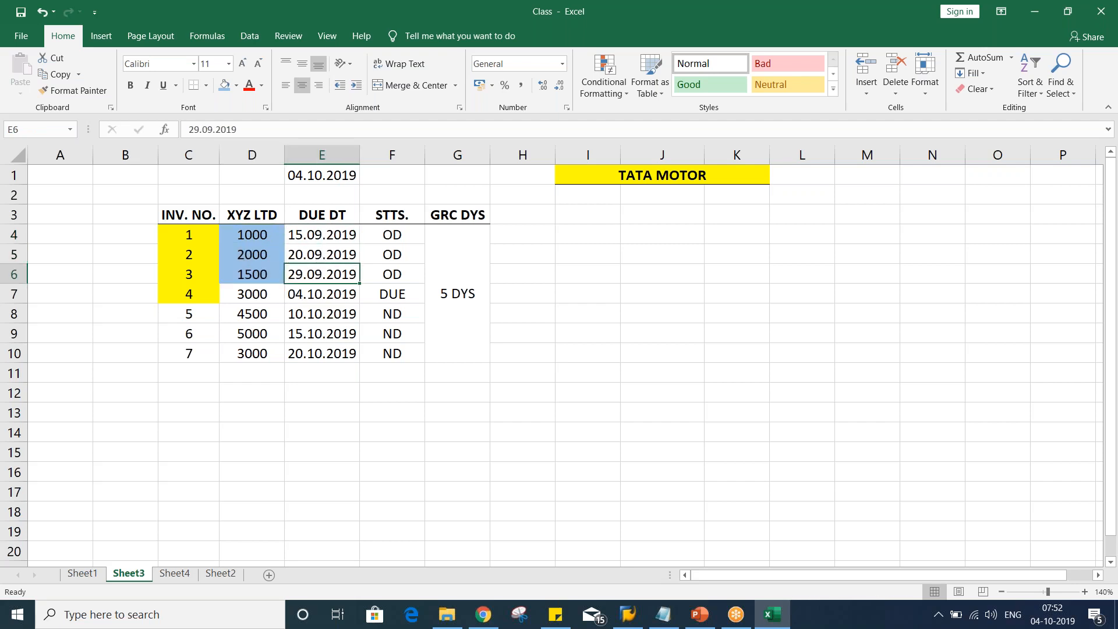
left_click_drag(250, 236, 251, 268)
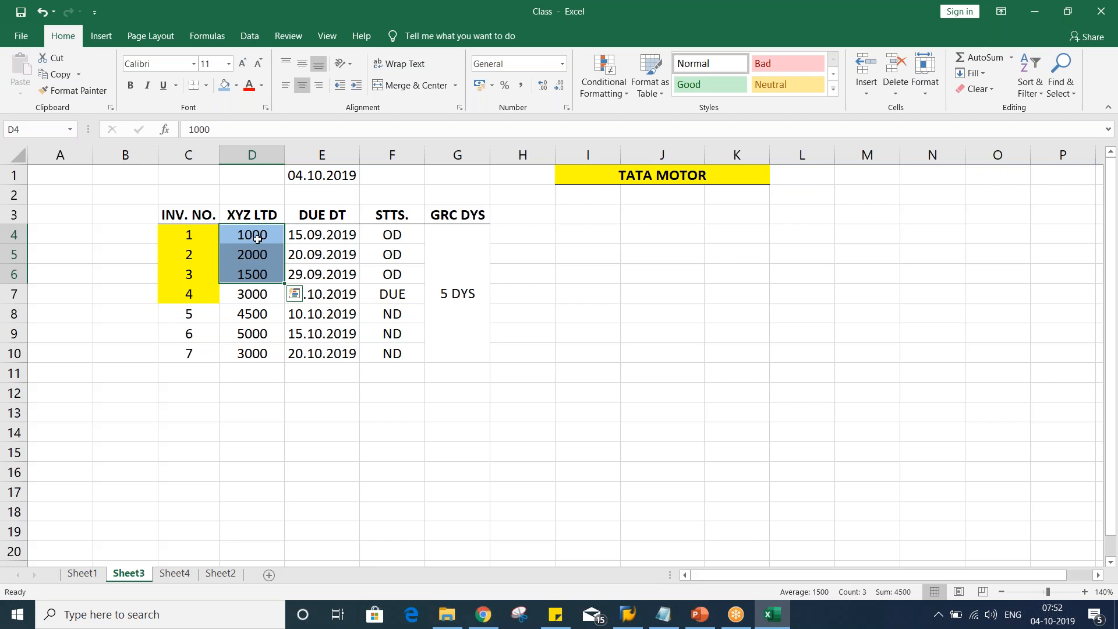
left_click(252, 256)
left_click(255, 235)
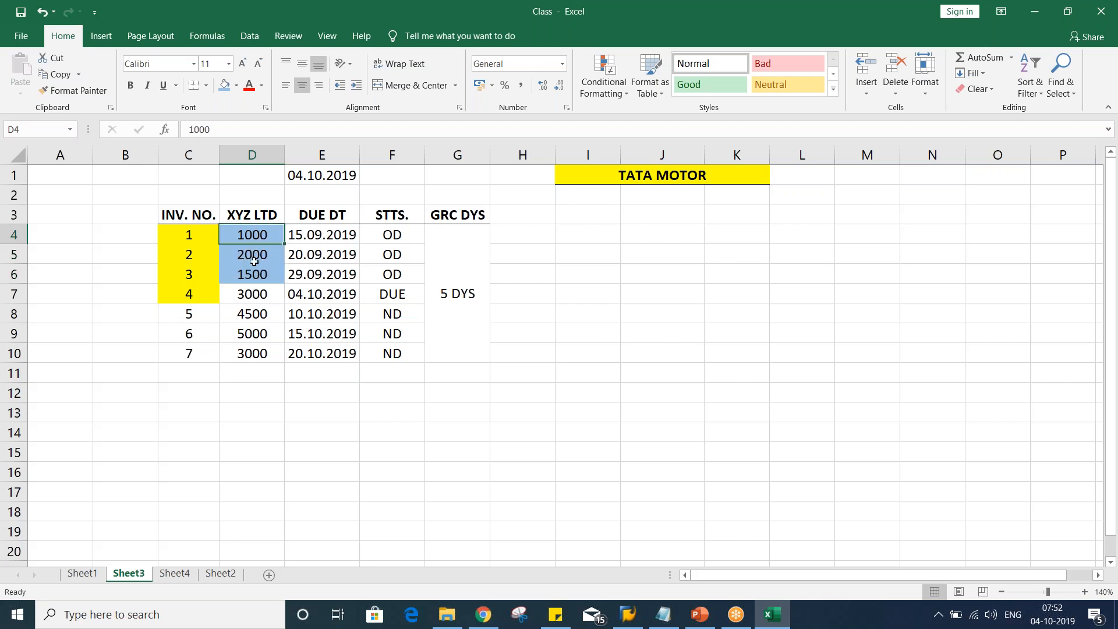
key("Return")
key("Return")
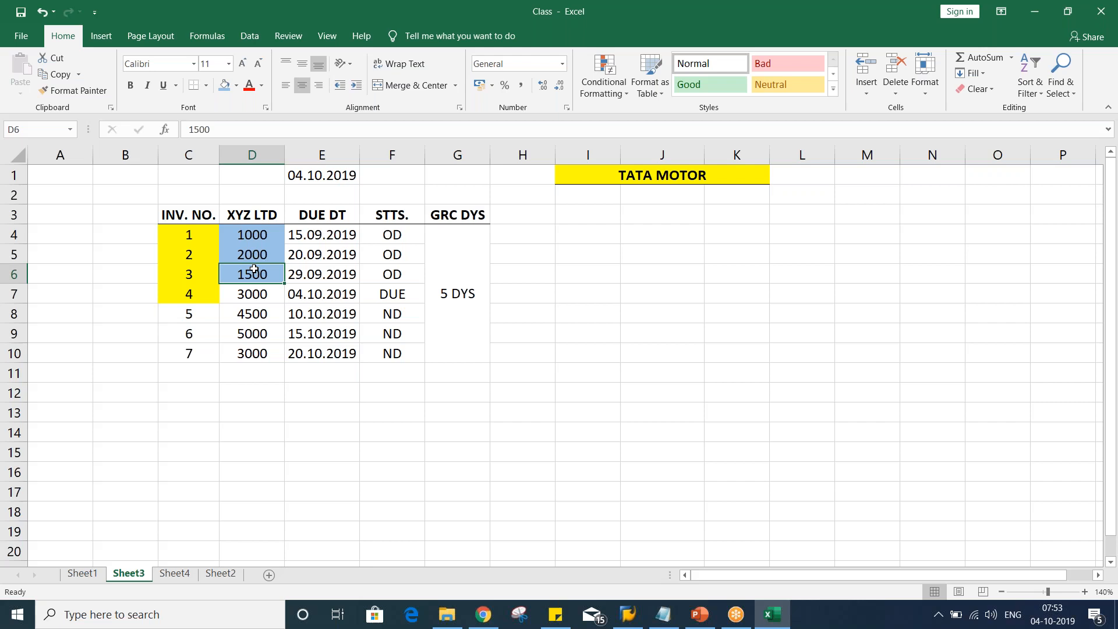
left_click_drag(393, 237, 388, 276)
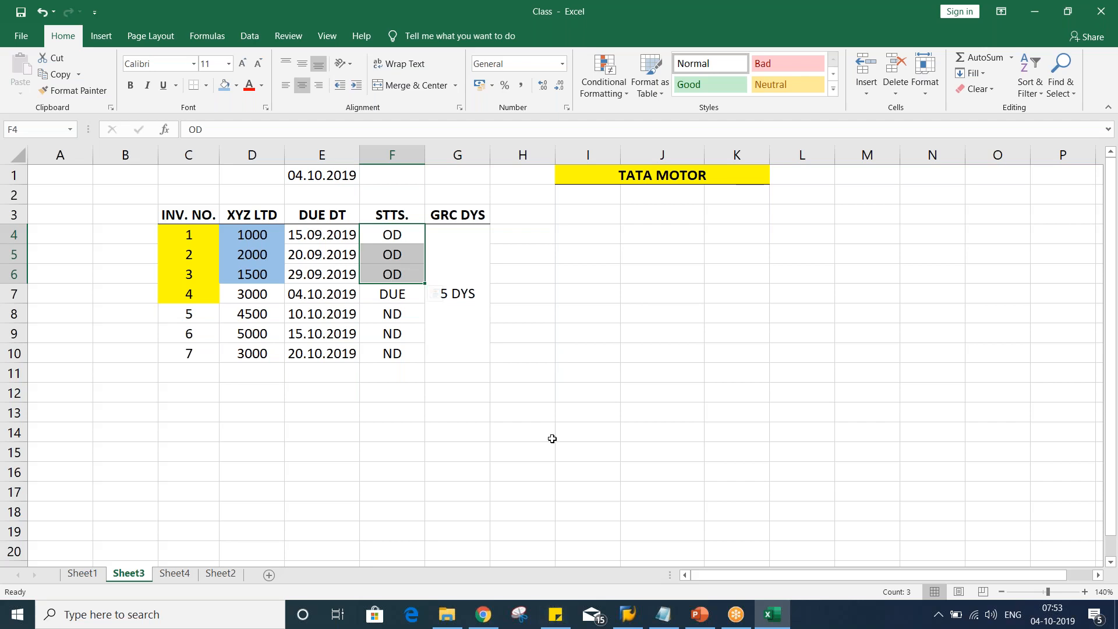
Enter 0 in cell H4 and ZZZZZZZZZ in cell I4
left_click(532, 234)
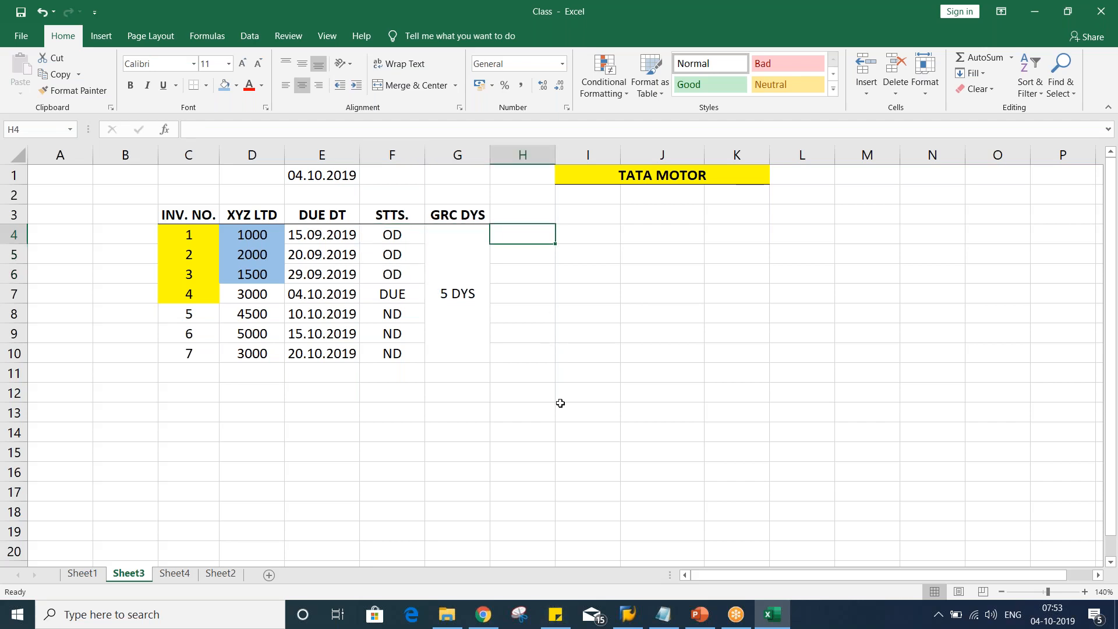
type("A")
key("Tab")
type("Z")
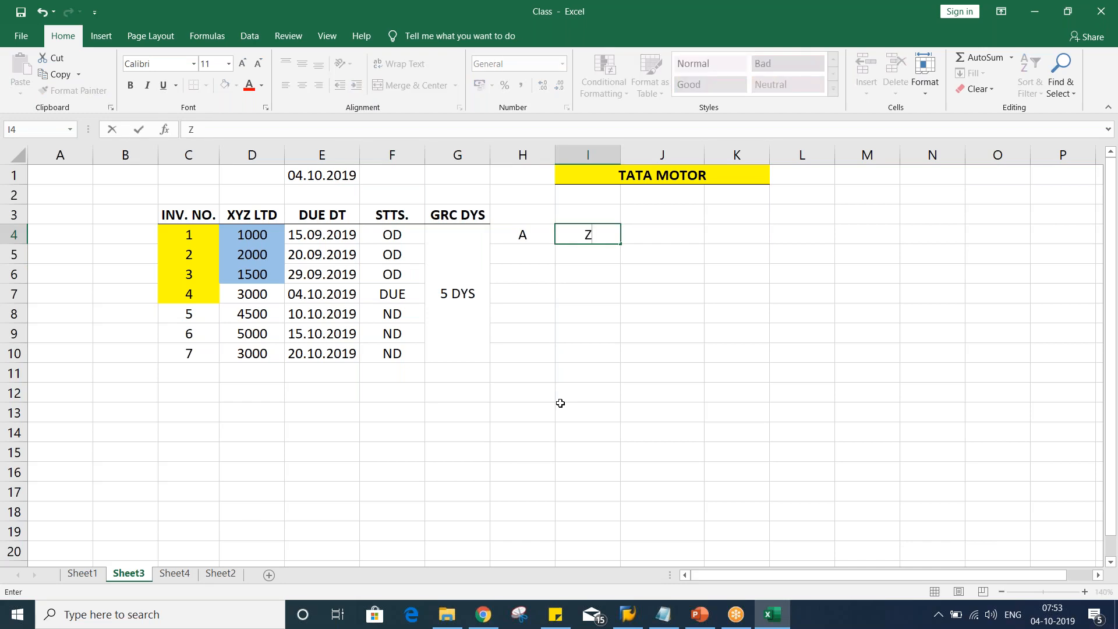
left_click(518, 236)
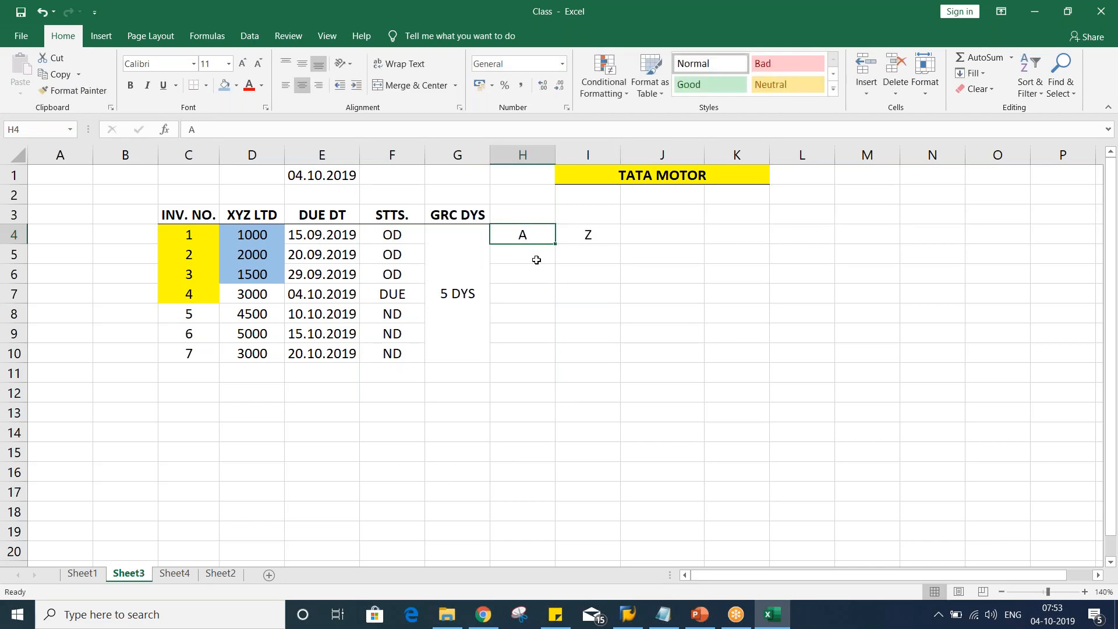
type("0")
key("Tab")
type("ZZZZ")
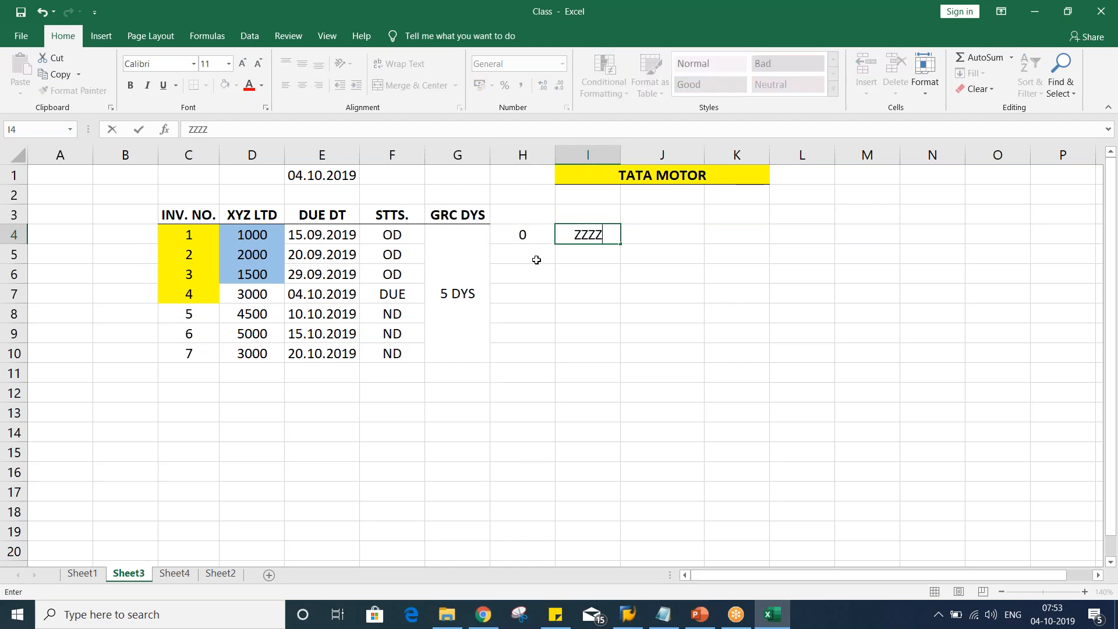
type("ZZZZZ")
left_click(574, 348)
Review cells H4 and I4 alongside the highlighted amounts in D4:D6
left_click(506, 239)
left_click(575, 235)
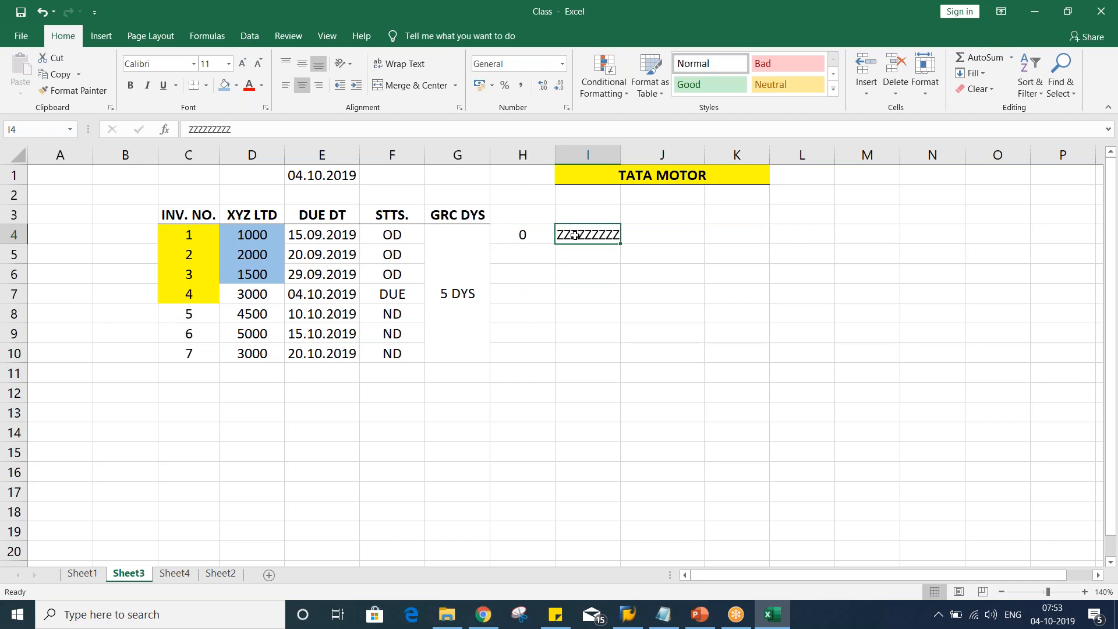
left_click(522, 241)
left_click(574, 238)
left_click(520, 235)
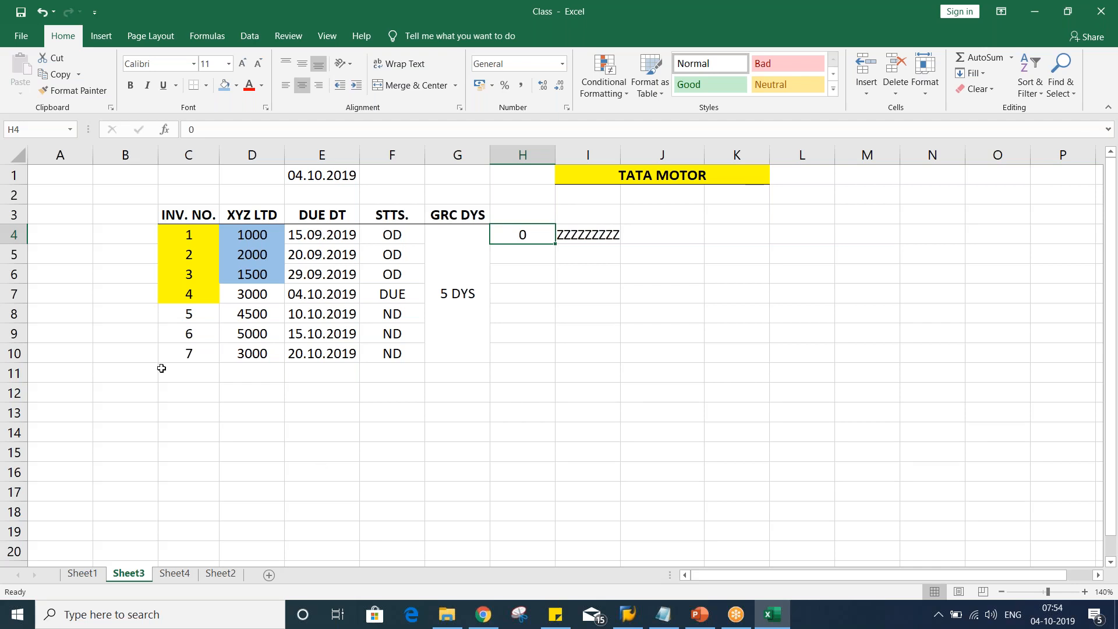
left_click_drag(247, 239, 245, 274)
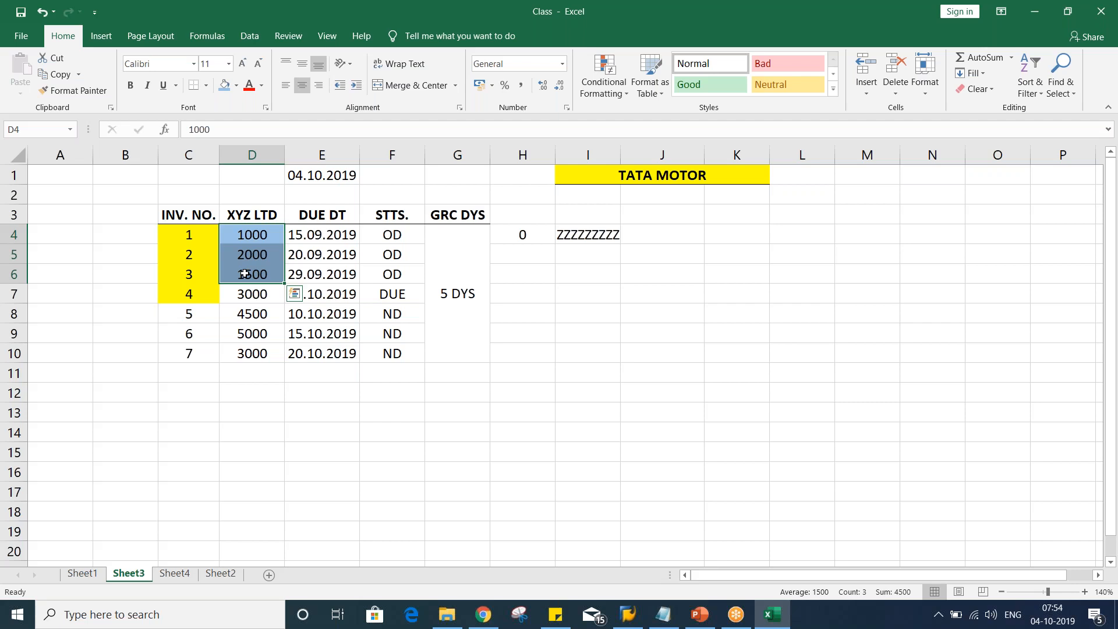
left_click_drag(244, 273, 244, 274)
key("Return")
key("Return")
left_click_drag(264, 235, 251, 269)
left_click(251, 297)
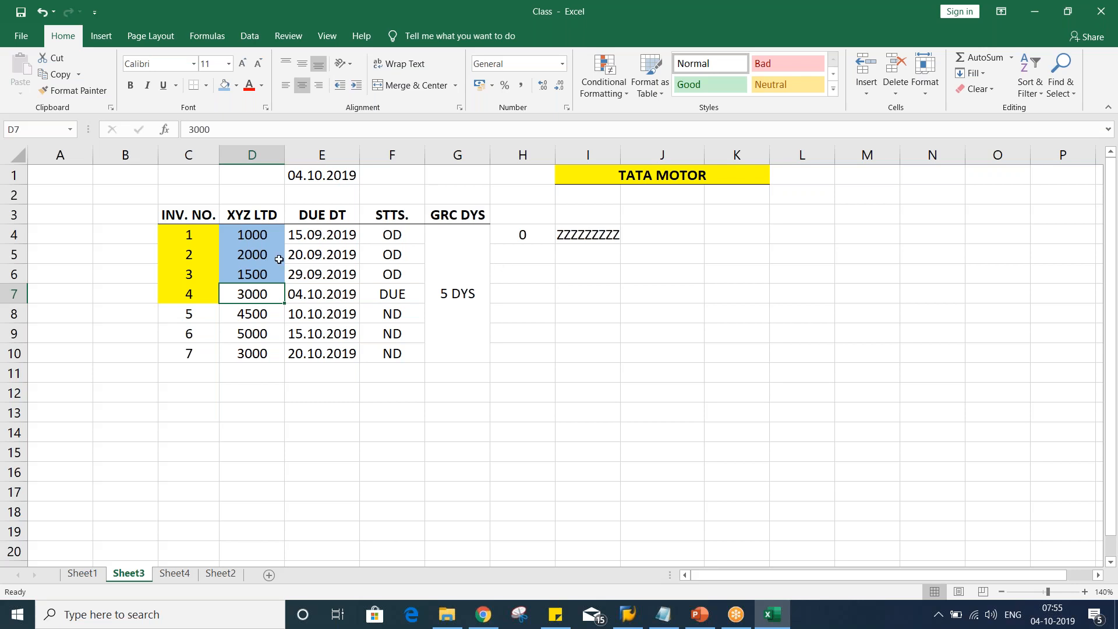
left_click(257, 237)
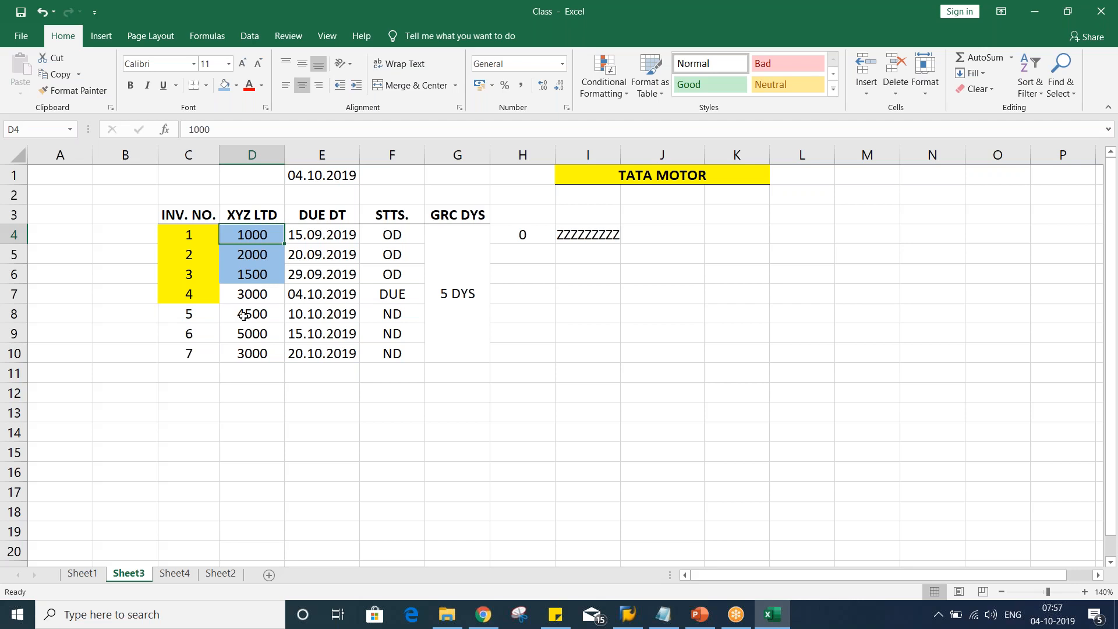
left_click_drag(259, 236, 252, 282)
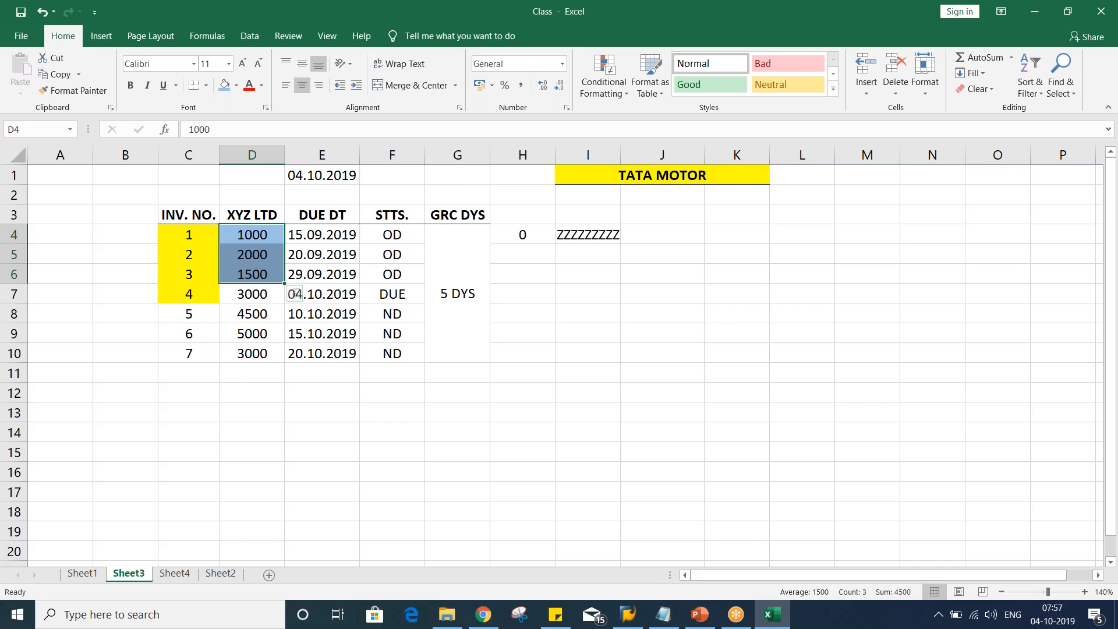
left_click(534, 237)
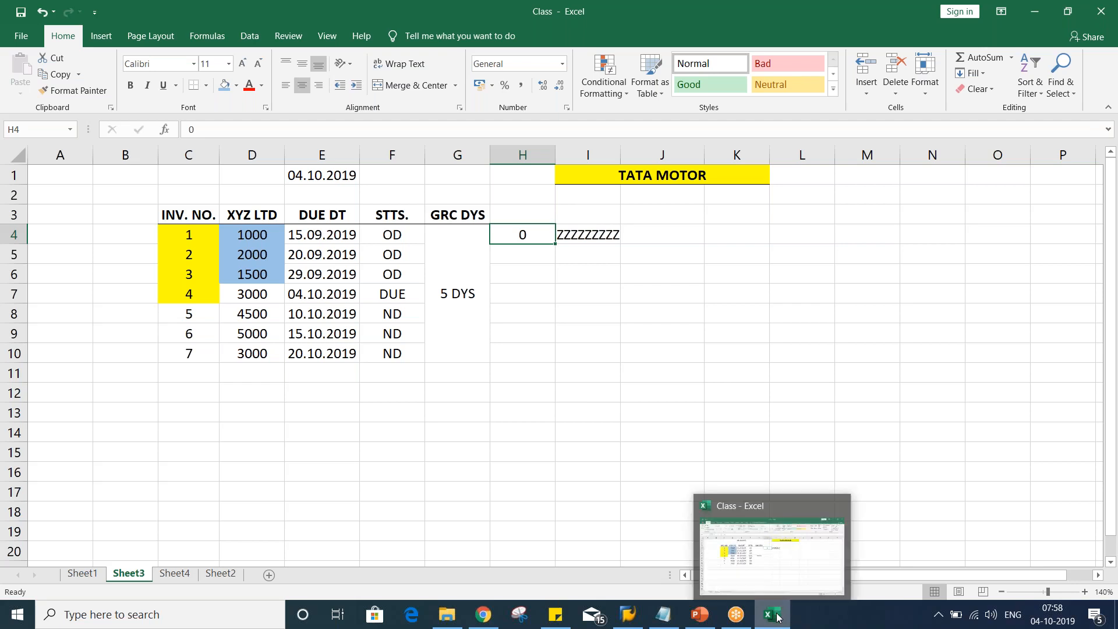
Switch to PowerPoint to consult the Dunning slide, then return to the invoice amounts in Excel
left_click(710, 619)
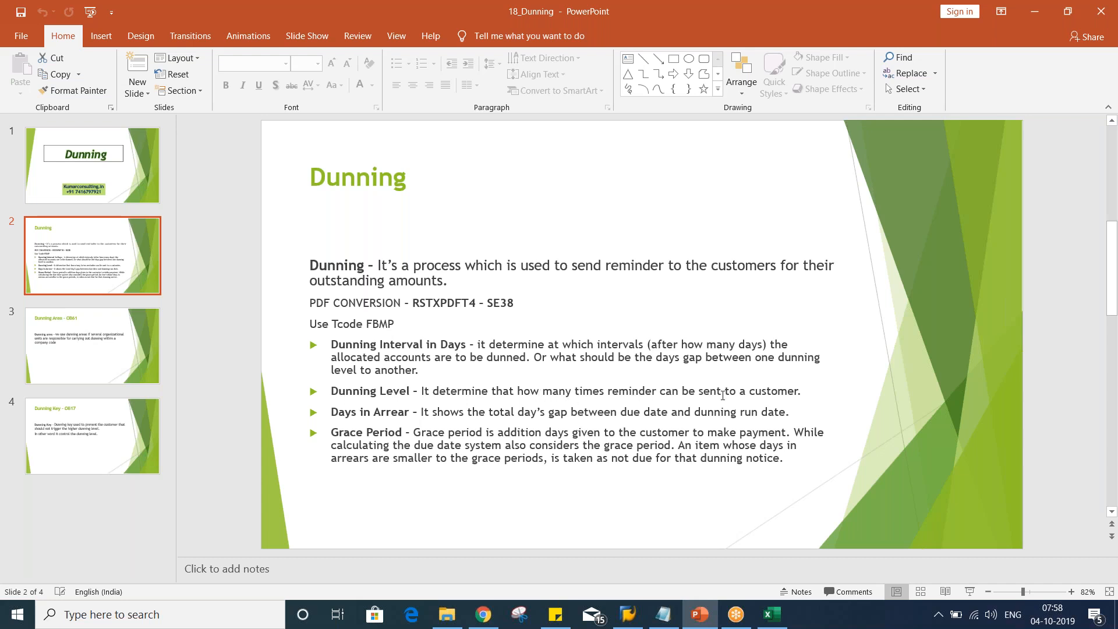
left_click(772, 614)
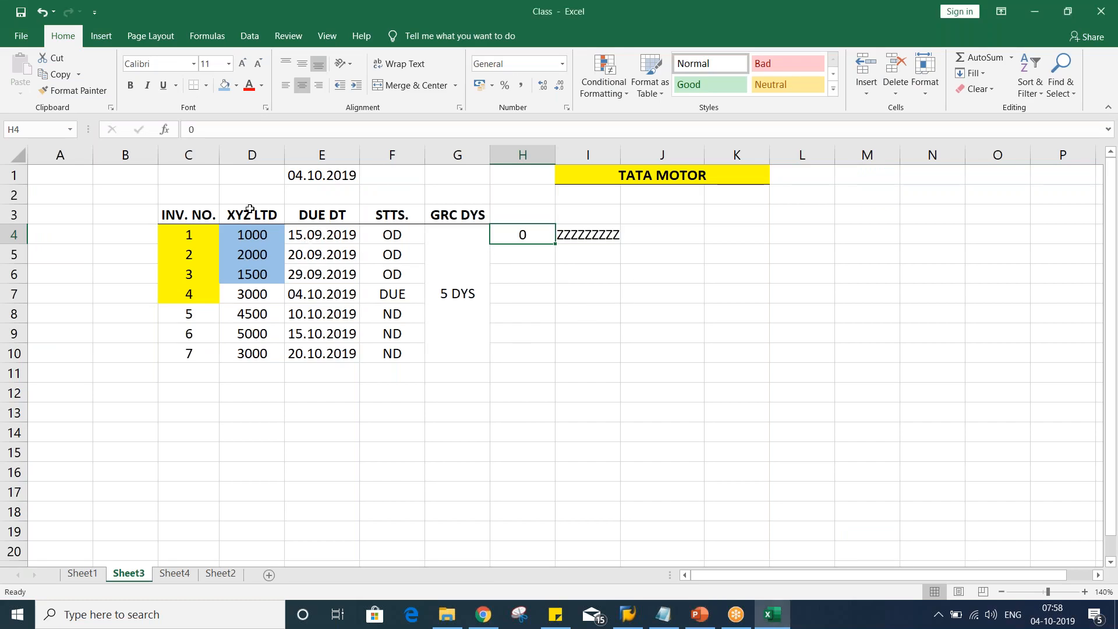
left_click(249, 211)
left_click(262, 189)
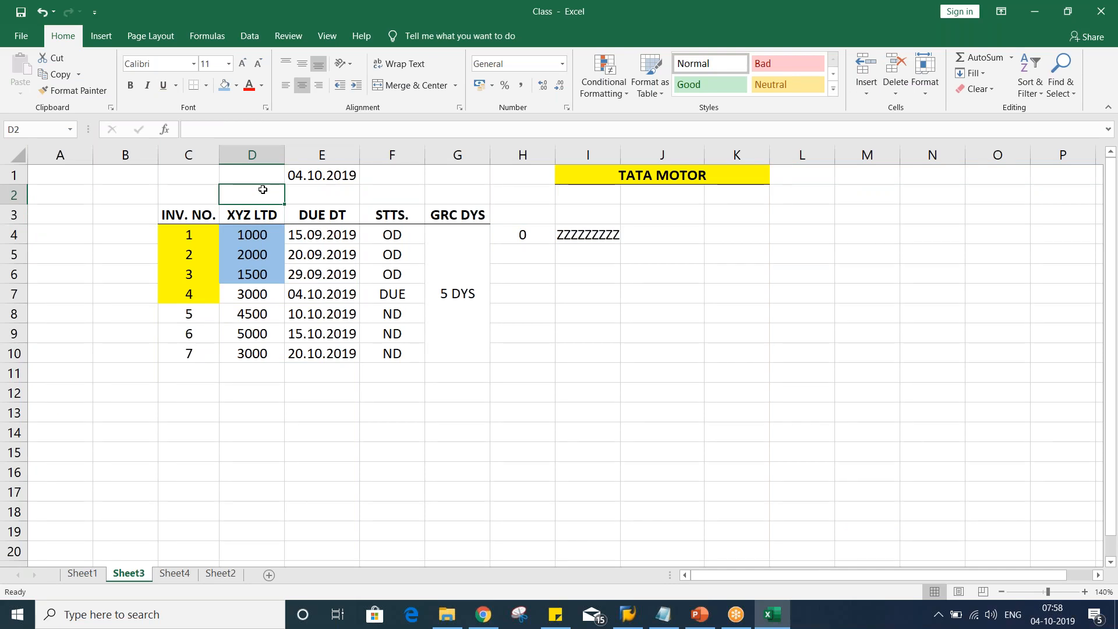
left_click_drag(253, 253, 261, 275)
left_click_drag(252, 234, 259, 280)
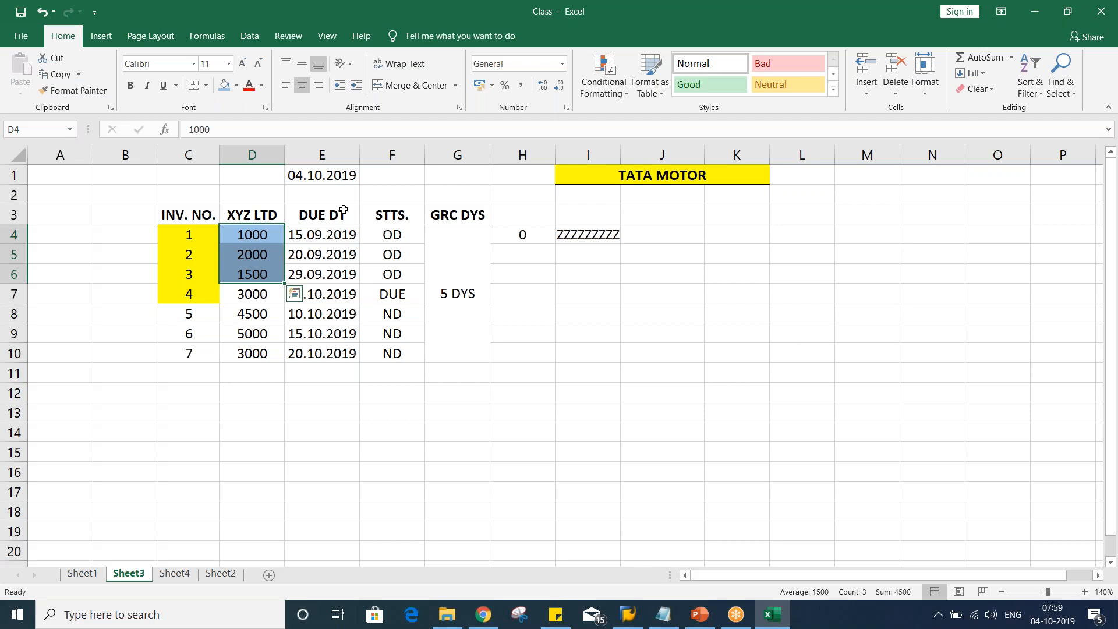
Enter 3 in cell E2 below the reference date
left_click(332, 196)
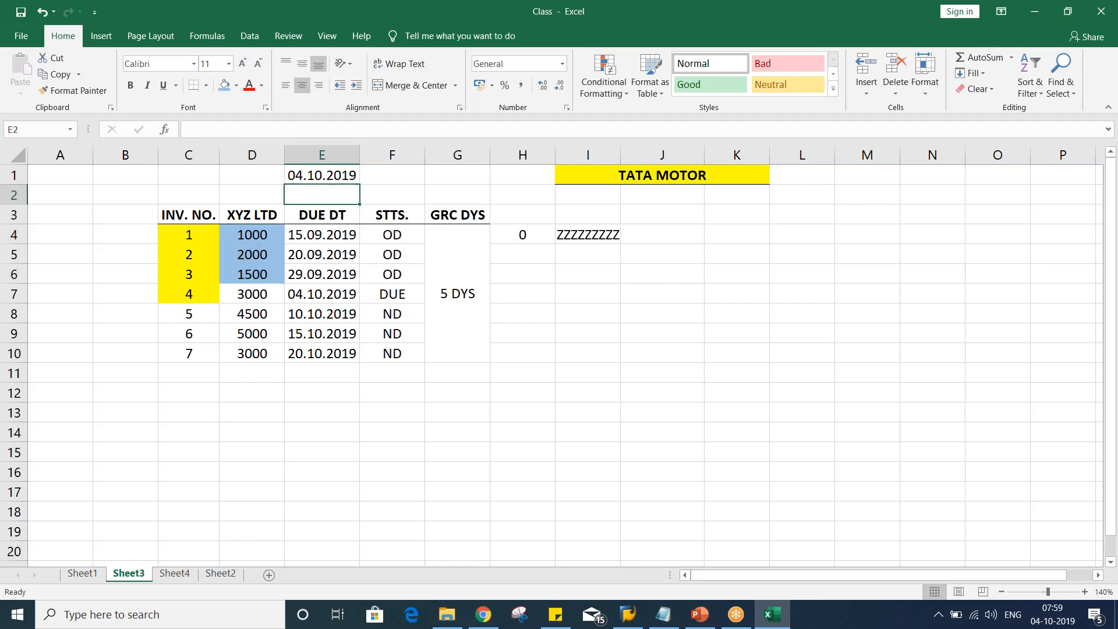
type("3")
key("Return")
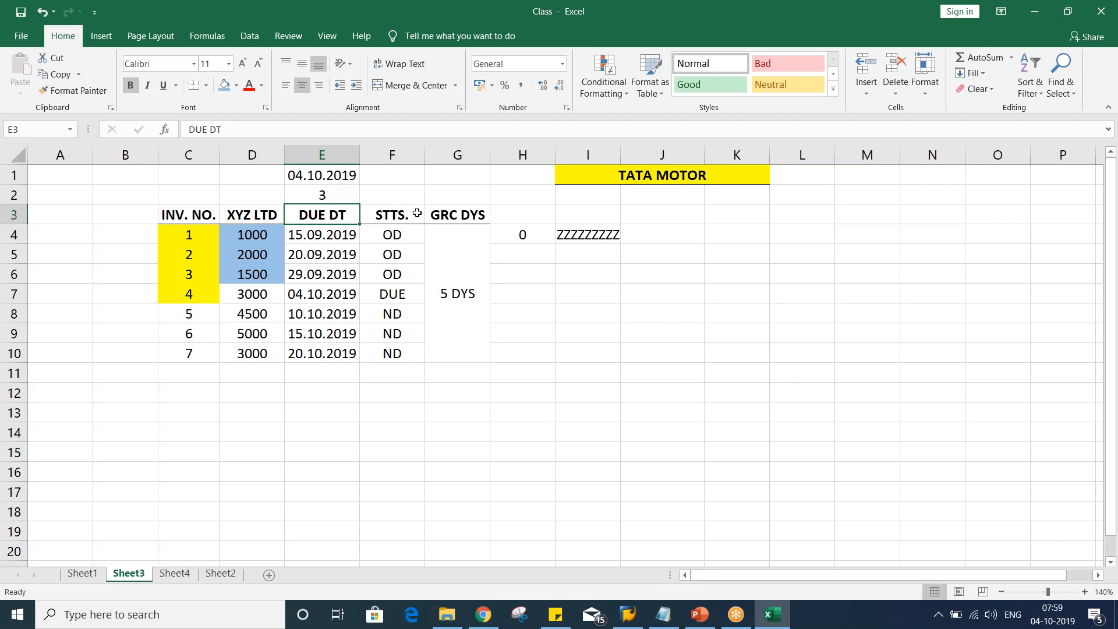
Enter 1, 2 and 3 across cells I7:K7
left_click(576, 291)
type("1")
key("Tab")
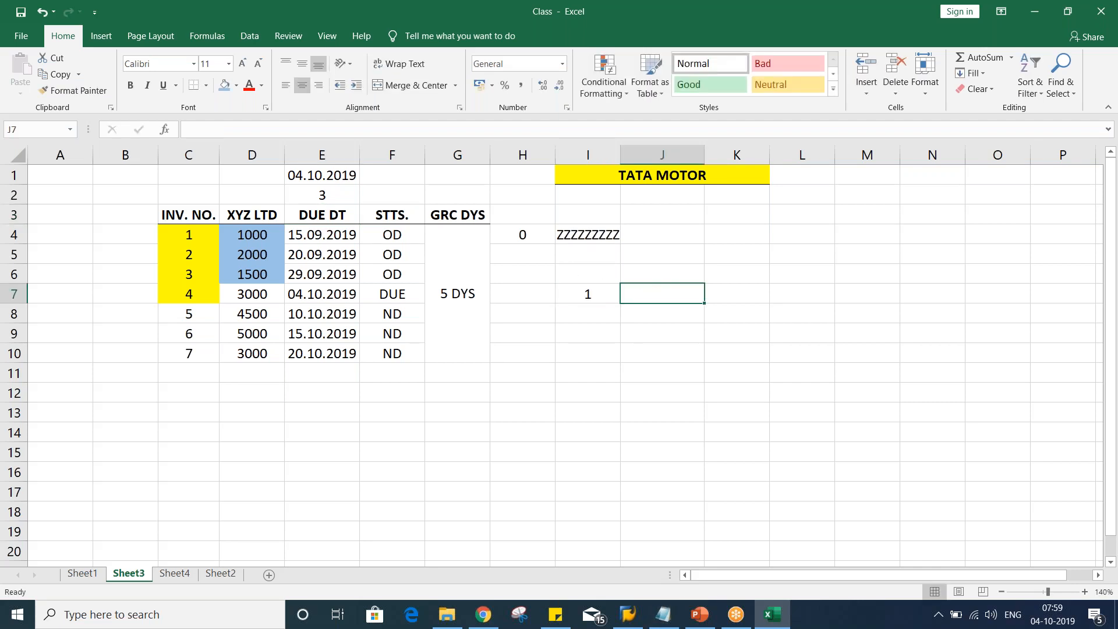
type("2")
key("Tab")
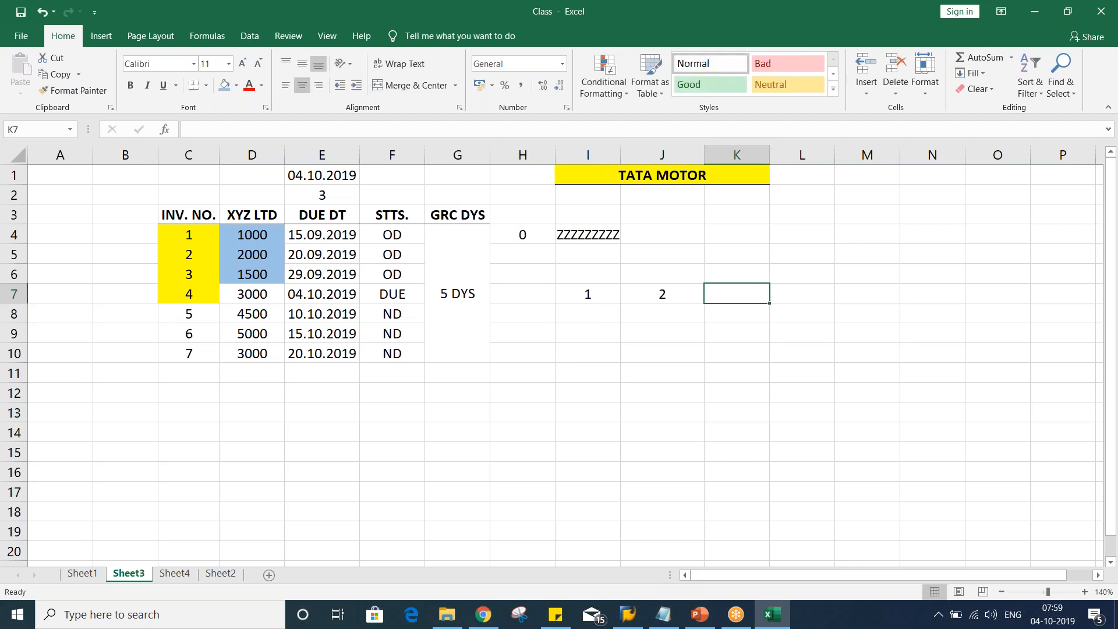
type("3")
key("Return")
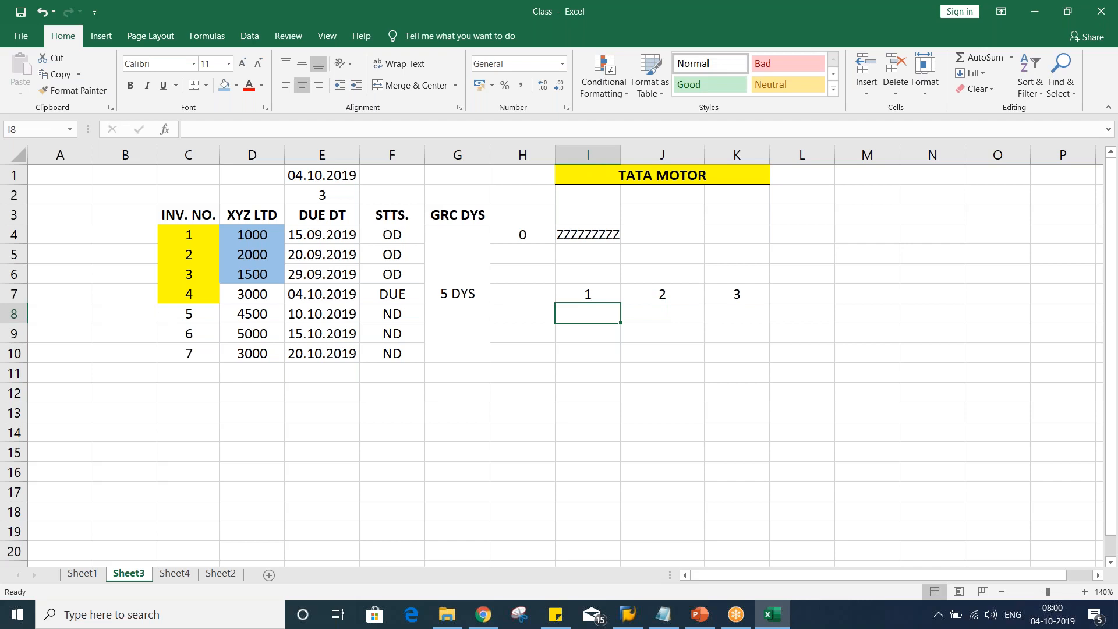
Inspect the numbers in cells I7:K7
left_click(579, 293)
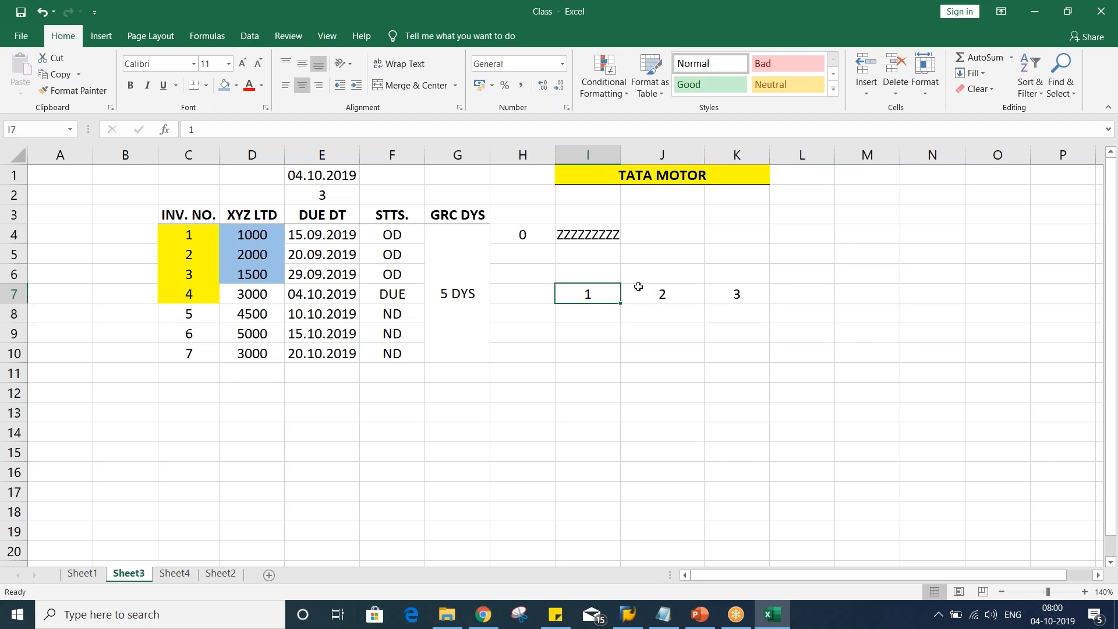
left_click(662, 294)
key("Right")
key("Left")
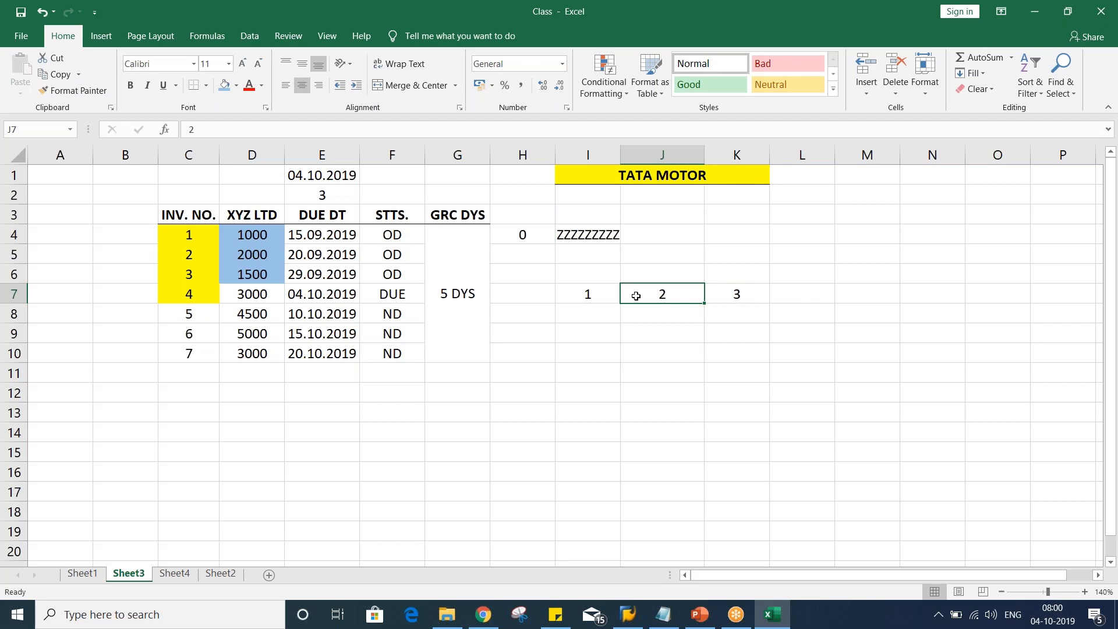
left_click(575, 299)
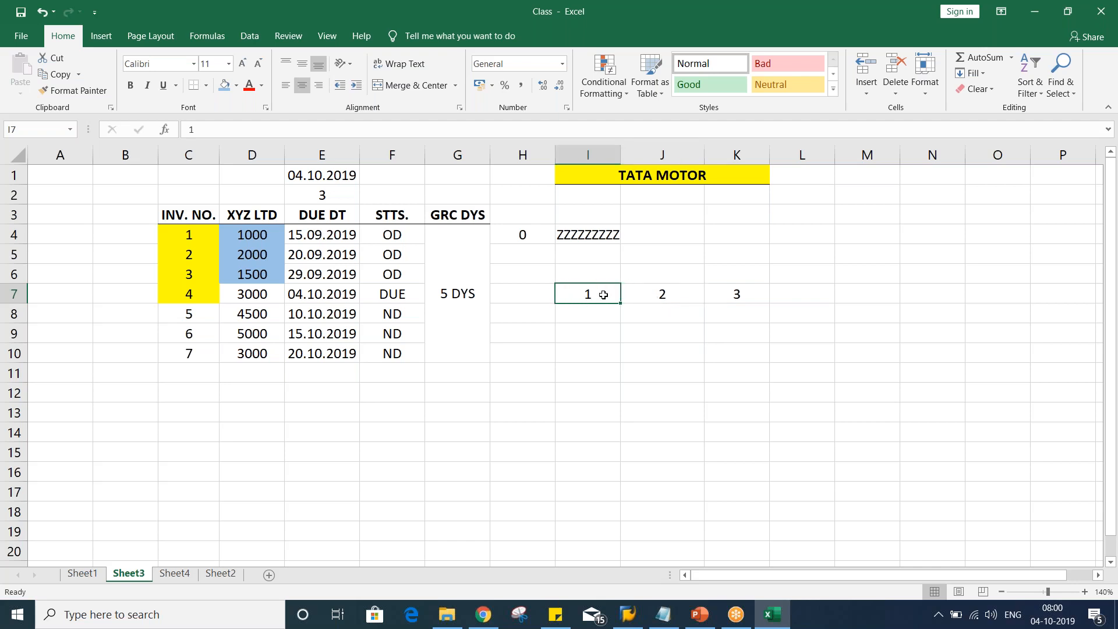
left_click(648, 293)
left_click(589, 305)
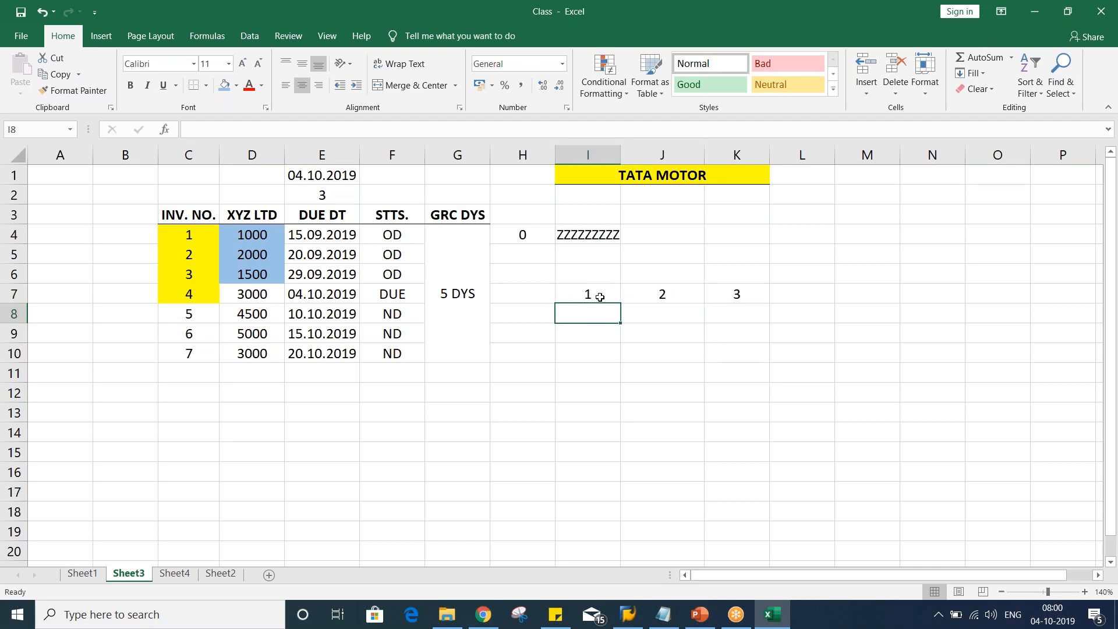
left_click(599, 293)
left_click(646, 293)
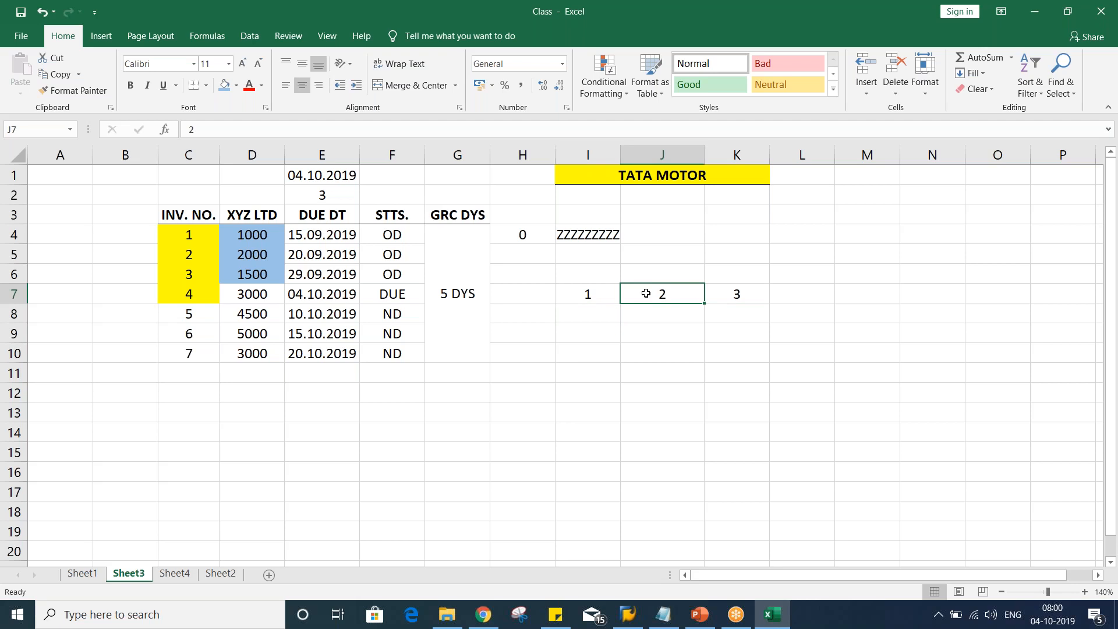
left_click(644, 316)
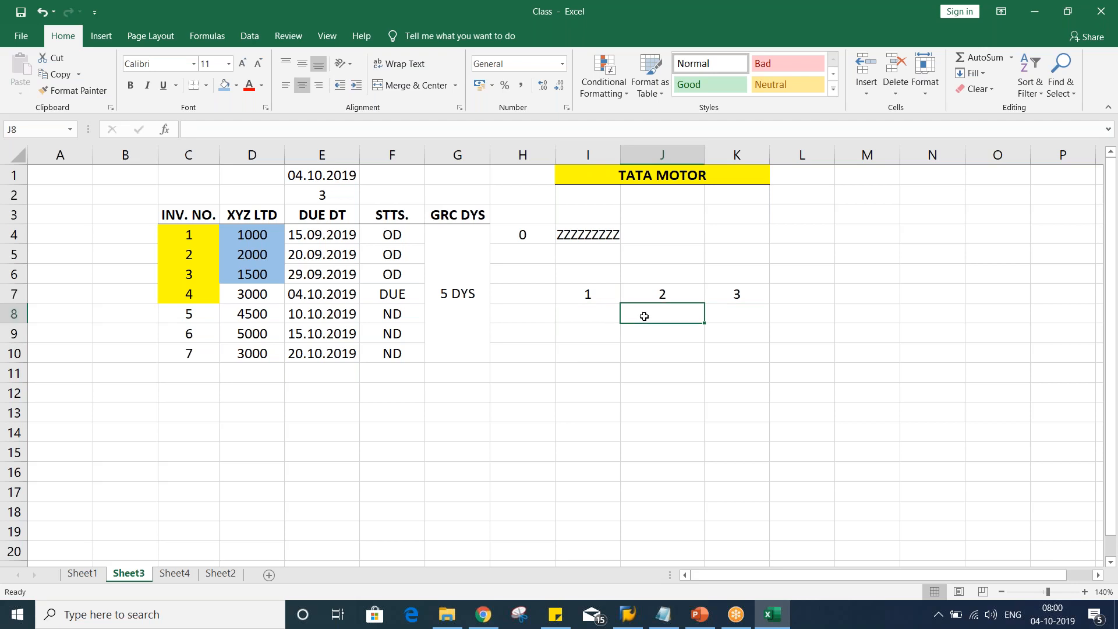
Enter 0, 10 and 20 across cells I8:K8
left_click(589, 319)
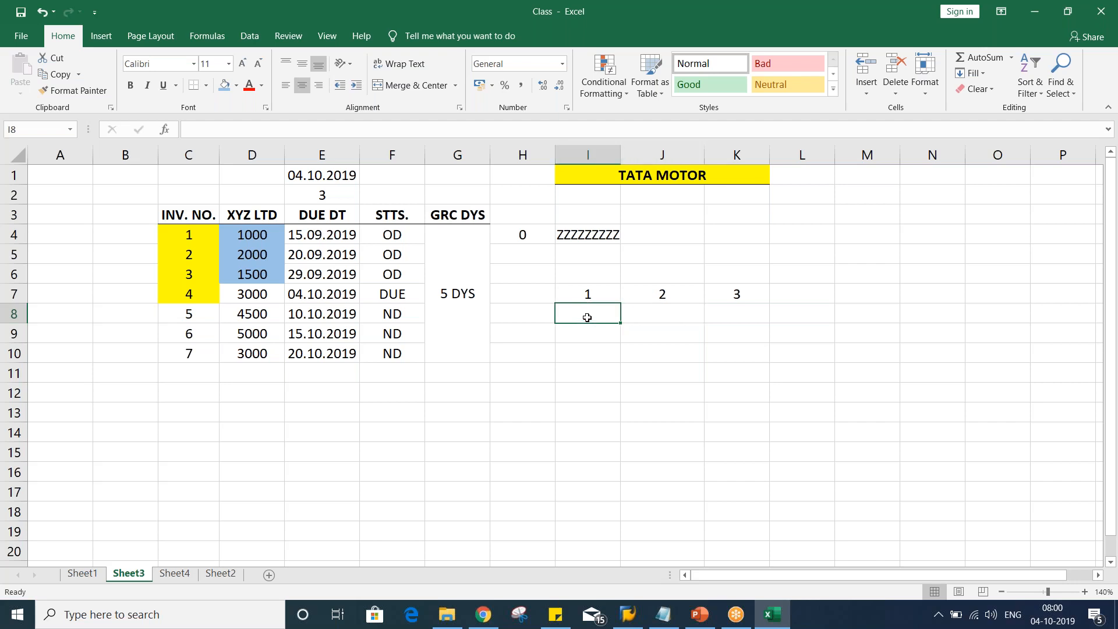
type("0")
key("Tab")
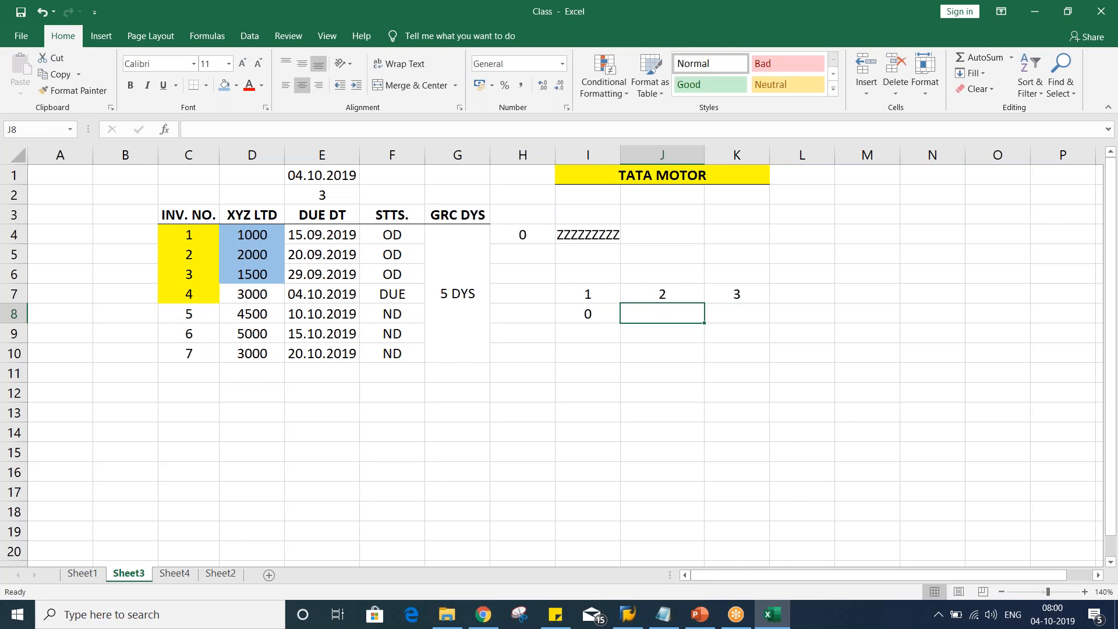
type("10")
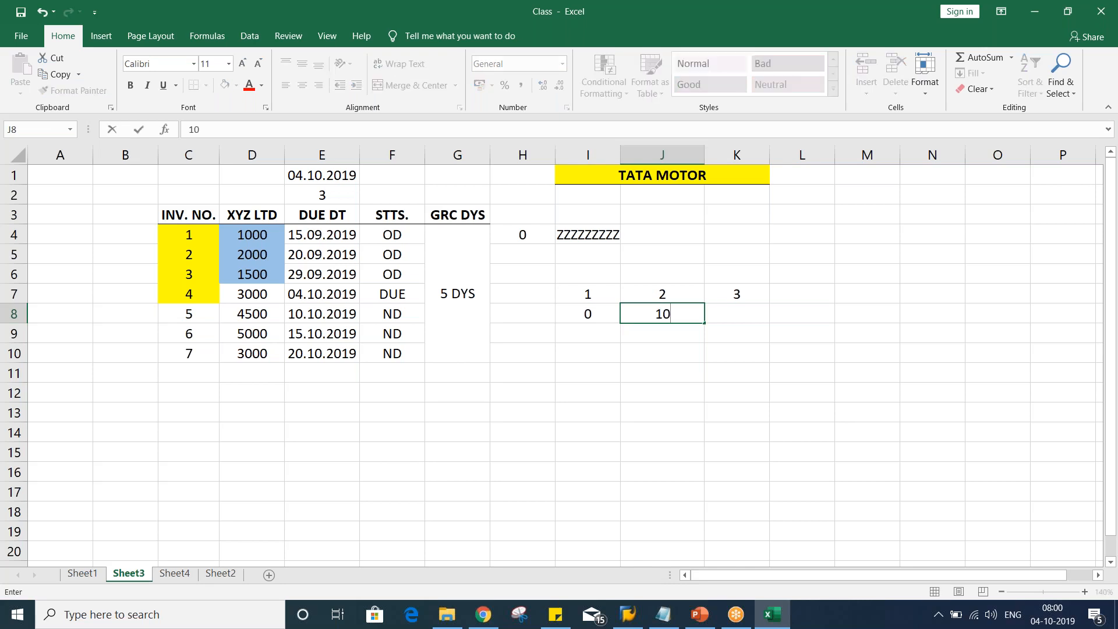
key("Tab")
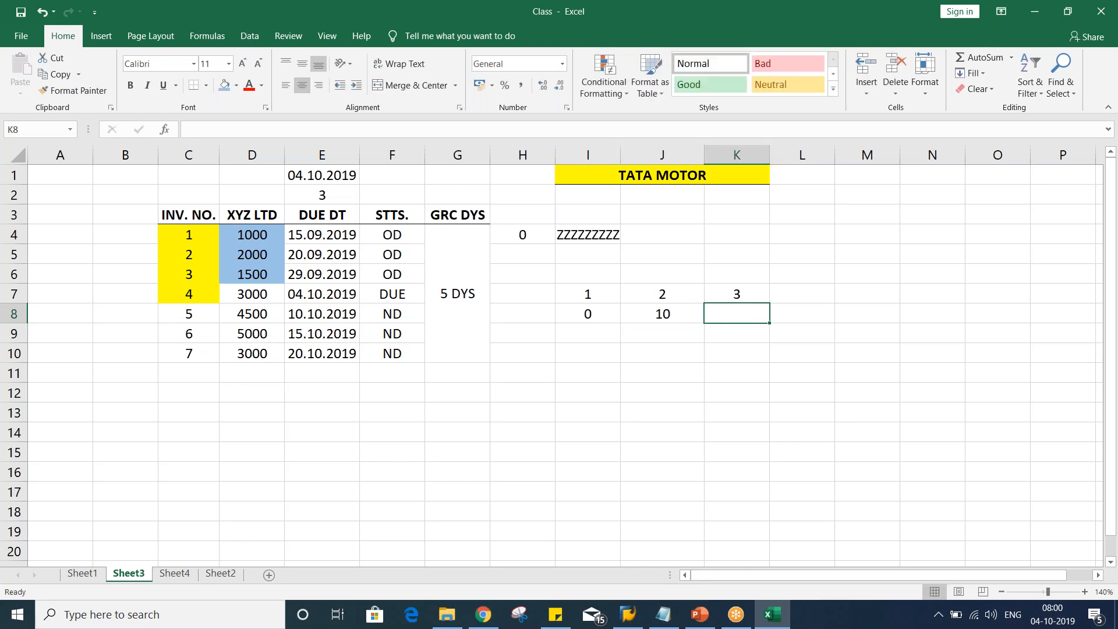
type("20")
key("Return")
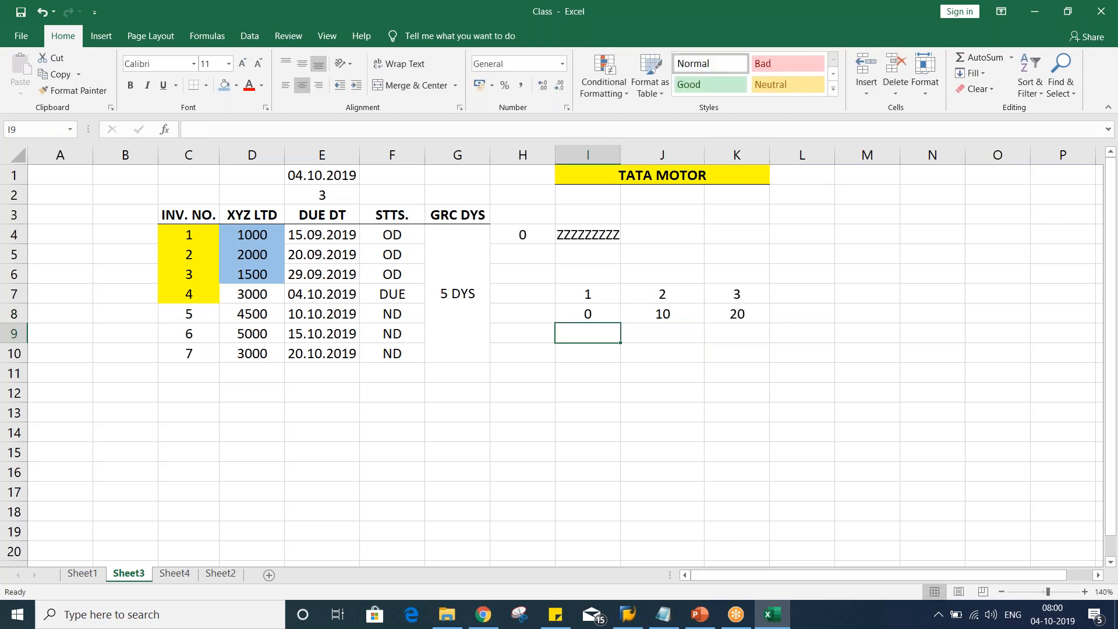
Check the values in cells I8:K8
left_click(586, 309)
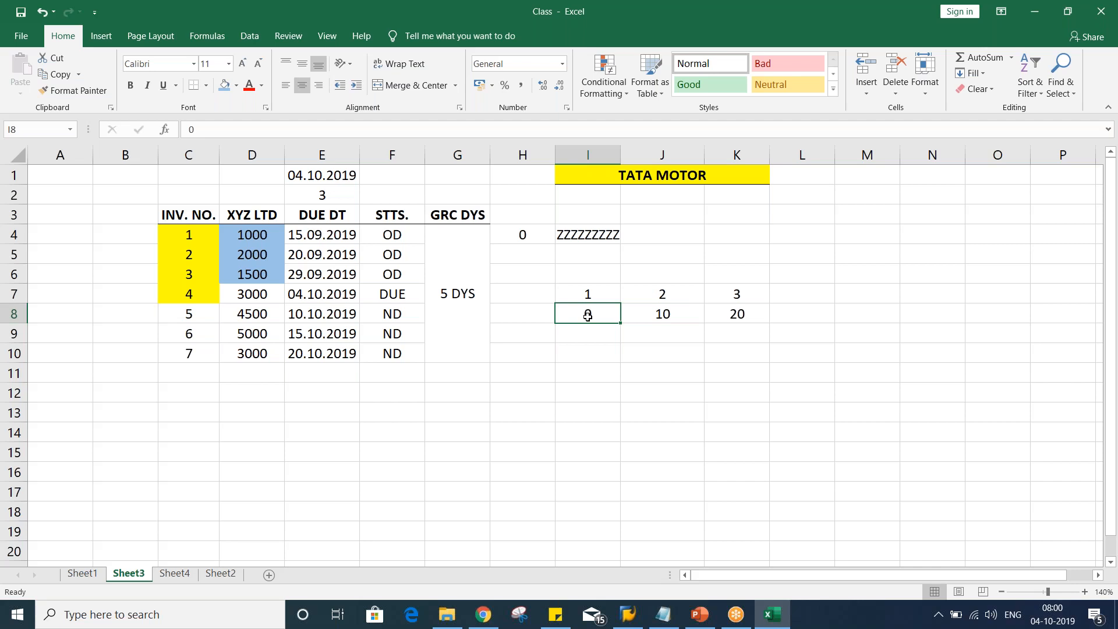
left_click(663, 316)
left_click(737, 320)
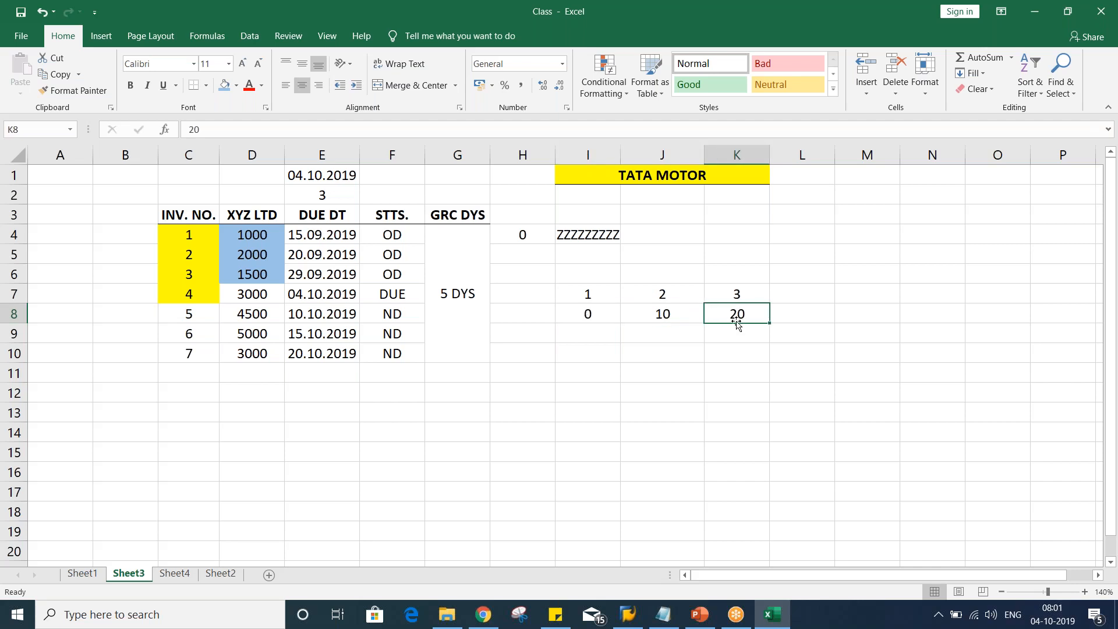
Review the dunning level and interval values in cells I7:K8 and consult the Dunning definitions slide in PowerPoint
left_click(584, 317)
left_click(655, 313)
left_click(588, 312)
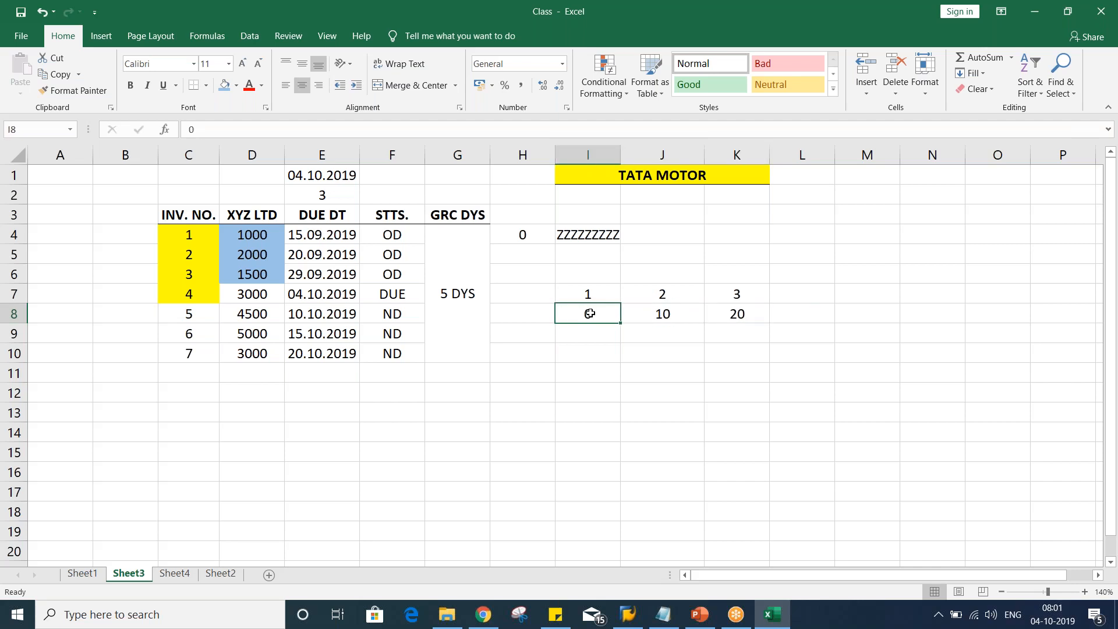
left_click(635, 317)
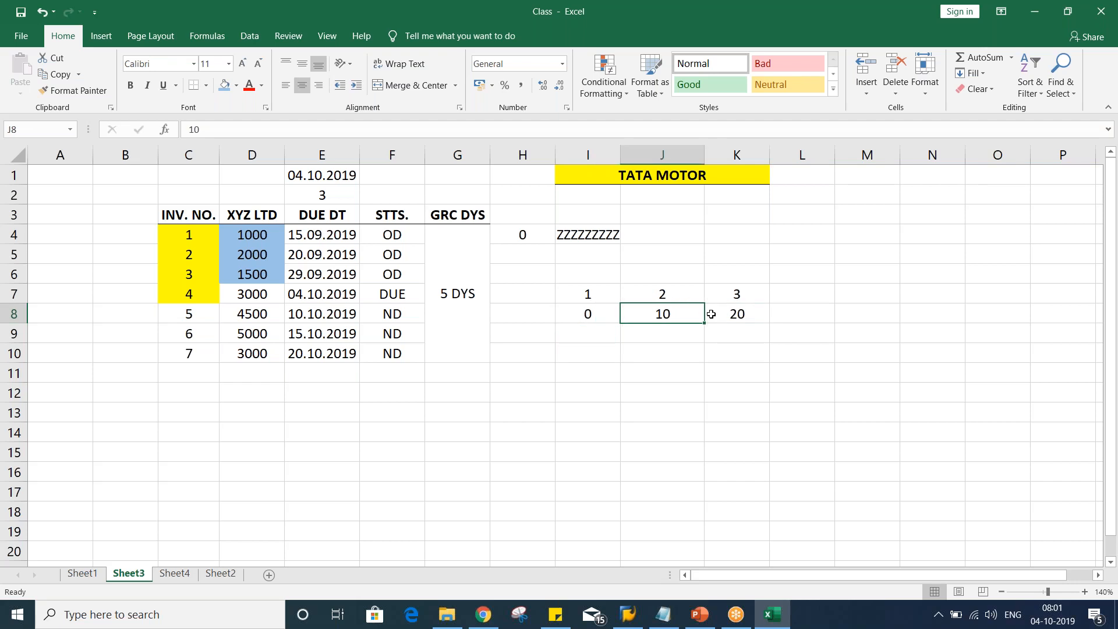
left_click(595, 319)
left_click(651, 315)
left_click(571, 327)
left_click(584, 316)
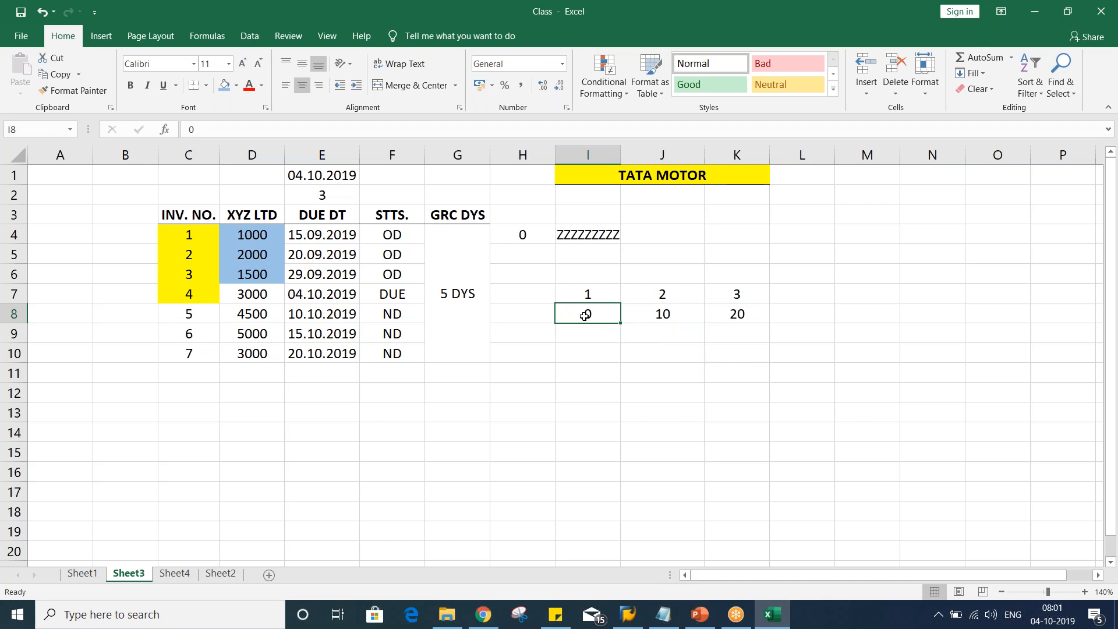
left_click(663, 315)
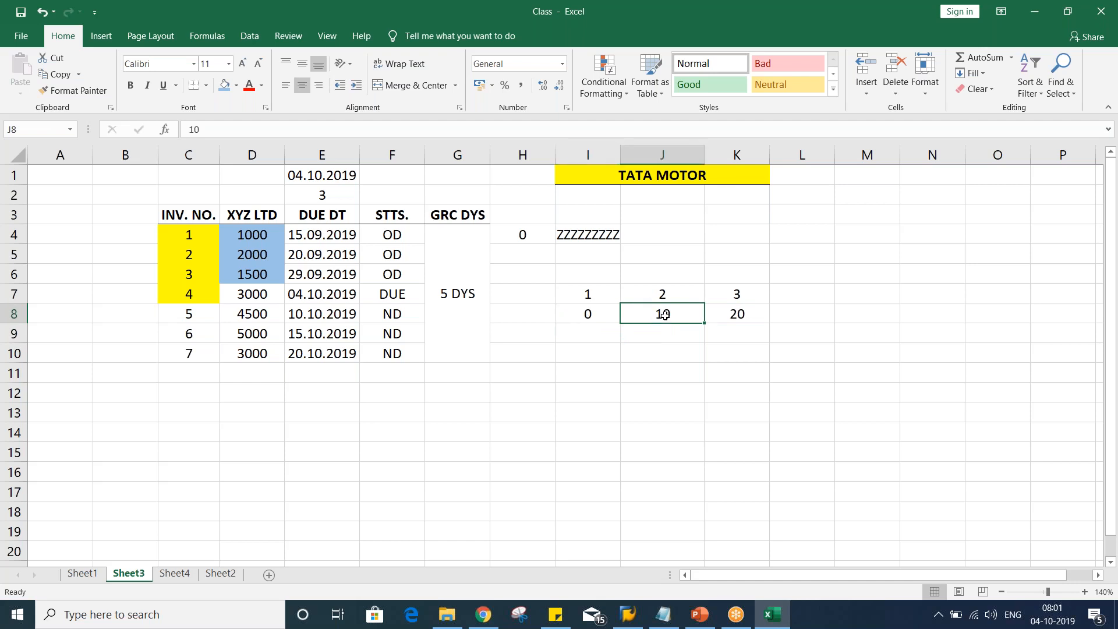
left_click(731, 314)
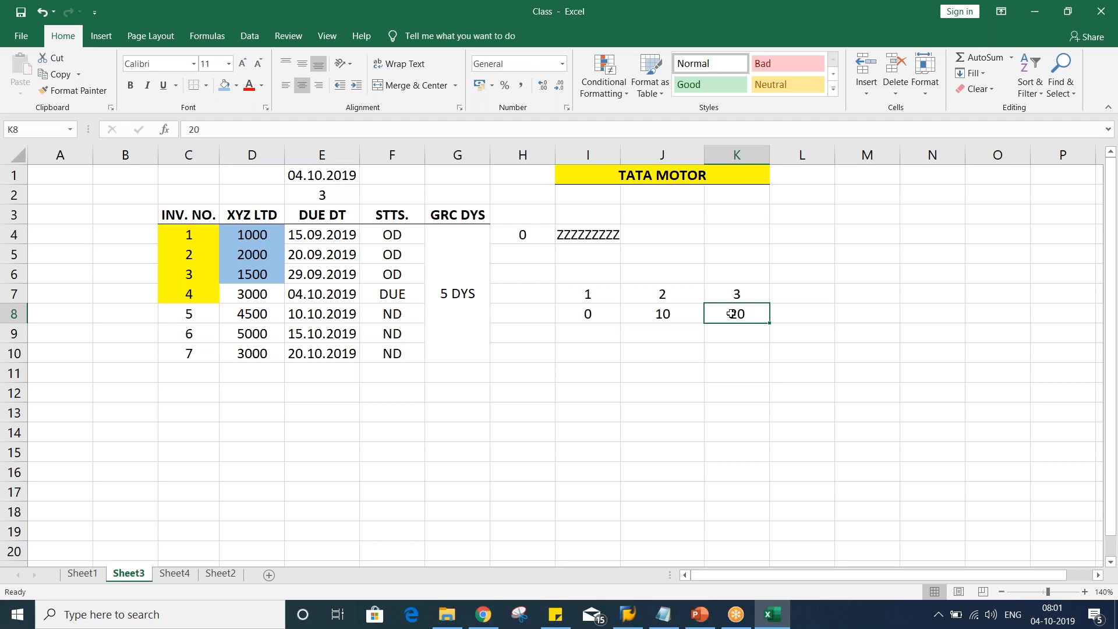
left_click(663, 316)
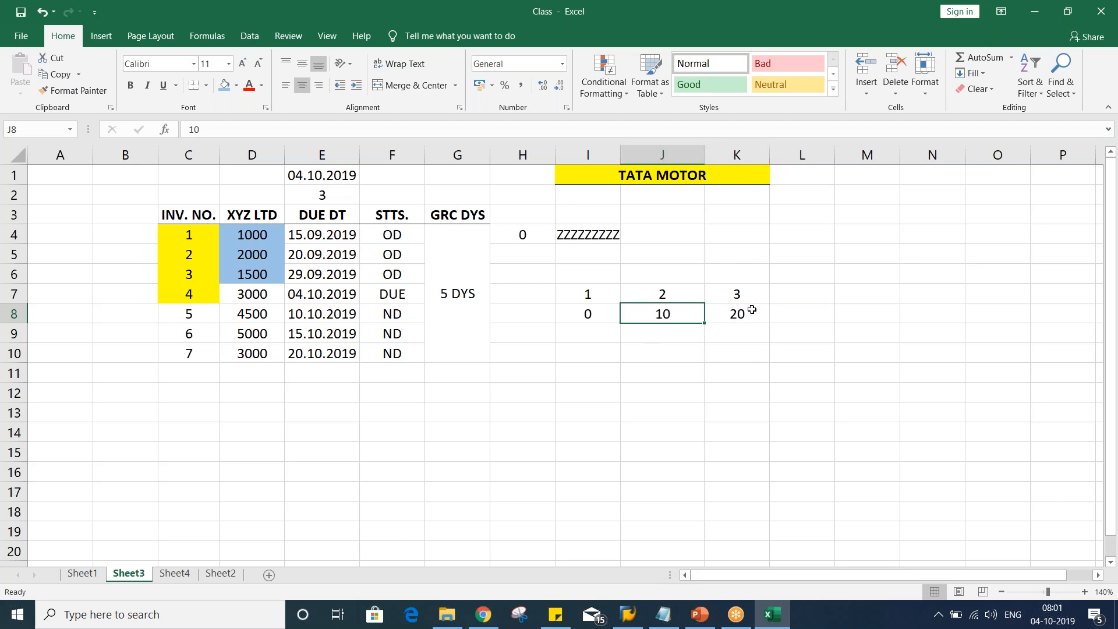
left_click(752, 310)
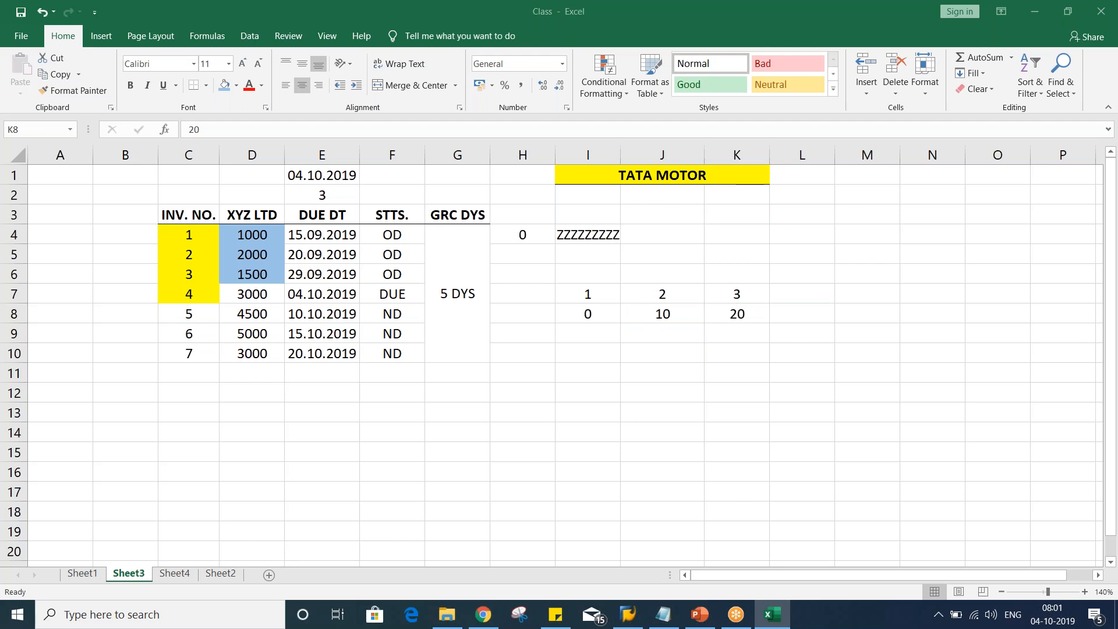
key("alt+Tab")
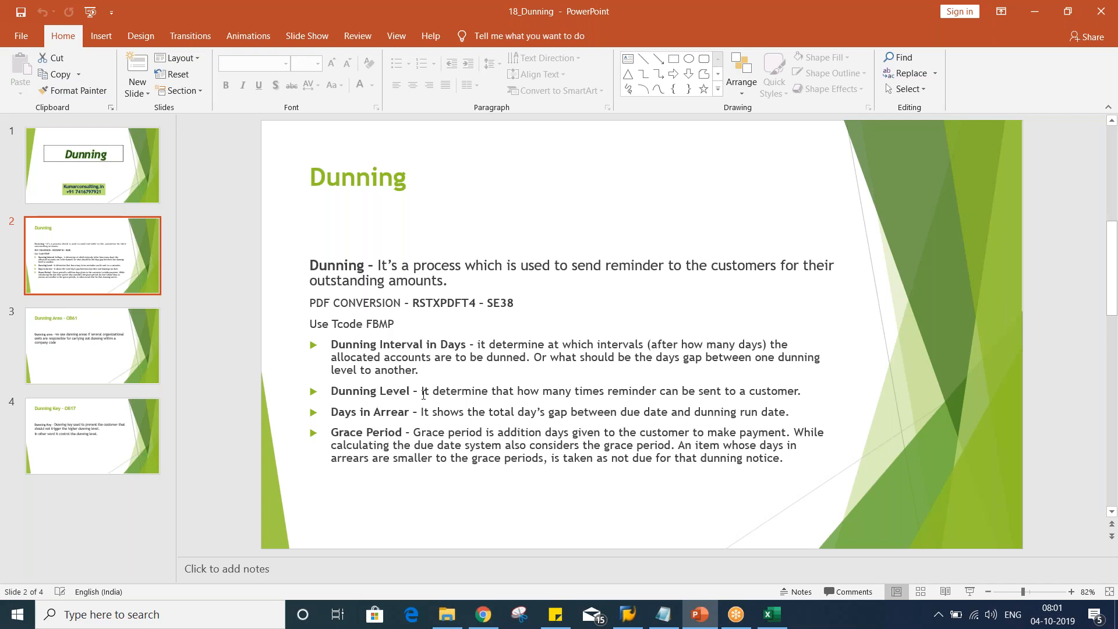
key("alt+Tab")
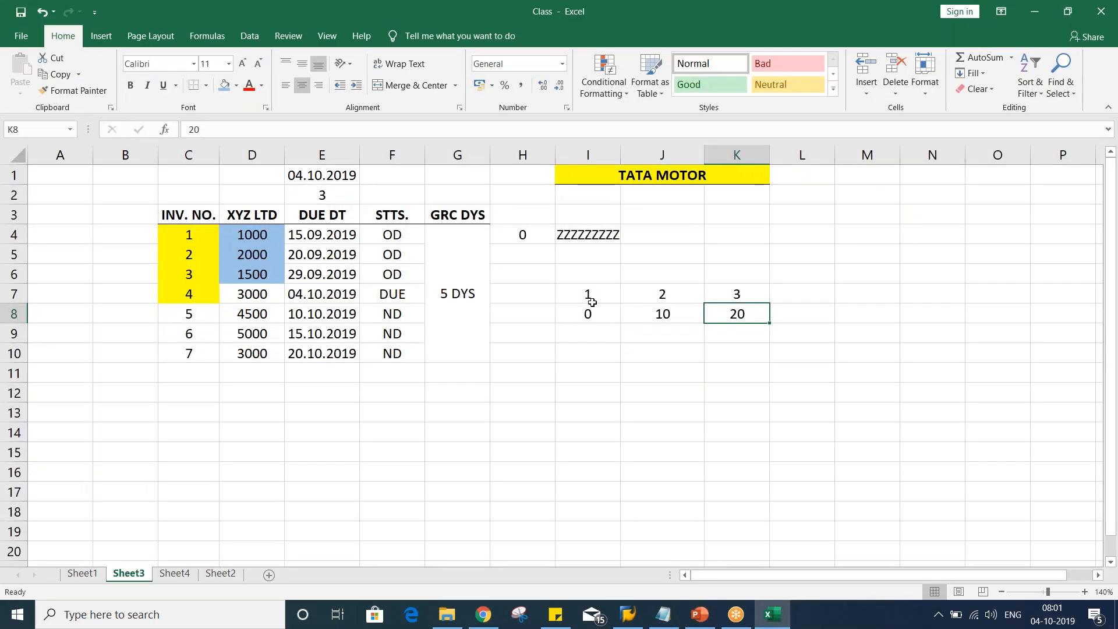
Enter 9 in cell I6 above the dunning level numbers
left_click(579, 280)
type("9")
key("Return")
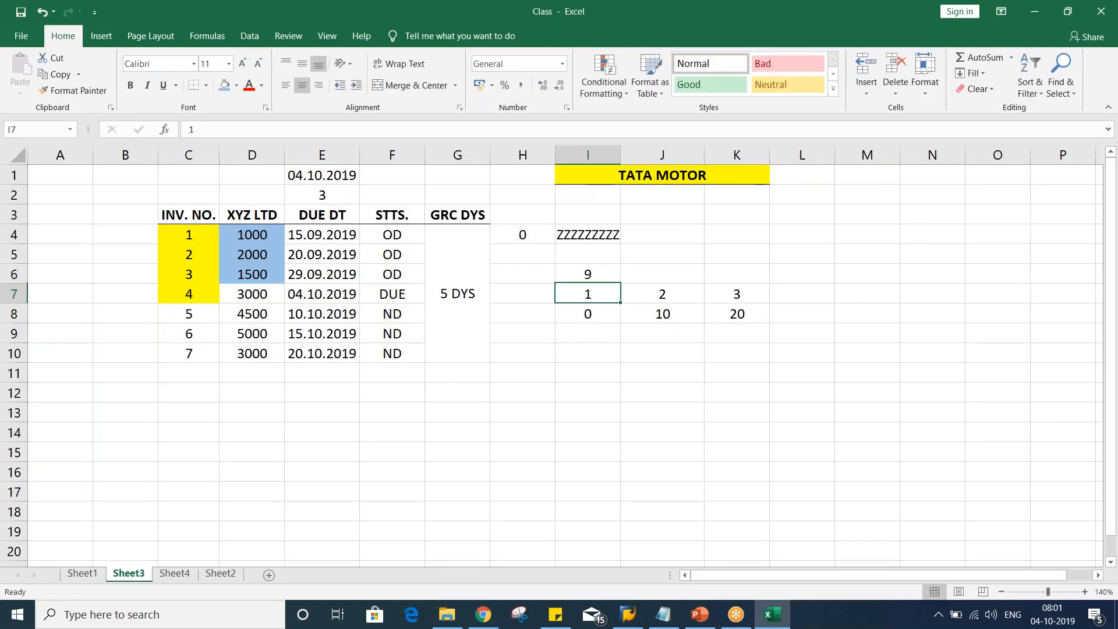
left_click(584, 274)
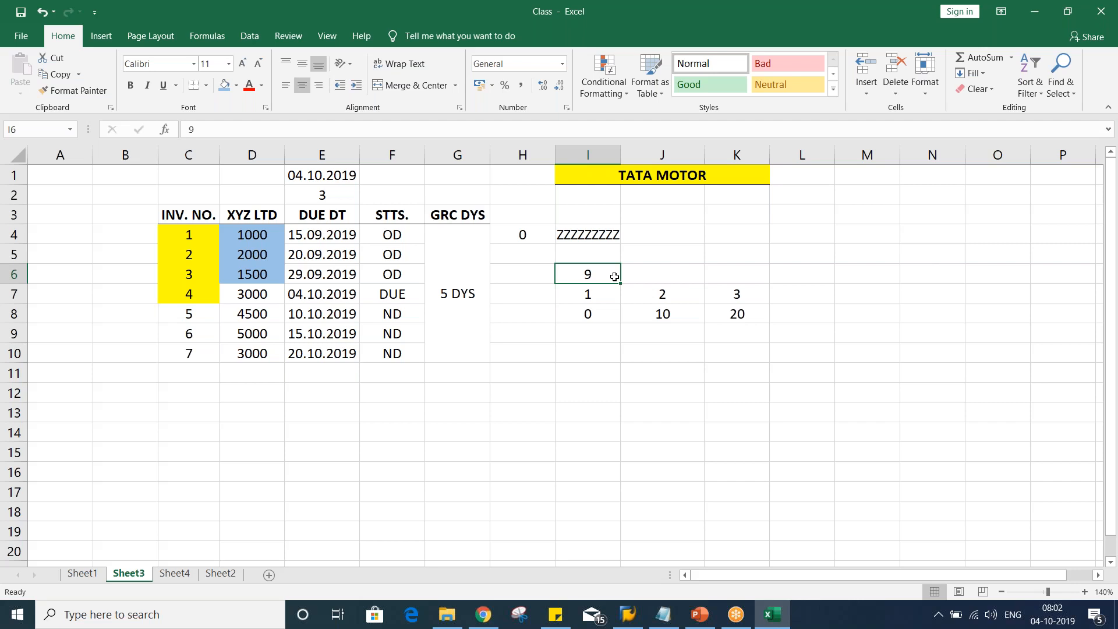
Switch to the Dunning PowerPoint presentation
key("alt+Tab")
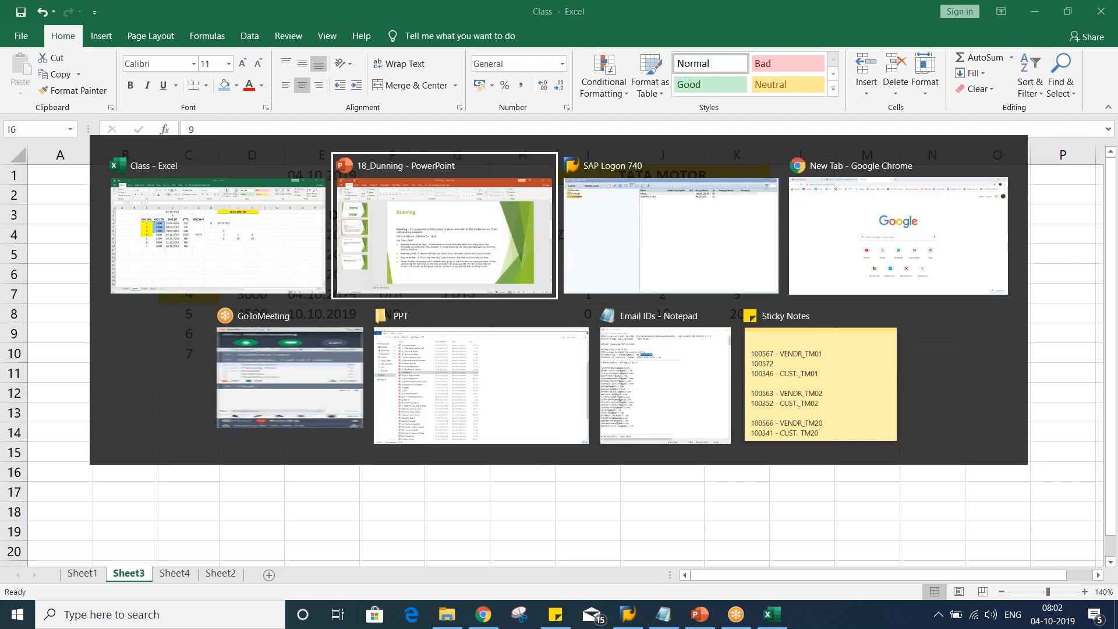
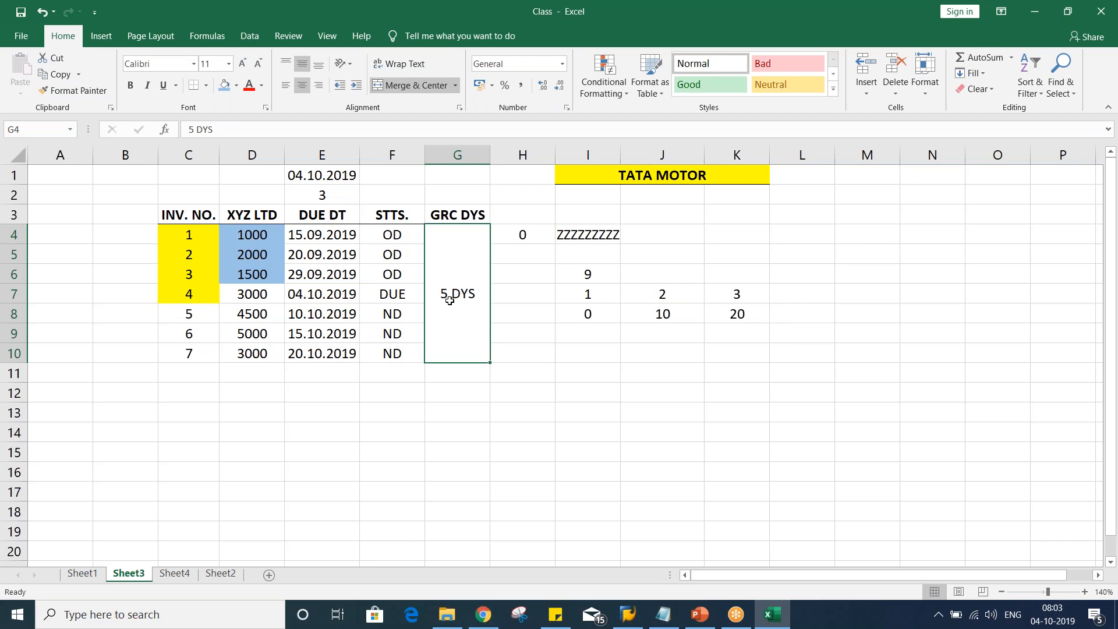
left_click(232, 293)
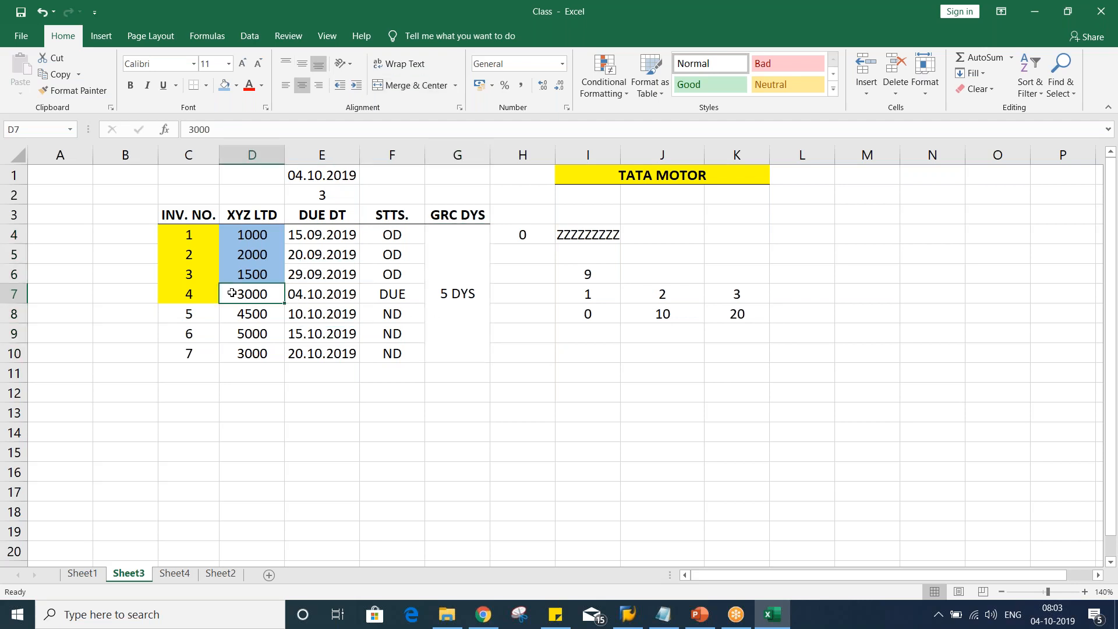
left_click_drag(231, 293, 375, 289)
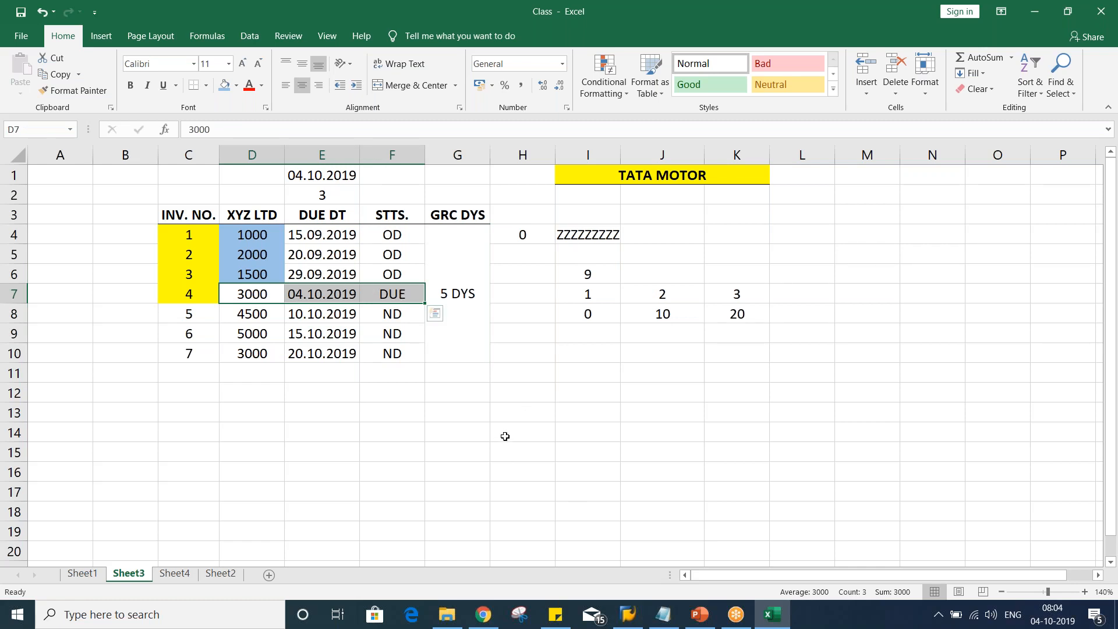
left_click(548, 394)
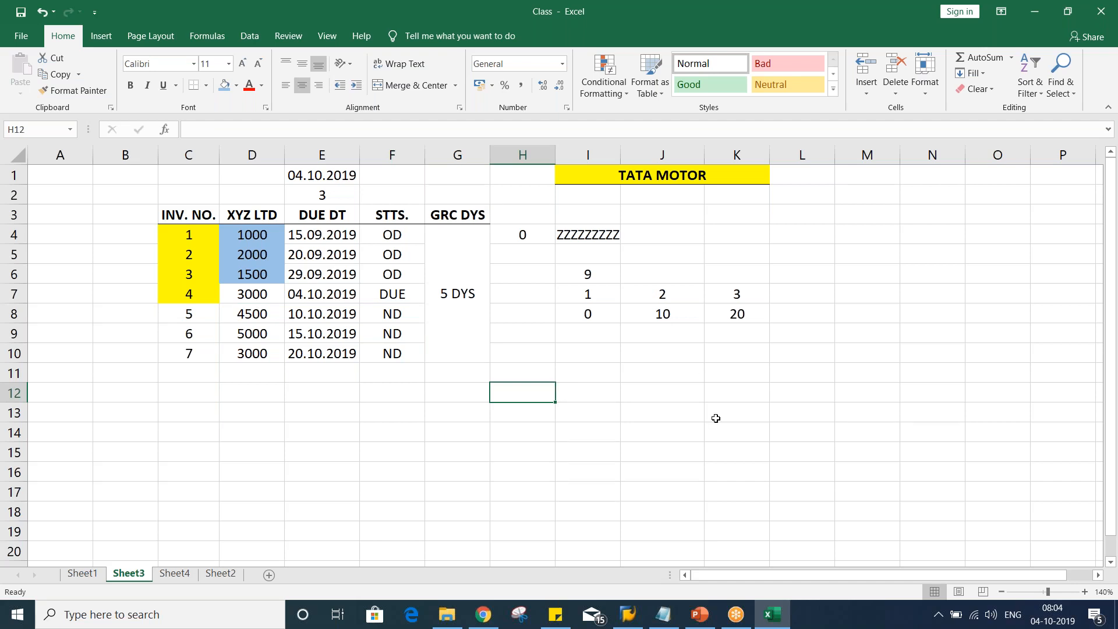
Switch to SAP Logon and log on to the FICO connection with the saved user and password
left_click(627, 623)
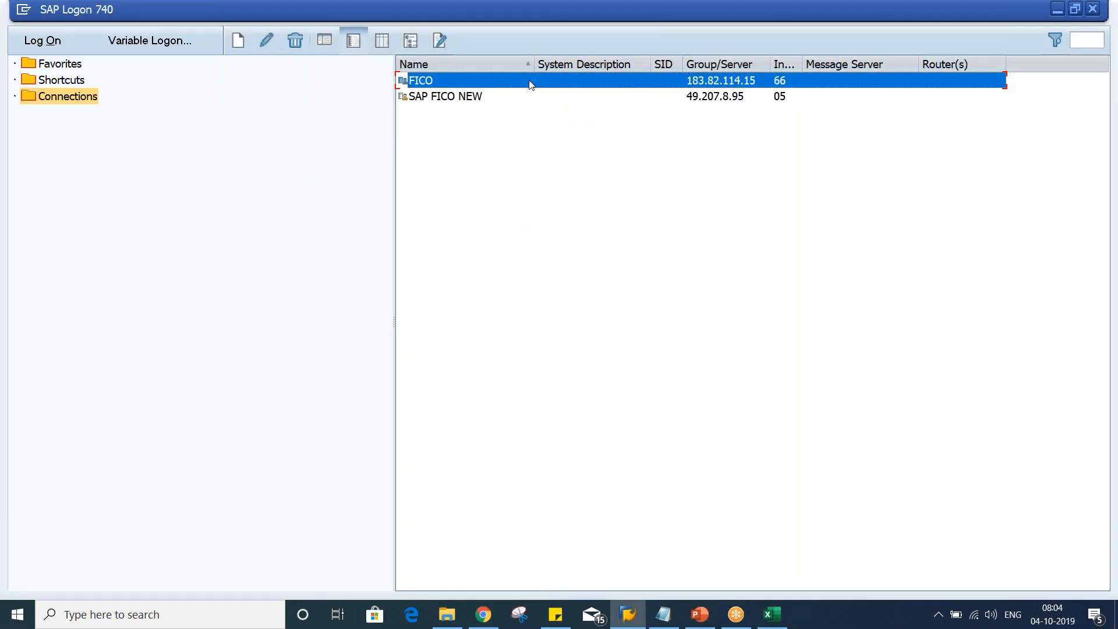
double_click(531, 85)
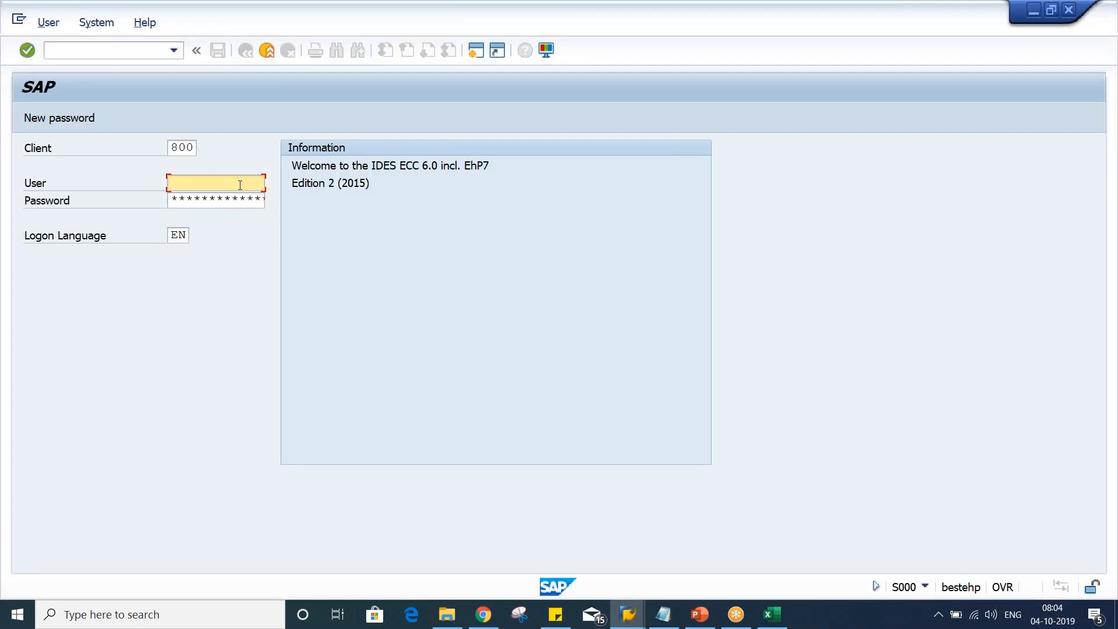
type("f")
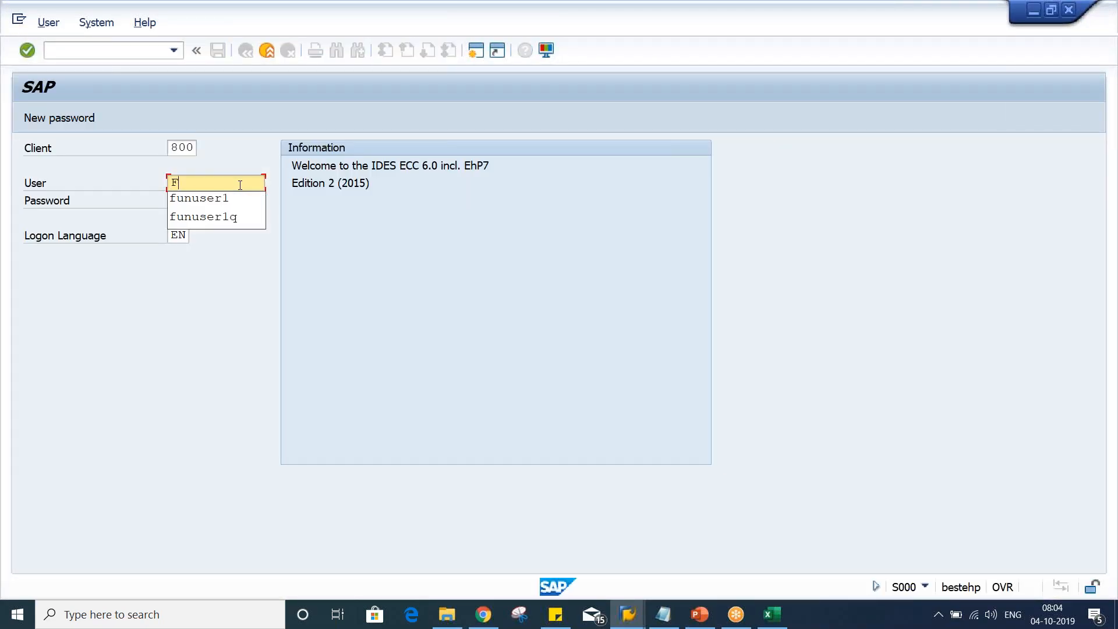
key("Down")
key("Return")
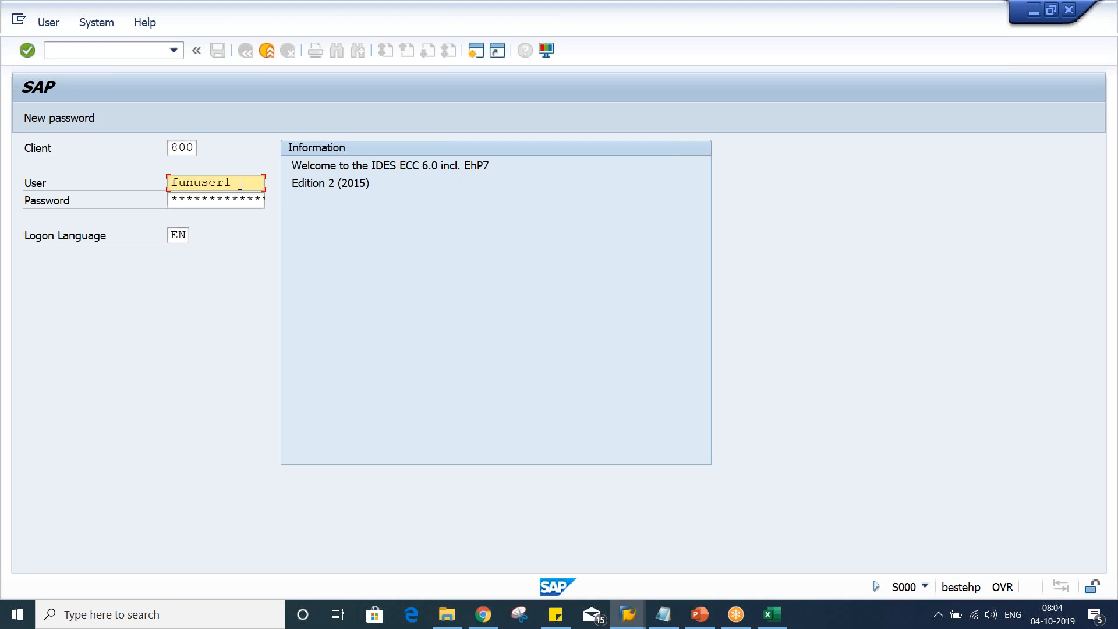
key("Tab")
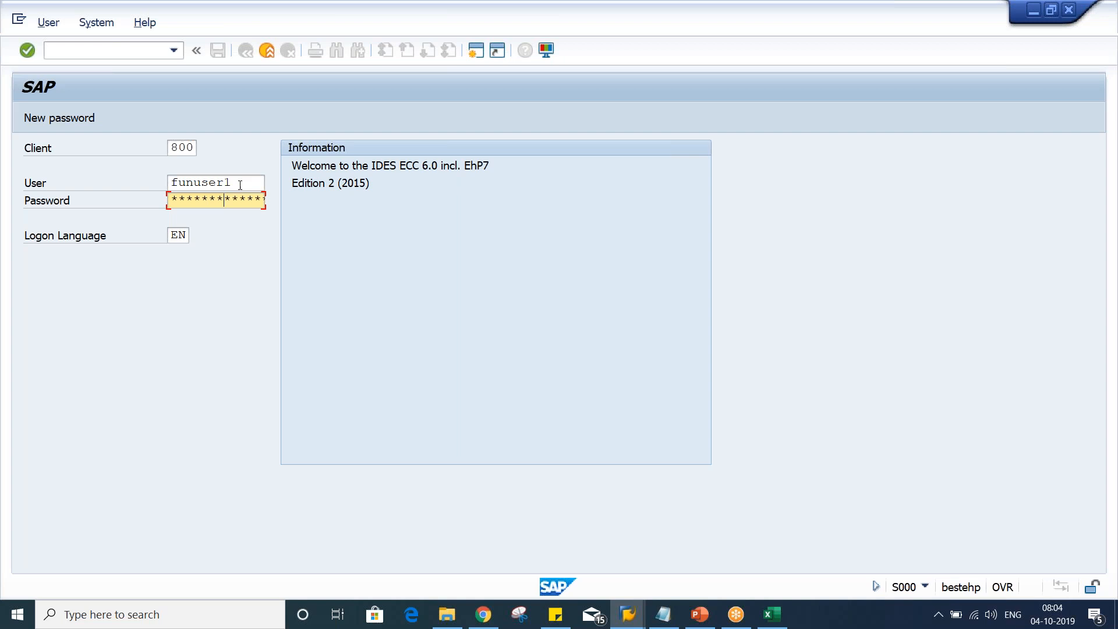
key("Return")
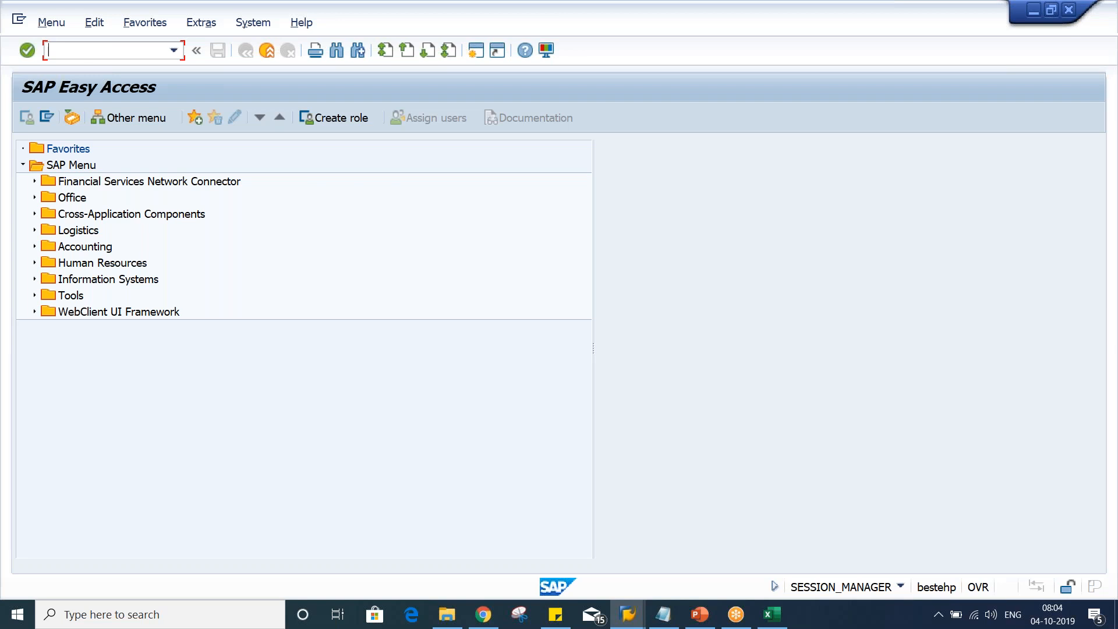
Display open customer line items in FBL5N for TEST CUSTOMER_TM02 in company code TM02, then leave the report
type("FB")
type("L")
type("N")
key("Return")
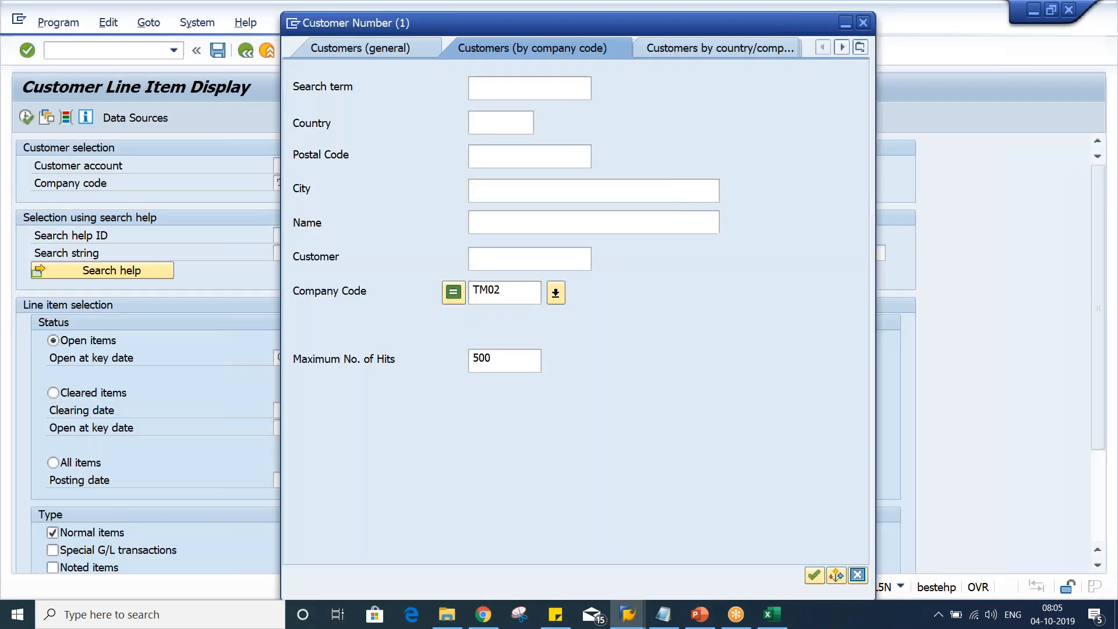
key("Return")
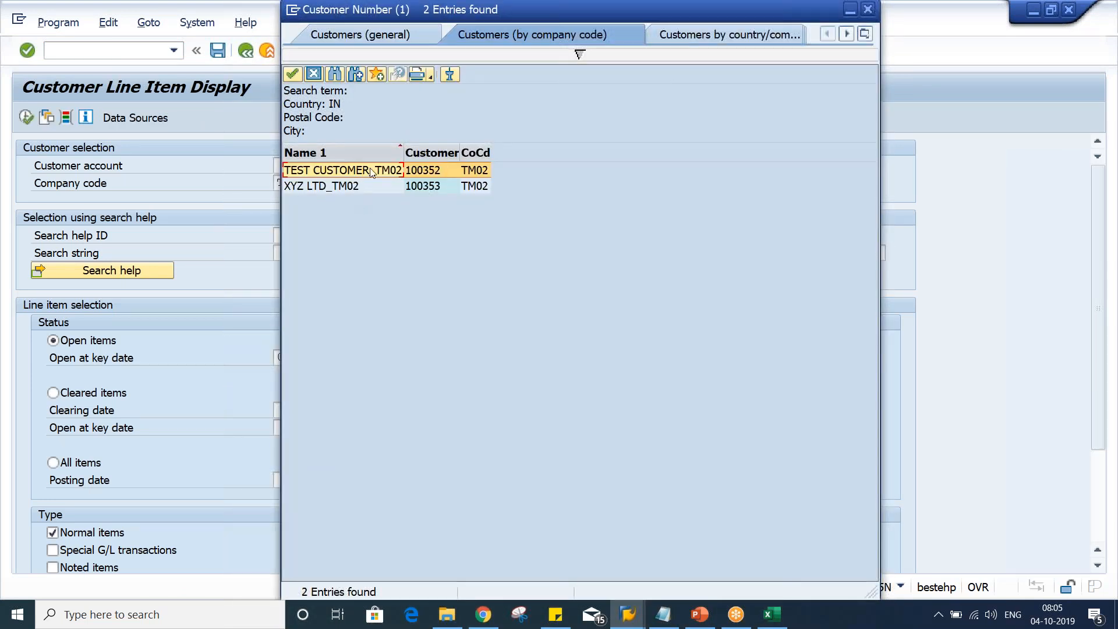
double_click(371, 171)
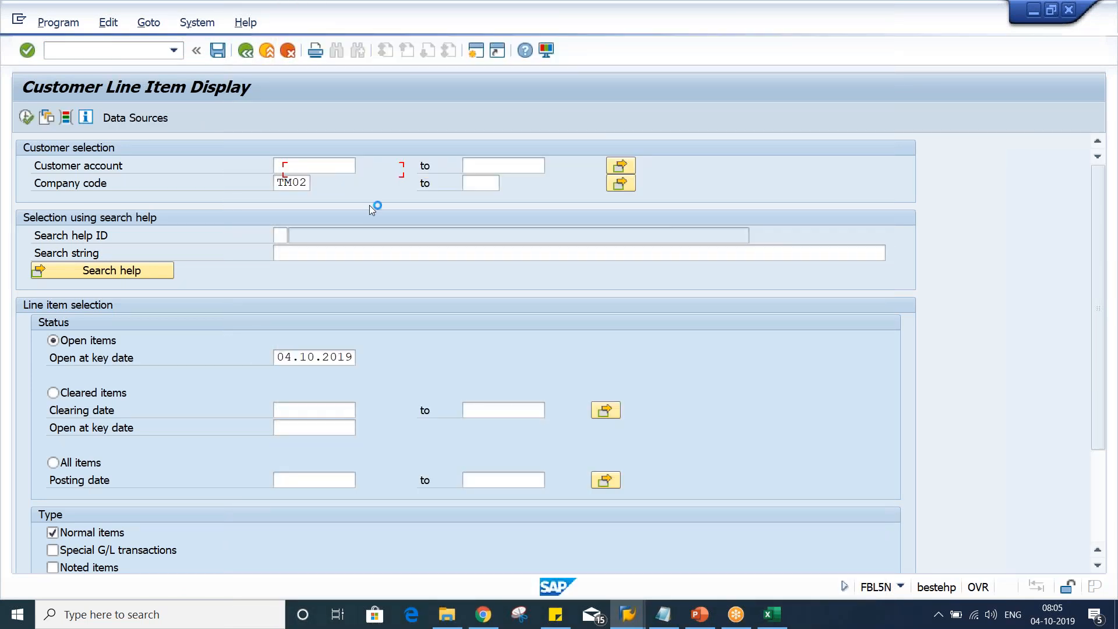
left_click_drag(343, 164, 137, 180)
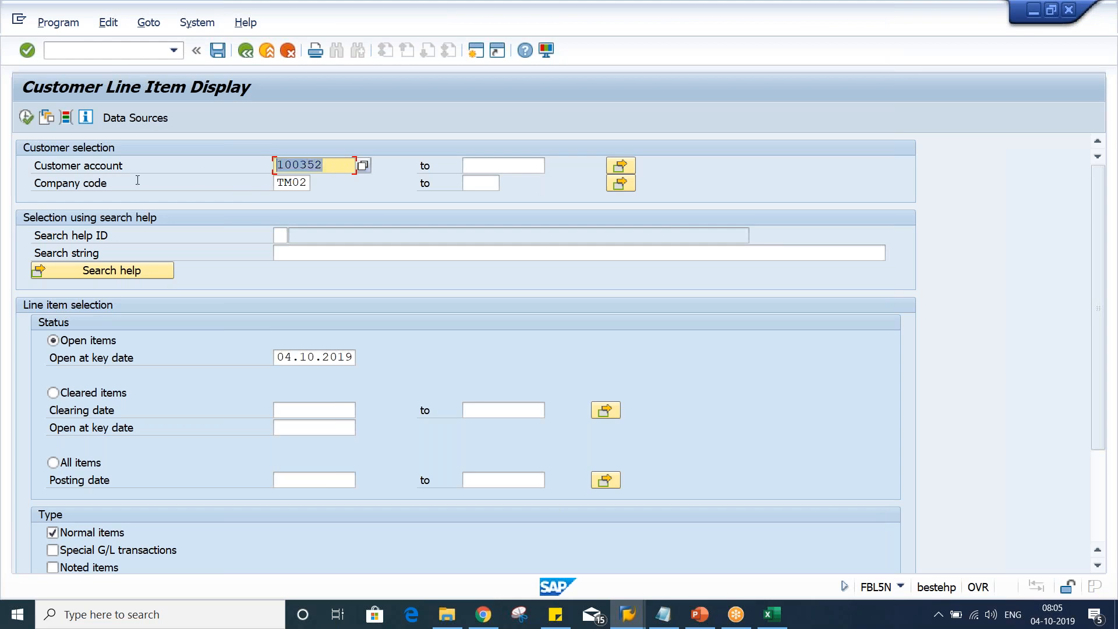
left_click(27, 118)
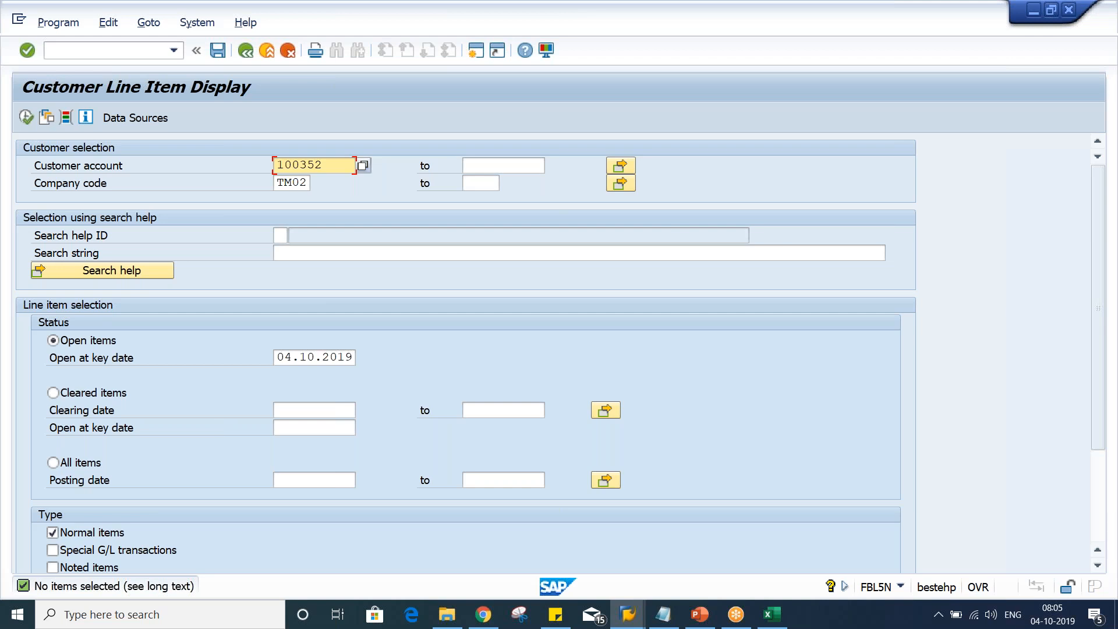
left_click(476, 50)
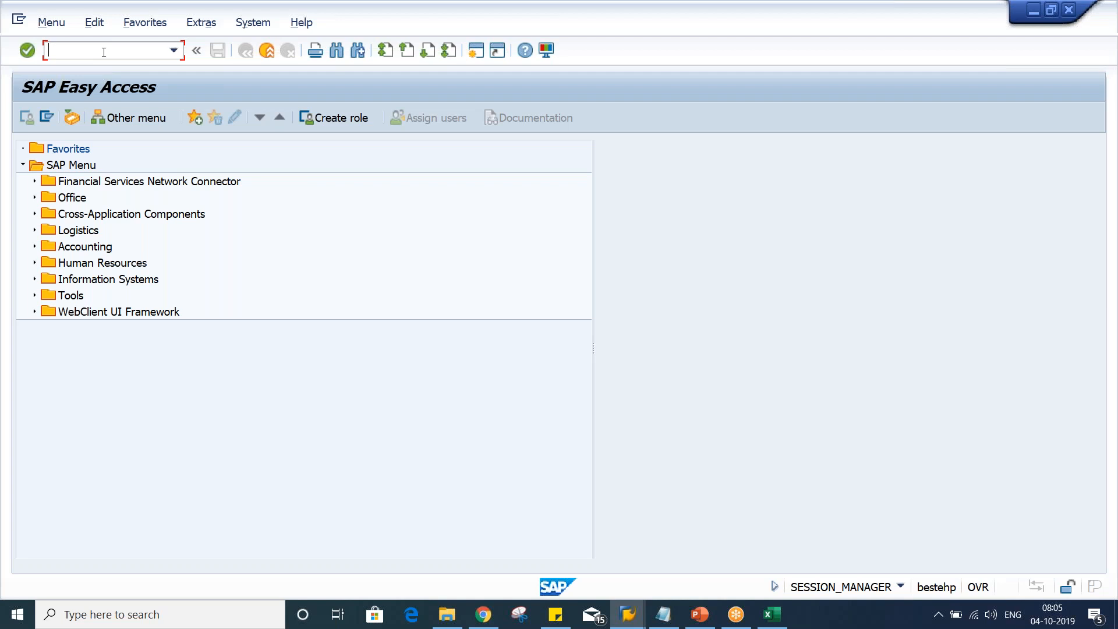
Start transaction FB70 to enter a customer invoice and change the company code to TM02
type("FB70")
key("Return")
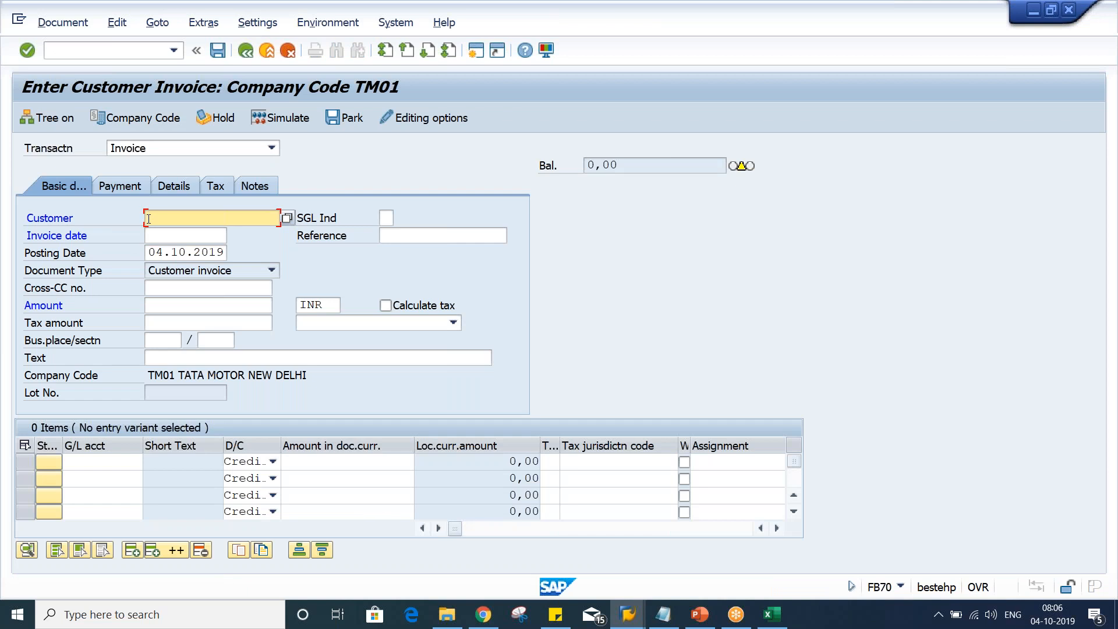
type("100")
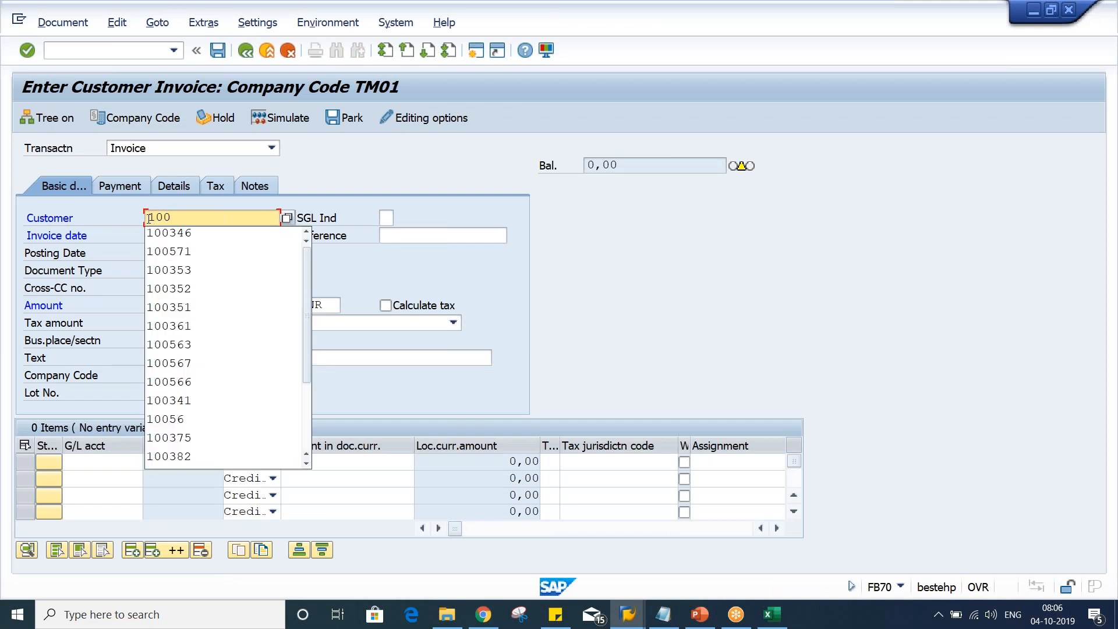
type("35")
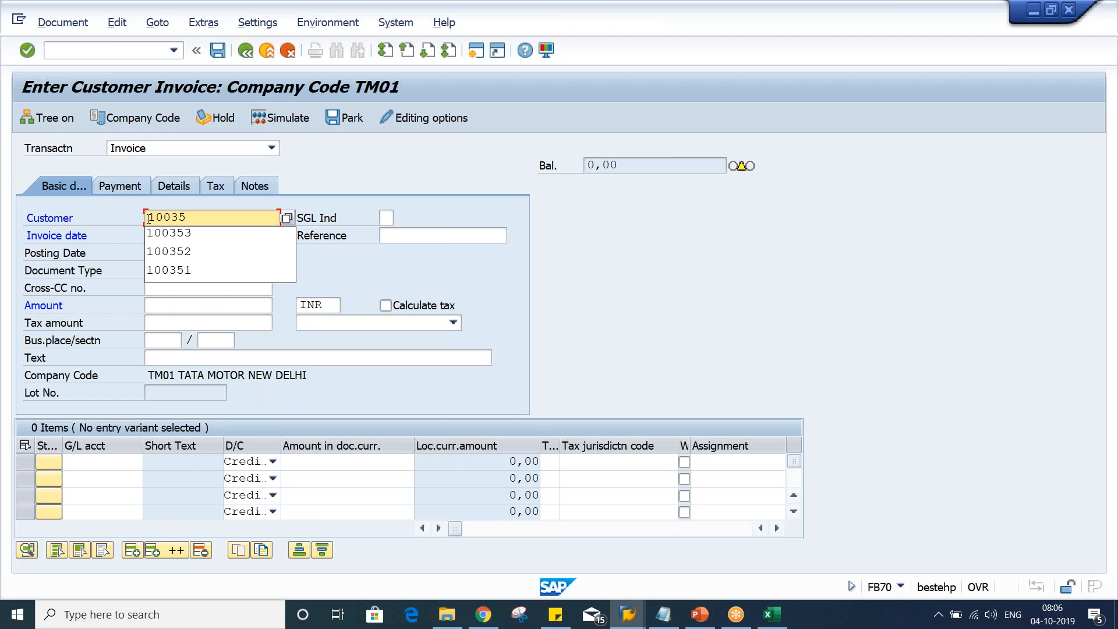
type("2")
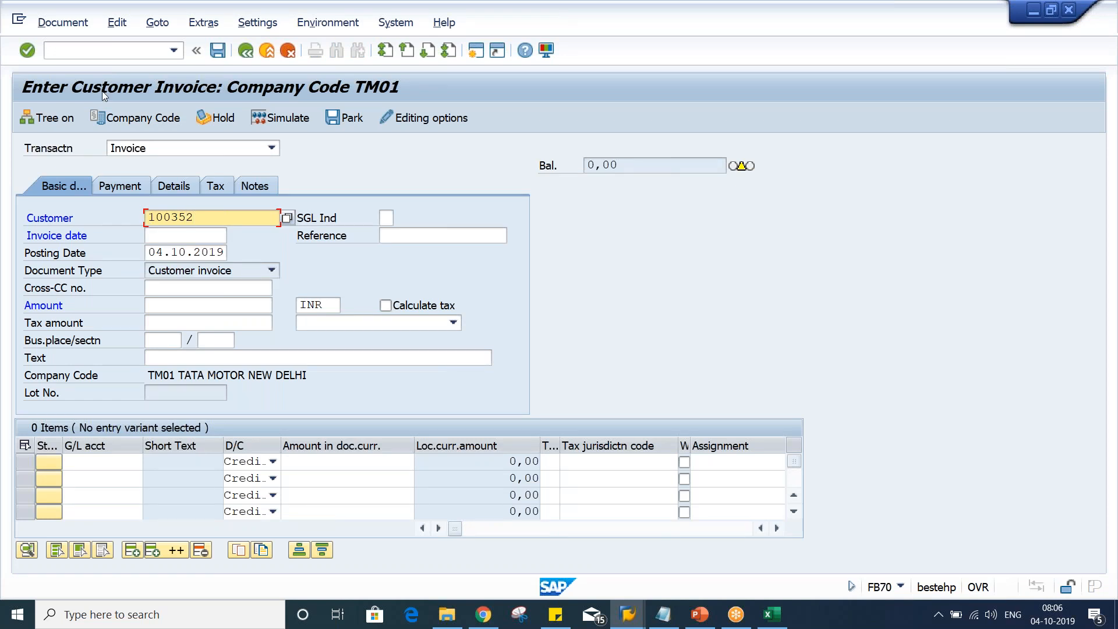
left_click(143, 118)
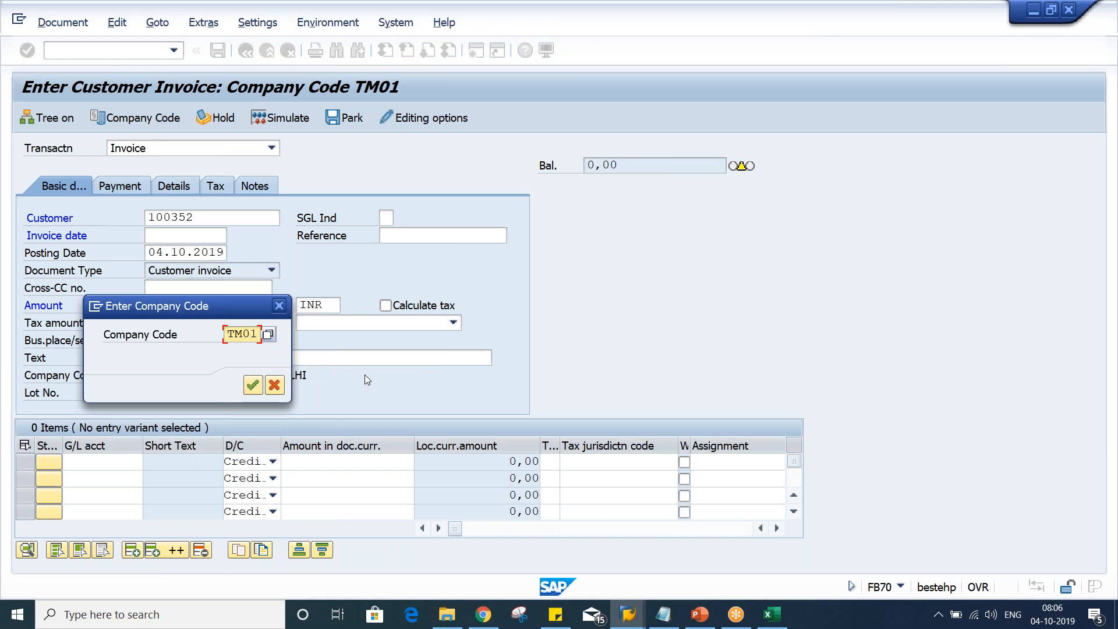
type("2")
key("Return")
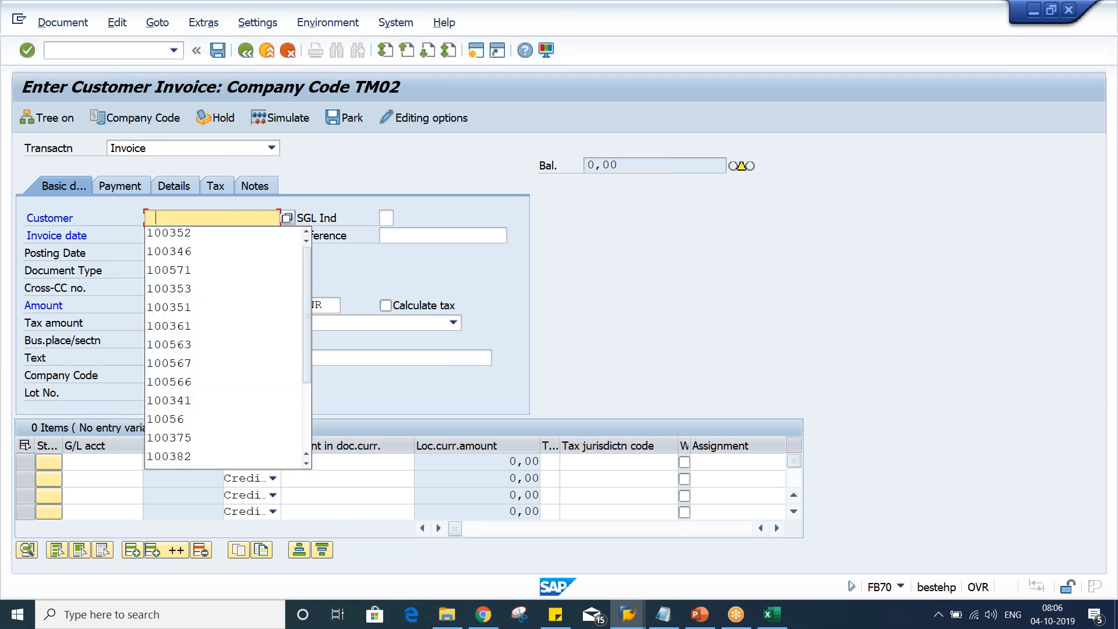
Choose the test customer account and set the invoice date to 15.09.2019
left_click(205, 231)
left_click(177, 236)
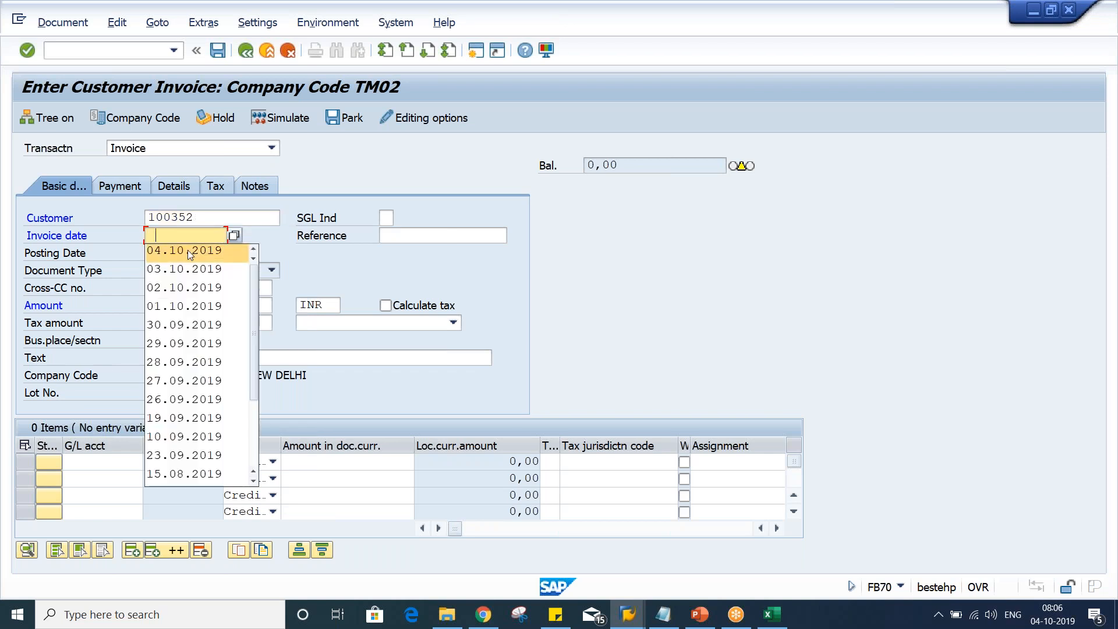
left_click(188, 250)
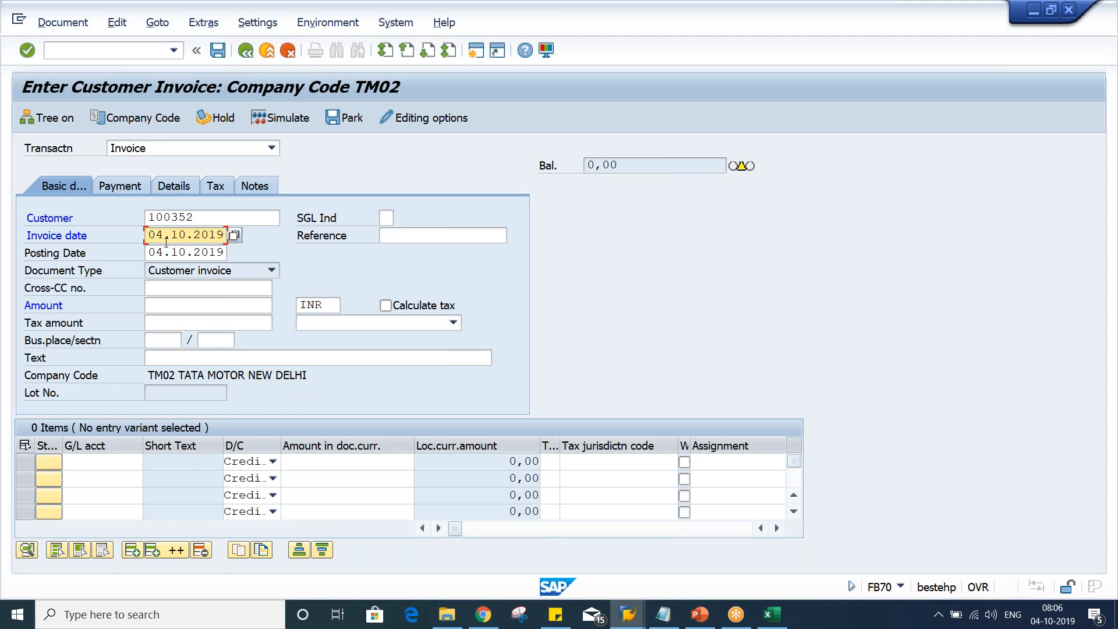
left_click_drag(149, 235, 393, 239)
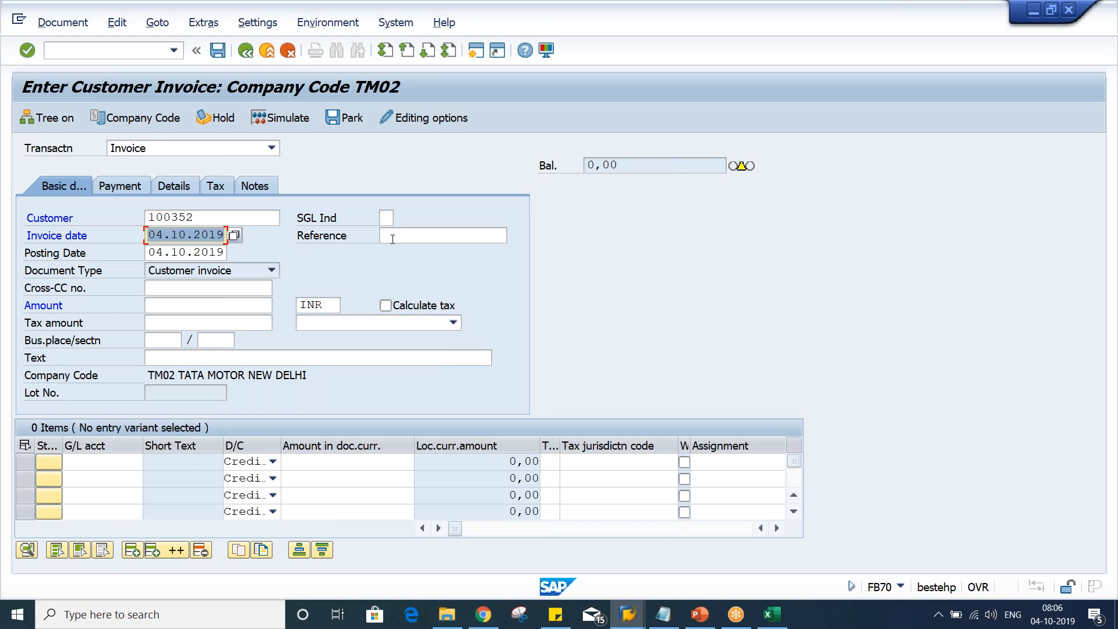
type("15")
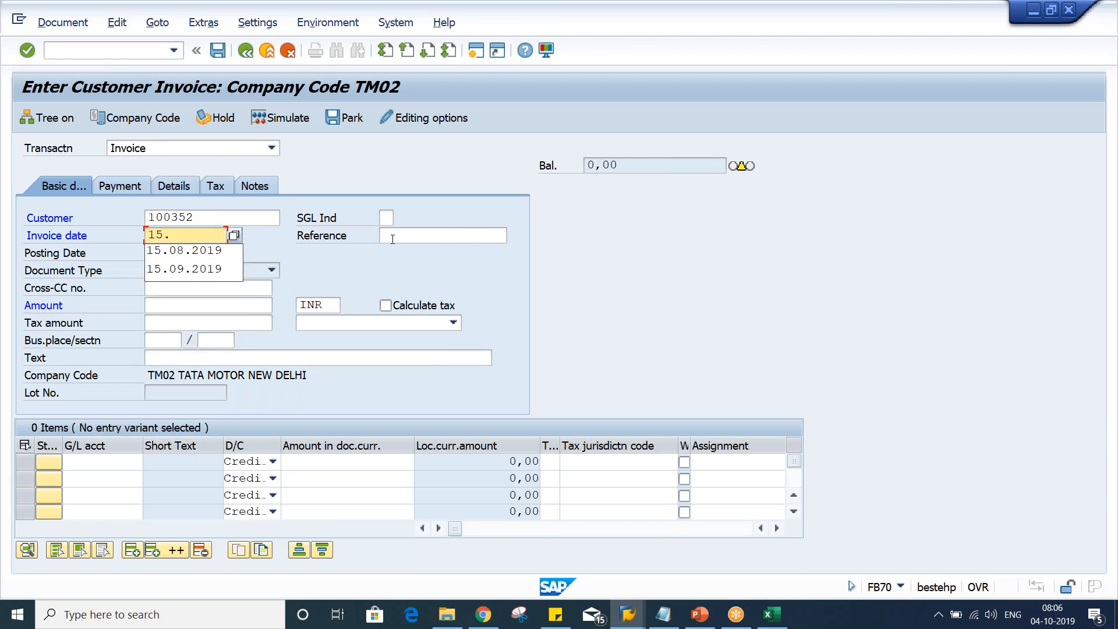
type(".09.2019")
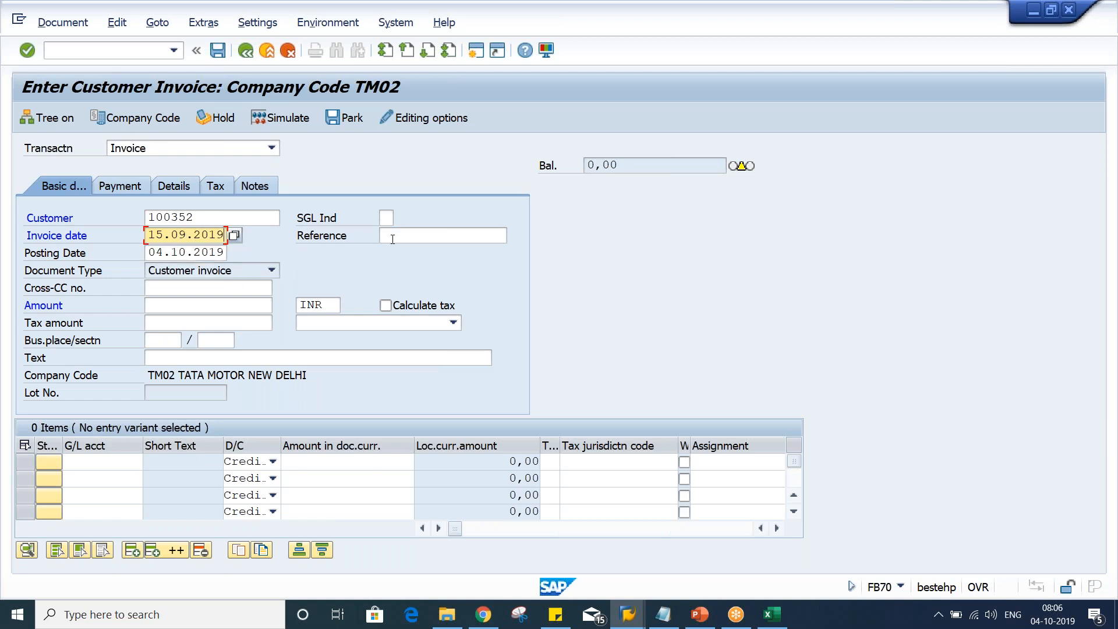
Set the posting date to 15.09.2019 and the invoice amount to 1000 INR
key("Tab")
key("Tab")
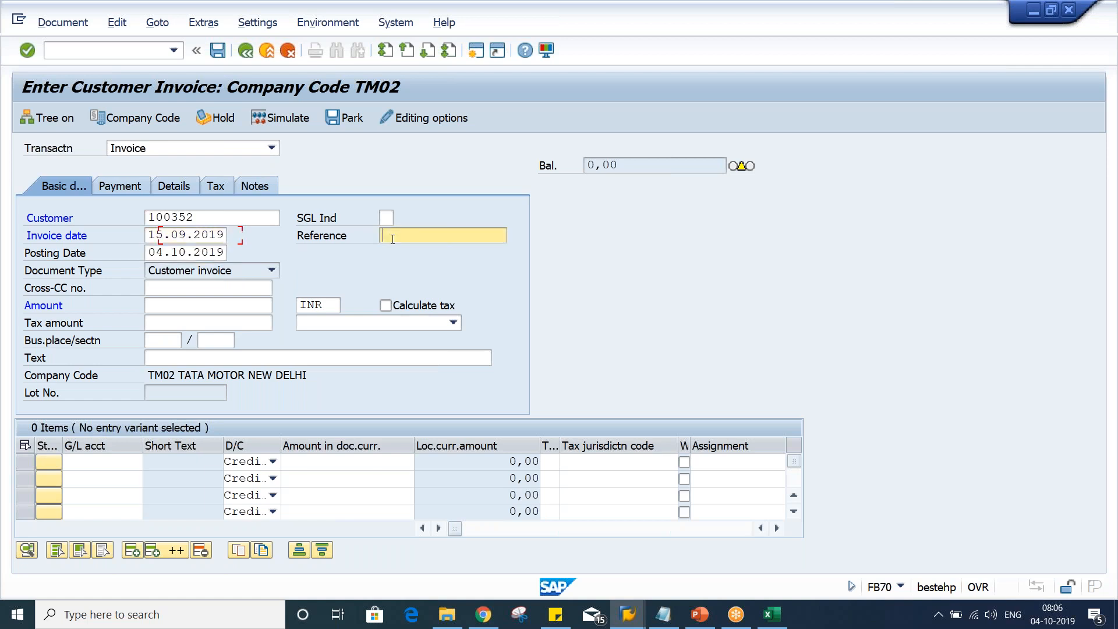
type("15.09.2019")
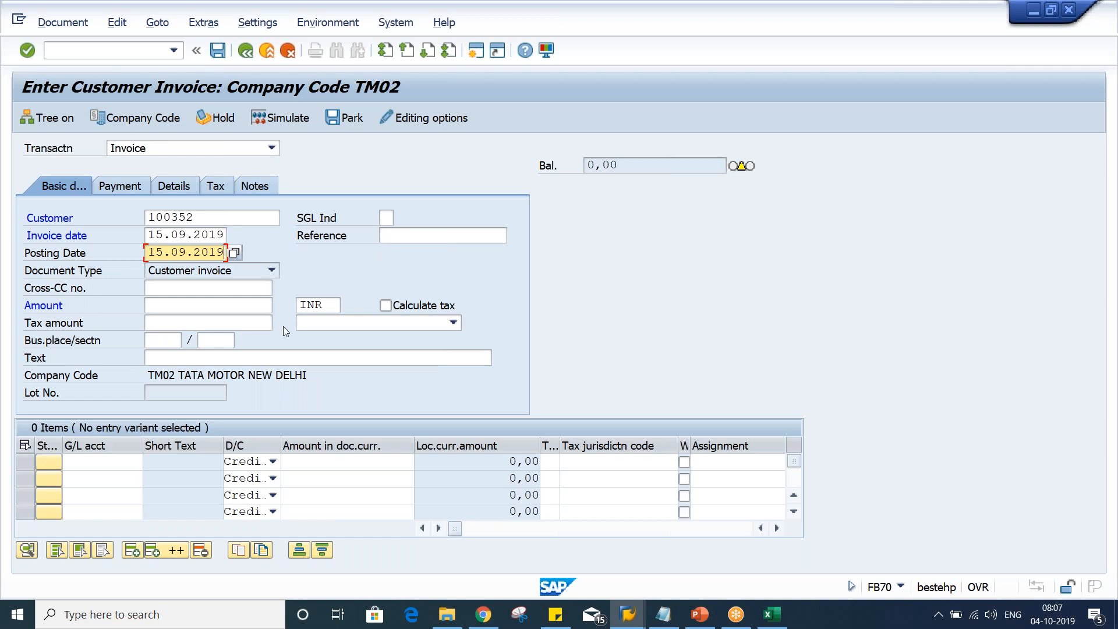
left_click(199, 304)
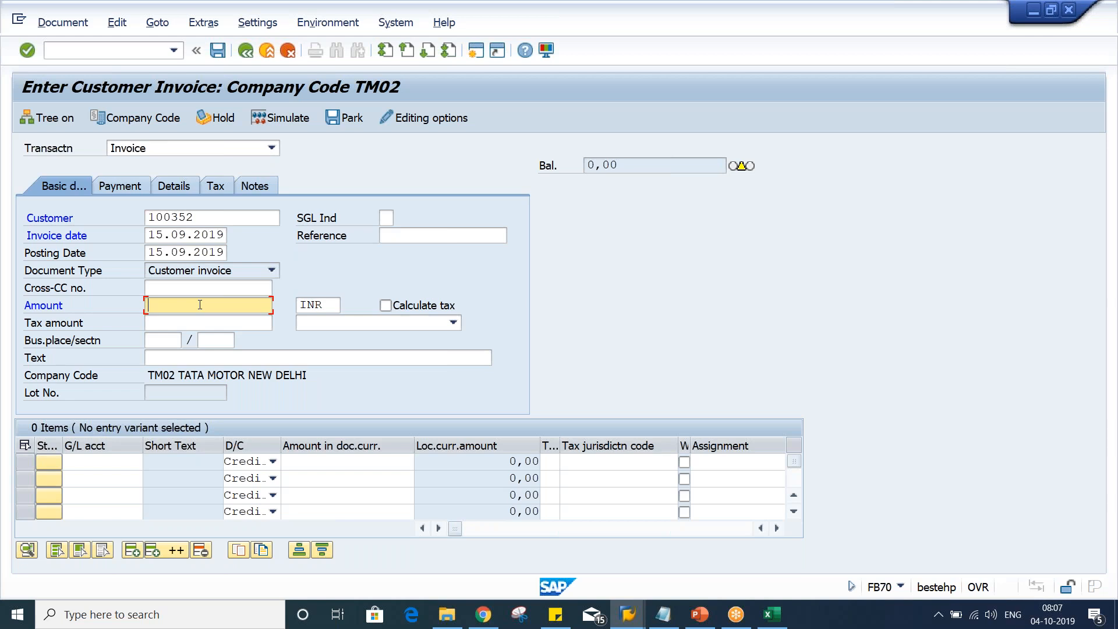
type("1000")
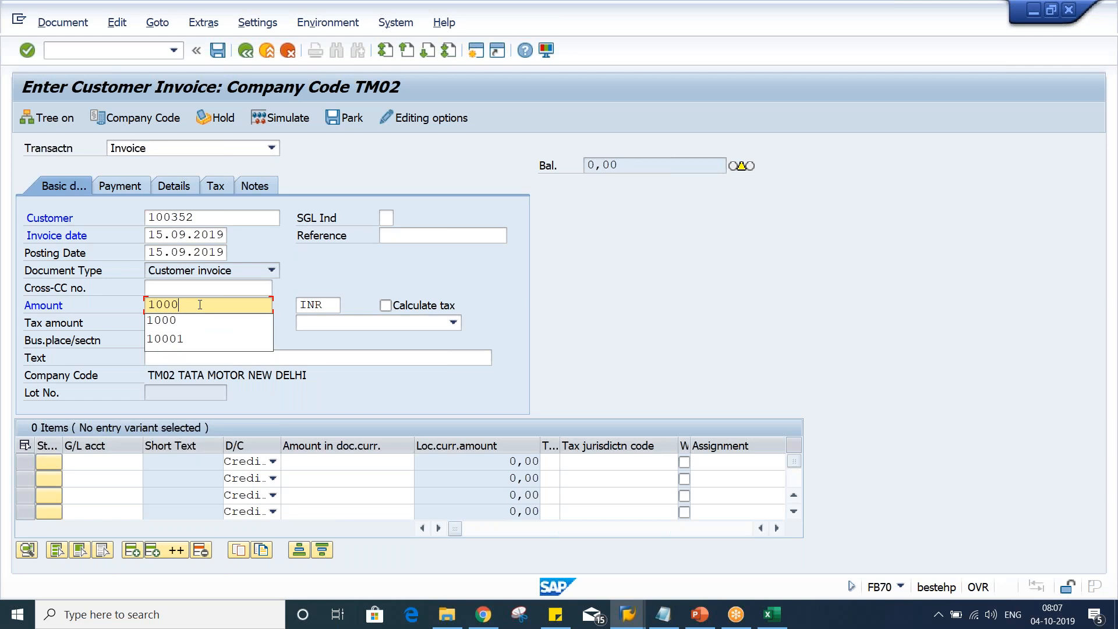
key("Escape")
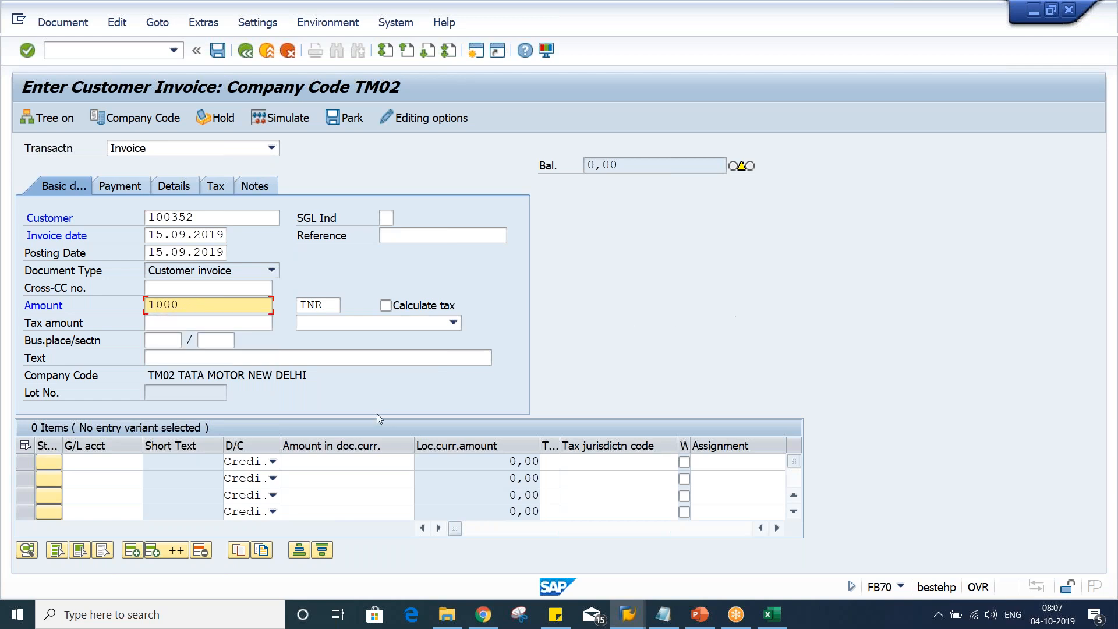
Add an item line with G/L account 3000 and an amount of 1000
left_click(91, 459)
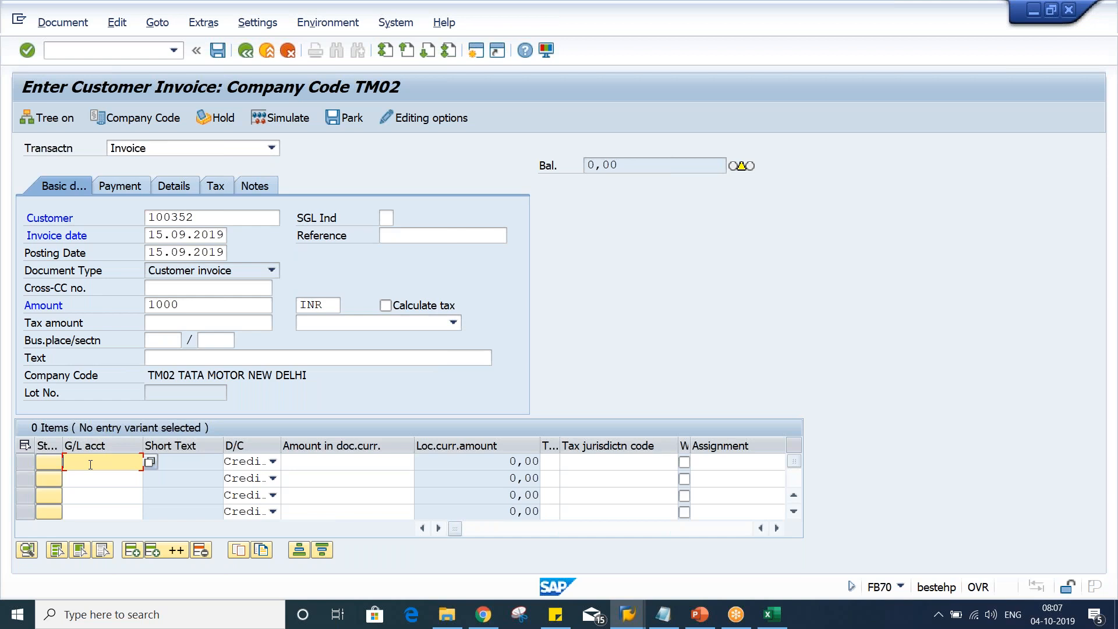
type("3000")
key("Tab")
key("Tab")
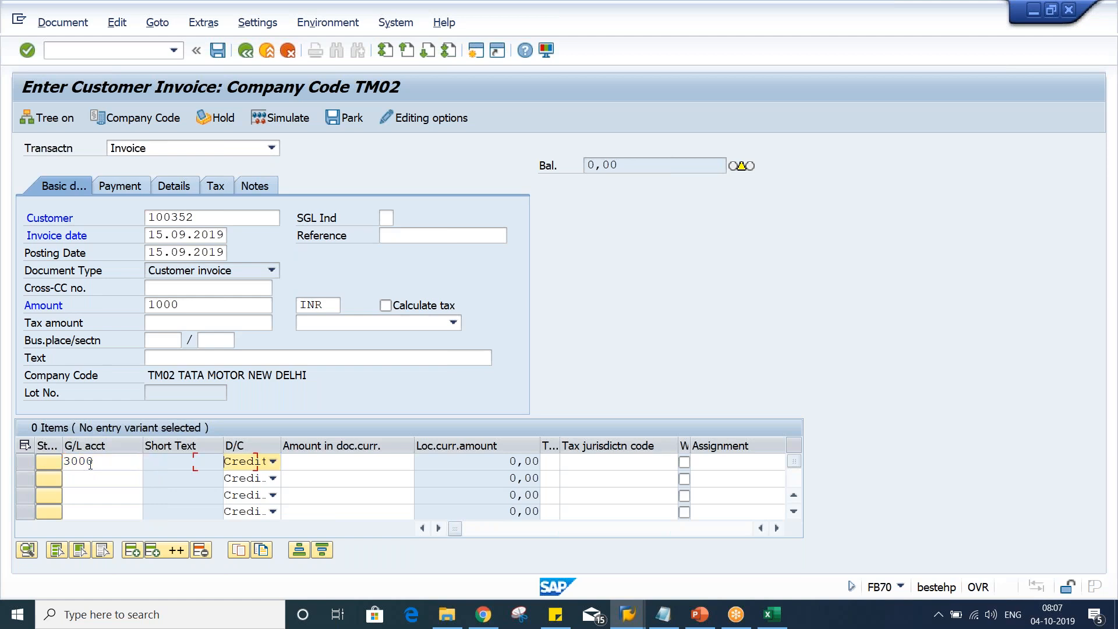
type("1000")
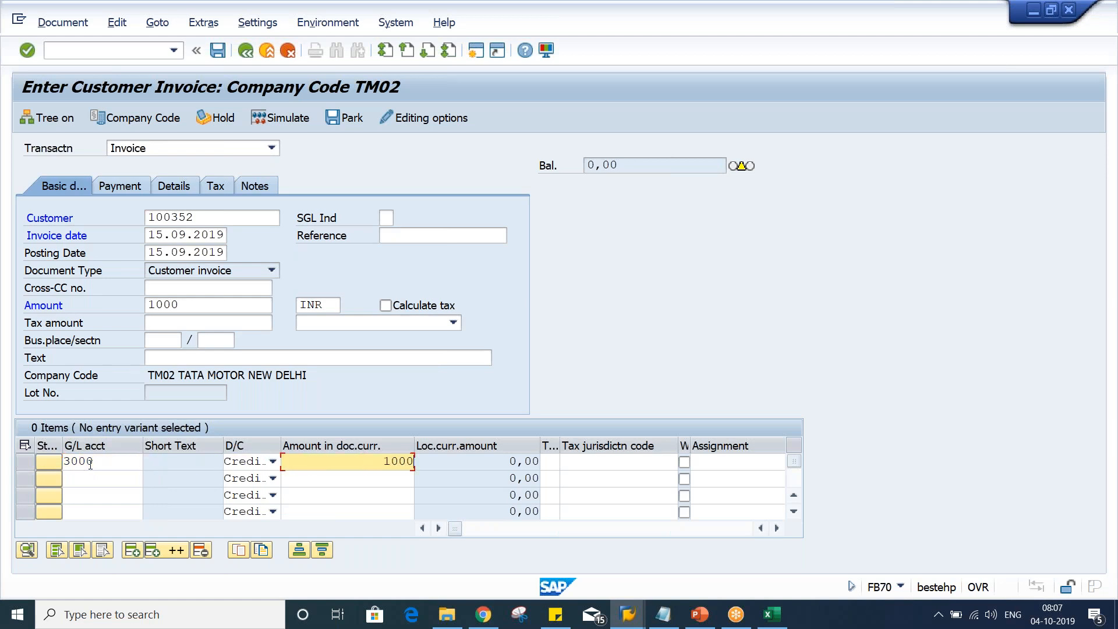
key("Return")
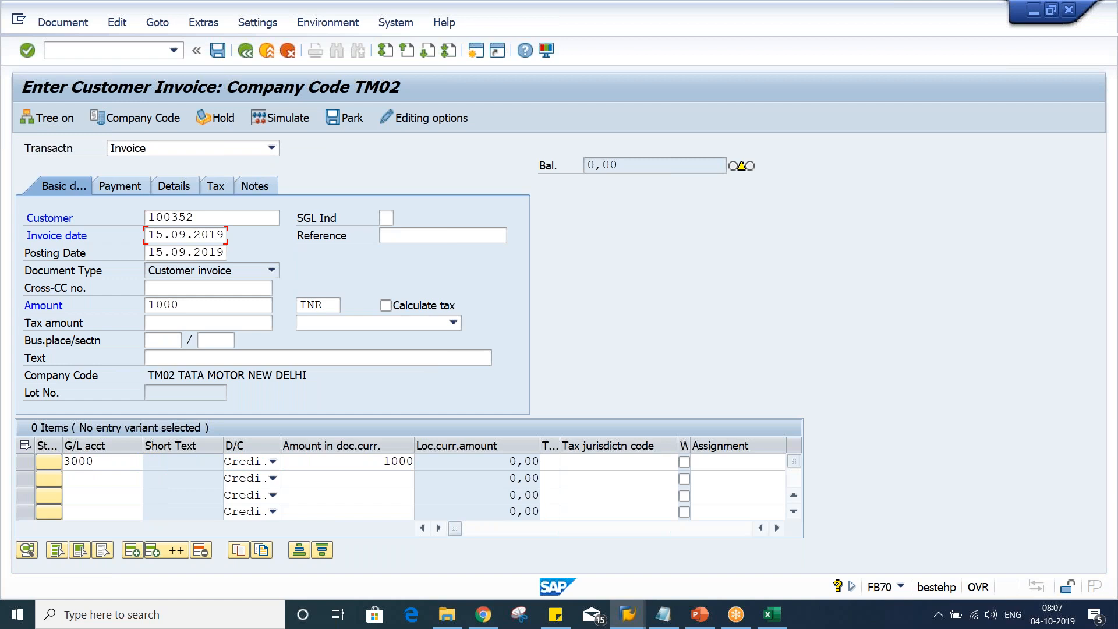
Validate the invoice entries and review the payment terms and baseline date of the invoice
key("Return")
key("Return")
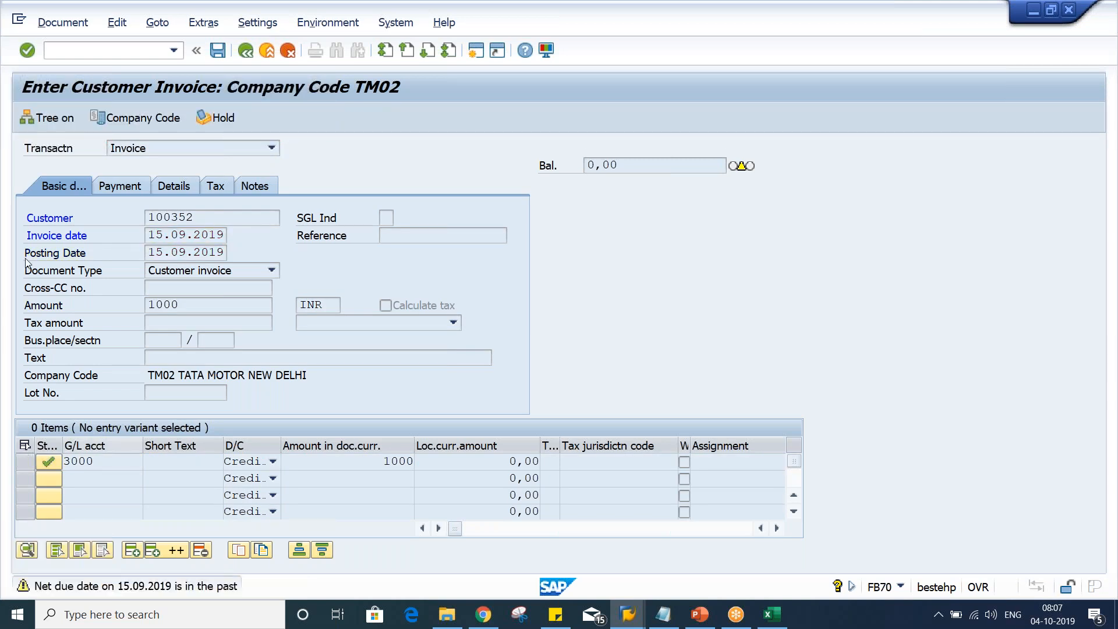
left_click(119, 186)
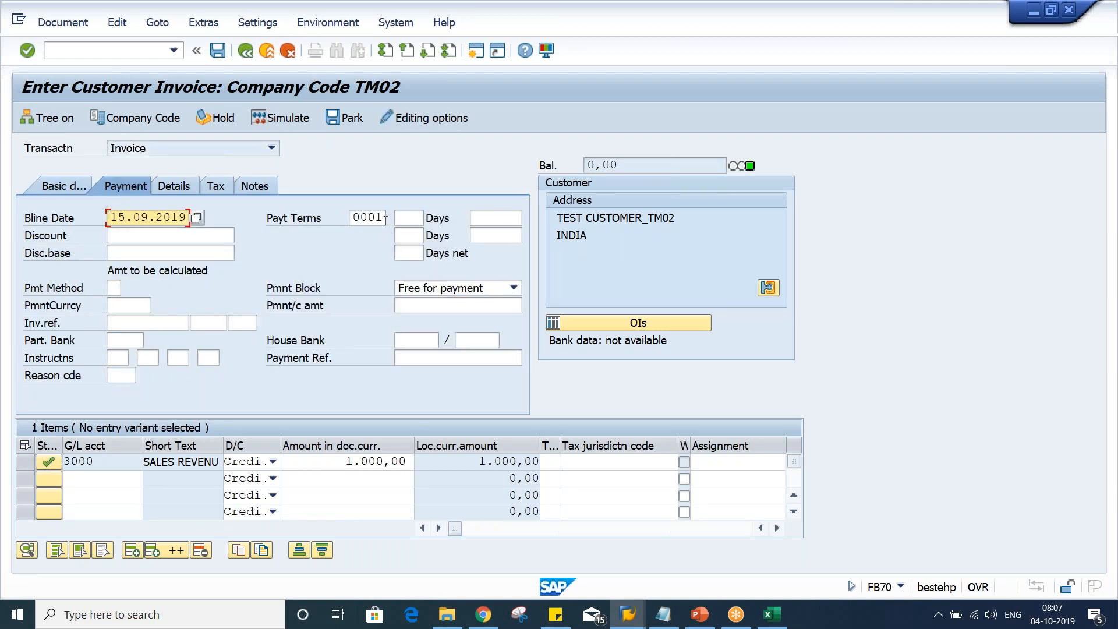
double_click(367, 217)
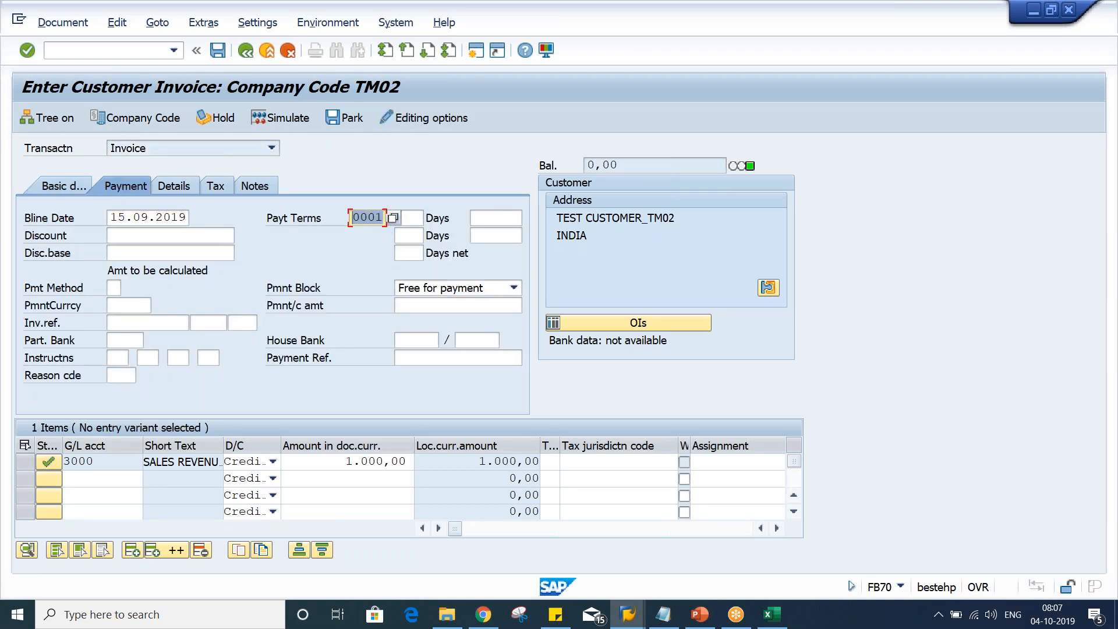
left_click(75, 182)
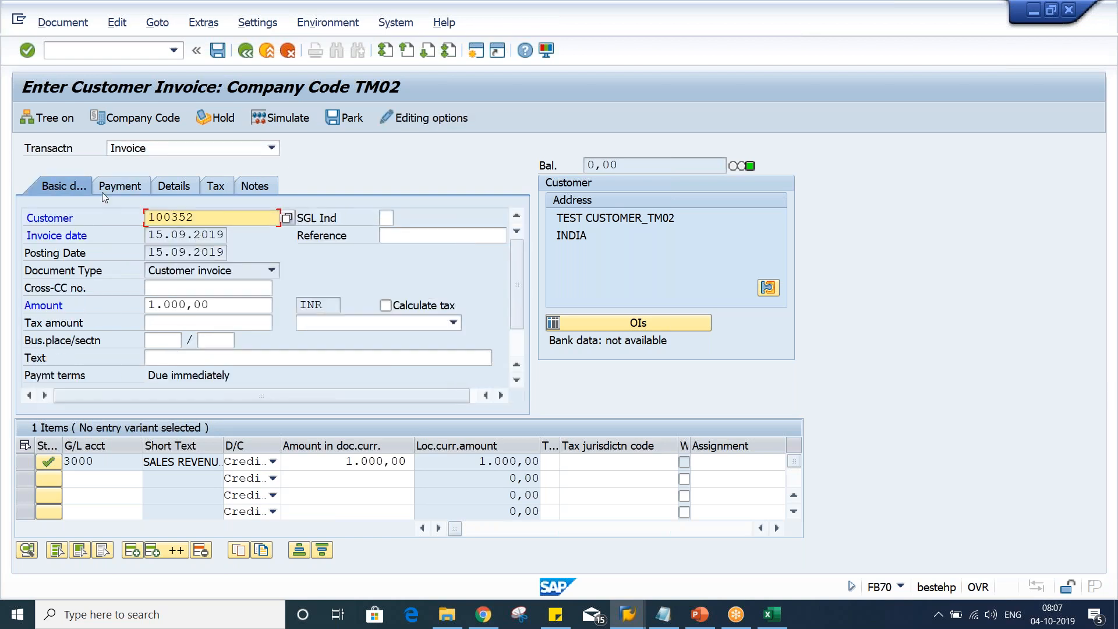
double_click(153, 234)
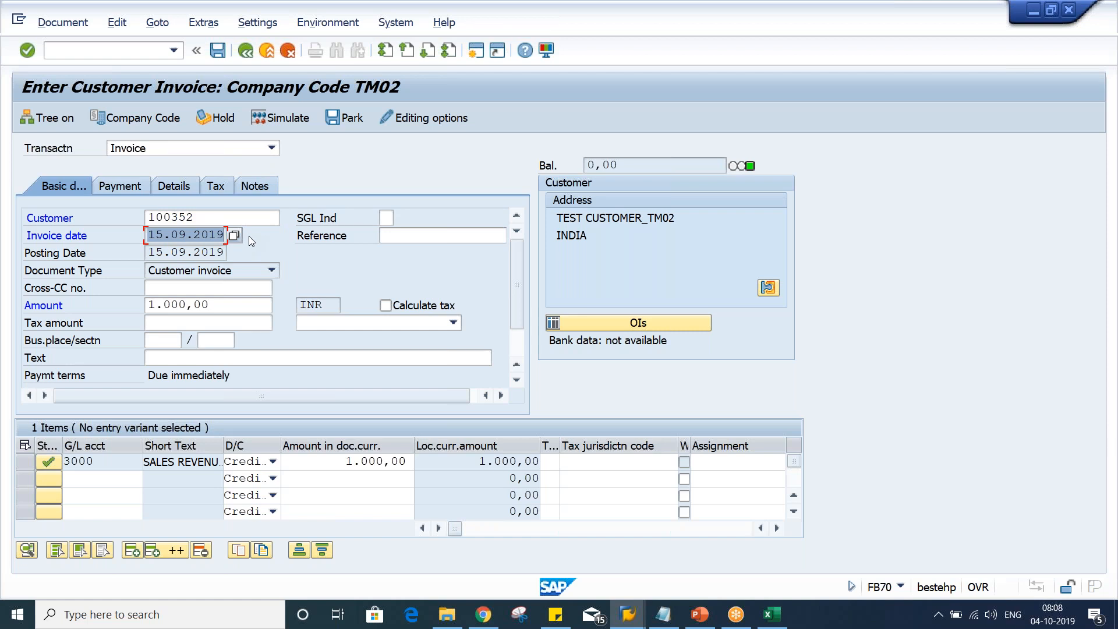
Simulate the customer invoice and post it
left_click(283, 117)
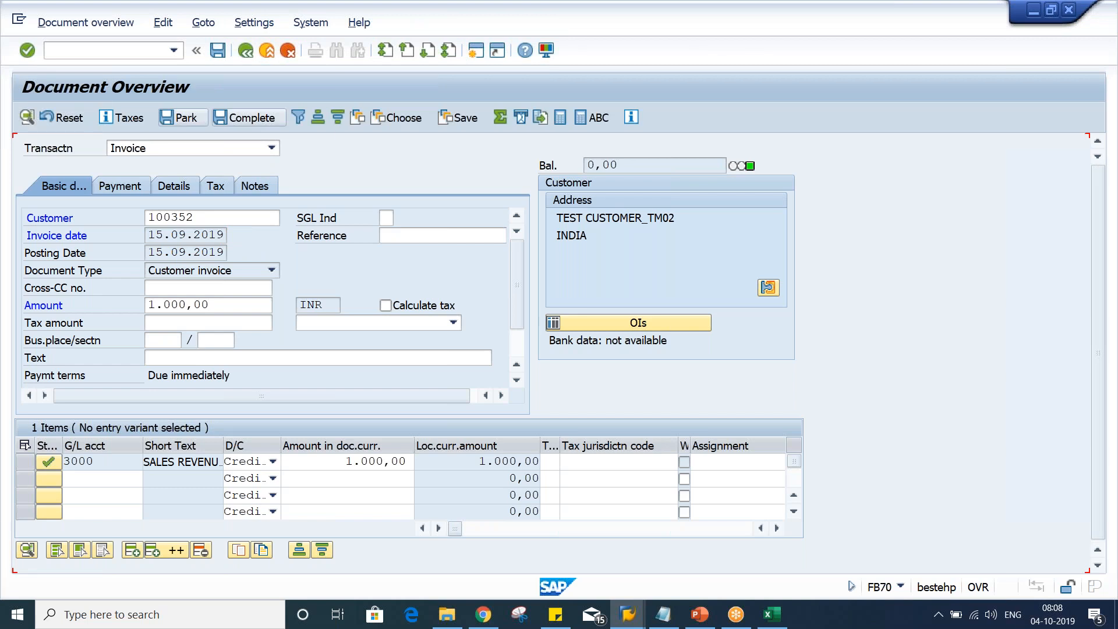
left_click(219, 57)
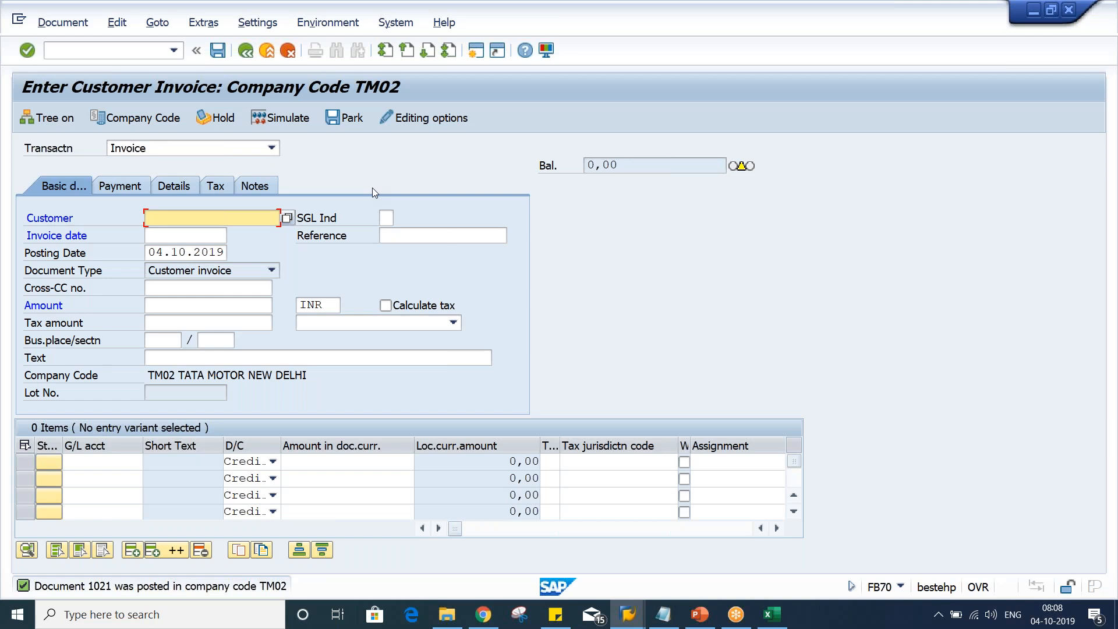
Open the customer line item display to check the posted invoice for the test customer
left_click(475, 54)
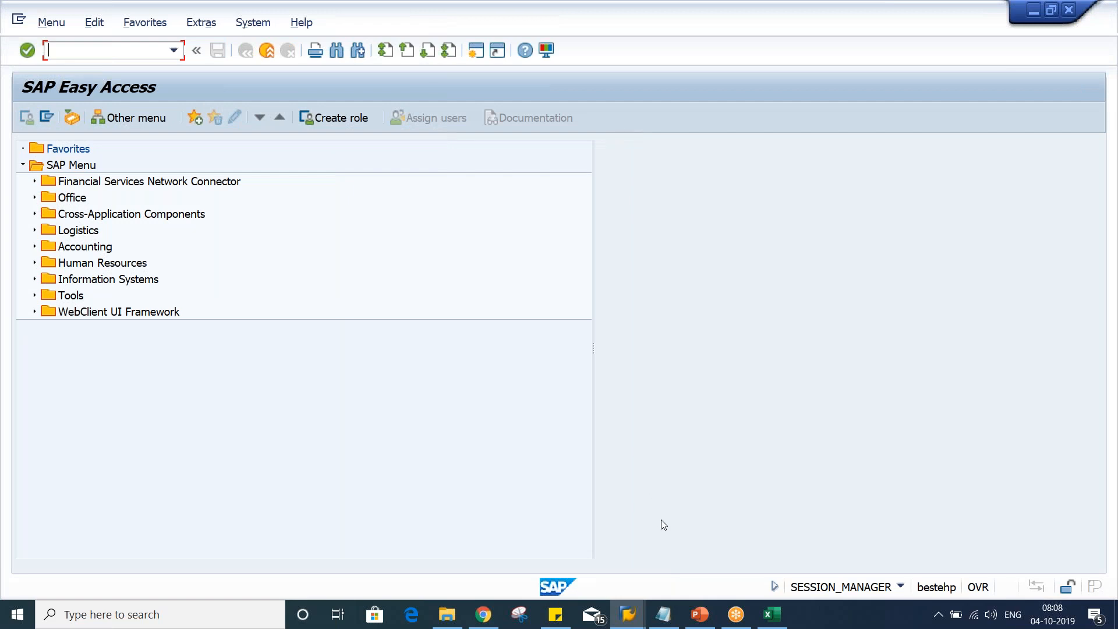
left_click(641, 626)
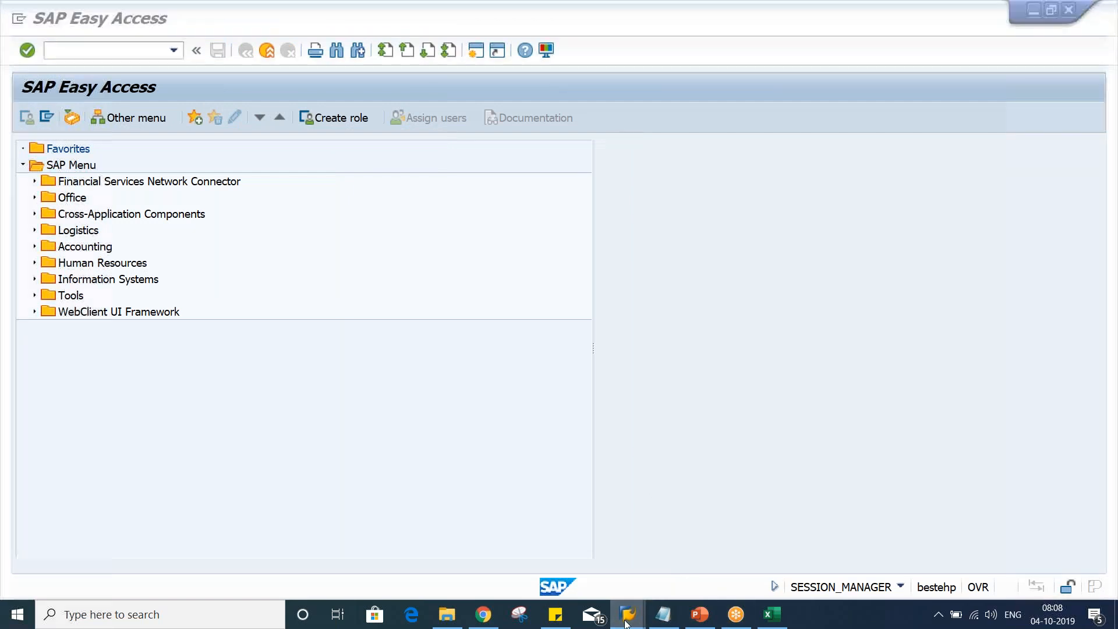
left_click(550, 558)
left_click(25, 117)
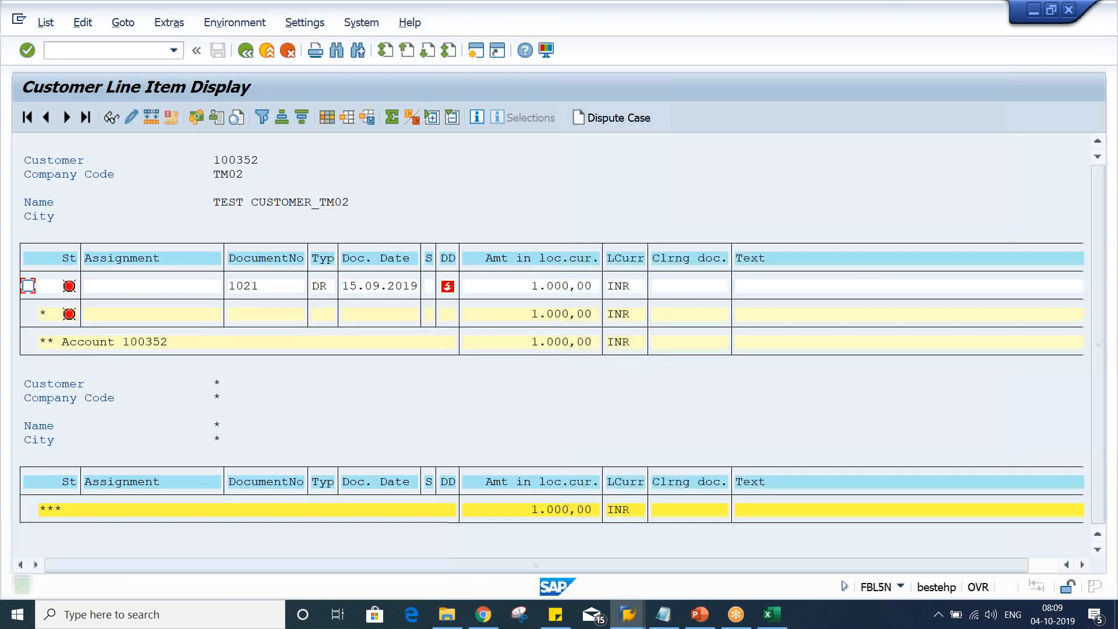
mouse_move(448, 291)
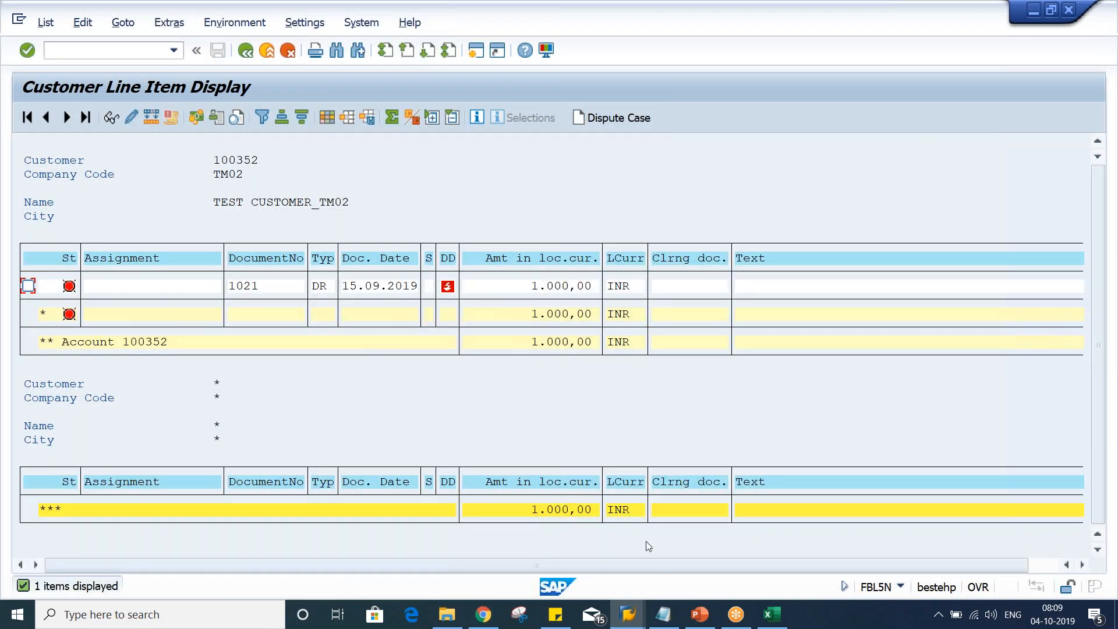
Start transaction FBMP to maintain dunning procedures
left_click(620, 622)
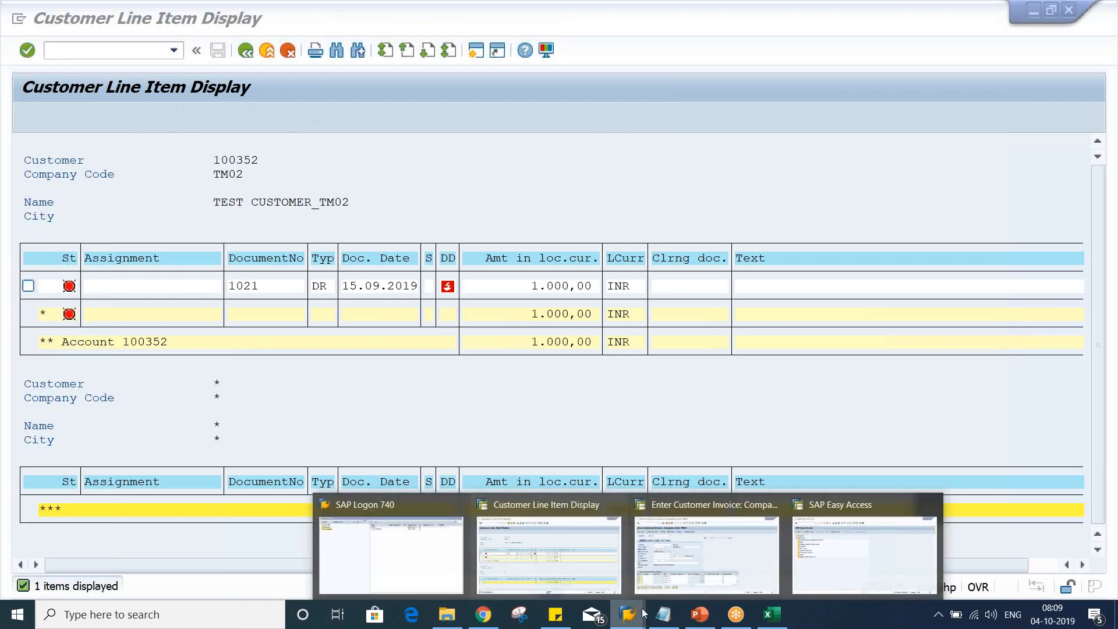
left_click(865, 559)
left_click(97, 52)
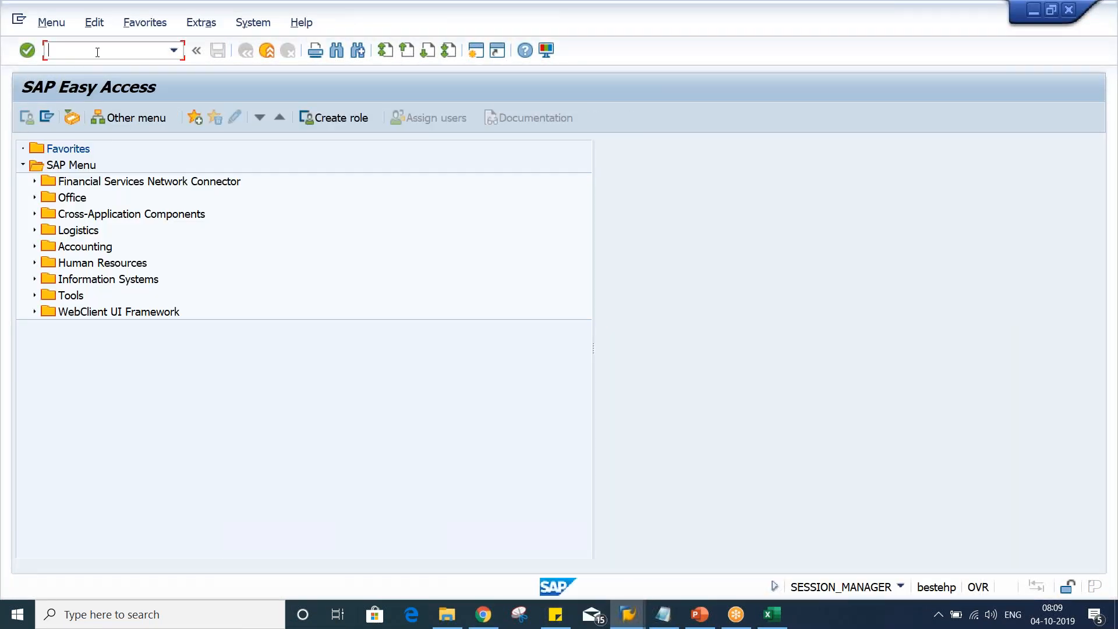
type("FBMP")
key("Return")
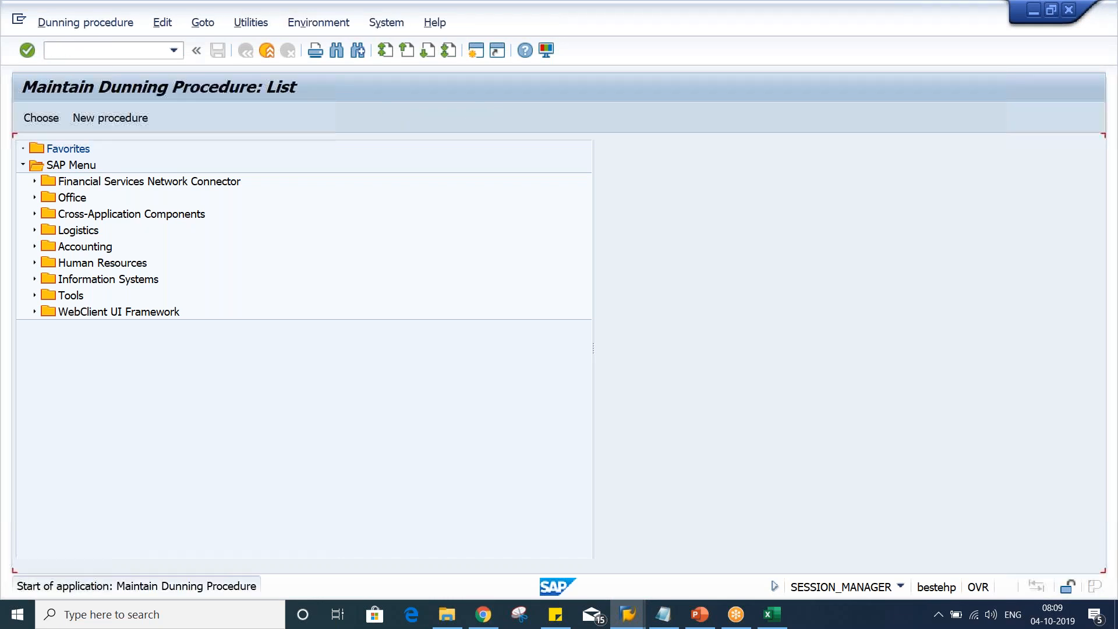
Create a new dunning procedure TM02 named TATA MOTOR DP_TM02
left_click(115, 120)
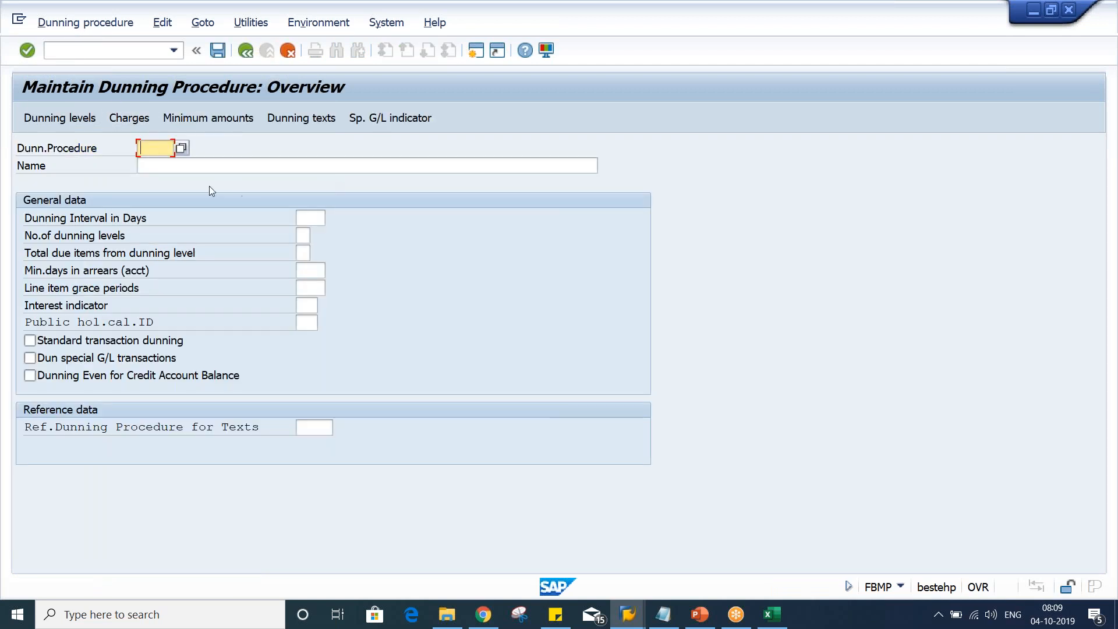
type("TM02")
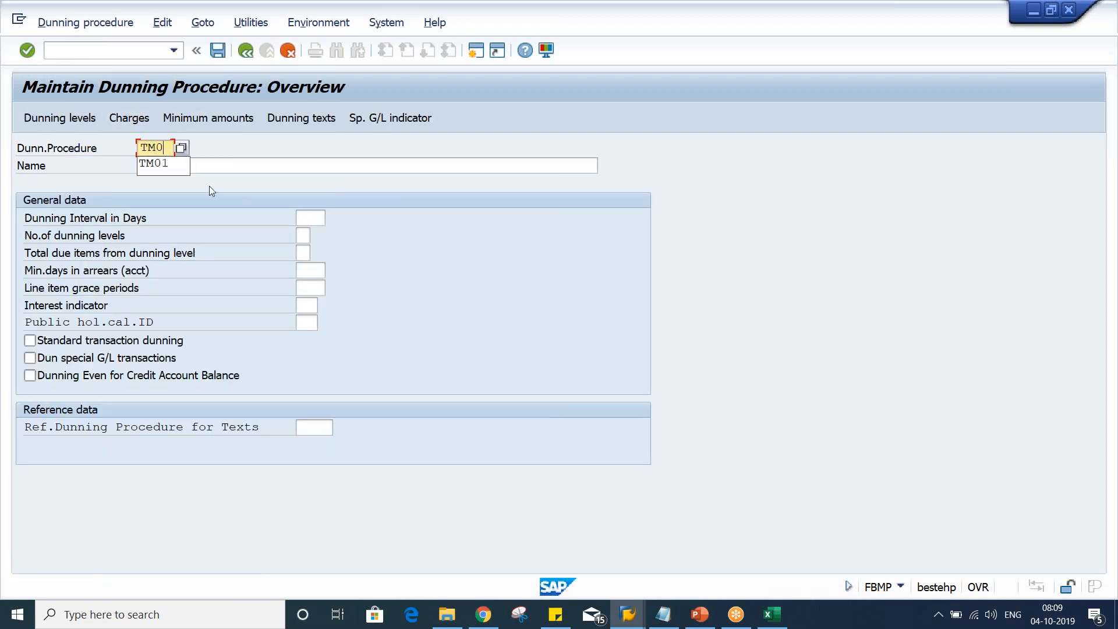
key("Tab")
type("TATA")
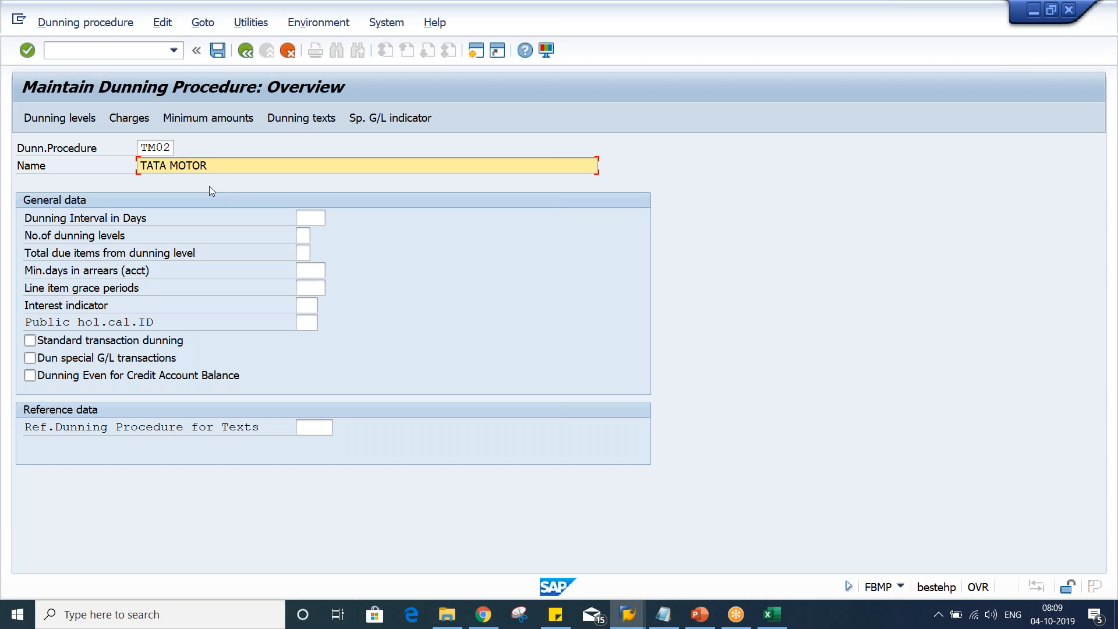
type("MOTOR DP_TM02")
Set the dunning interval to 10 days and the number of dunning levels to 3
left_click(311, 224)
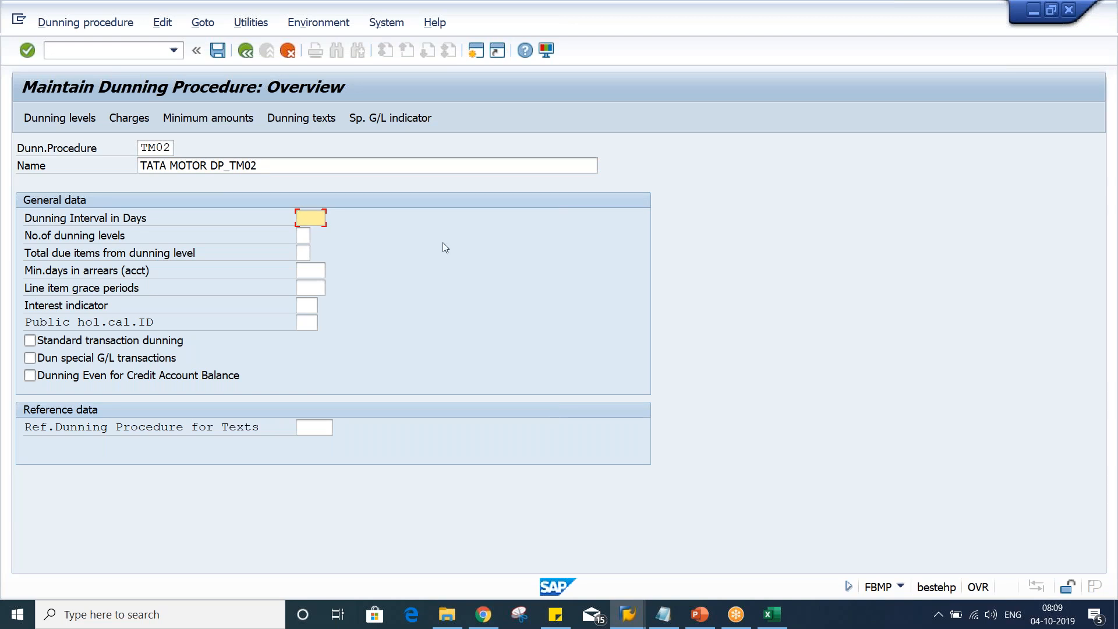
type("10")
key("Tab")
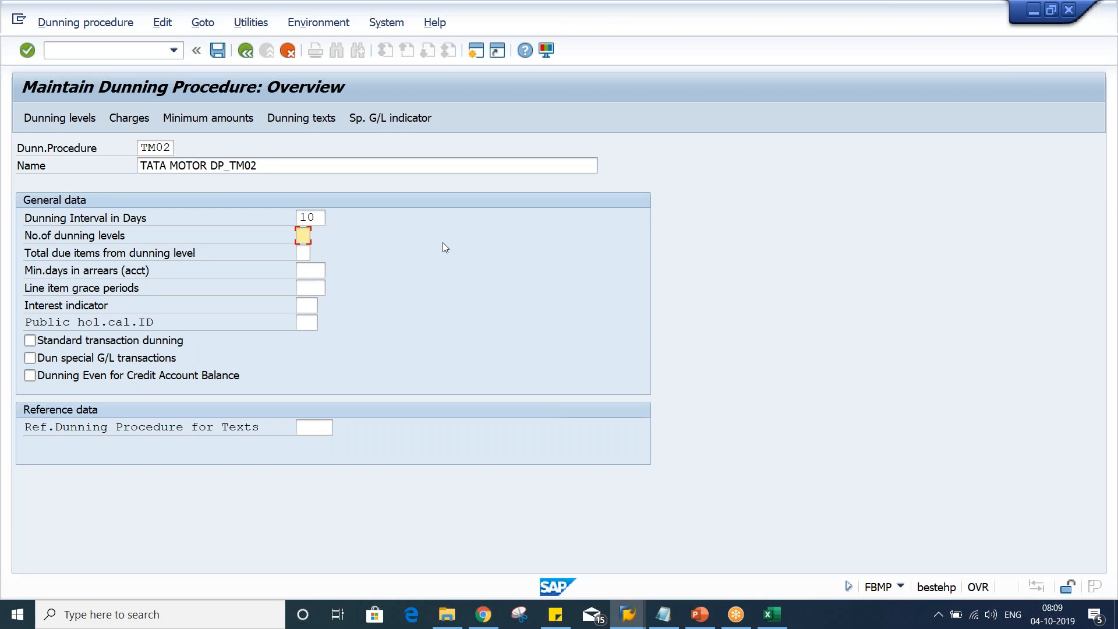
type("3")
key("BackSpace")
type("1")
key("BackSpace")
type("9")
key("BackSpace")
type("3")
key("Tab")
key("Tab")
key("Tab")
key("Tab")
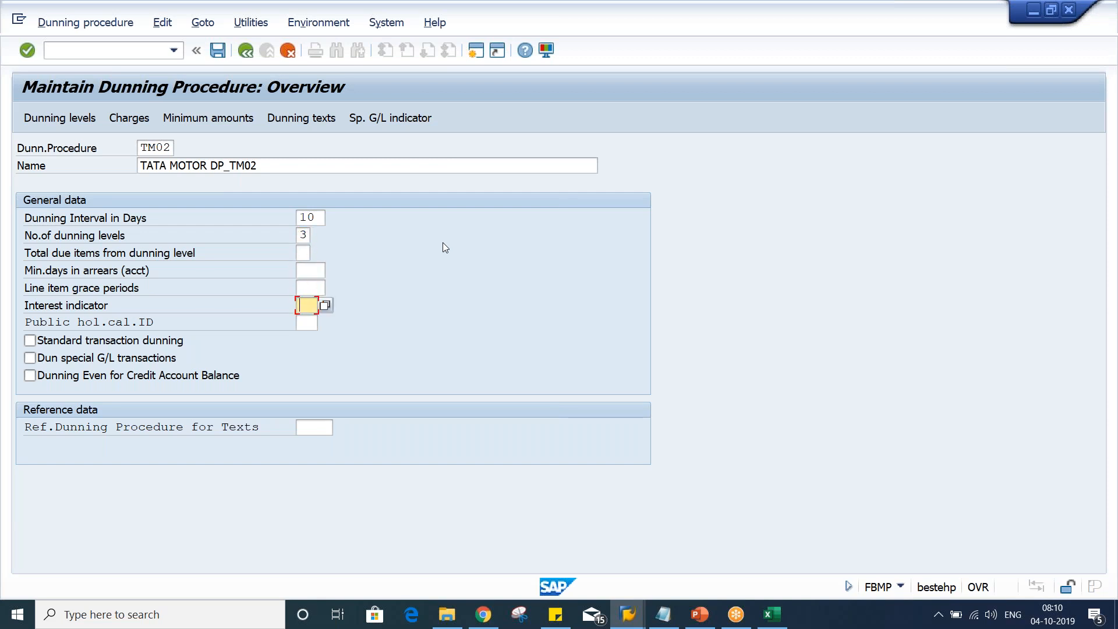
Set the line item grace periods to 5 and the public holiday calendar ID to 01
key("shift+Tab")
type("5")
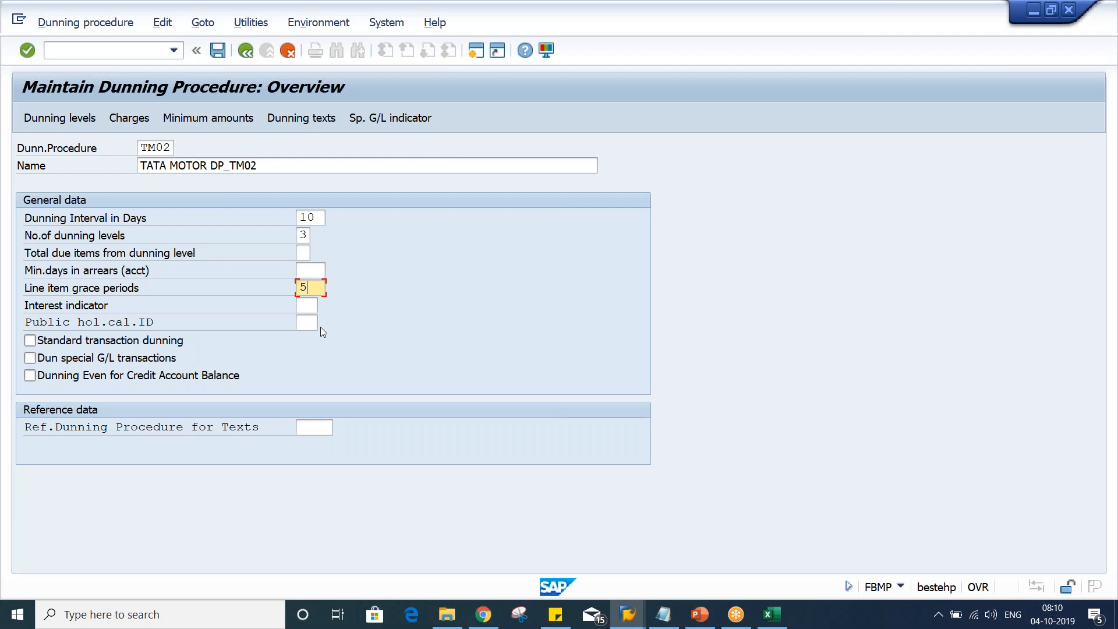
left_click(305, 308)
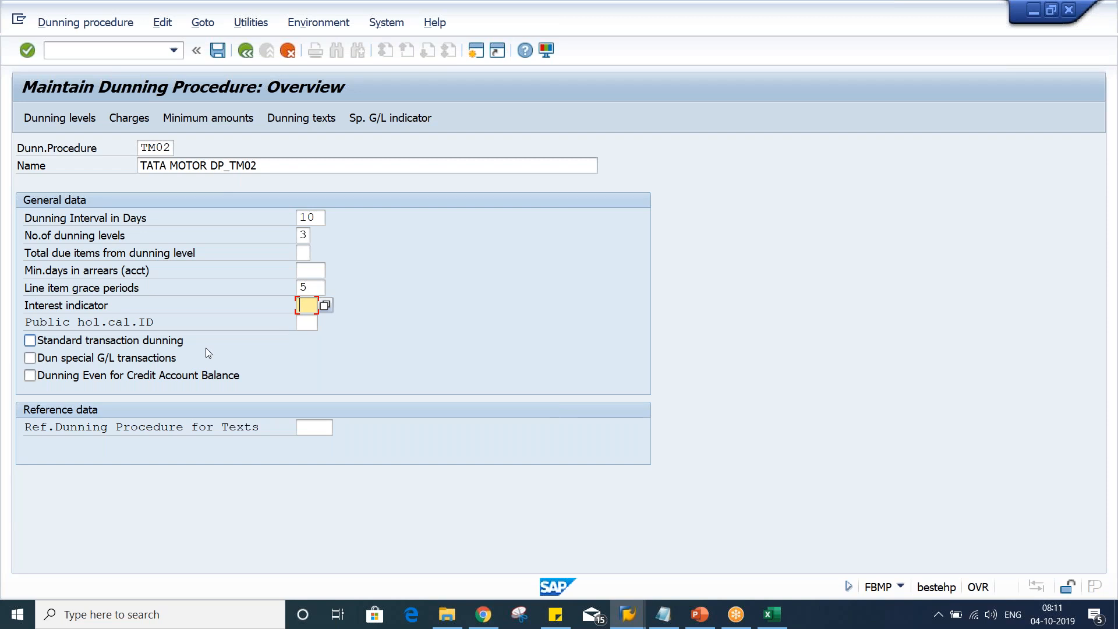
key("Tab")
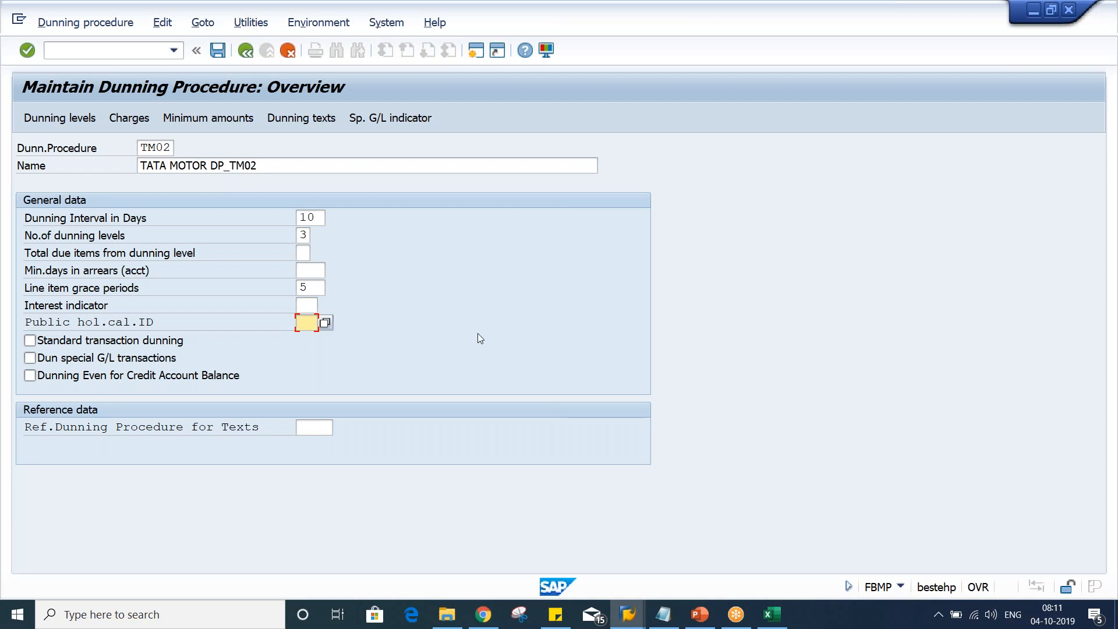
type("01")
Switch to the Excel sheet to review the TATA MOTOR dunning level plan, then return
mouse_move(778, 624)
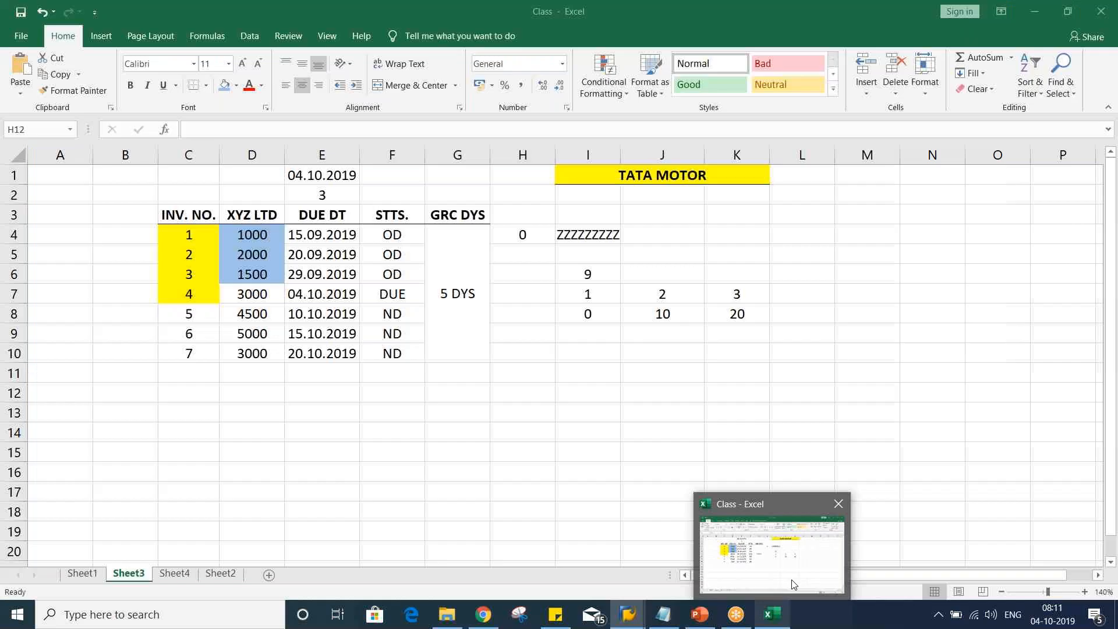
left_click(793, 584)
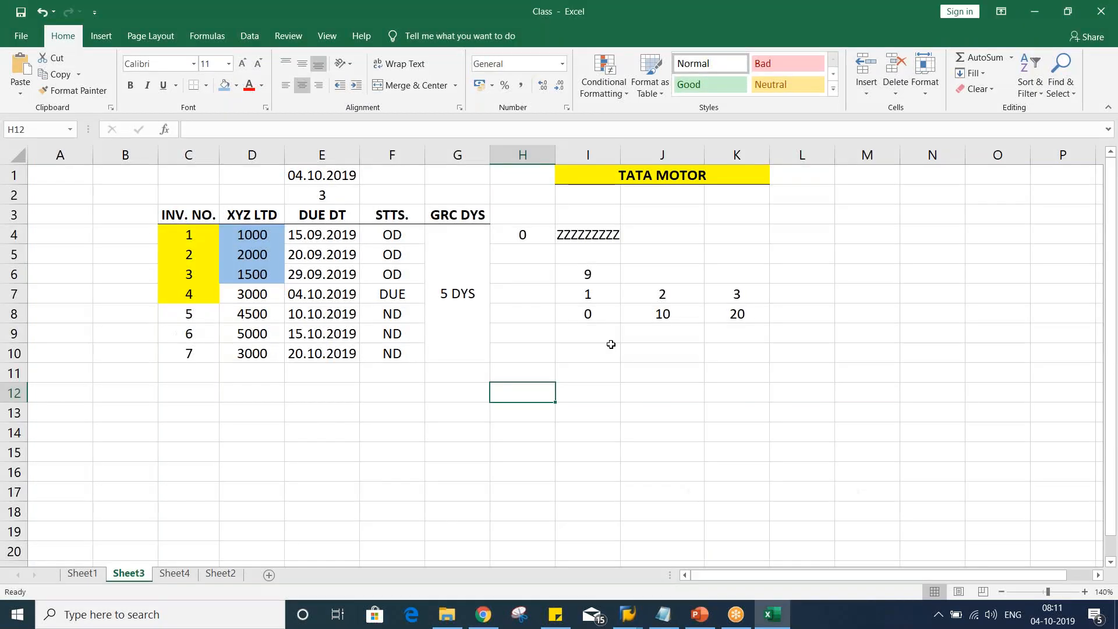
left_click(606, 337)
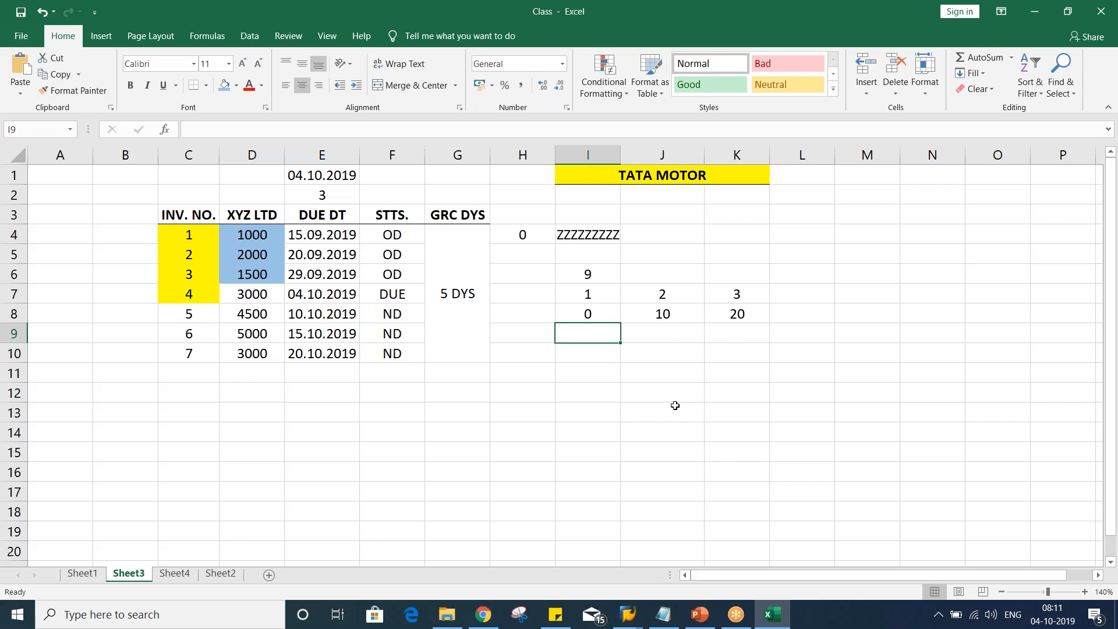
key("alt+Tab")
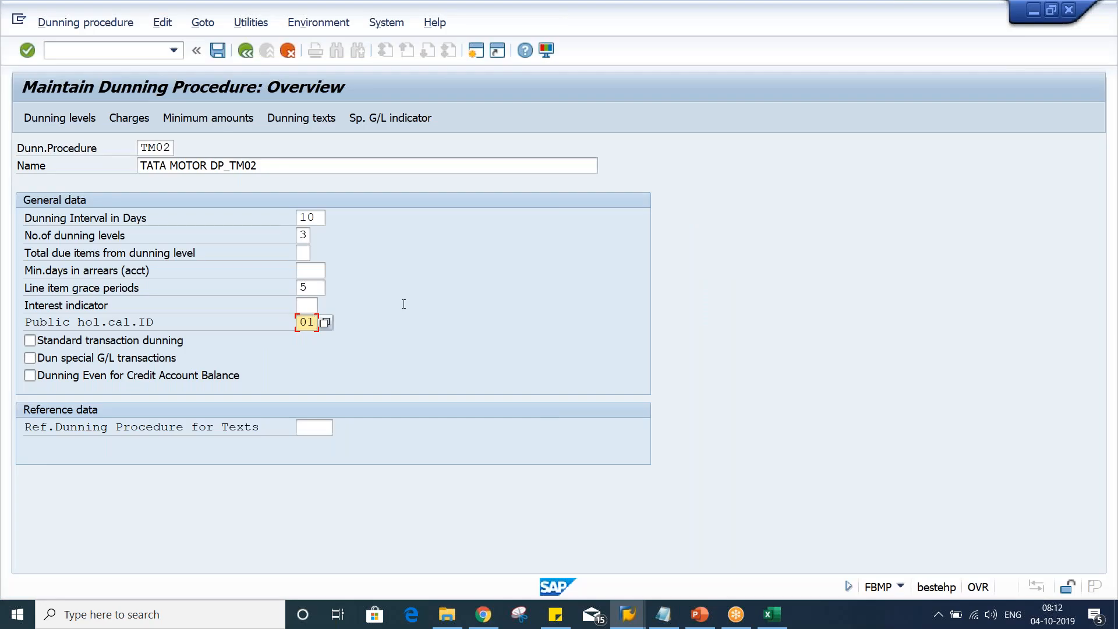
Enable standard transaction dunning and confirm the general data
left_click(108, 342)
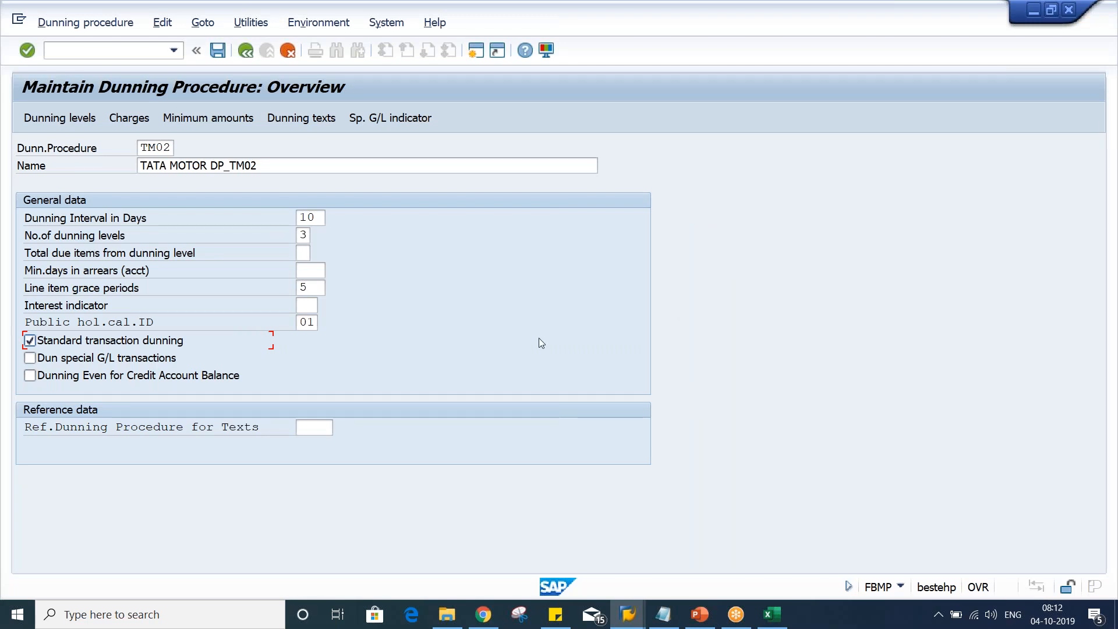
key("Return")
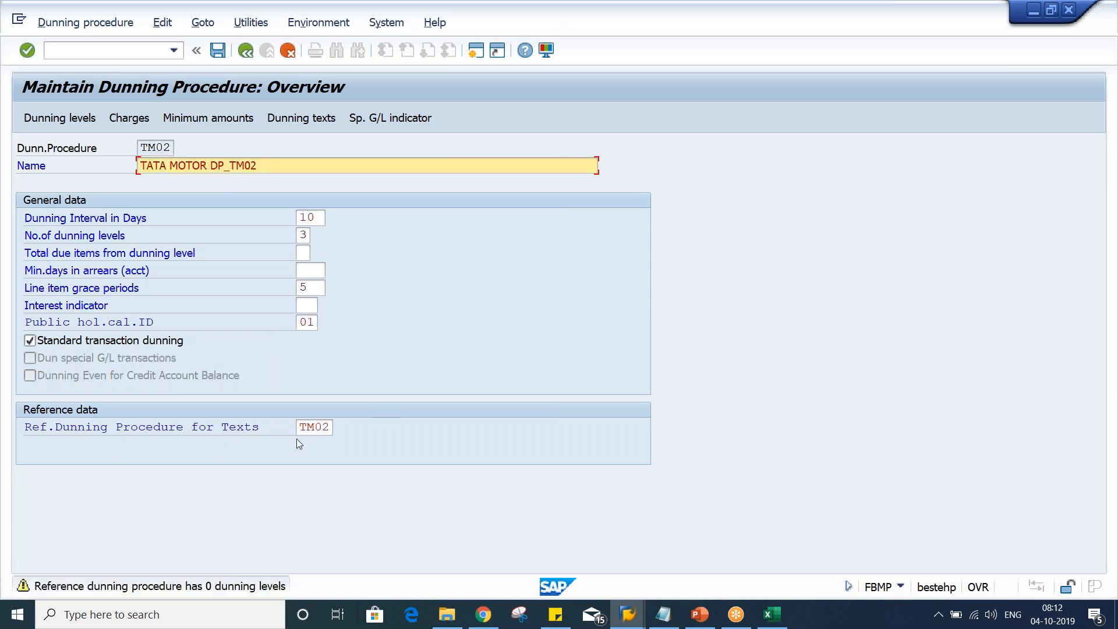
Accept TM02 as the reference dunning procedure for texts
left_click_drag(301, 426, 390, 428)
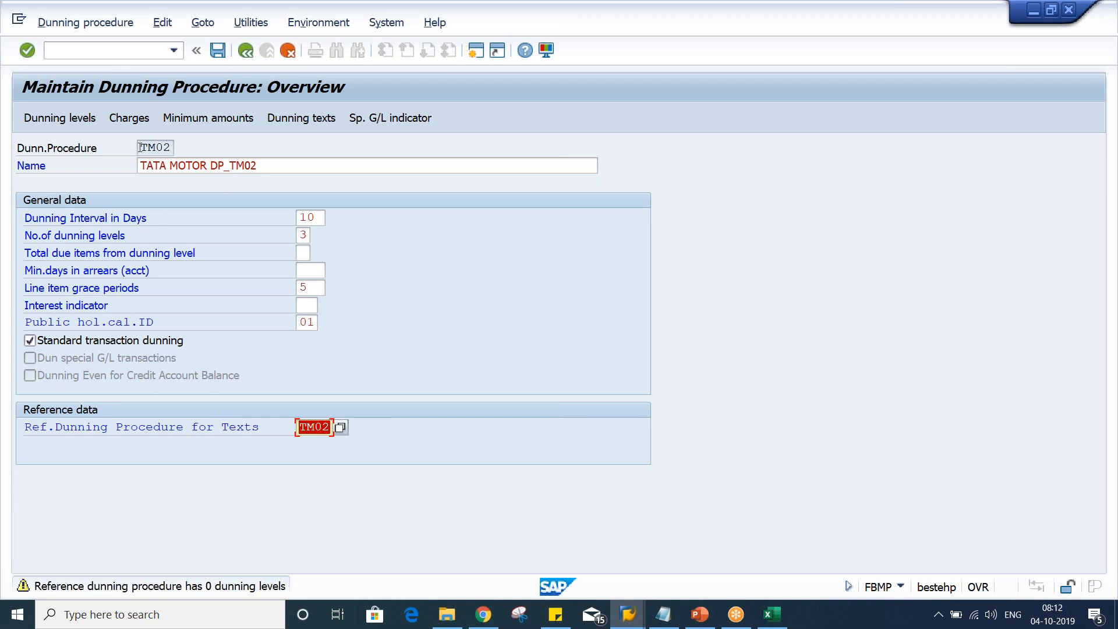
left_click_drag(140, 146, 274, 151)
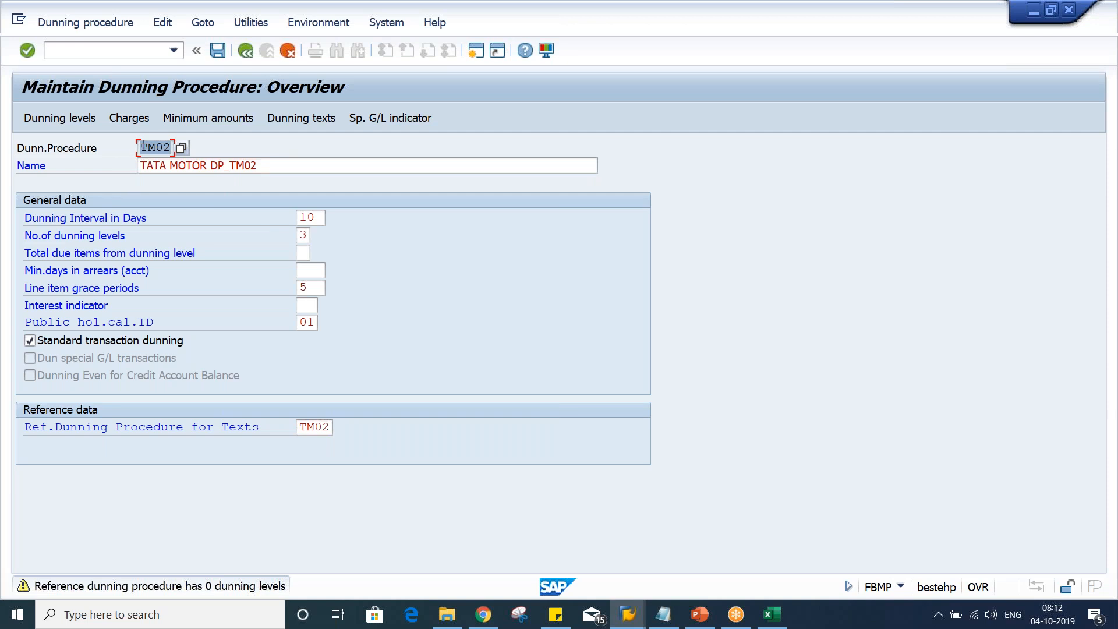
left_click_drag(299, 428, 391, 428)
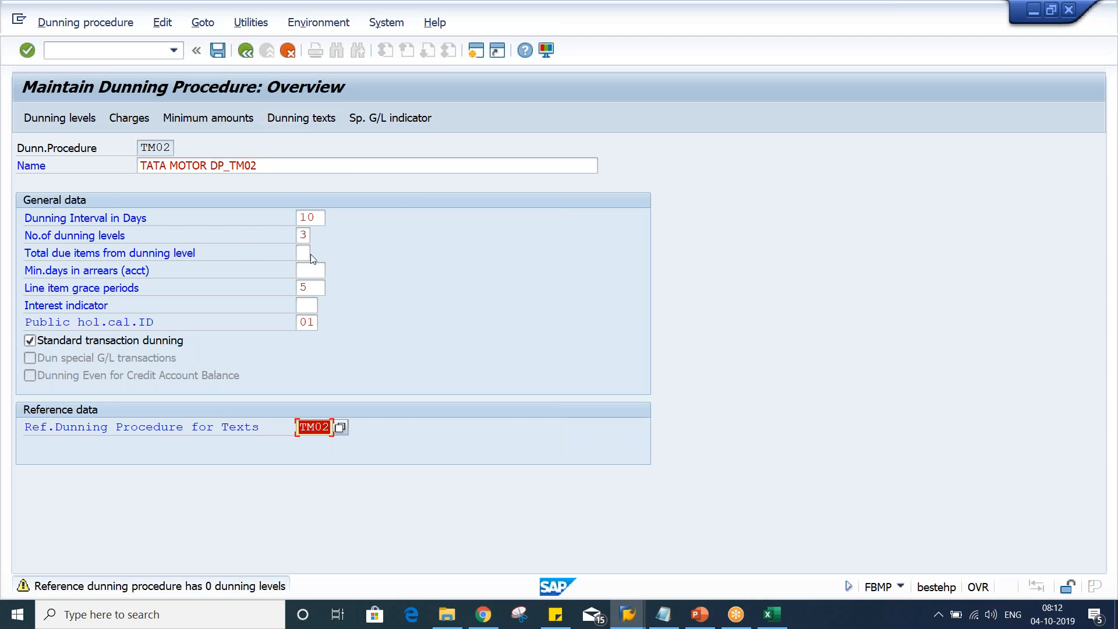
left_click(303, 429)
key("Return")
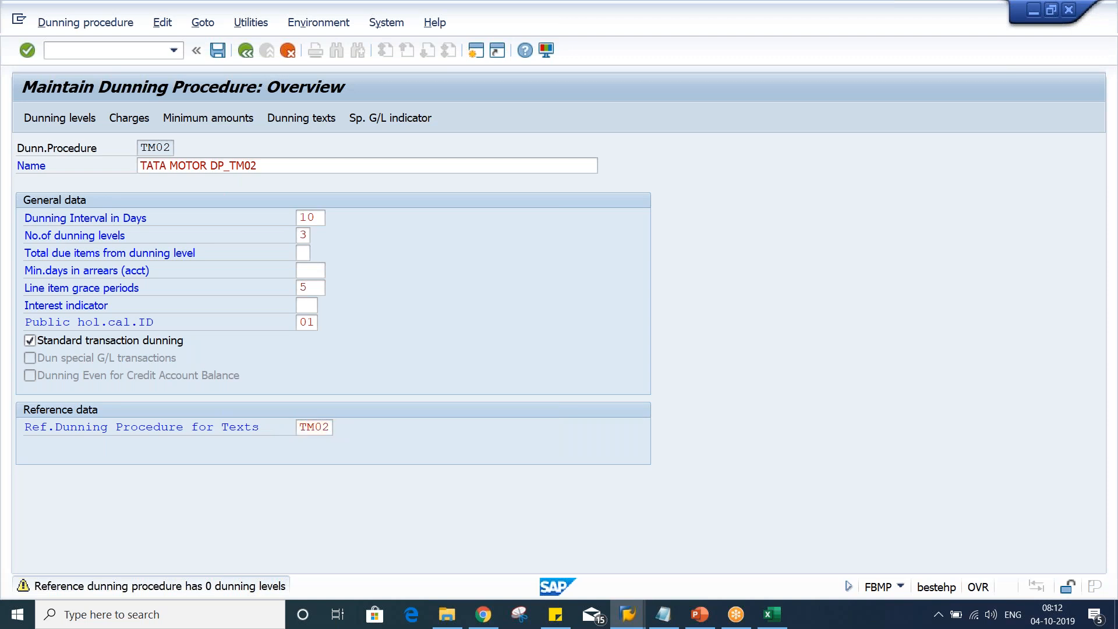
Open the dunning levels and review the days in arrears for each of the three levels
left_click(64, 117)
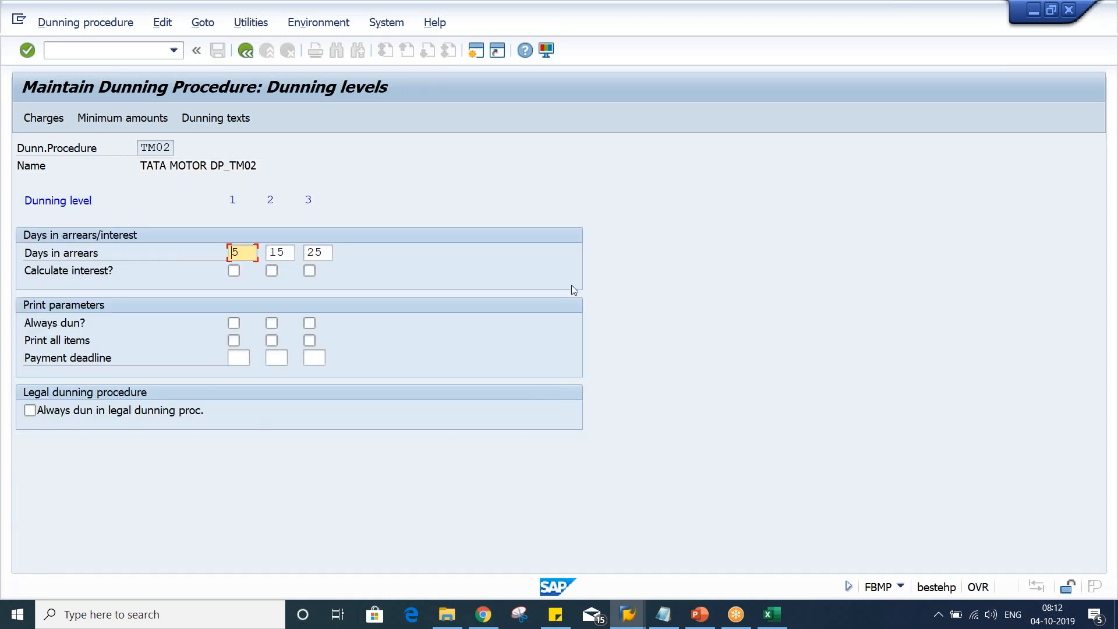
left_click(285, 253)
left_click(244, 252)
left_click(283, 254)
left_click(321, 253)
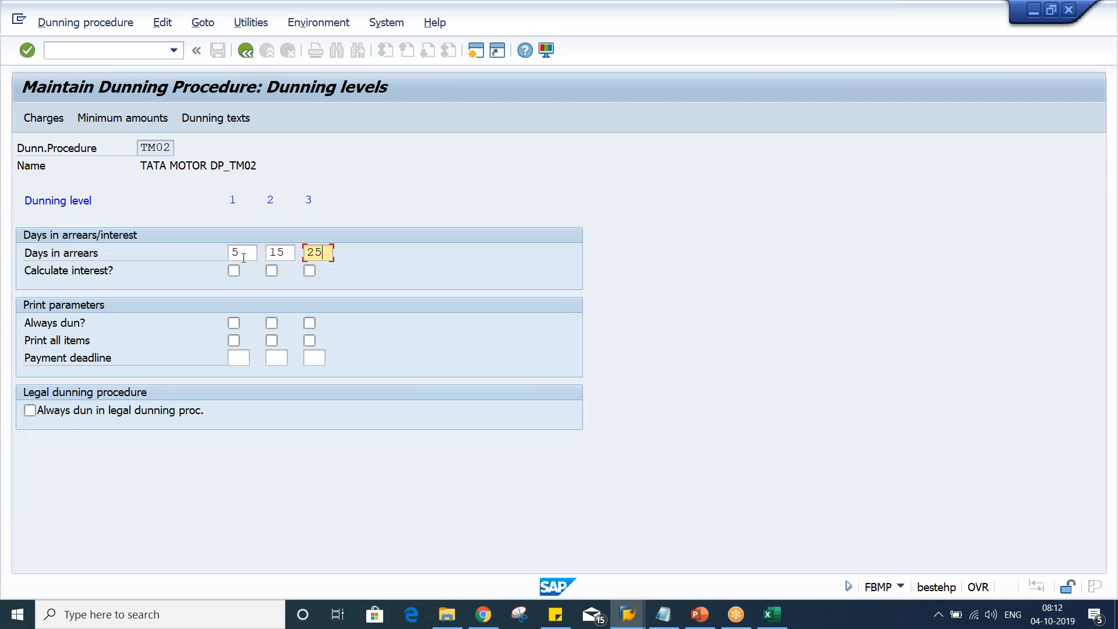
Switch to the Excel sheet and set the TATA MOTOR grace-days cell I6 to 10
left_click(243, 256)
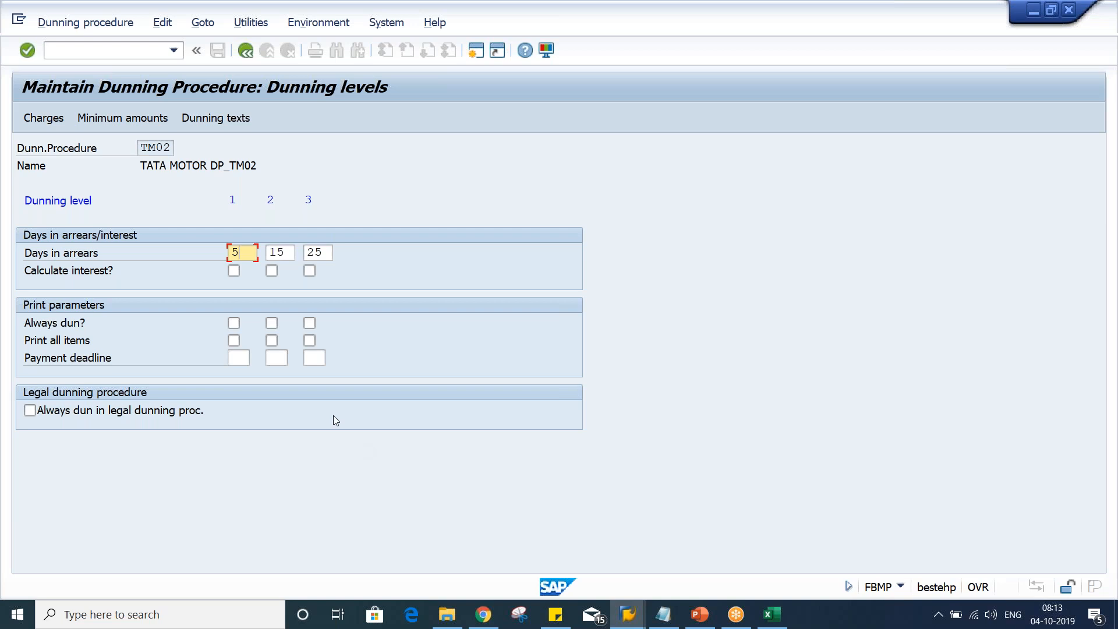
left_click(772, 614)
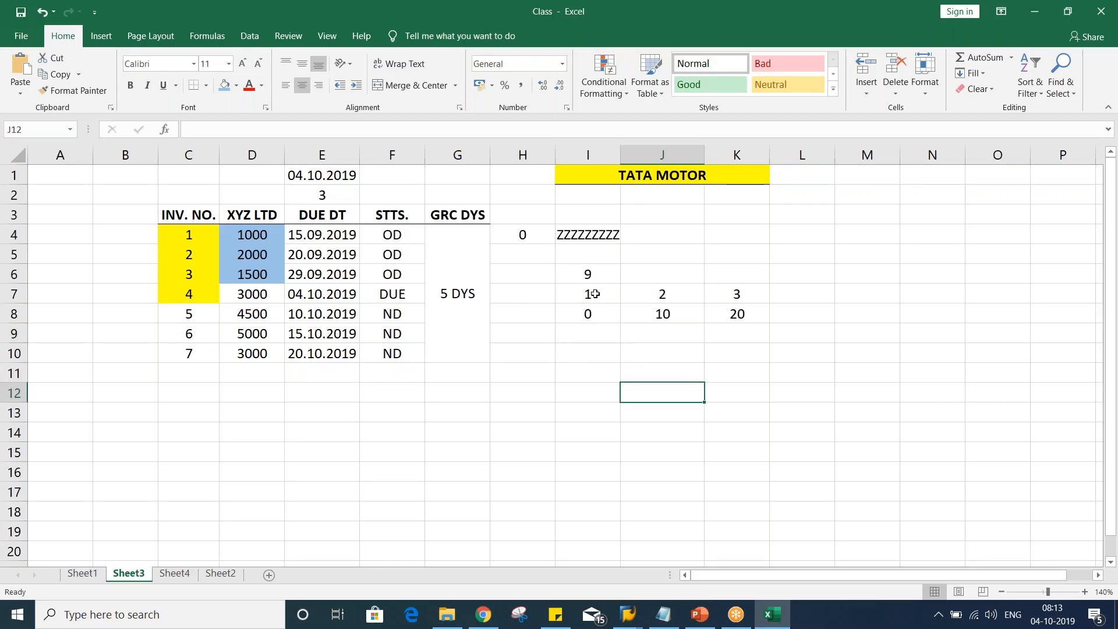
left_click(596, 272)
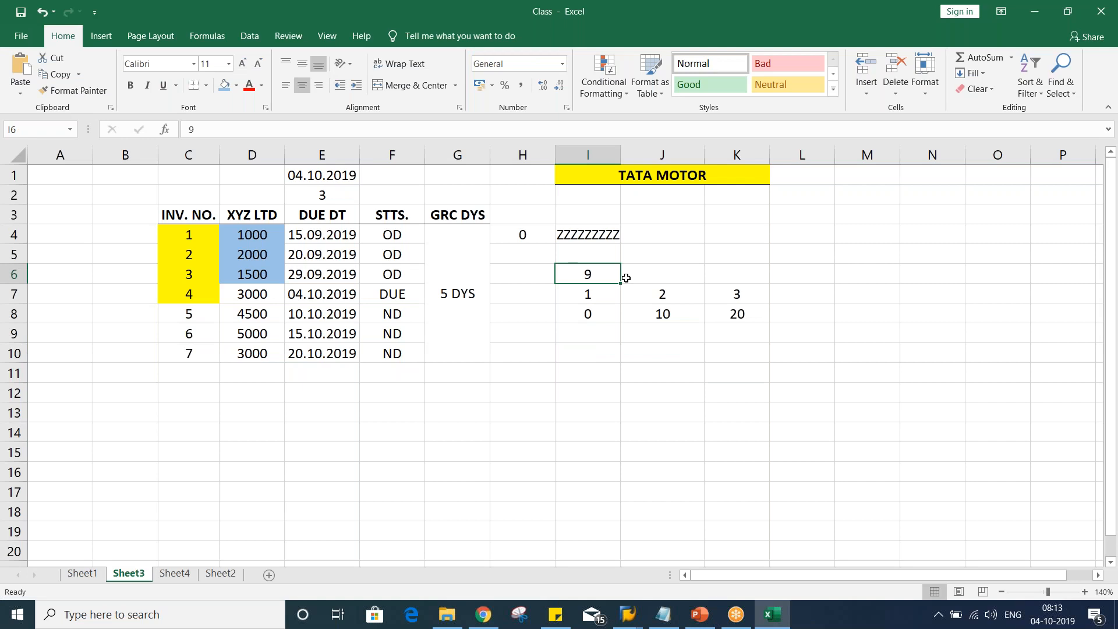
type("10")
key("Return")
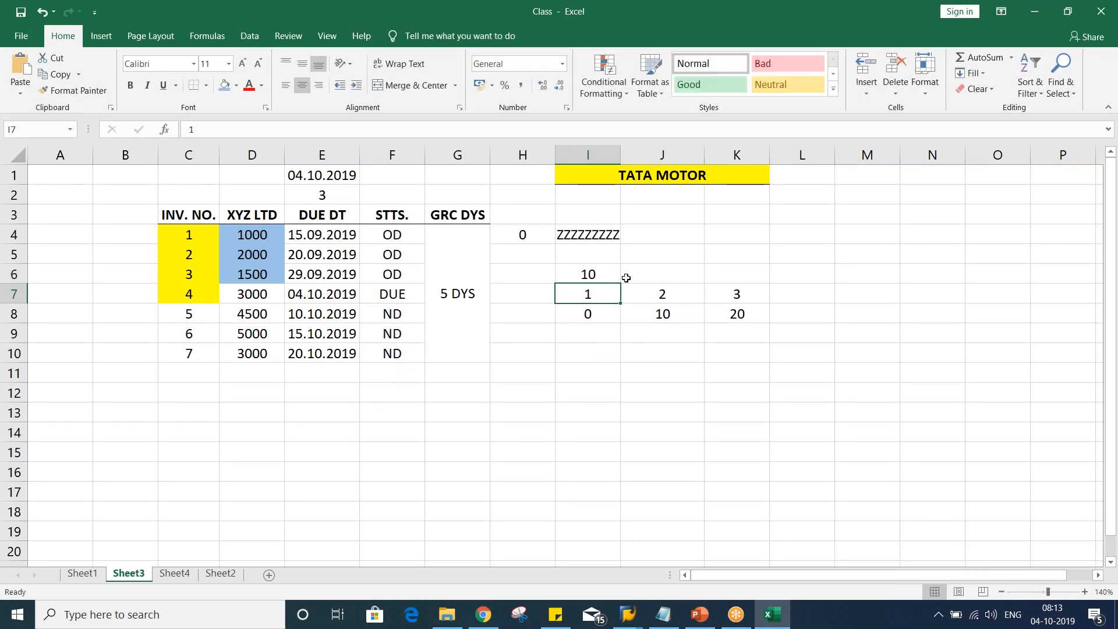
Enter 5+ in cell J6 next to the grace days value
left_click(587, 314)
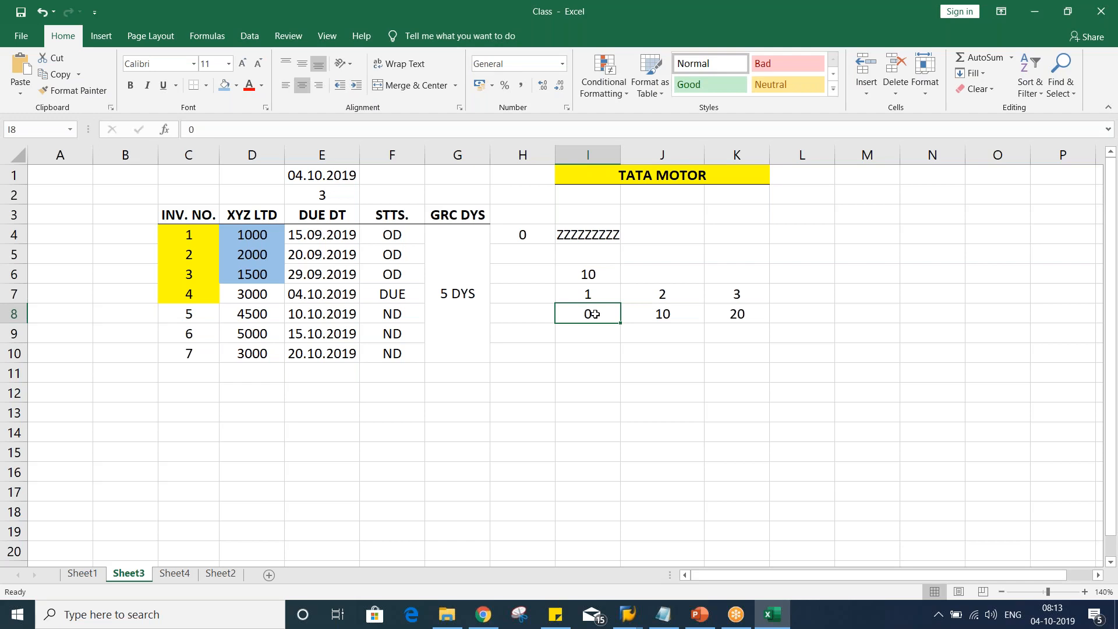
left_click(658, 313)
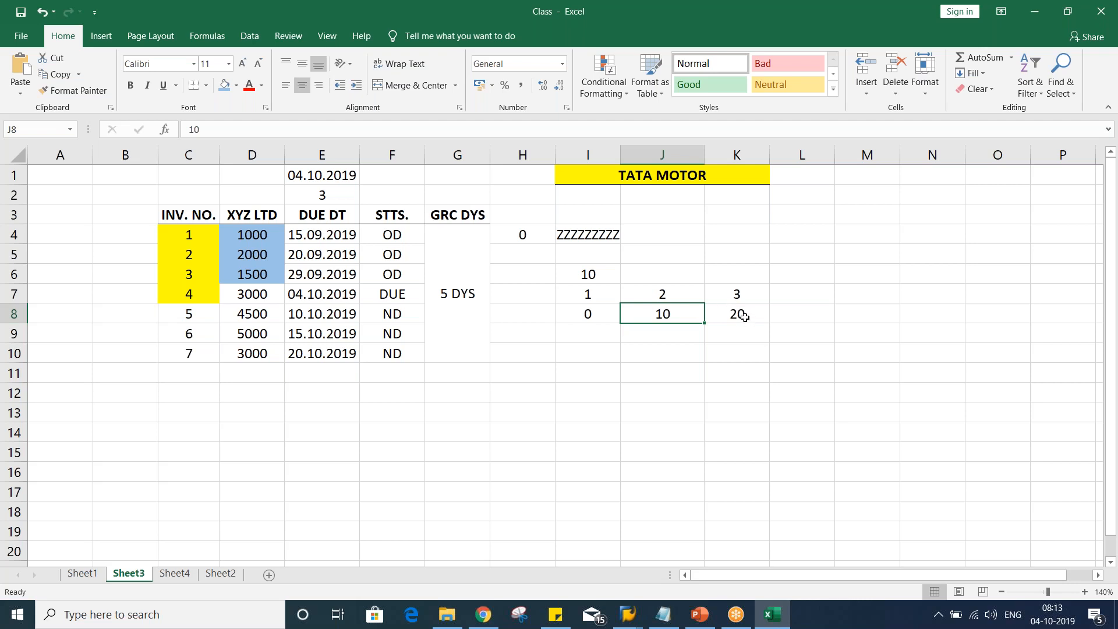
left_click(744, 316)
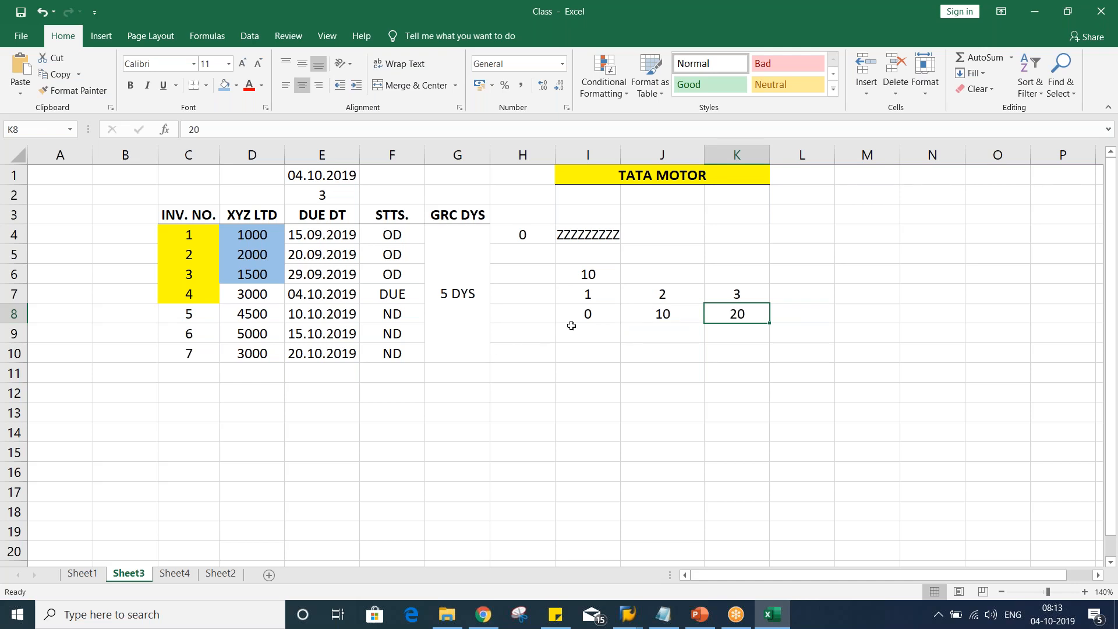
left_click(644, 269)
type("+5")
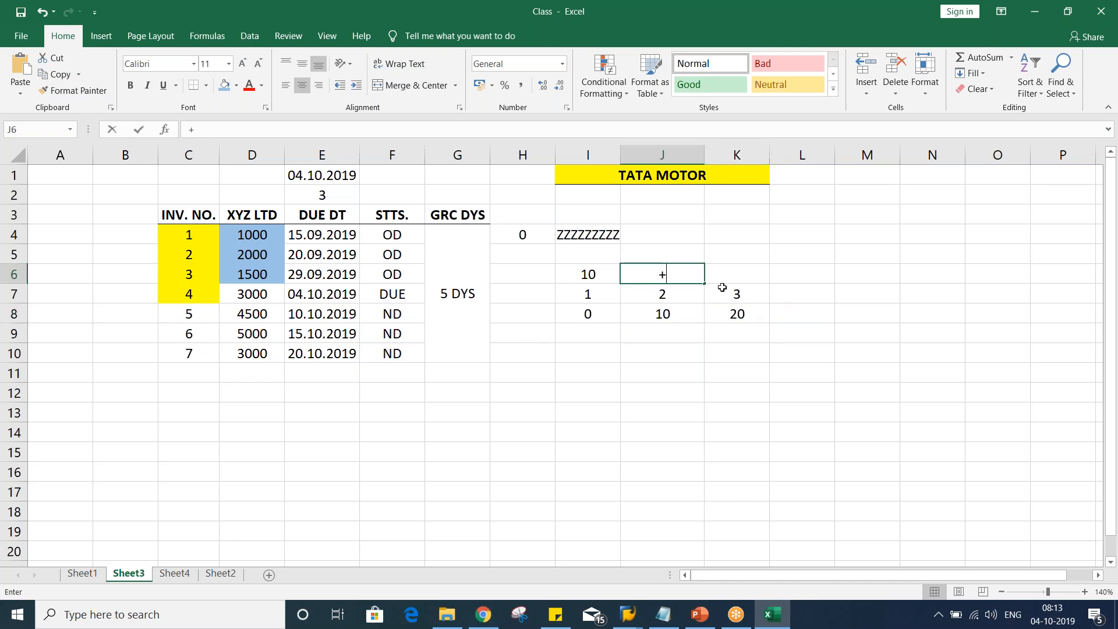
key("Return")
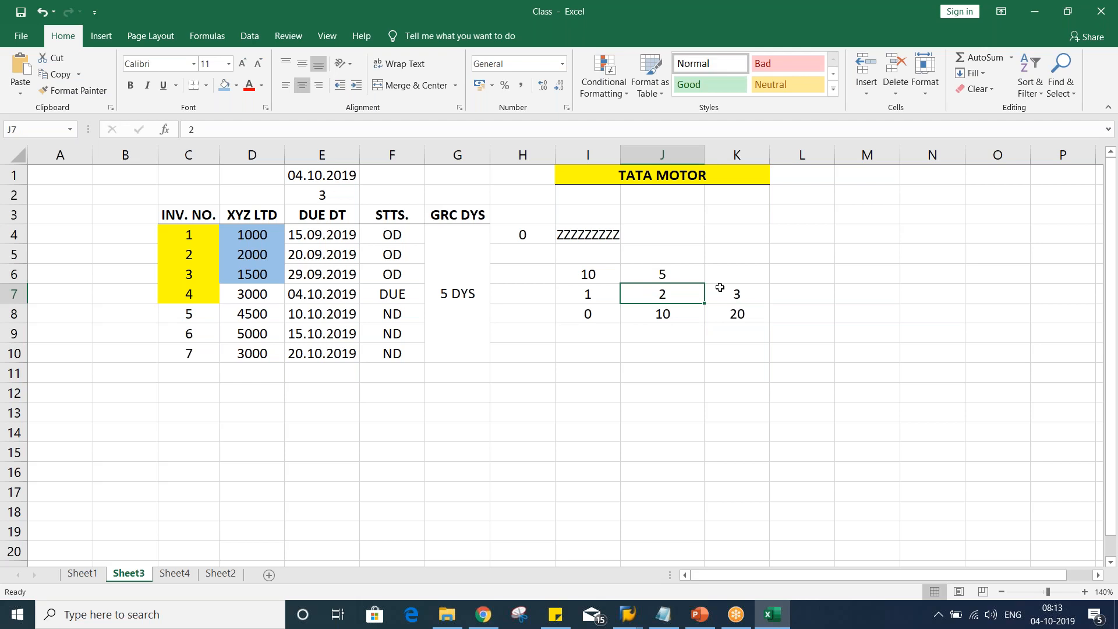
left_click(672, 271)
key("F2")
type("+")
key("Return")
Enter days in arrears 5, 15 and 25 in row 9 under dunning levels 1, 2 and 3
left_click(582, 297)
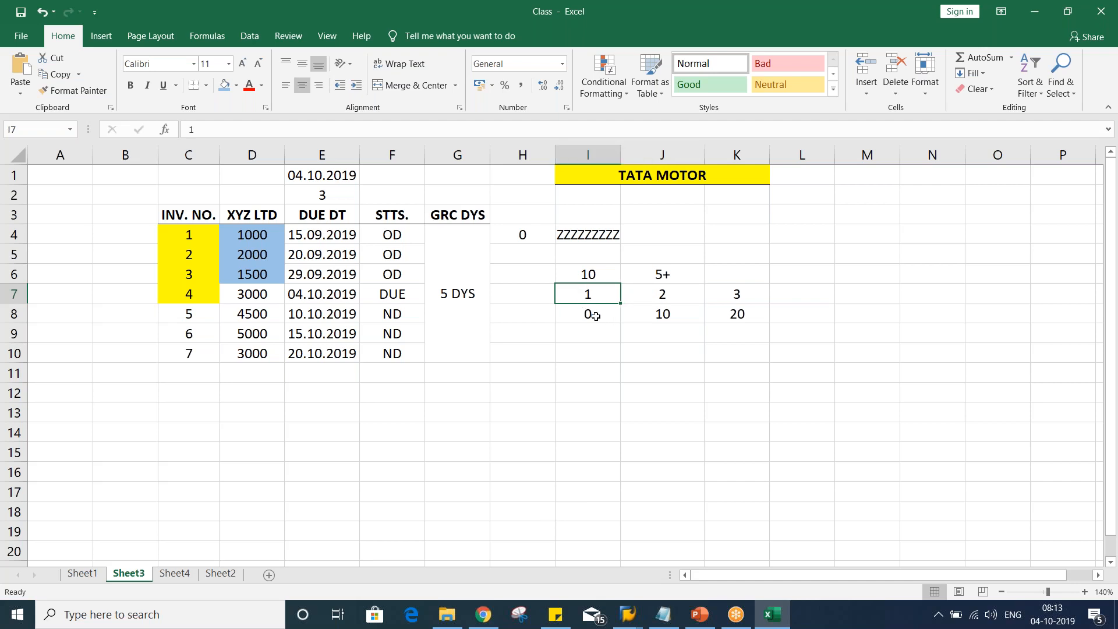
left_click(596, 316)
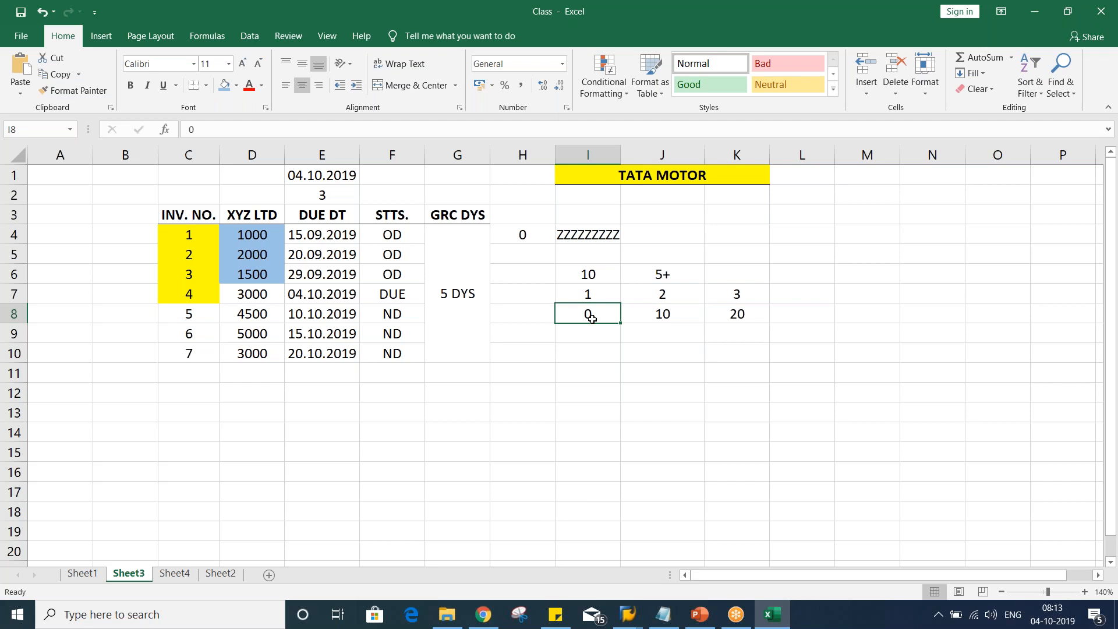
left_click(592, 335)
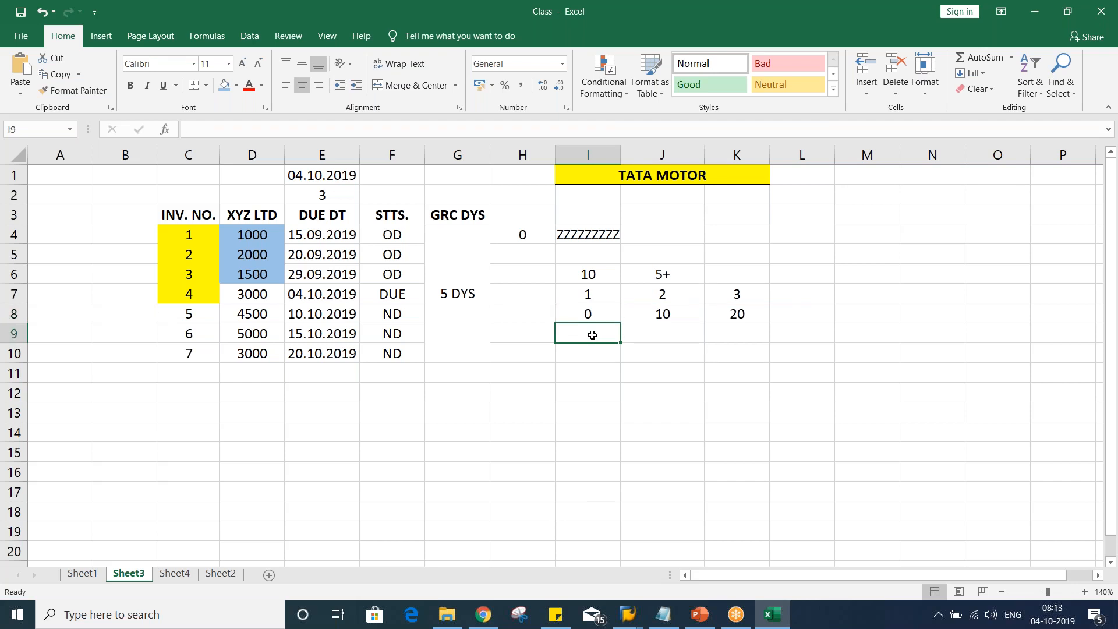
type("5")
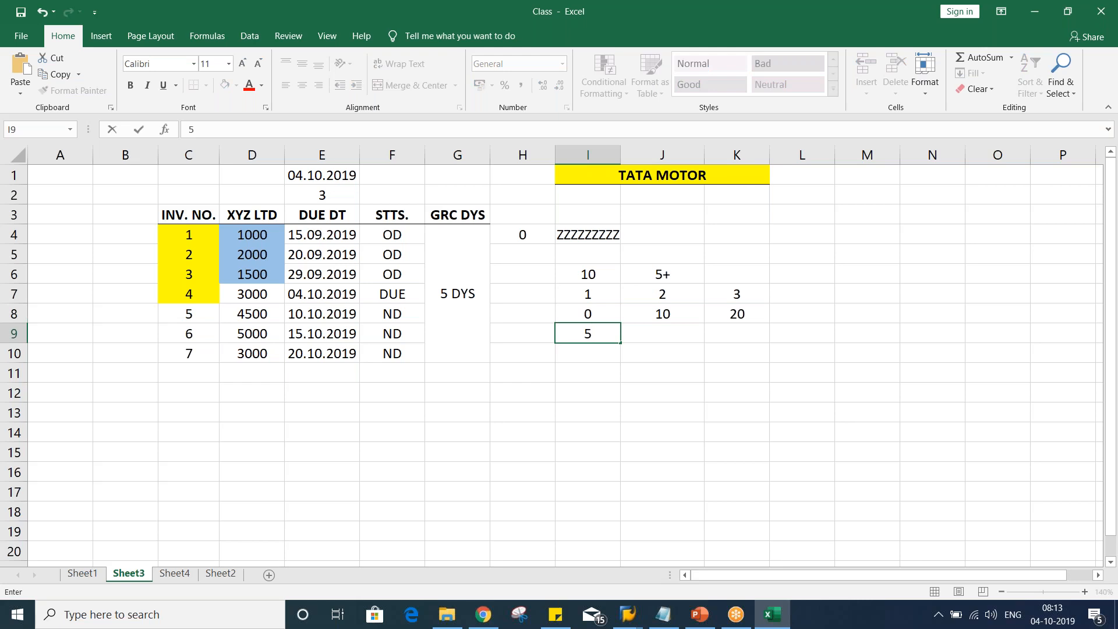
key("Tab")
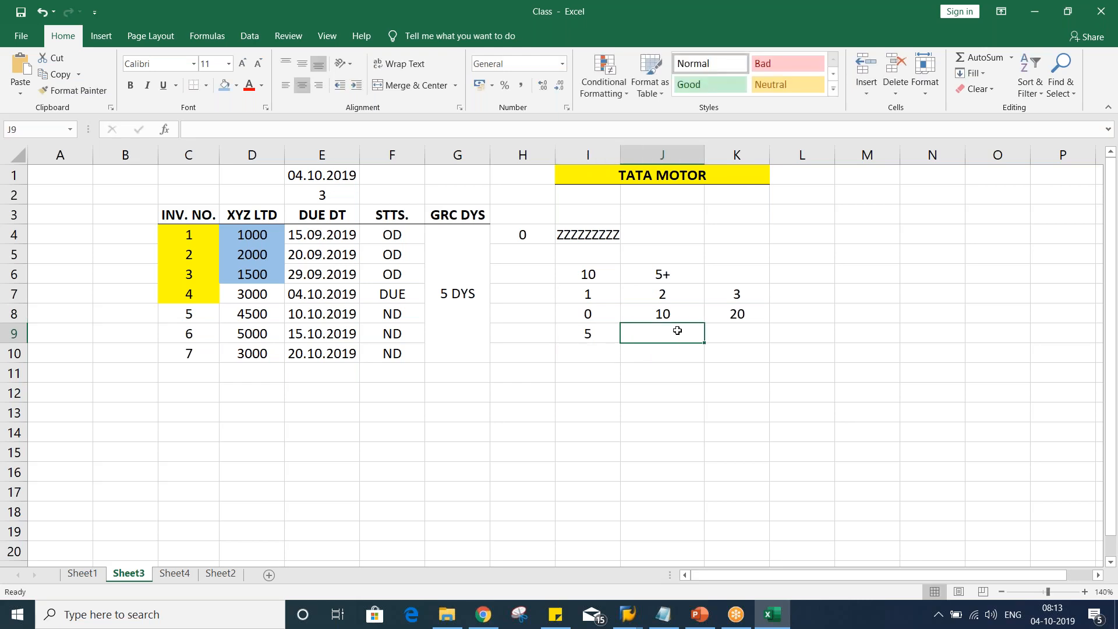
left_click(668, 313)
left_click(596, 338)
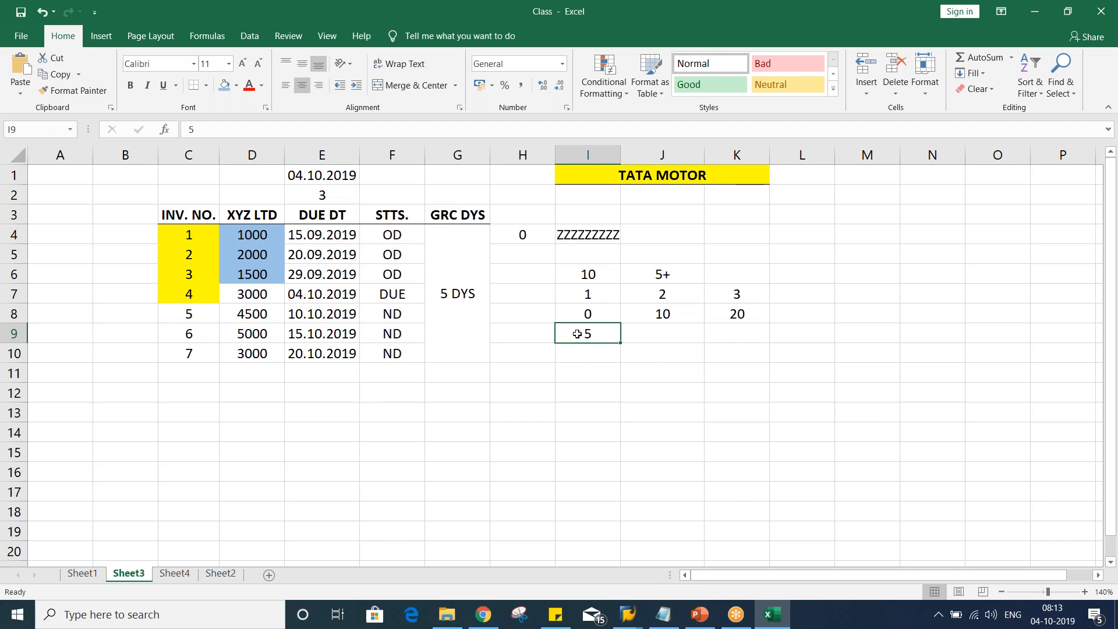
left_click(667, 329)
type("5")
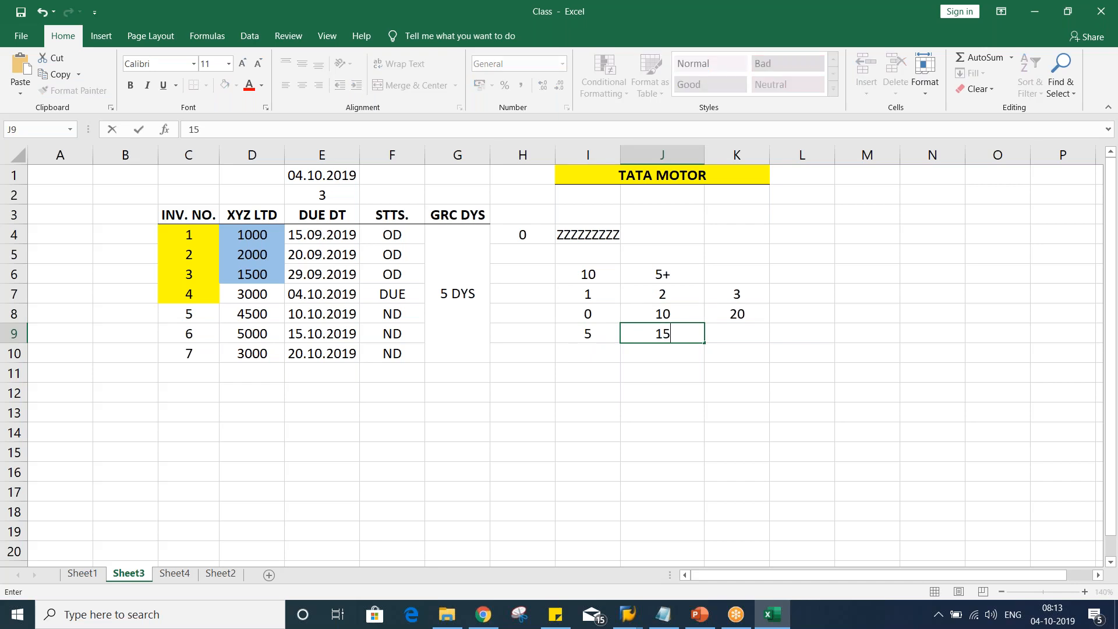
key("Tab")
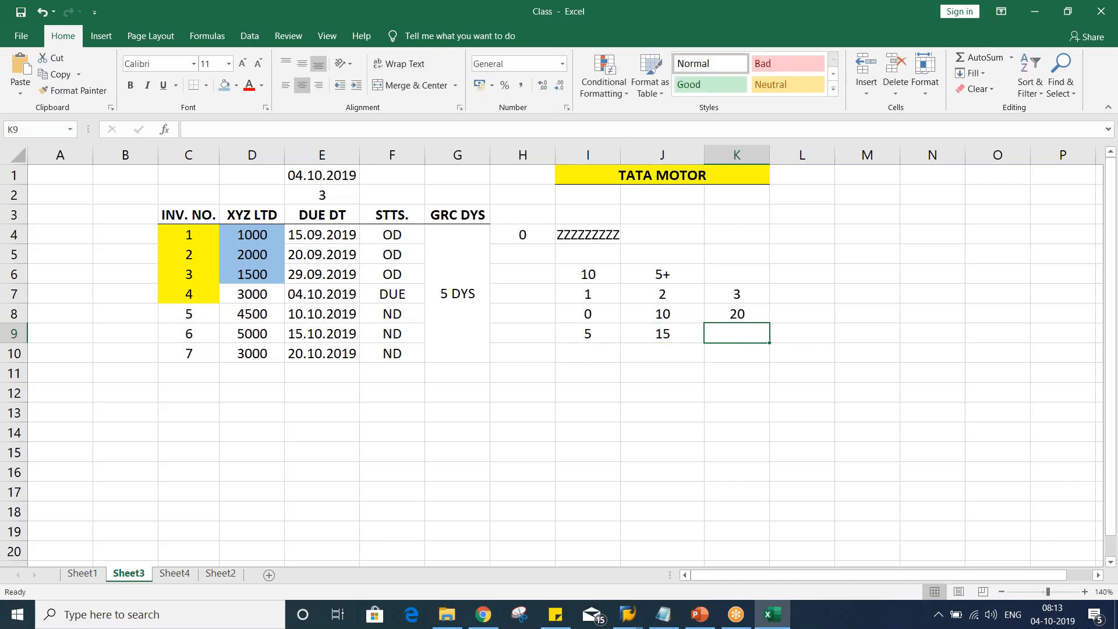
left_click(658, 337)
left_click(737, 337)
type("25")
key("Return")
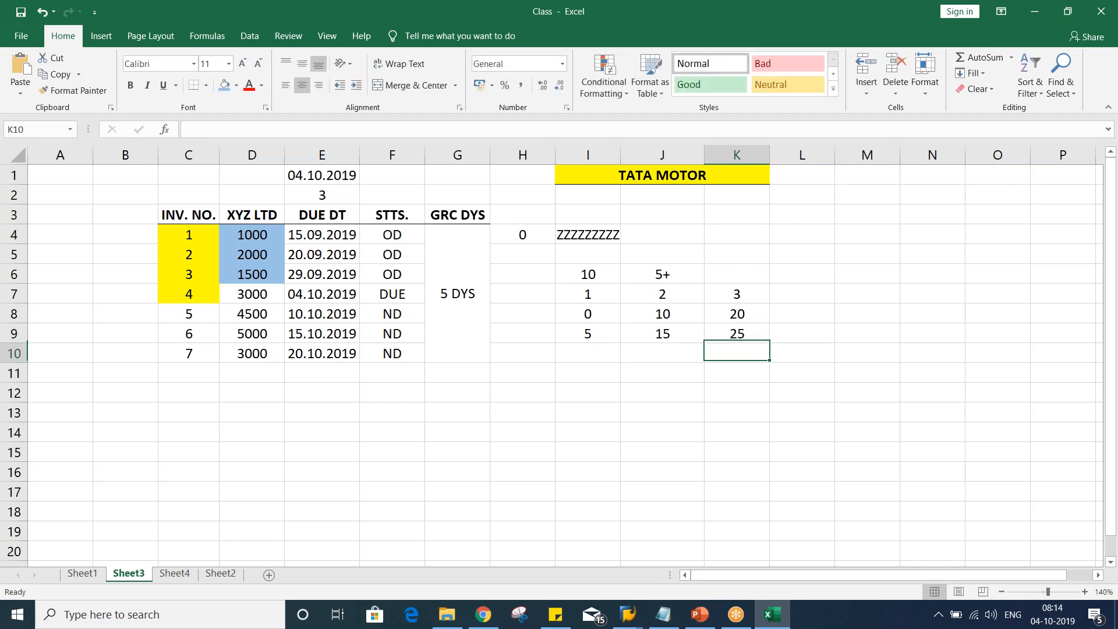
Return to SAP, review the days in arrears, and open the dunning charges with currency INR
key("alt+Tab")
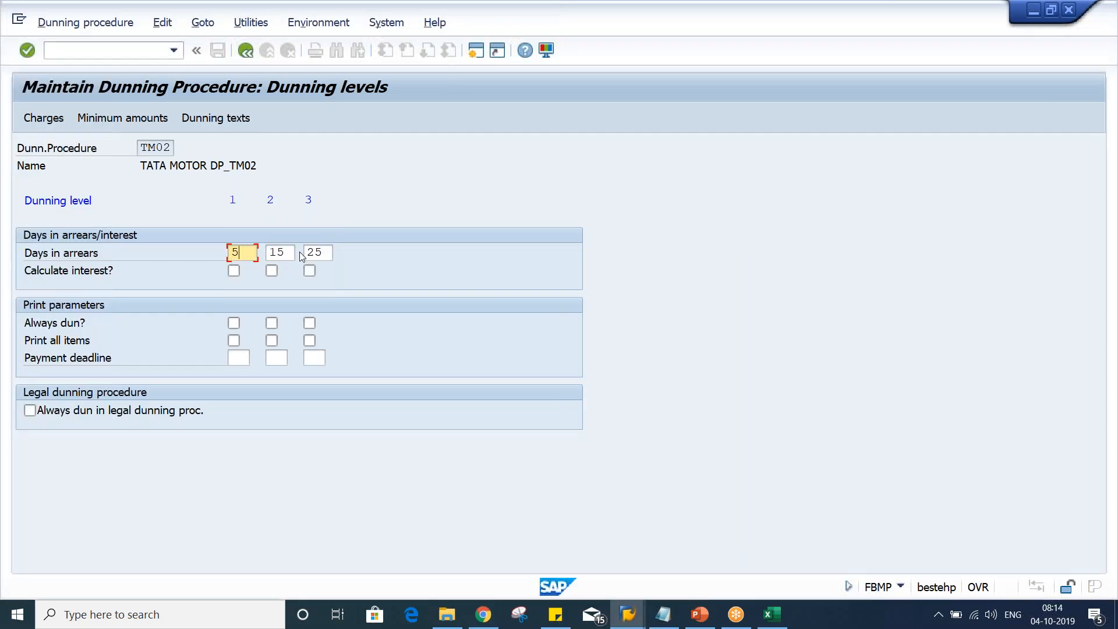
left_click(286, 252)
left_click(319, 253)
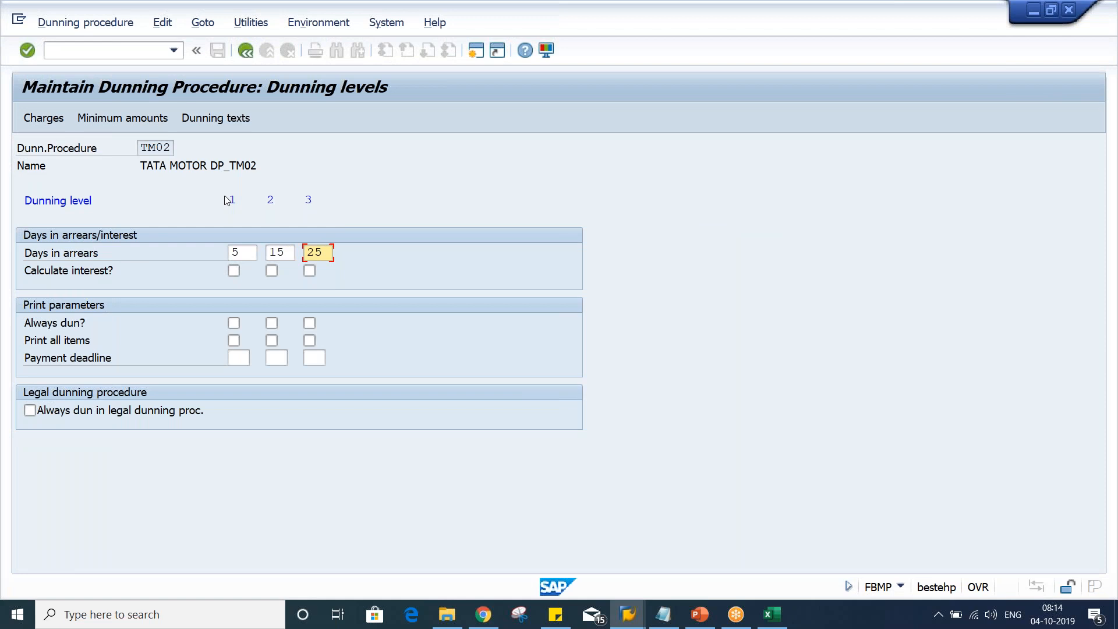
left_click(242, 254)
left_click(326, 251)
left_click(40, 119)
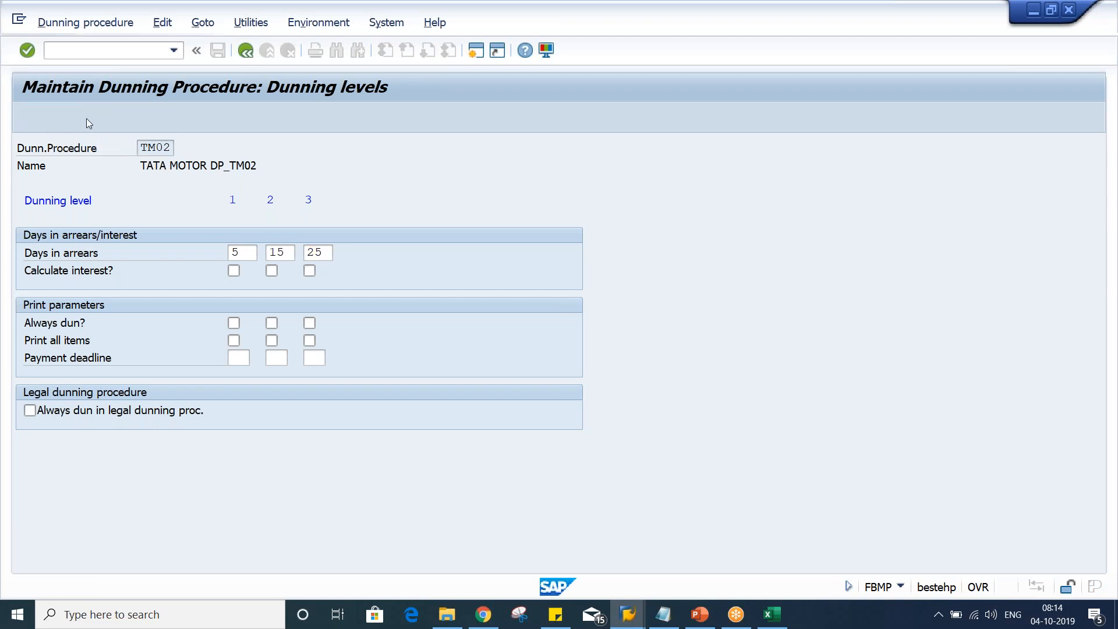
type("INR")
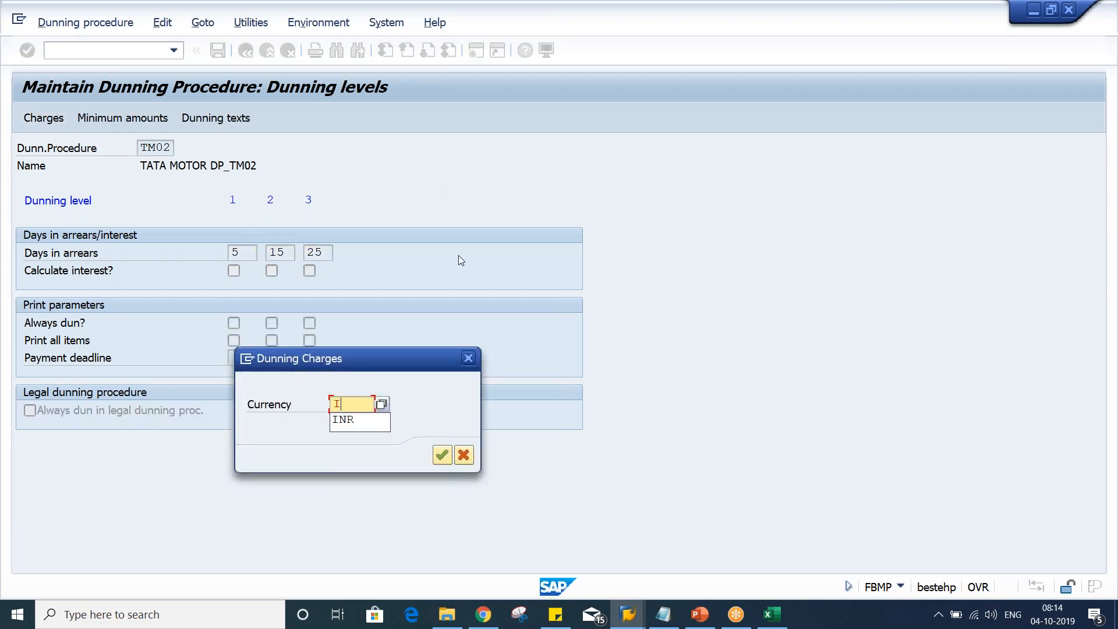
key("Return")
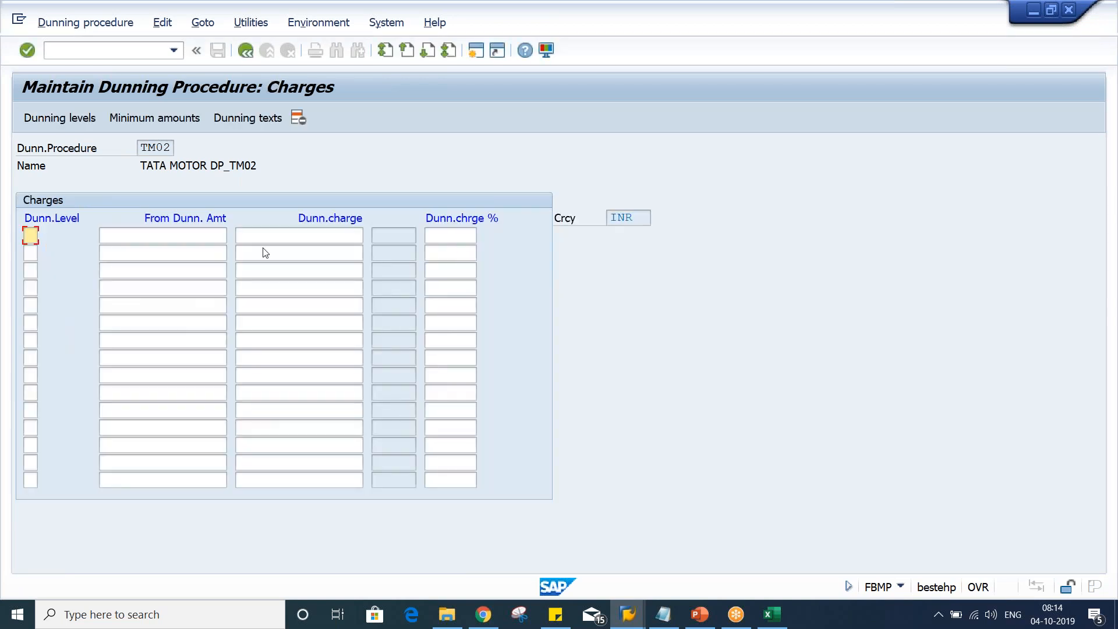
Enter dunning charges of 100, 150 and 200 for dunning levels 1, 2 and 3
type("1")
key("Down")
type("2")
key("Down")
type("3")
left_click(299, 235)
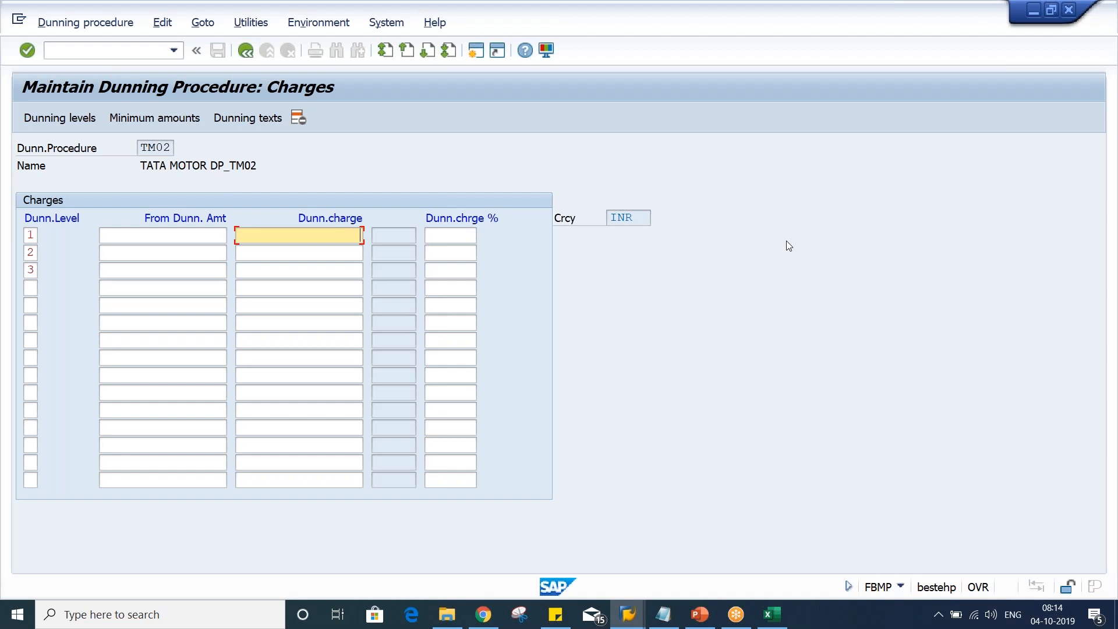
type("100")
key("Down")
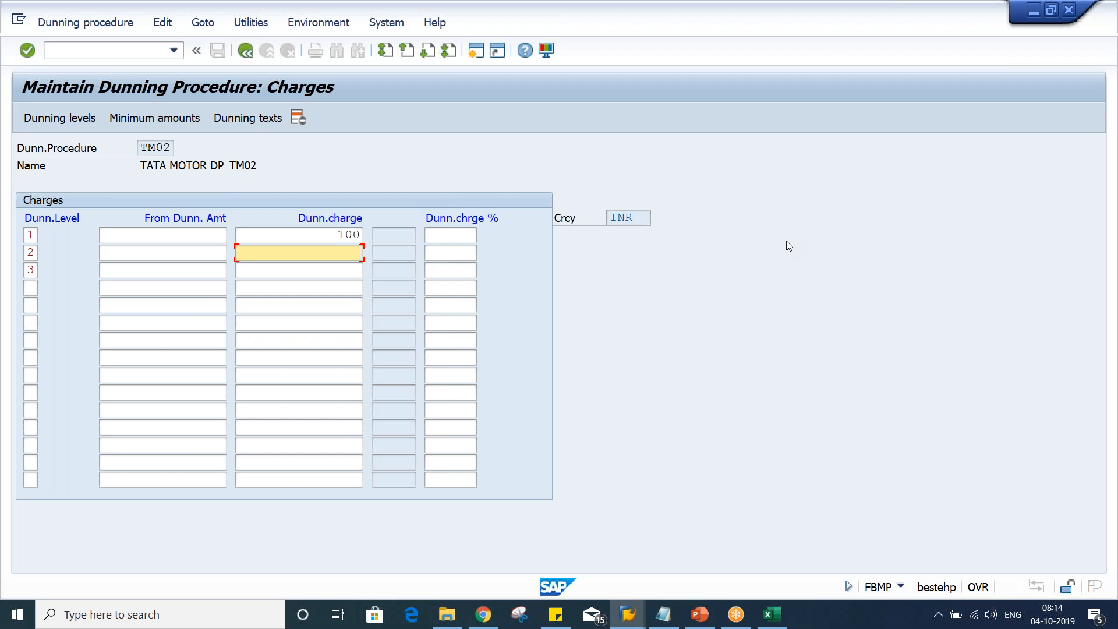
type("150")
key("Down")
type("200")
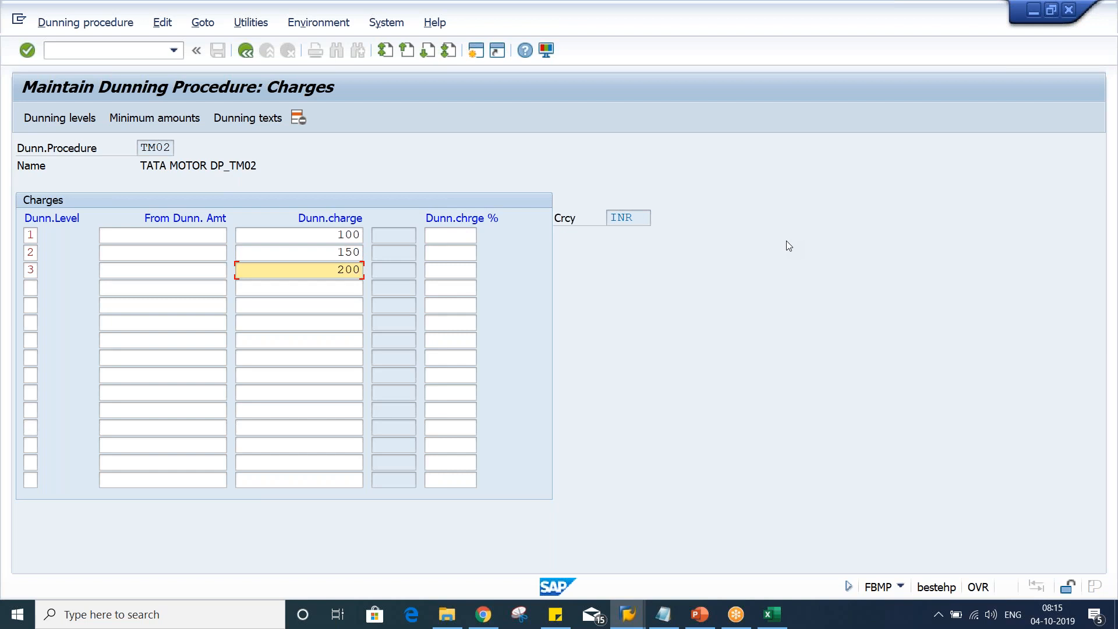
Review the charge percentage and dunning charge fields for each level
left_click(446, 235)
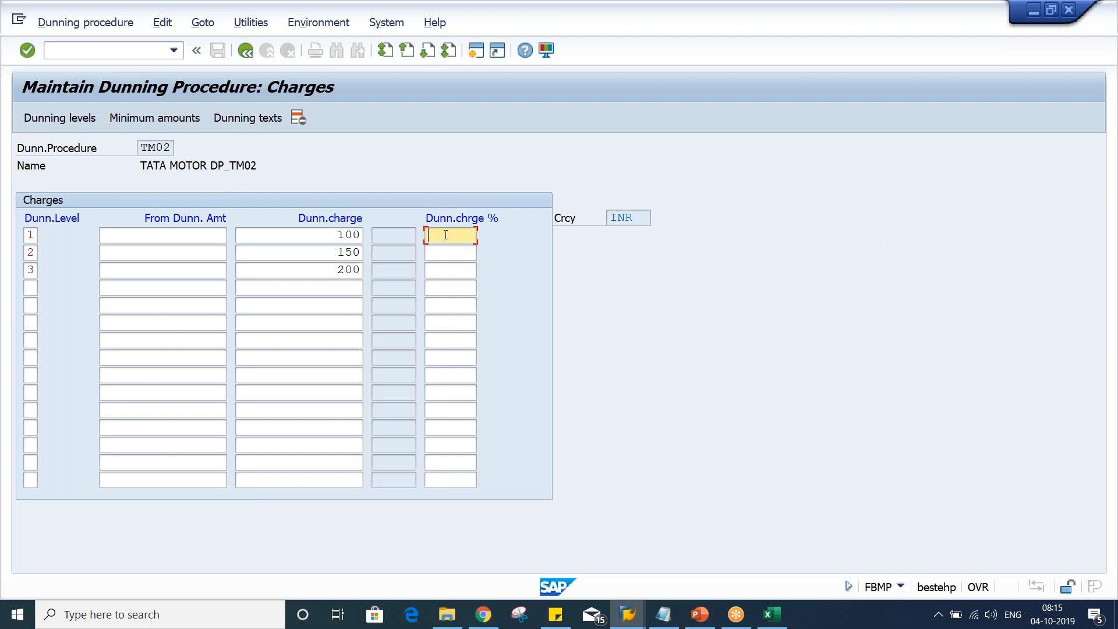
left_click(449, 256)
left_click(446, 273)
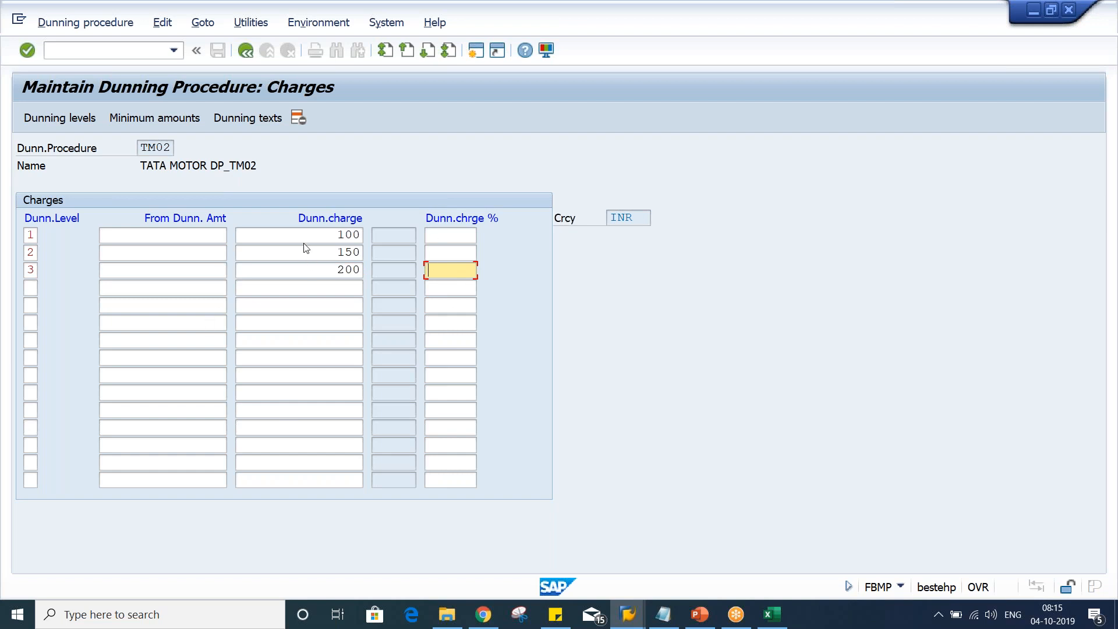
left_click(328, 238)
key("Down")
key("Down")
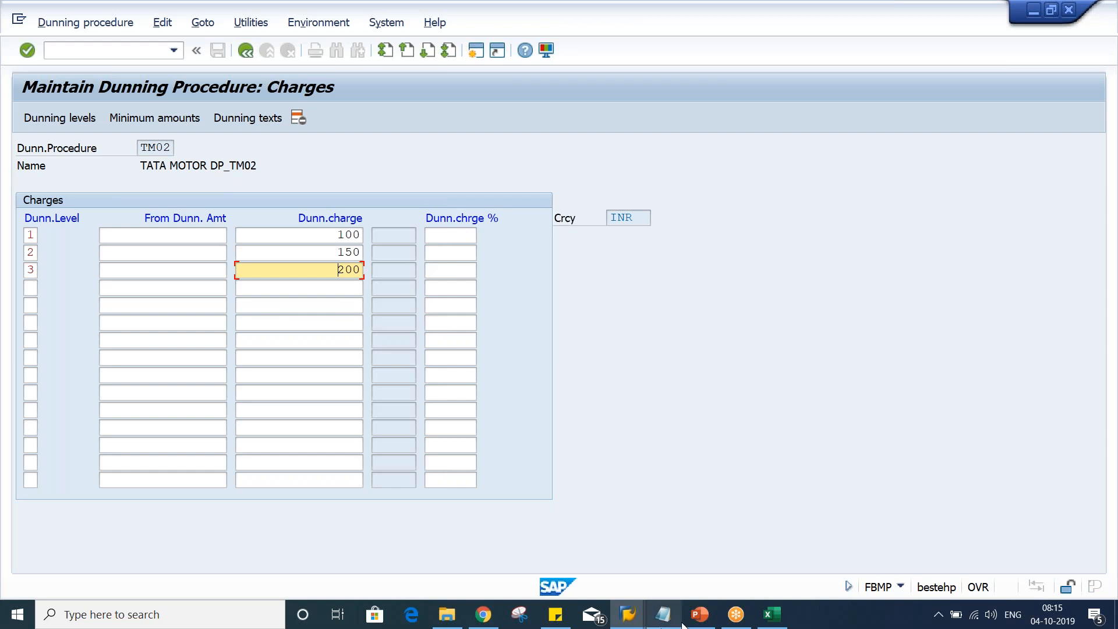
Switch to Excel and enter 400 in cell E12 and 100 in cell F12
left_click(765, 622)
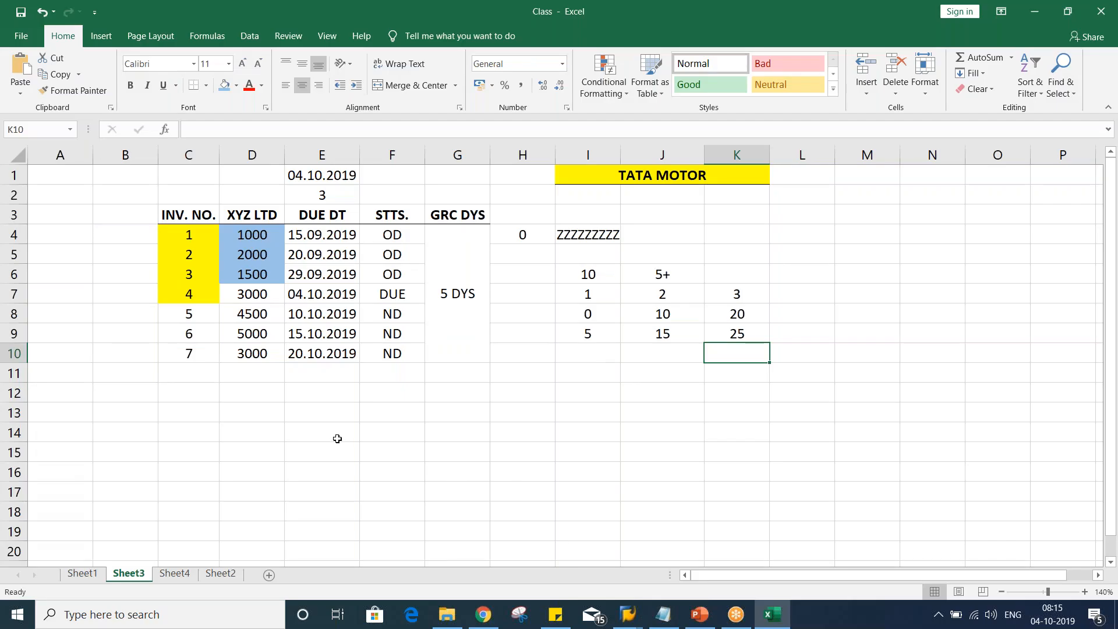
left_click(291, 392)
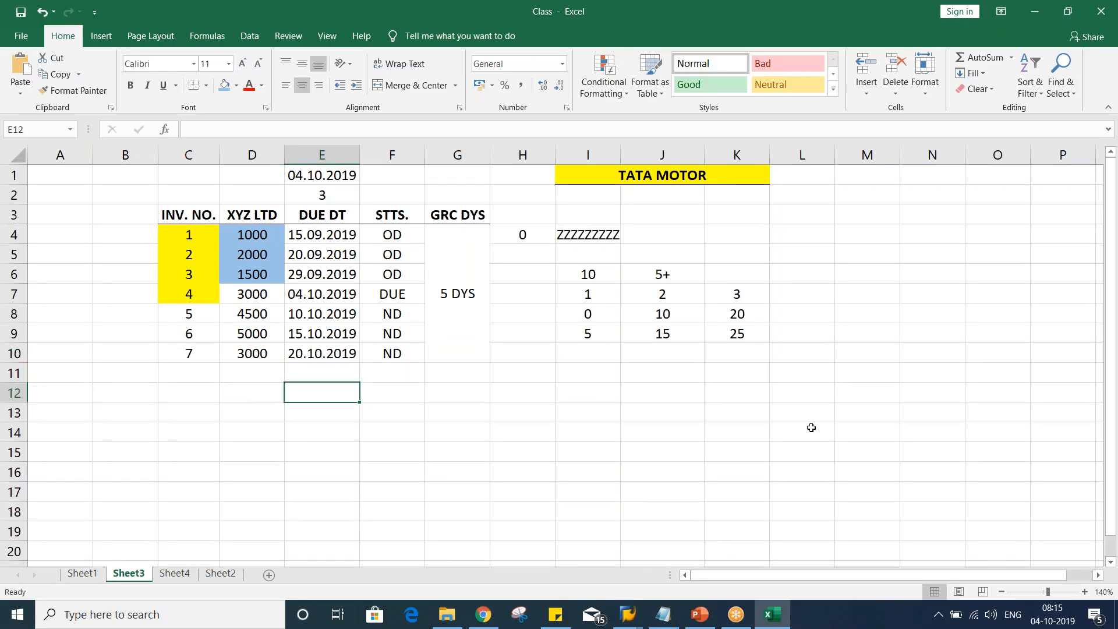
type("400")
key("Return")
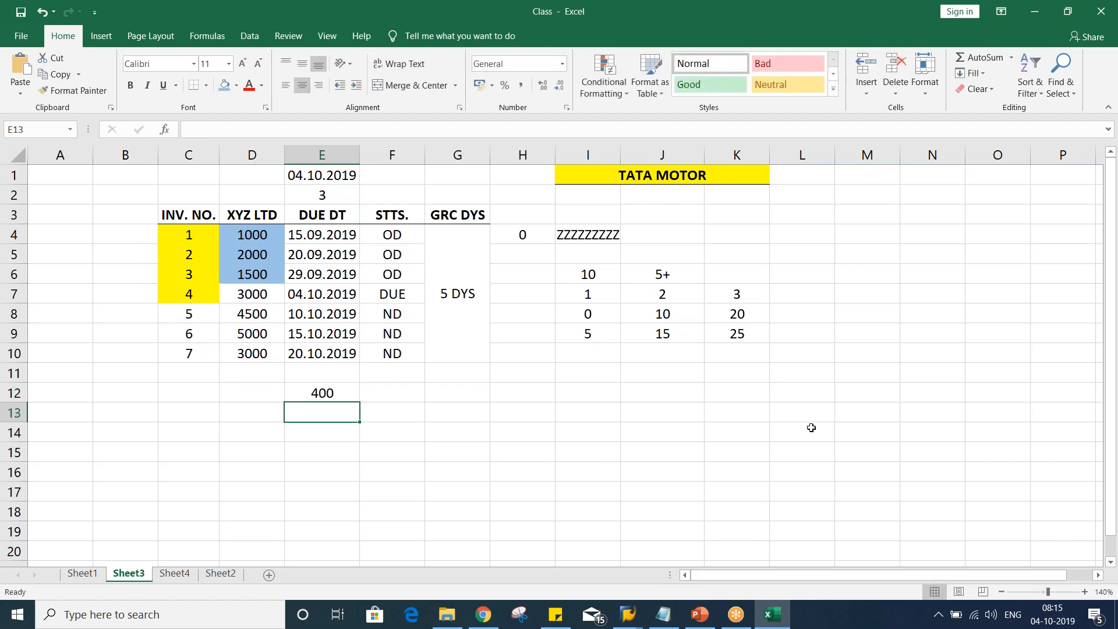
left_click(391, 397)
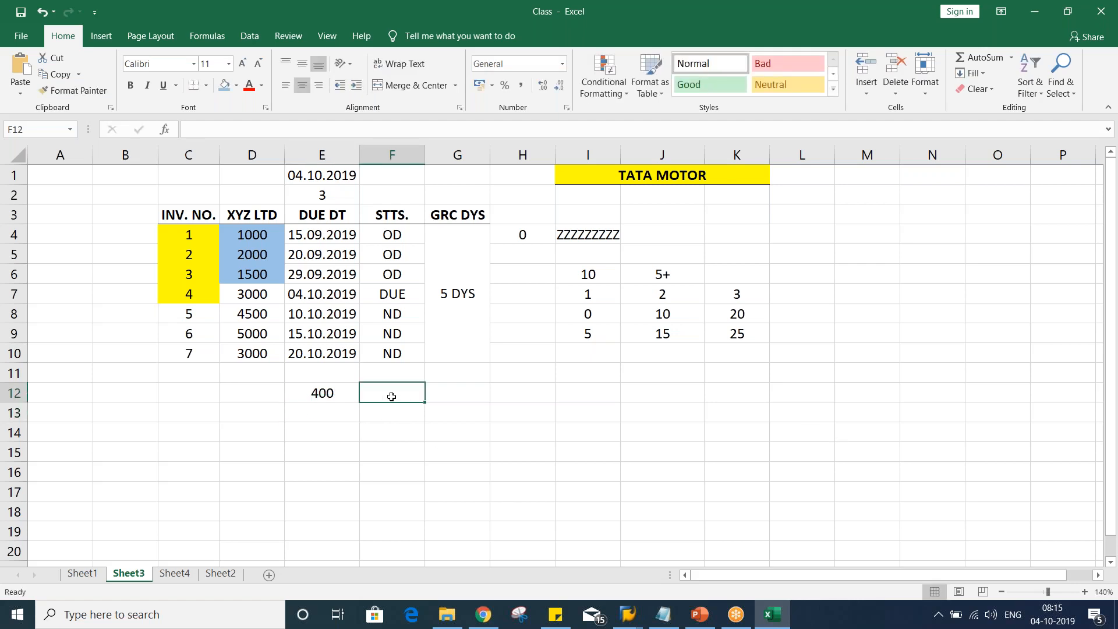
type("100")
key("Return")
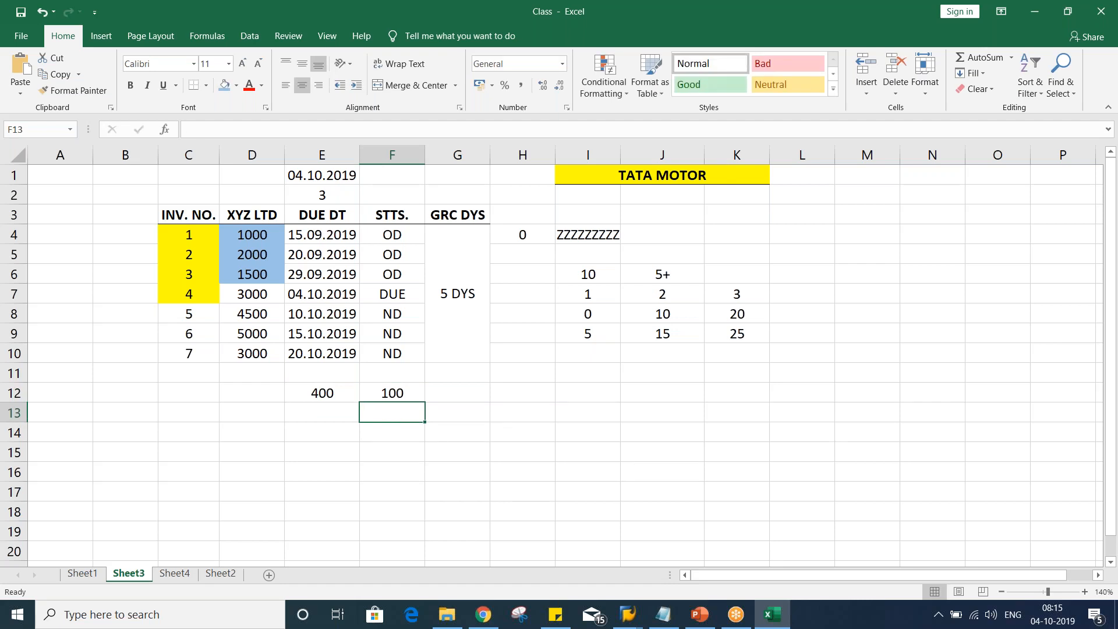
left_click(310, 393)
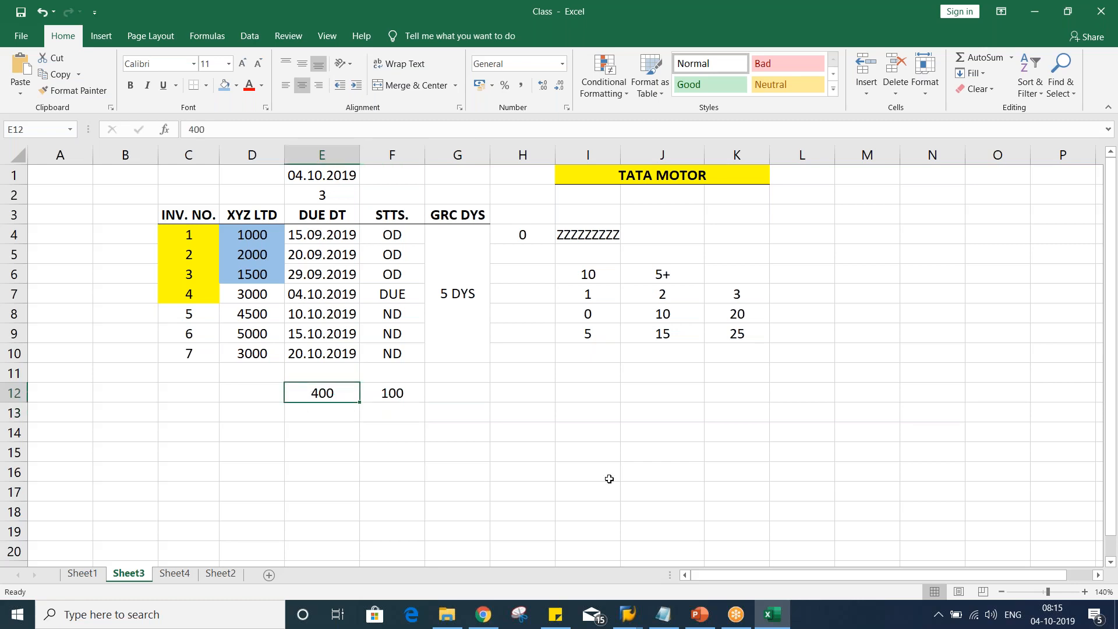
Change the value in cell E12 to 500
left_click(404, 399)
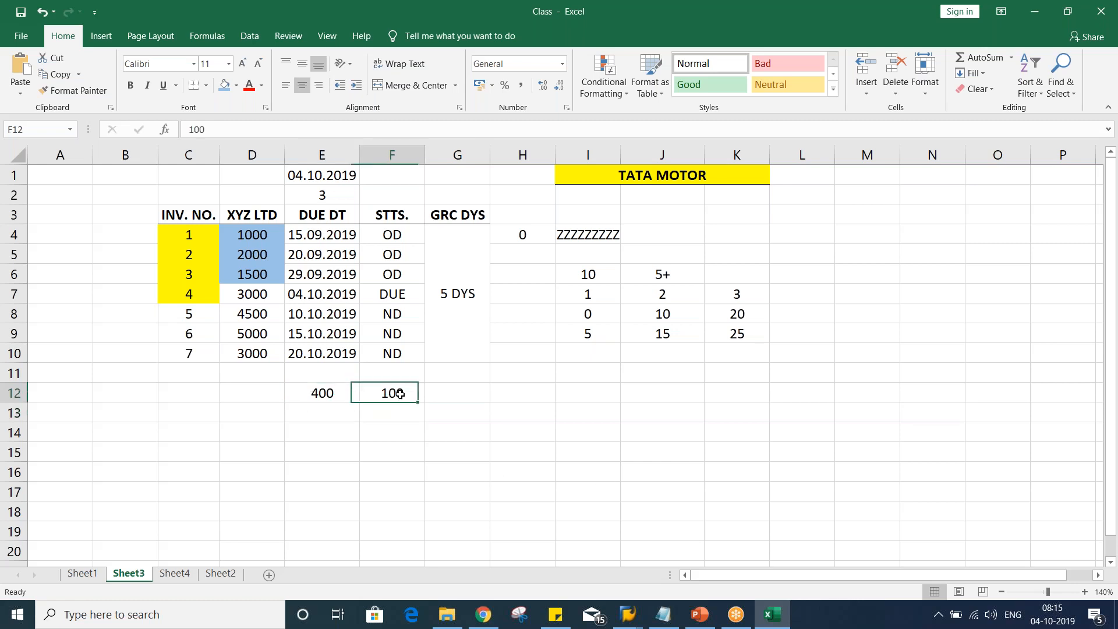
left_click(313, 391)
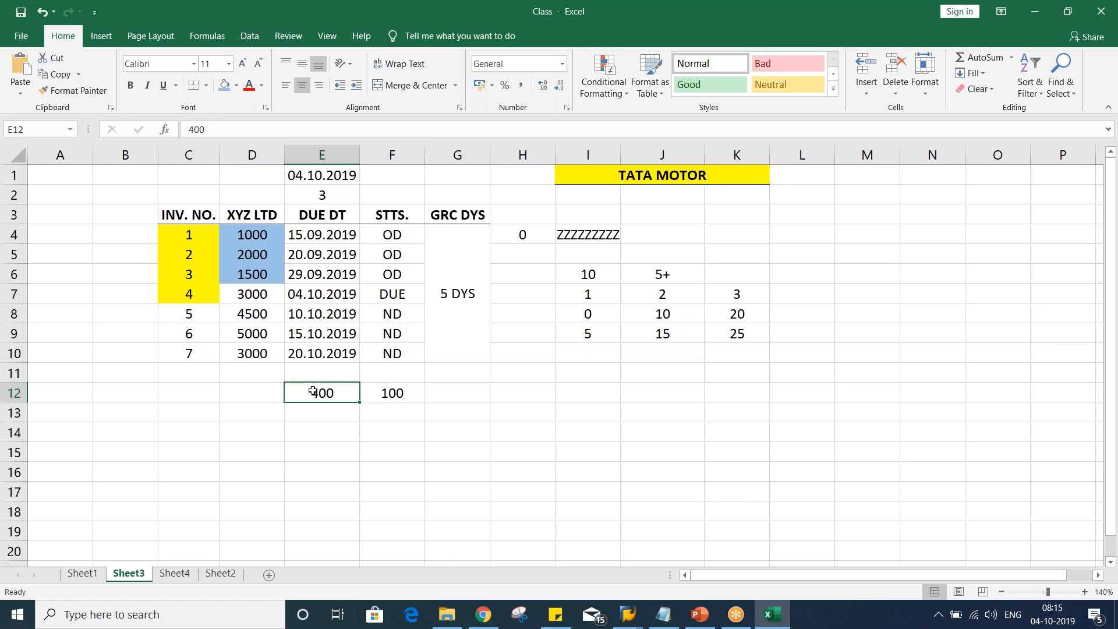
type("500")
key("Return")
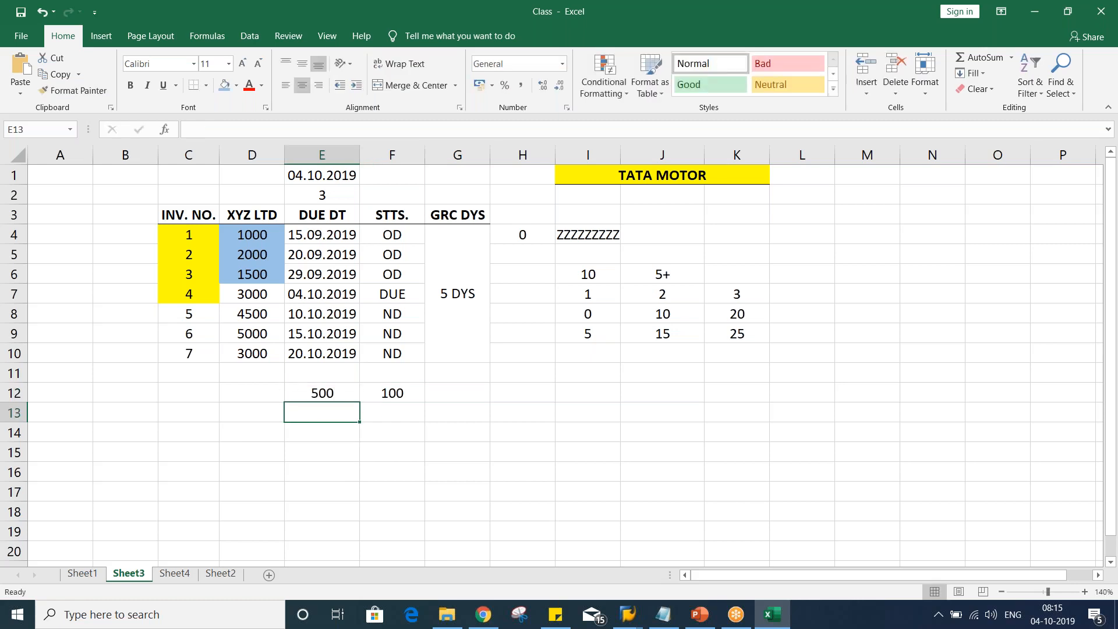
key("Up")
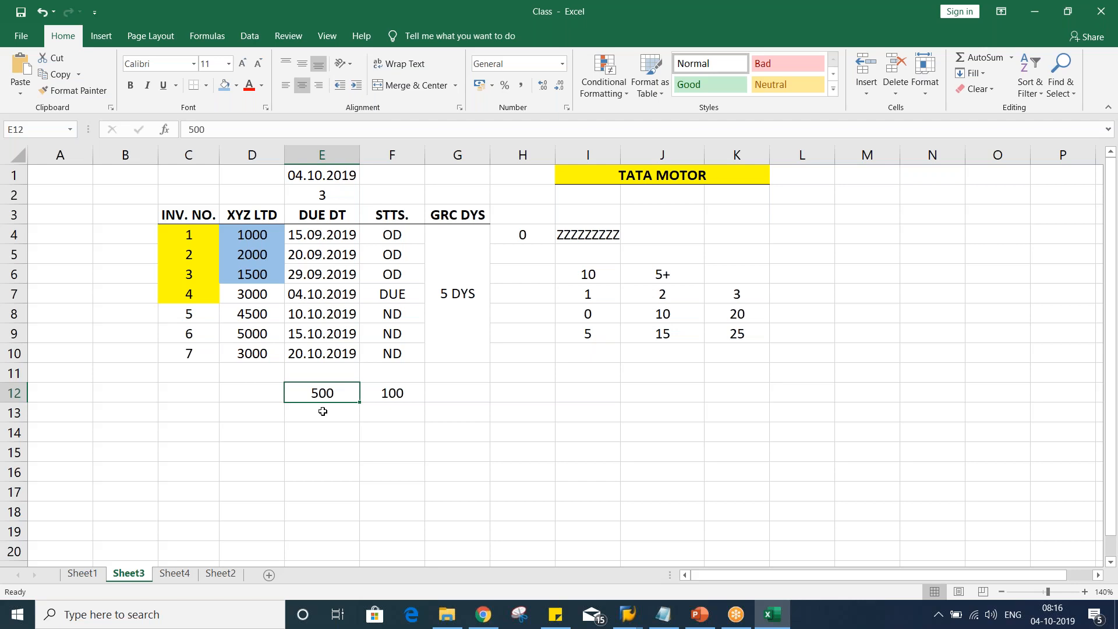
Return to SAP and enter a from-dunning amount of 500 for dunning levels 1, 2 and 3
key("alt+Tab")
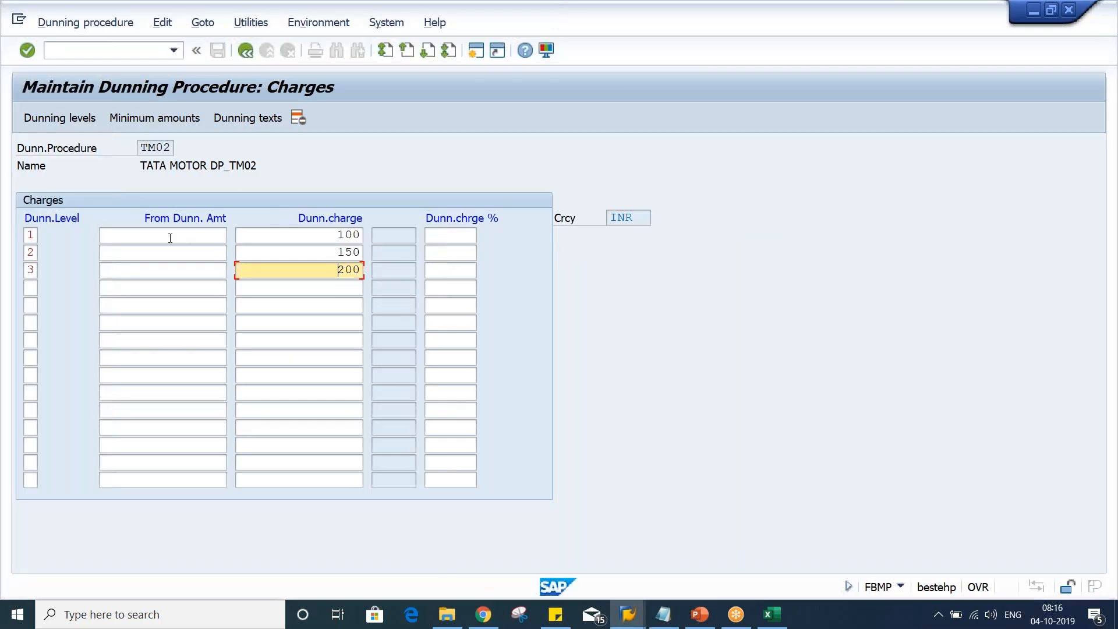
left_click(169, 236)
type("500")
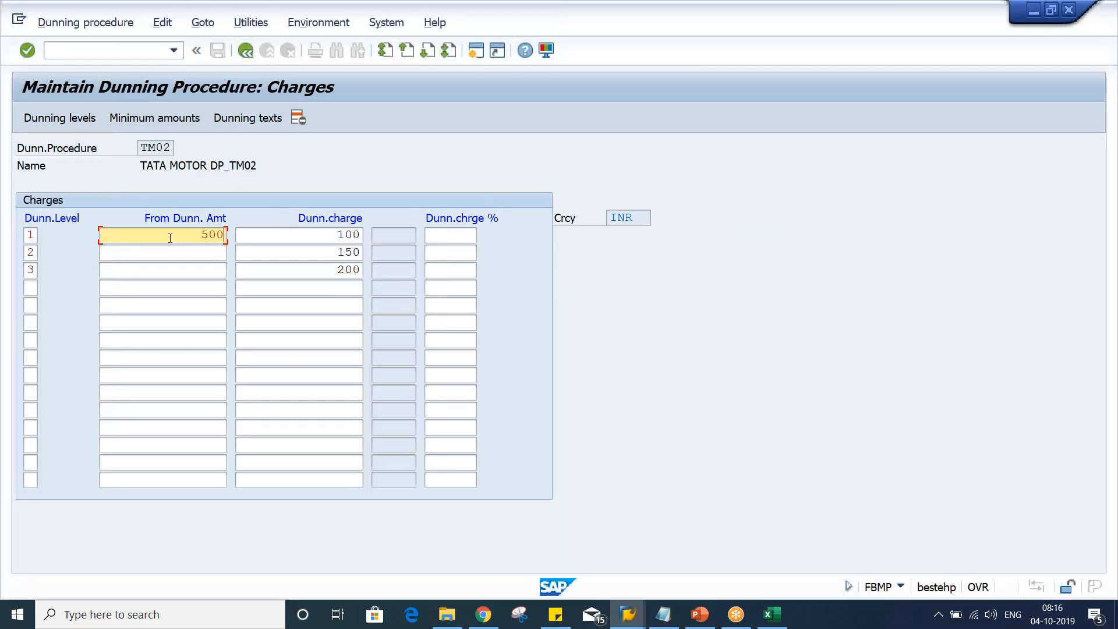
key("Down")
type("500")
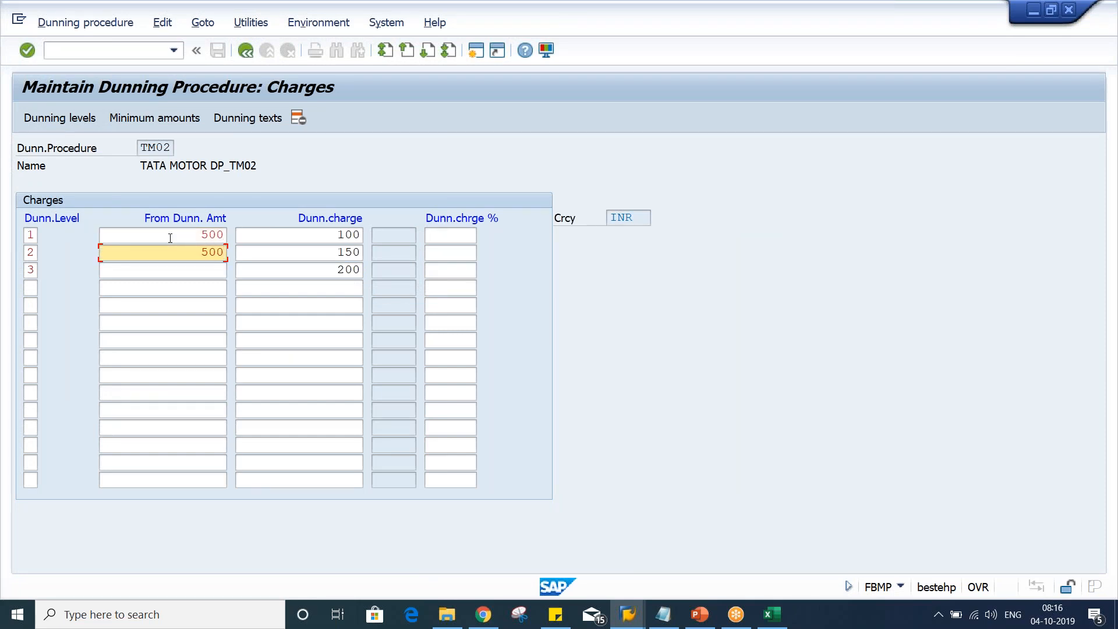
key("Down")
type("500")
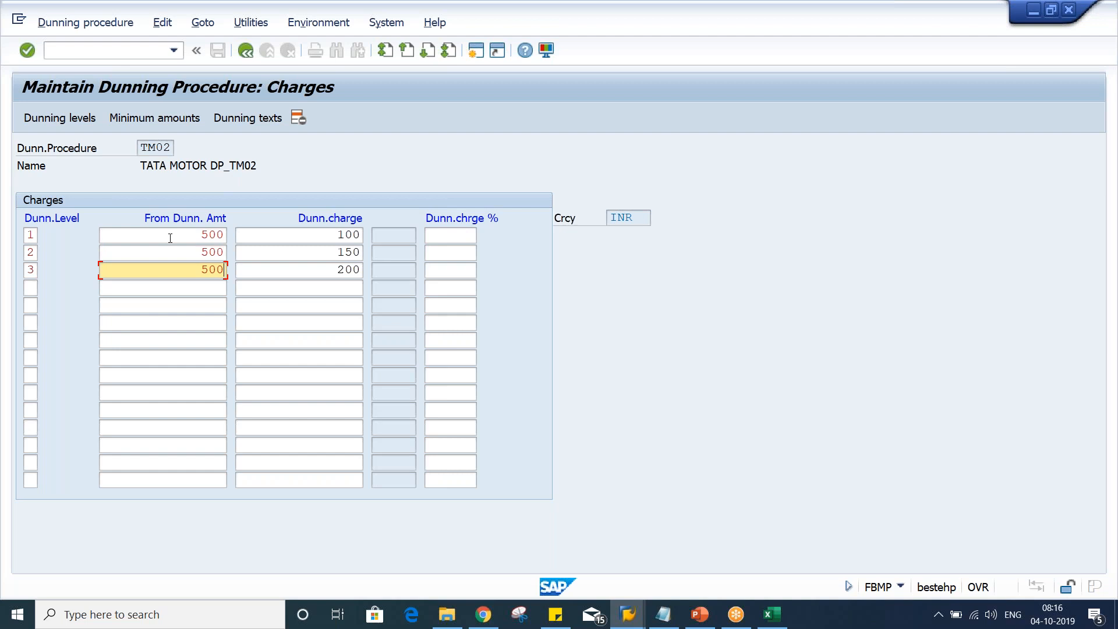
Review the from-dunning amounts and dunning charges entered for each level
left_click_drag(170, 238, 283, 240)
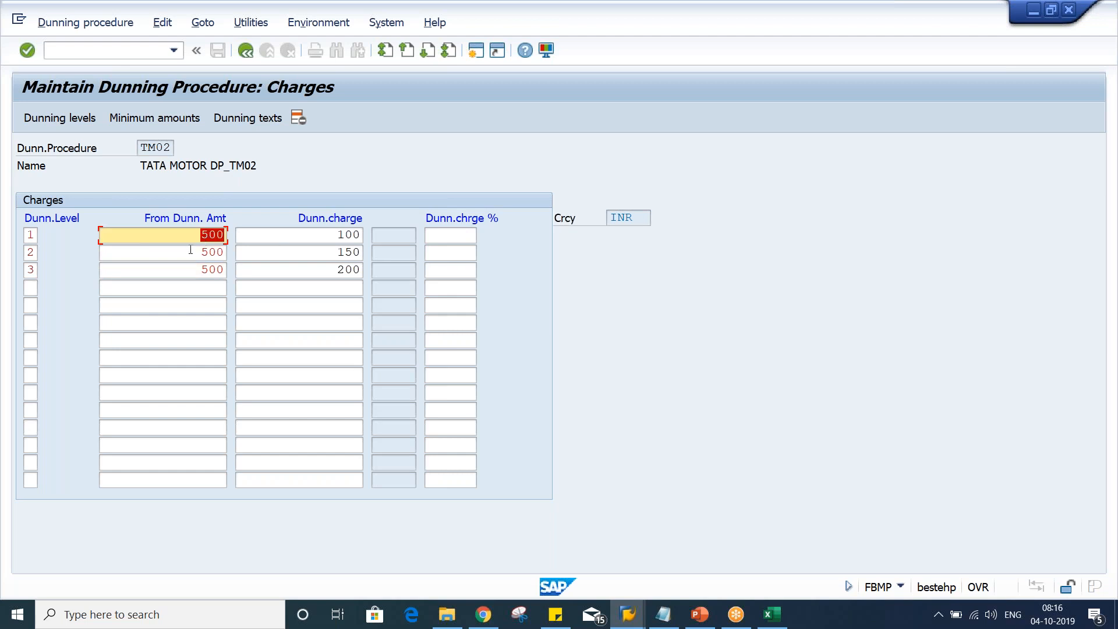
left_click_drag(191, 250, 277, 255)
left_click_drag(191, 270, 258, 275)
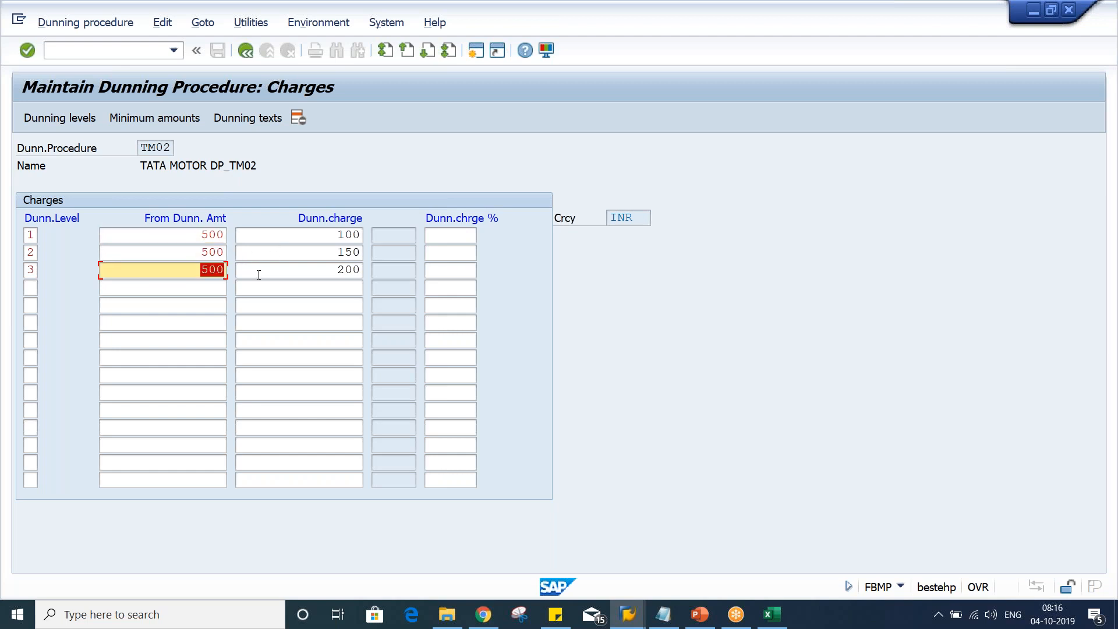
left_click_drag(190, 233, 255, 235)
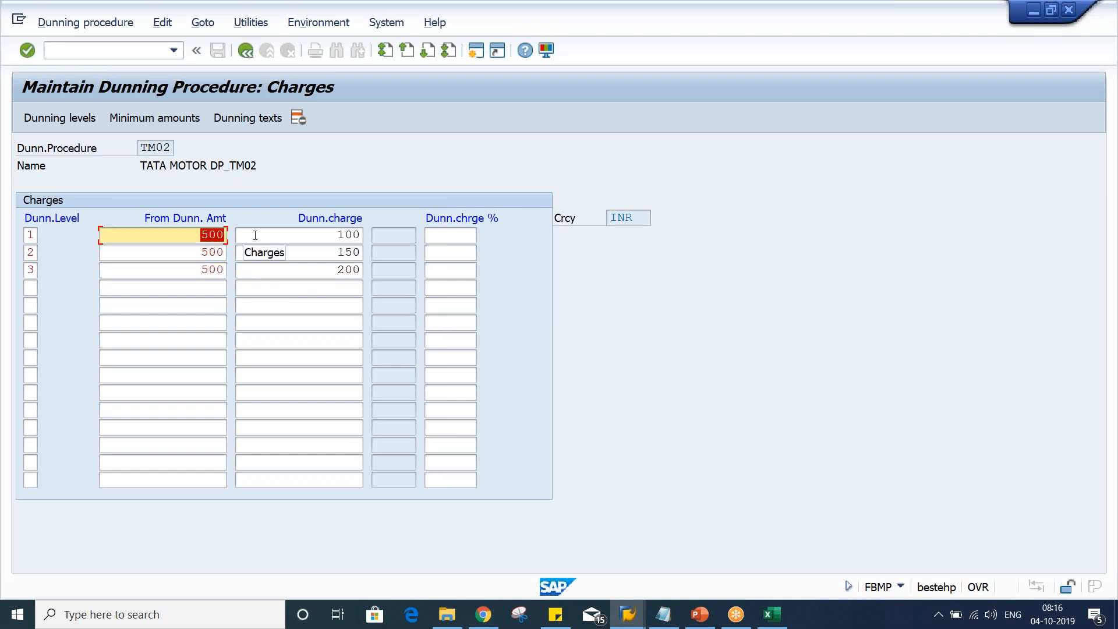
left_click(255, 235)
left_click(285, 252)
left_click(286, 266)
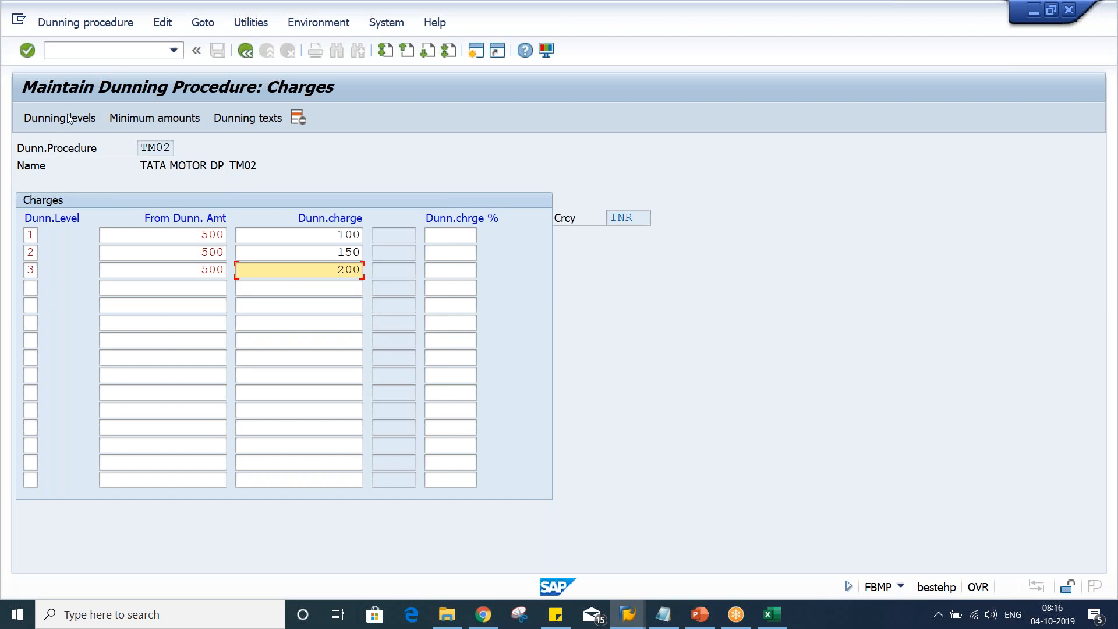
Open the minimum amounts for the dunning procedure's levels 1, 2 and 3
left_click(178, 118)
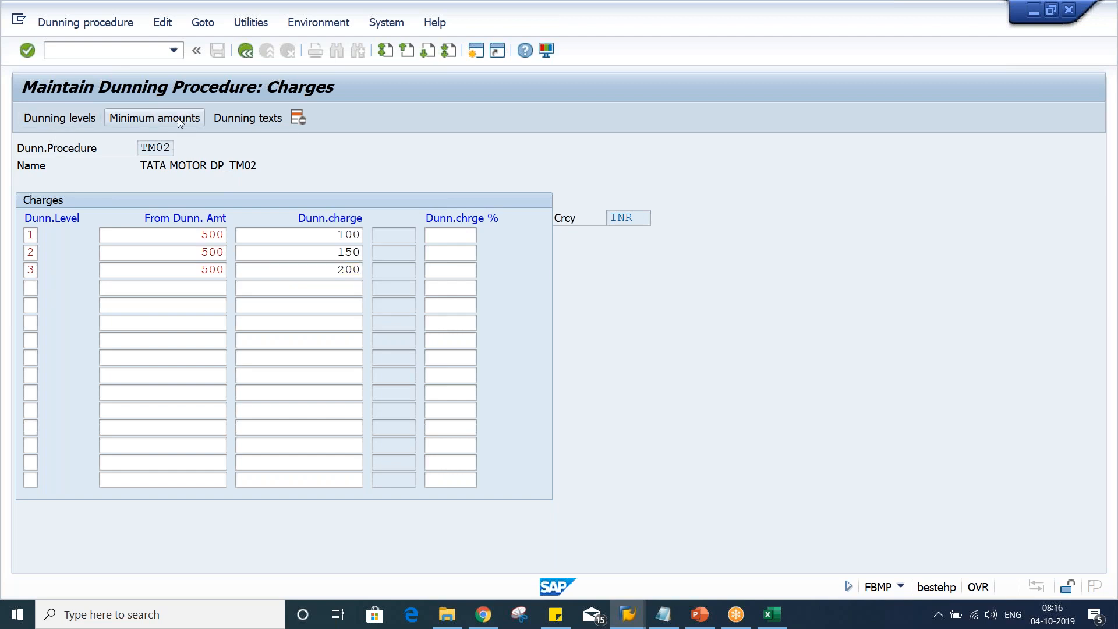
key("Return")
type("1")
key("Down")
type("2")
key("Down")
type("3")
key("Down")
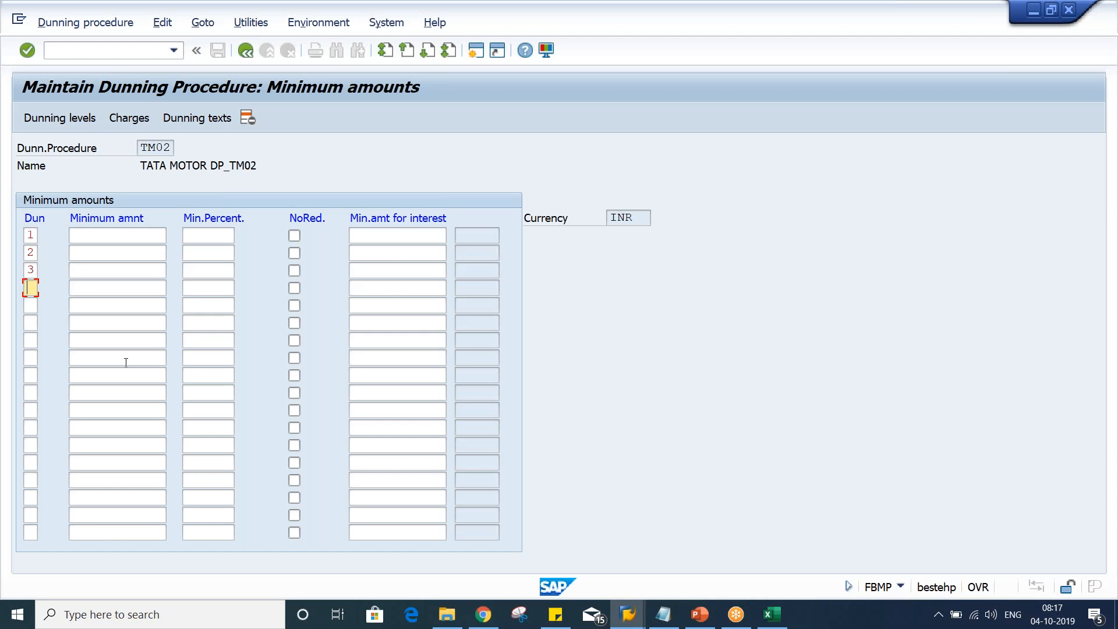
Enter a minimum amount of 100 for dunning levels 1, 2 and 3
left_click(146, 234)
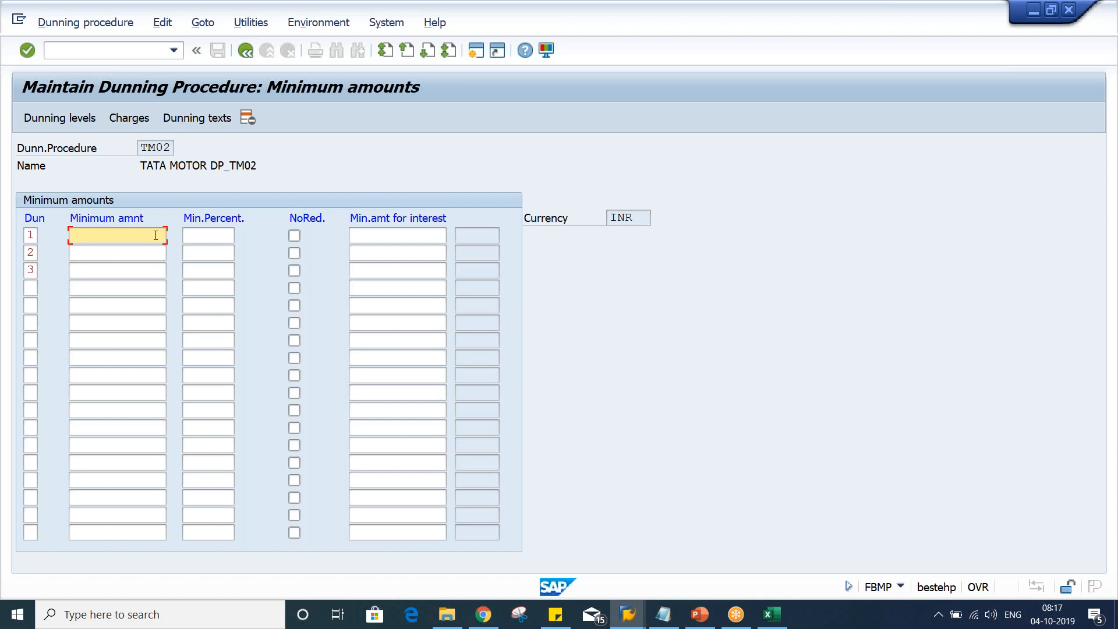
type("100")
key("Down")
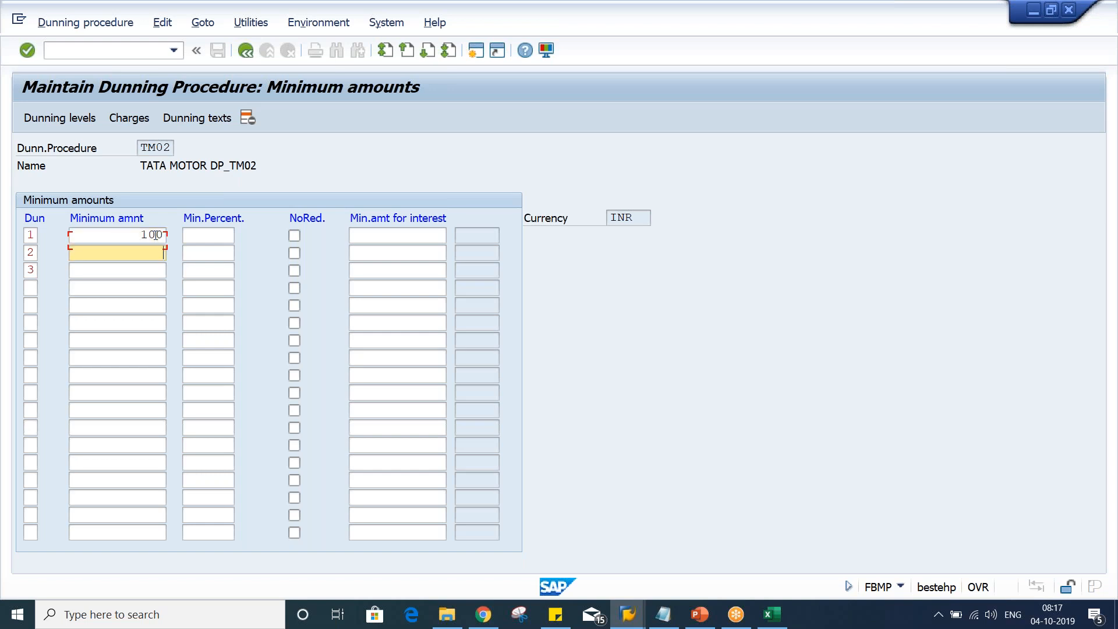
type("100")
key("Down")
type("100")
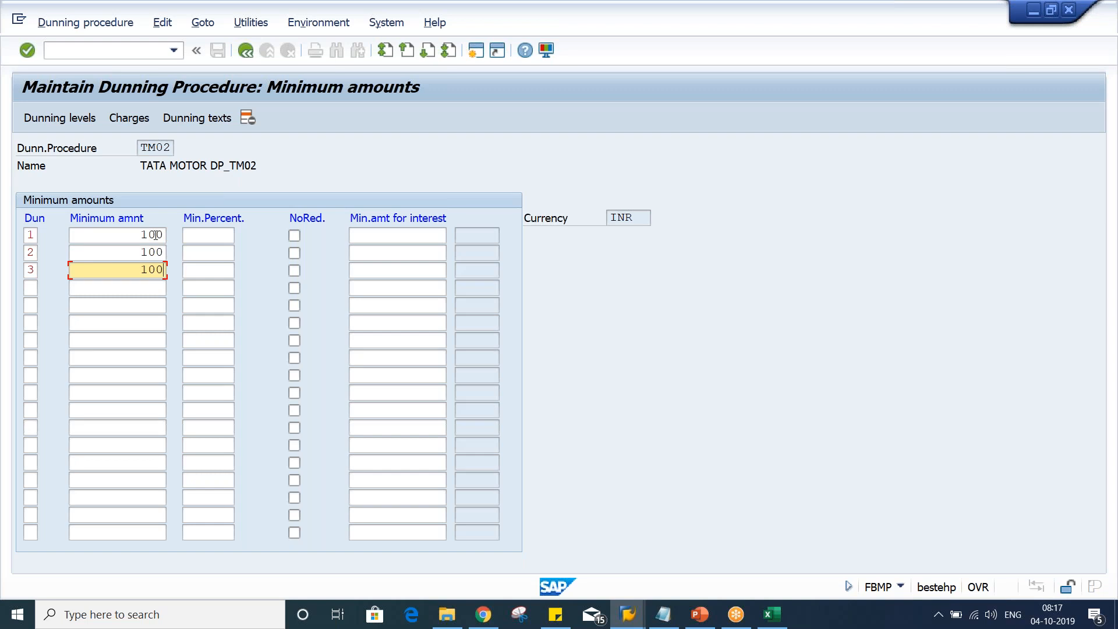
left_click(119, 238)
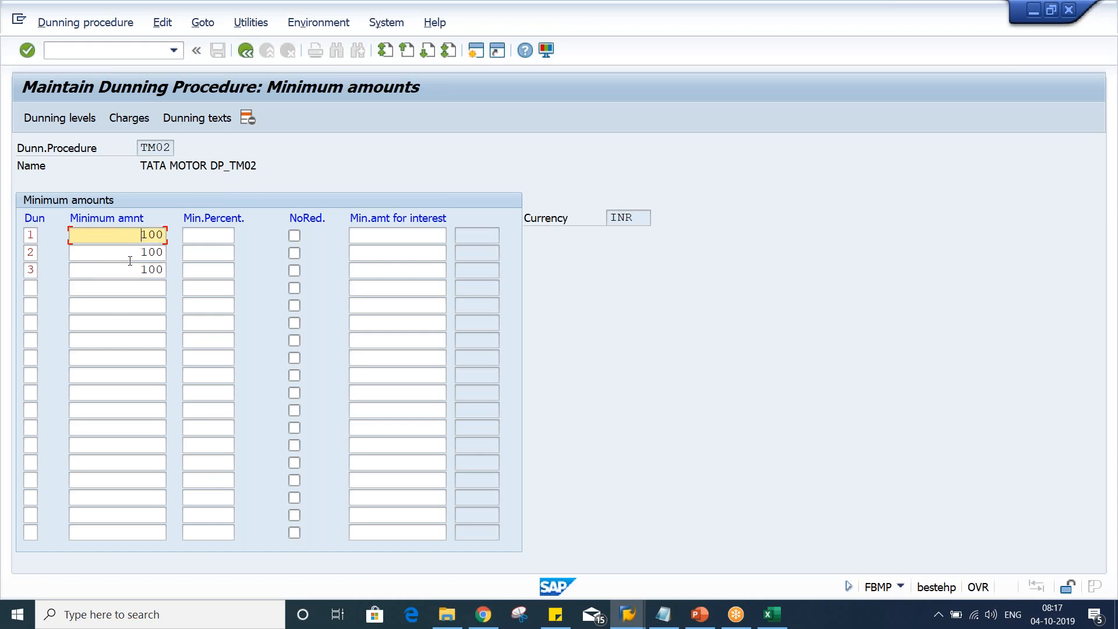
left_click(125, 253)
left_click(124, 269)
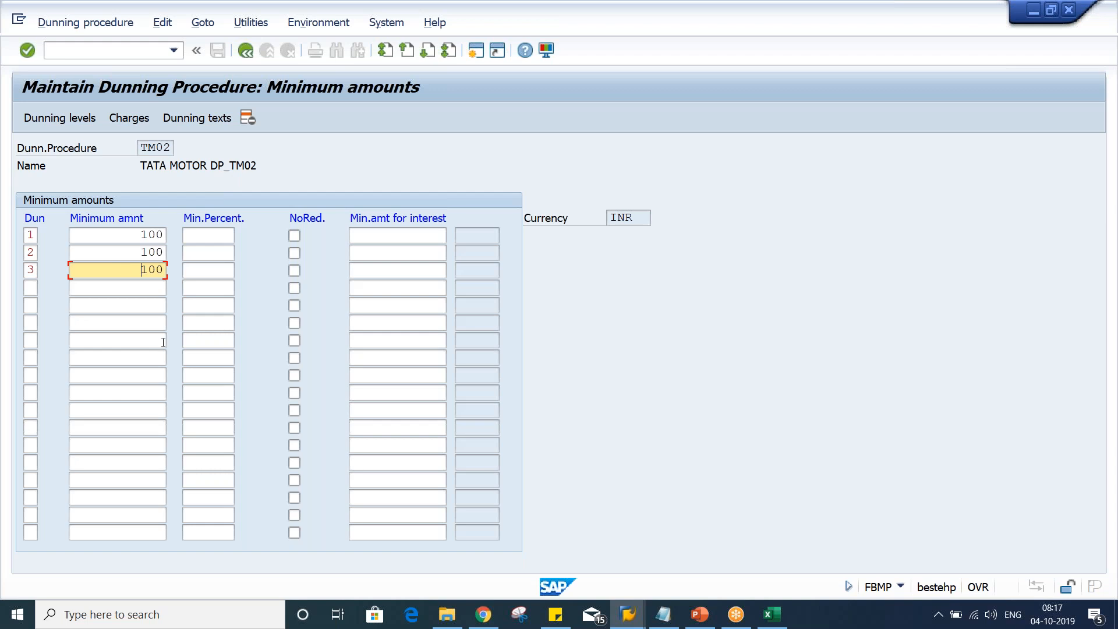
Open the dunning texts for company code TM02 with account type Customer
left_click(192, 120)
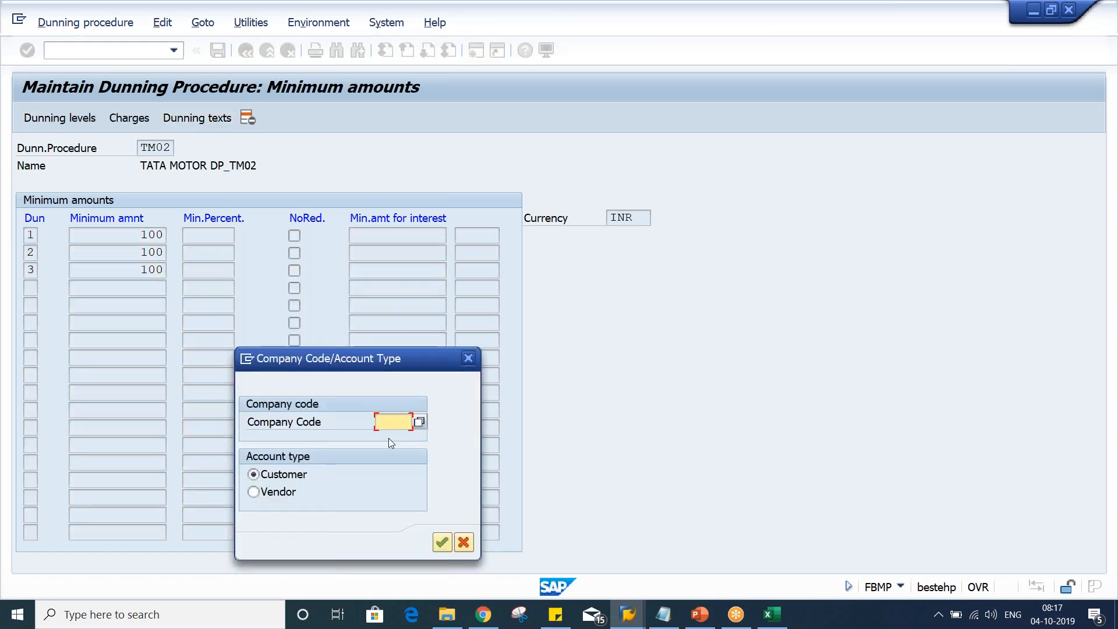
type("TM")
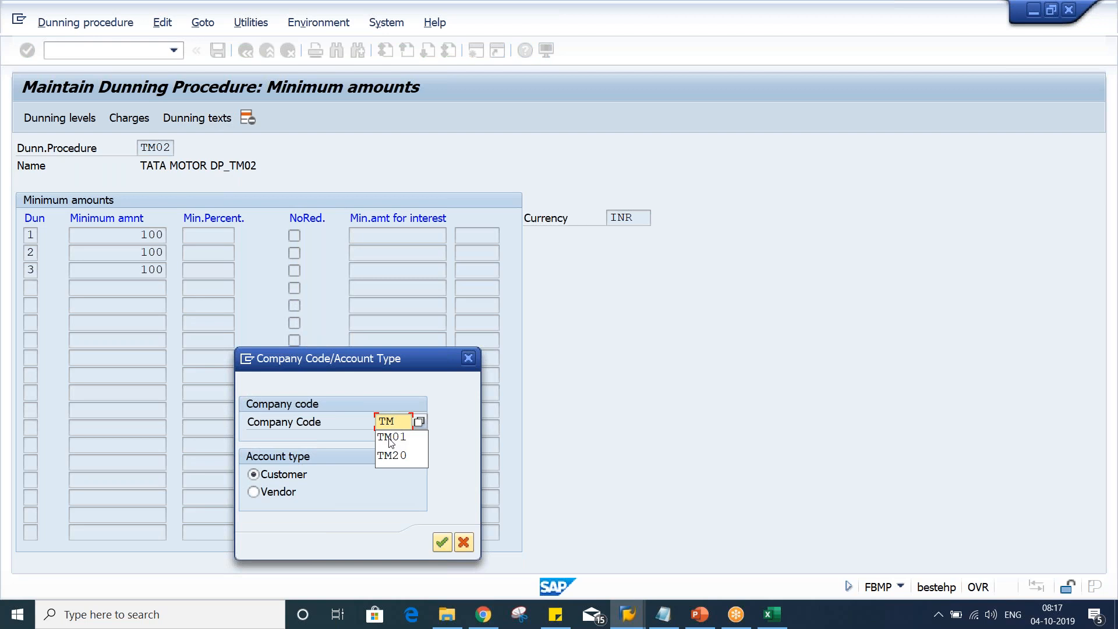
type("02")
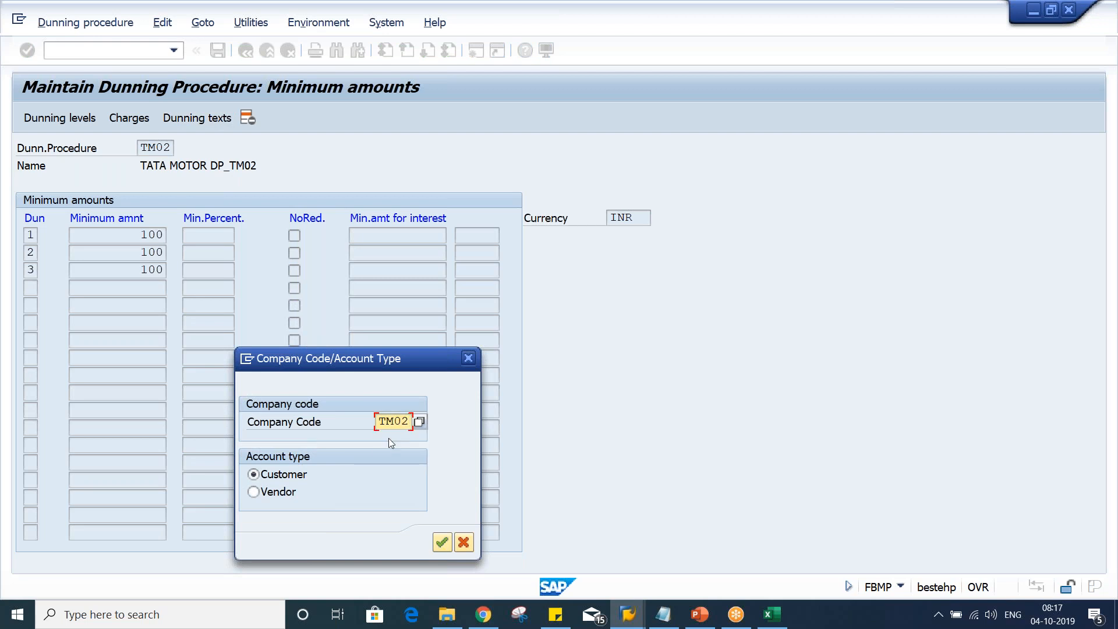
key("Return")
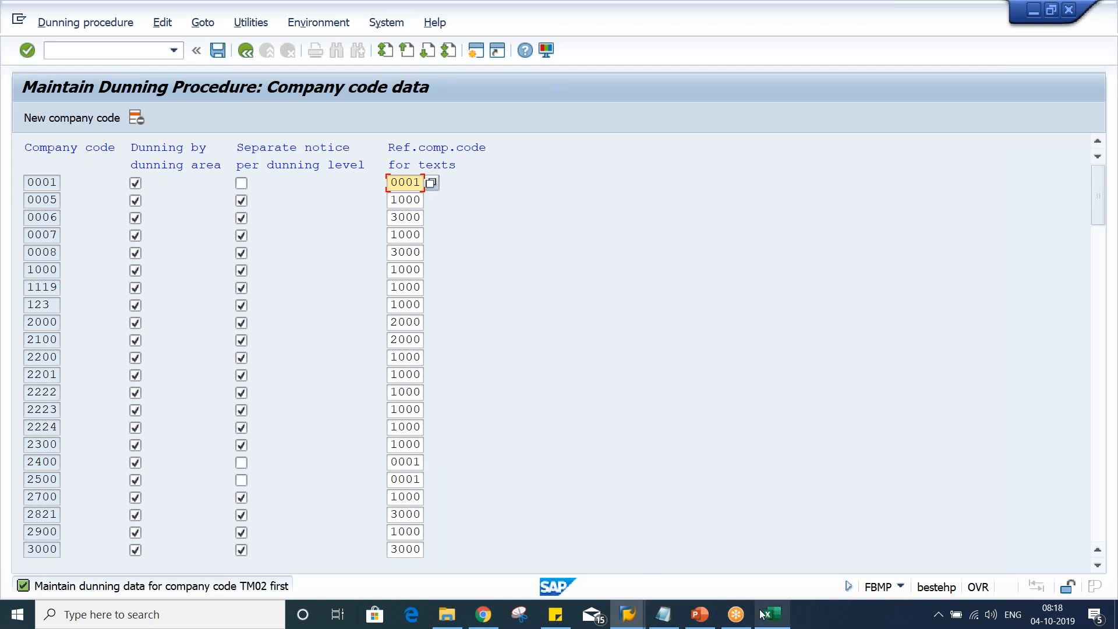
Switch to Excel and apply a thick outside border around the range I11:L17
mouse_move(763, 613)
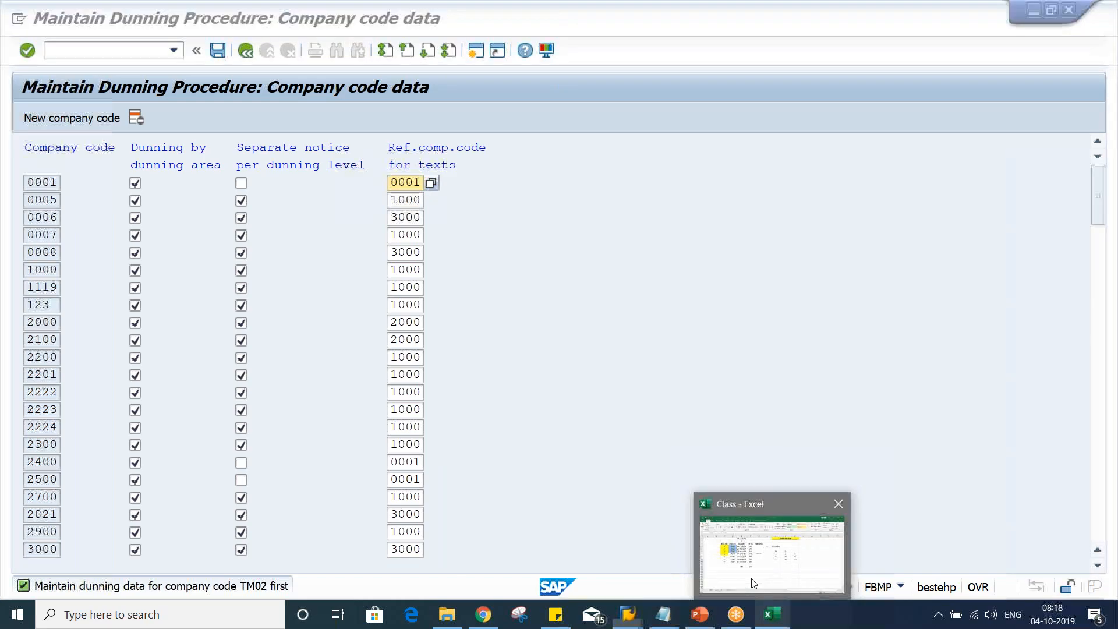
left_click(753, 584)
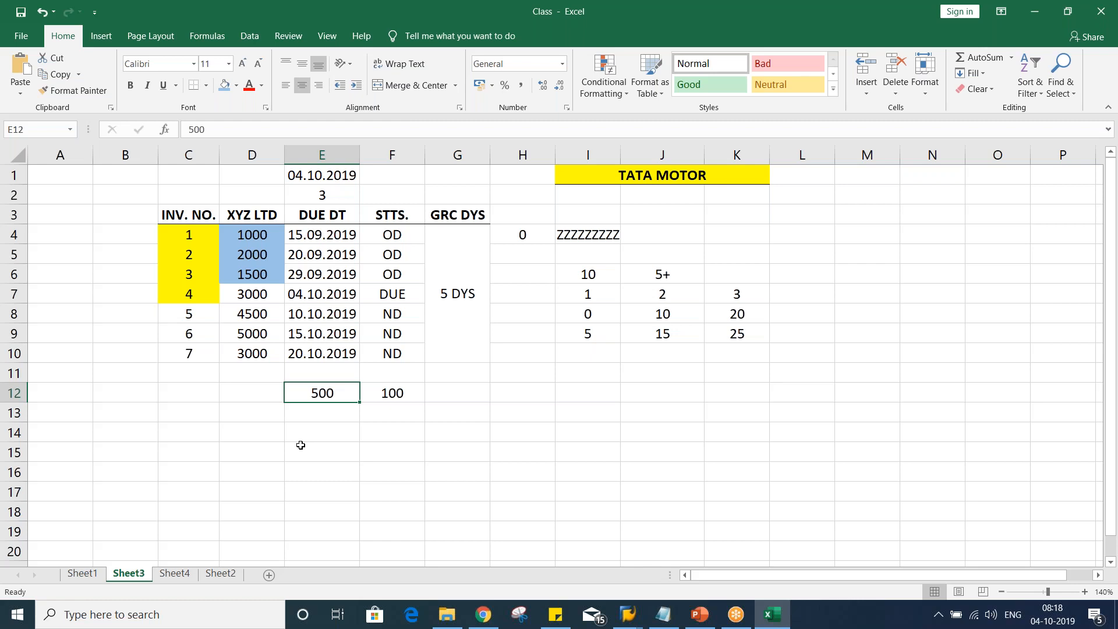
left_click_drag(573, 373, 816, 465)
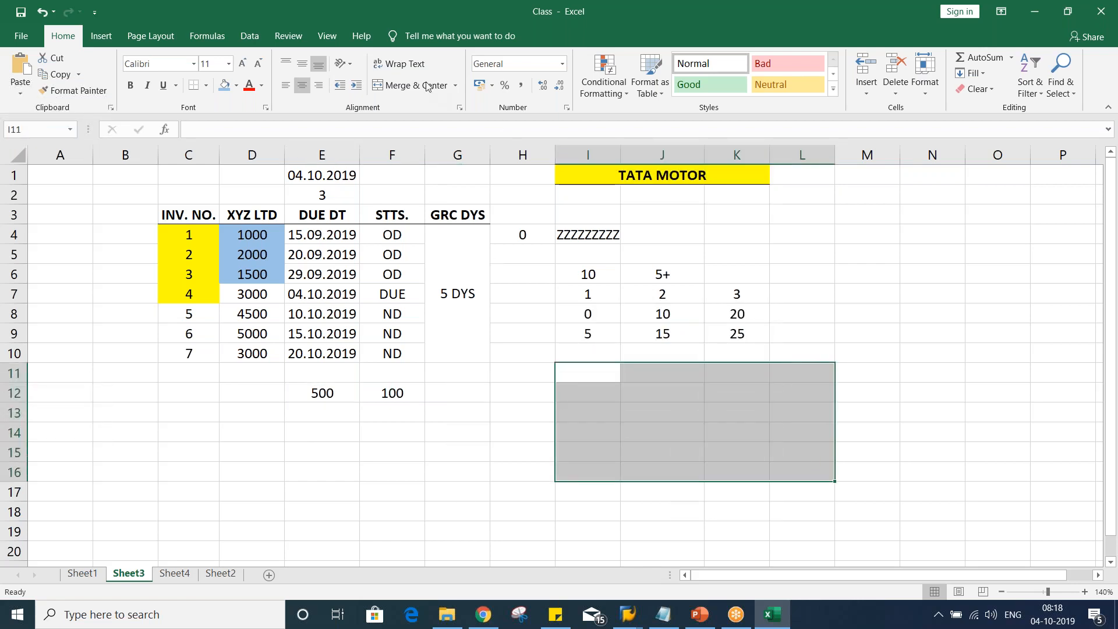
left_click(208, 88)
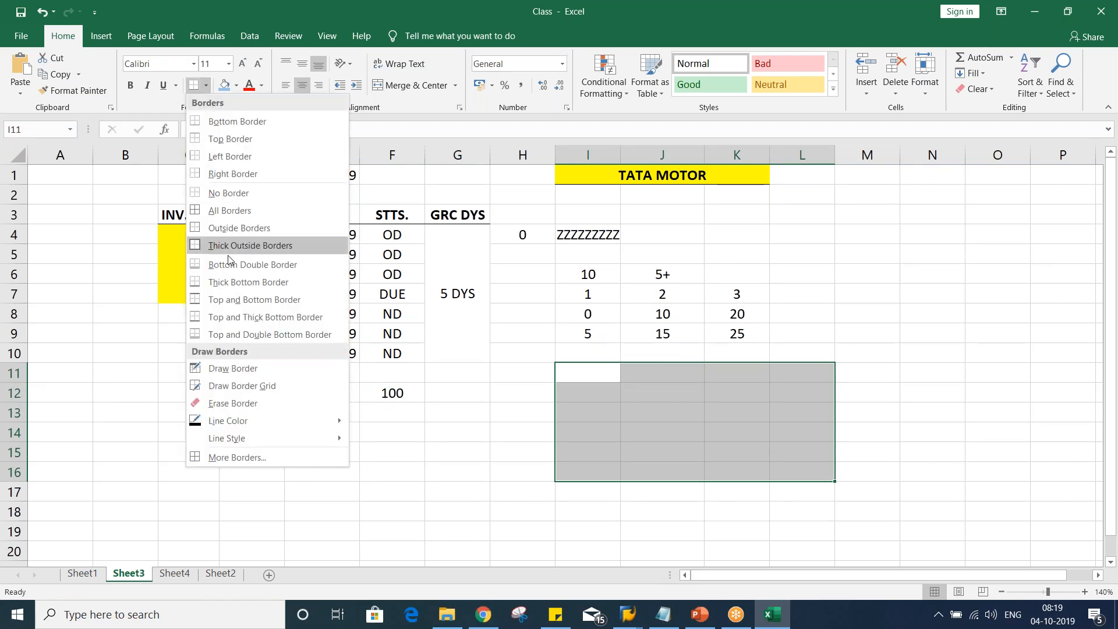
key("Escape")
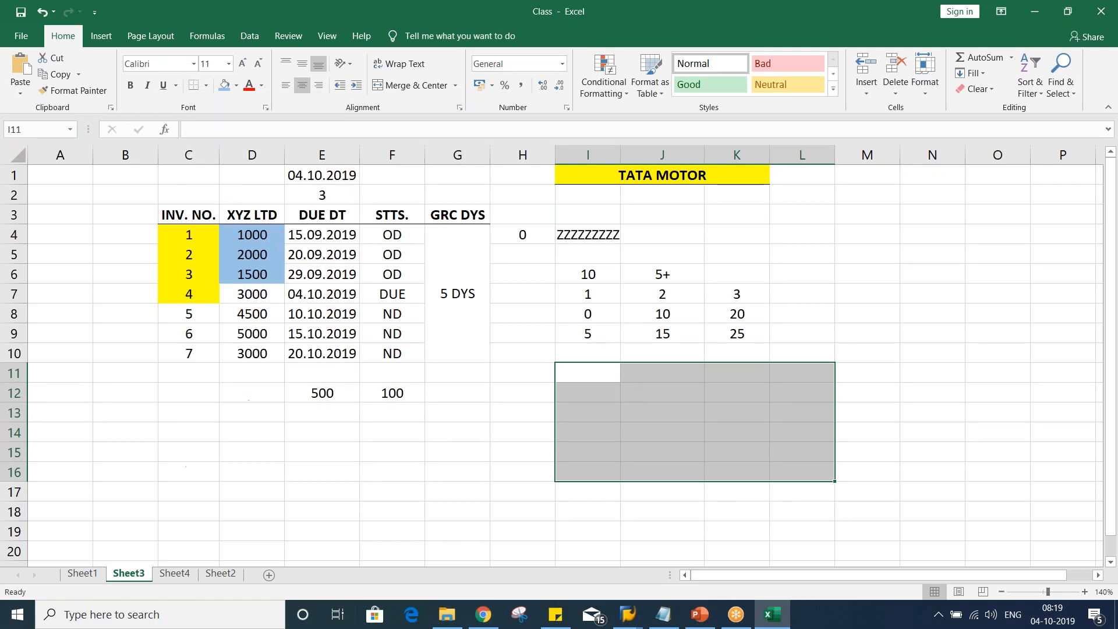
left_click(593, 370)
left_click_drag(593, 370, 816, 492)
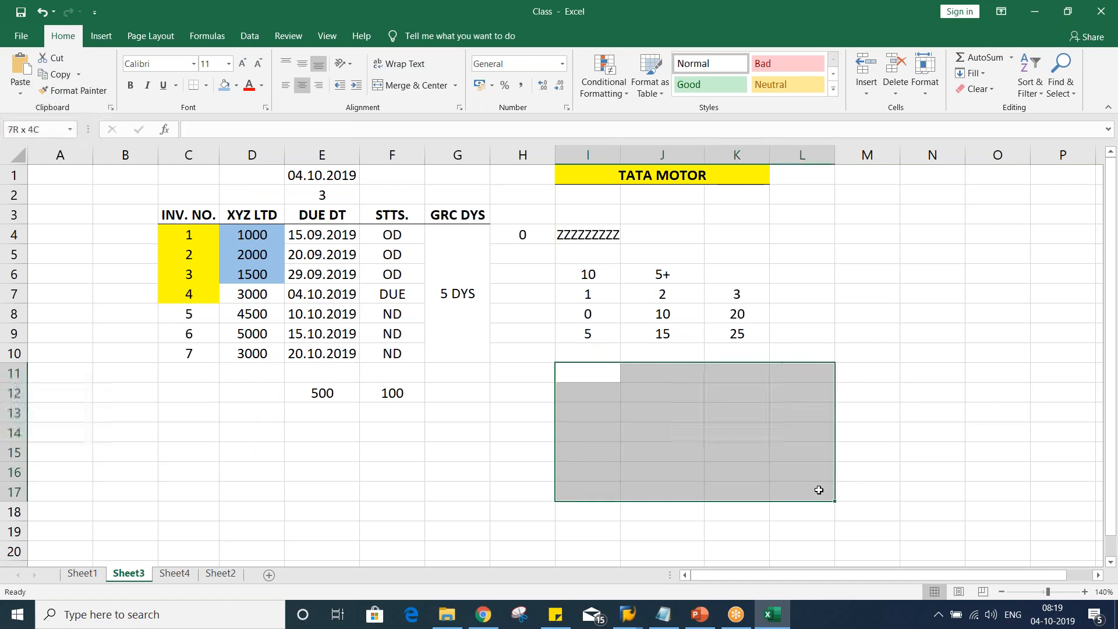
left_click(207, 88)
left_click(274, 244)
Merge and center cells I13 to K13 inside the bordered block
left_click(692, 393)
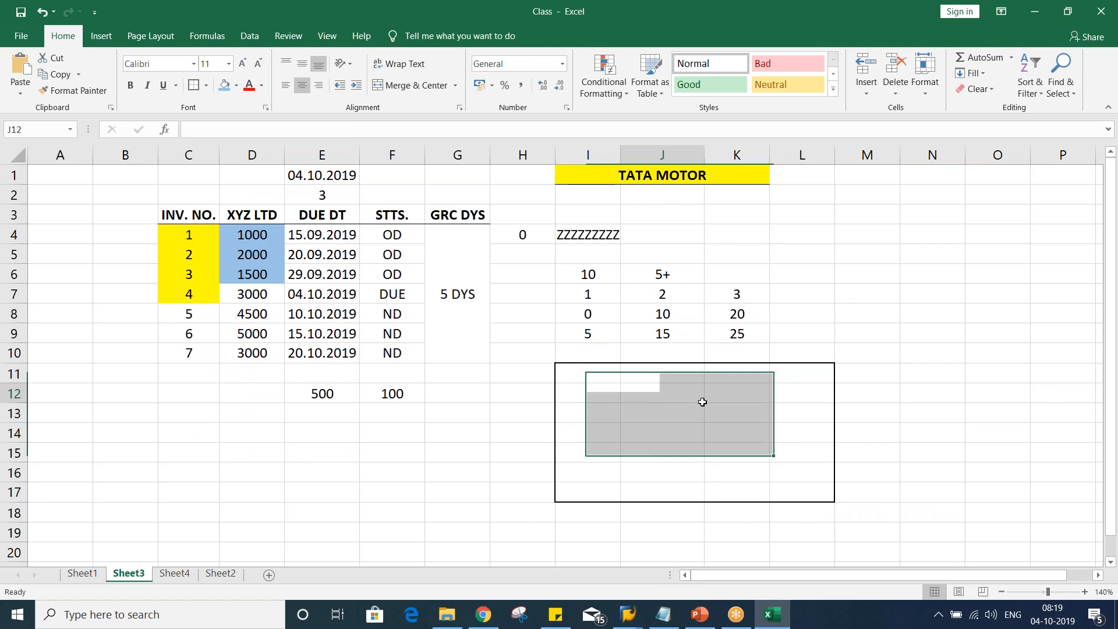
left_click(575, 374)
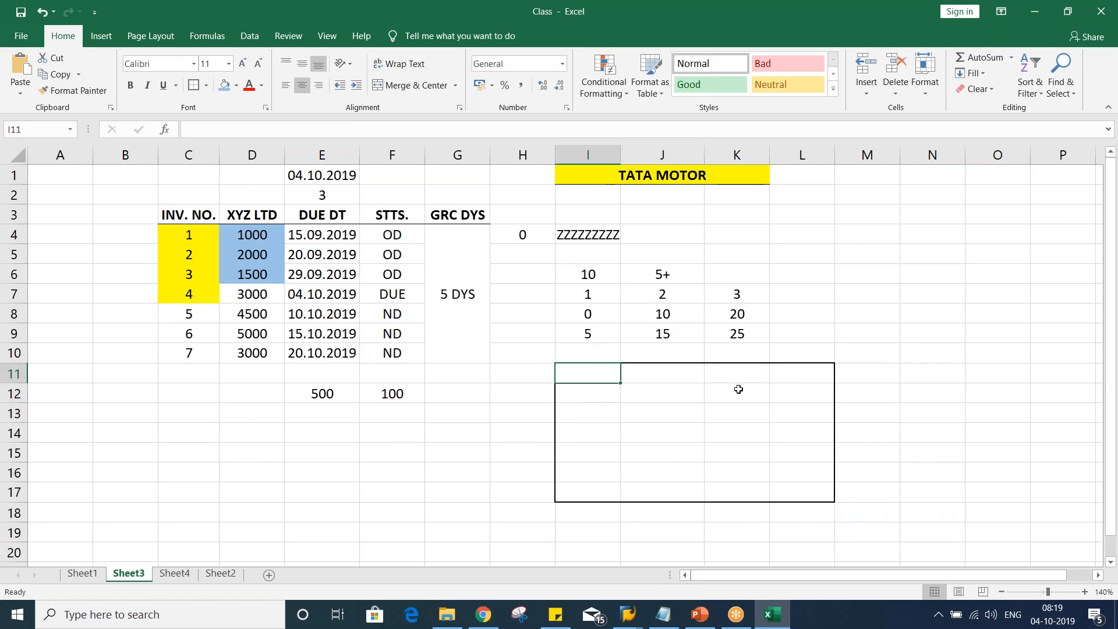
left_click_drag(757, 377, 792, 375)
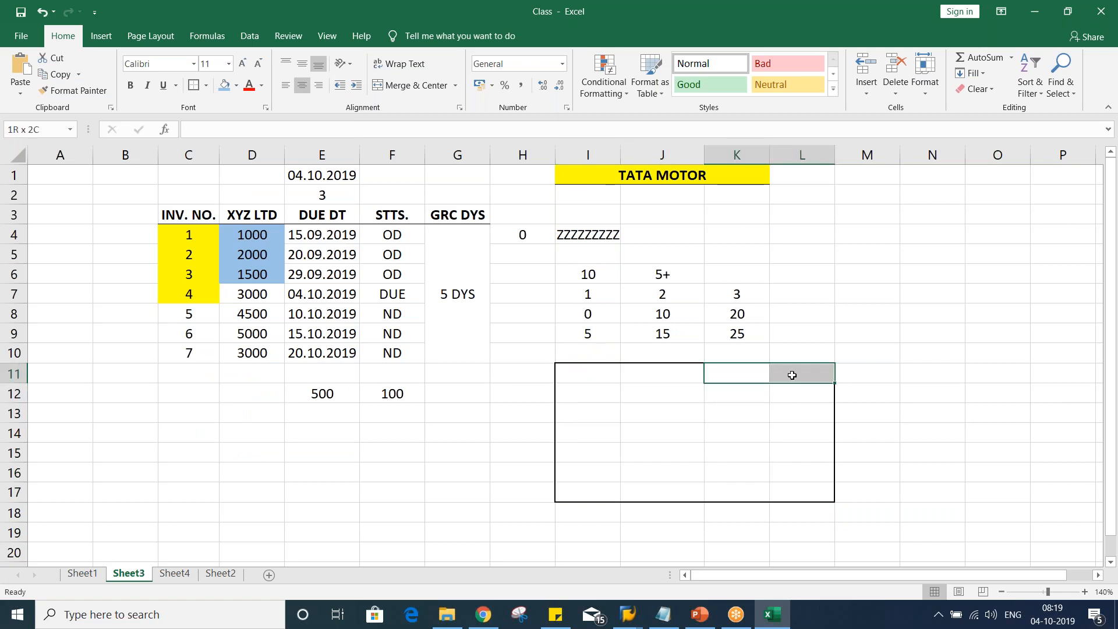
left_click(751, 399)
left_click(782, 398)
left_click(742, 413)
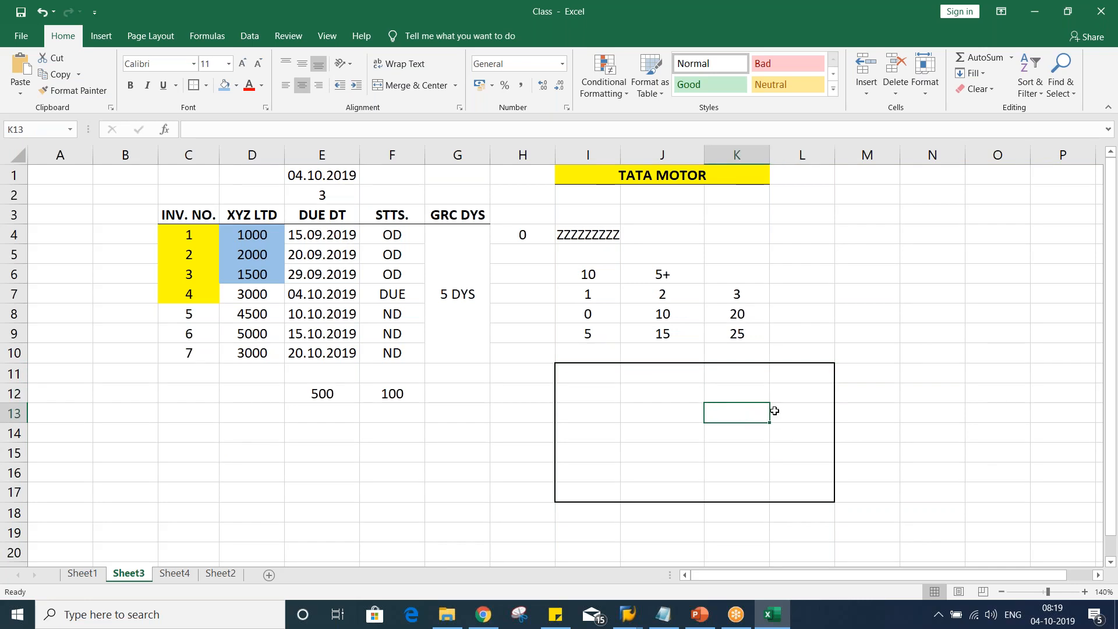
left_click_drag(579, 409, 747, 413)
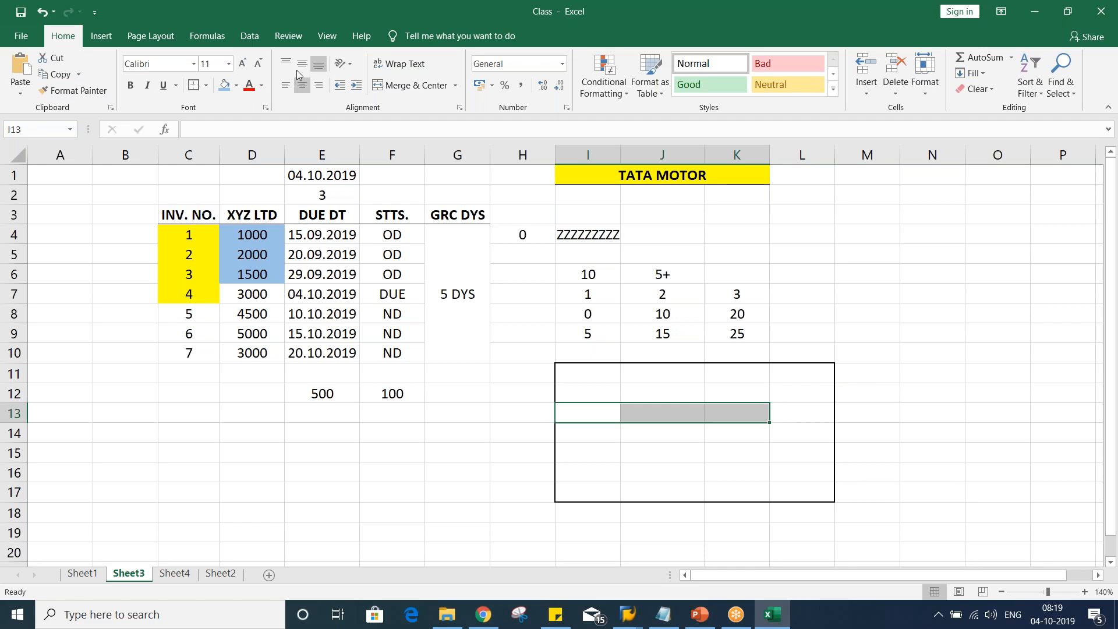
left_click(394, 83)
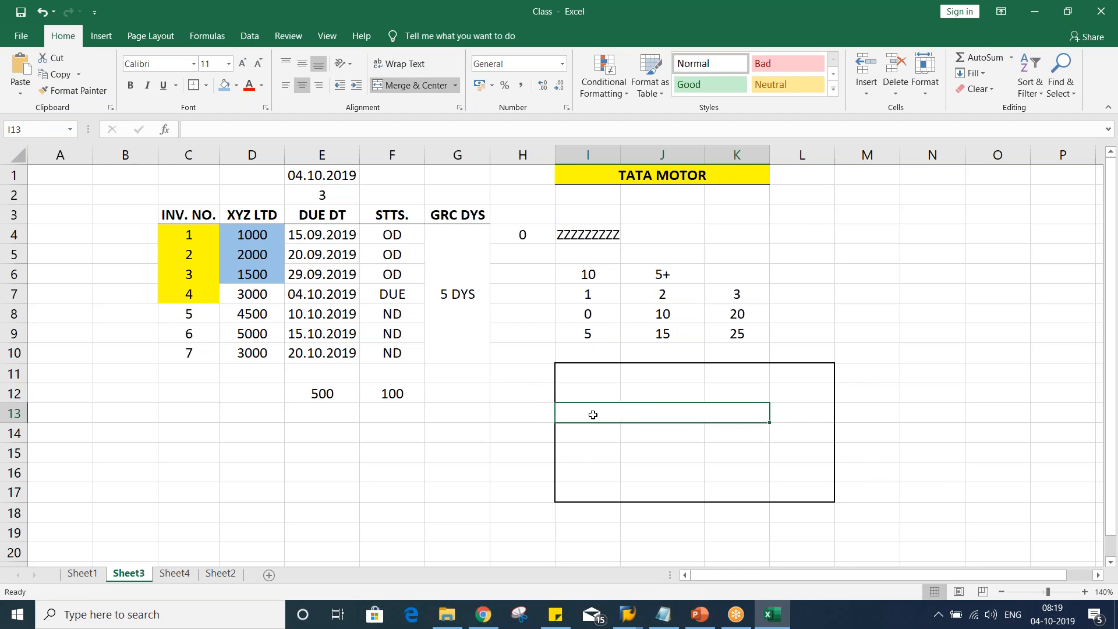
Type "DEAR CUSTOMER, THIS IS TO" into the merged cell I13
type("DEAR CO")
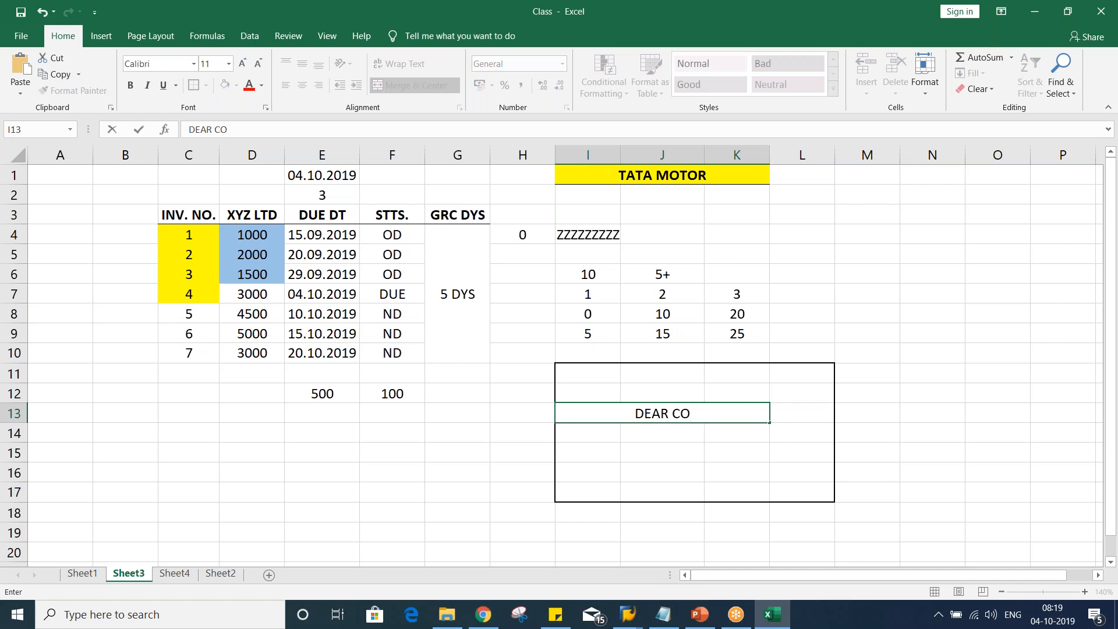
key("BackSpace")
type("USTOMER")
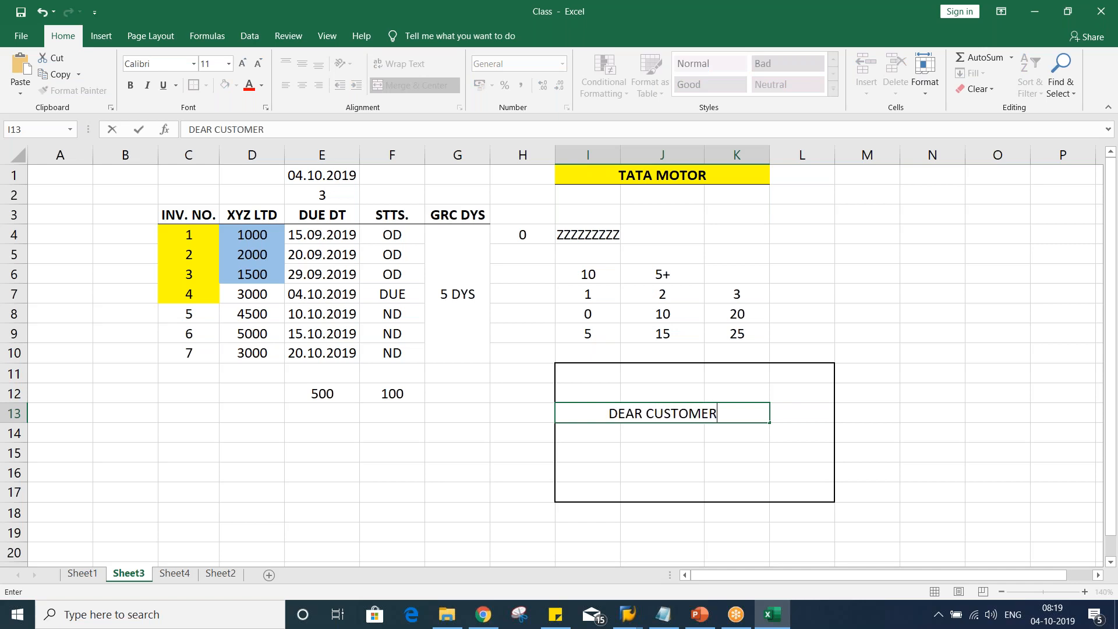
type(", THIS TI")
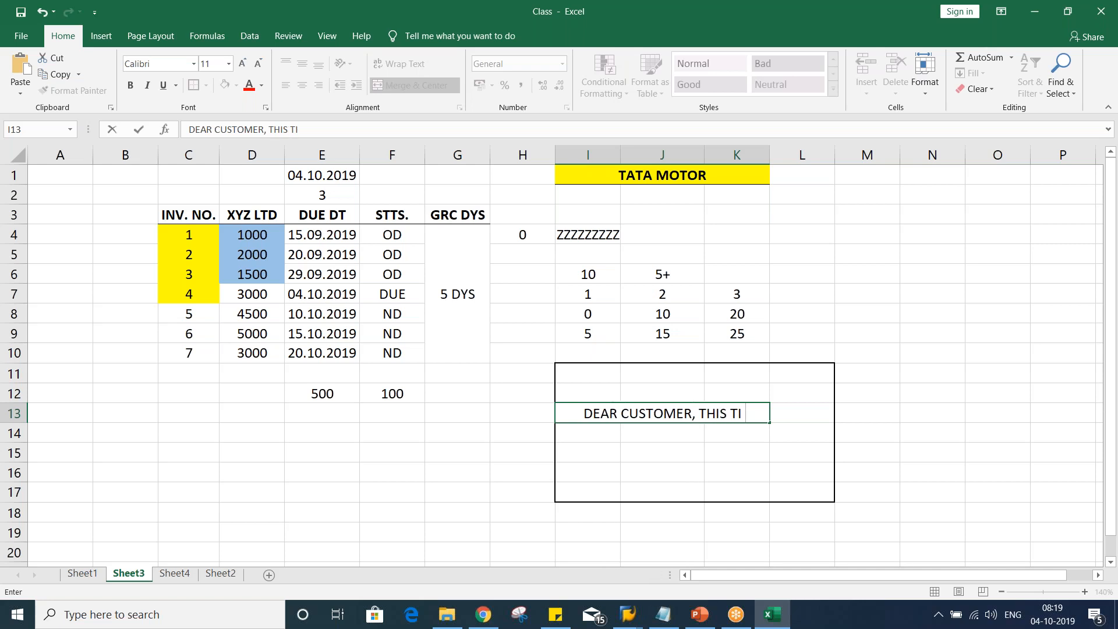
key("BackSpace")
key("BackSpace")
type("IS TOO")
key("BackSpace")
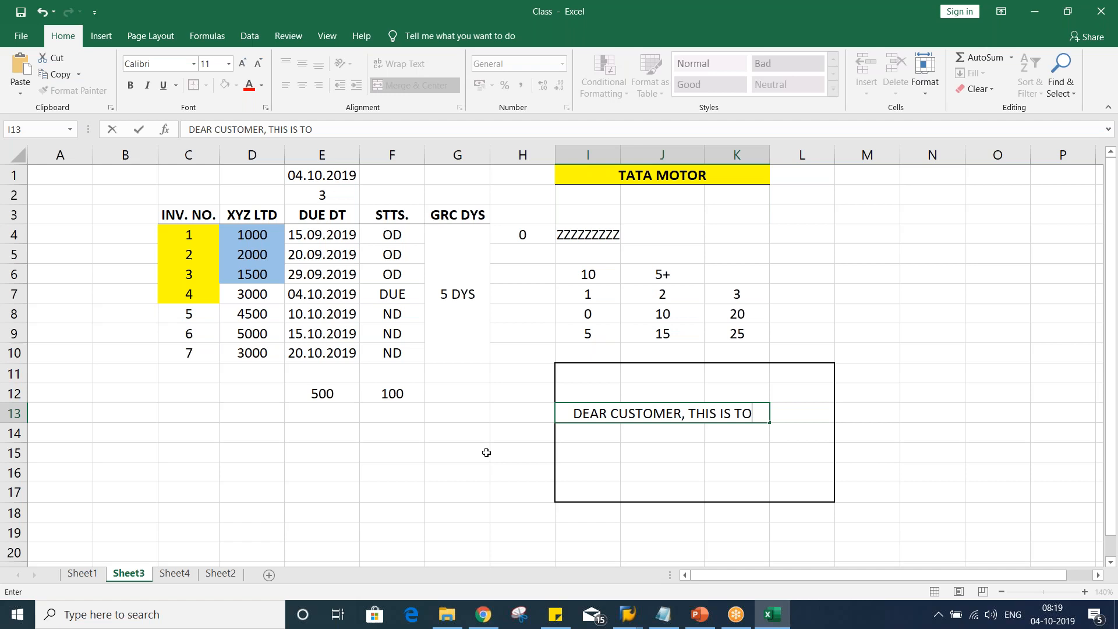
Enter dunning levels 1 and 2 in I15:I16 with amounts 1000 and 1500 in J15:J16
left_click(608, 454)
type("1")
key("Return")
type("2")
key("Return")
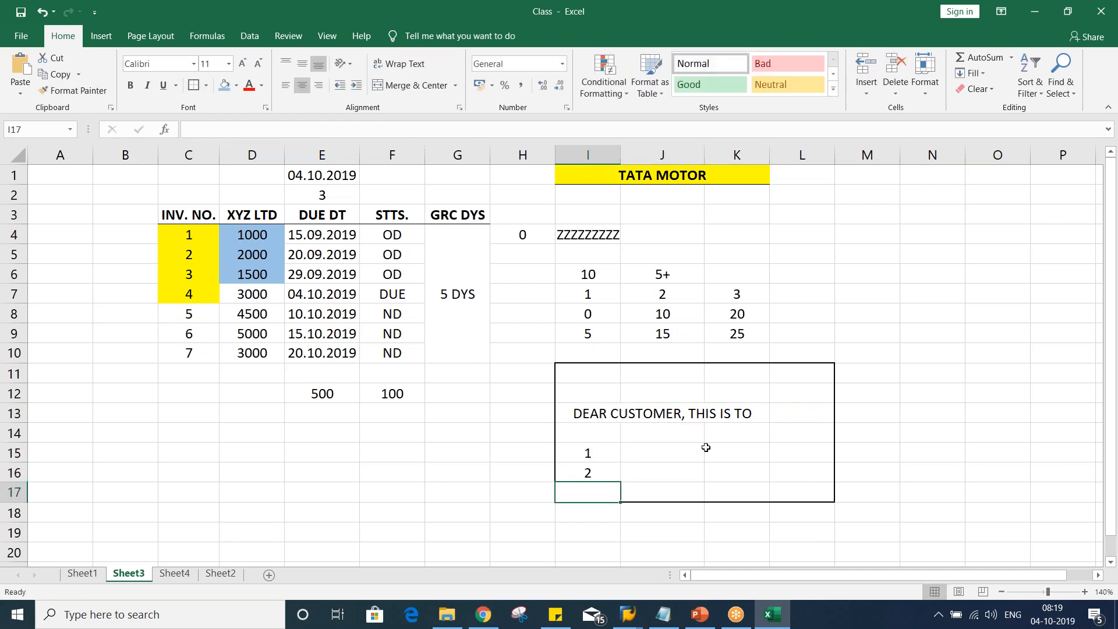
left_click(675, 451)
type("1000")
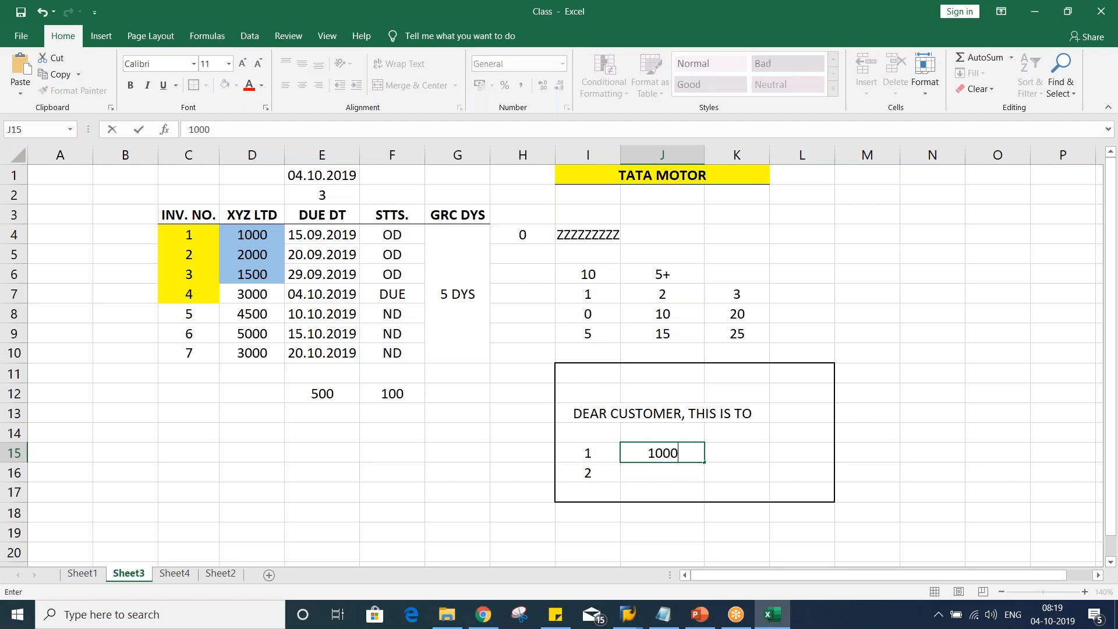
key("Return")
type("1500")
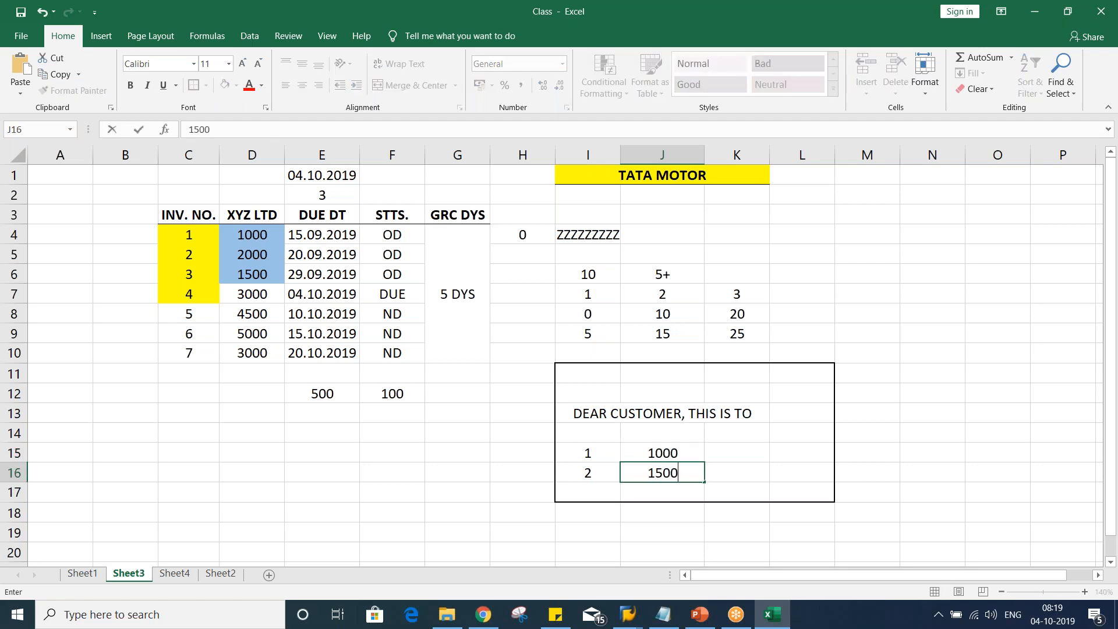
key("Return")
Enter 1 in K15 and K16, and 15 and 20 in L15 and L16
left_click(745, 459)
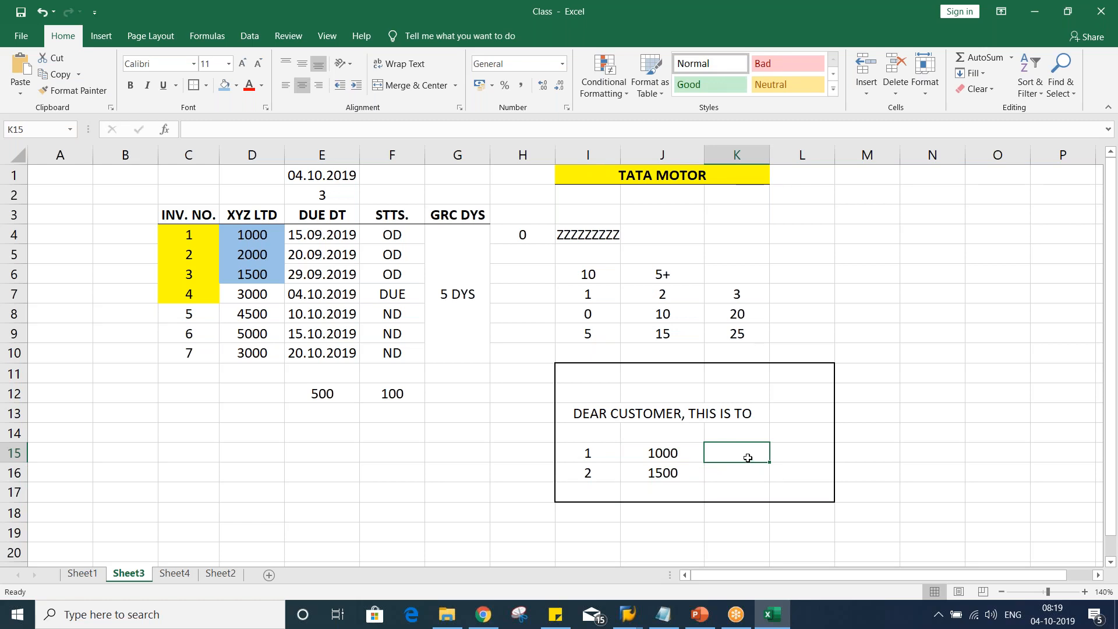
type("1")
key("Return")
type("1")
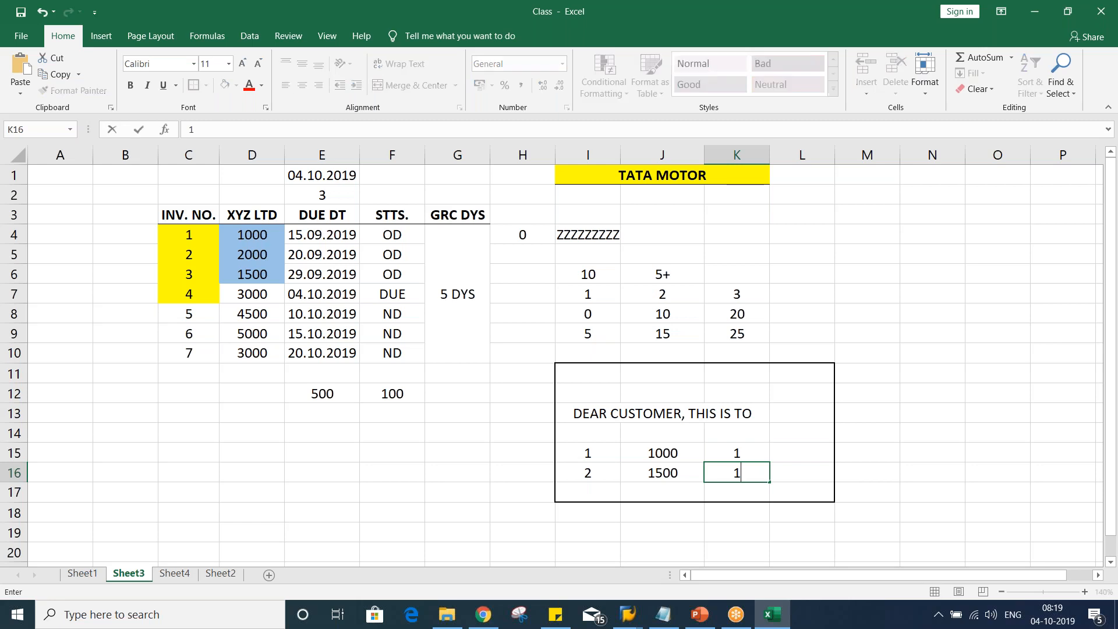
left_click(801, 452)
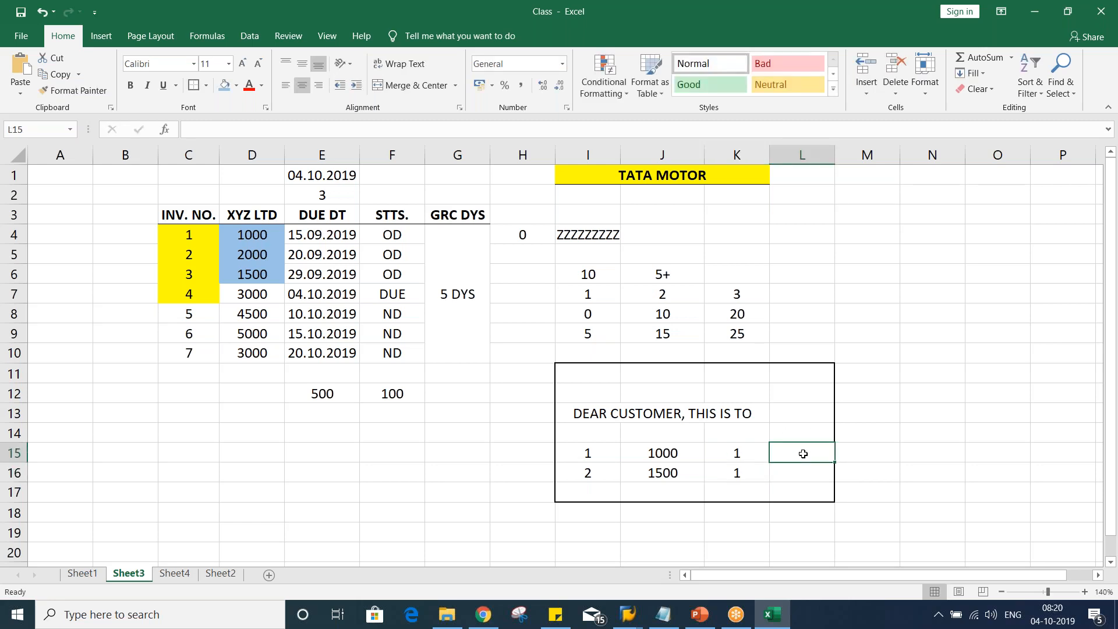
type("15")
key("Return")
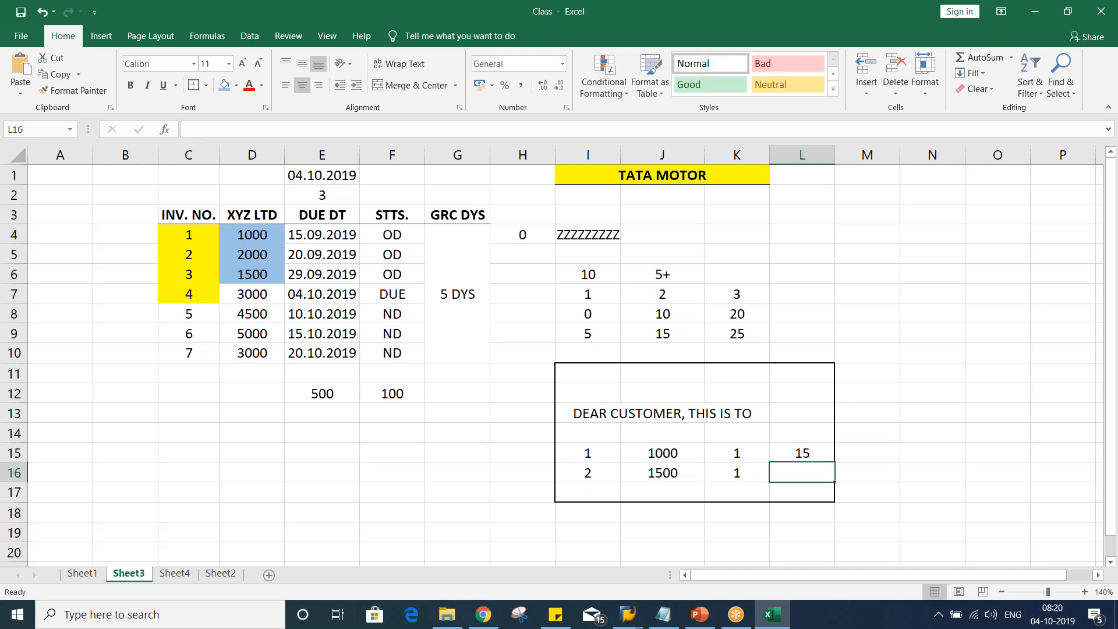
type("20")
key("Return")
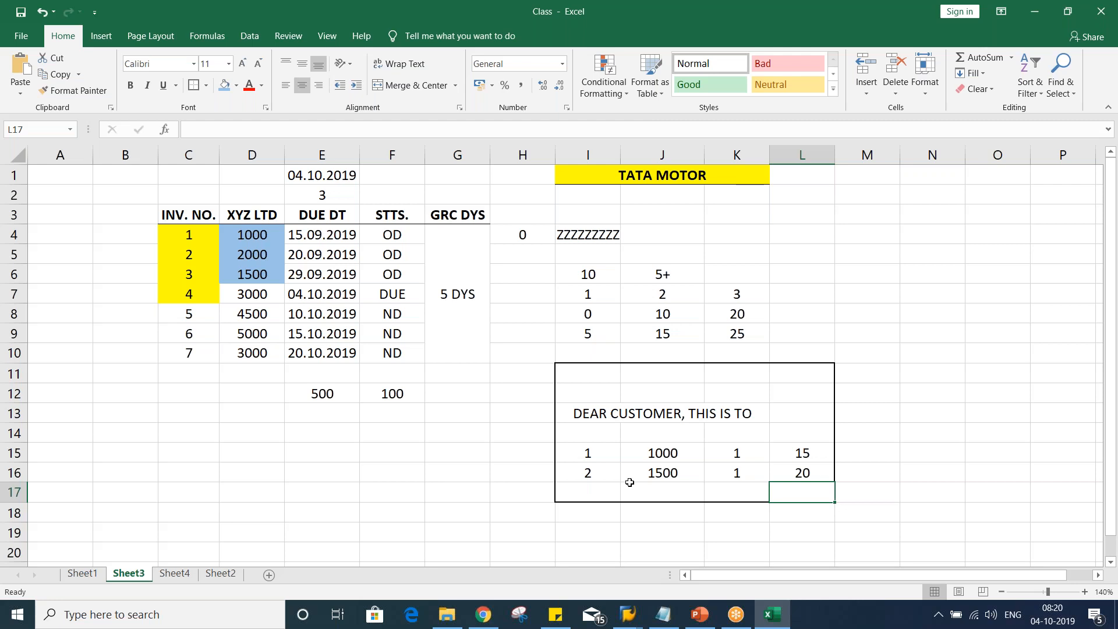
Examine the example dunning rows 15 and 16 below the text line
left_click(602, 413)
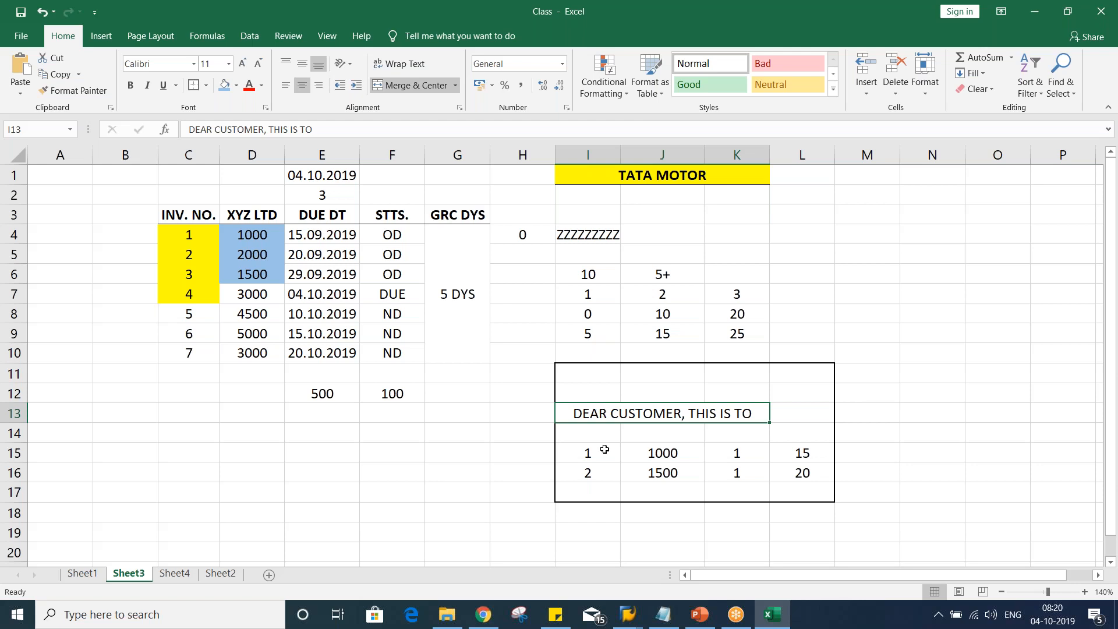
left_click_drag(588, 451, 789, 462)
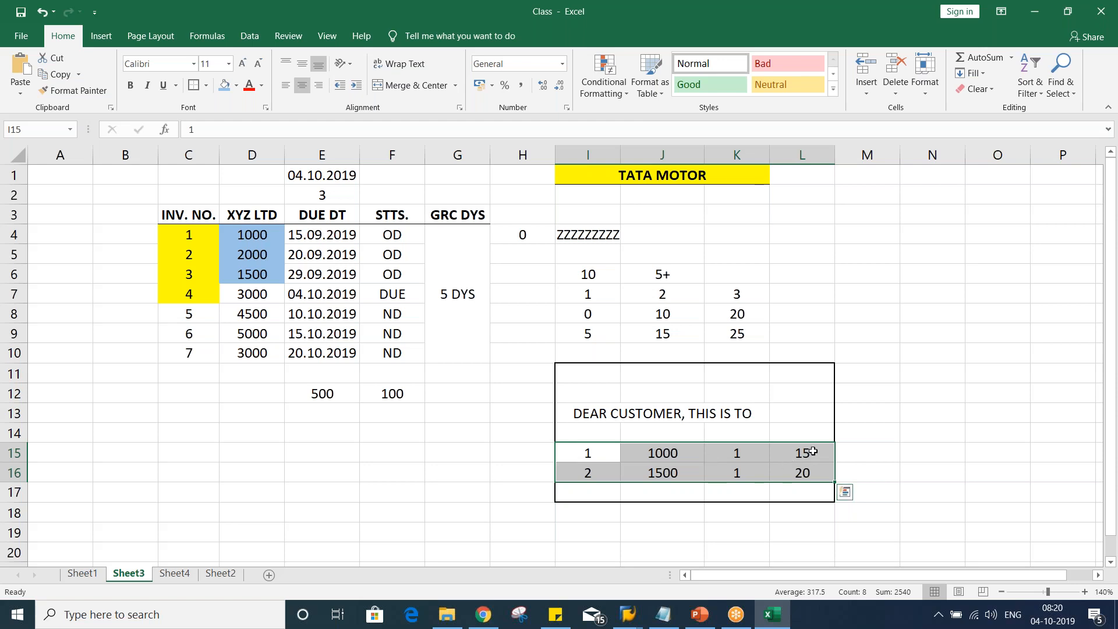
left_click(809, 452)
left_click(807, 470)
left_click(804, 452)
left_click(803, 471)
left_click(804, 453)
left_click(802, 473)
left_click(803, 452)
left_click(802, 475)
left_click(801, 451)
left_click(806, 472)
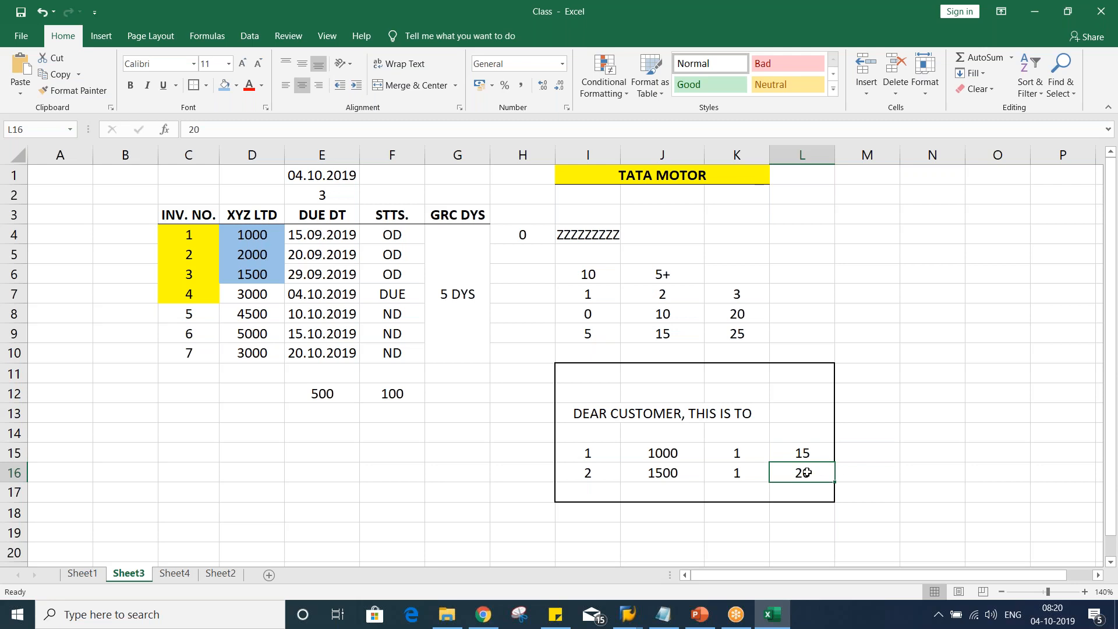
left_click(804, 453)
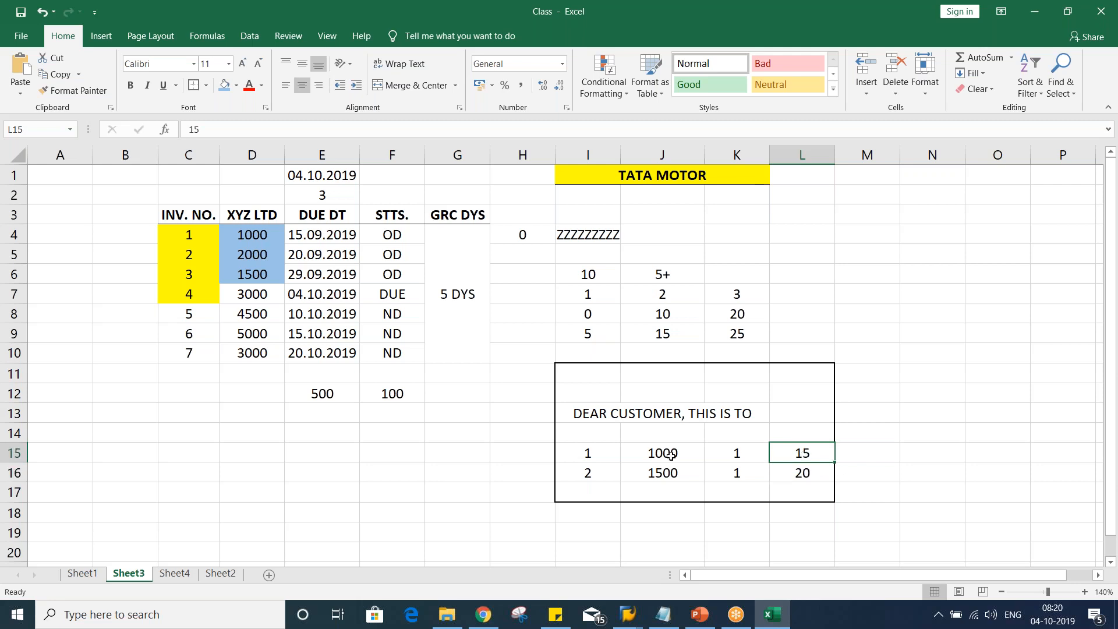
left_click(604, 451)
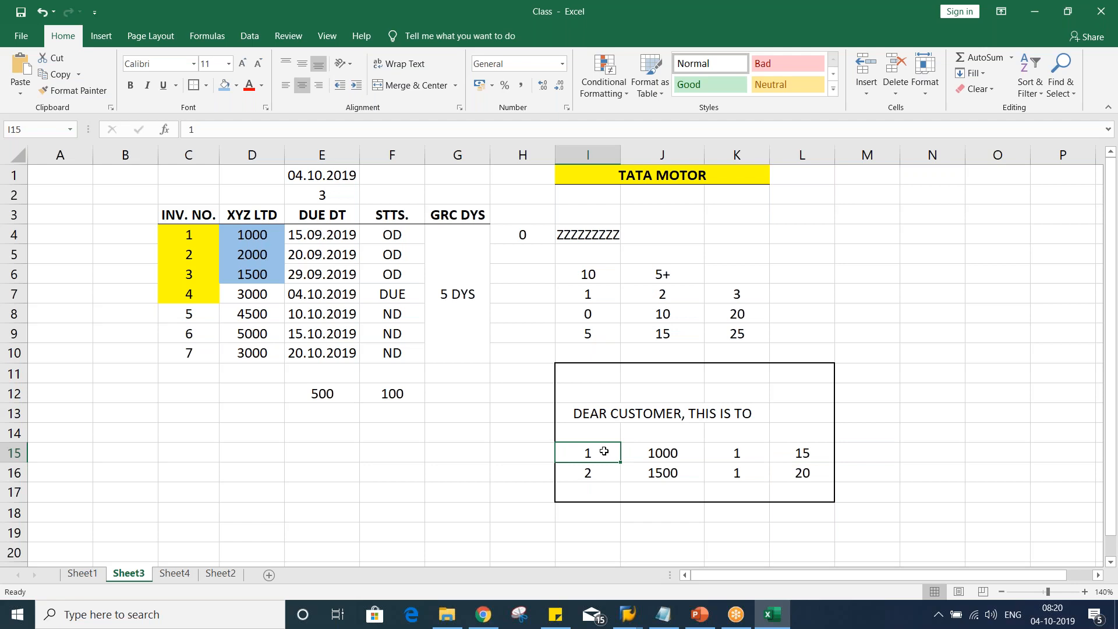
Back in SAP, add company code TM02 with dunning by dunning area and separate notice per level, and save it
key("alt+Tab")
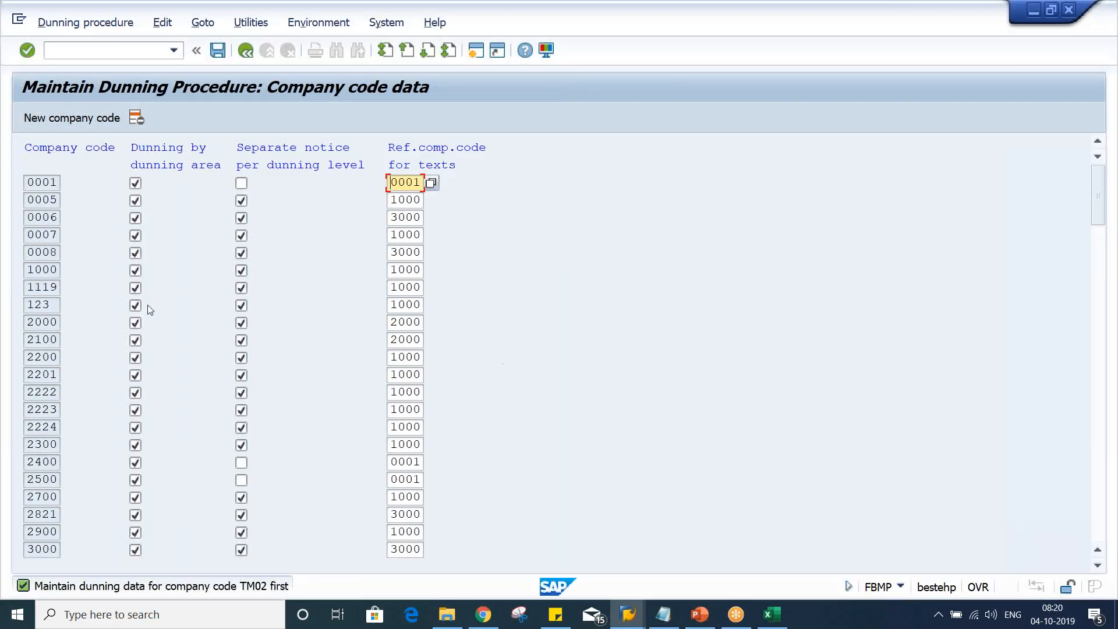
left_click(105, 119)
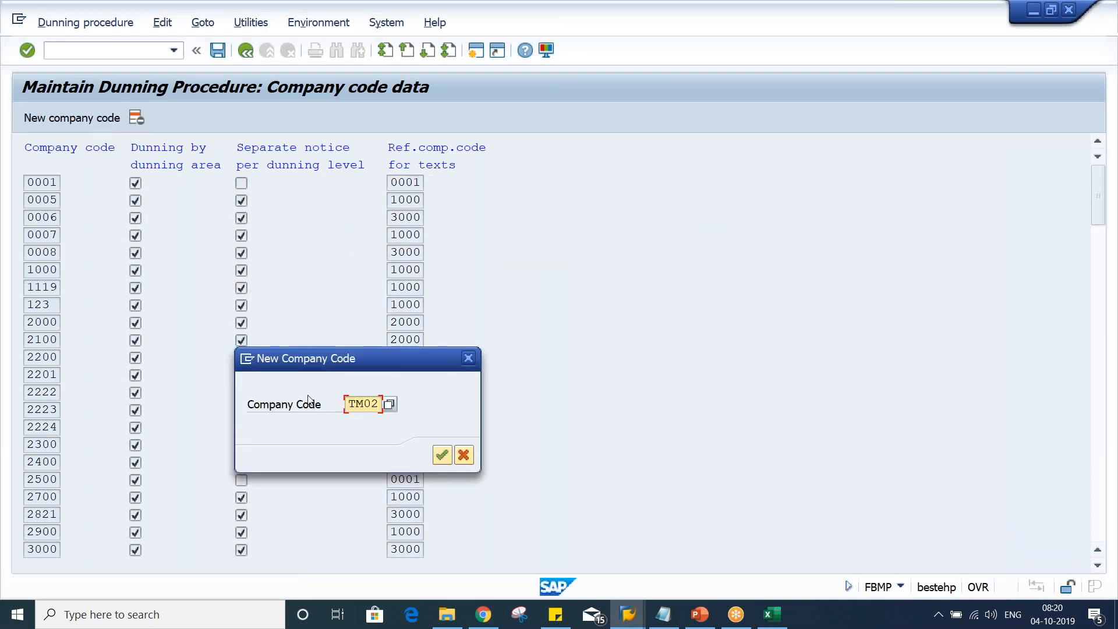
key("Return")
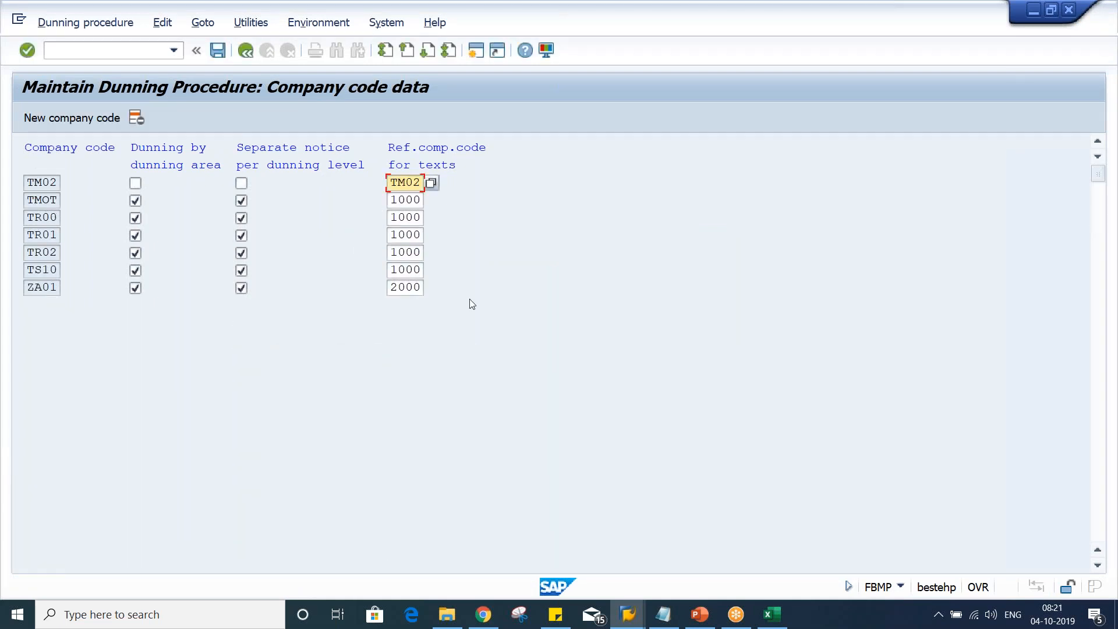
left_click(135, 184)
left_click(241, 184)
left_click(218, 50)
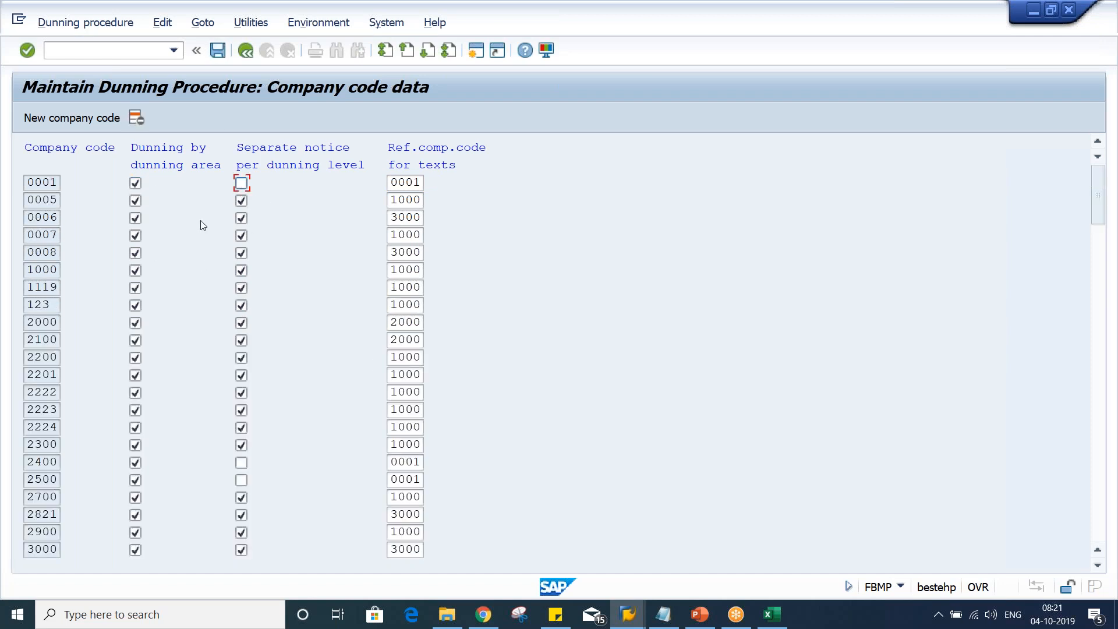
left_click(246, 51)
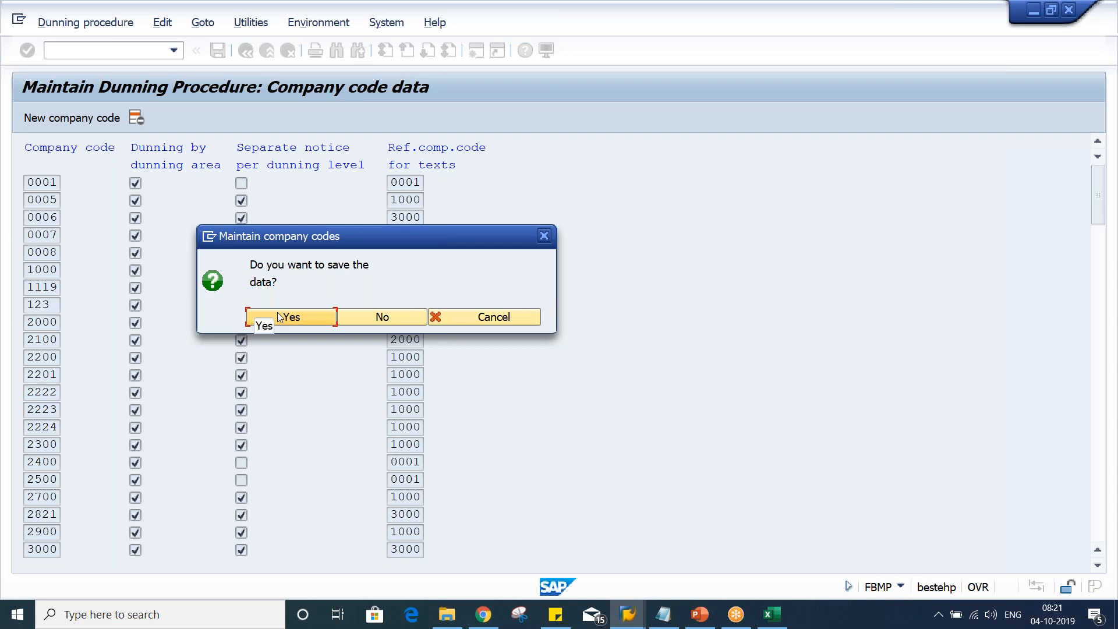
left_click(279, 317)
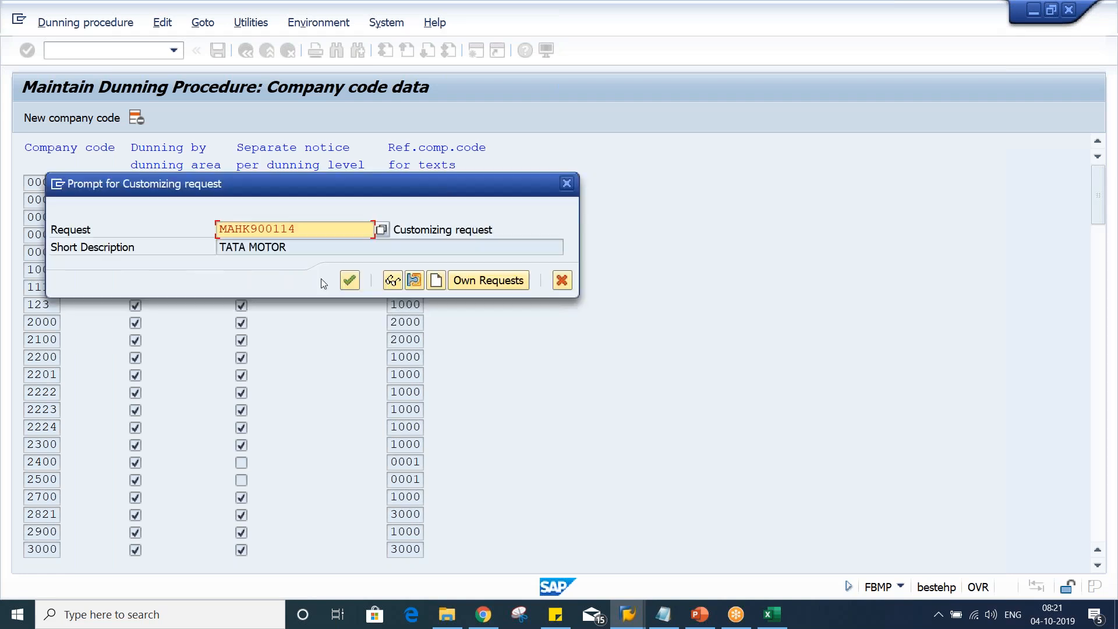
key("Return")
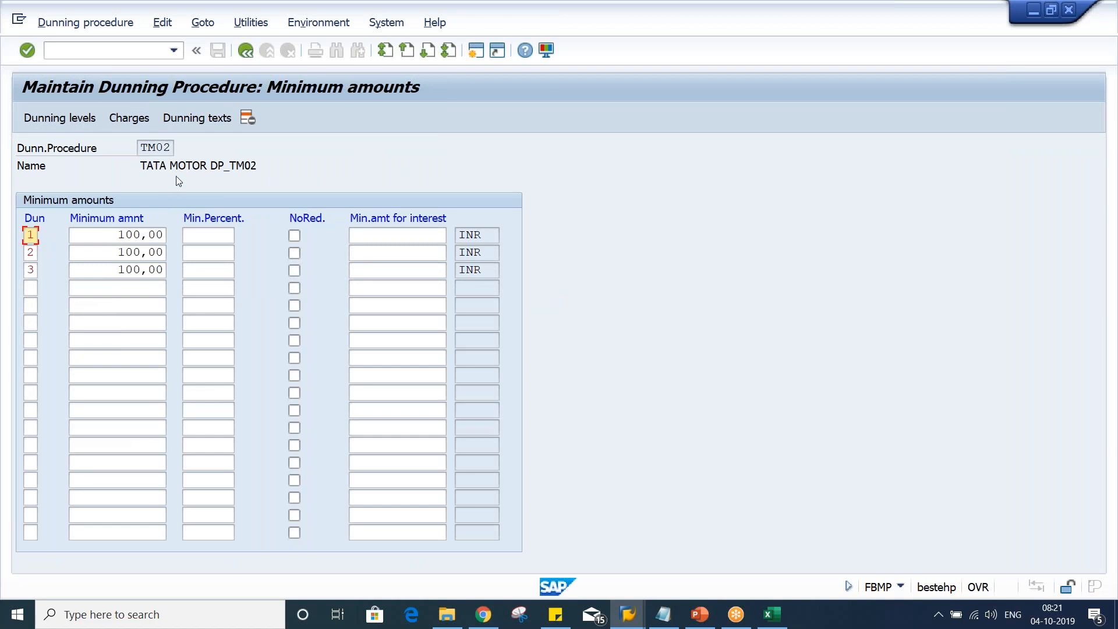
Reopen the dunning texts for TM02 with account type Customer and select the first form field
left_click(208, 126)
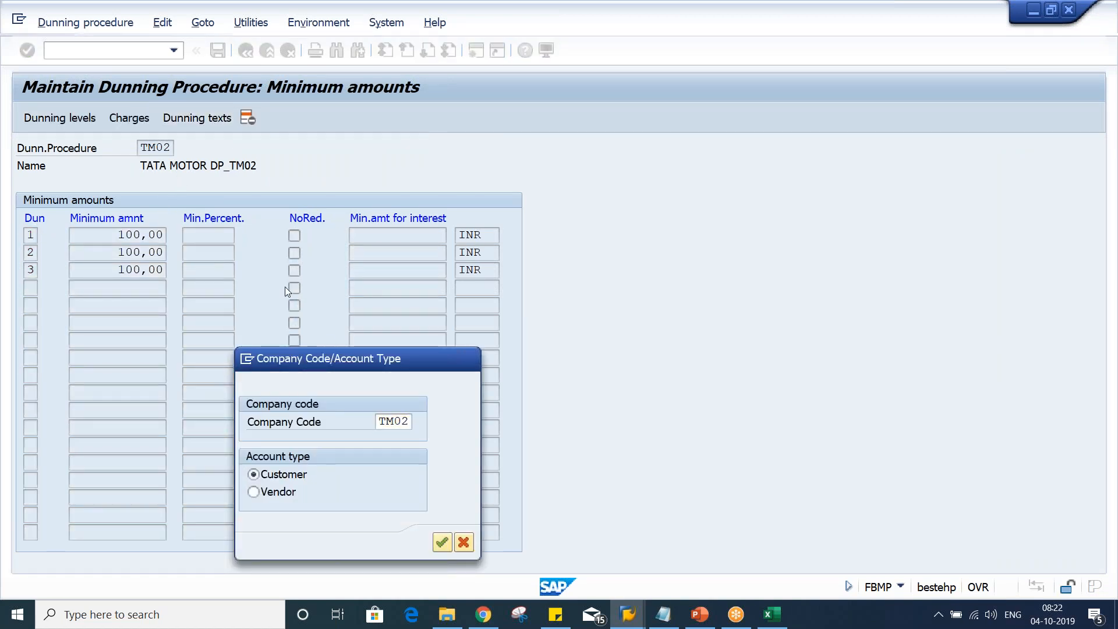
key("Return")
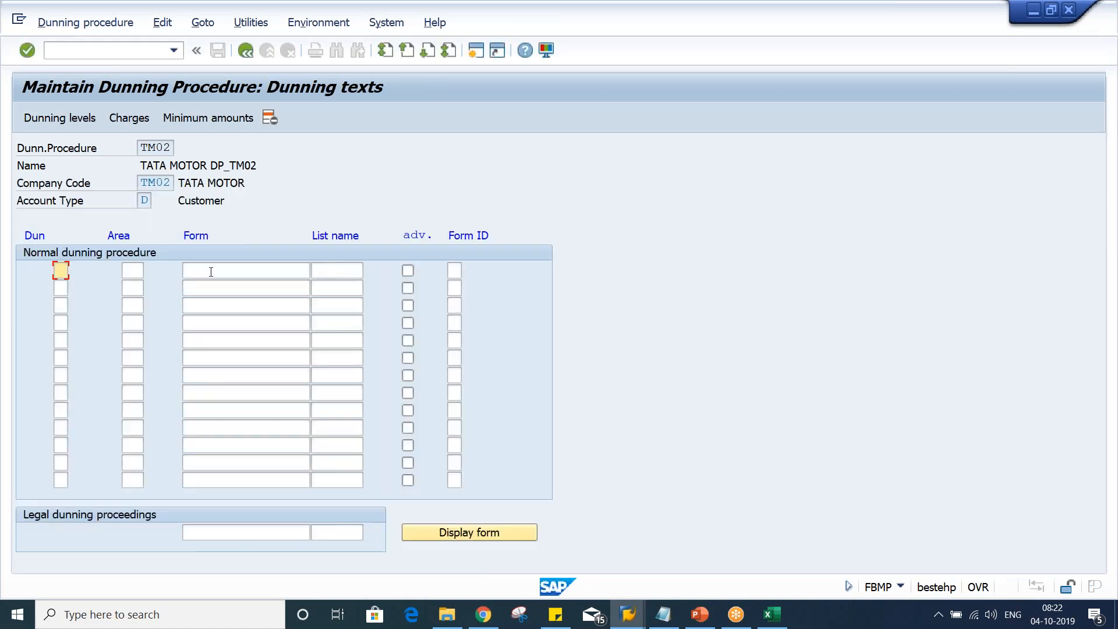
left_click(211, 272)
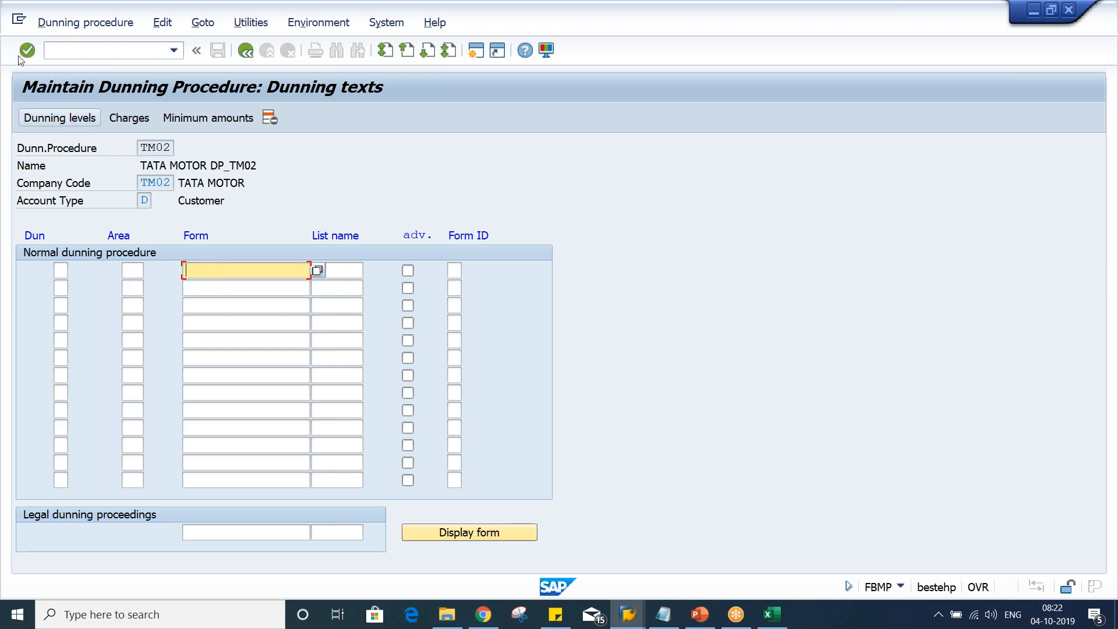
Switch to Excel and review the example dunning table in rows 15 and 16
left_click(773, 614)
left_click(598, 414)
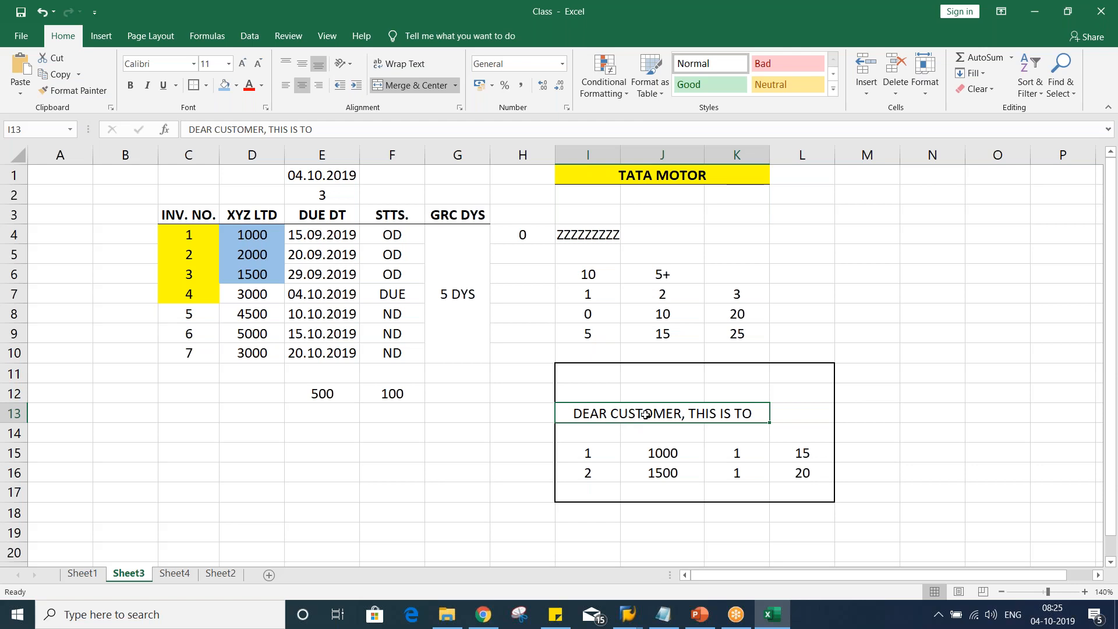
left_click_drag(602, 451, 788, 466)
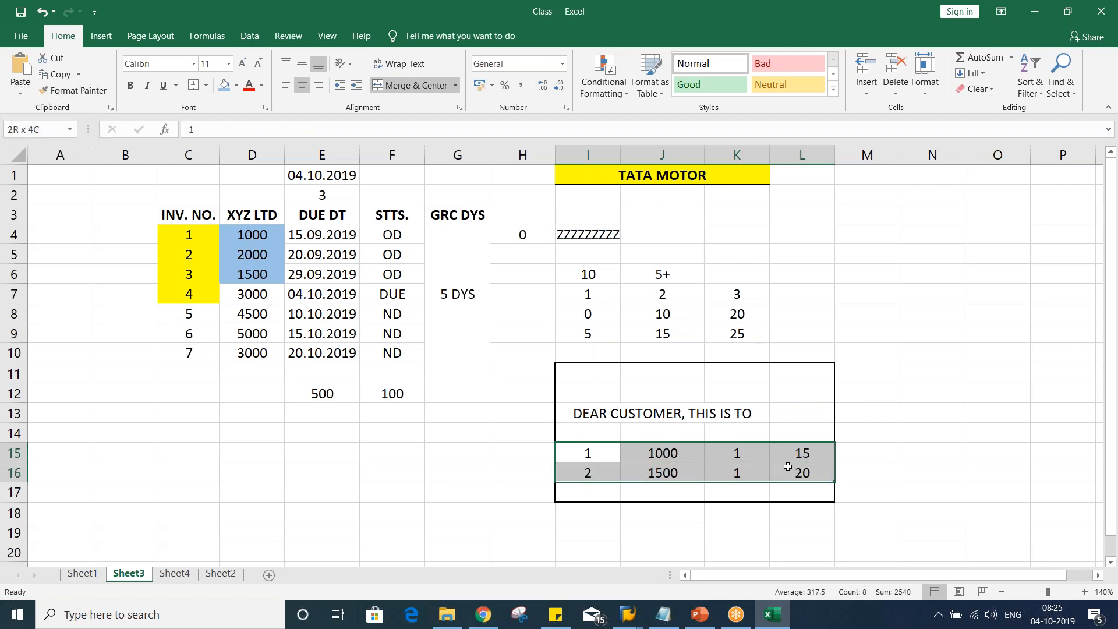
left_click(750, 455)
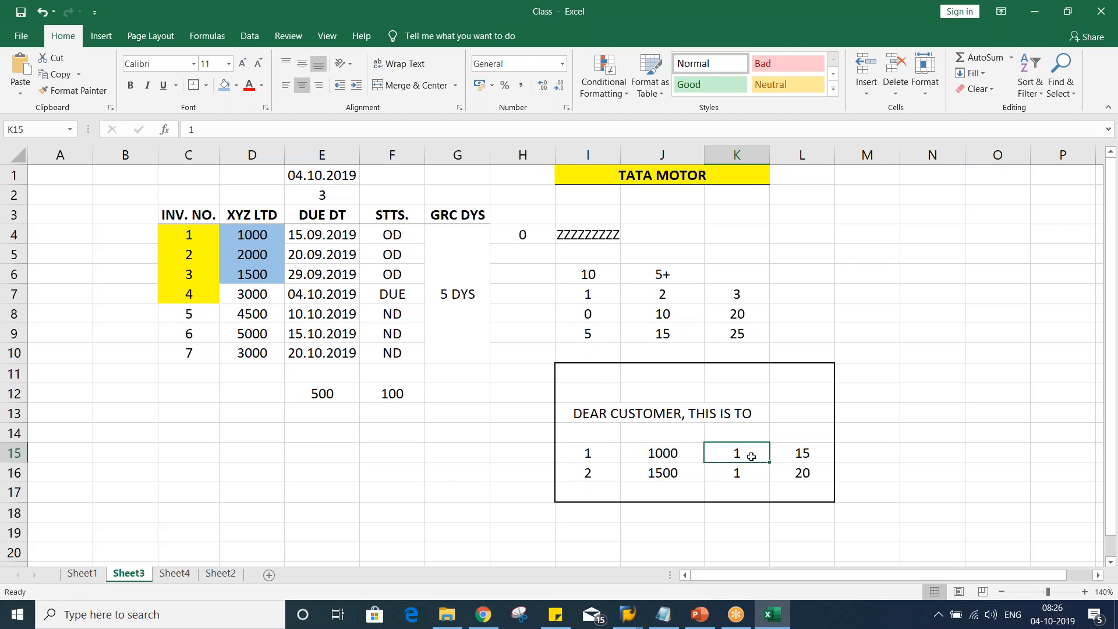
key("alt+Tab")
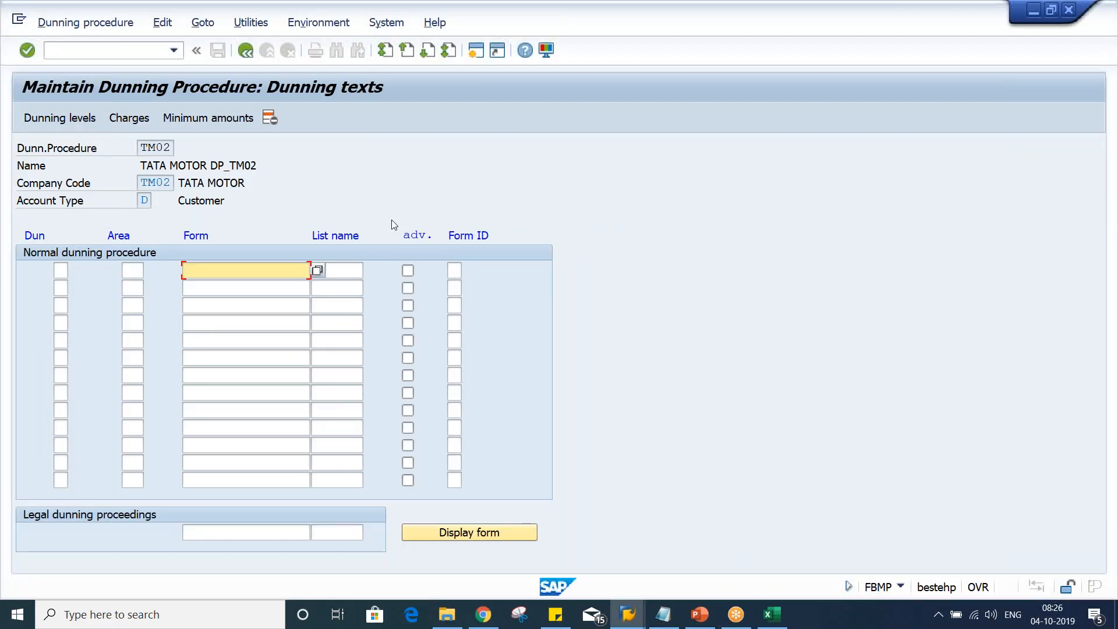
left_click(476, 51)
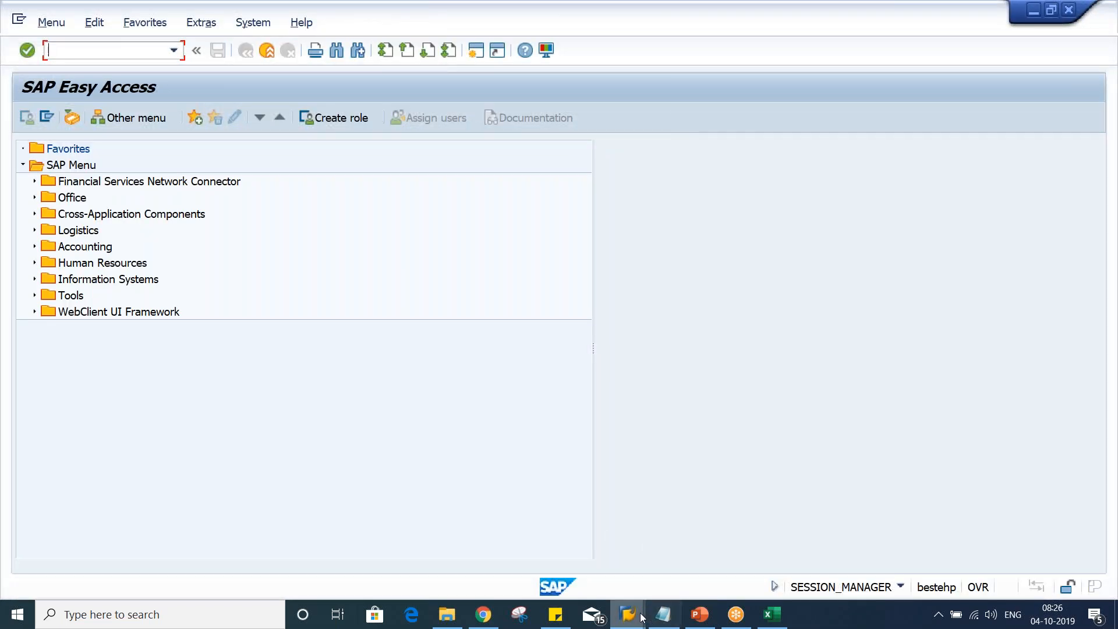
left_click(640, 616)
left_click(748, 552)
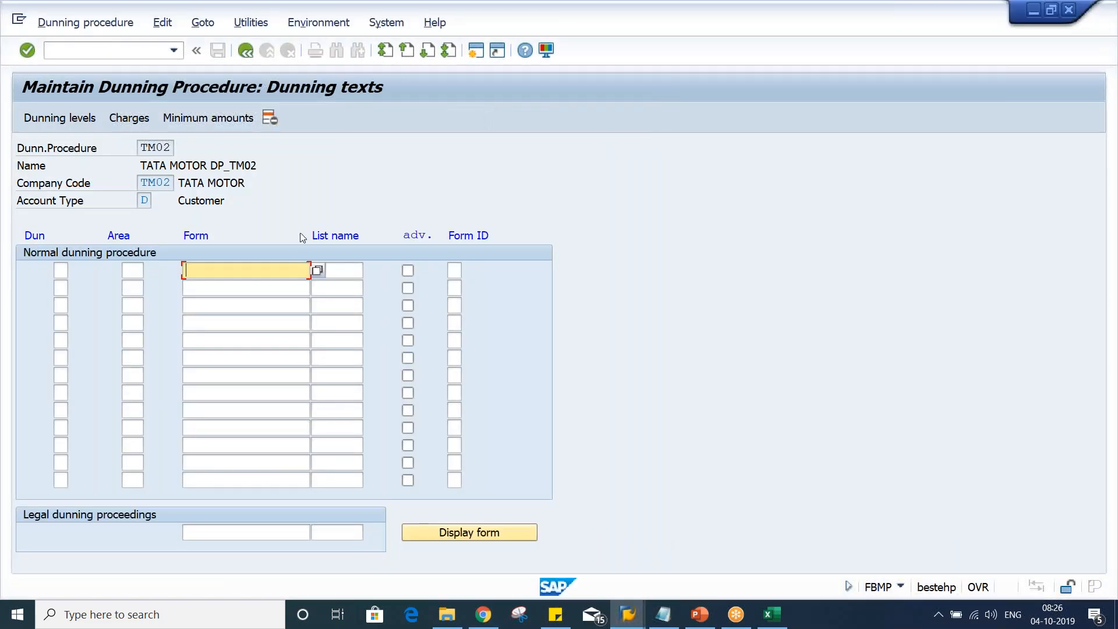
Set the form for the first normal dunning text line to F150_DUNN_01
left_click(245, 269)
left_click(246, 285)
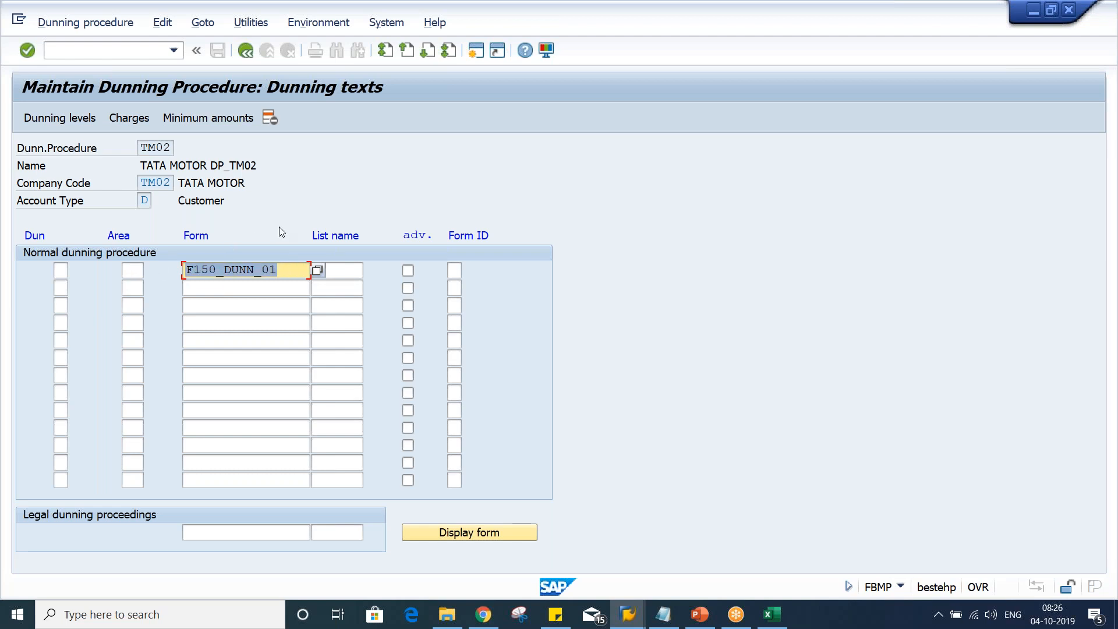
left_click(280, 268)
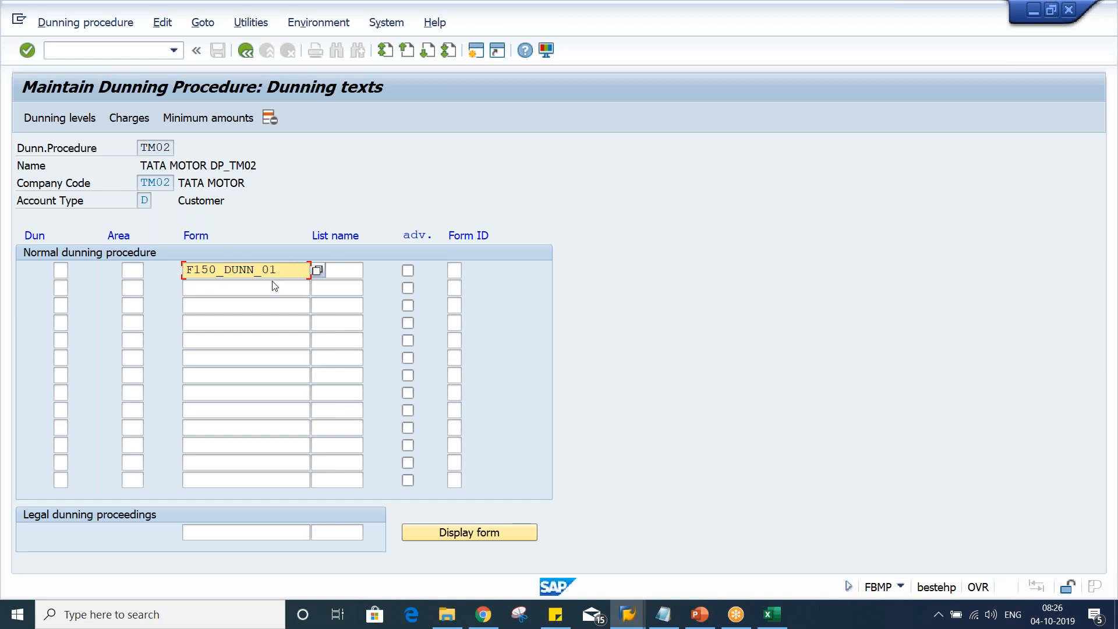
Copy the form F150_DUNN_01 into the second and third normal dunning text lines
left_click_drag(279, 272, 74, 267)
key("ctrl+c")
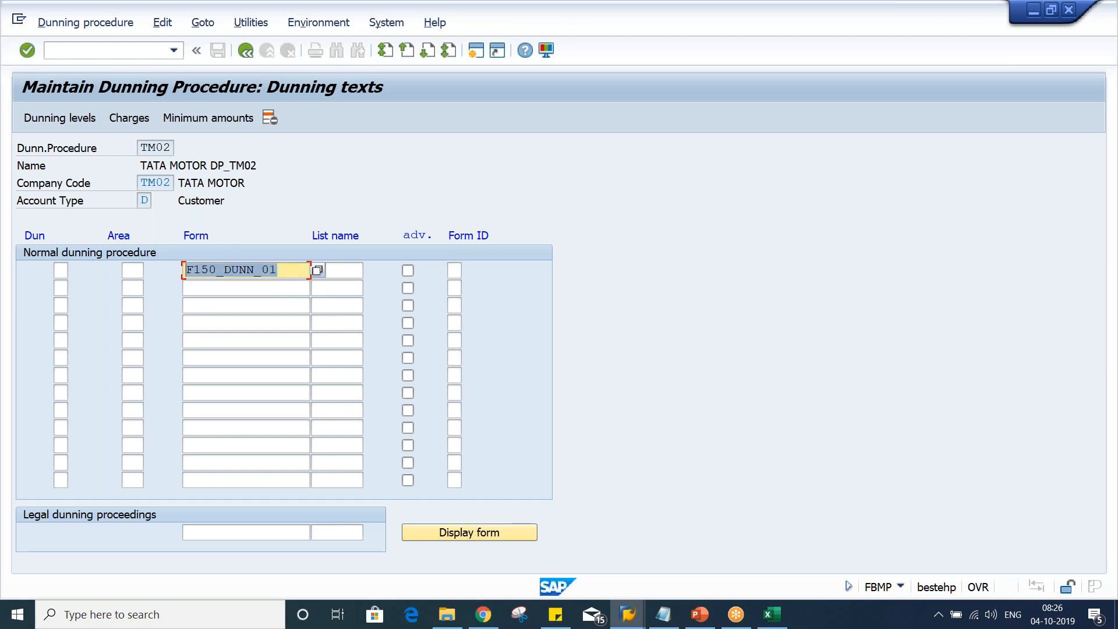
left_click(98, 270)
left_click(192, 289)
key("ctrl+v")
left_click(195, 305)
key("ctrl+v")
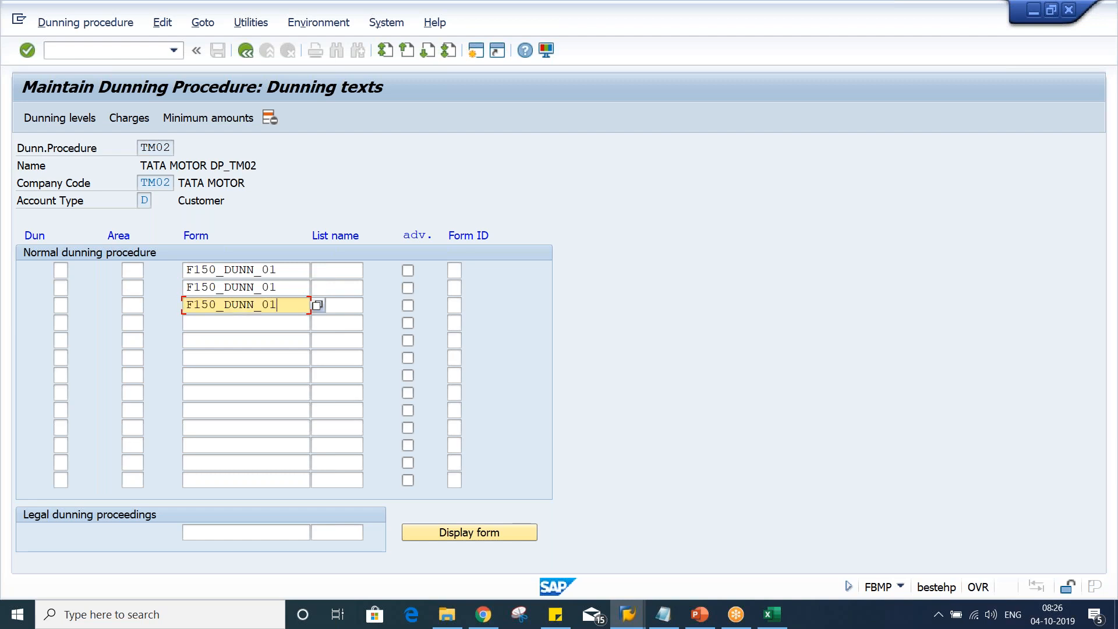
Assign dunning levels 1, 2 and 3 to the three form lines
left_click(68, 273)
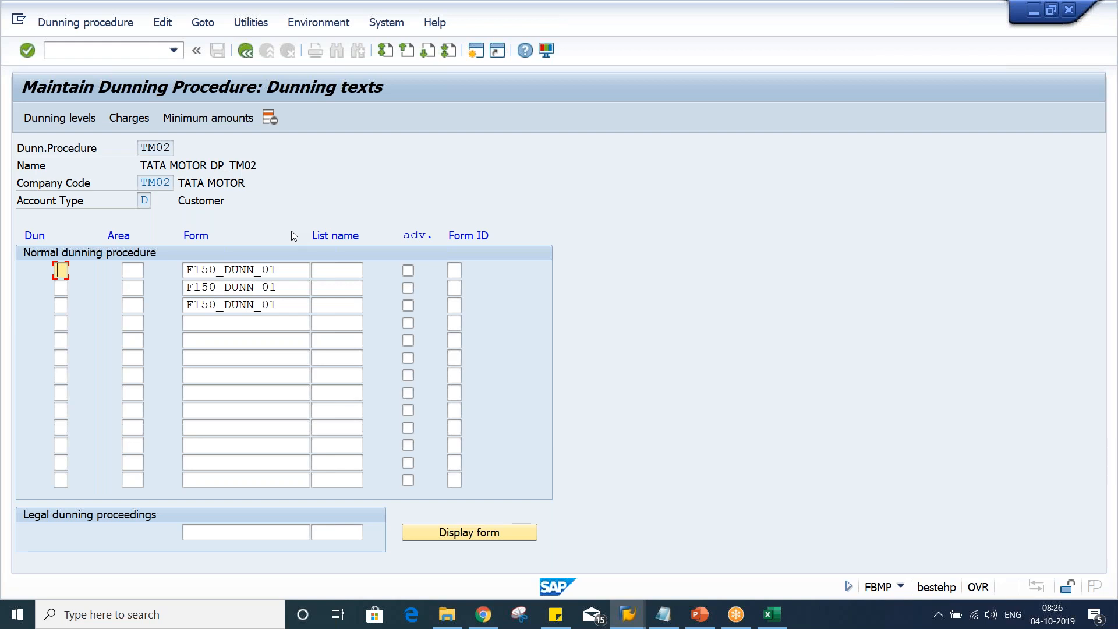
type("1")
key("Down")
type("2")
key("Down")
type("3")
left_click(137, 272)
Leave the dunning texts and save procedure TM02 under customizing request MAHK900114
key("F3")
key("F3")
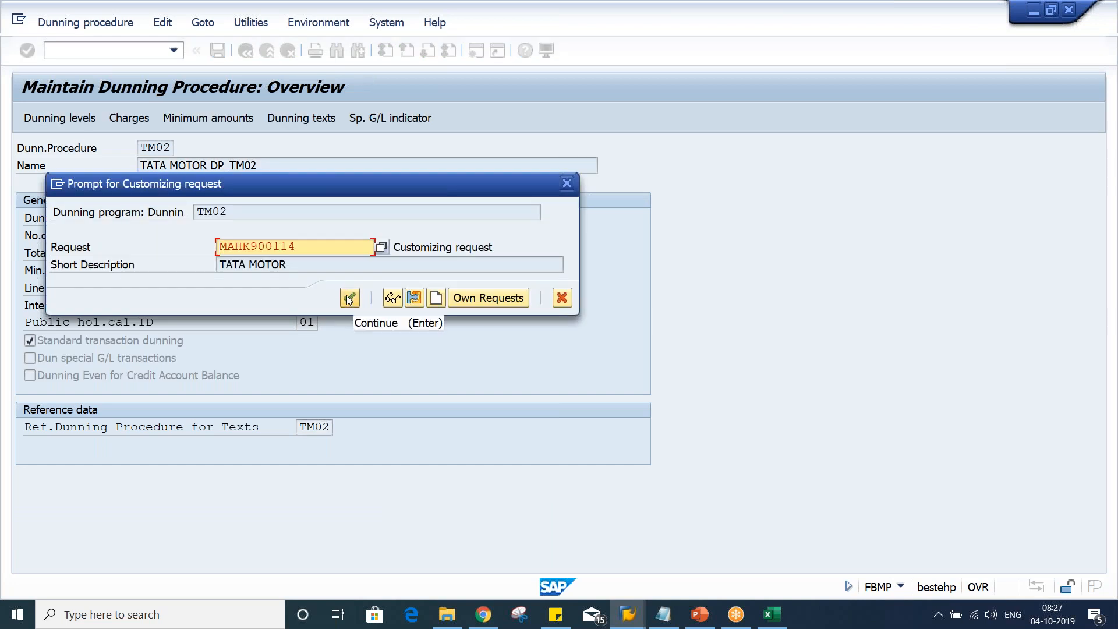
key("Return")
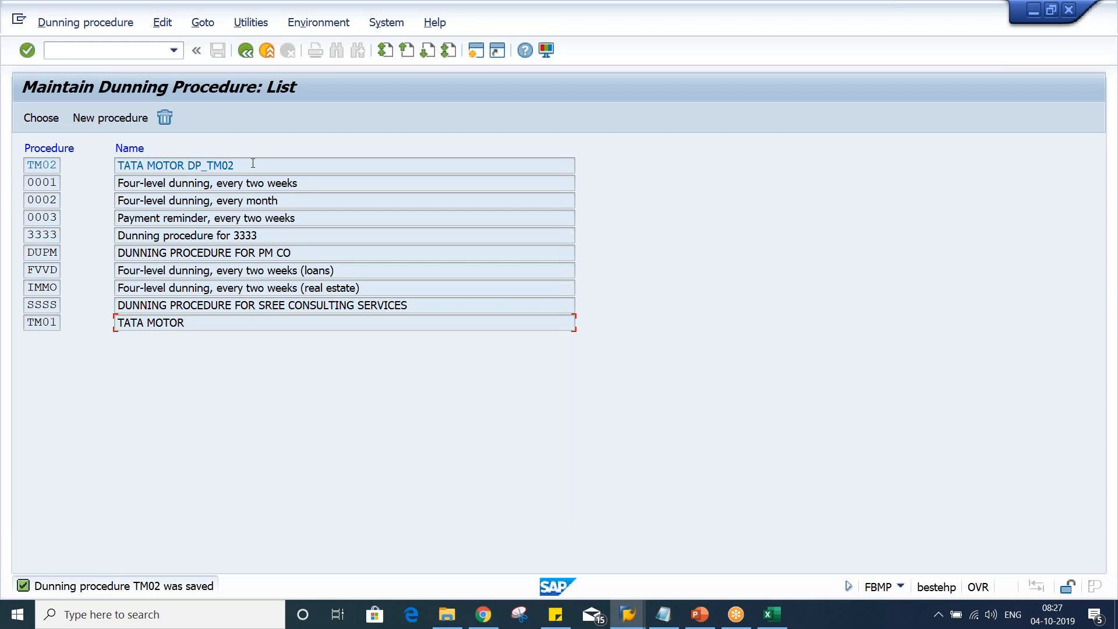
Reopen dunning procedure TM02's overview to review its general data and return to the procedure list
left_click(180, 49)
left_click(149, 67)
key("Home")
type("/N")
key("Return")
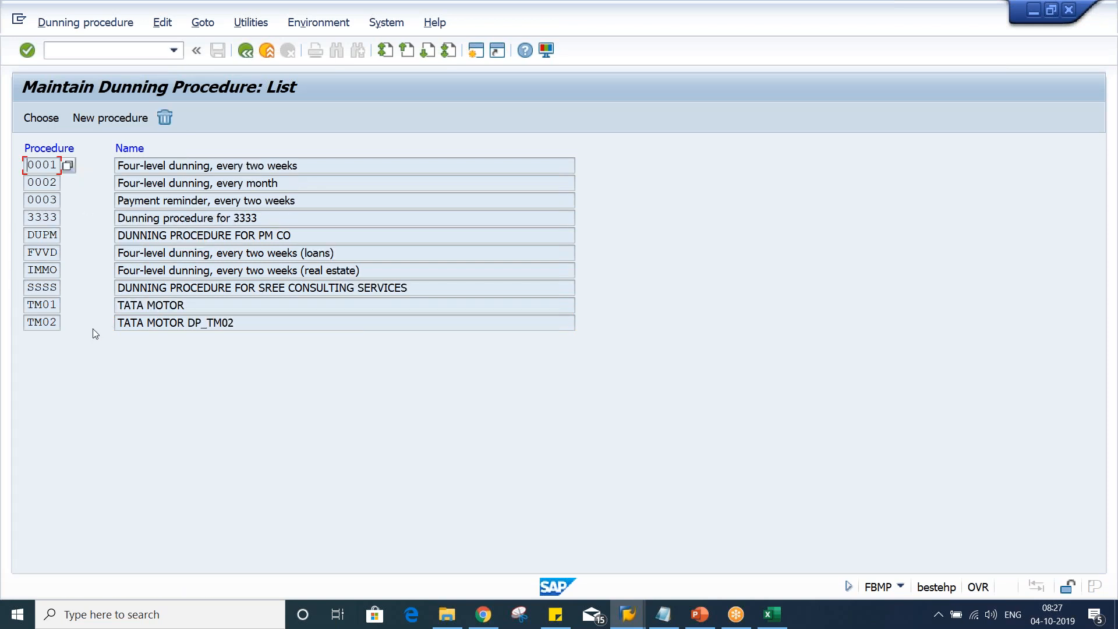
double_click(189, 323)
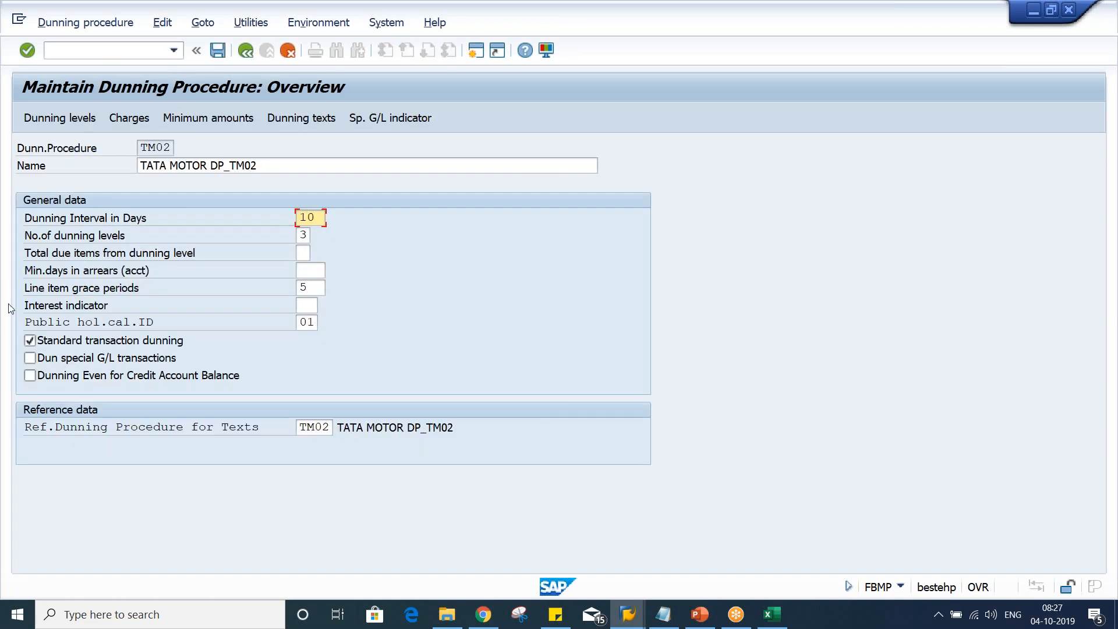
left_click(246, 51)
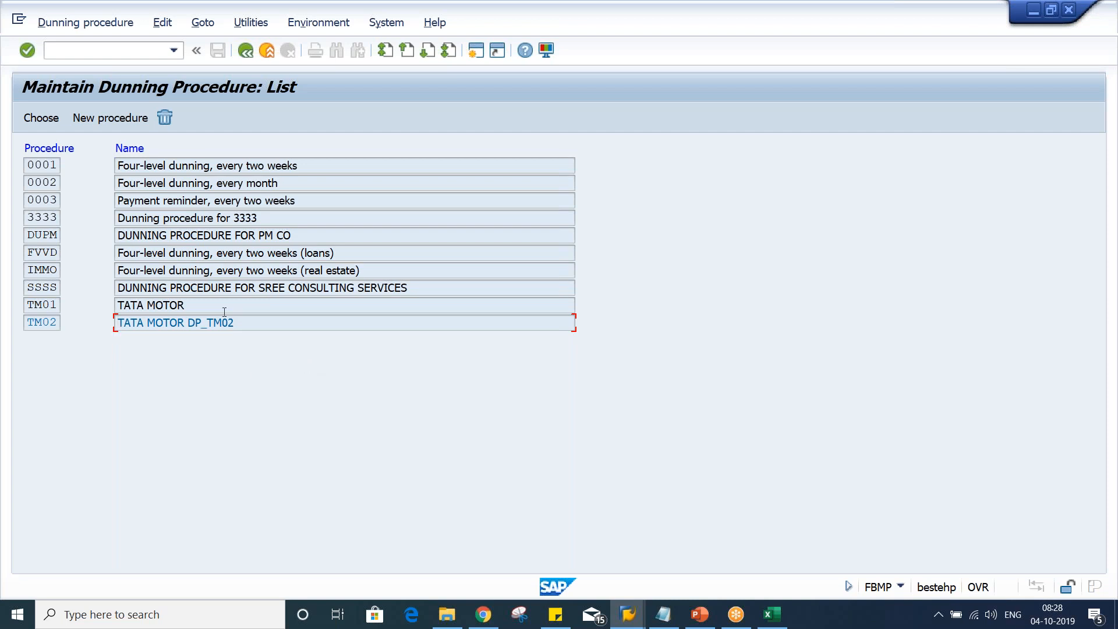
Open a new session and start changing the test customer of company code TM02 with transaction XD02
left_click_drag(245, 322, 35, 332)
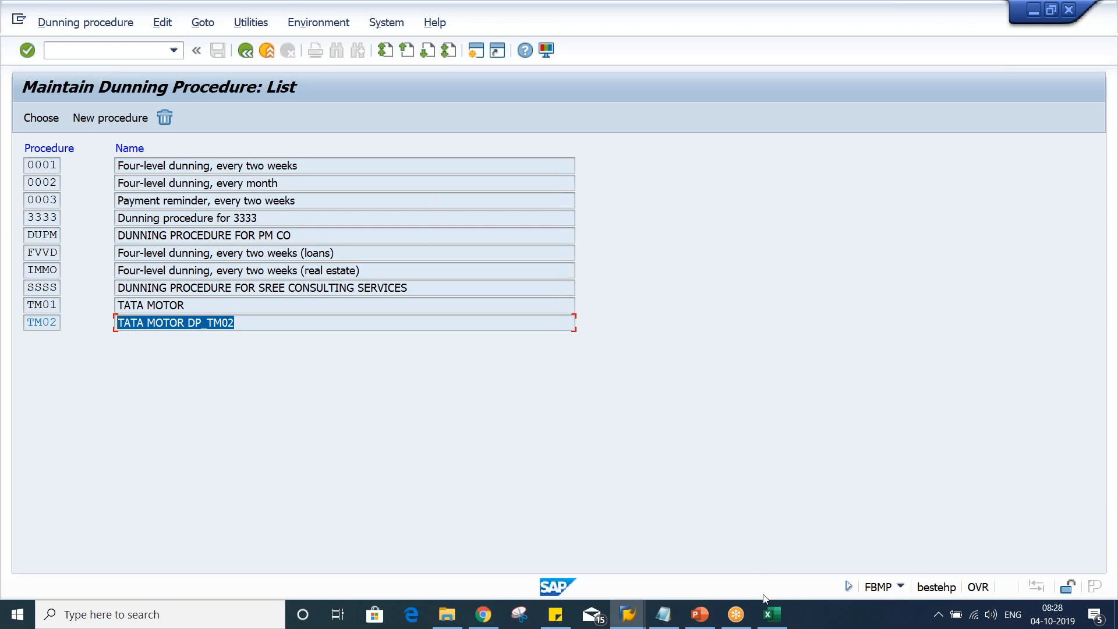
left_click(629, 616)
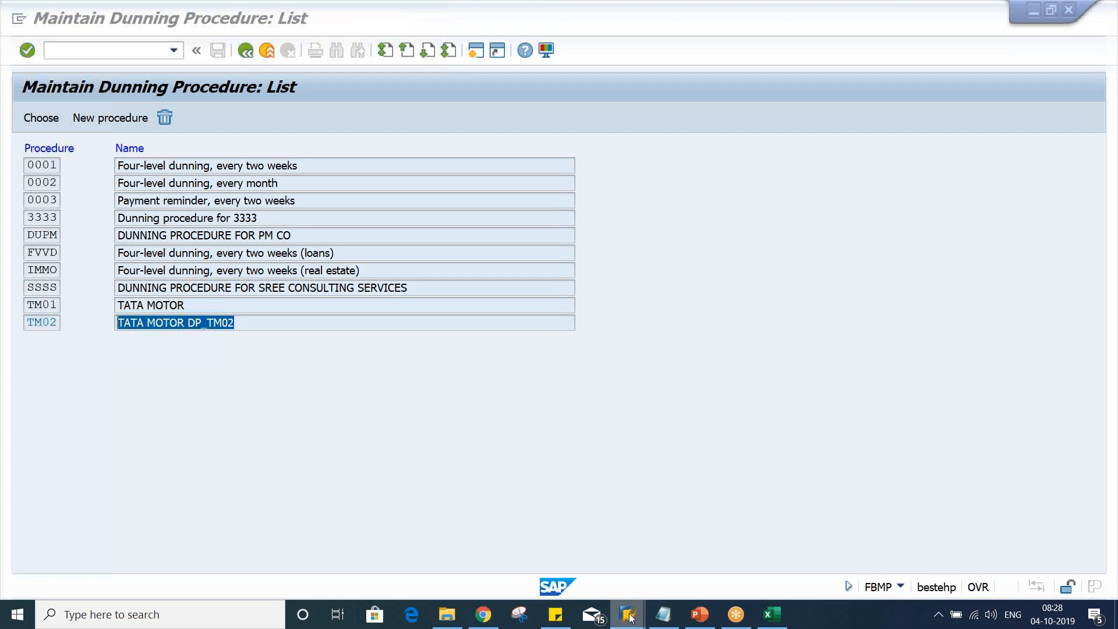
left_click(923, 584)
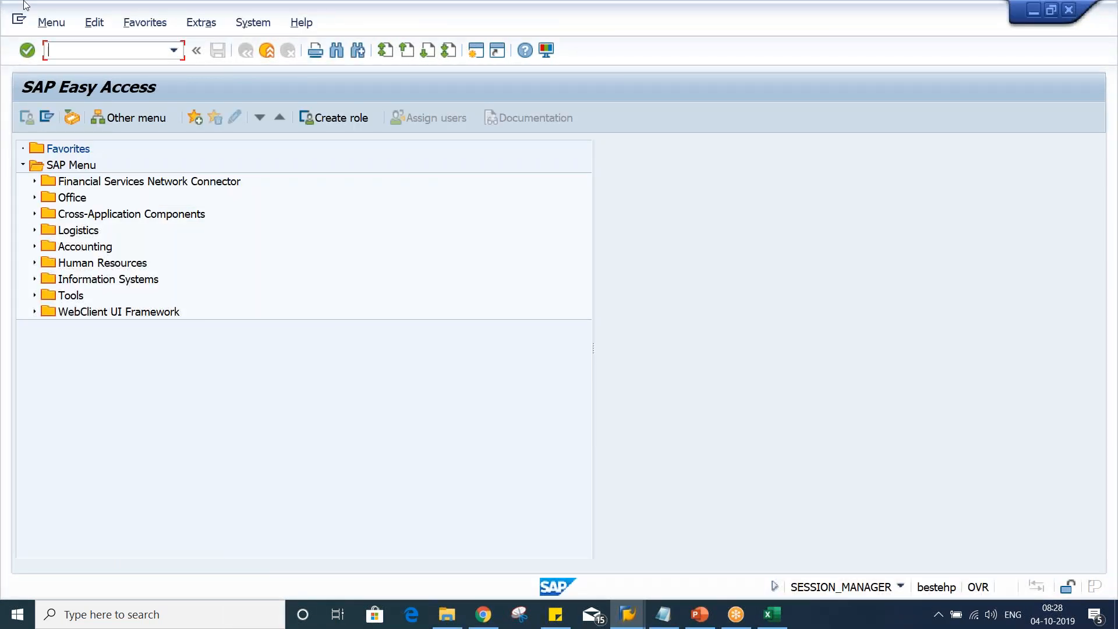
type("XD02")
key("Return")
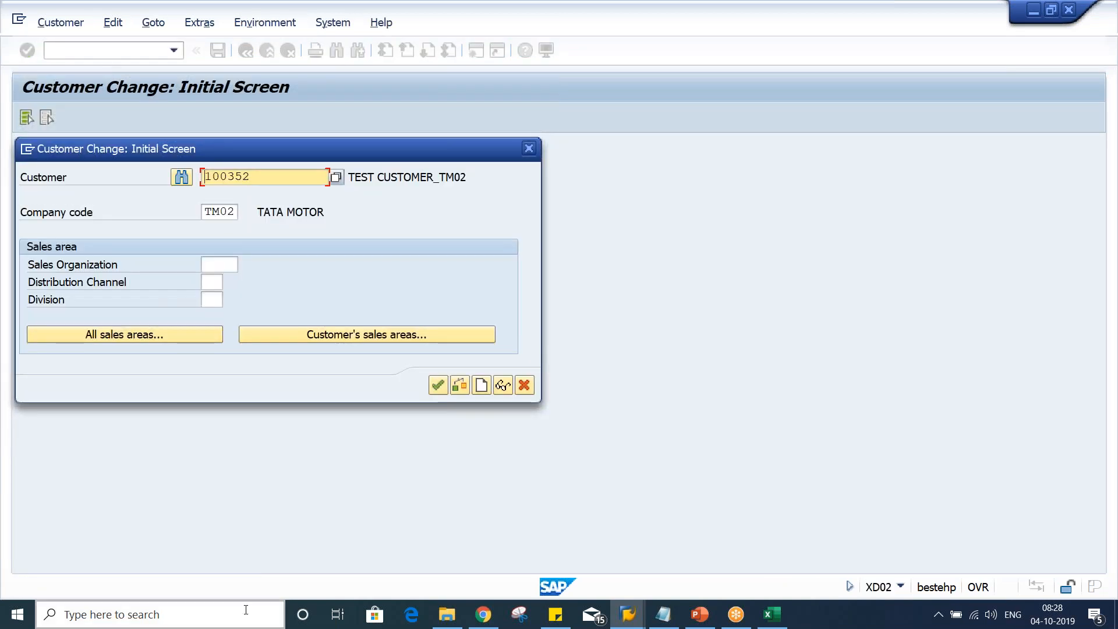
key("Return")
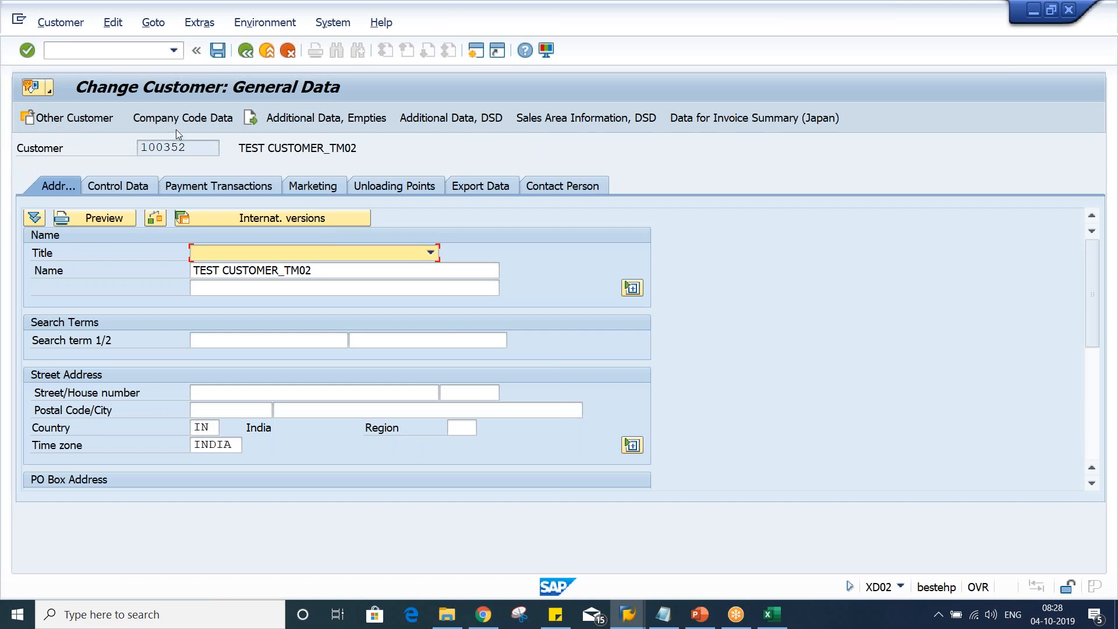
Enter dunning procedure TM02 in the customer's company code correspondence data
left_click(180, 118)
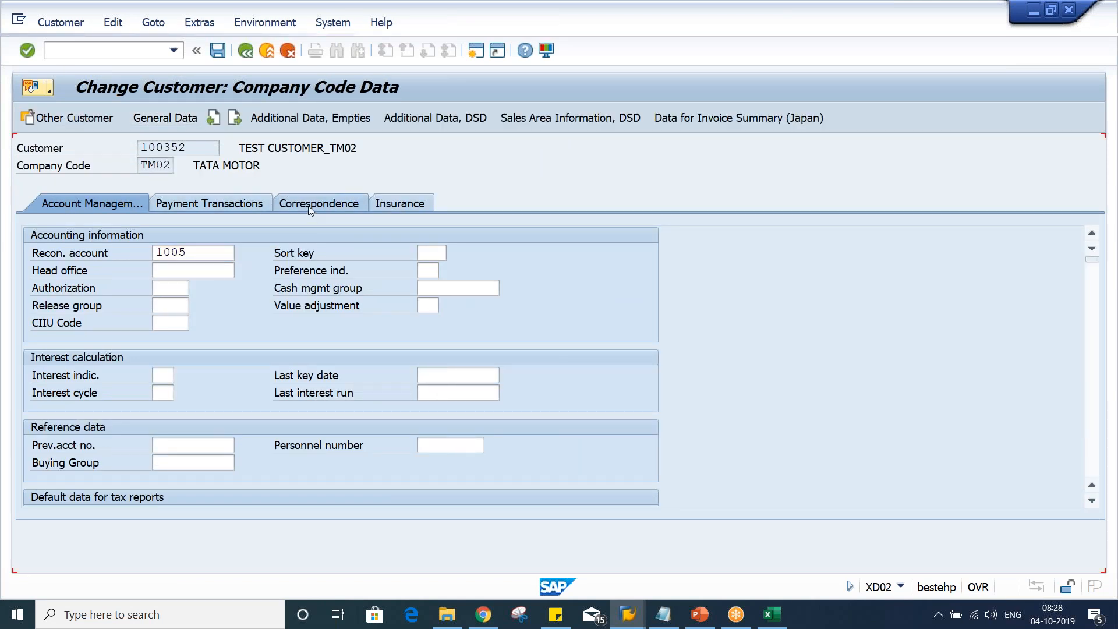
left_click(309, 205)
type("TM")
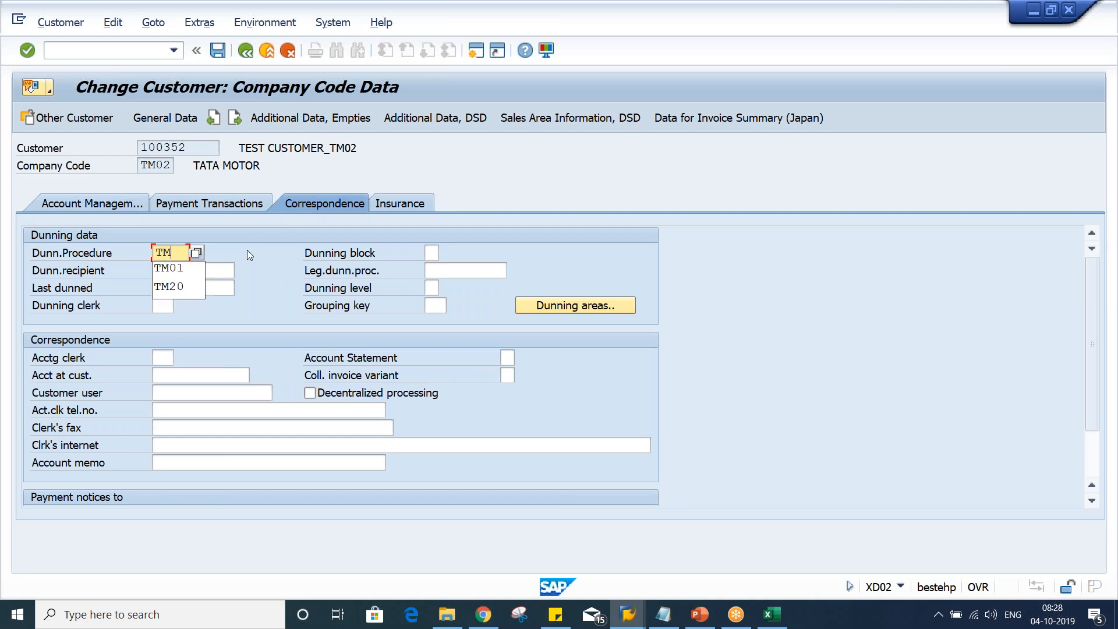
type("02")
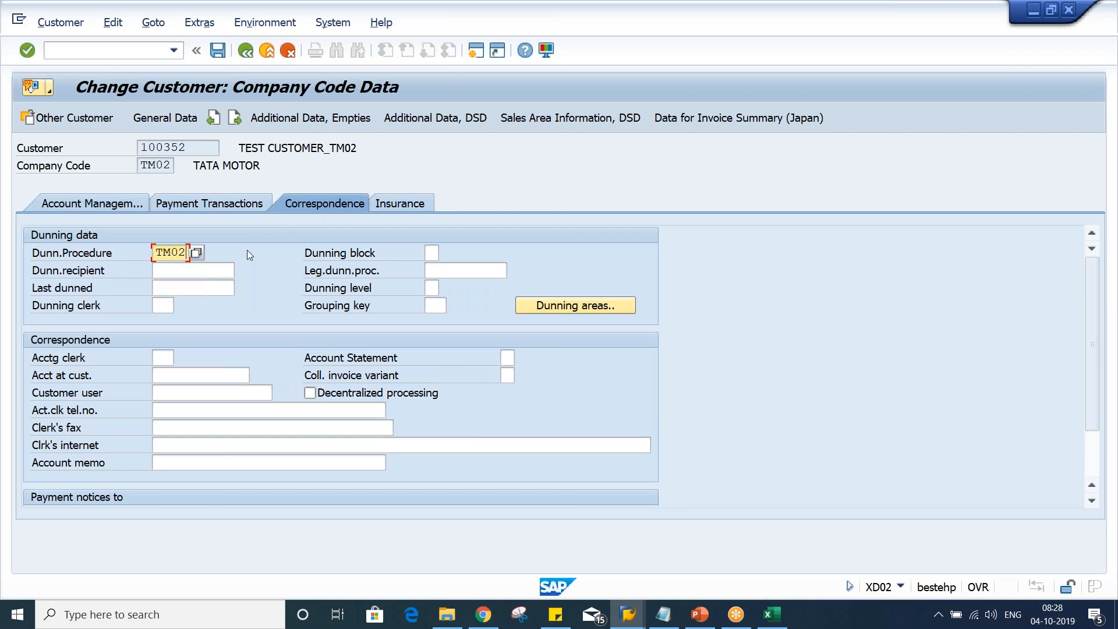
key("Return")
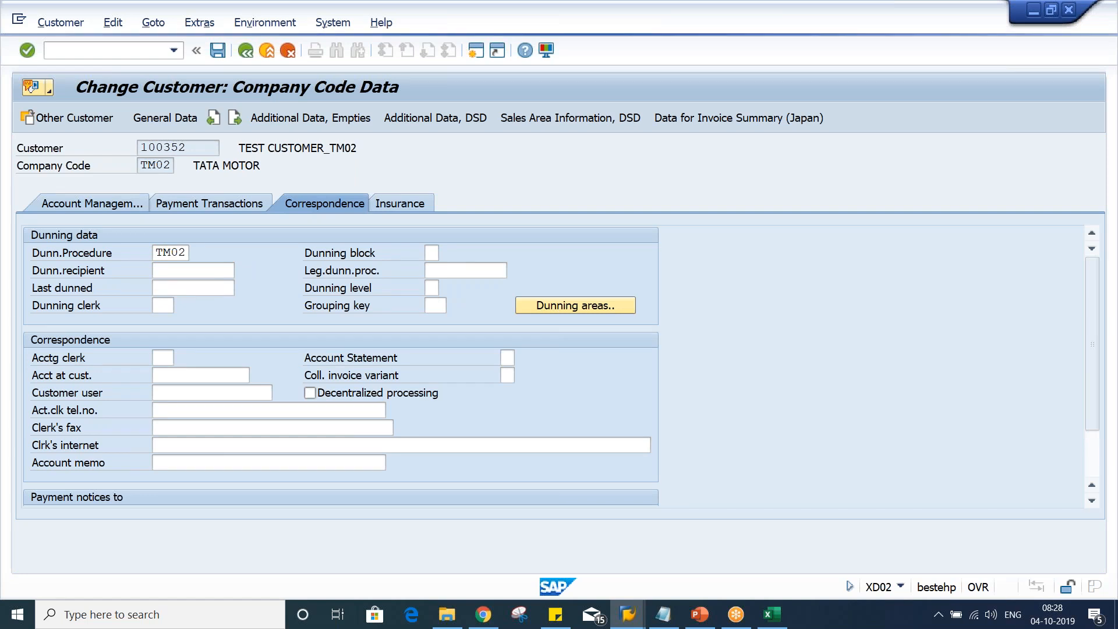
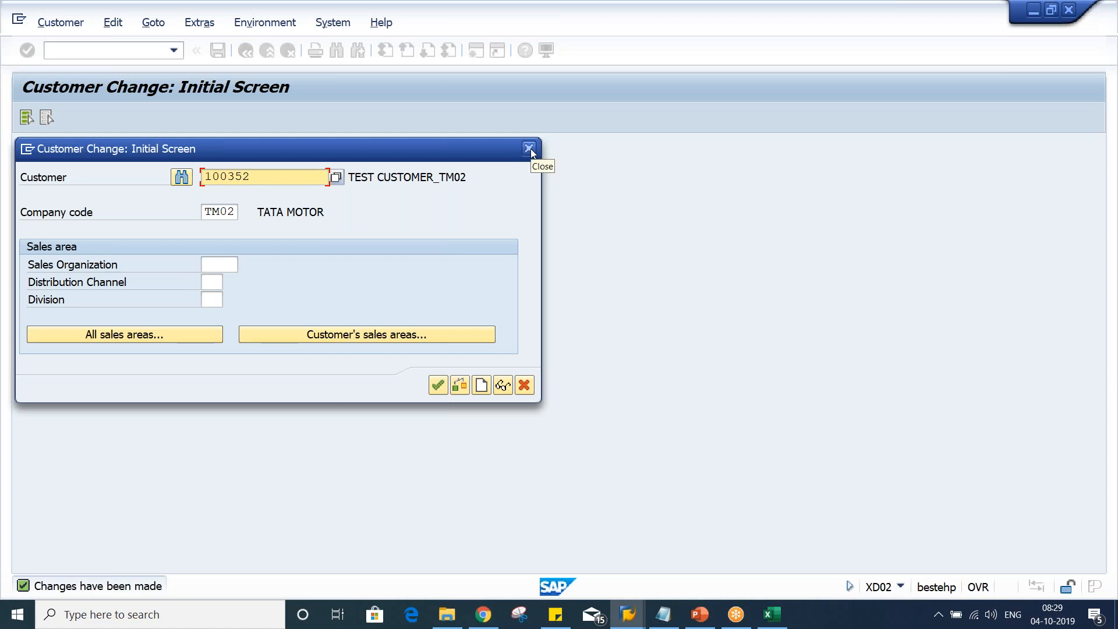
Leave the customer change screen and start the dunning program with transaction F150
left_click_drag(281, 180, 48, 177)
left_click(215, 177)
left_click(529, 149)
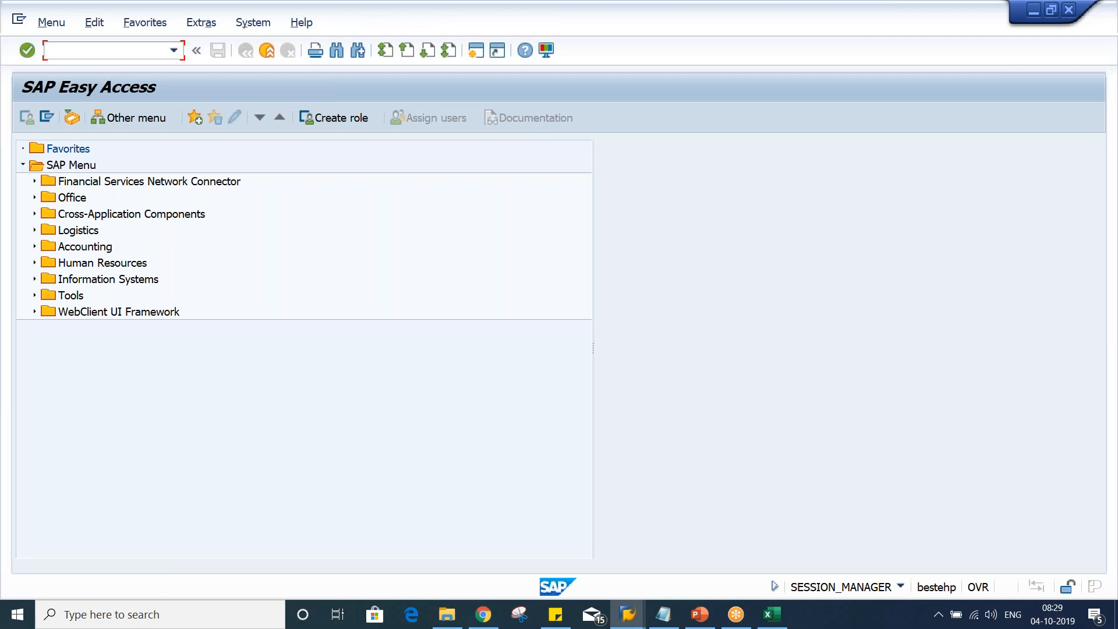
type("F150")
key("Return")
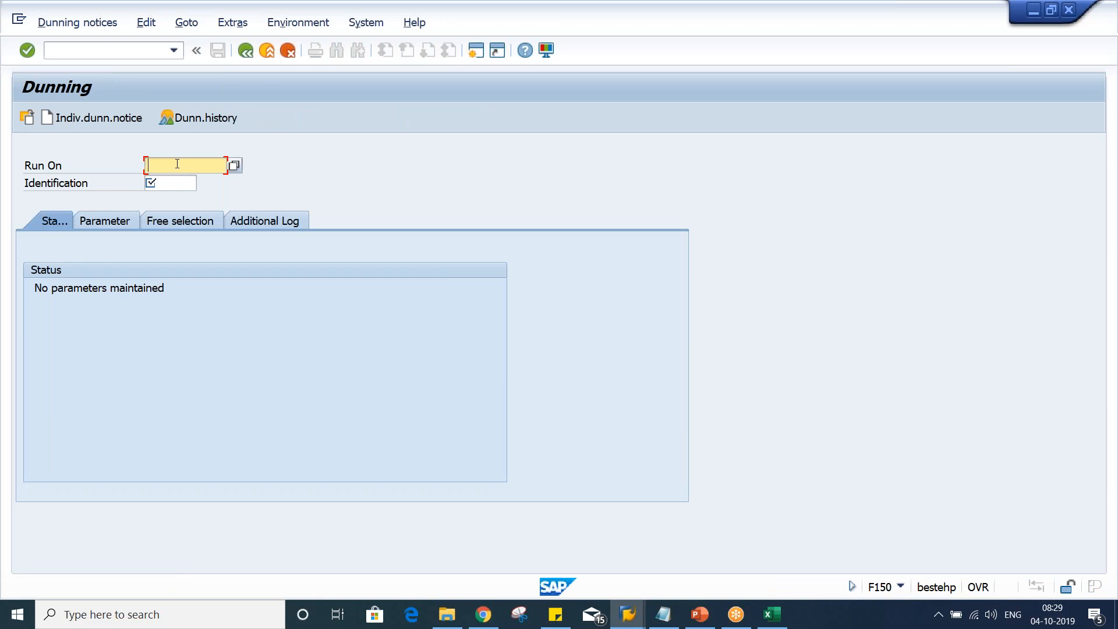
Set the dunning run date to 04.10.2019 and the run identification to TM02A
type("04")
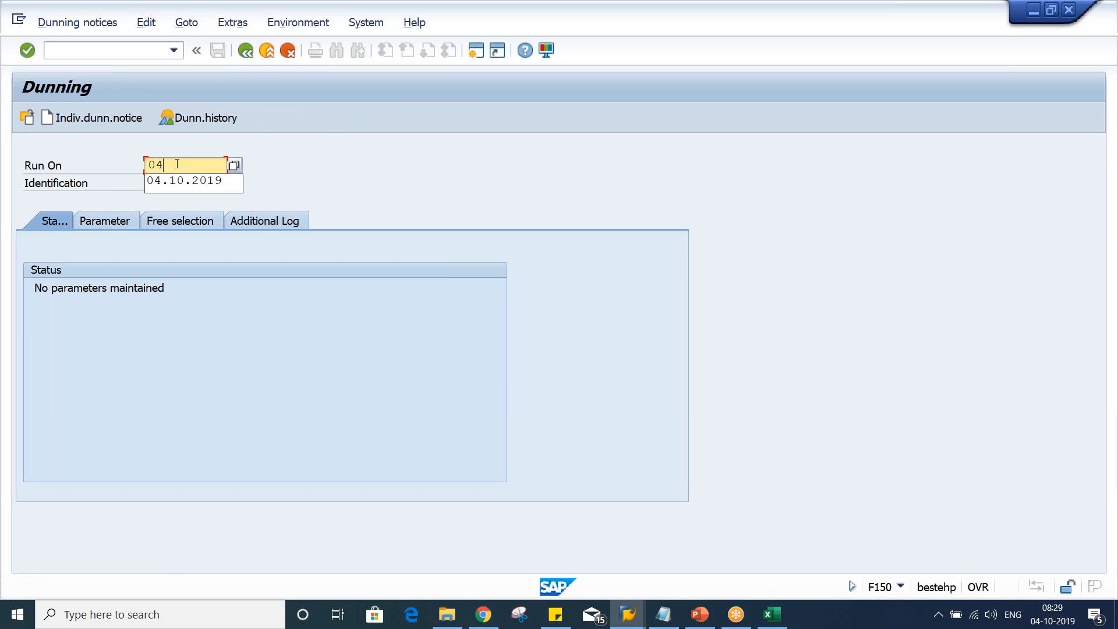
key("Down")
key("Return")
key("Tab")
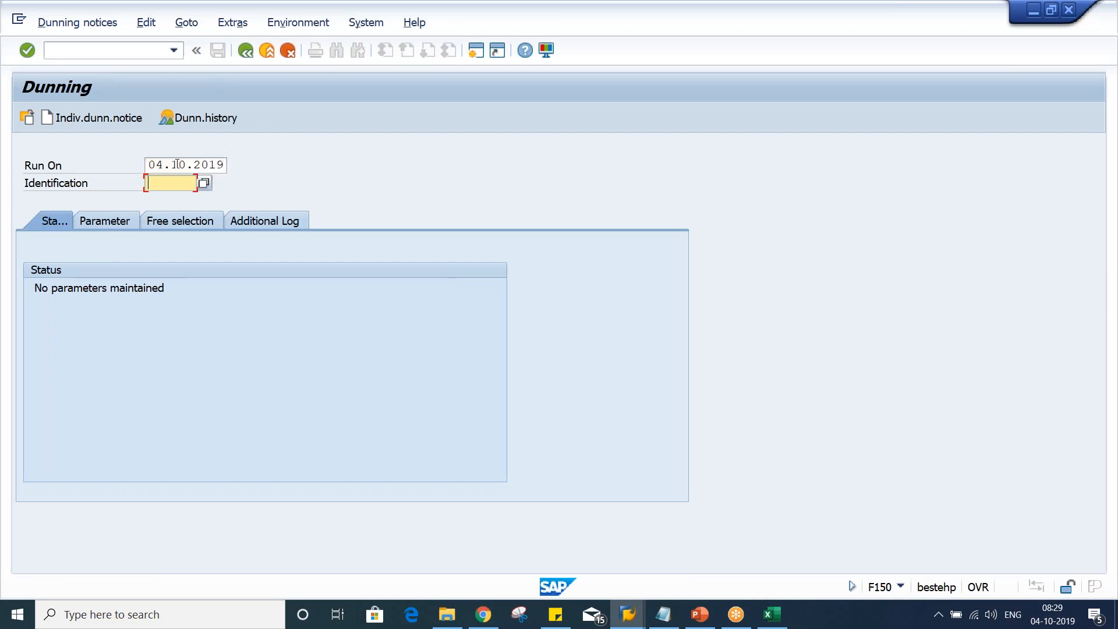
type("TM")
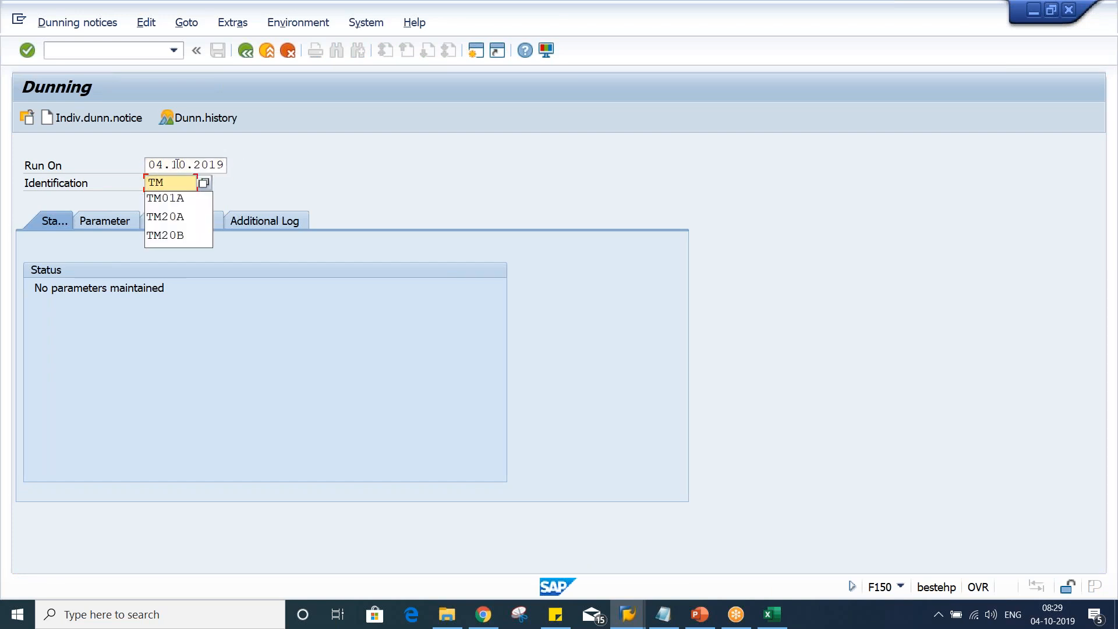
type("02A")
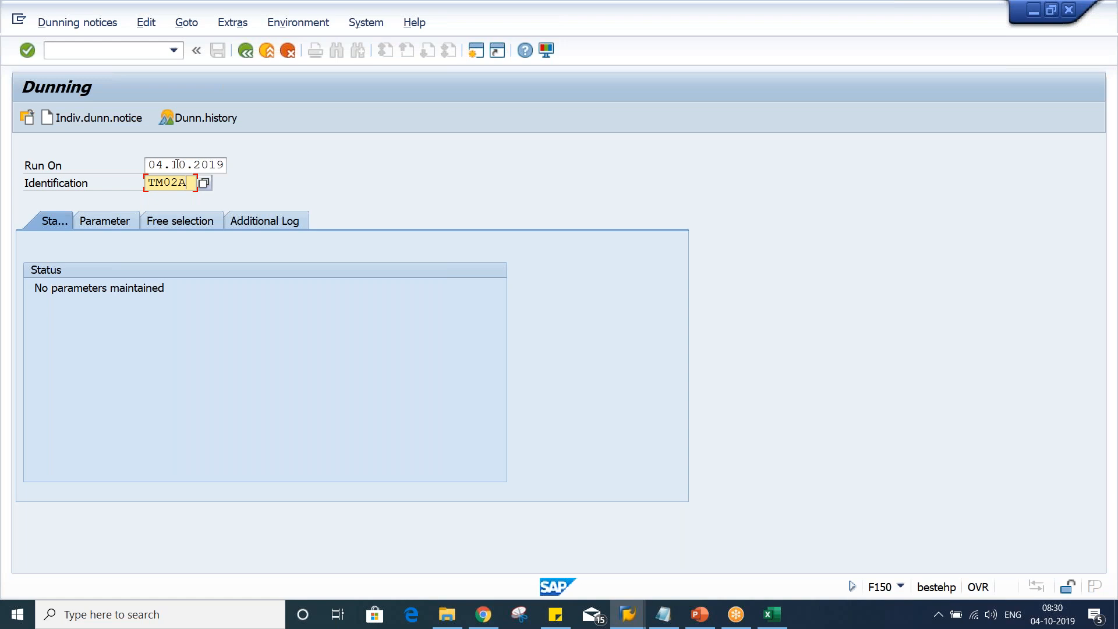
left_click(164, 165)
left_click(169, 183)
left_click(179, 165)
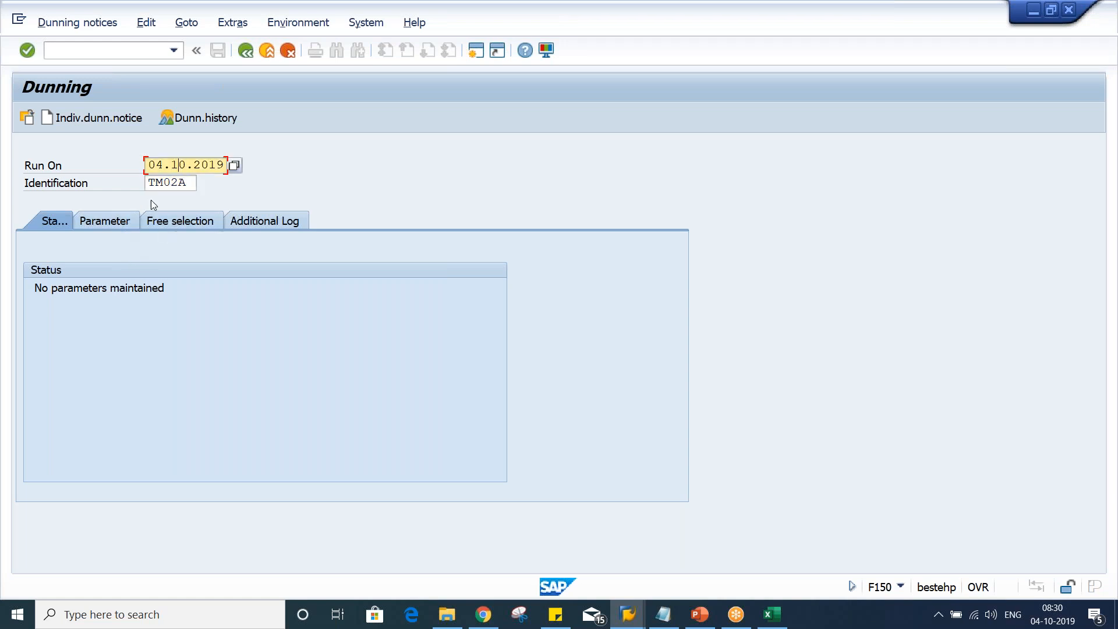
left_click(173, 180)
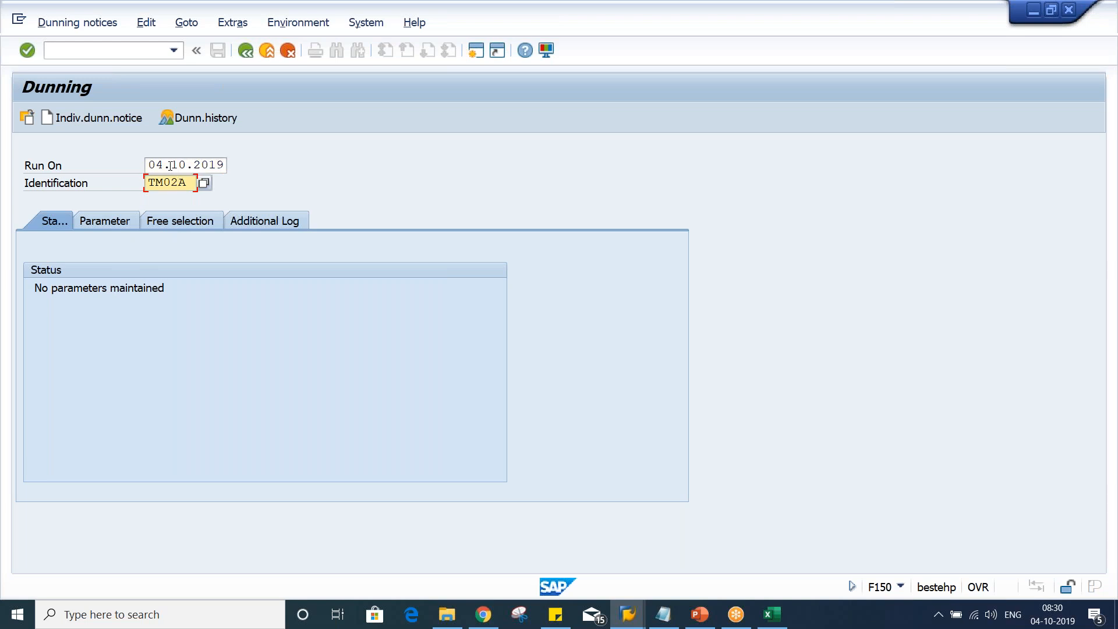
left_click(170, 165)
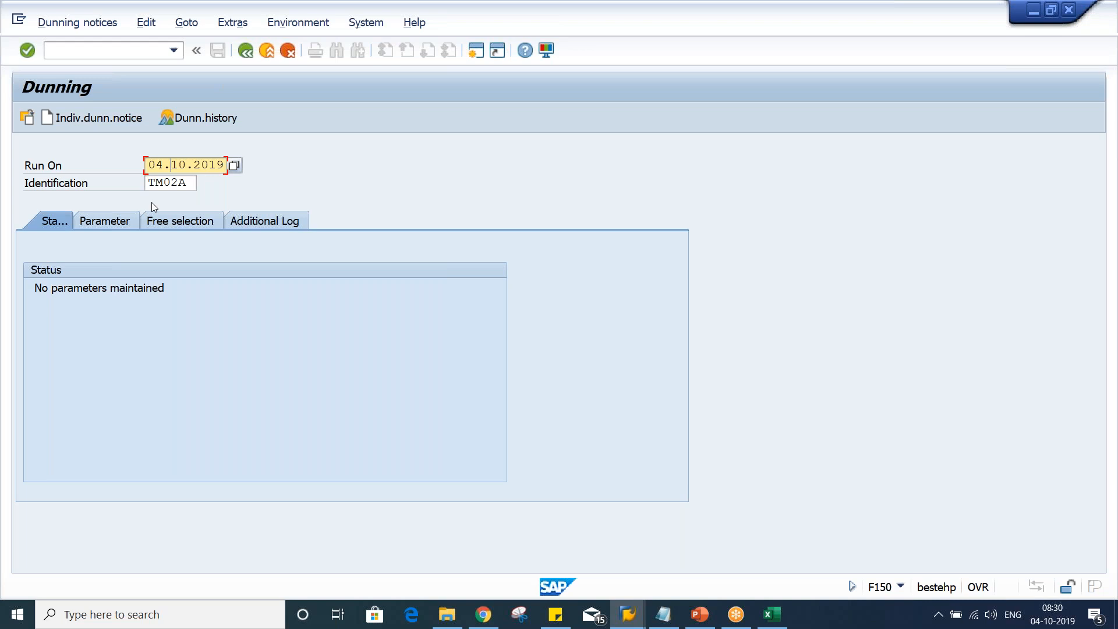
In the run parameters, set both the dunning date and documents posted up to 04.10.2019
left_click(108, 221)
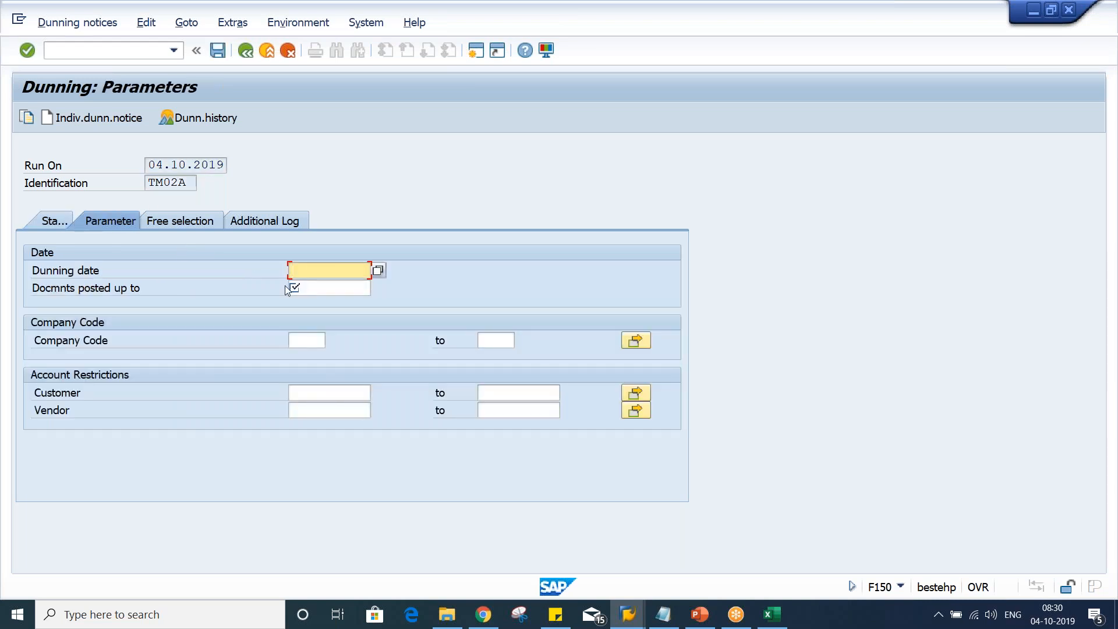
left_click_drag(149, 167, 313, 161)
key("ctrl+c")
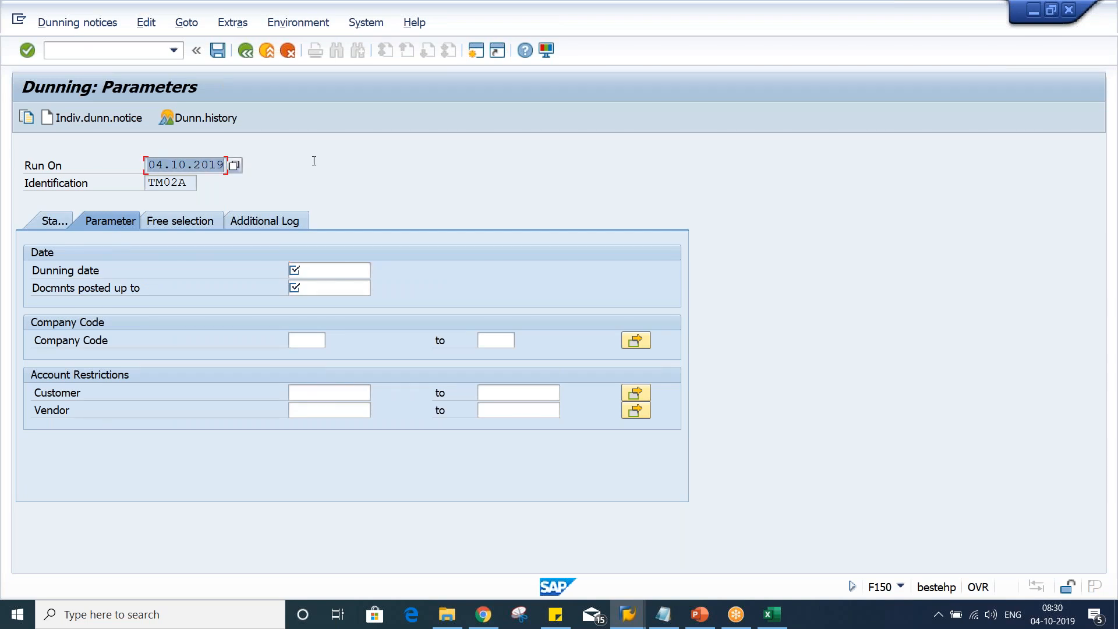
left_click(317, 270)
key("ctrl+v")
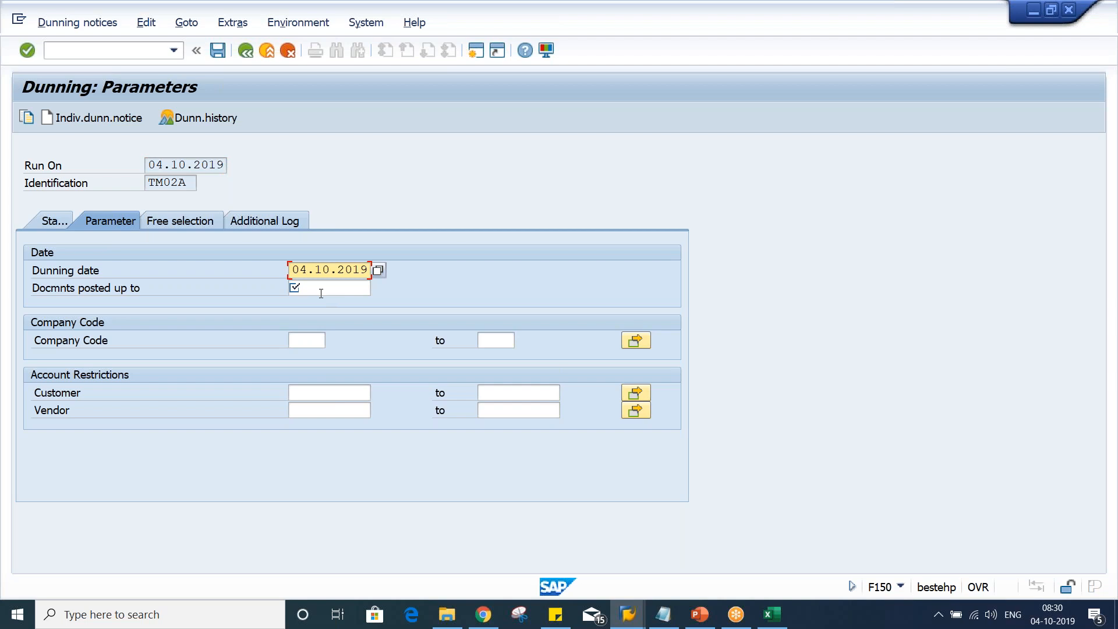
left_click(321, 293)
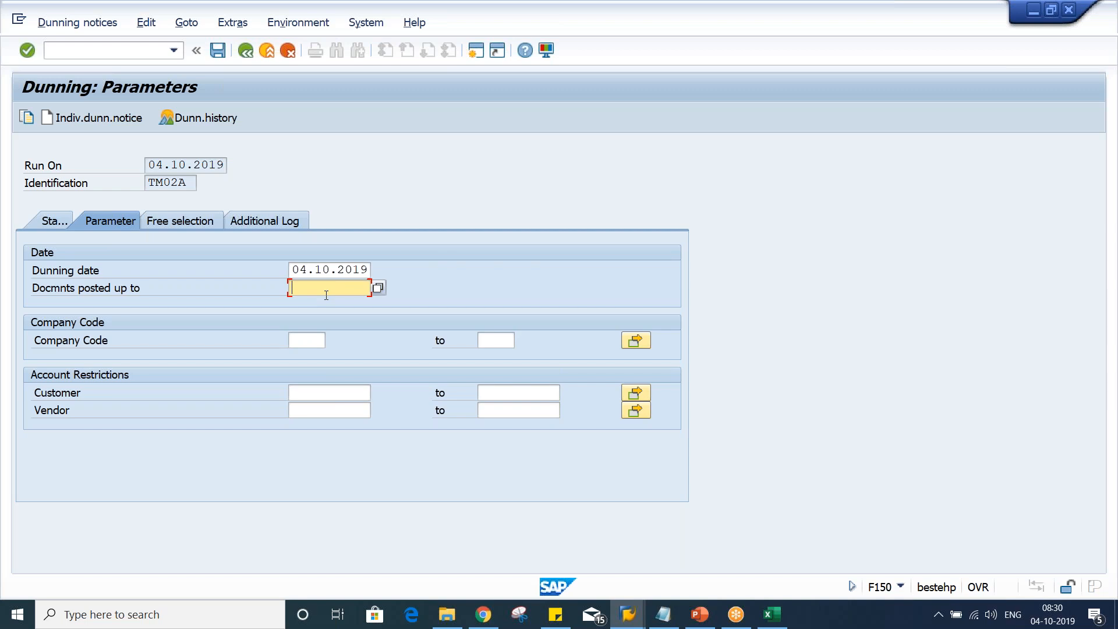
key("ctrl+v")
Set the company code for the dunning run to TM02
left_click(766, 621)
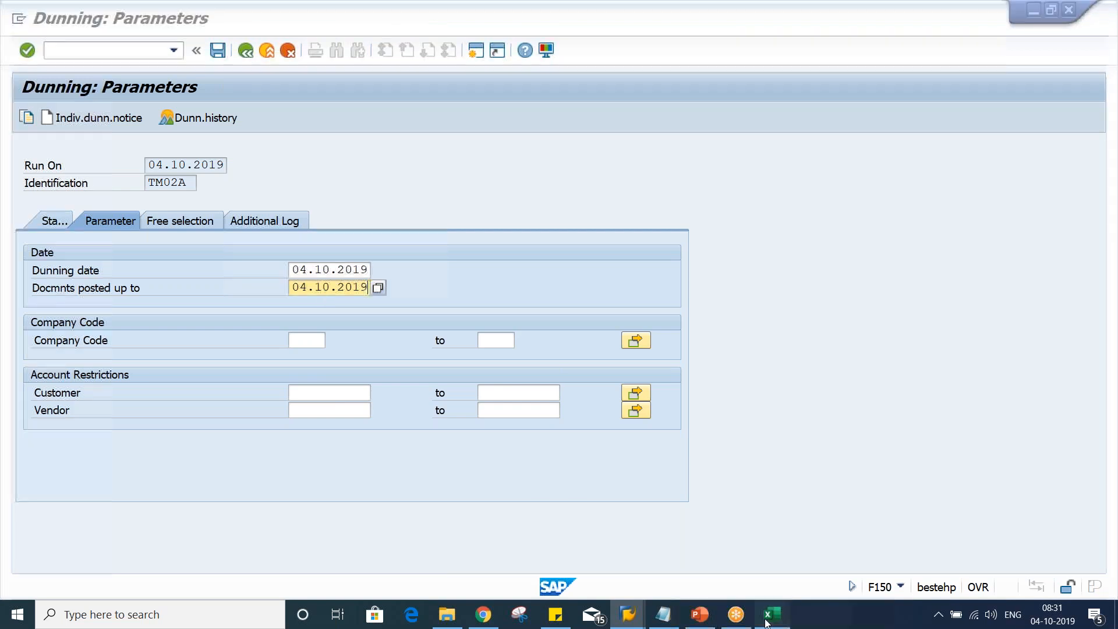
left_click_drag(241, 237, 245, 351)
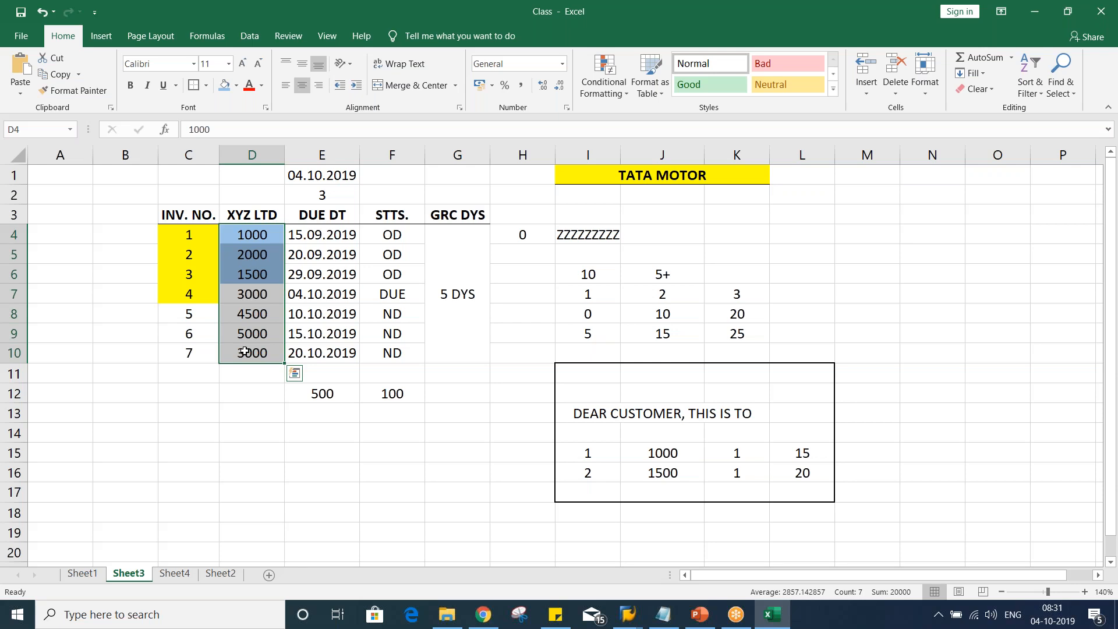
key("alt+Tab")
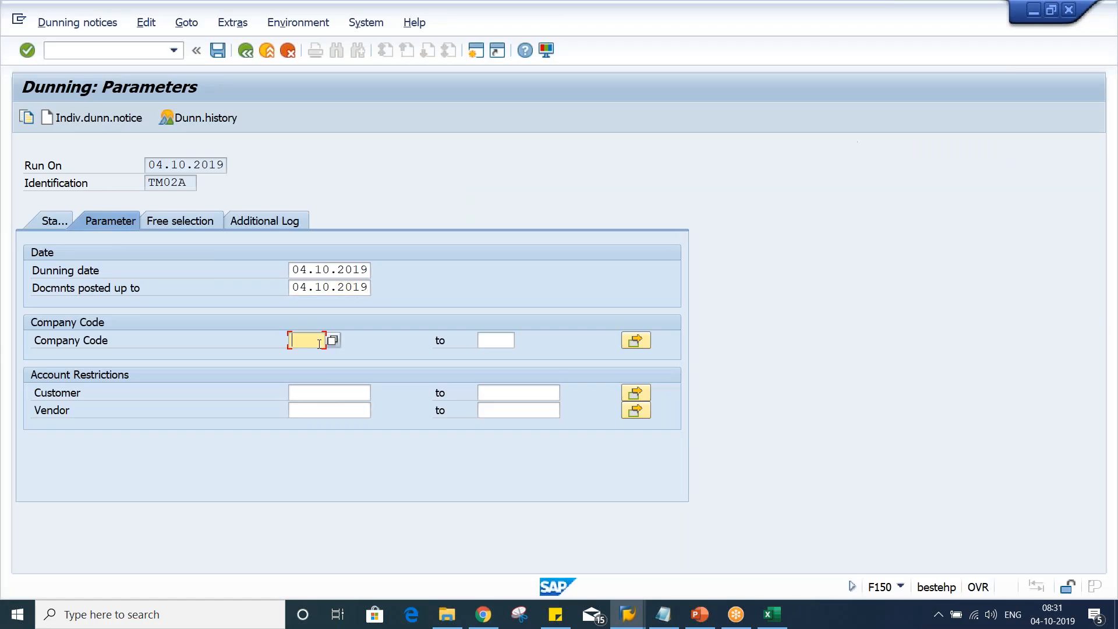
left_click(318, 341)
left_click(318, 356)
key("BackSpace")
type("2")
left_click(305, 394)
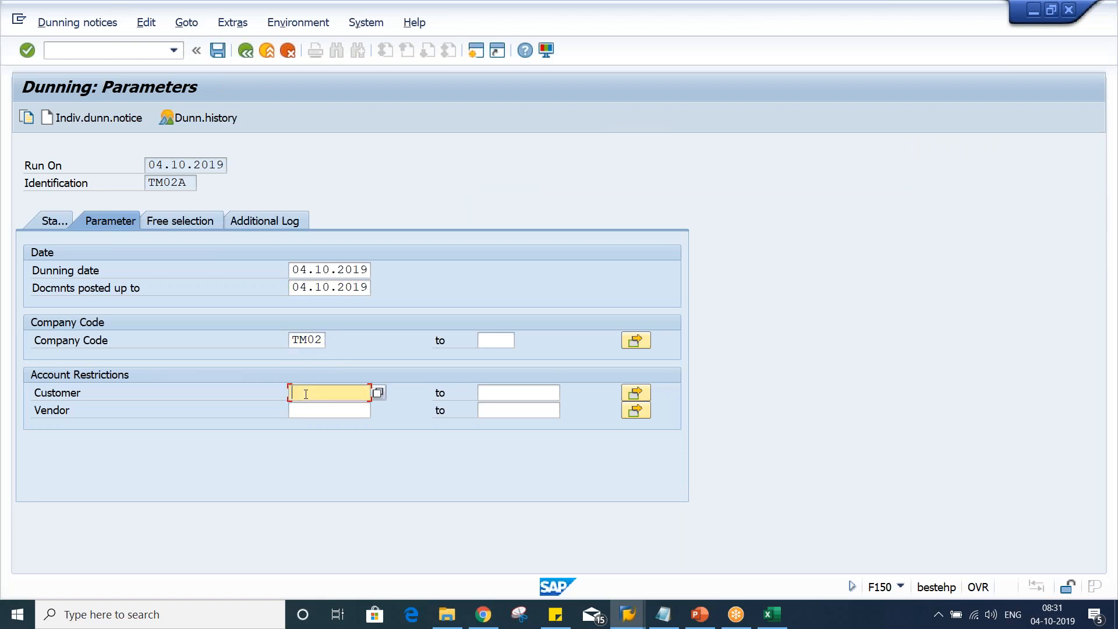
key("ctrl+v")
key("BackSpace")
key("BackSpace")
key("BackSpace")
key("BackSpace")
key("BackSpace")
key("BackSpace")
key("BackSpace")
key("BackSpace")
key("BackSpace")
key("BackSpace")
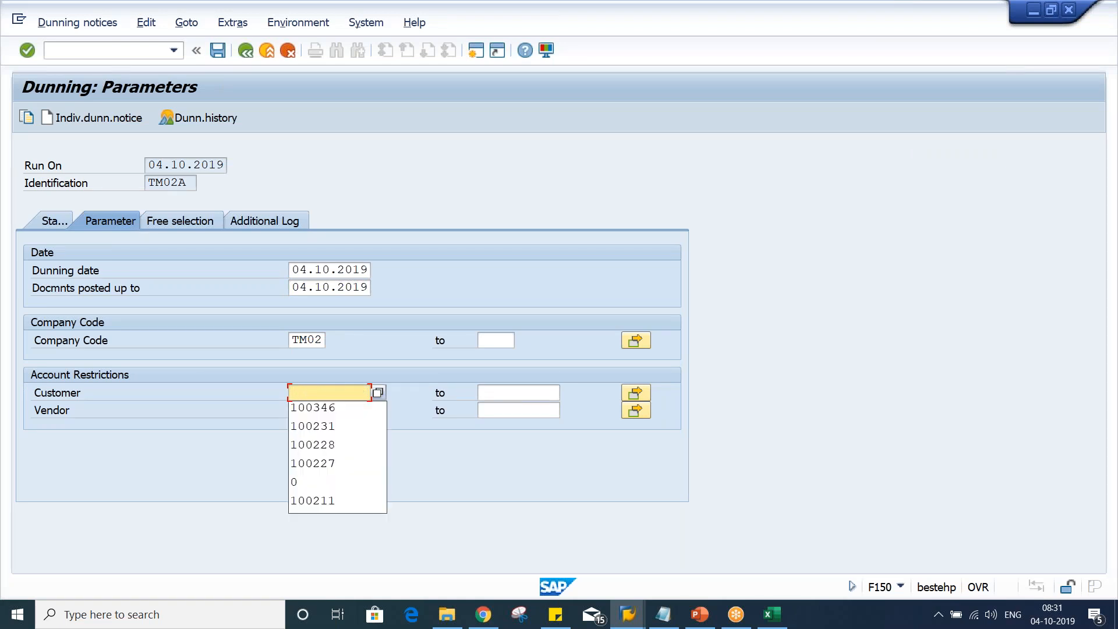
Check the spreadsheet and the customer's line item display in the other open windows
key("alt+Tab")
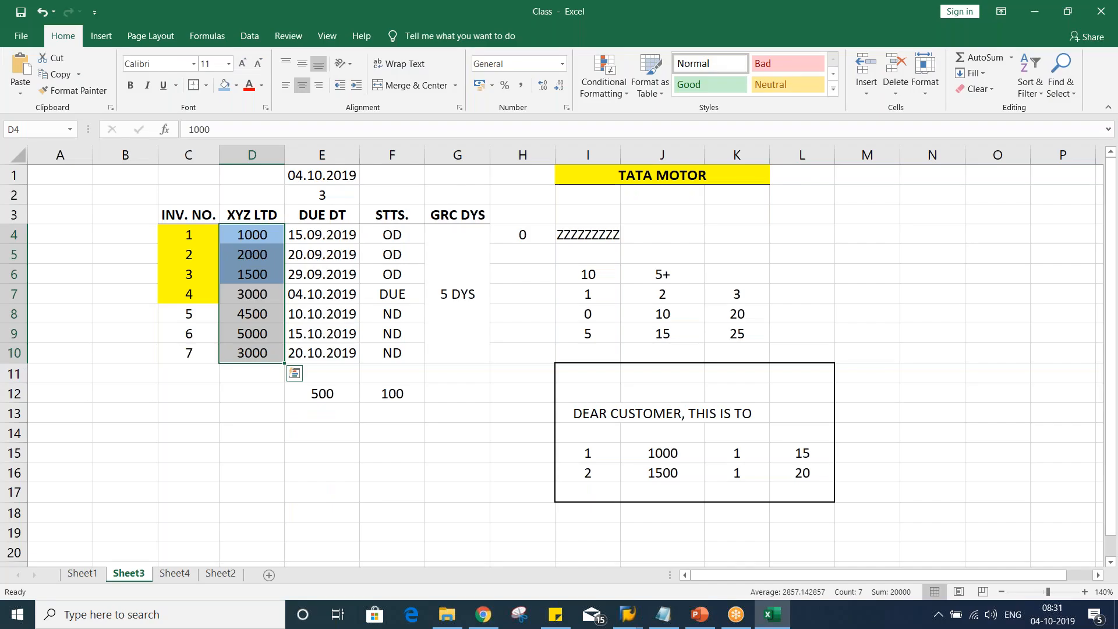
key("alt+Tab")
key("alt+Tab")
key("alt+Tab")
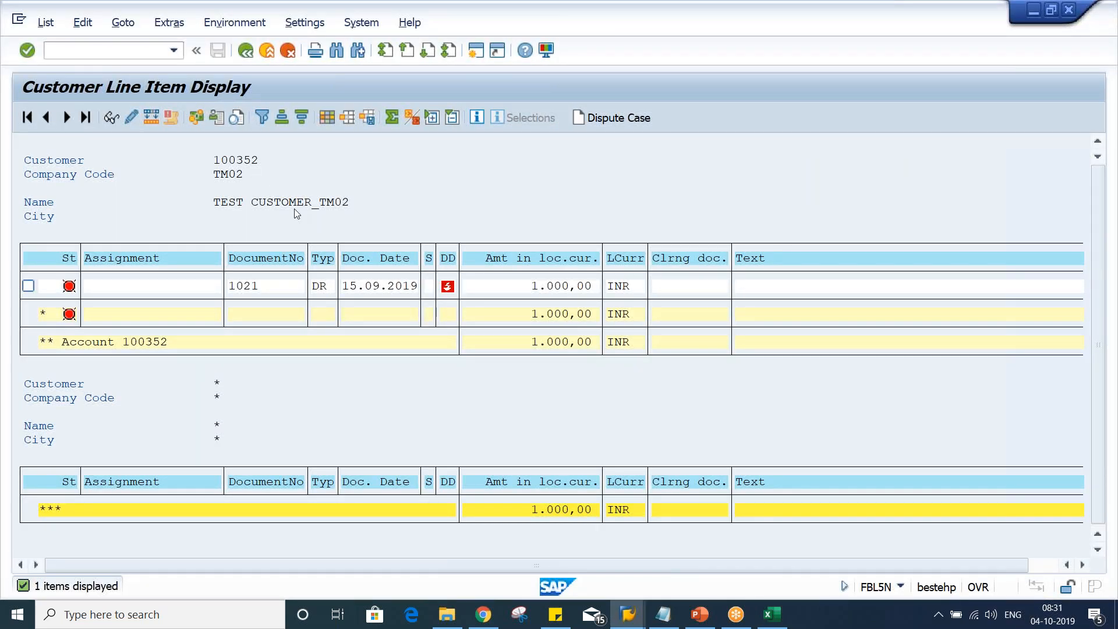
key("alt+Tab")
key("alt+Tab")
Restrict the dunning run's customer selection to customer 100352
left_click(297, 392)
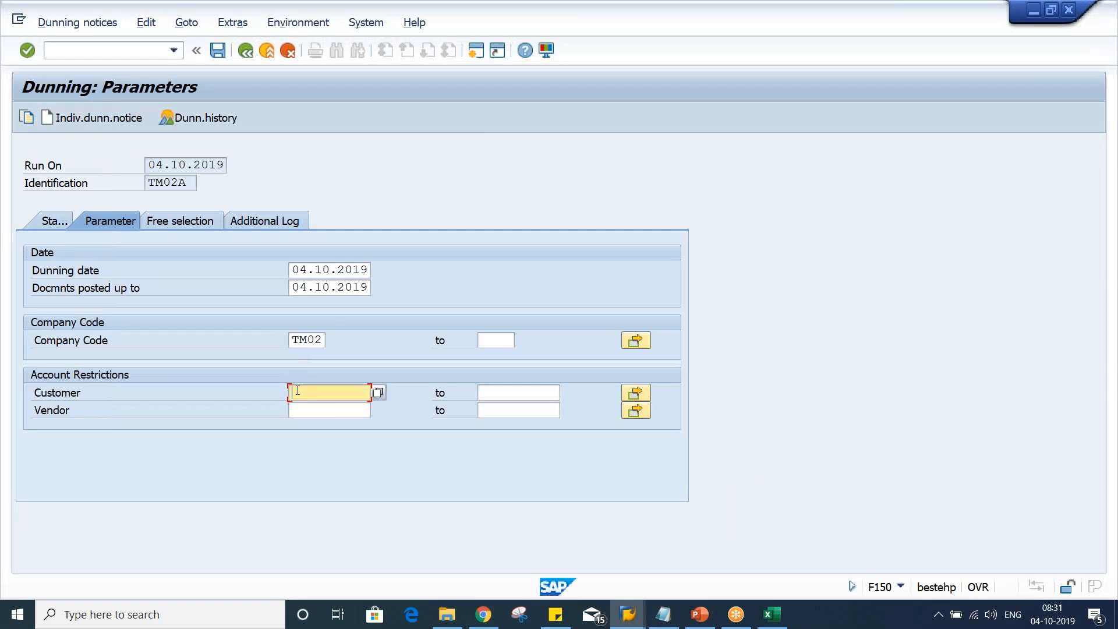
type("100352")
left_click_drag(347, 400, 220, 389)
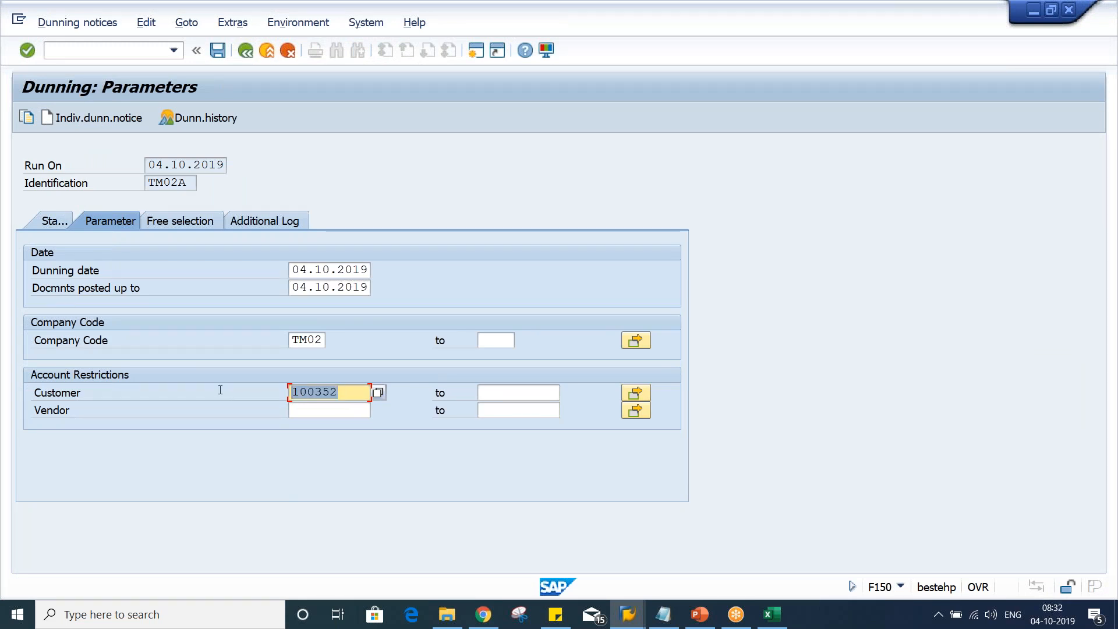
type("0")
key("Tab")
type("ZZZZZZZZZZ")
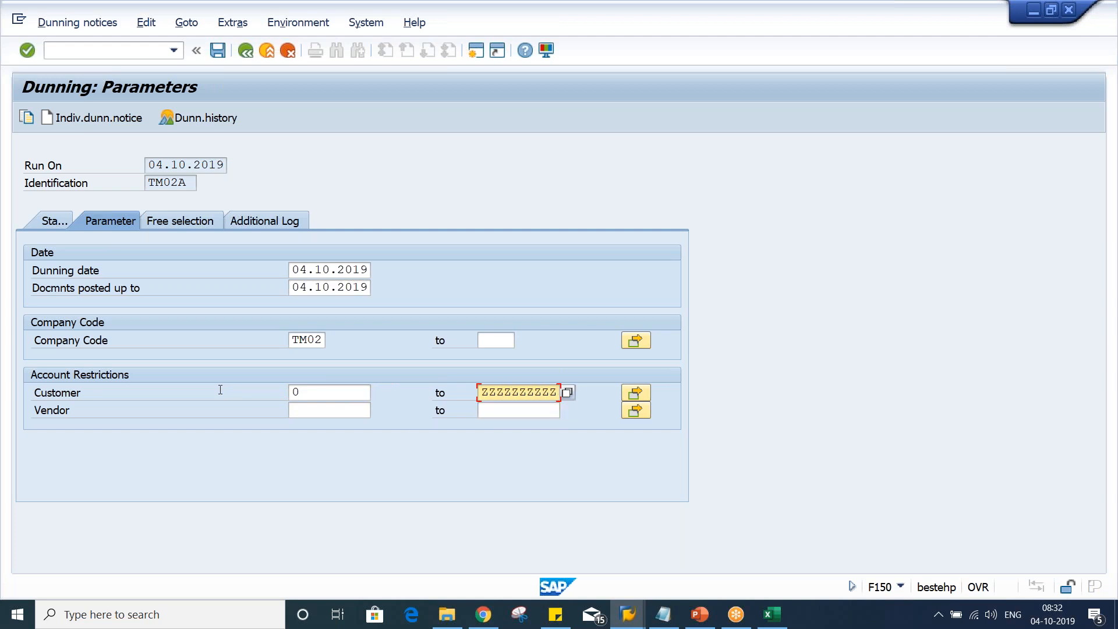
key("BackSpace")
key("BackSpace")
key("BackSpace")
key("BackSpace")
key("BackSpace")
key("BackSpace")
key("BackSpace")
key("BackSpace")
key("BackSpace")
key("BackSpace")
left_click(309, 392)
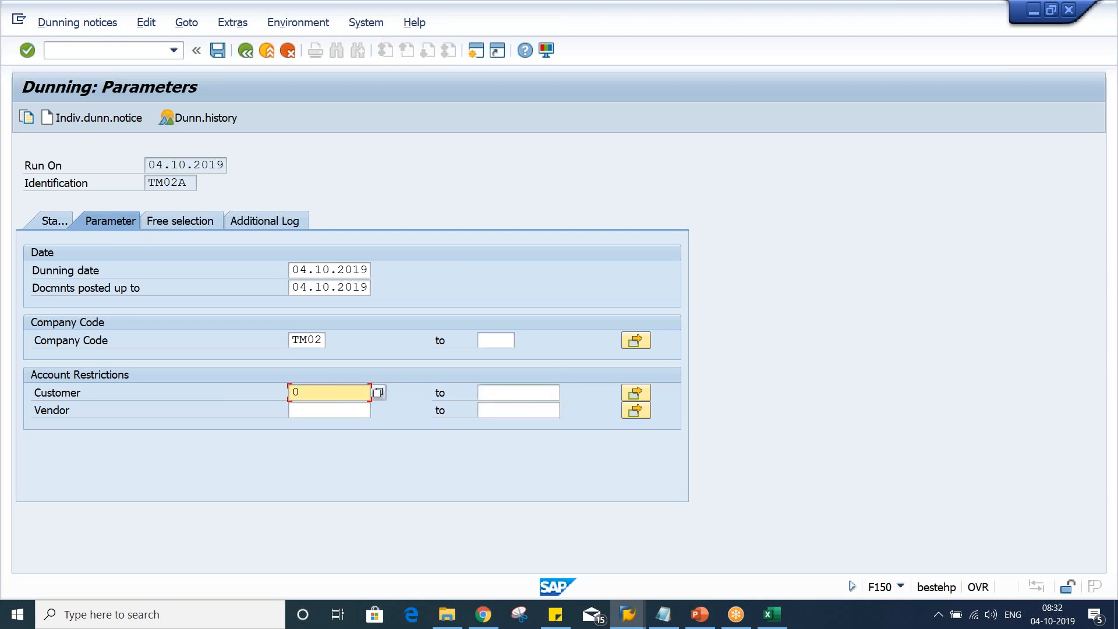
key("BackSpace")
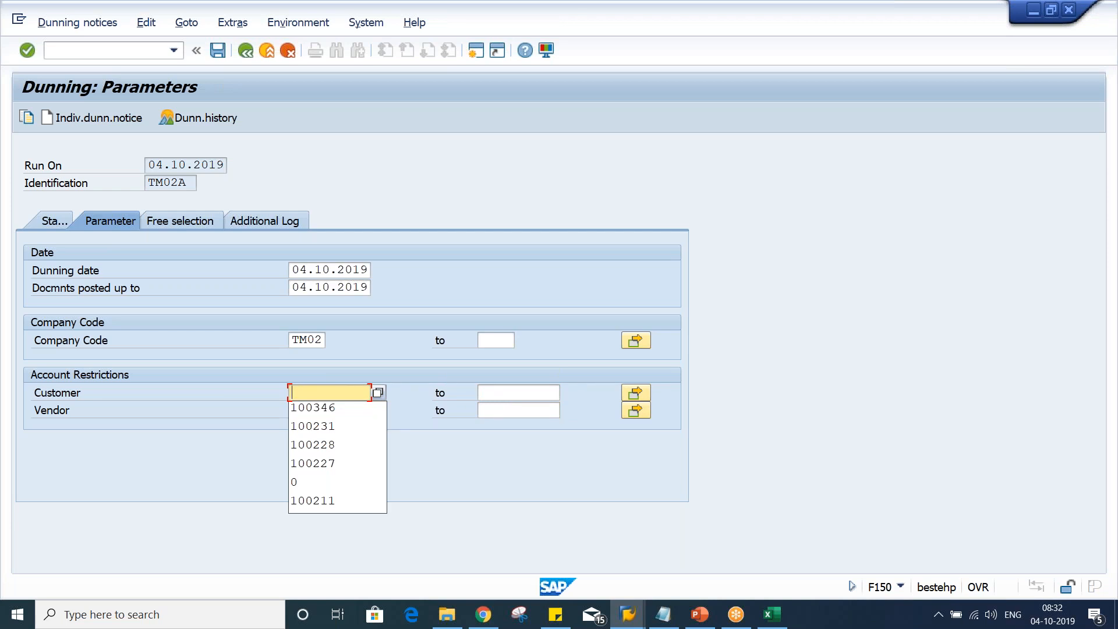
type("100352")
left_click(495, 342)
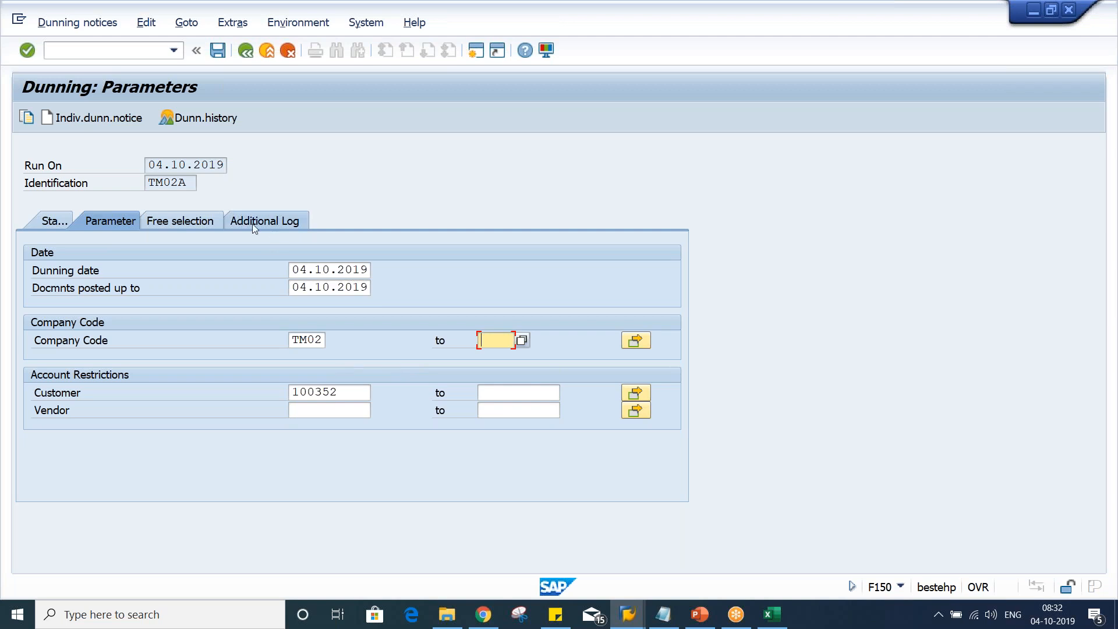
Request an additional log for customer 100352
left_click(163, 226)
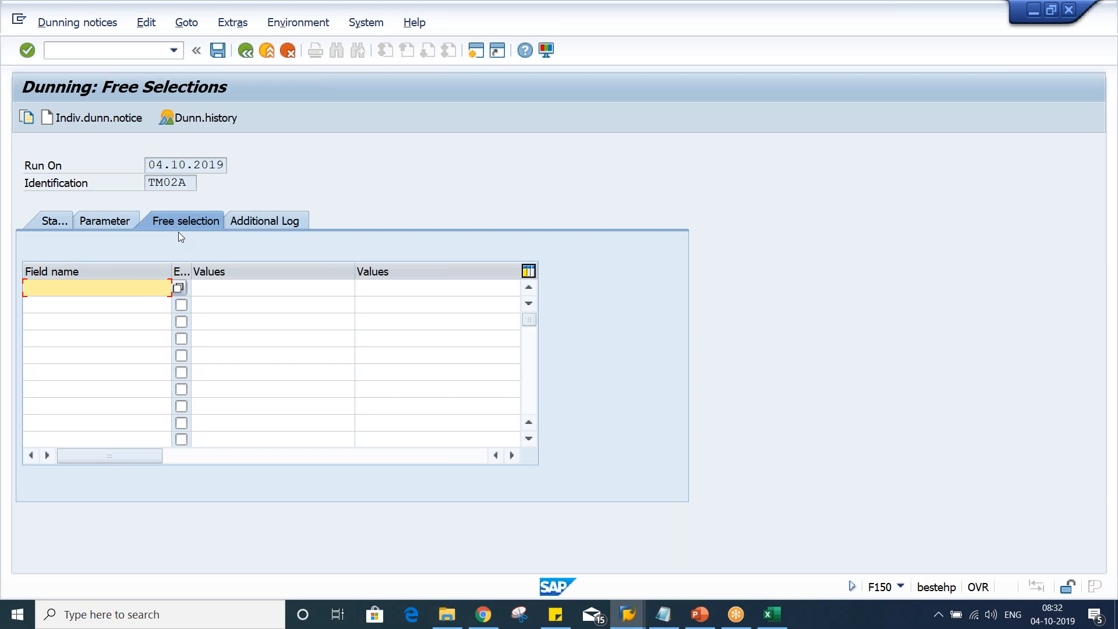
left_click(250, 226)
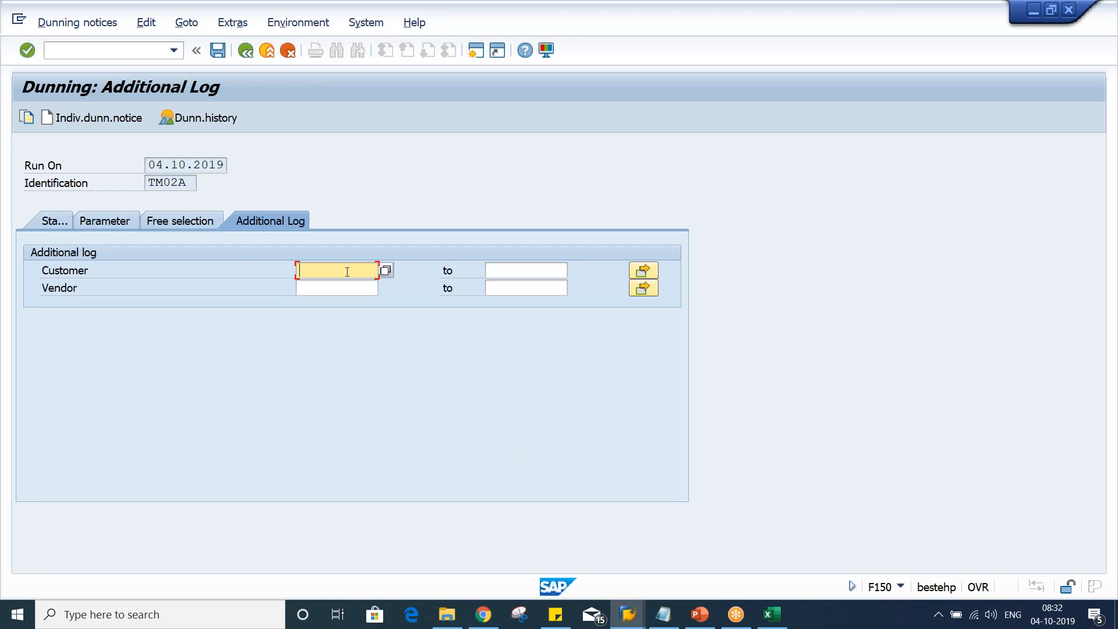
type("100352")
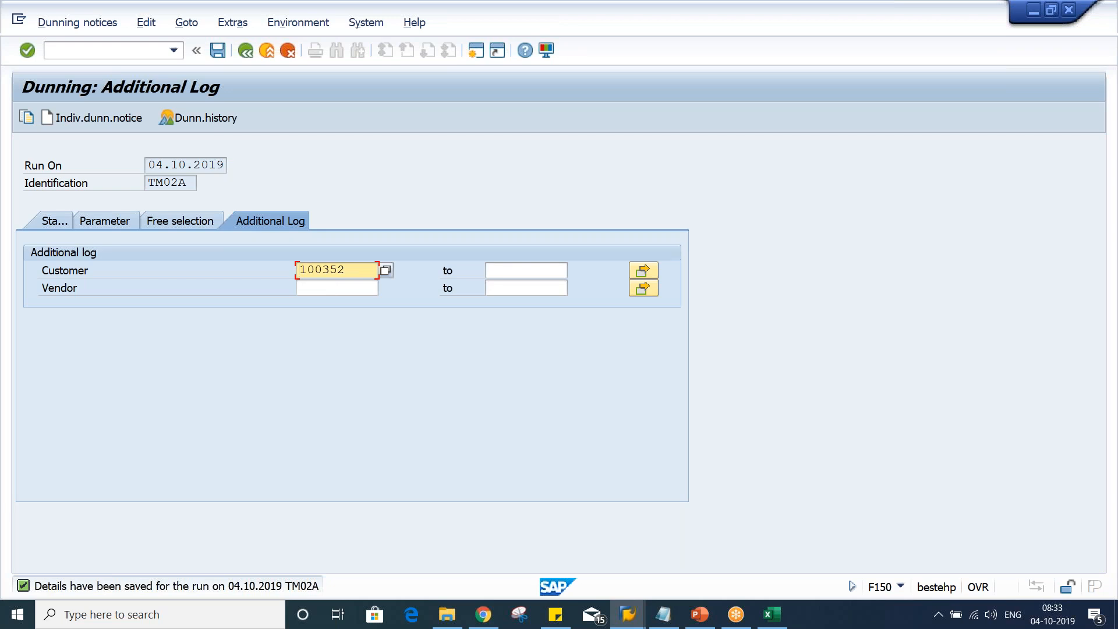
Schedule the dunning selection to start immediately
left_click(47, 225)
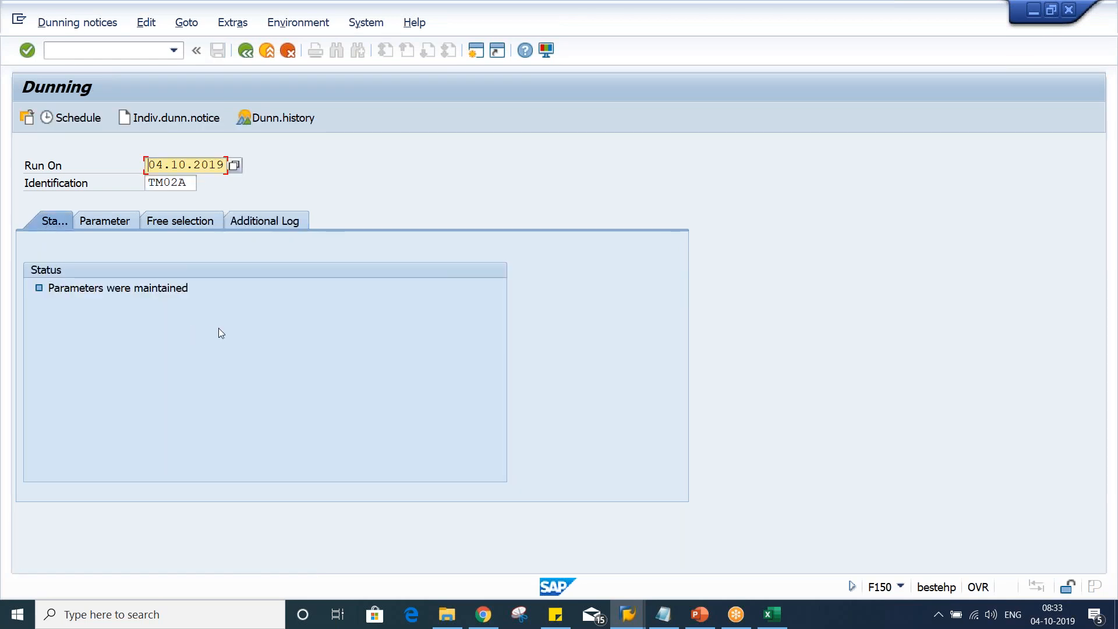
left_click(75, 118)
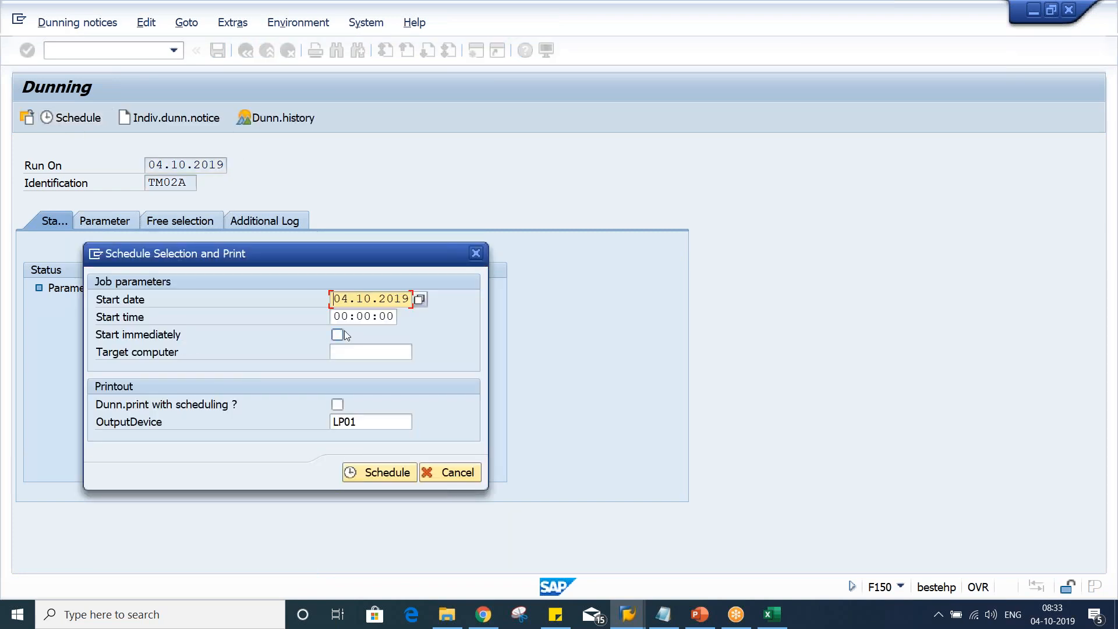
left_click(337, 335)
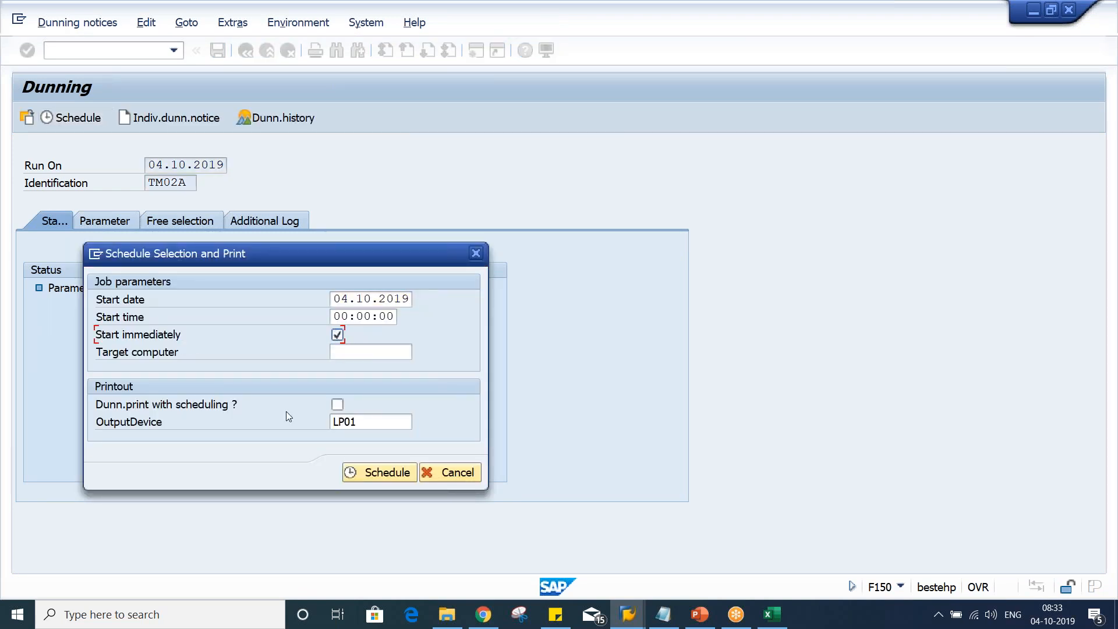
left_click(367, 476)
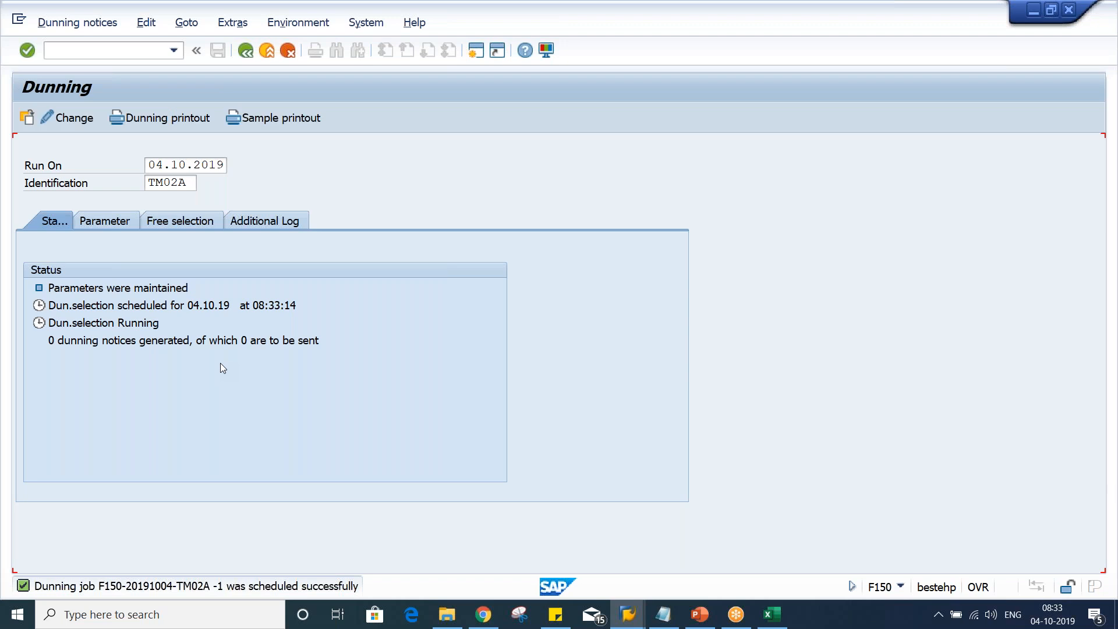
Refresh the run status and display a sample printout of the dunning notices
key("Return")
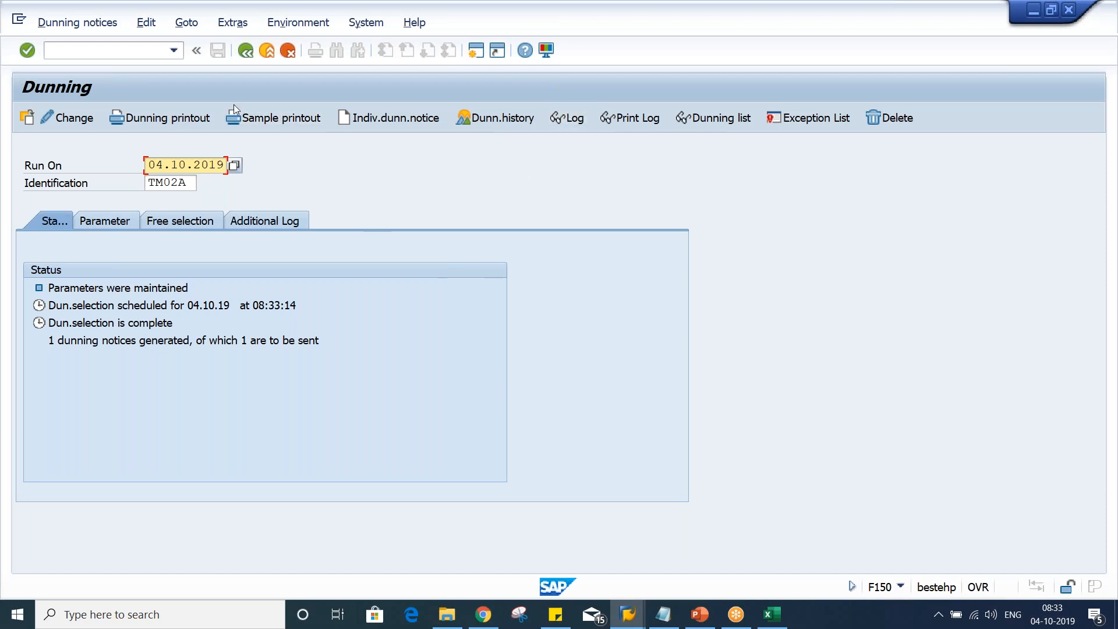
left_click(291, 122)
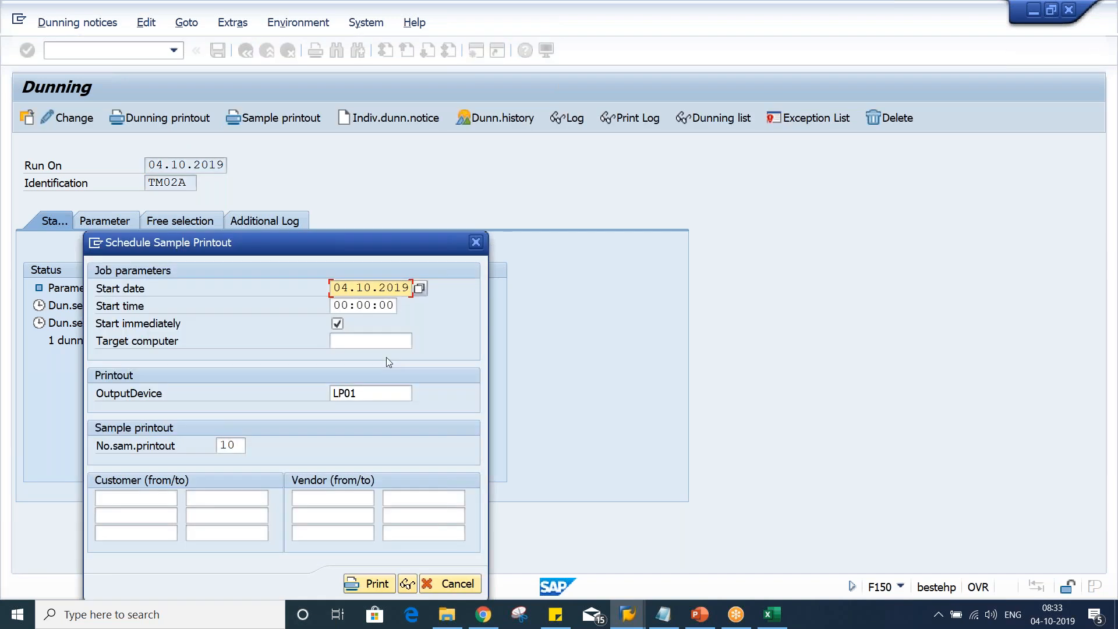
left_click(407, 584)
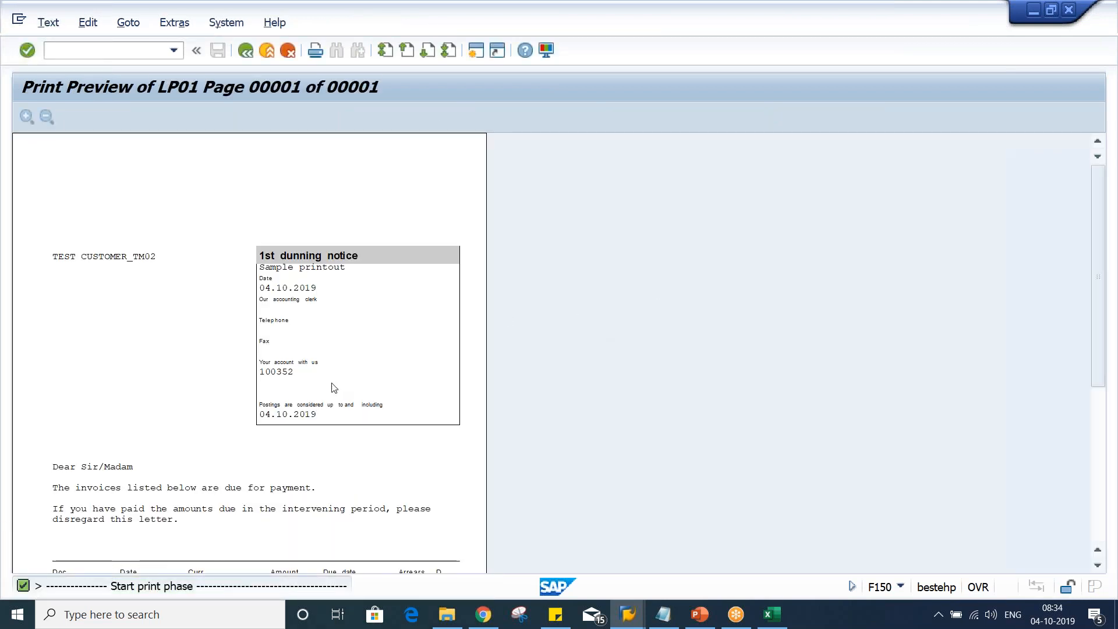
Scroll through the sample dunning notice to review its header, letter text and overdue items table
scroll(333, 387, "down", 3)
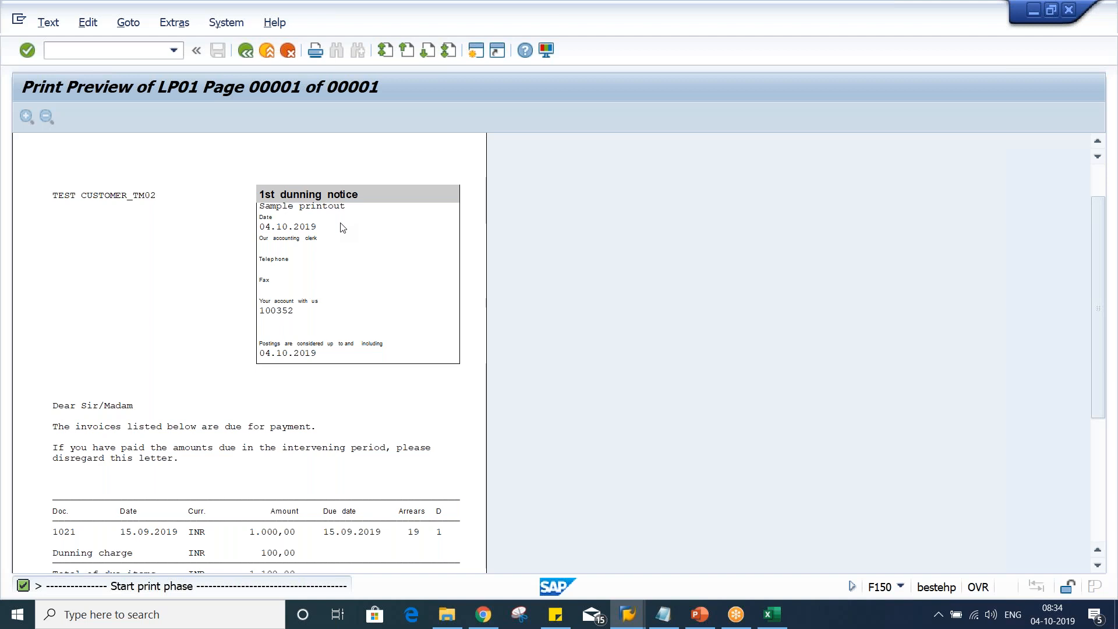
scroll(343, 227, "down", 3)
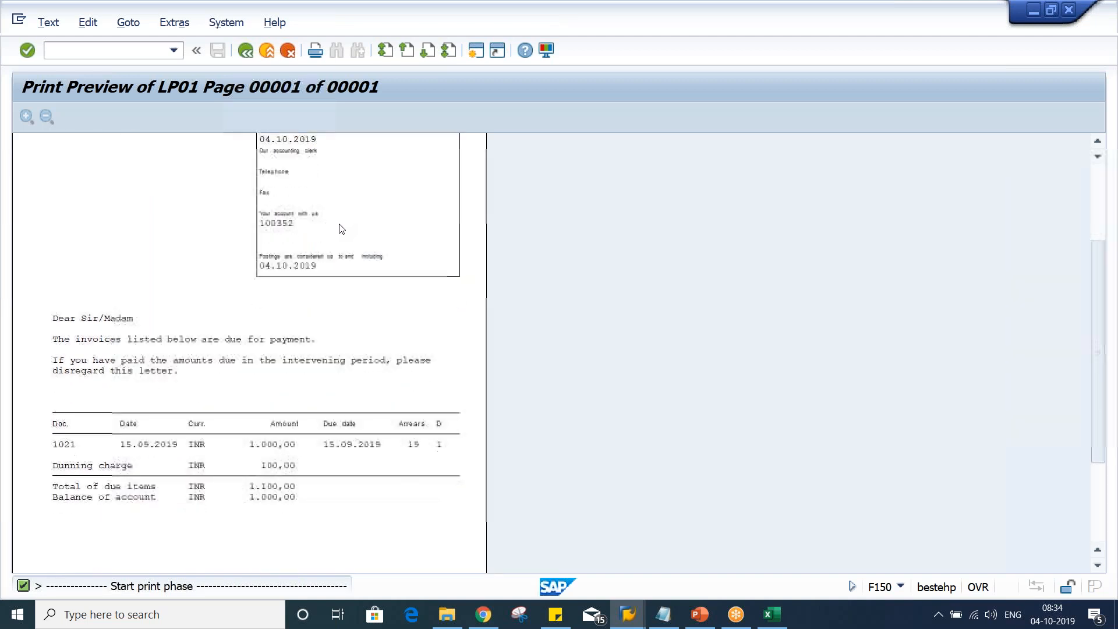
scroll(341, 231, "down", 2)
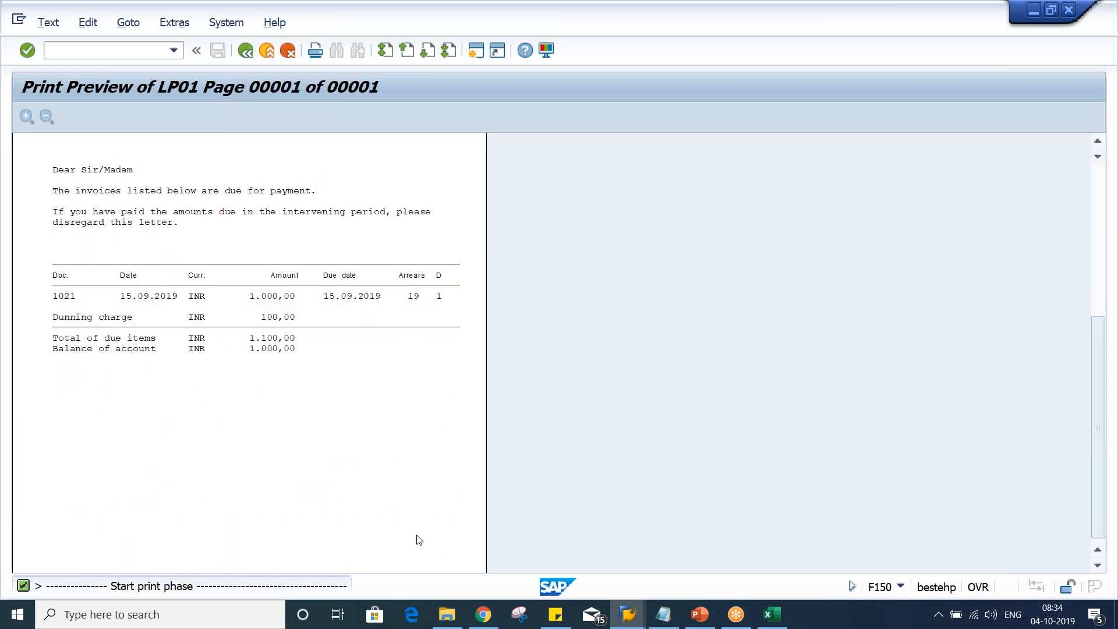
scroll(353, 537, "up", 1)
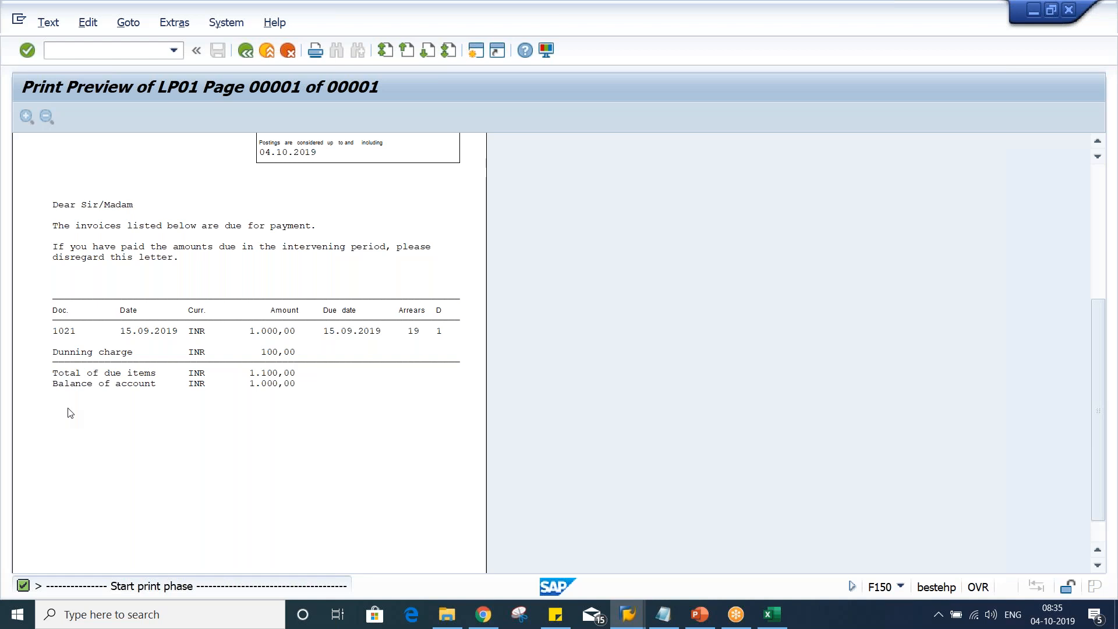
scroll(70, 412, "up", 3)
scroll(70, 412, "up", 5)
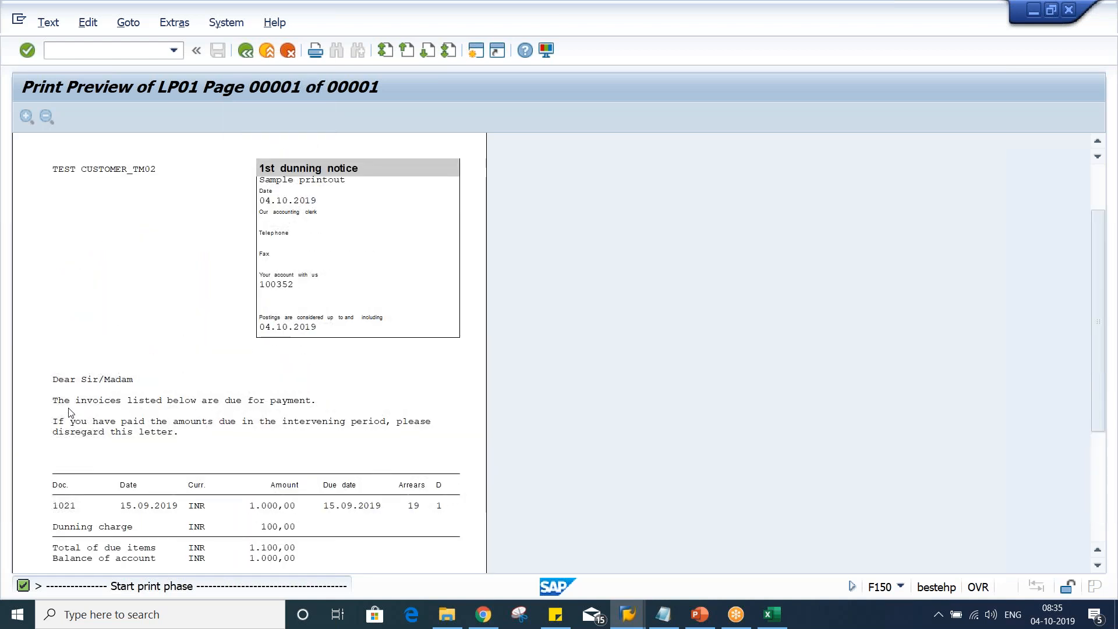
scroll(70, 413, "down", 1)
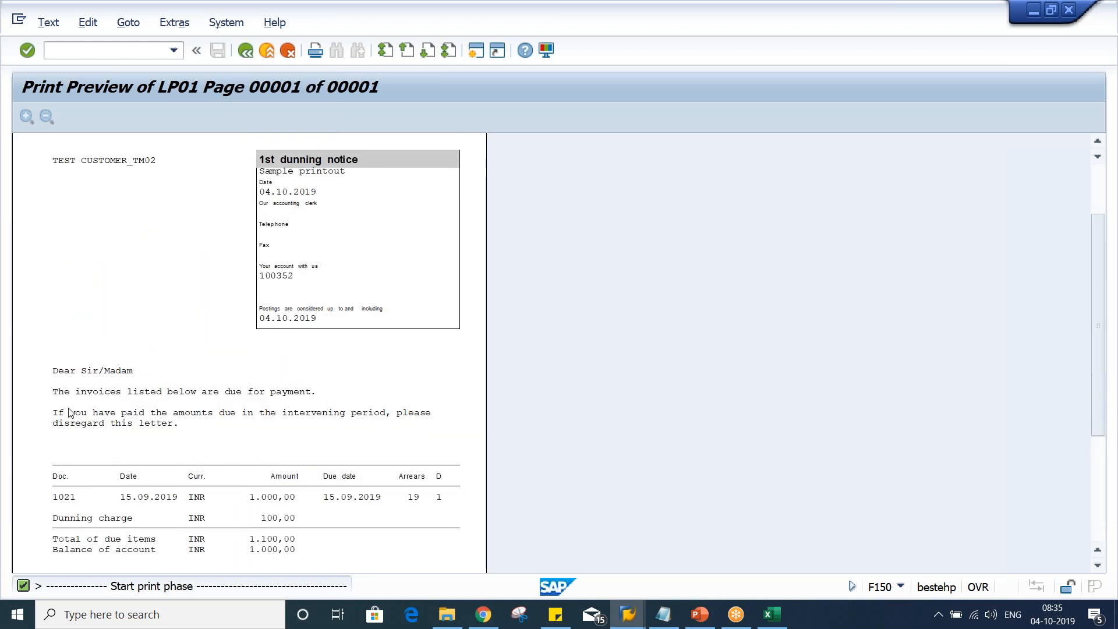
scroll(70, 412, "down", 1)
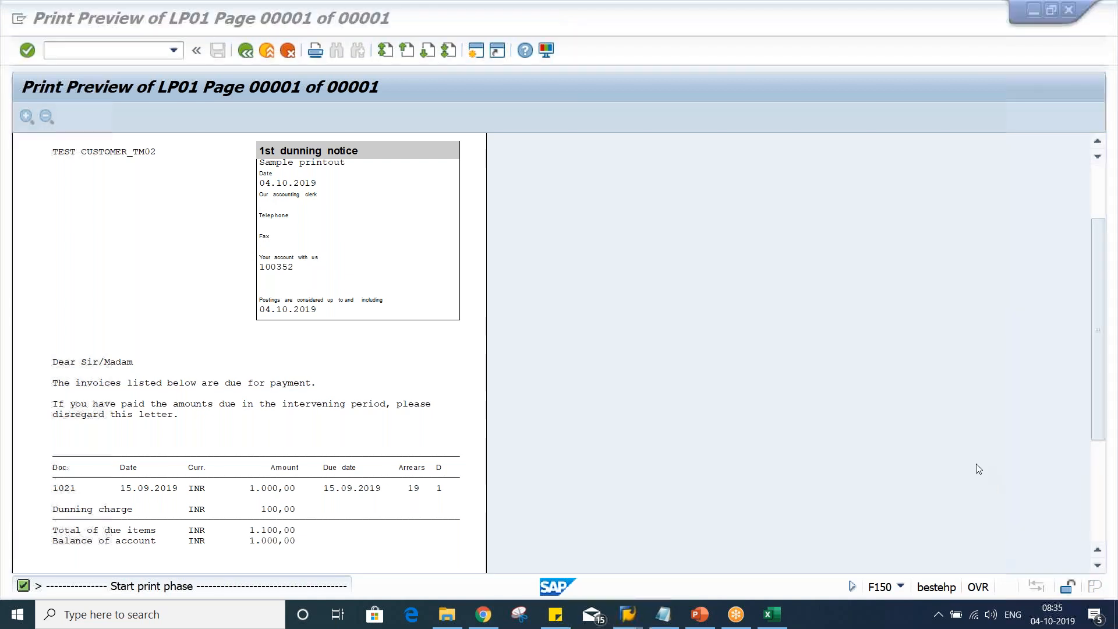
mouse_move(52, 345)
left_mouse_down()
mouse_move(49, 417)
mouse_move(71, 431)
mouse_move(479, 407)
mouse_move(466, 368)
mouse_move(53, 344)
left_mouse_up()
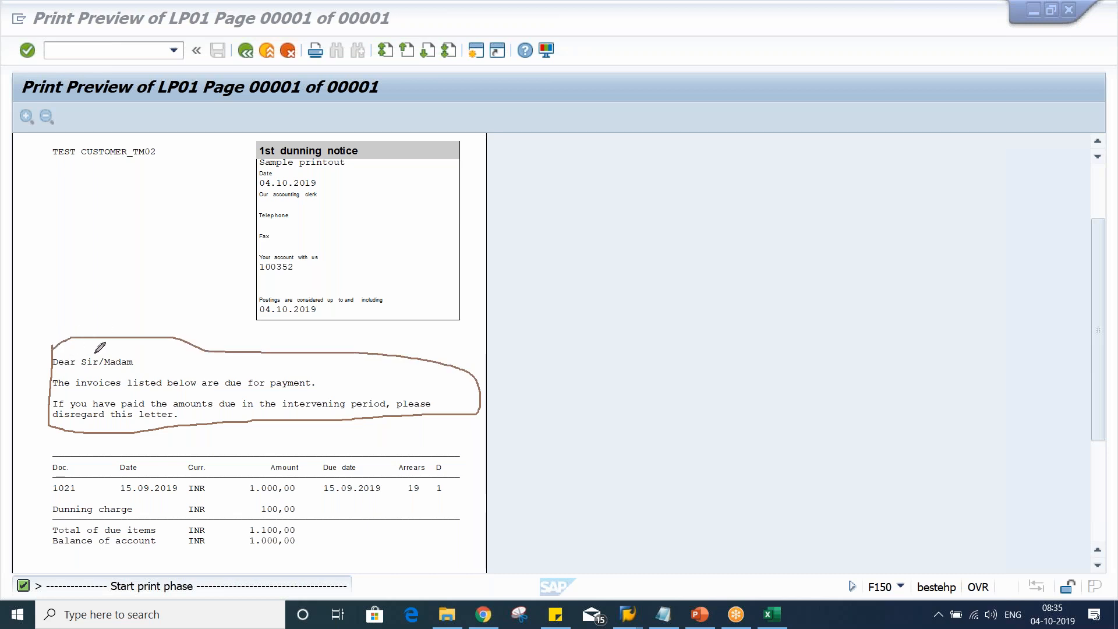
mouse_move(50, 143)
left_mouse_down()
mouse_move(44, 165)
mouse_move(174, 152)
mouse_move(114, 135)
mouse_move(49, 143)
left_mouse_up()
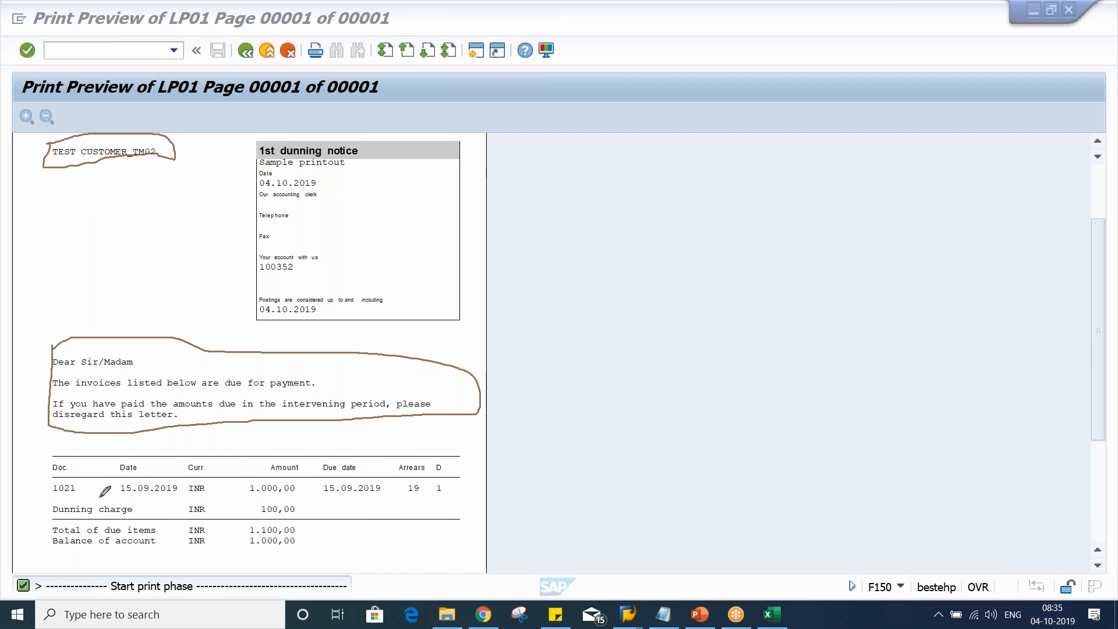
mouse_move(46, 446)
left_mouse_down()
mouse_move(47, 531)
mouse_move(119, 546)
mouse_move(371, 553)
mouse_move(498, 506)
left_mouse_up()
mouse_move(499, 461)
left_mouse_down()
mouse_move(459, 431)
mouse_move(48, 450)
left_mouse_up()
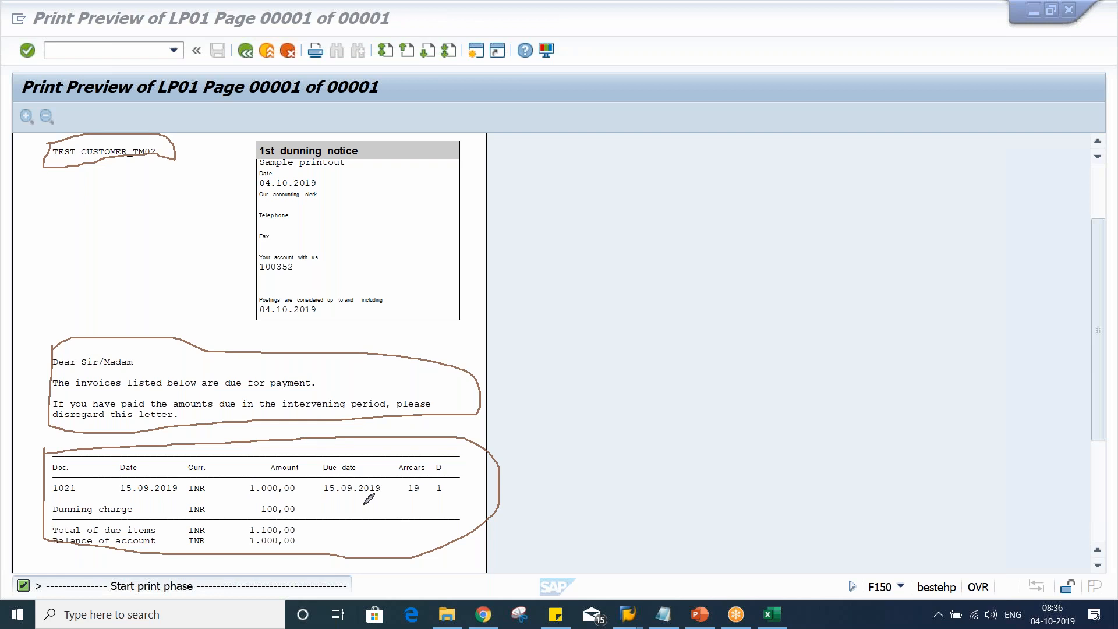
mouse_move(395, 457)
left_mouse_down()
mouse_move(392, 477)
mouse_move(429, 477)
mouse_move(432, 455)
mouse_move(399, 465)
left_mouse_up()
mouse_move(440, 477)
left_mouse_down()
mouse_move(454, 474)
mouse_move(458, 492)
mouse_move(432, 494)
mouse_move(435, 475)
left_mouse_up()
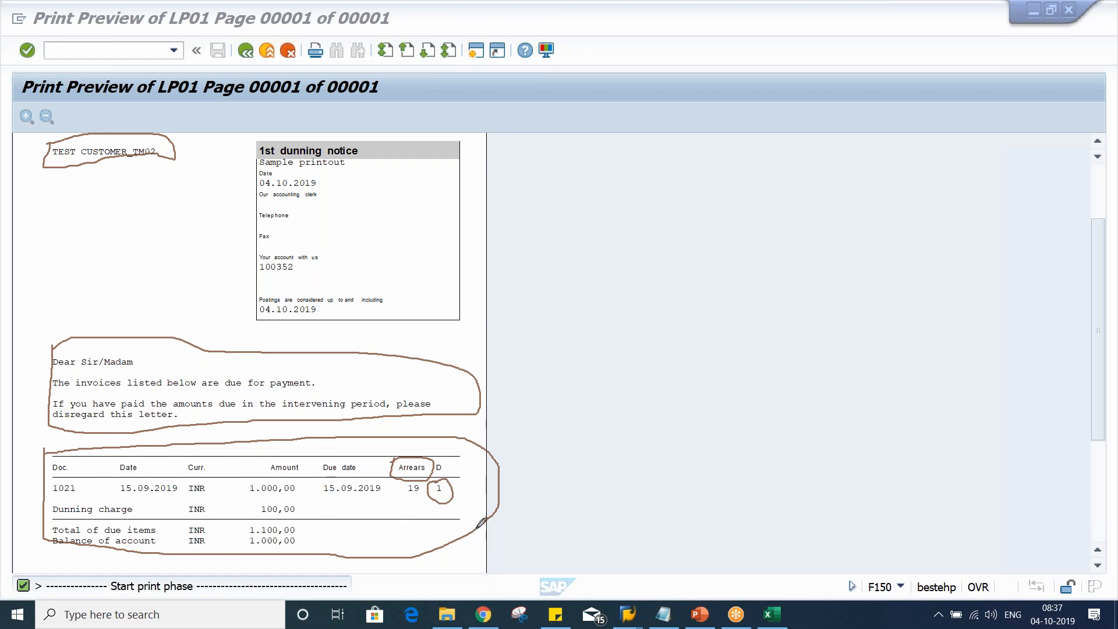
key("Escape")
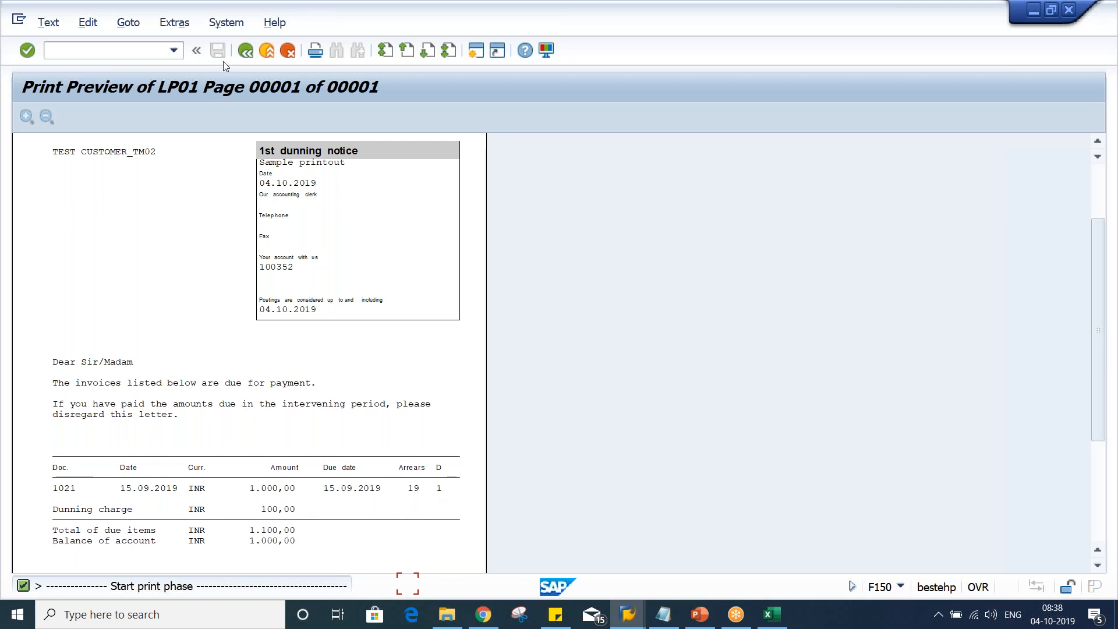
Exit the print preview and return to the dunning run TM02A screen
left_click(248, 49)
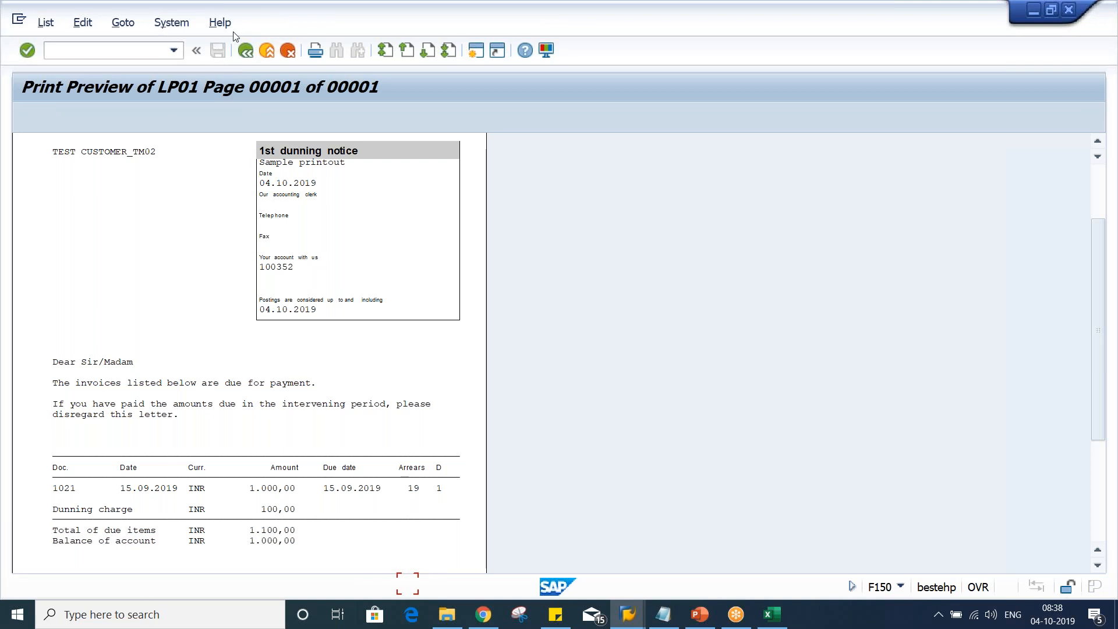
left_click(245, 50)
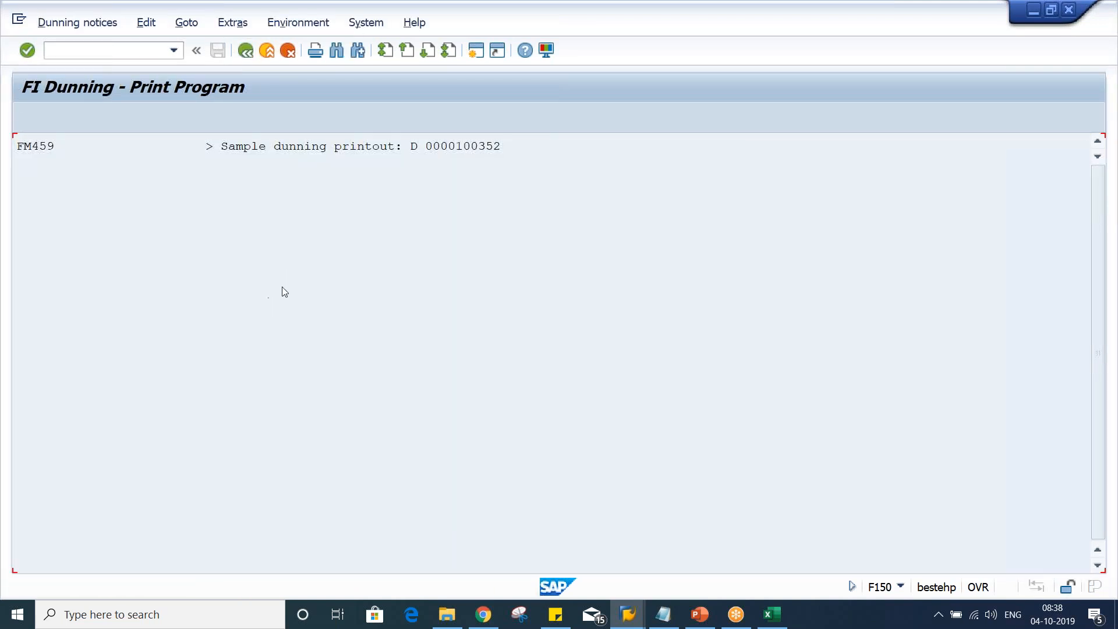
left_click(214, 322)
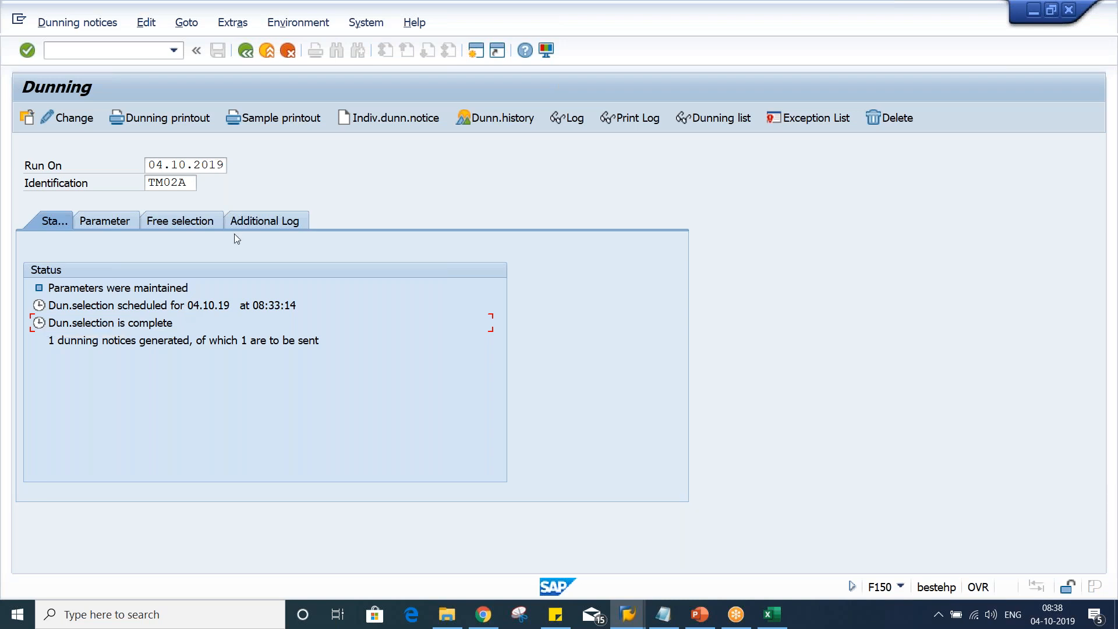
Display the sample printout of dunning run TM02A again, then go back to the run's status screen
left_click(288, 122)
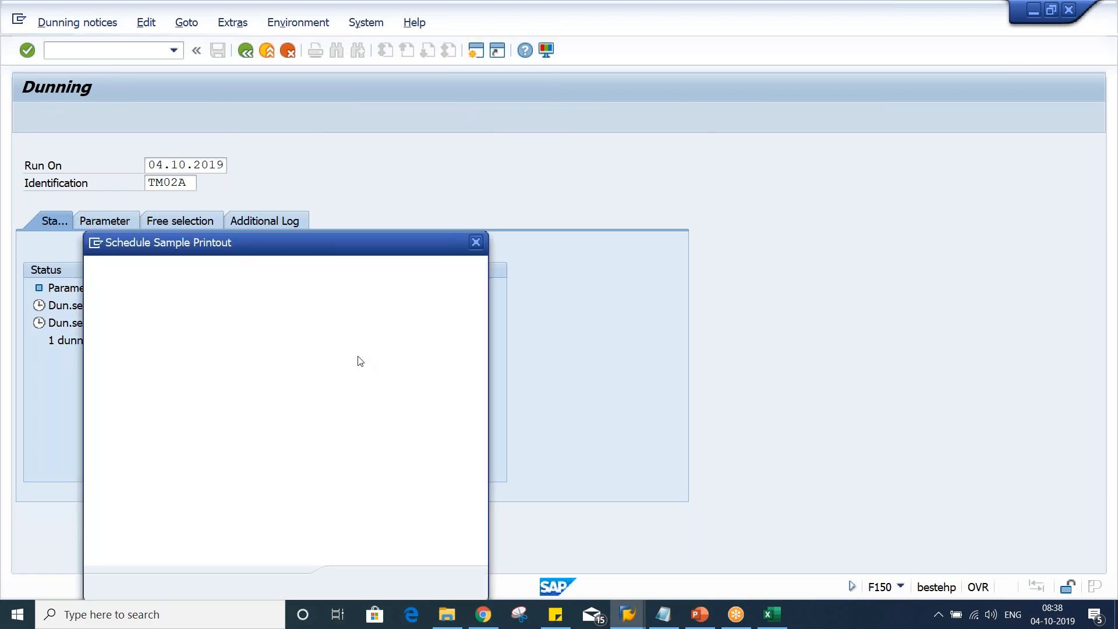
left_click(407, 584)
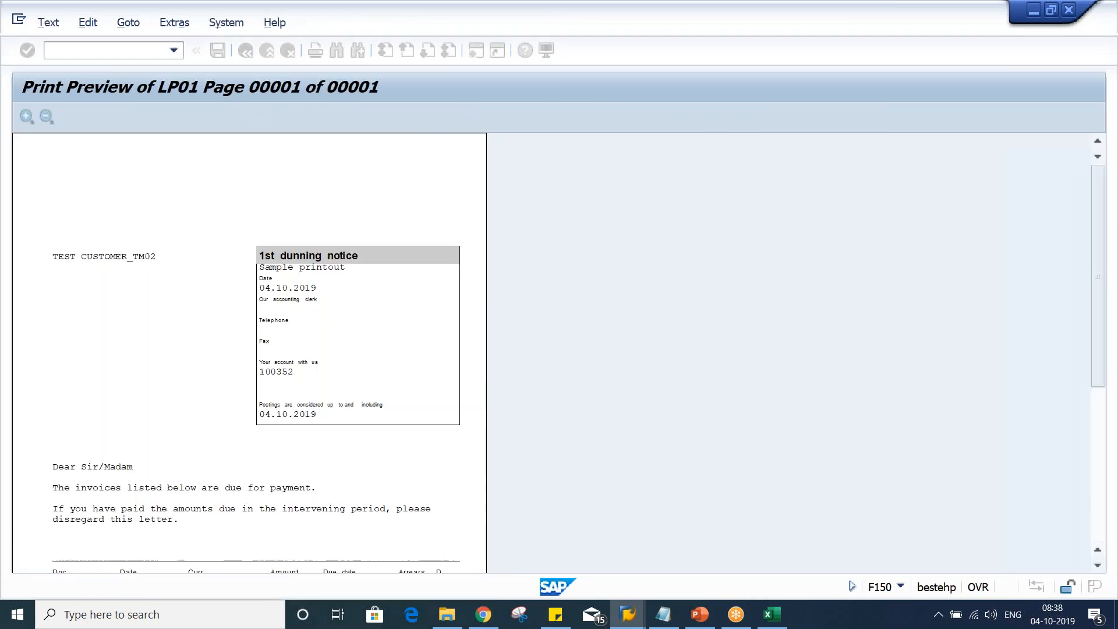
scroll(367, 284, "down", 3)
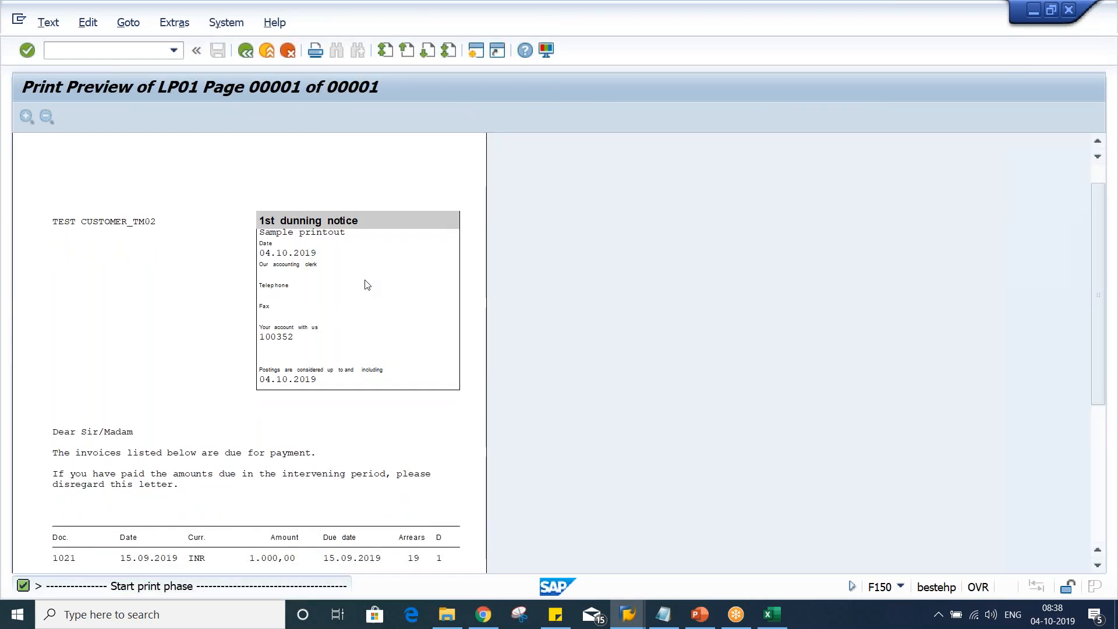
left_click(244, 53)
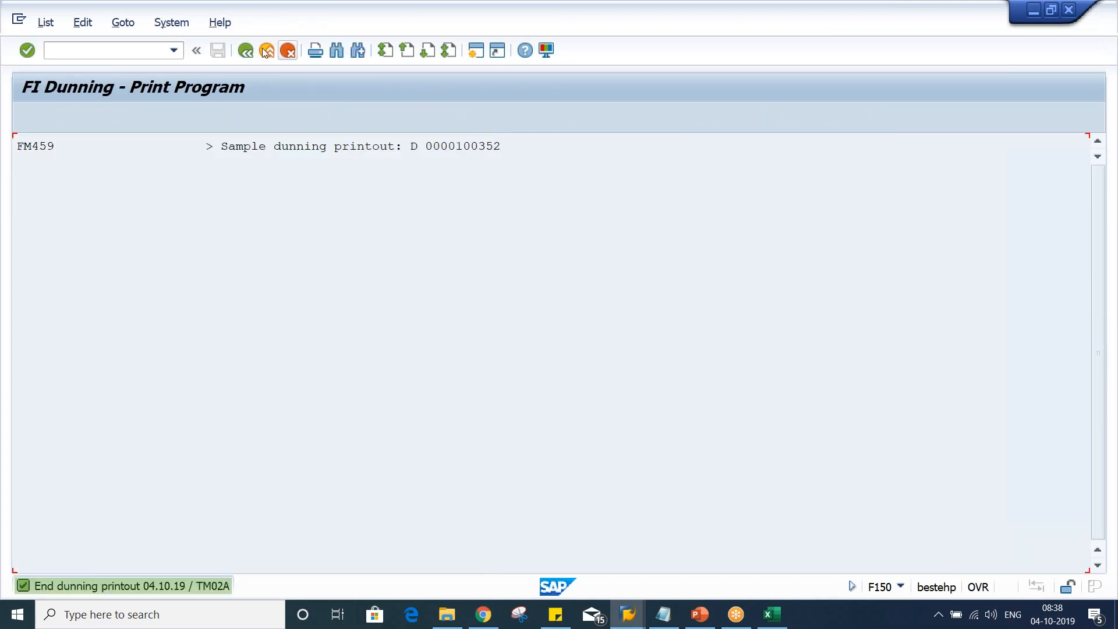
key("F3")
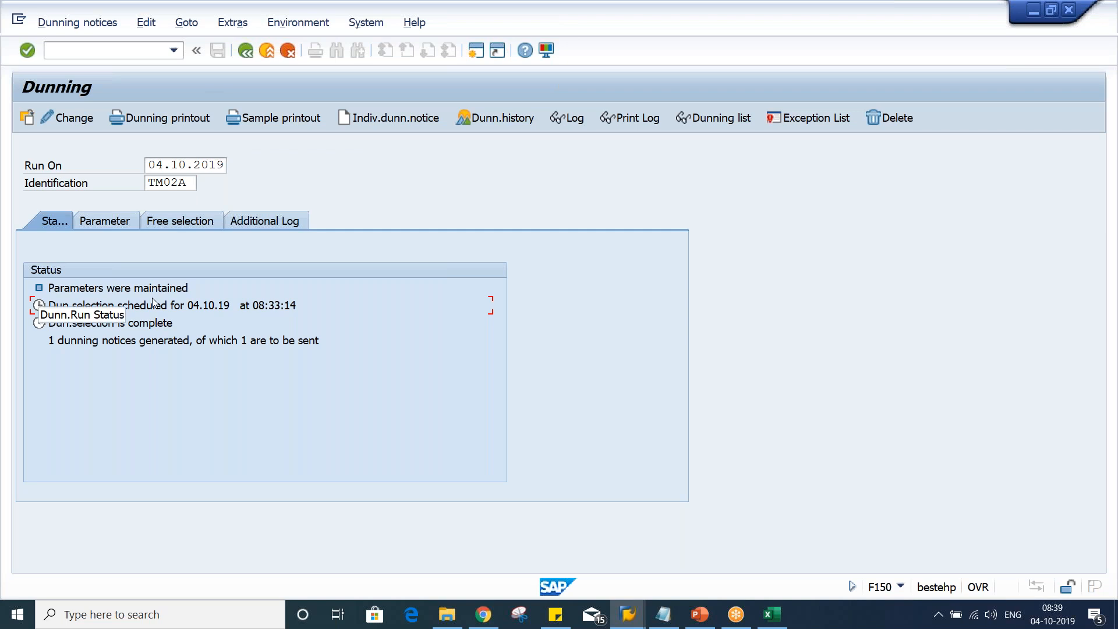
Switch to Excel and enter 1000 and OD in row 15 of Sheet3
left_click(765, 620)
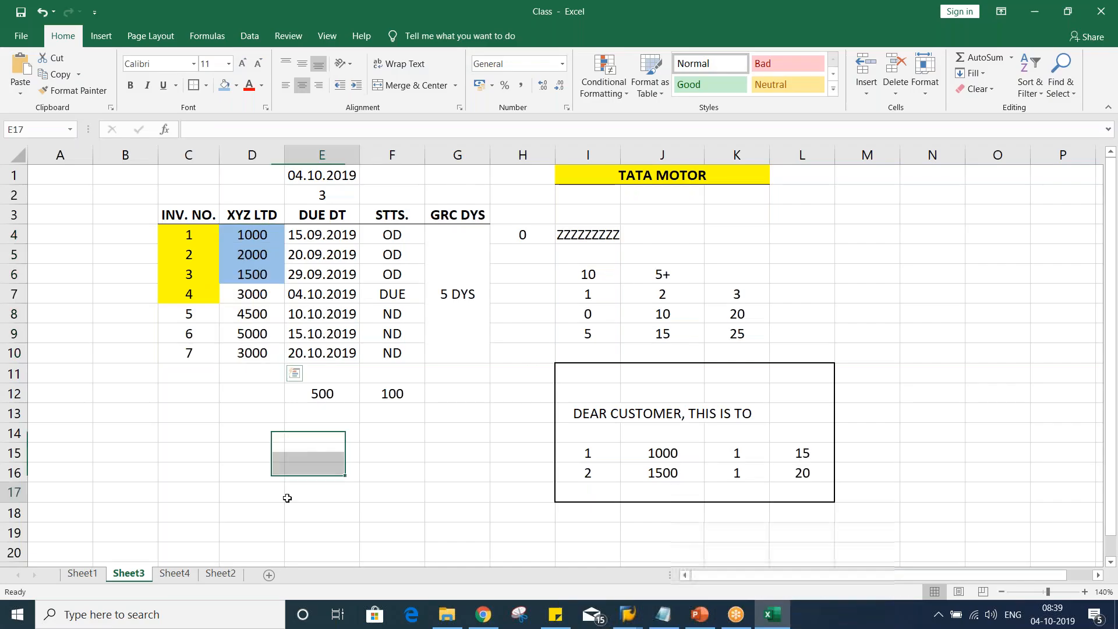
left_click(331, 456)
type("1000")
key("Return")
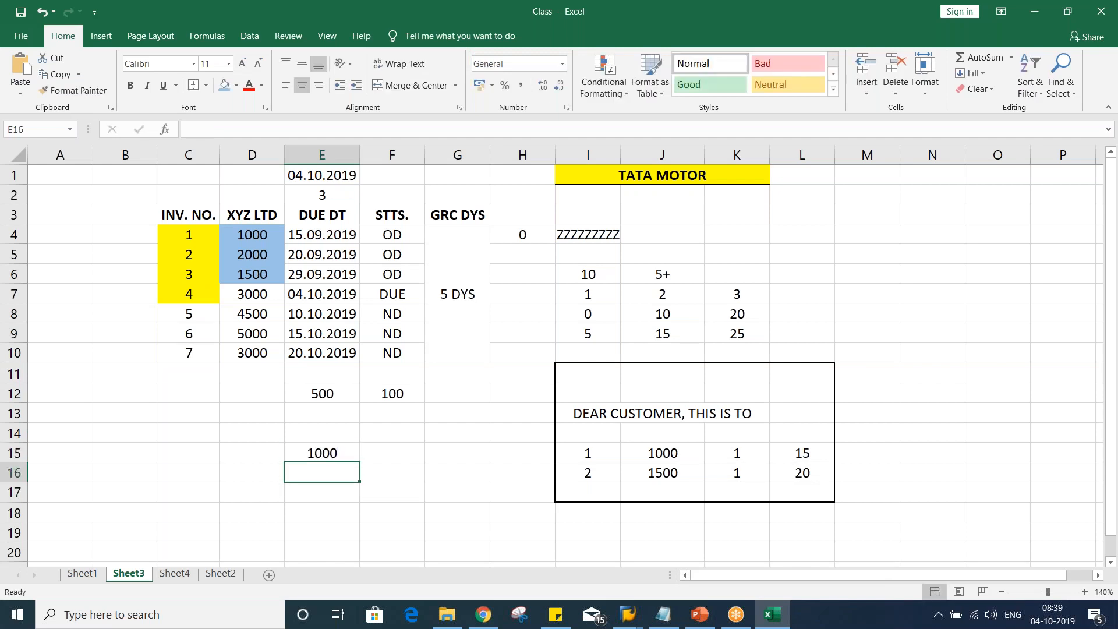
left_click(387, 452)
type("O")
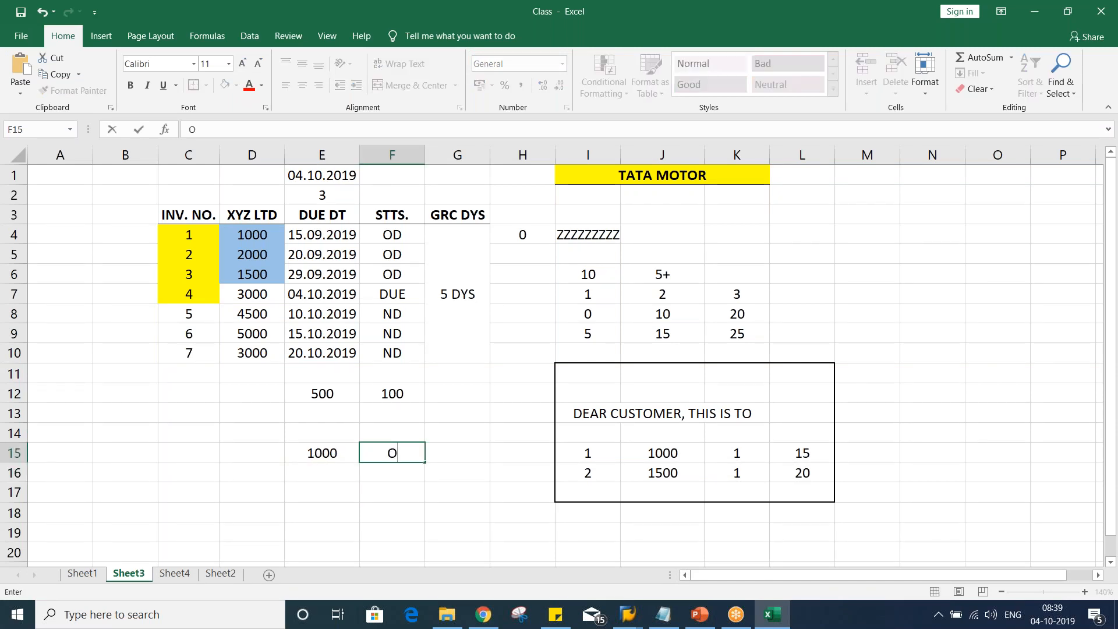
type("D")
key("Return")
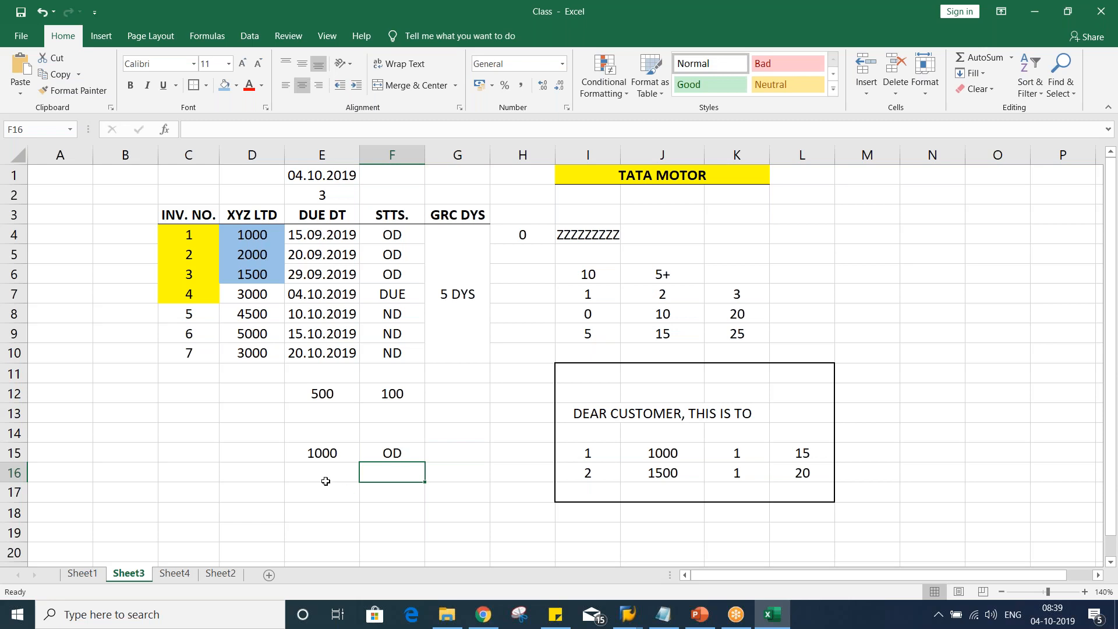
left_click(327, 428)
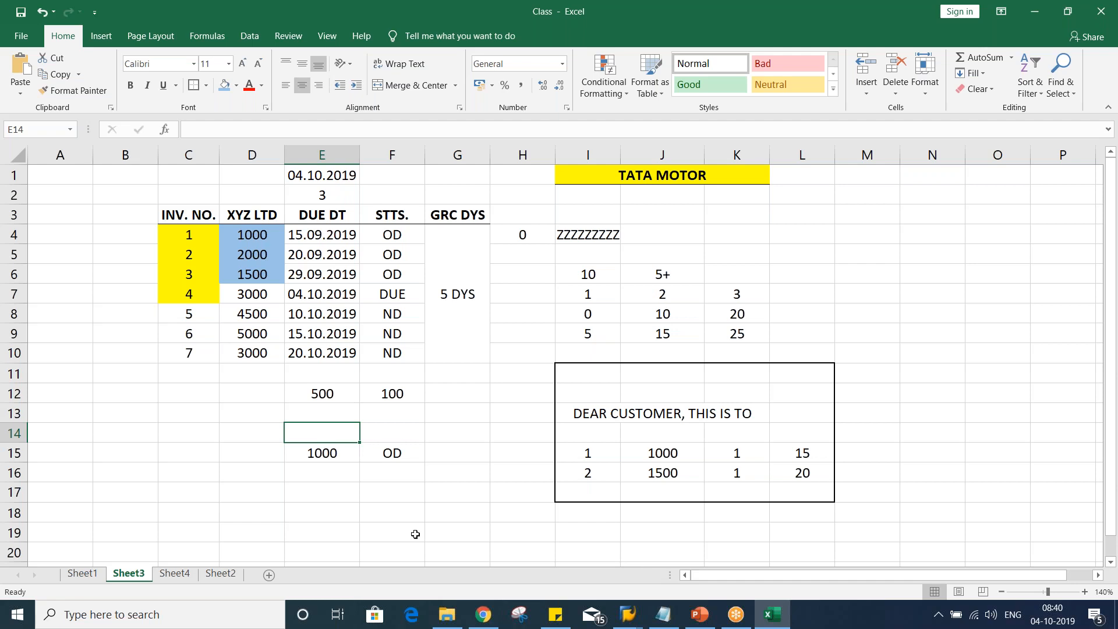
Switch to the SAP invoice session and start transaction F-29 to post a customer down payment
left_click(620, 621)
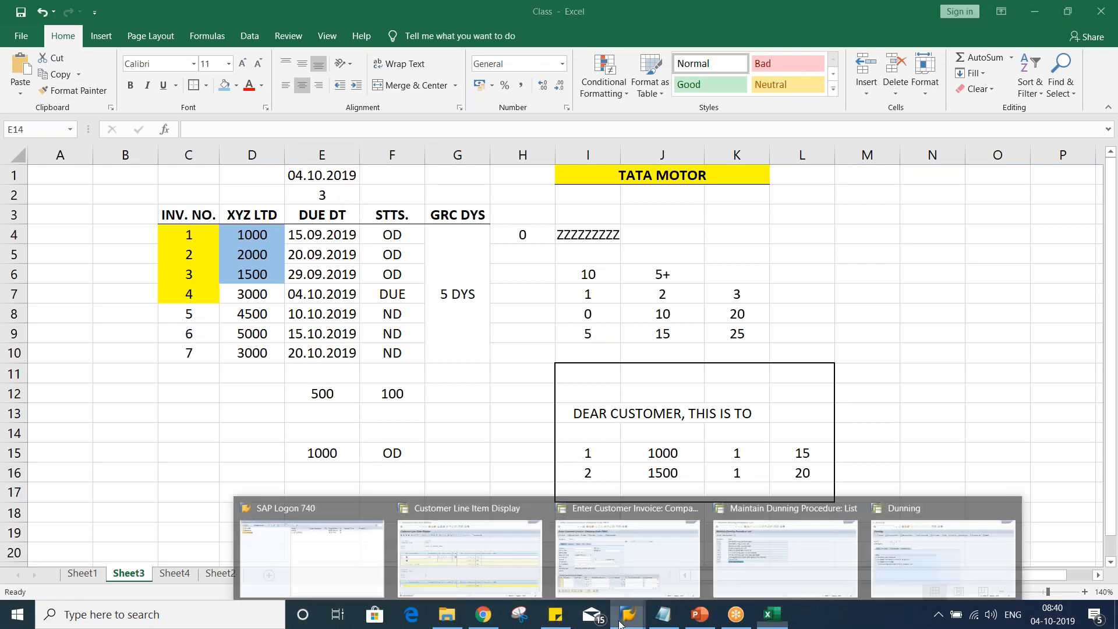
left_click(635, 555)
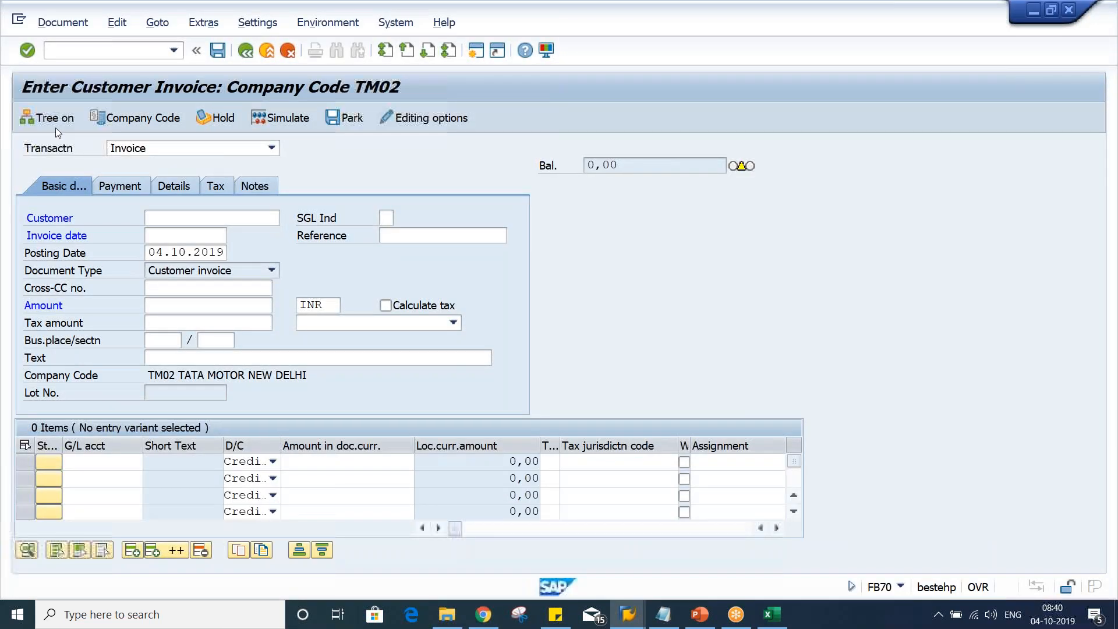
type("/N")
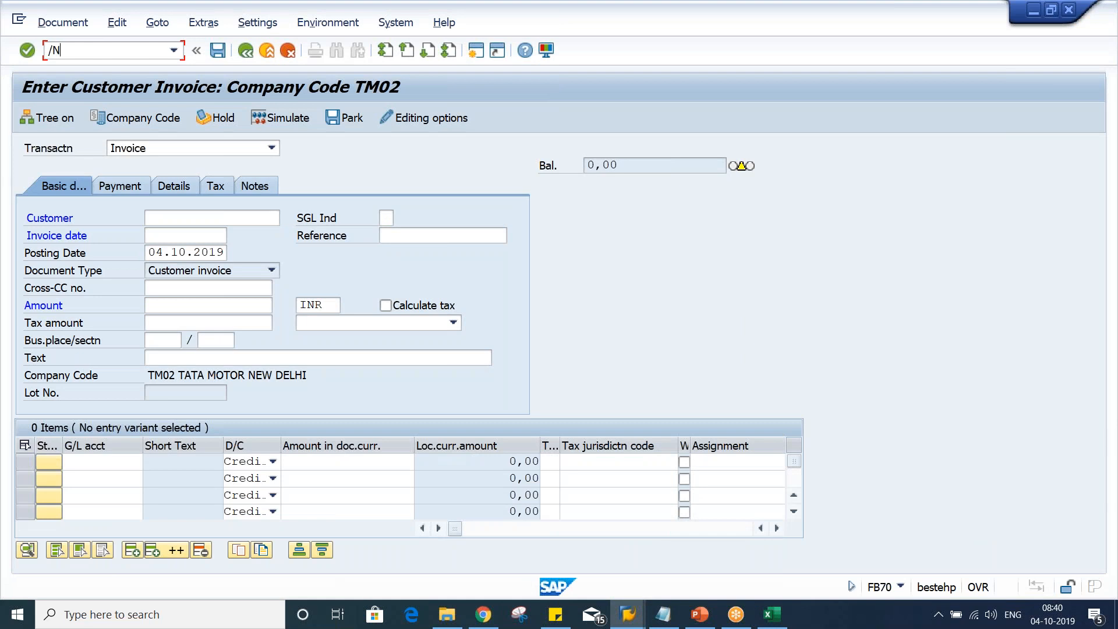
type("F-29")
key("Return")
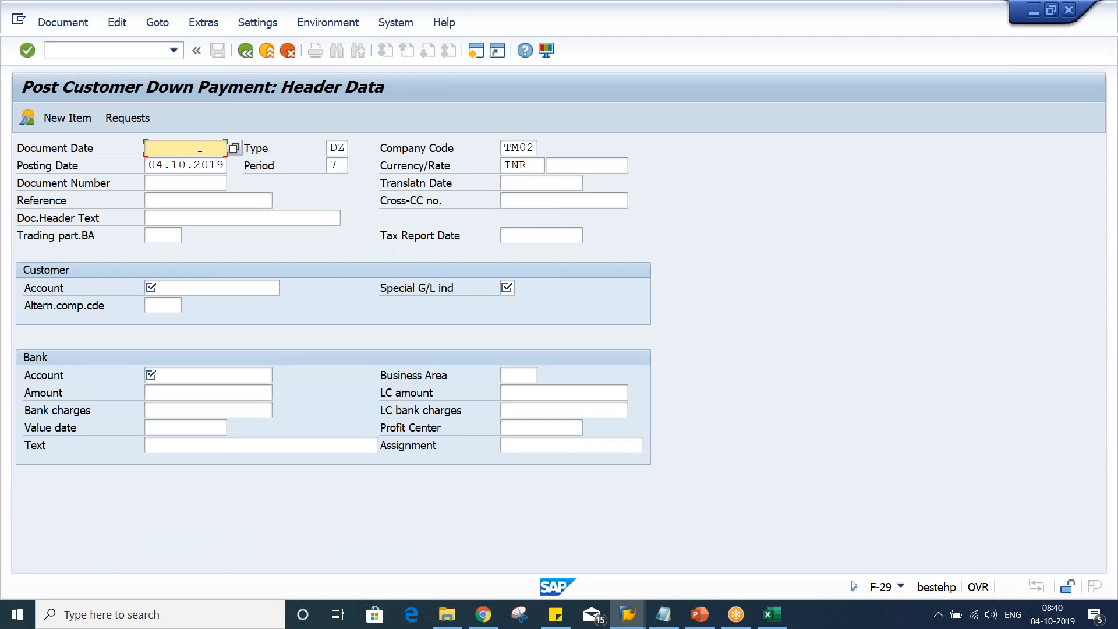
Set the down payment's document date and posting date to 13.09.2019
type("13")
type(".09.2019")
key("Tab")
key("Tab")
key("Tab")
type("13.09")
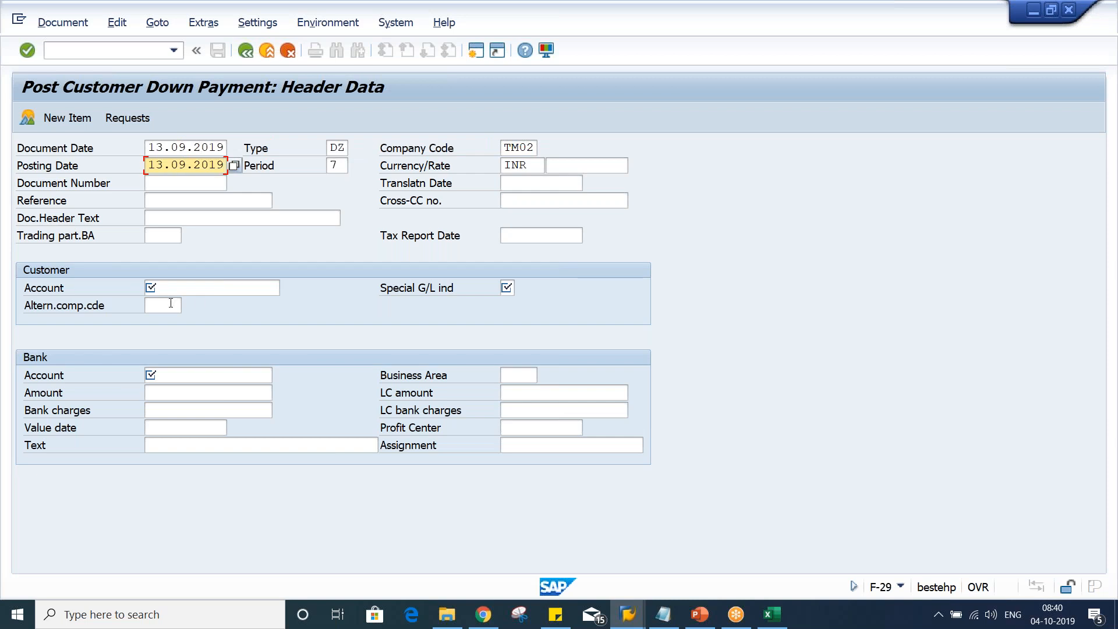
Select customer account 100352 for the down payment
left_click(153, 290)
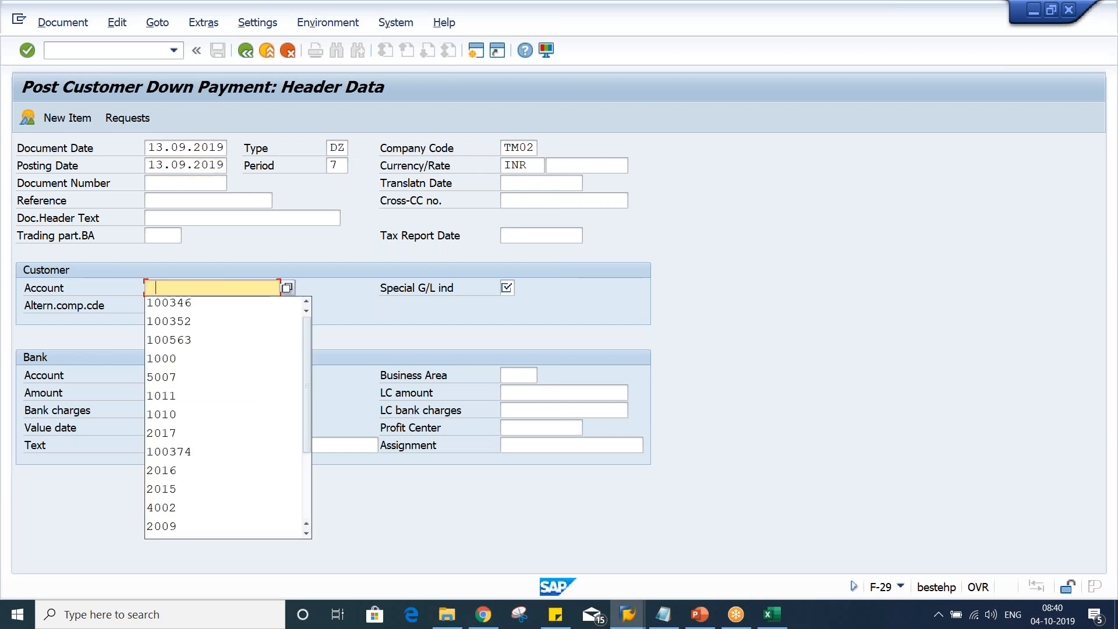
key("Down")
key("Down")
key("Return")
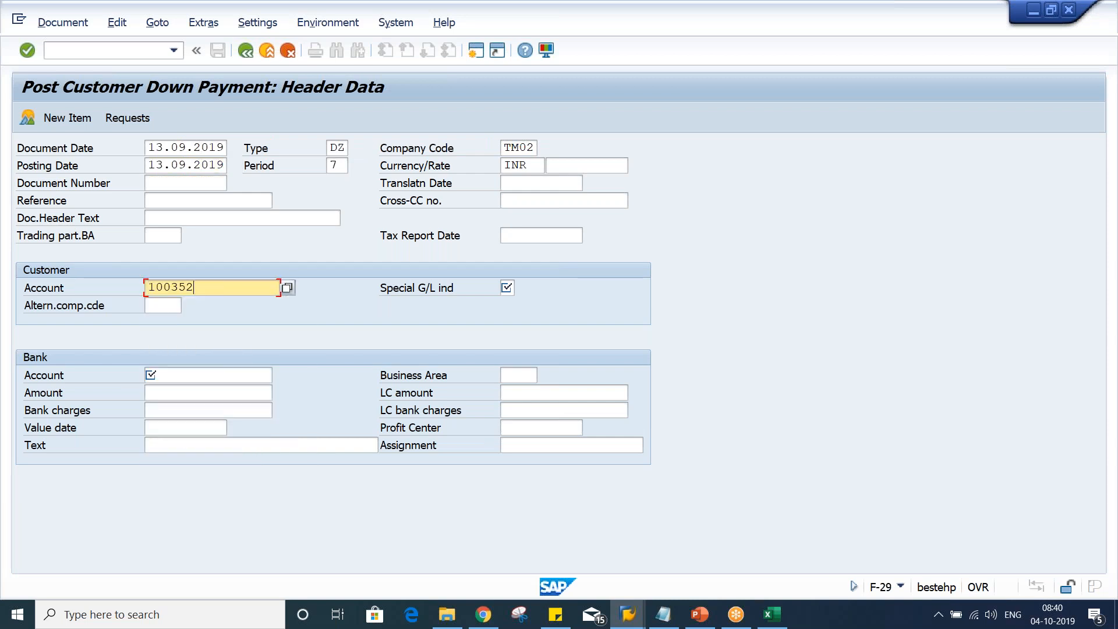
Set the special G/L indicator to A
key("alt+Tab")
key("alt+Tab")
key("alt+Tab")
key("alt+Tab")
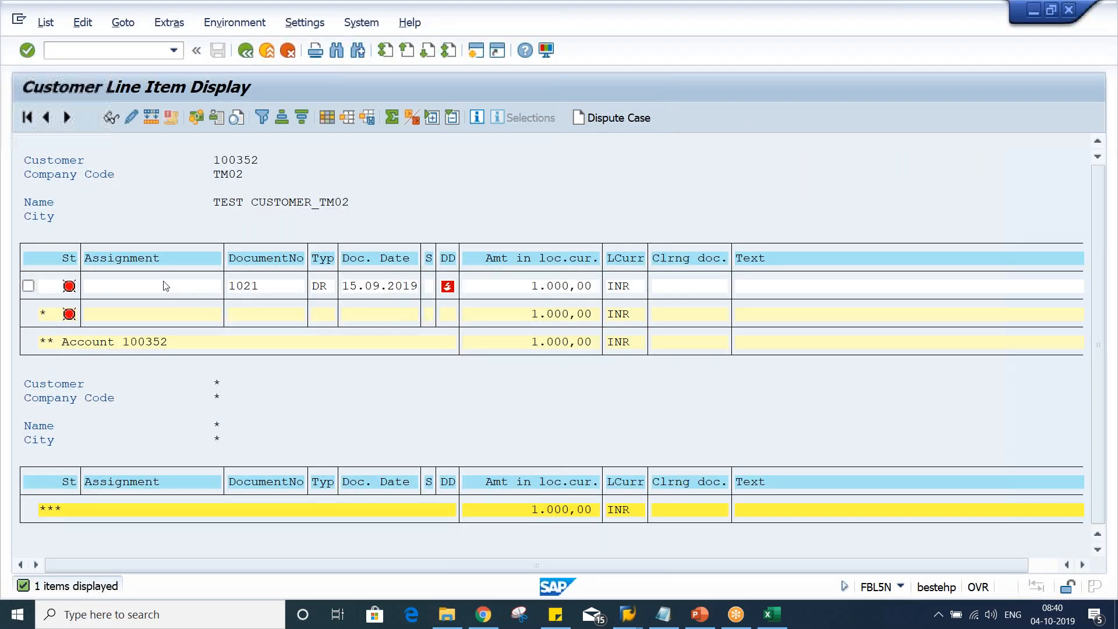
key("alt+Tab")
type("A")
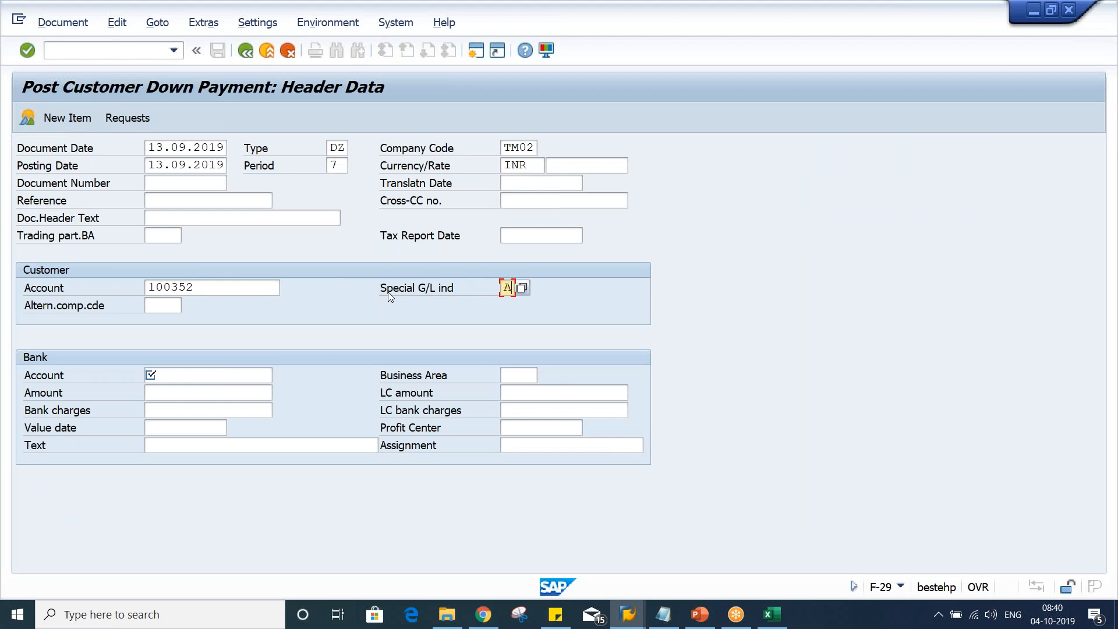
Set the bank account to 1000 and the down payment amount to 300
left_click(197, 373)
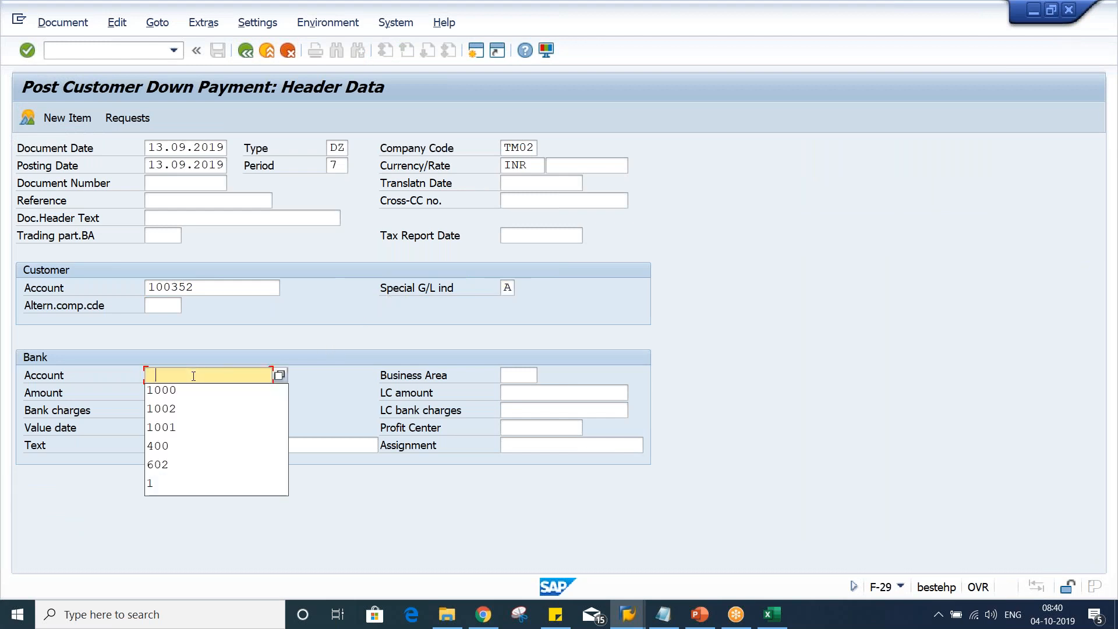
left_click(168, 391)
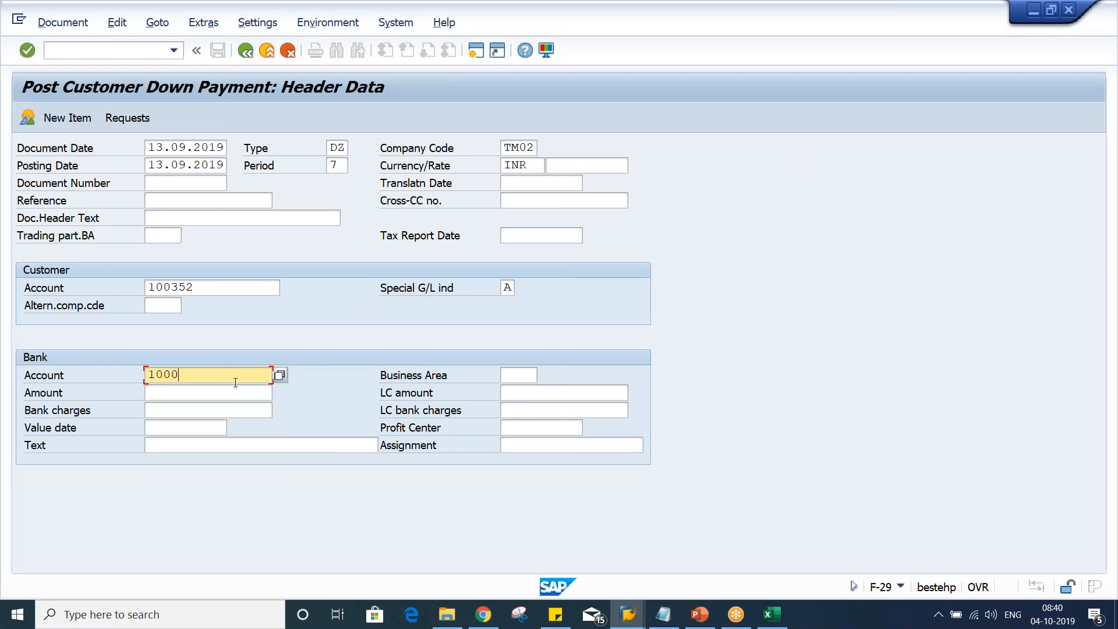
left_click(199, 393)
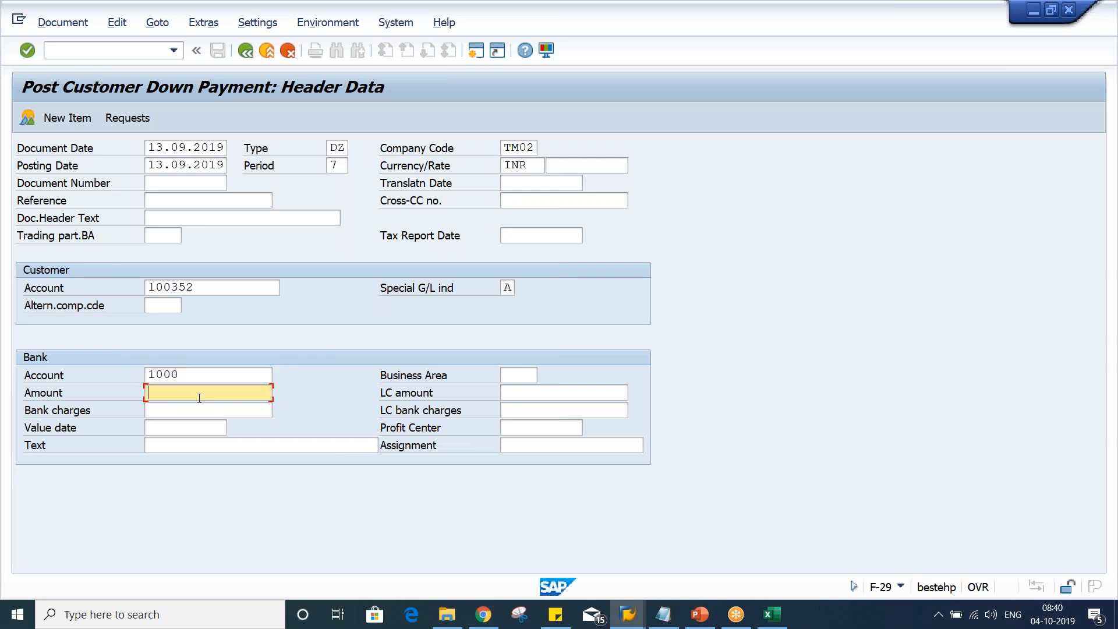
type("300")
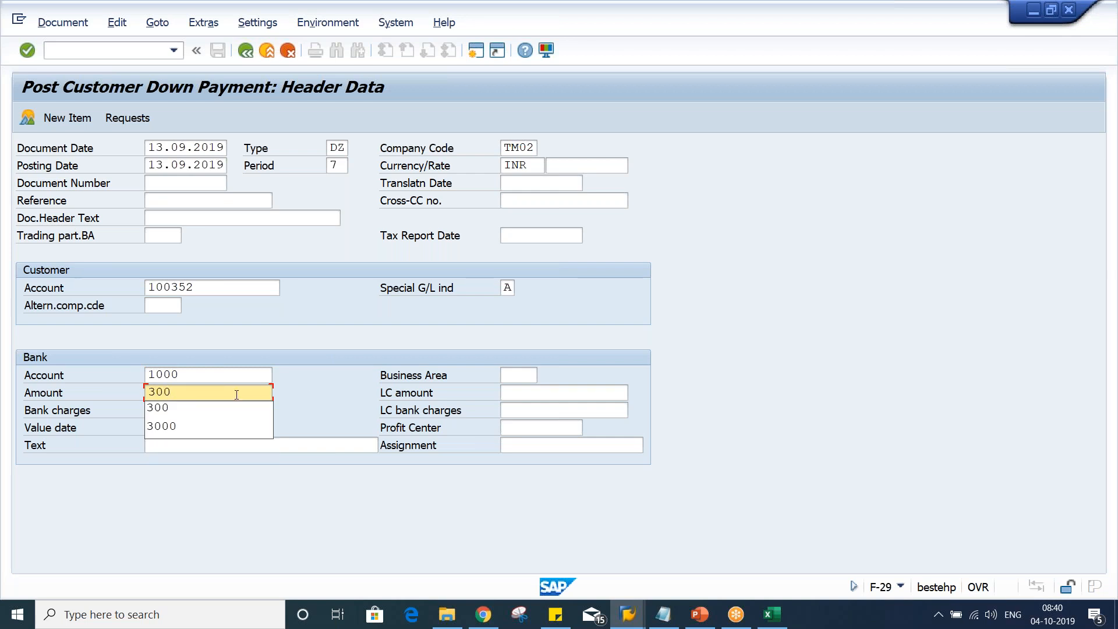
left_click(340, 387)
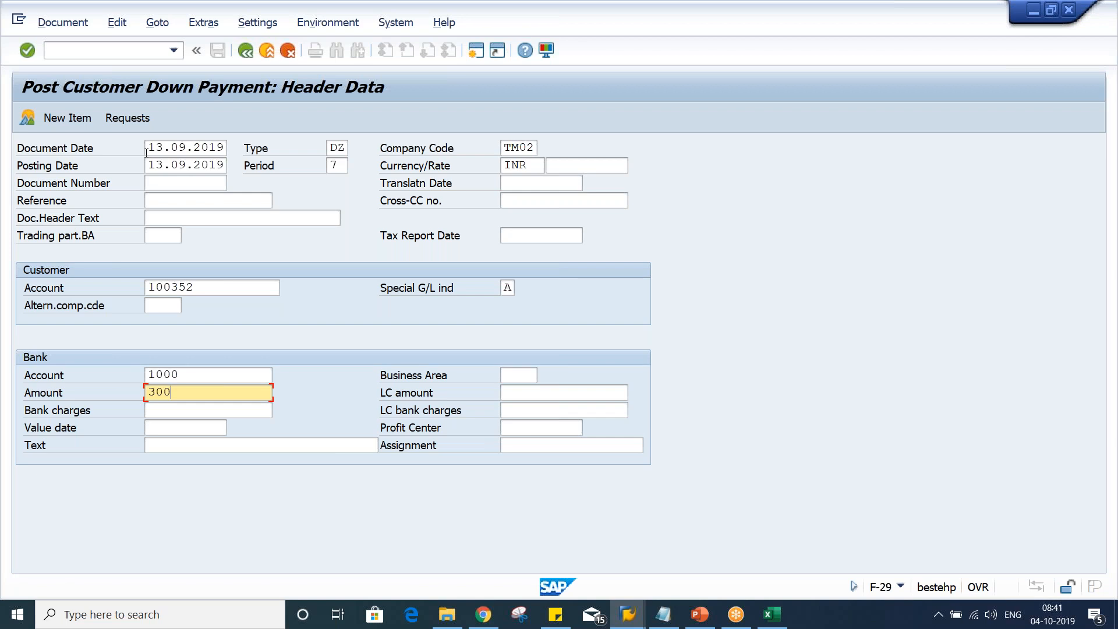
Confirm the header data to move on to the customer item entry
left_click(197, 150)
double_click(197, 149)
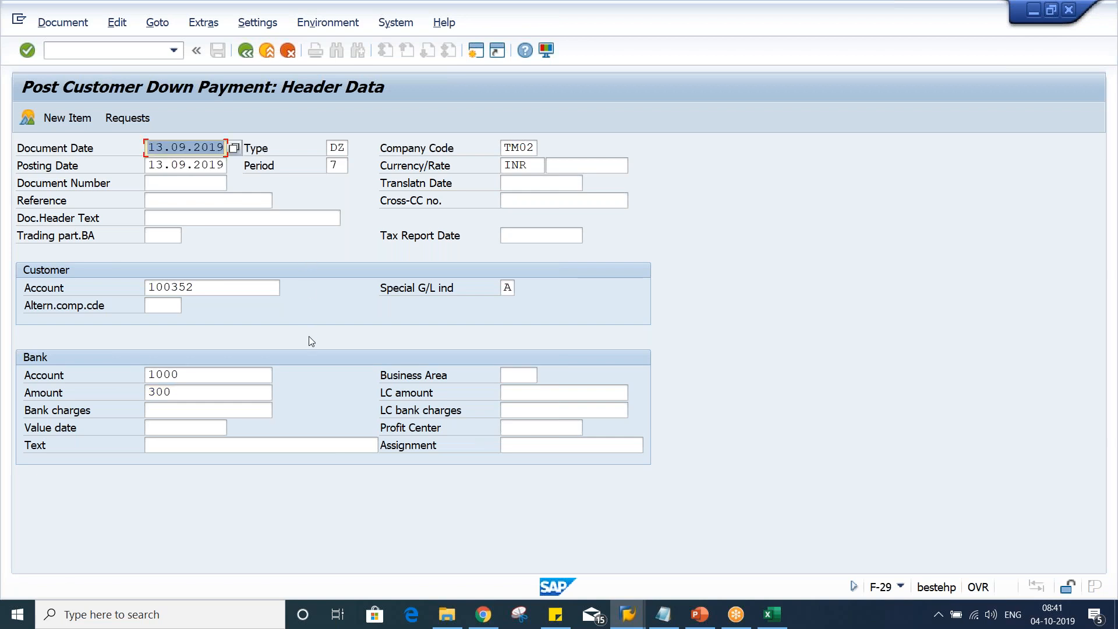
double_click(213, 377)
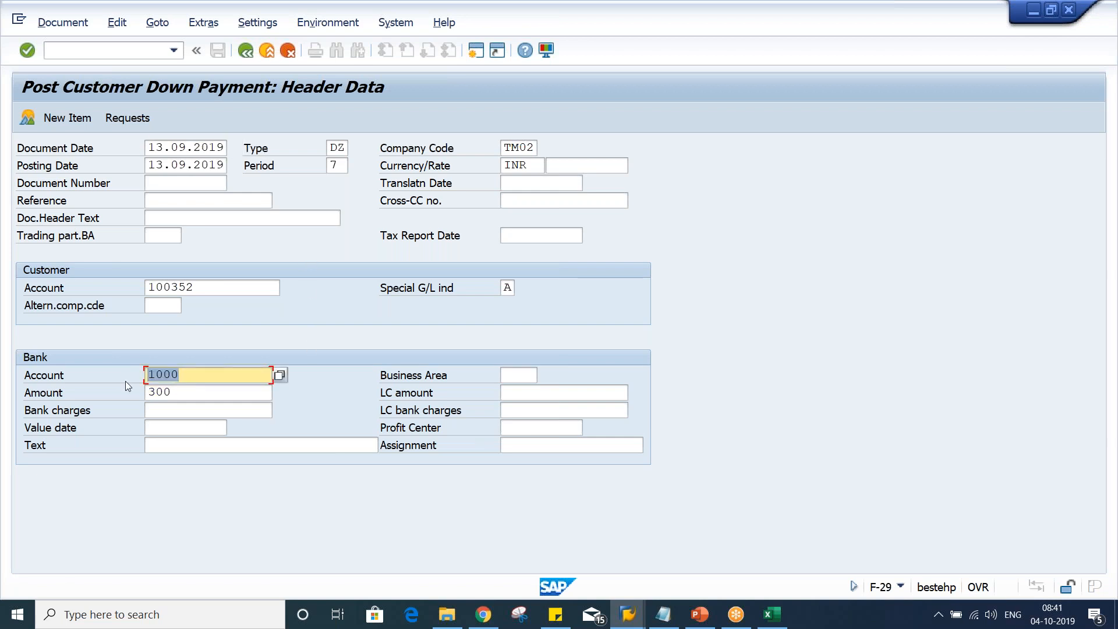
double_click(191, 397)
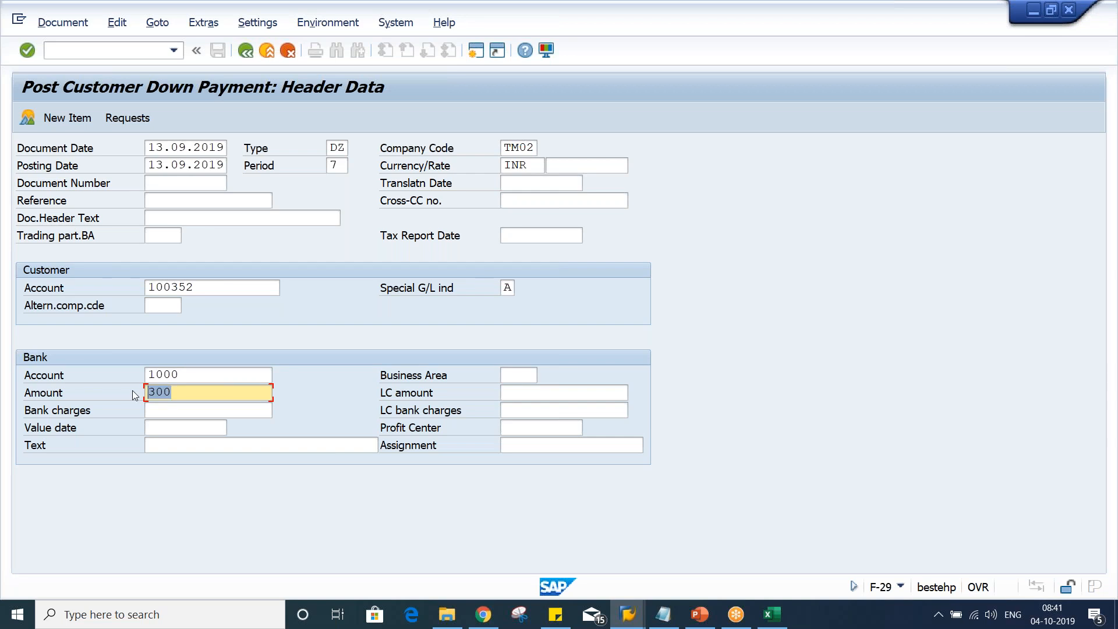
key("Return")
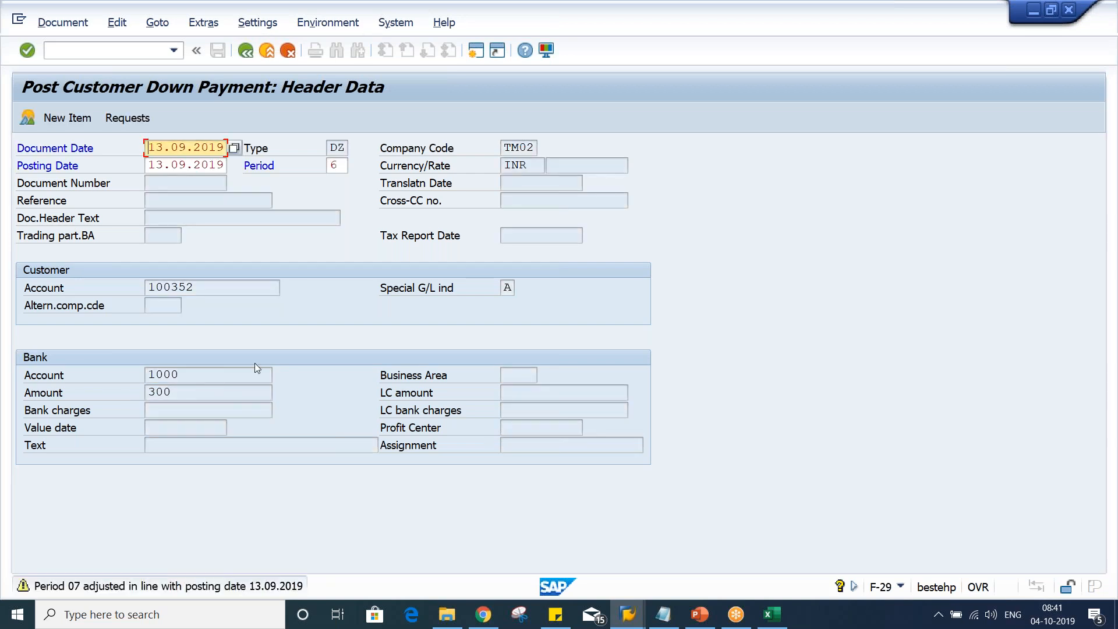
key("Return")
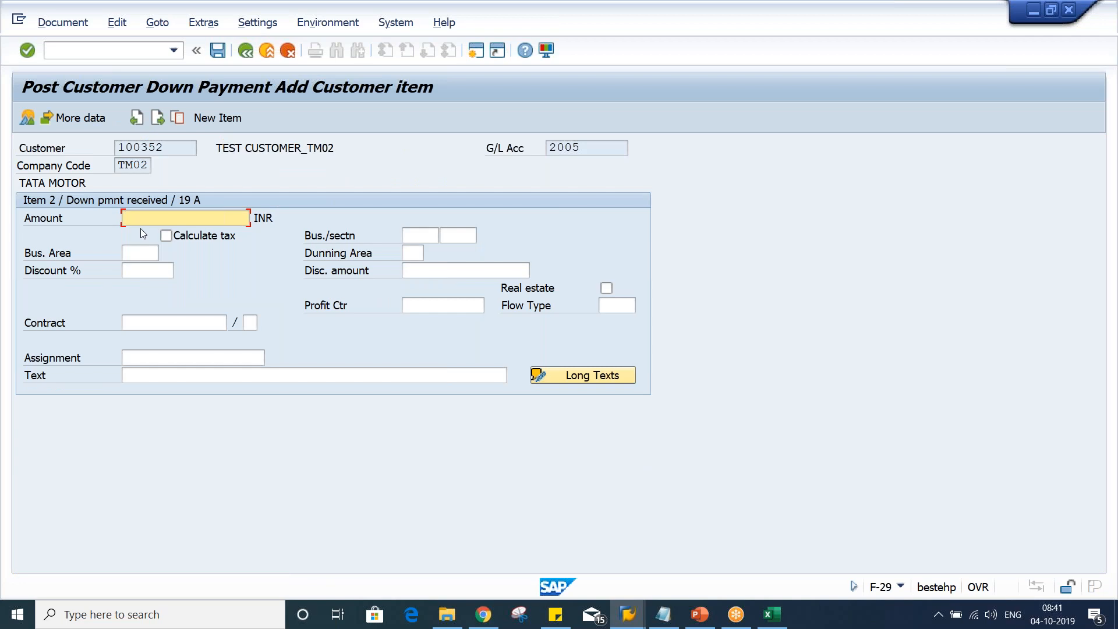
Enter the item amount 300 with text DOWN PYT and post the down payment
type("300")
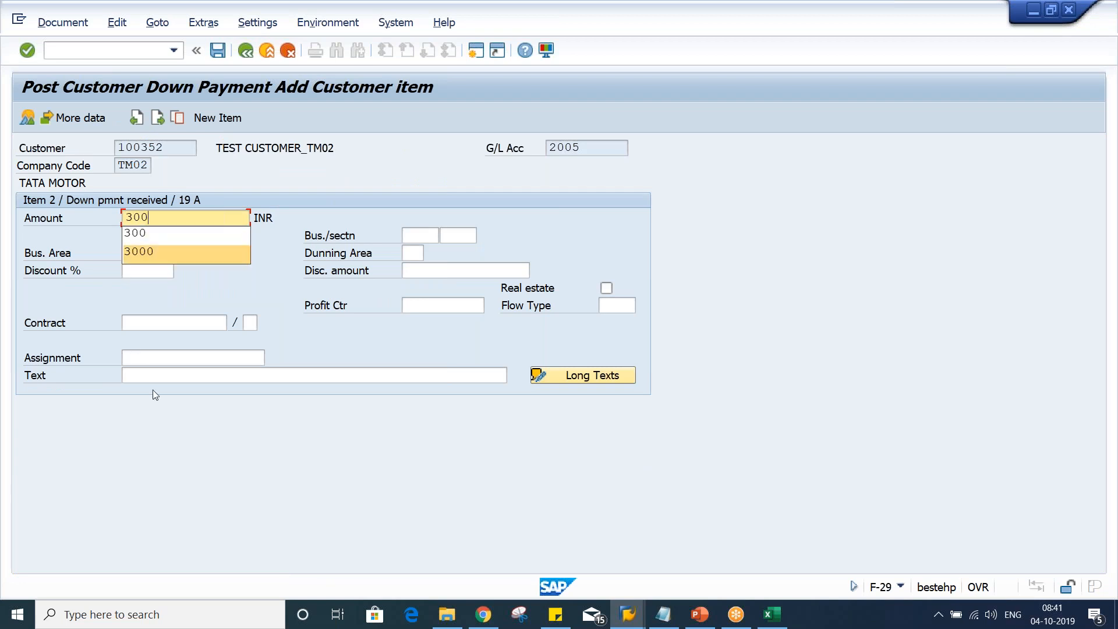
left_click(160, 377)
left_click(160, 377)
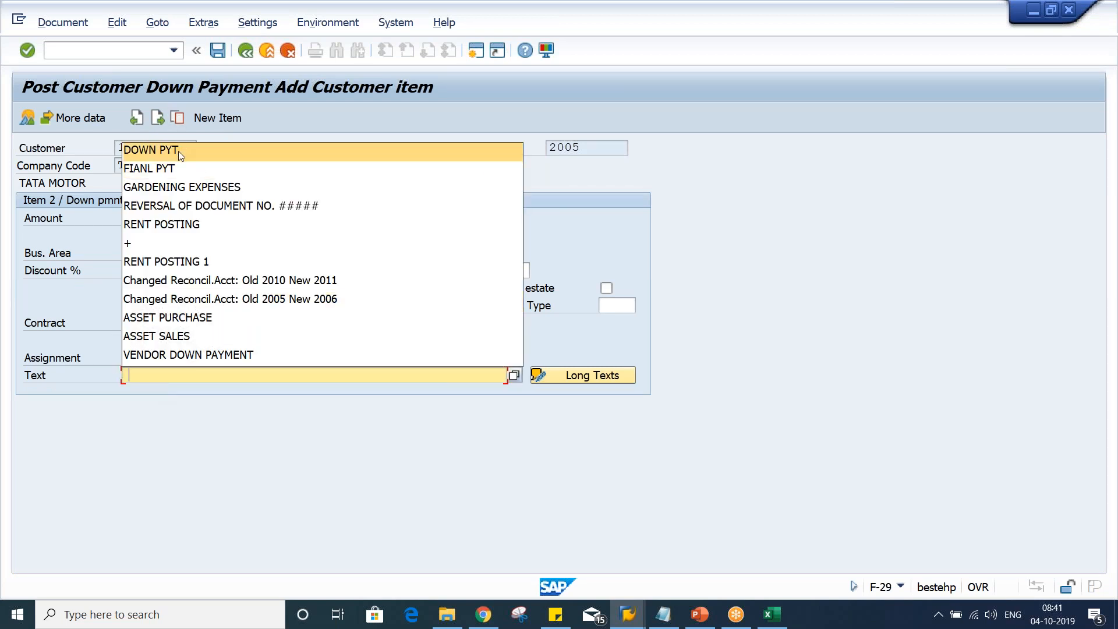
left_click(178, 152)
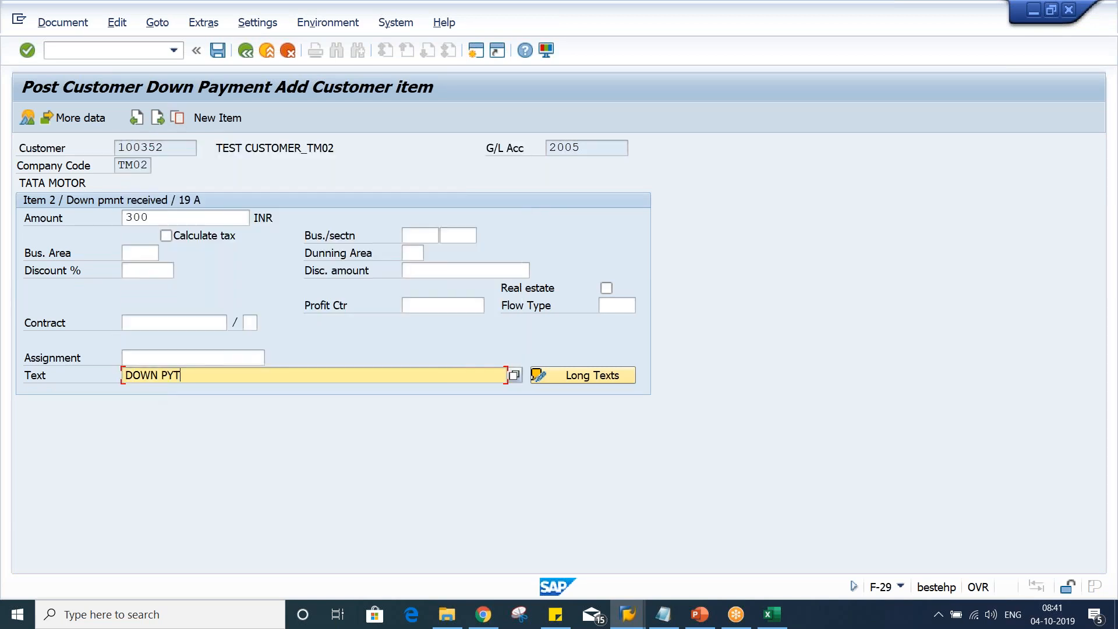
left_click(218, 51)
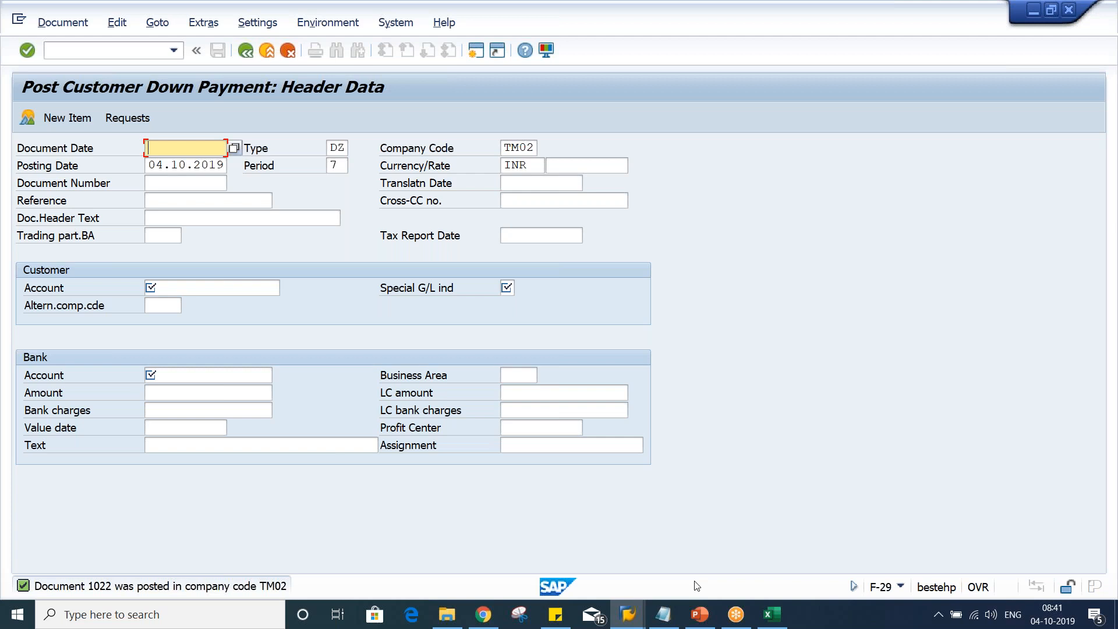
Switch to the customer line item session and re-run the open items list for customer 100352
left_click(641, 611)
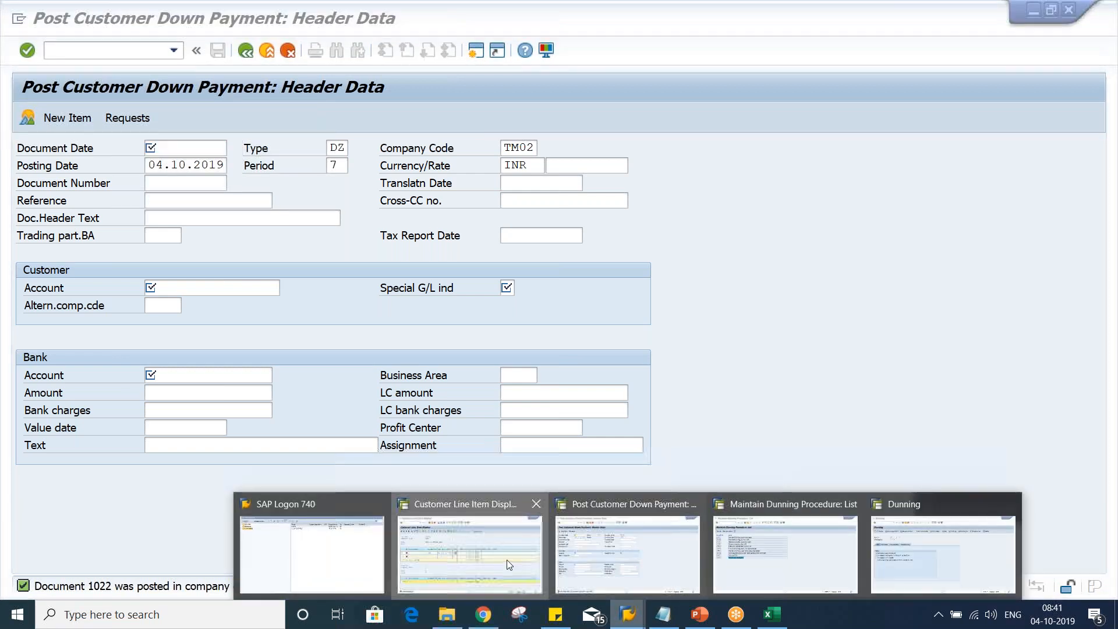
left_click(507, 560)
left_click(246, 56)
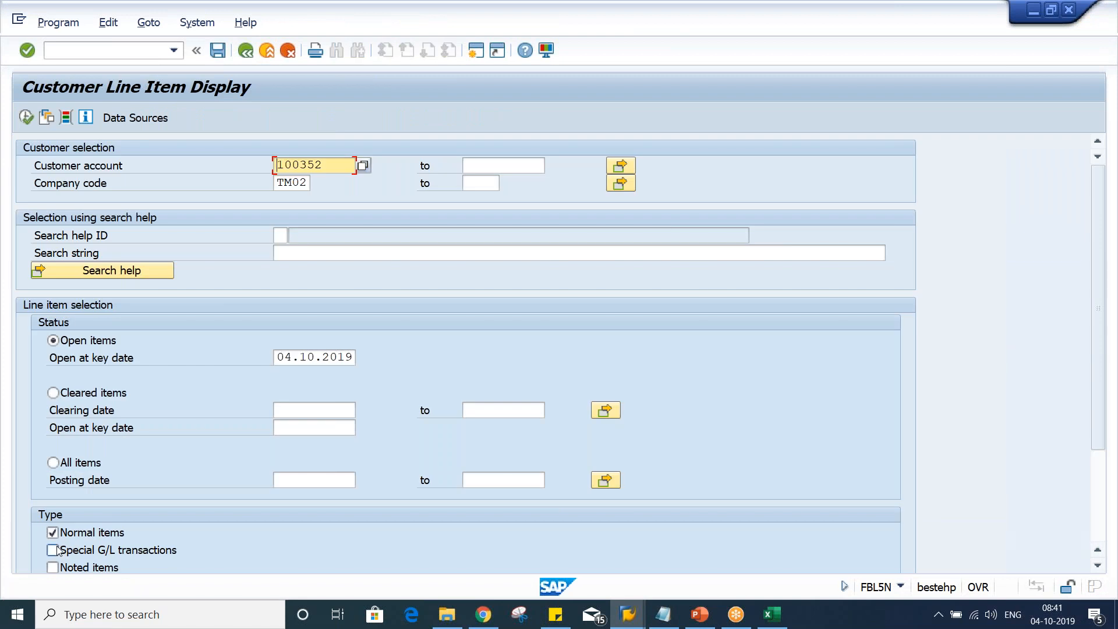
left_click(53, 550)
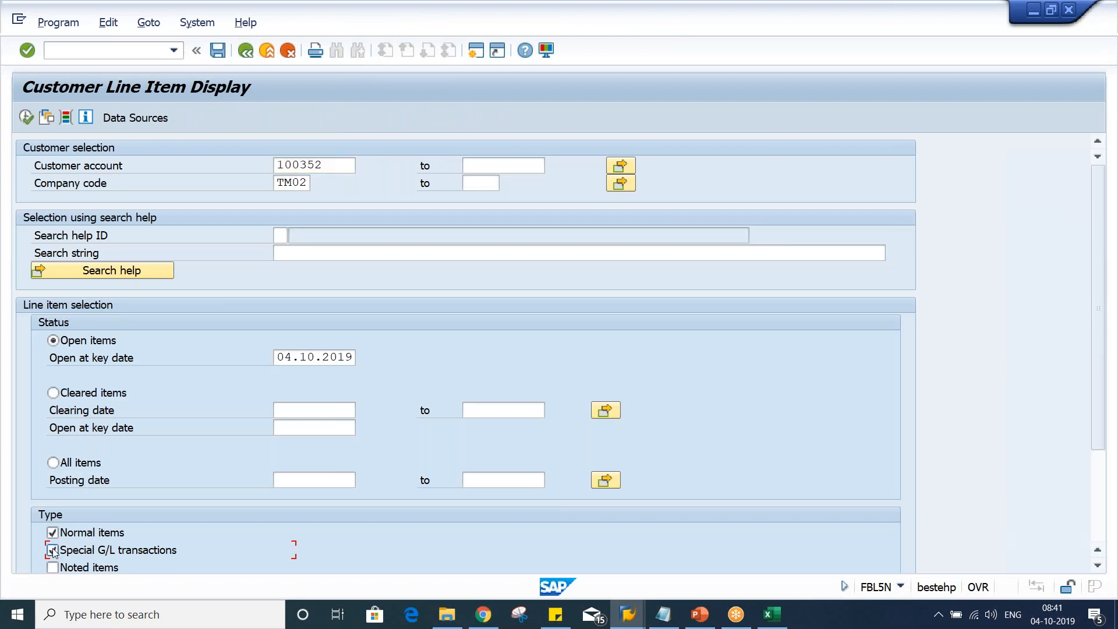
left_click(26, 118)
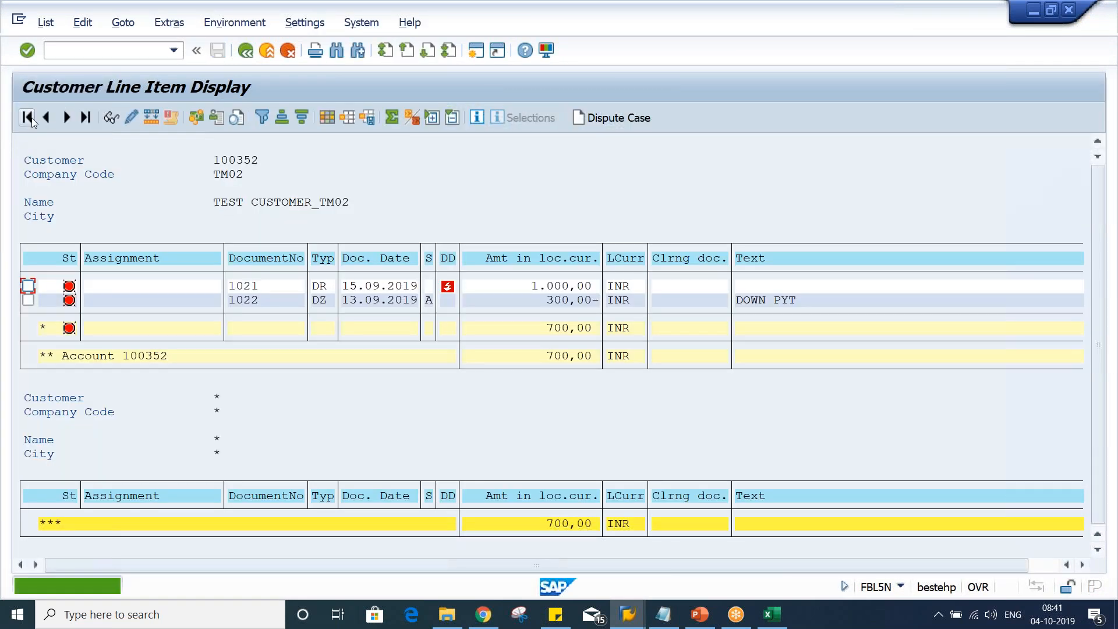
left_click(548, 286)
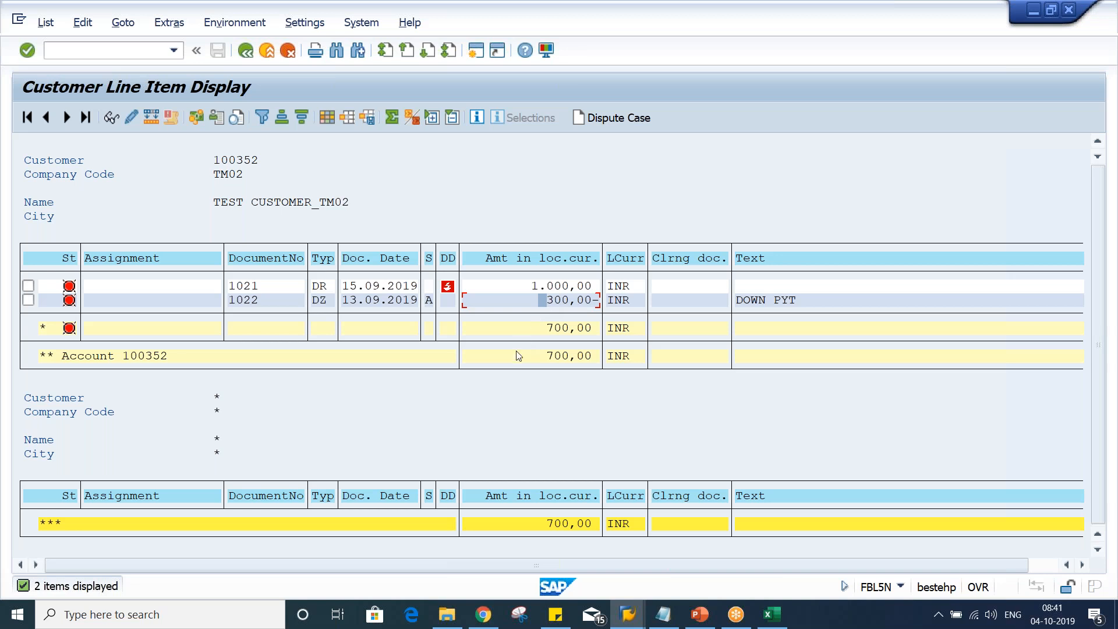
left_click(530, 286)
Switch to the down payment session and start transaction FB75 to enter a customer credit memo
left_click(628, 621)
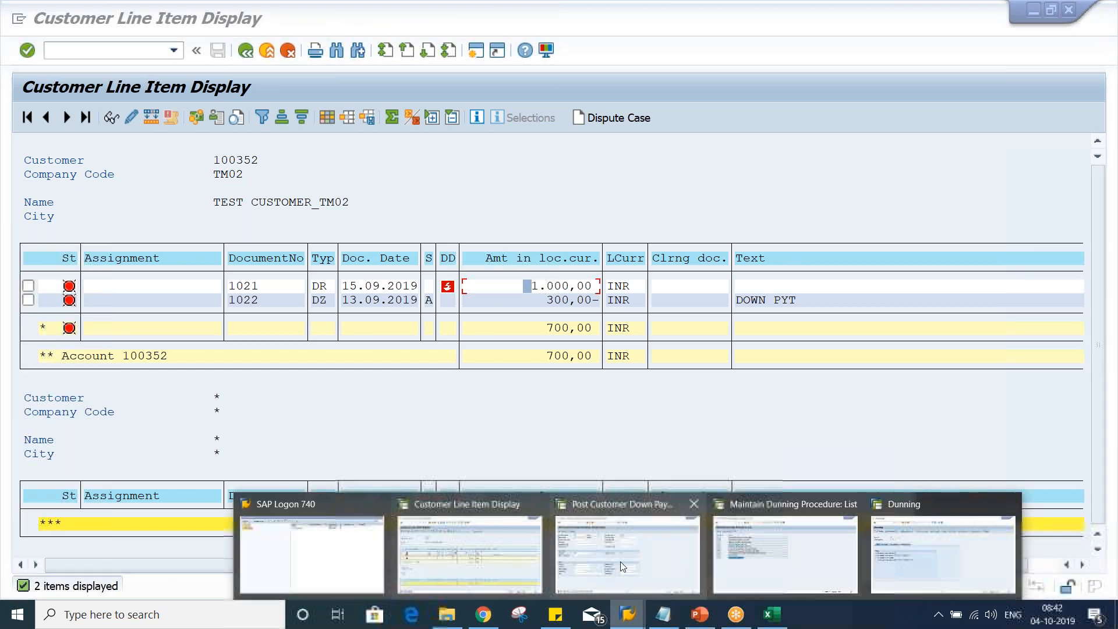
left_click(620, 561)
left_click(95, 50)
type("/NFB75")
key("Return")
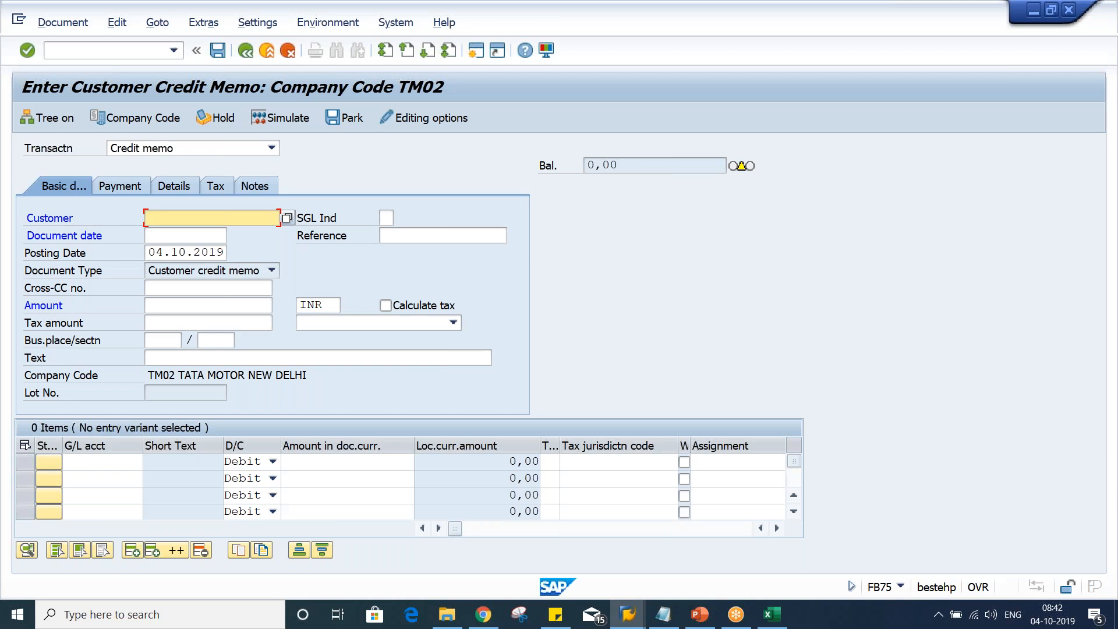
Select customer 100352 for the credit memo
left_click(155, 218)
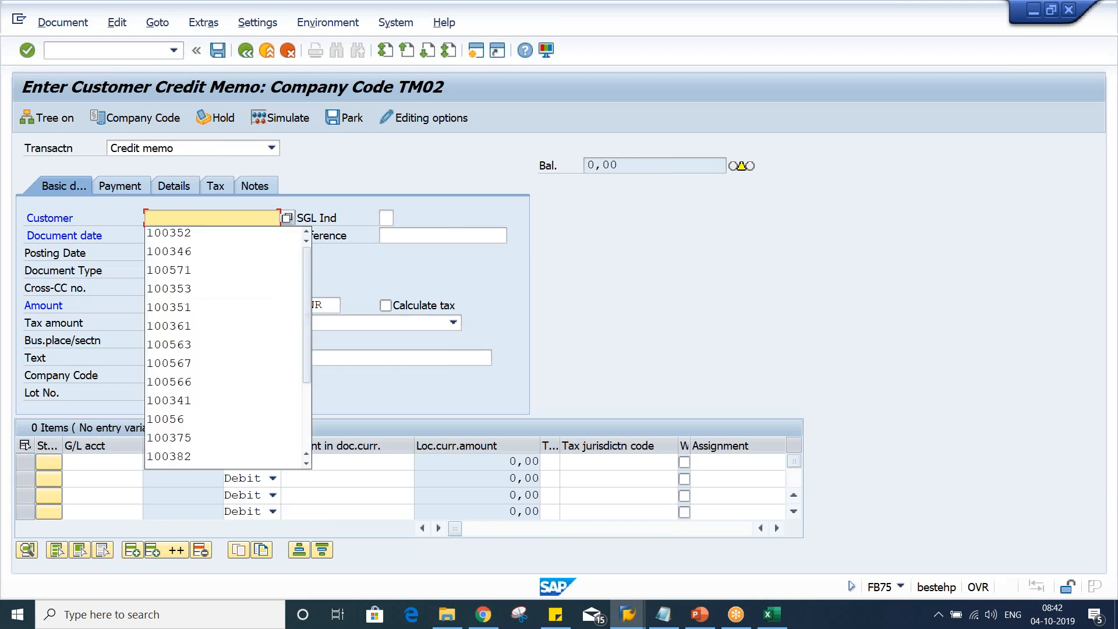
key("Down")
key("Return")
key("Tab")
key("Tab")
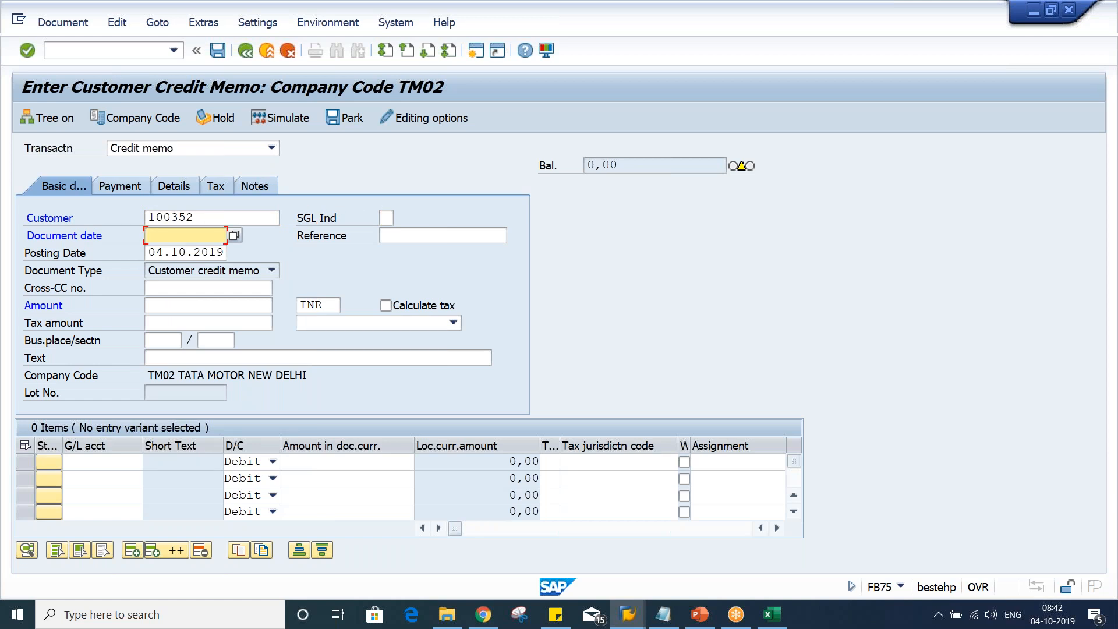
Set the credit memo's document date and posting date to 16.10.2019
type("16.10.2019")
key("ctrl+a")
key("ctrl+c")
key("Tab")
key("Tab")
key("ctrl+v")
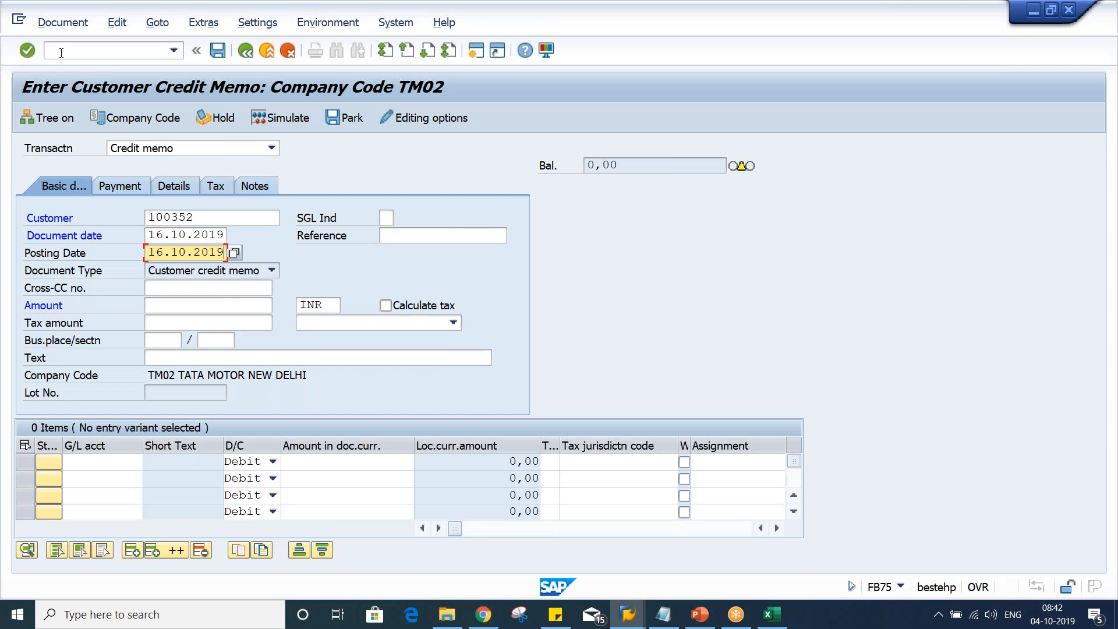
Set the credit memo amount to 200 and add a G/L account 3000 line for 200
left_click(206, 300)
type("2000")
key("BackSpace")
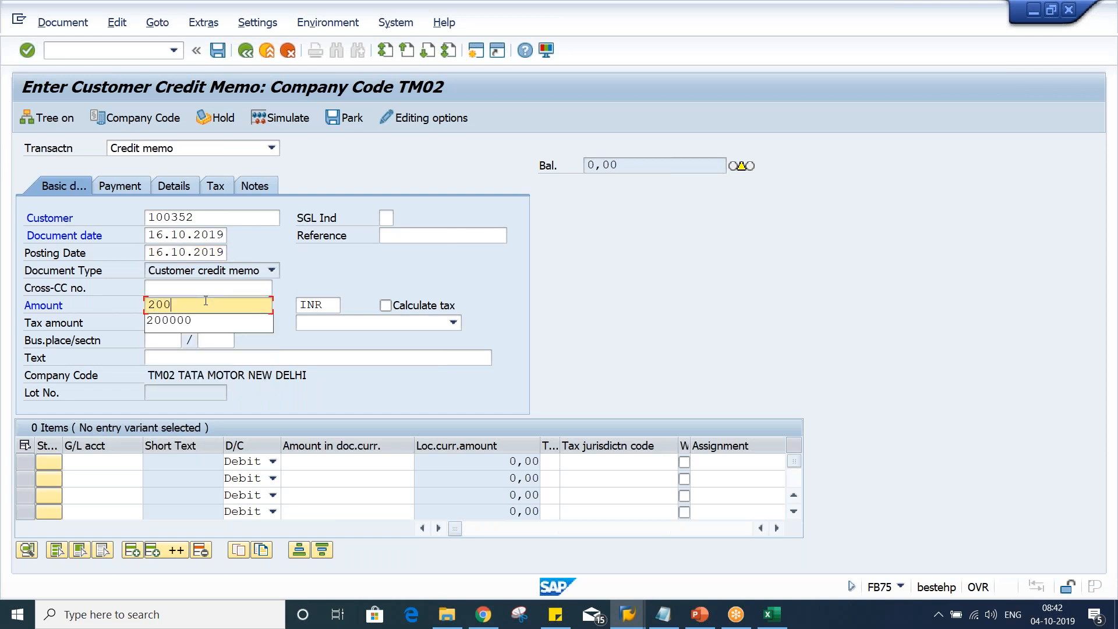
key("Return")
type("3000")
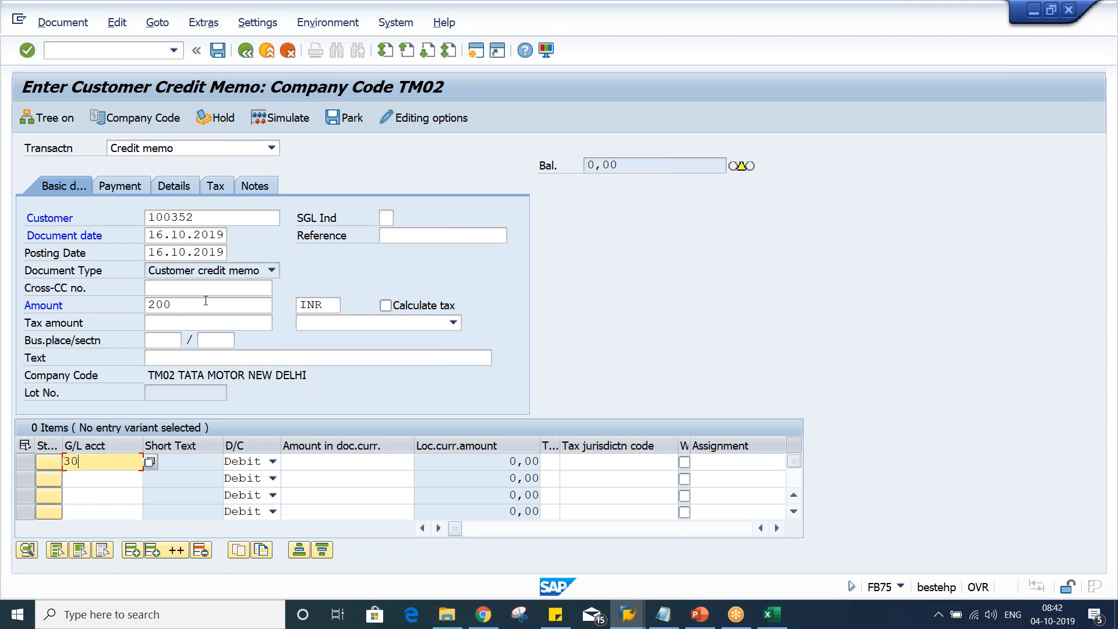
key("Tab")
key("Tab")
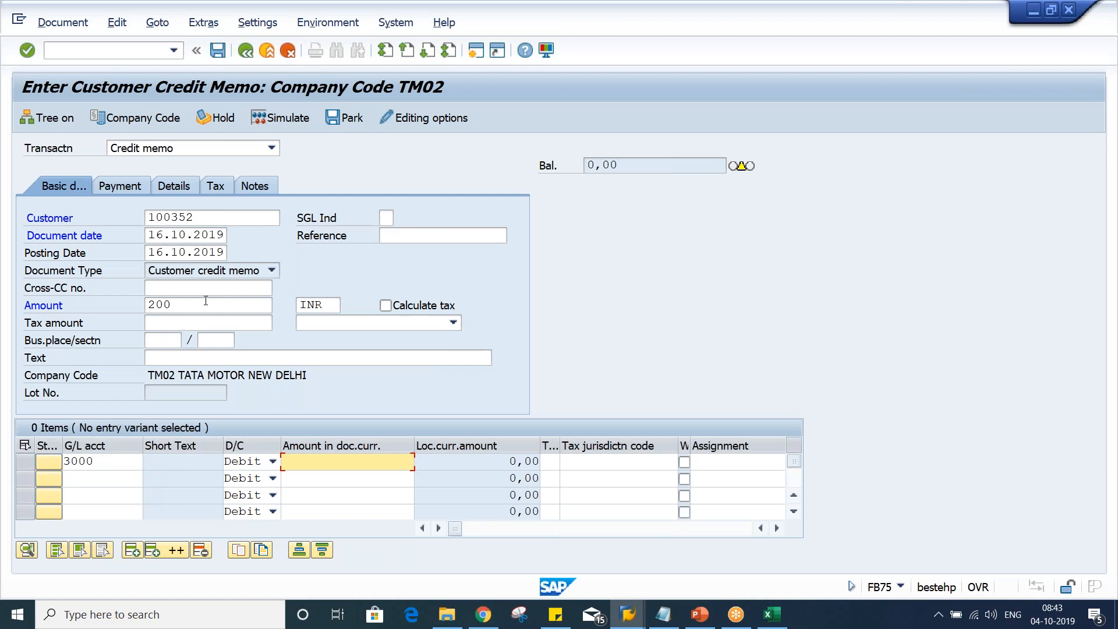
type("200")
key("Return")
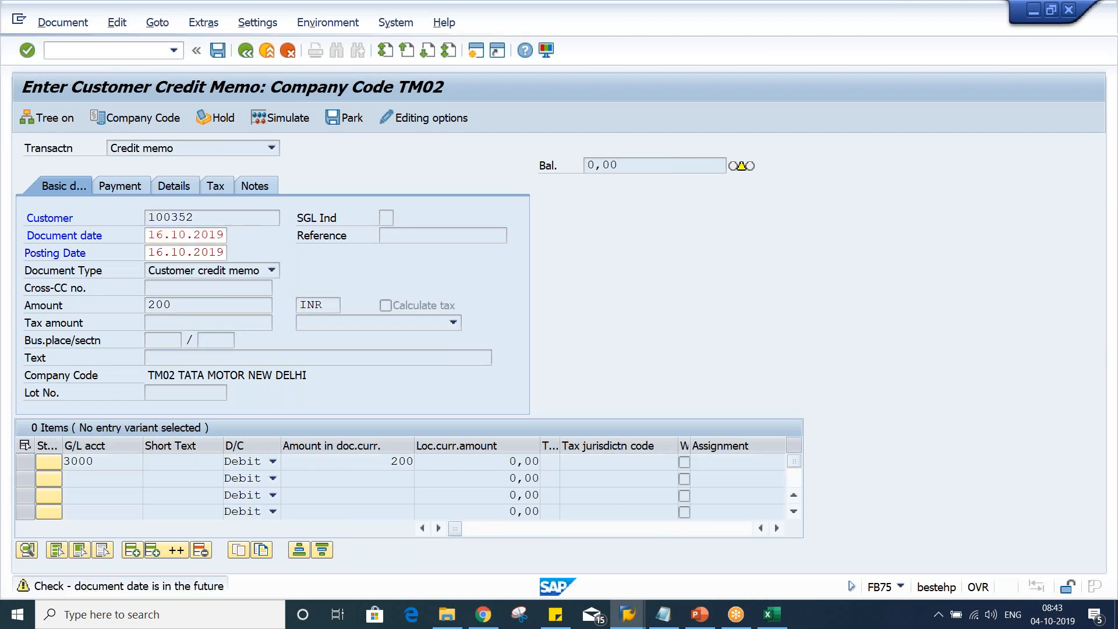
key("Return")
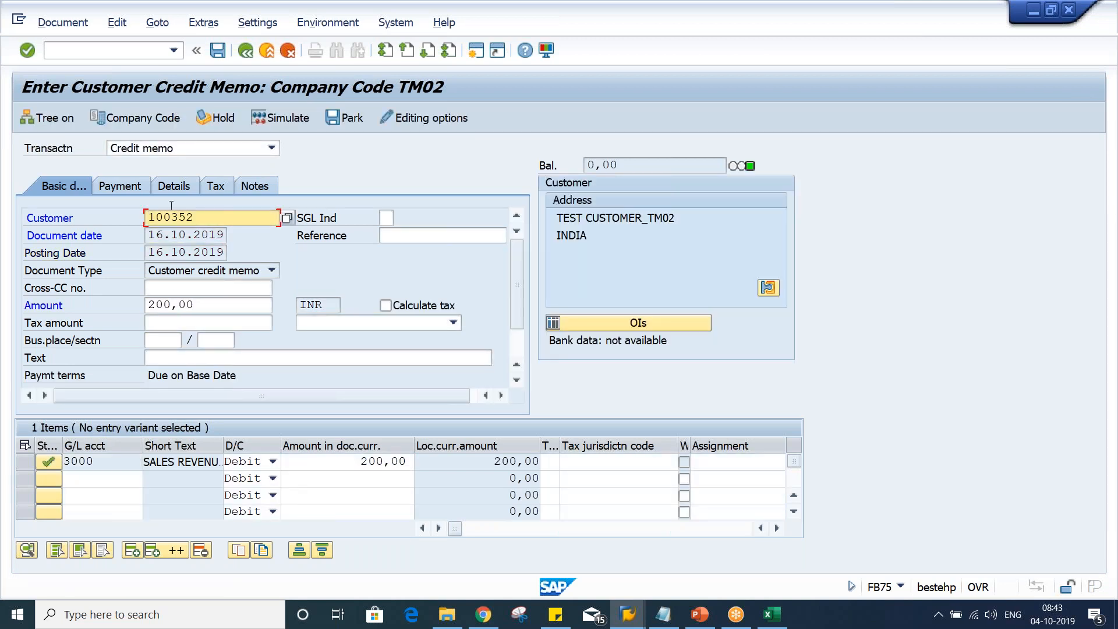
Restart transaction FB75 to discard the credit memo entries
left_click(175, 51)
left_click(164, 71)
key("Return")
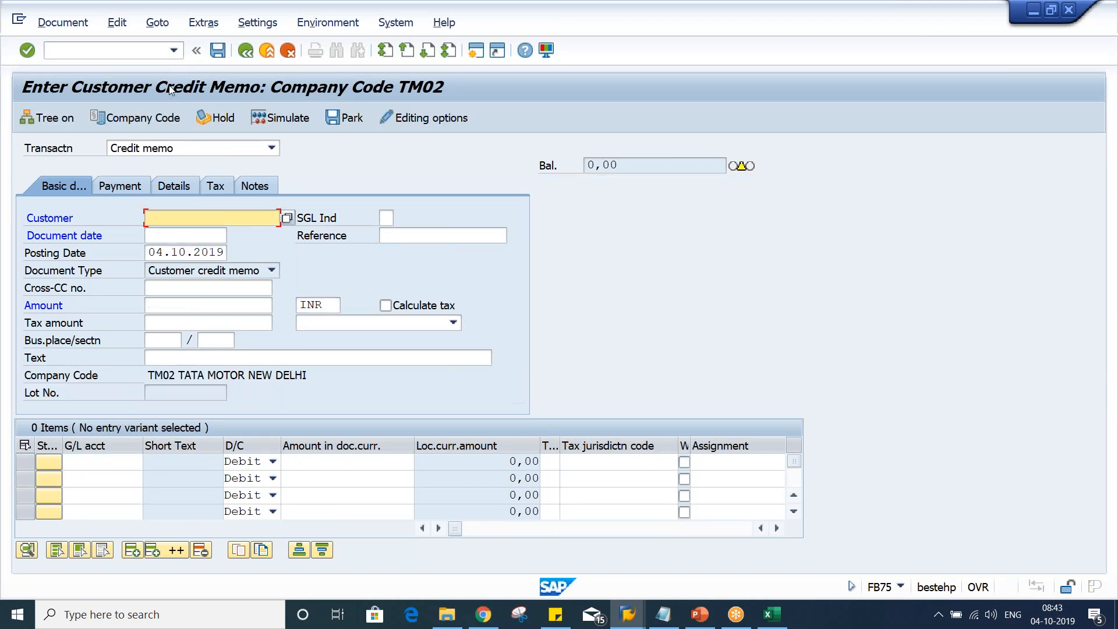
Select customer 100352 for the credit memo
left_click(194, 220)
left_click(190, 229)
left_click(181, 236)
left_click(180, 251)
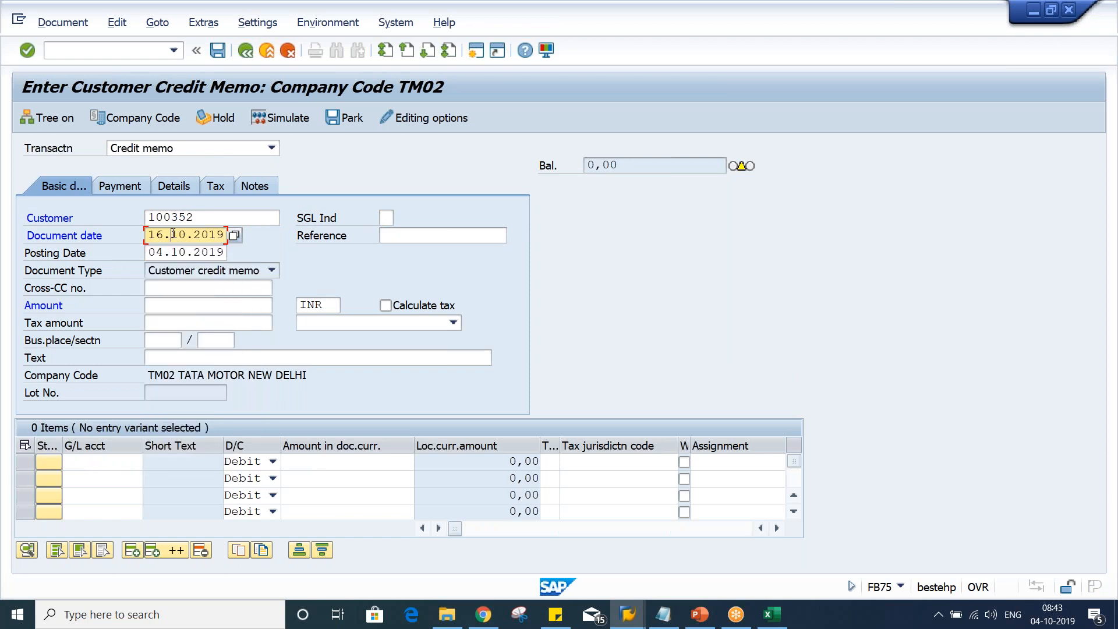
Set the credit memo's document date and posting date to 16.09.2019
type("06")
type("9")
key("Tab")
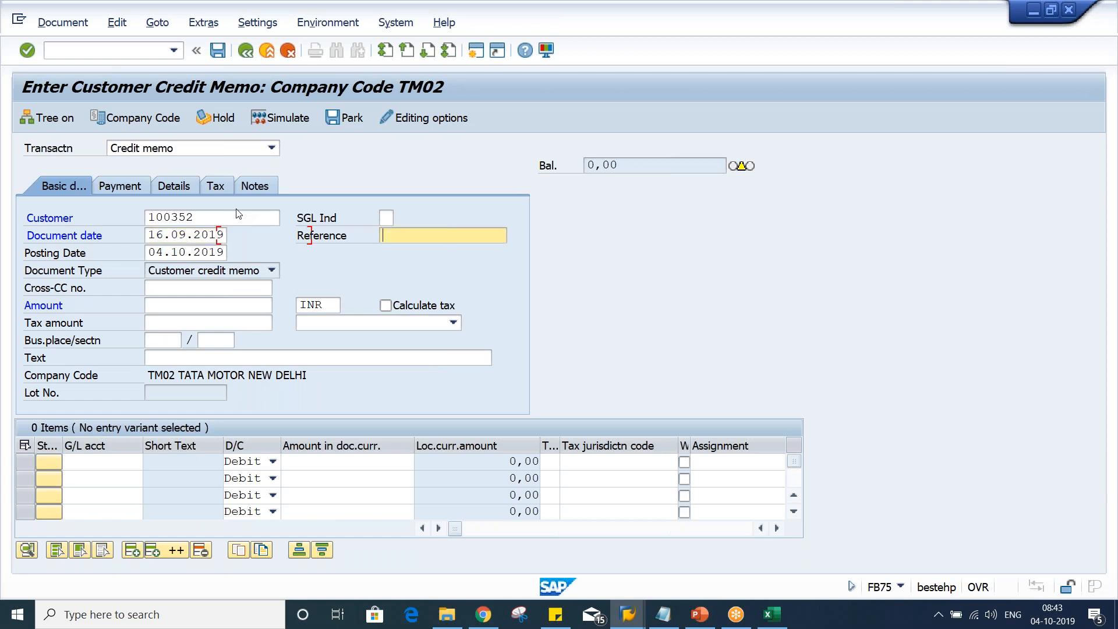
key("Tab")
type("16.09.2019")
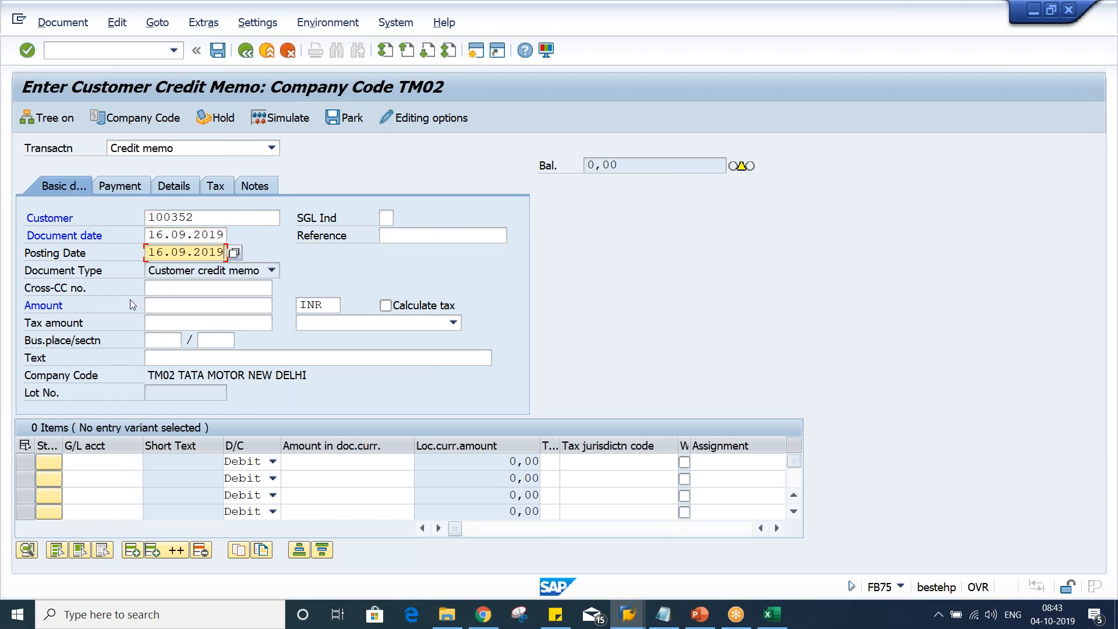
Set the credit memo amount to 200
left_click(171, 306)
left_click(172, 306)
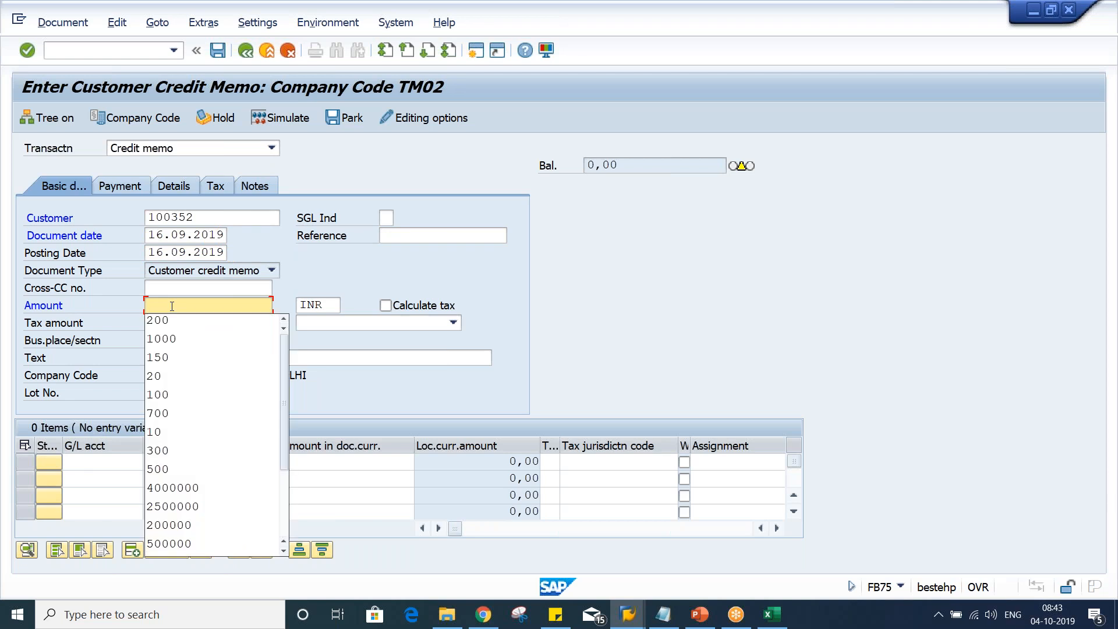
type("200")
key("Return")
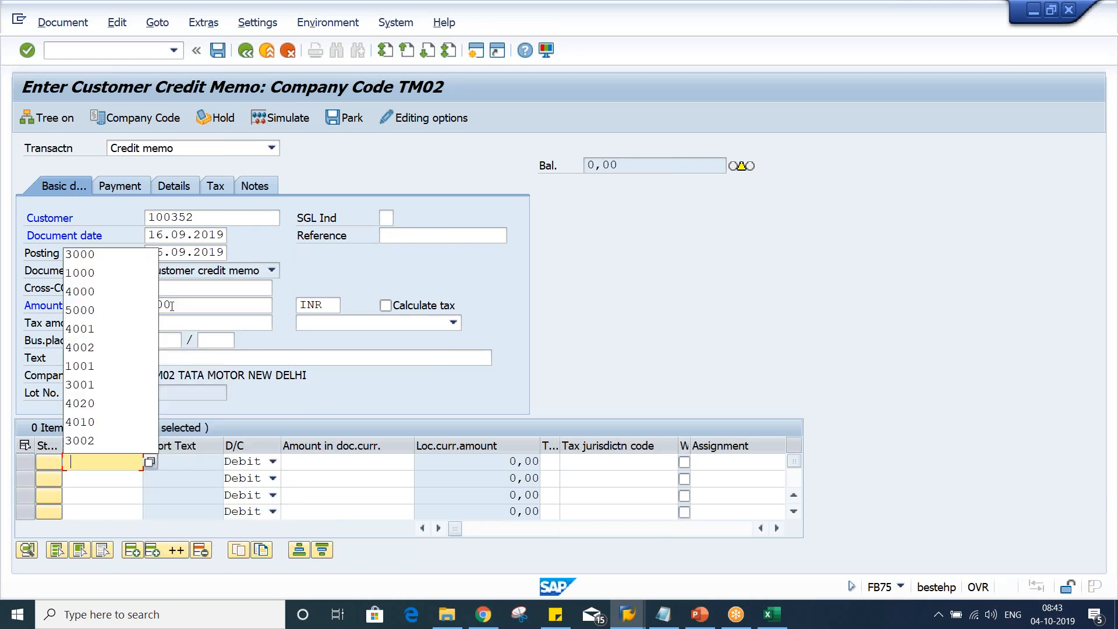
Enter a credit memo line item for G/L account 3000 with an amount of 200
key("Down")
key("Return")
key("Tab")
key("Tab")
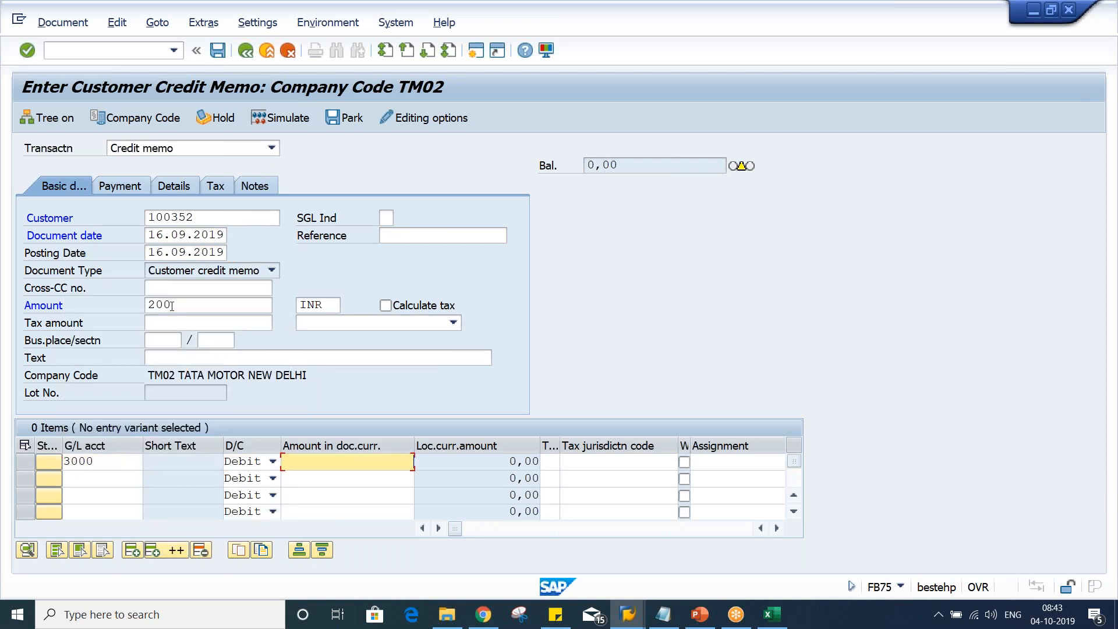
type("200")
key("Return")
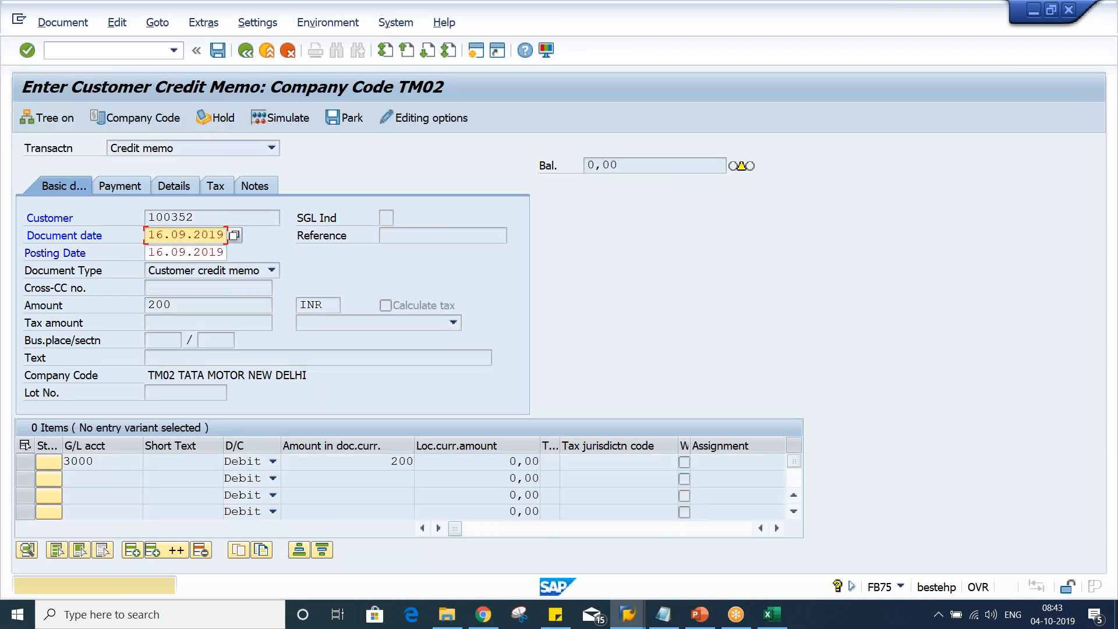
Confirm the entries and post the customer credit memo
key("Return")
key("Return")
key("Return")
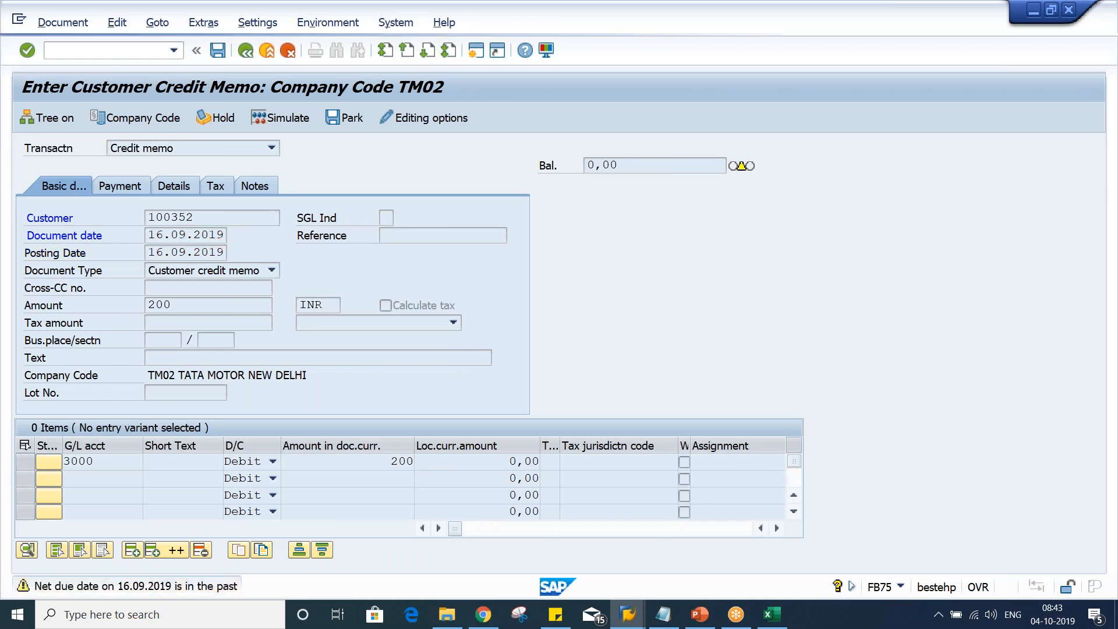
key("Return")
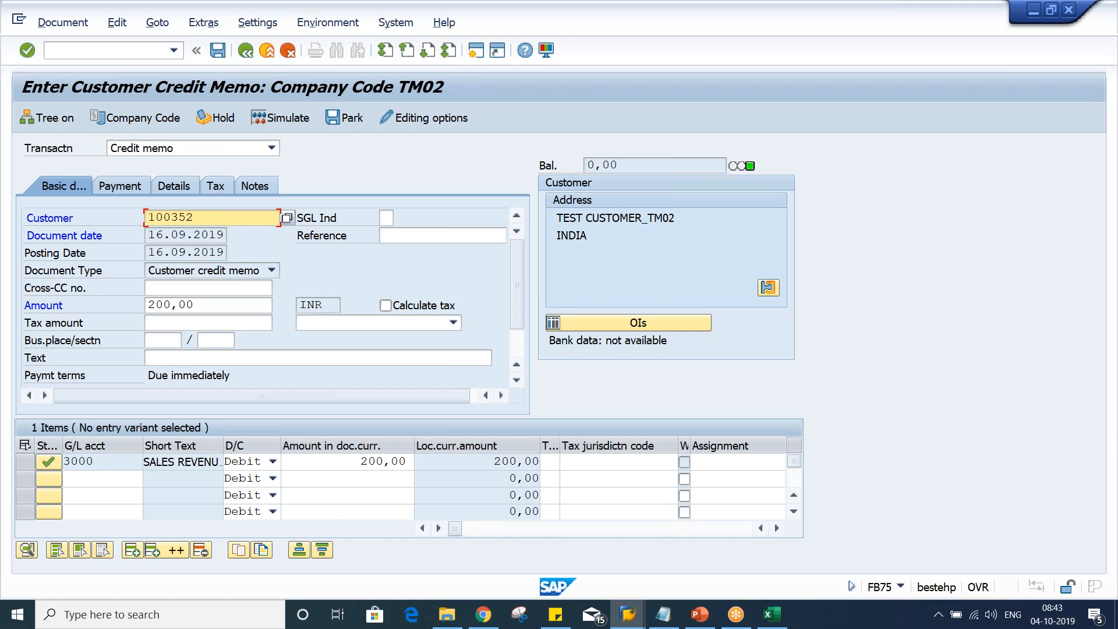
left_click(217, 56)
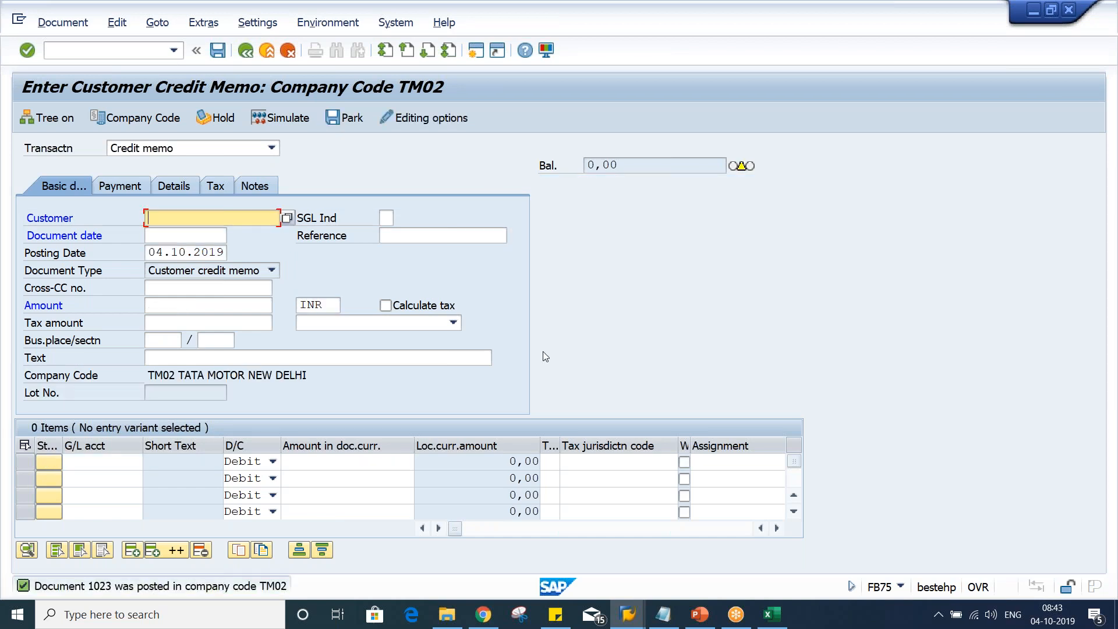
Refresh the customer line item display for customer 100352 and review its open items
left_click(627, 618)
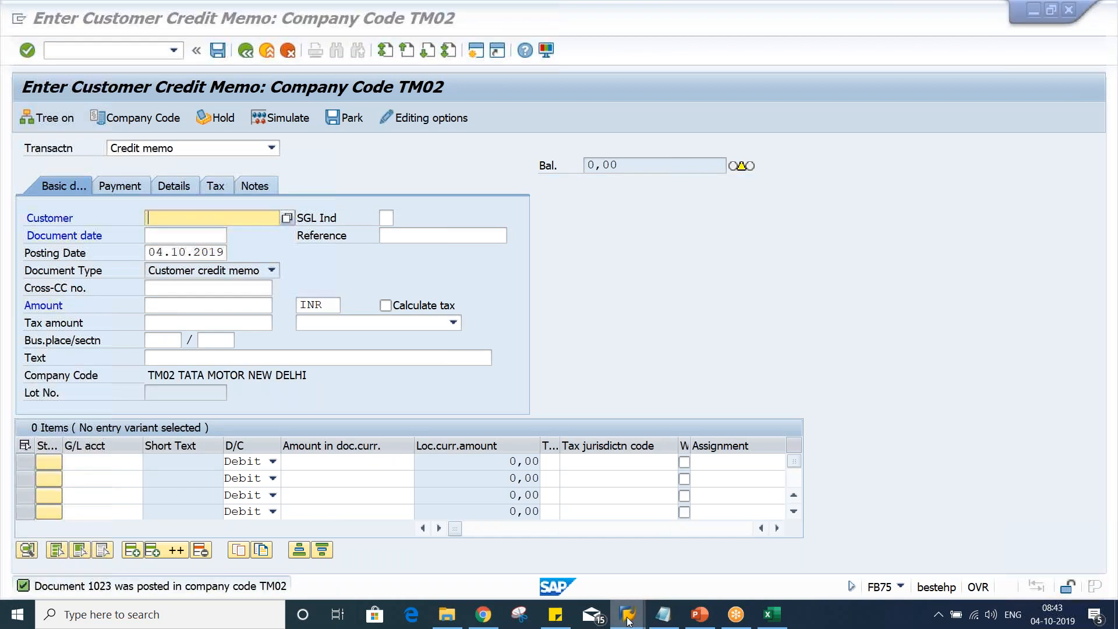
left_click(491, 570)
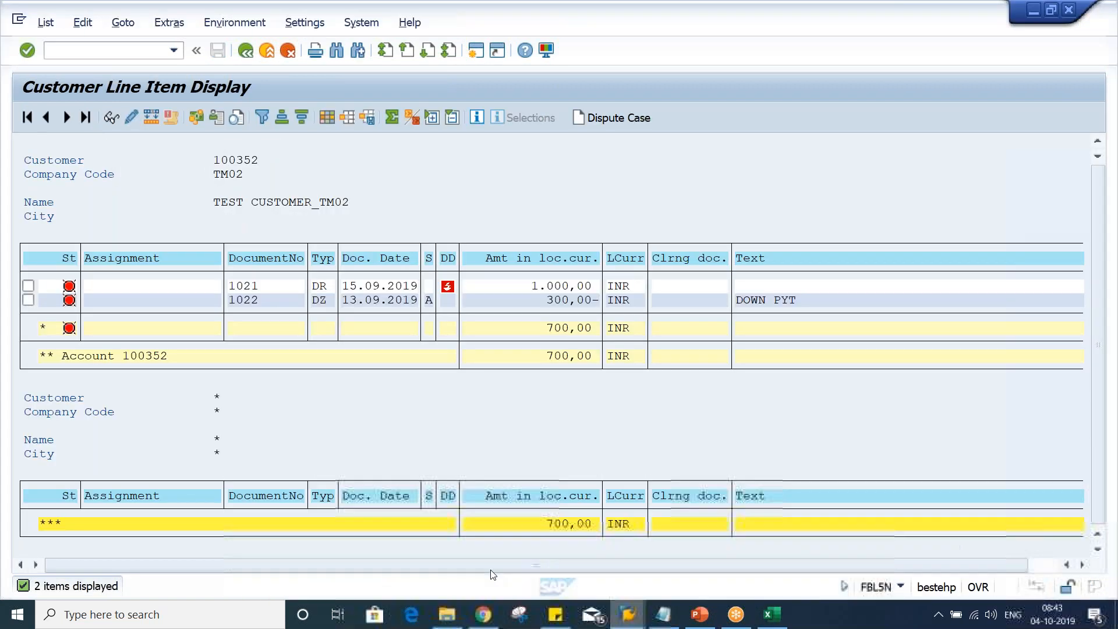
left_click(47, 24)
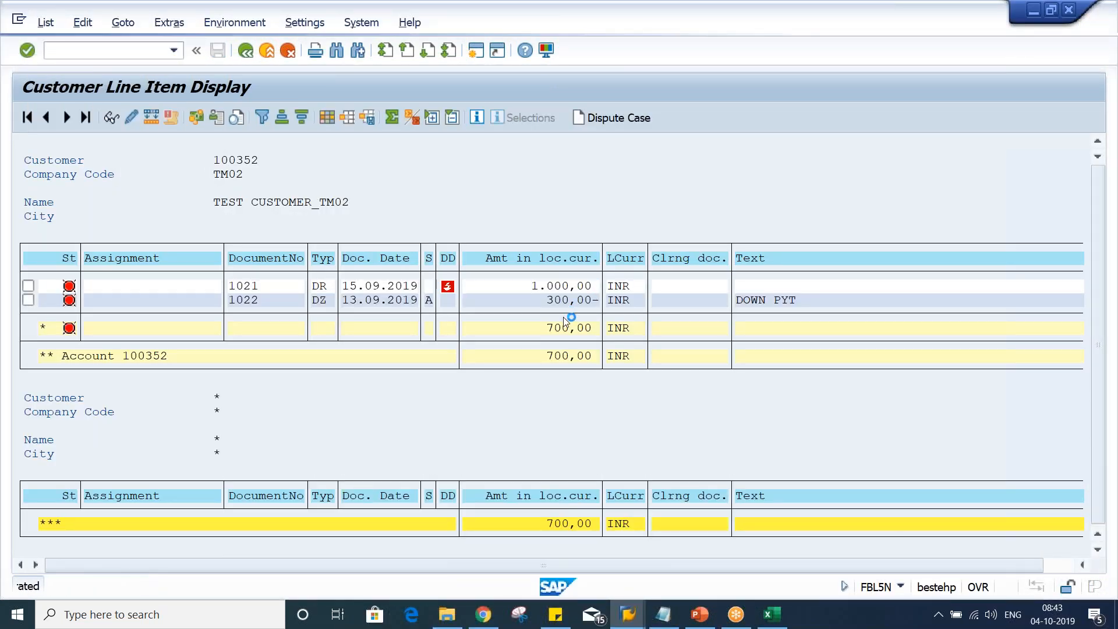
left_click(552, 315)
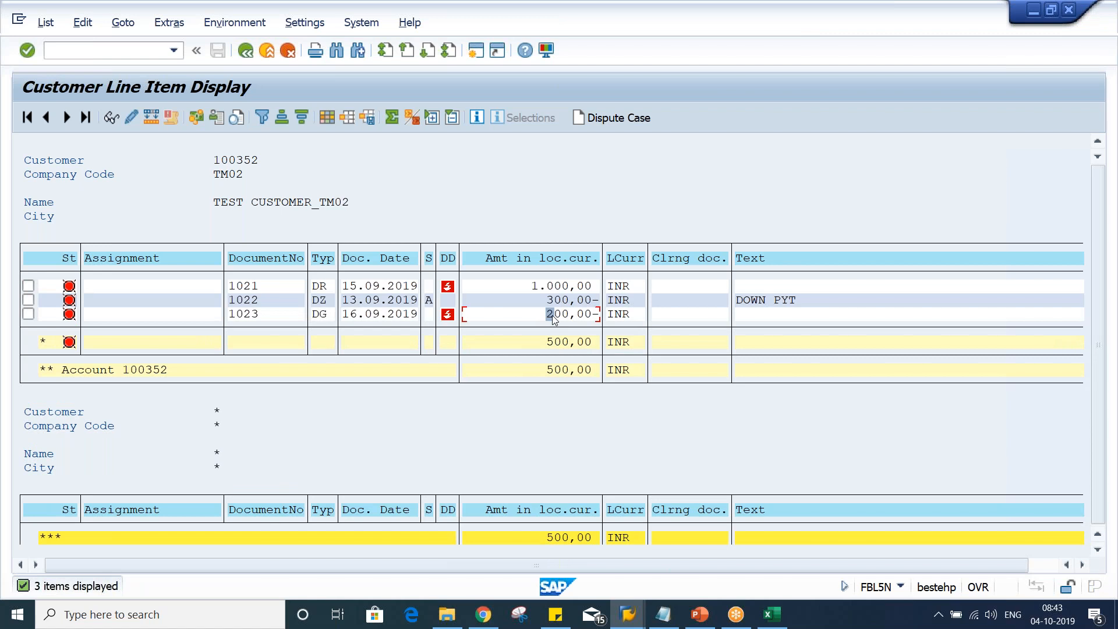
left_click(531, 286)
left_click(572, 287)
left_click(542, 301)
left_click(541, 315)
Delete the existing TM02A dunning run of 04.10.2019
key("alt+Tab")
key("alt+Tab")
key("alt+Tab")
key("alt+Tab")
key("alt+Tab")
key("alt+Tab")
key("alt+Tab")
key("alt+shift+Tab")
key("alt+shift+Tab")
key("alt+shift+Tab")
key("alt+shift+Tab")
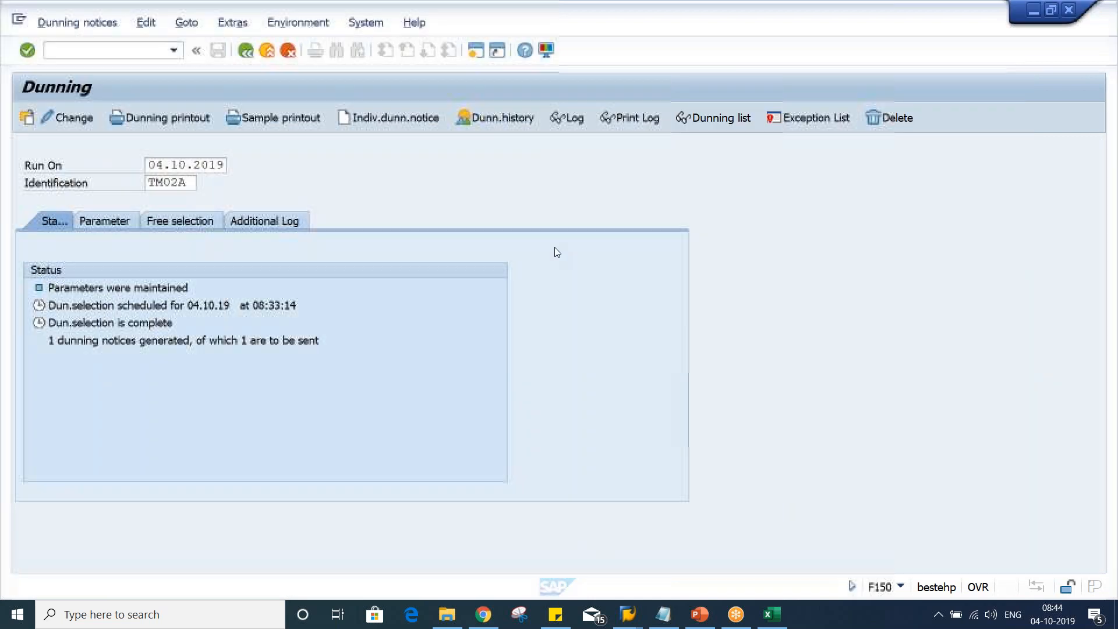
left_click(76, 22)
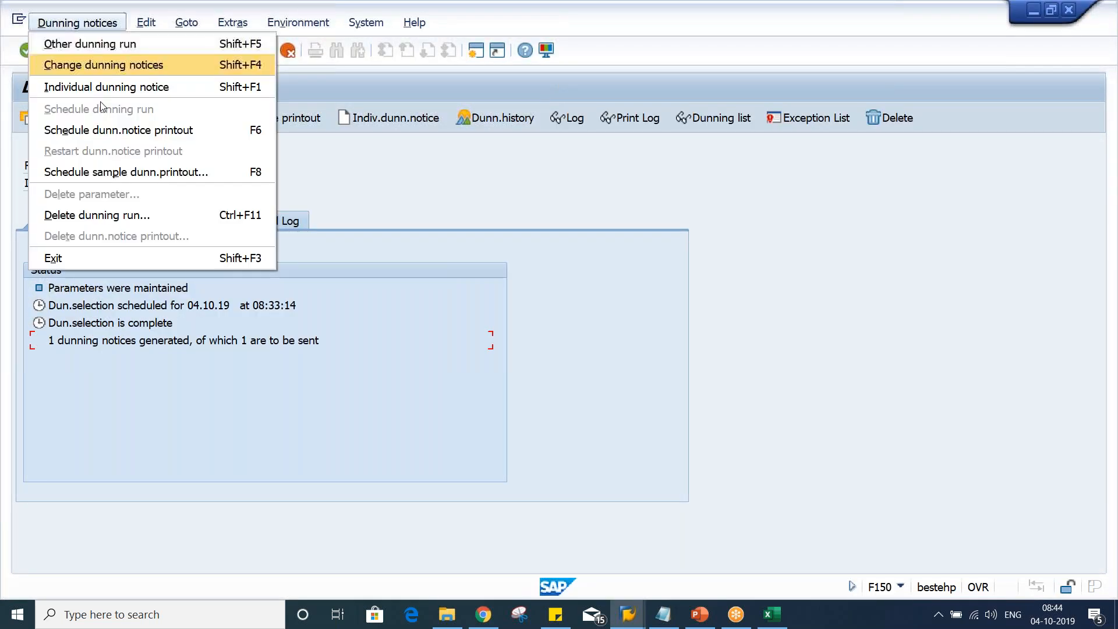
left_click(107, 215)
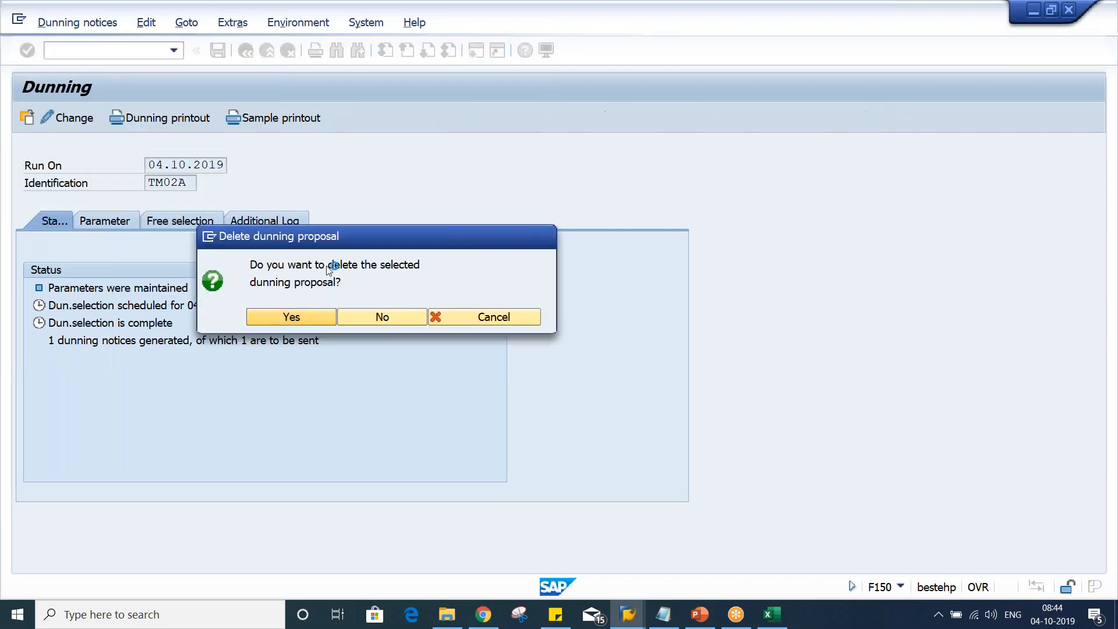
left_click(273, 318)
Schedule the dunning selection run again to start immediately
left_click(86, 110)
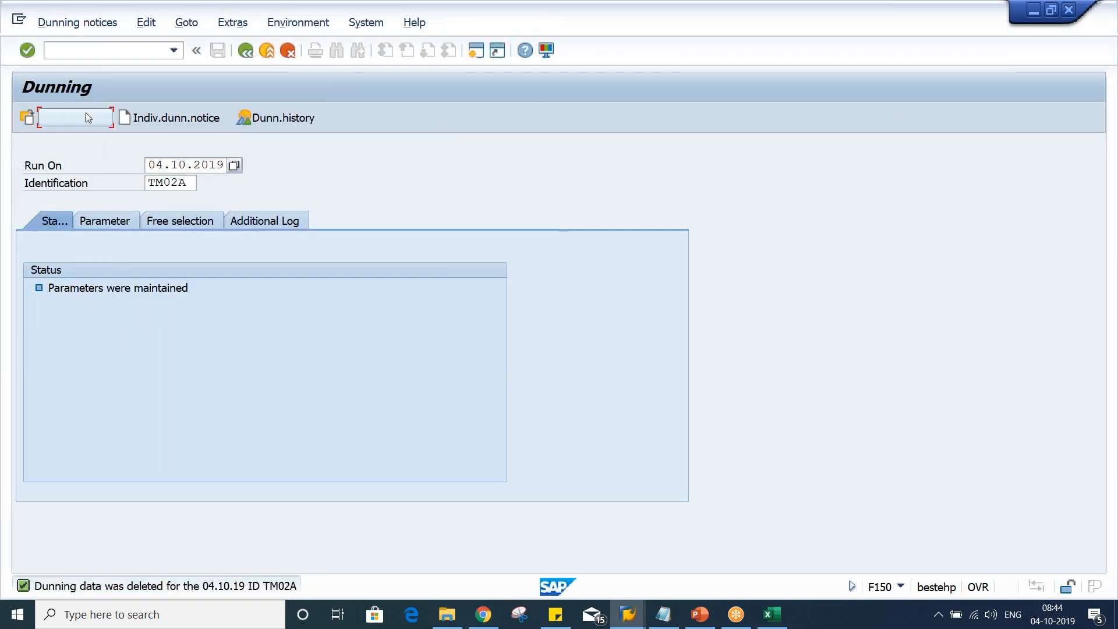
left_click(354, 470)
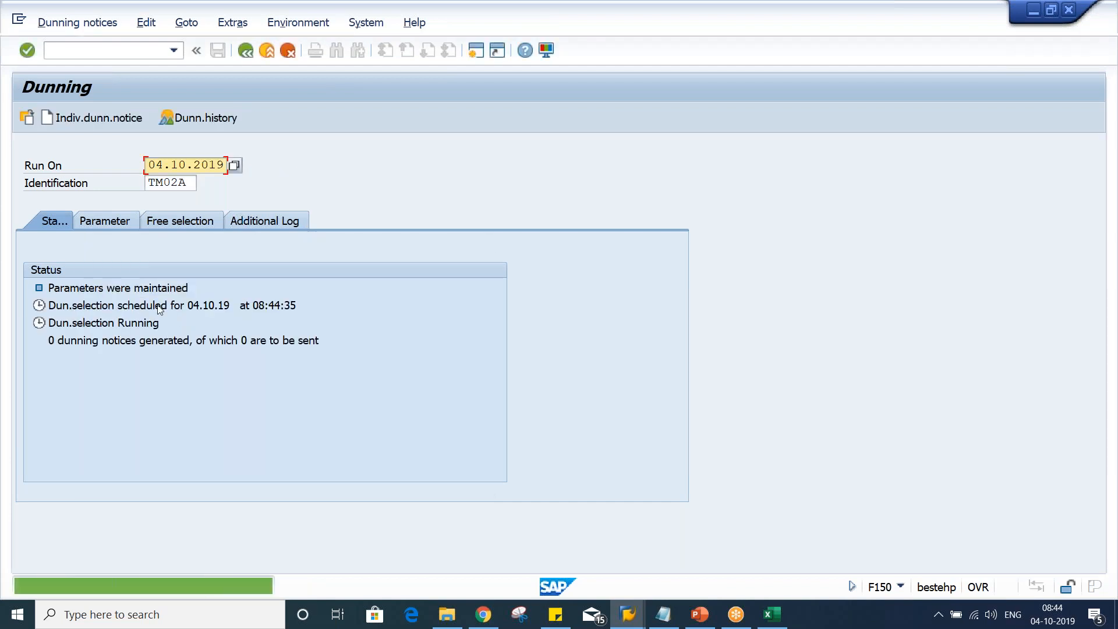
key("Return")
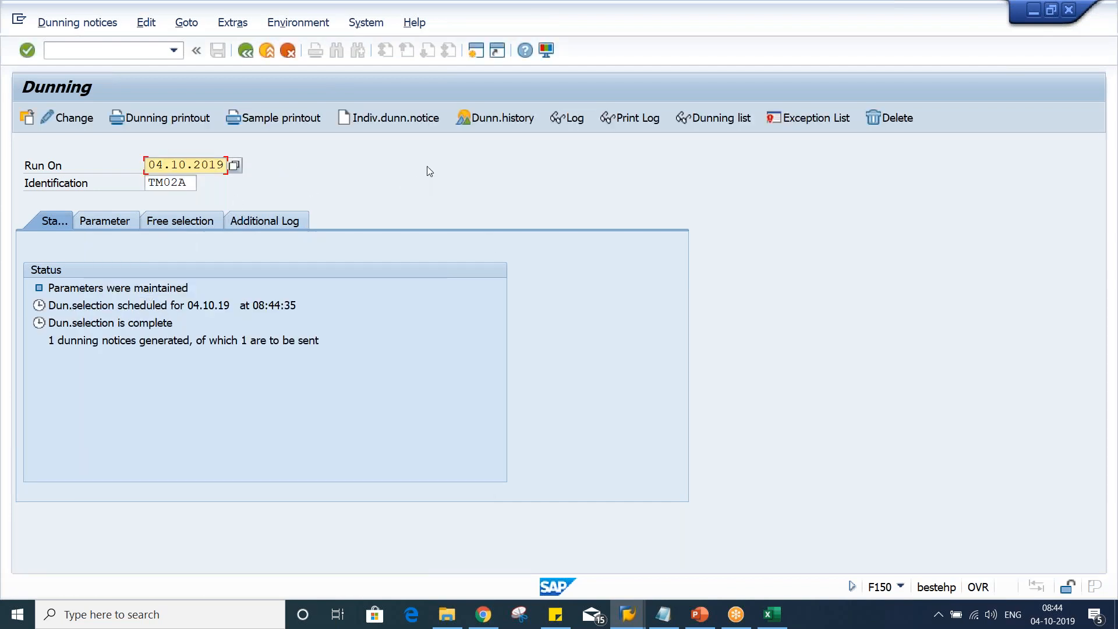
Open a print preview of the sample dunning printout on LP01 and scroll through the letter
left_click(277, 120)
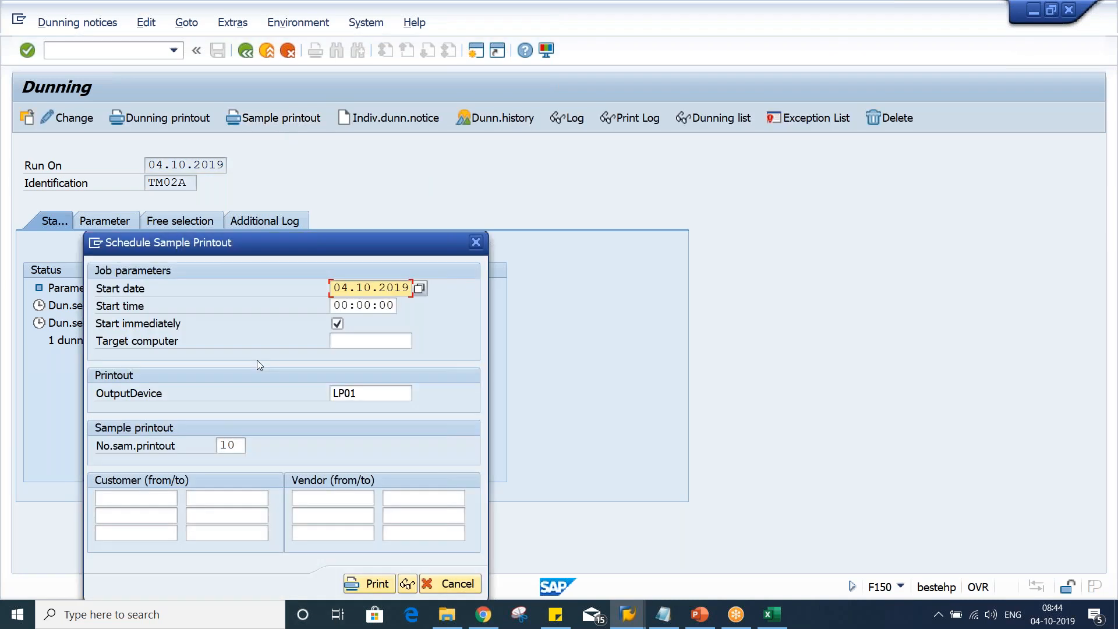
left_click(408, 584)
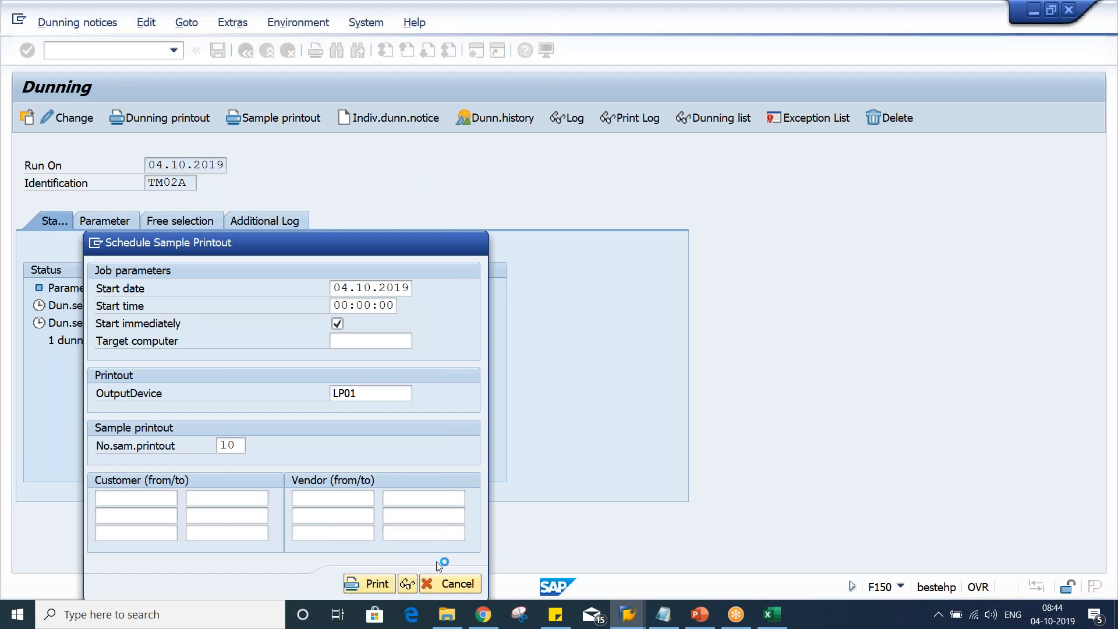
scroll(533, 440, "down", 3)
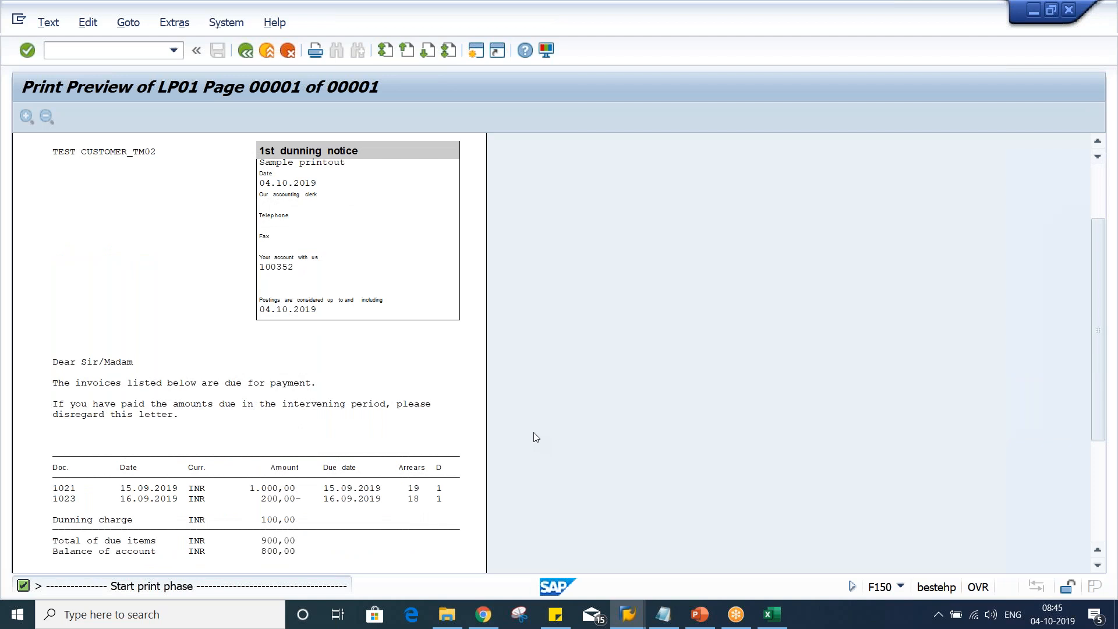
scroll(436, 419, "down", 3)
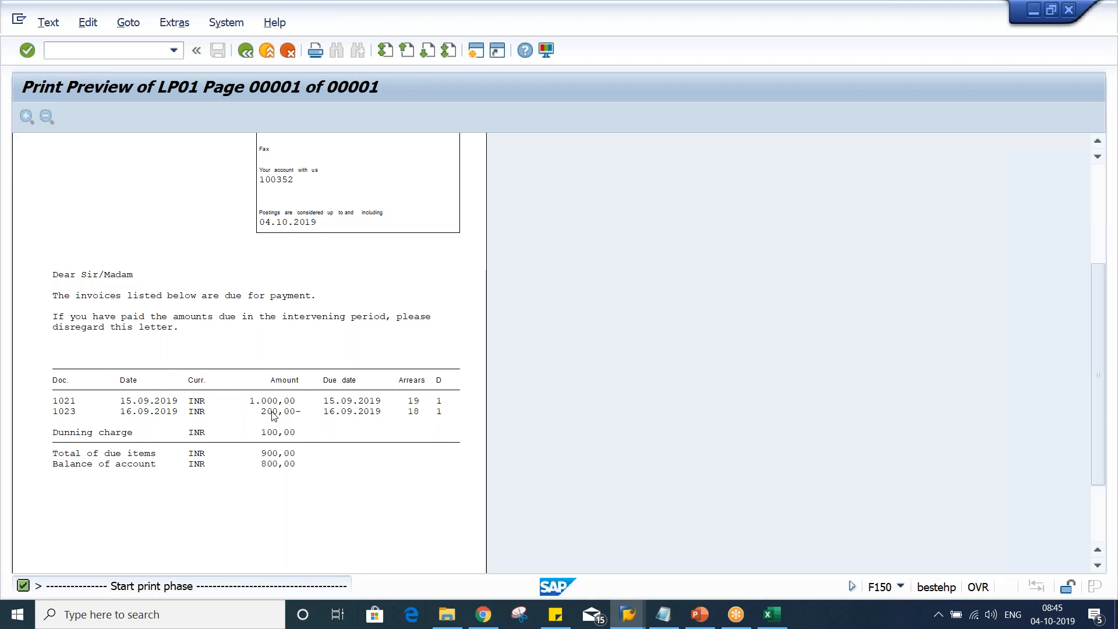
Compare the customer's open line items with the items listed in the dunning printout
key("alt+Tab")
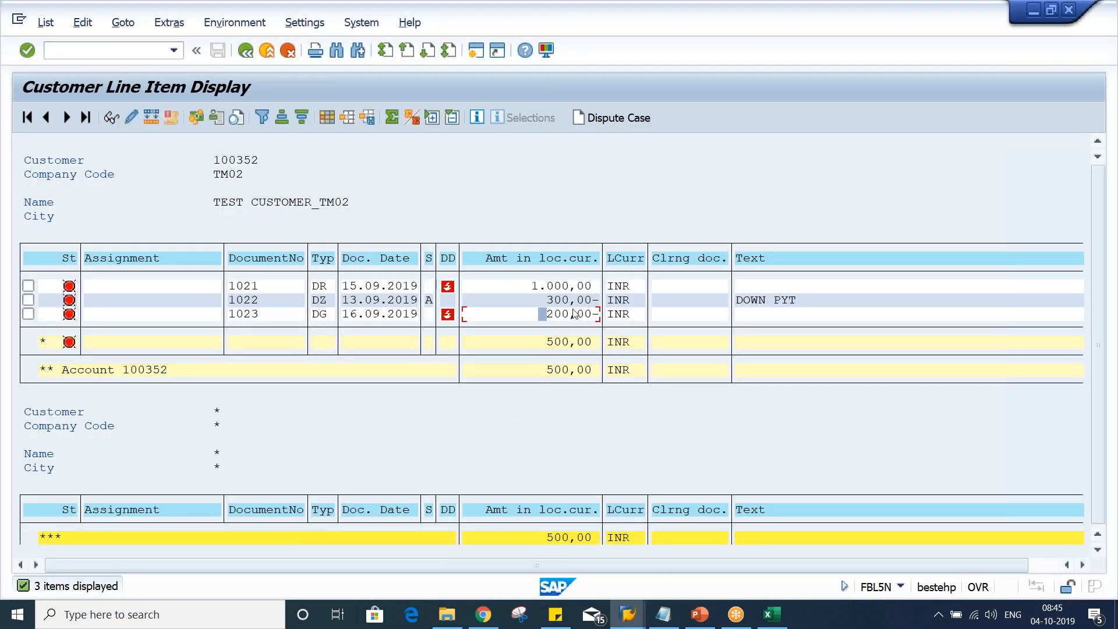
left_click(588, 302)
left_click(563, 345)
key("alt+Tab")
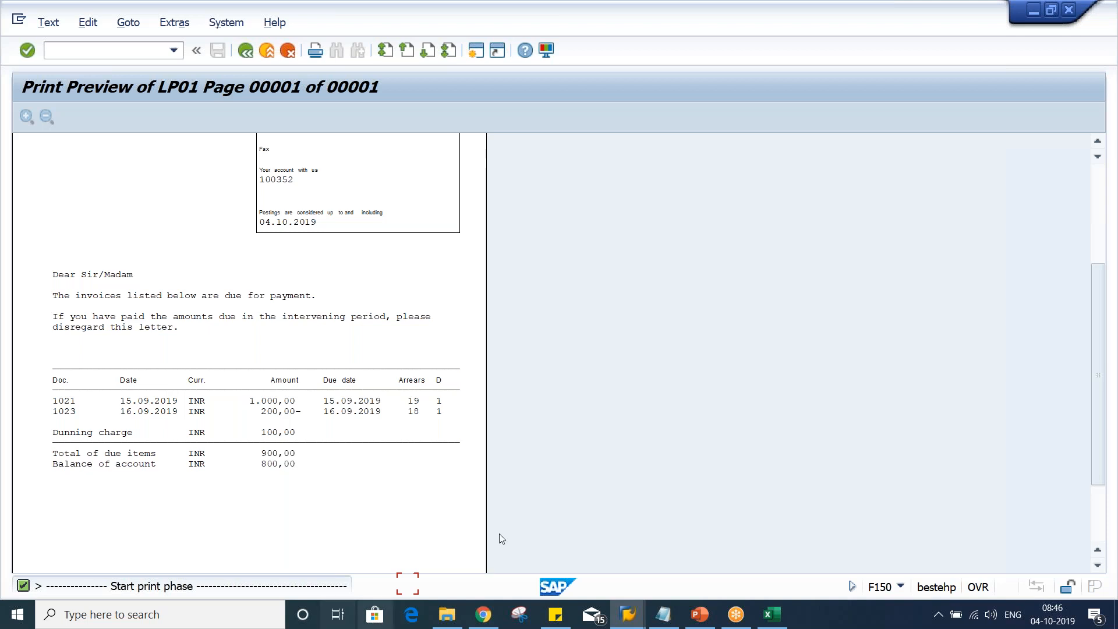
Open dunning procedure TM02 and enable dunning of special G/L transactions
left_click(638, 621)
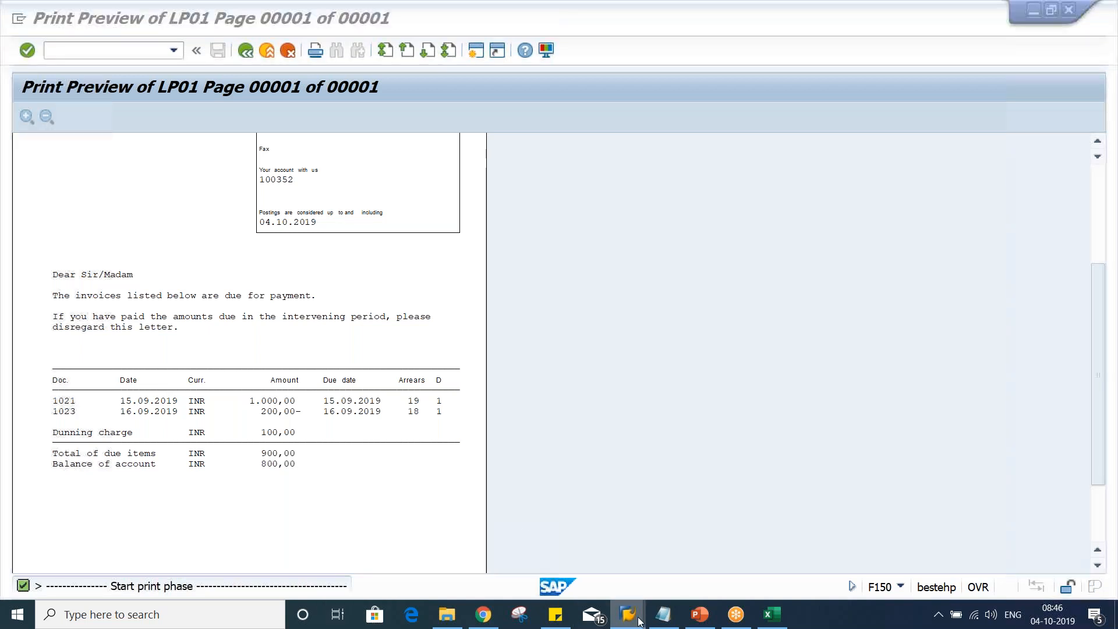
left_click(751, 564)
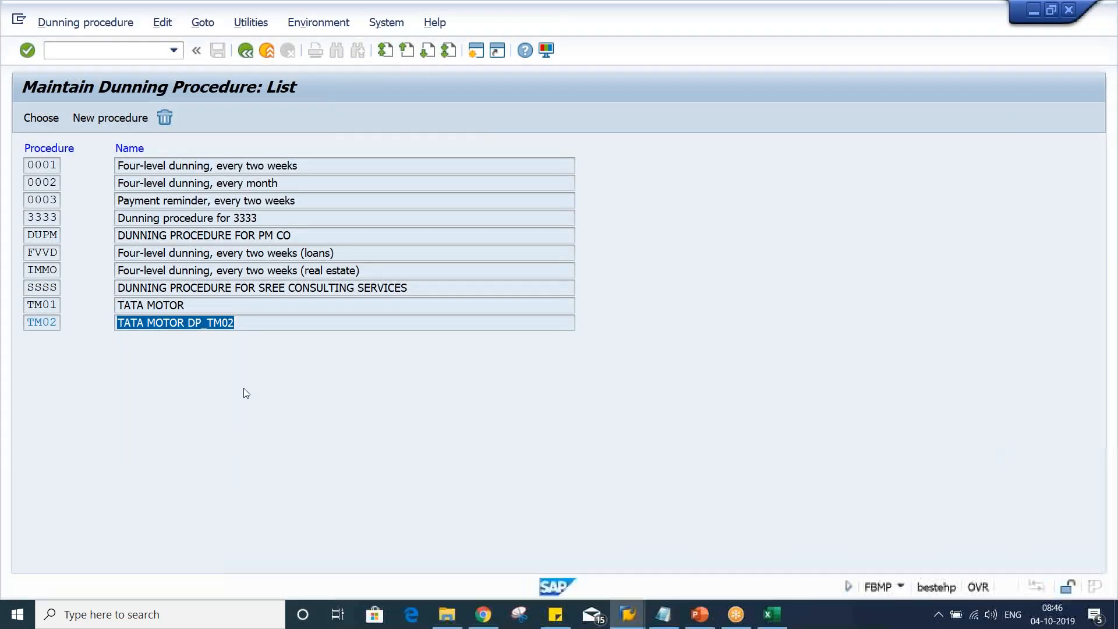
left_click(245, 317)
double_click(240, 324)
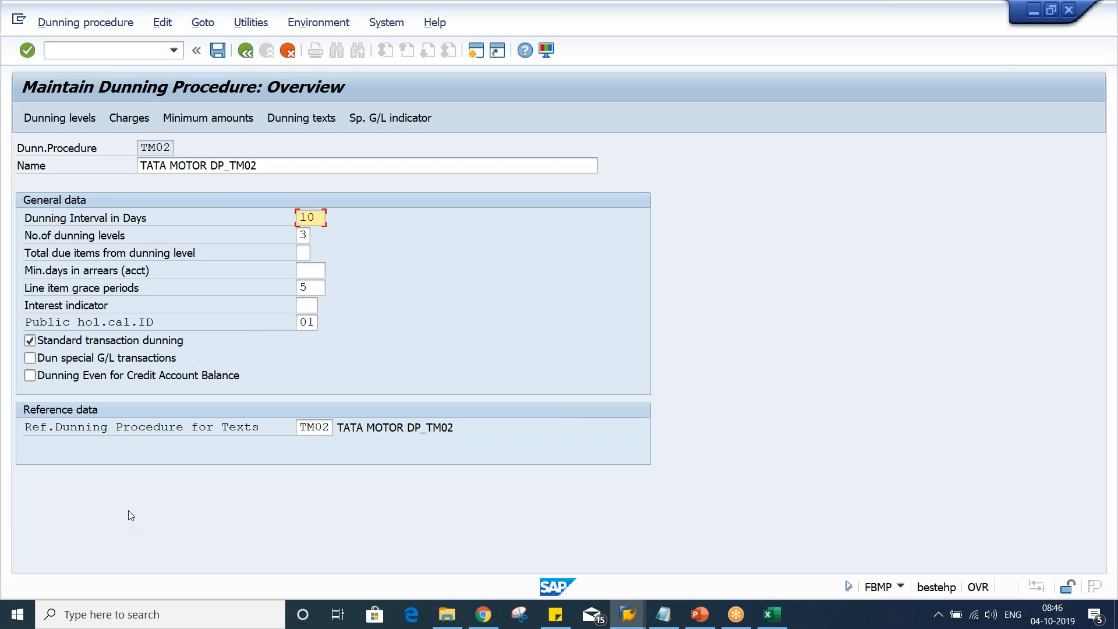
left_click(85, 358)
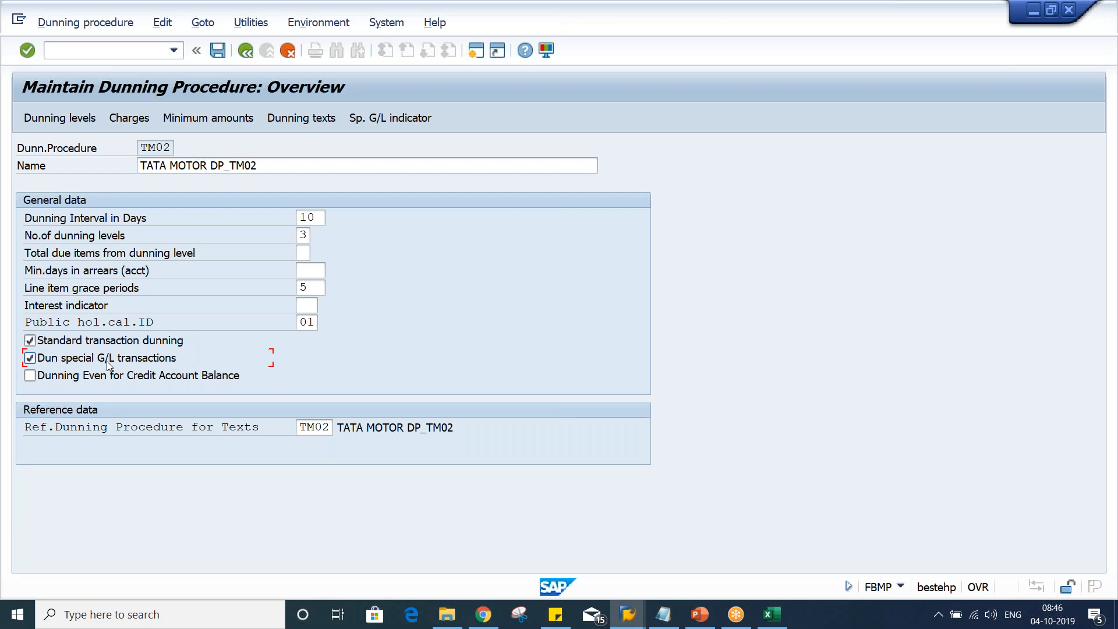
Select customer special G/L indicator A (Down payment) for dunning and return to the overview
left_click(373, 117)
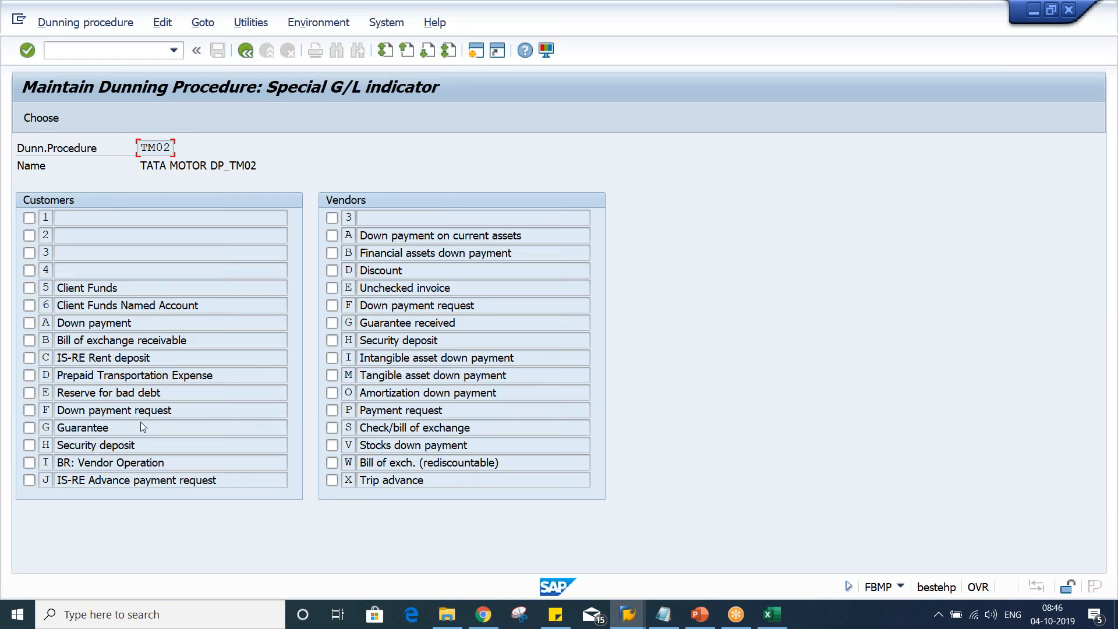
left_click(28, 323)
left_click(250, 54)
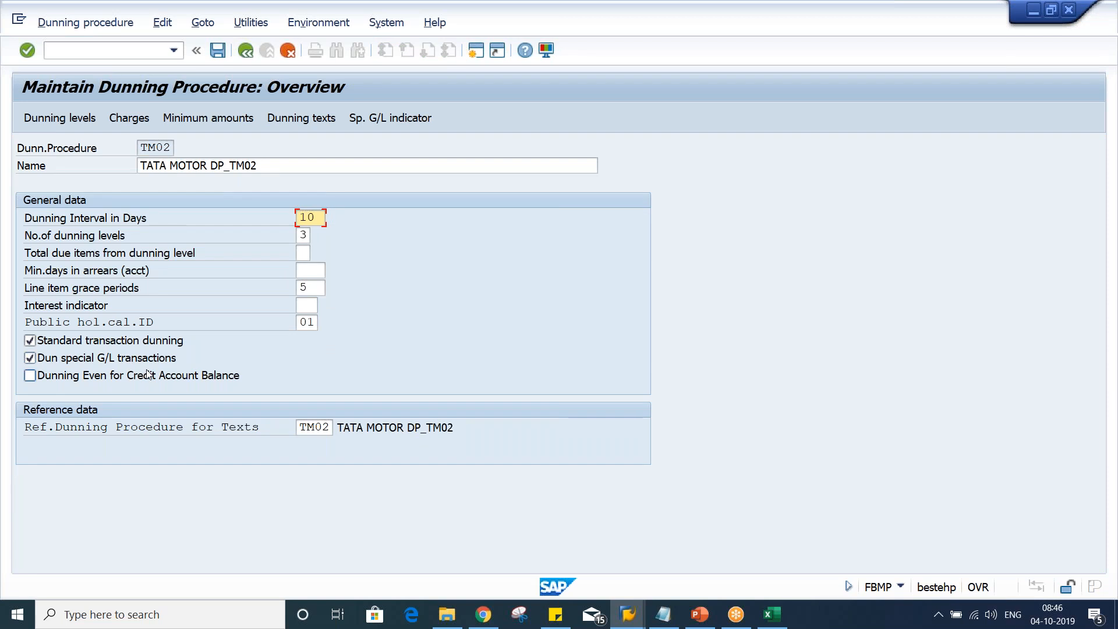
Enable Dunning Even for Credit Account Balance and save dunning procedure TM02
key("alt+Tab")
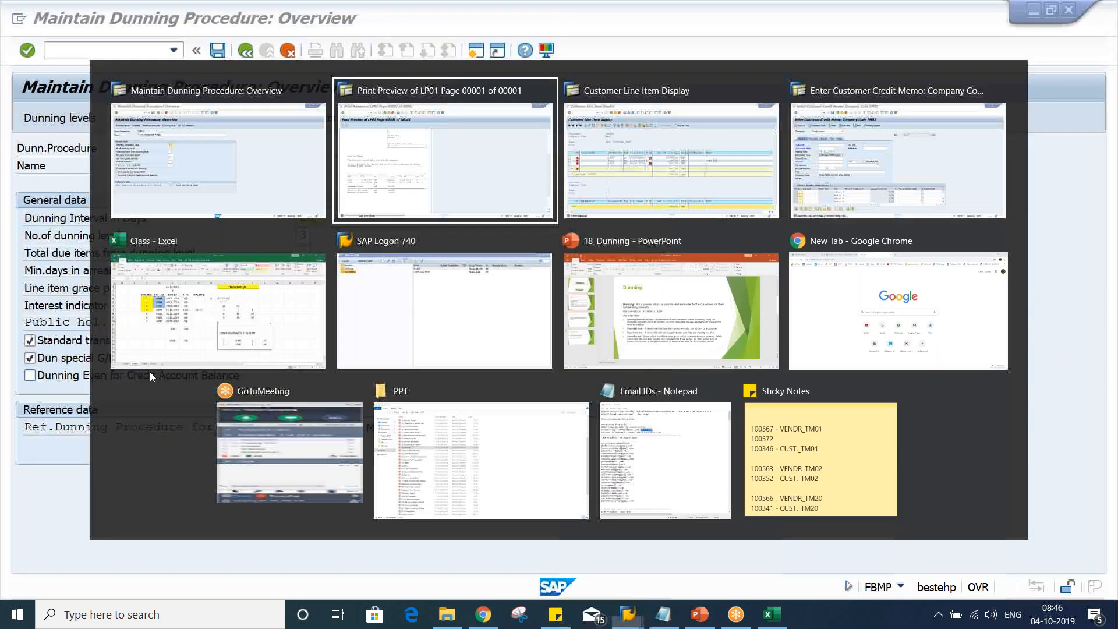
key("alt+Tab")
left_click(592, 301)
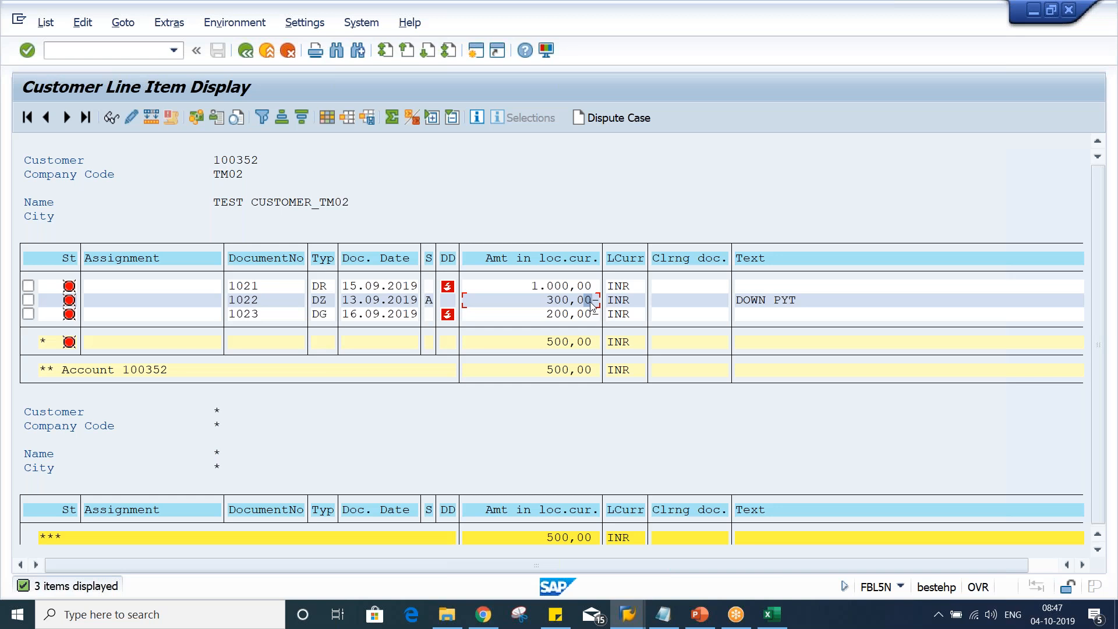
key("alt+Tab")
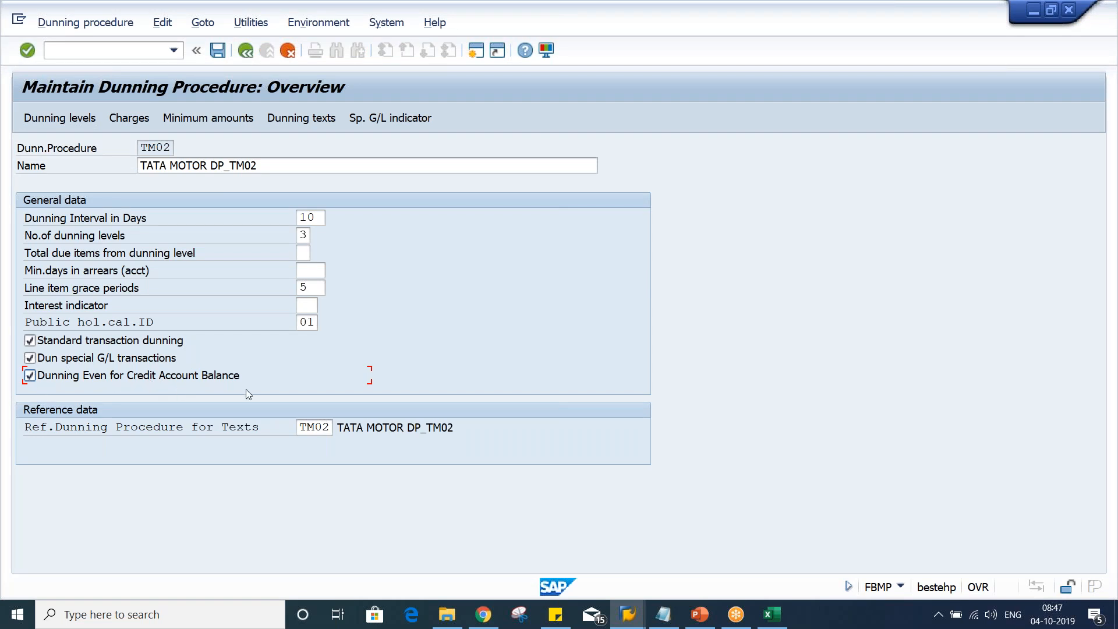
key("alt+Tab")
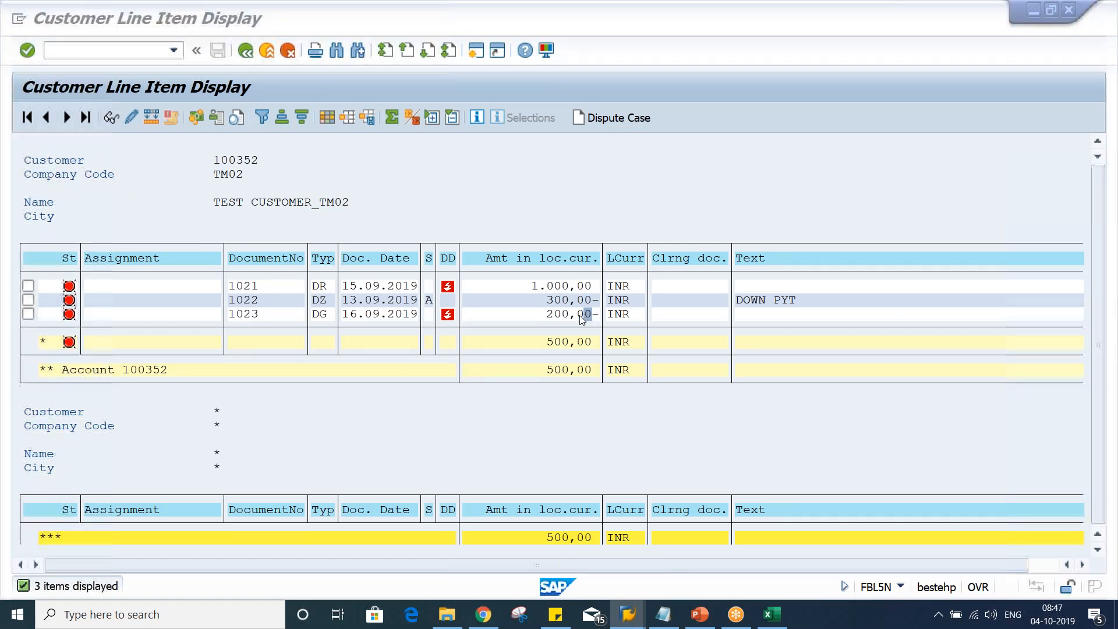
key("alt+Tab")
key("ctrl+s")
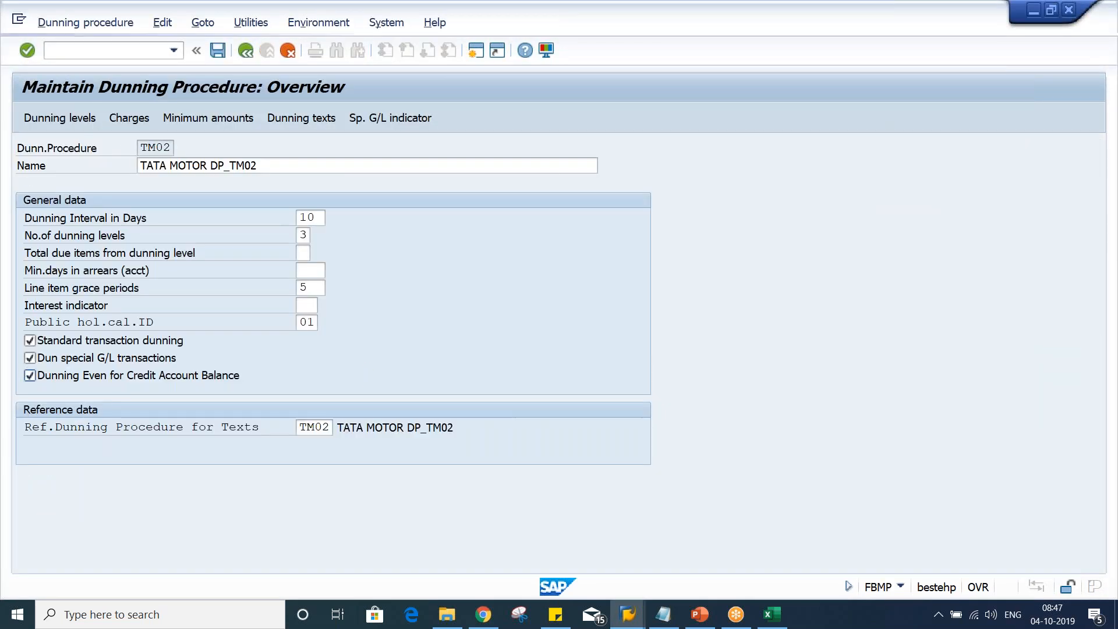
key("Return")
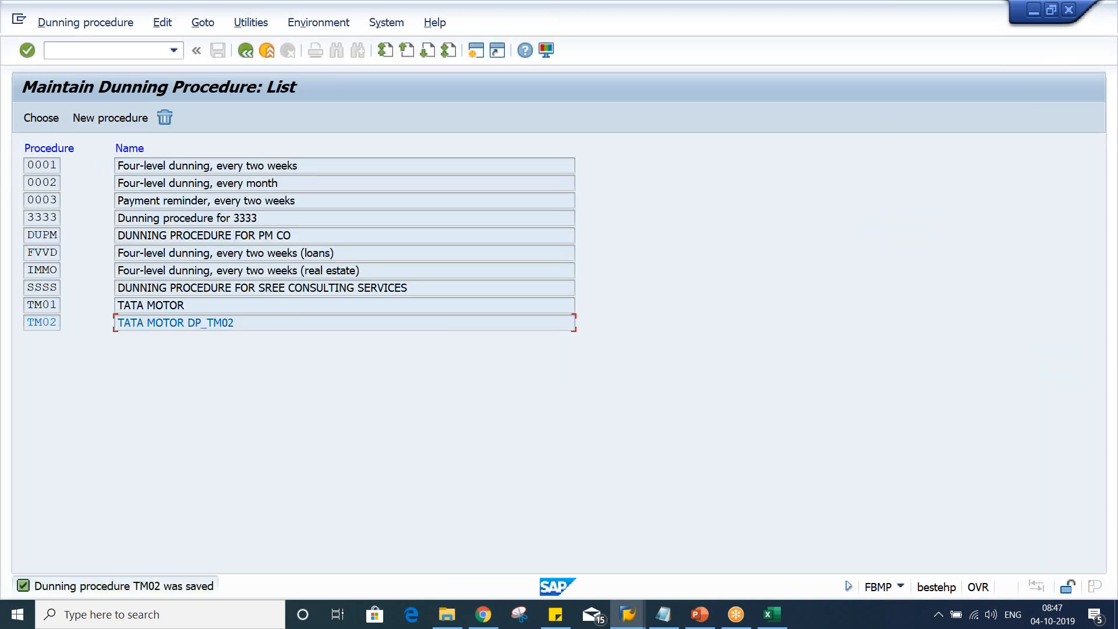
Return from the old print preview to the dunning run and delete the existing dunning proposal
key("alt+Tab")
key("Tab")
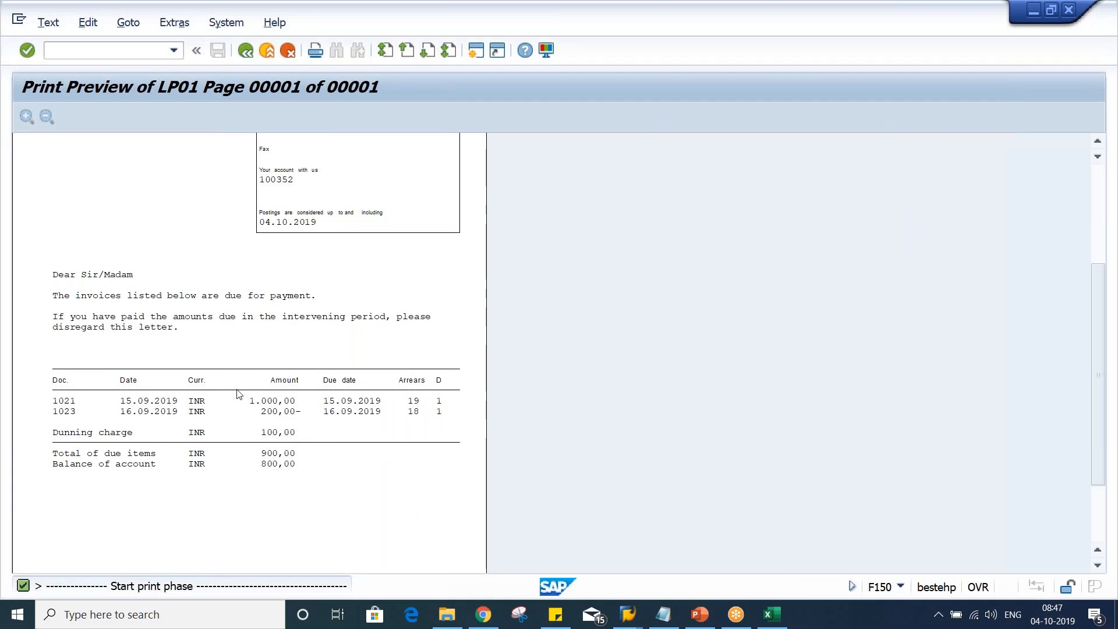
left_click(246, 49)
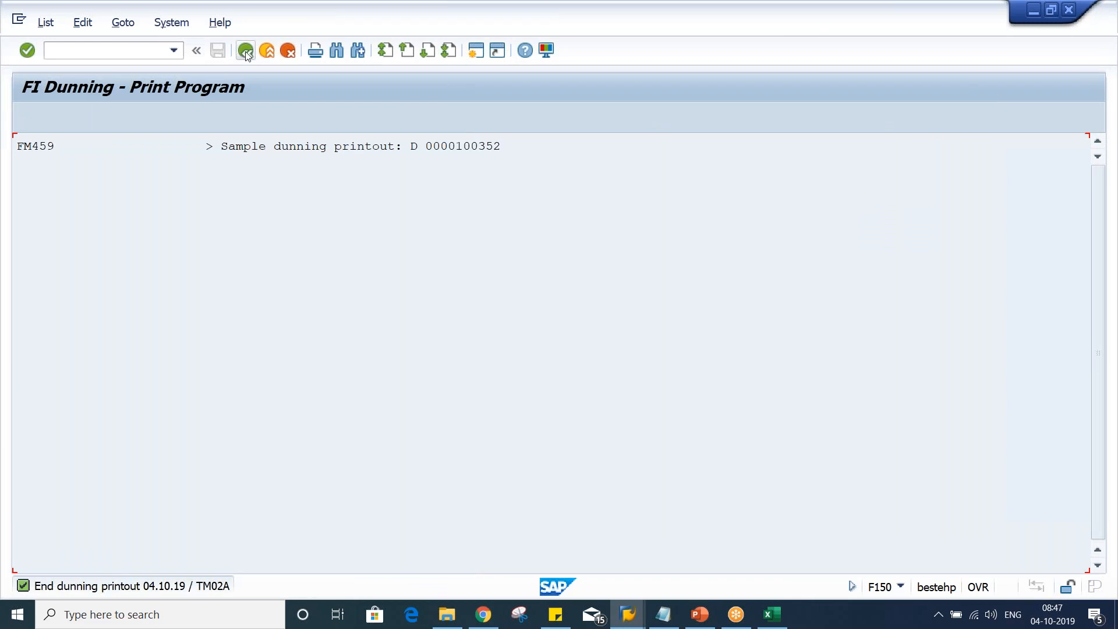
left_click(245, 51)
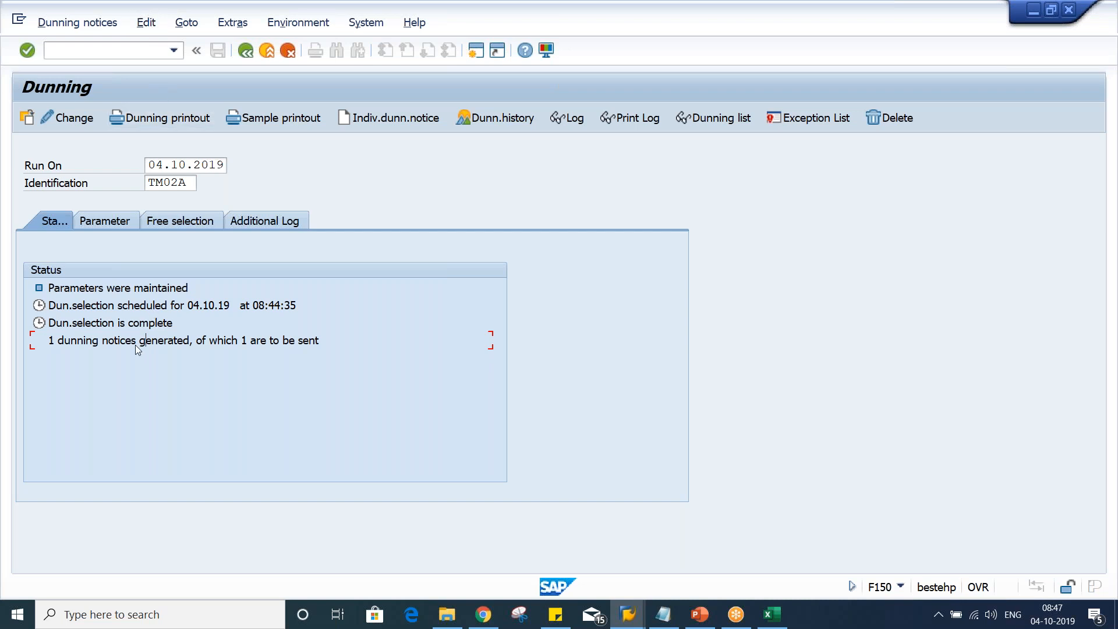
left_click(93, 23)
left_click(85, 216)
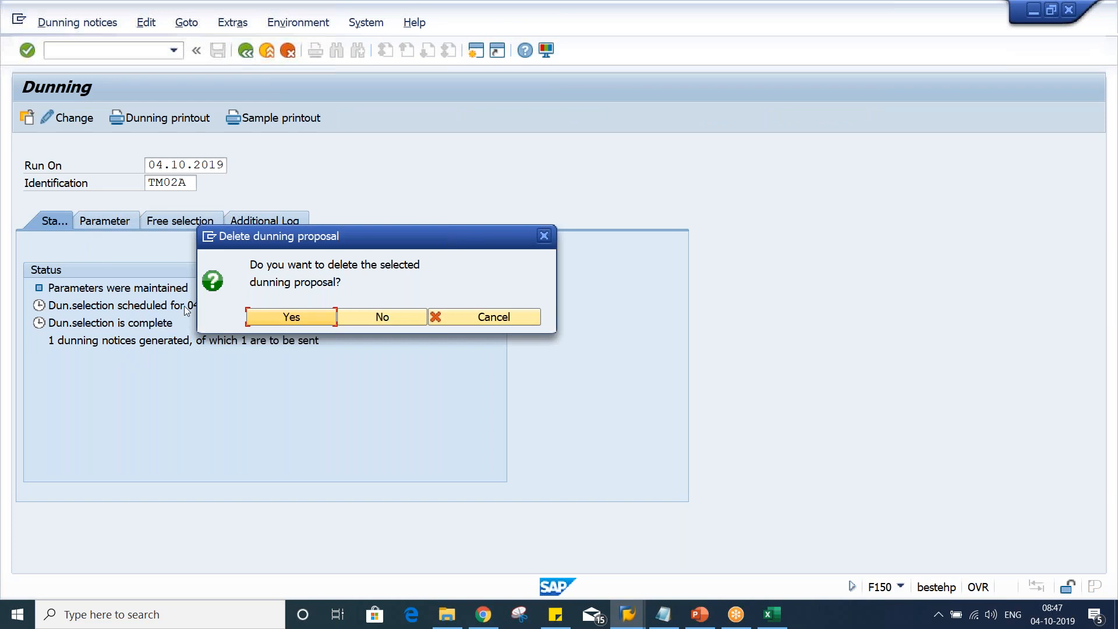
left_click(286, 318)
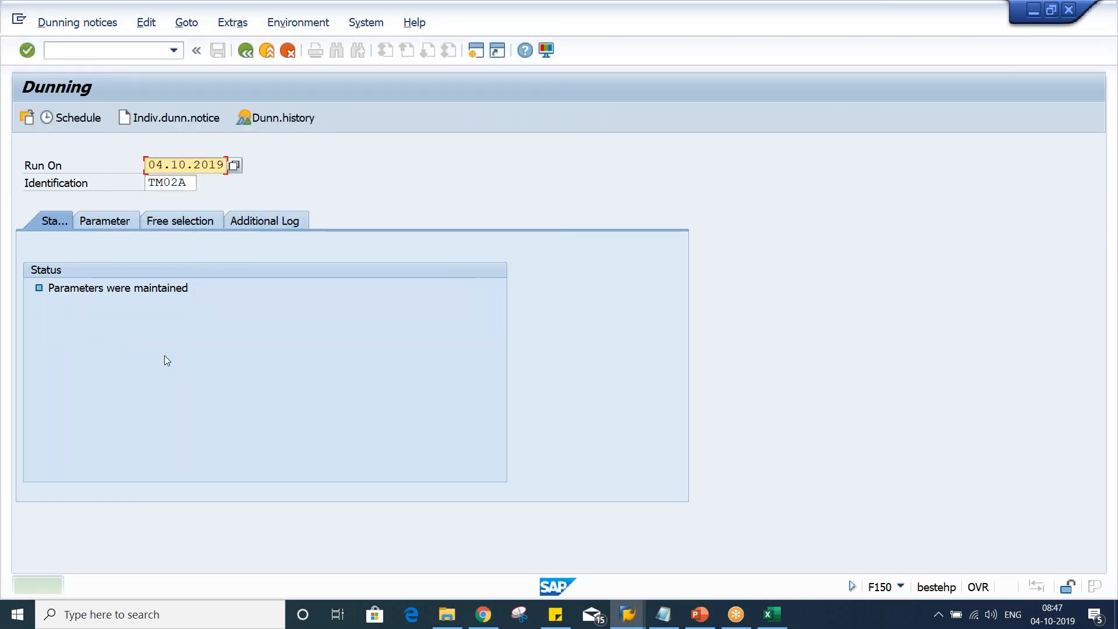
Schedule the dunning selection run again for the TM02A run on 04.10.2019
left_click(79, 118)
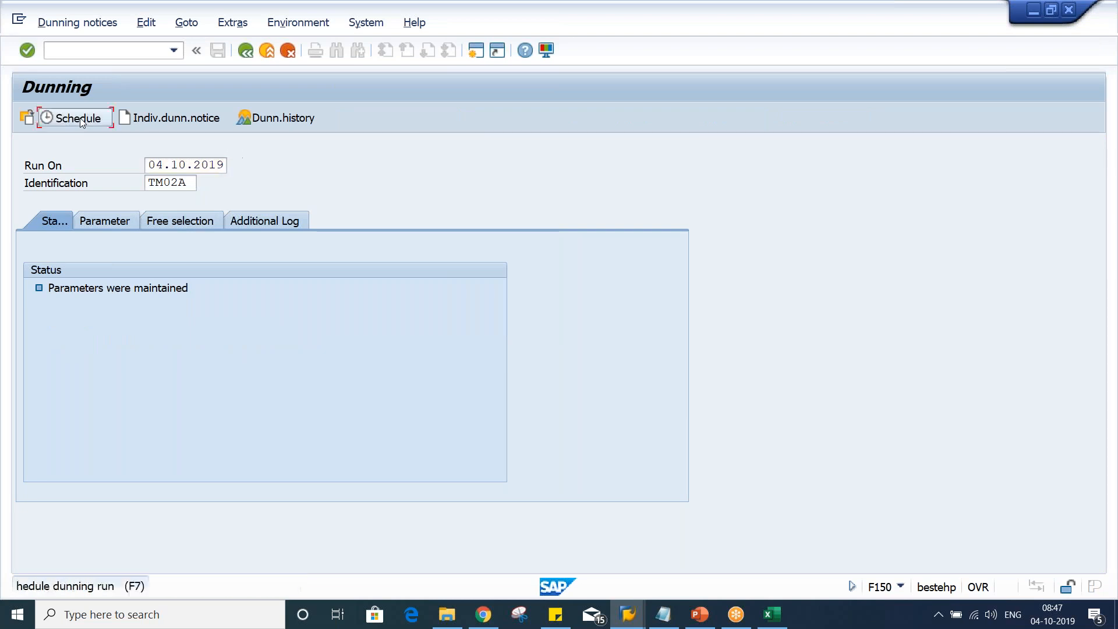
left_click(379, 472)
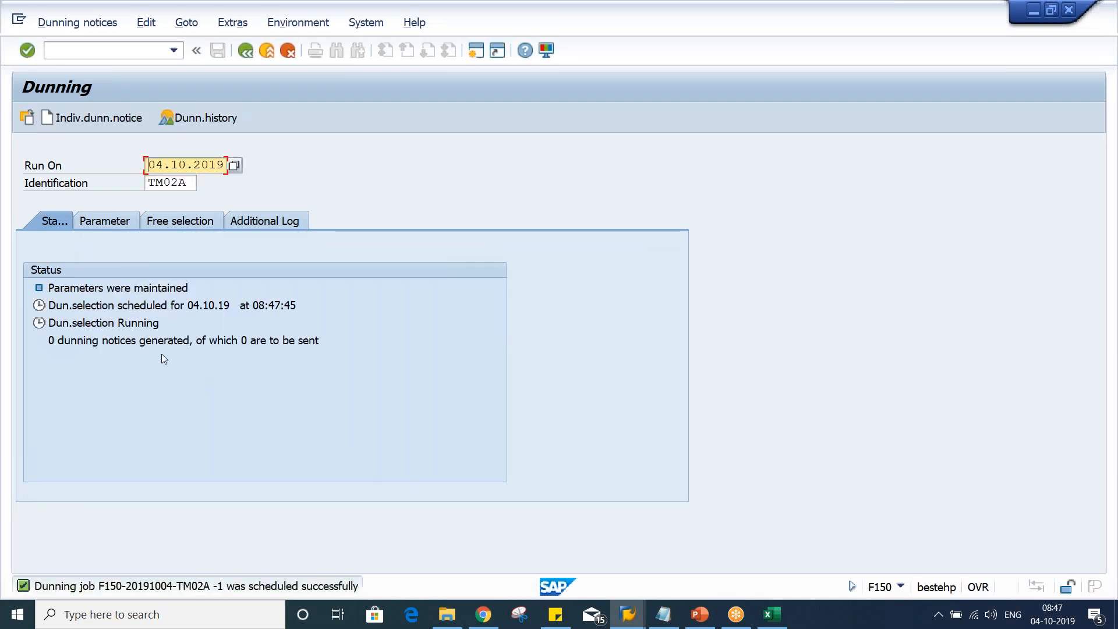
key("Return")
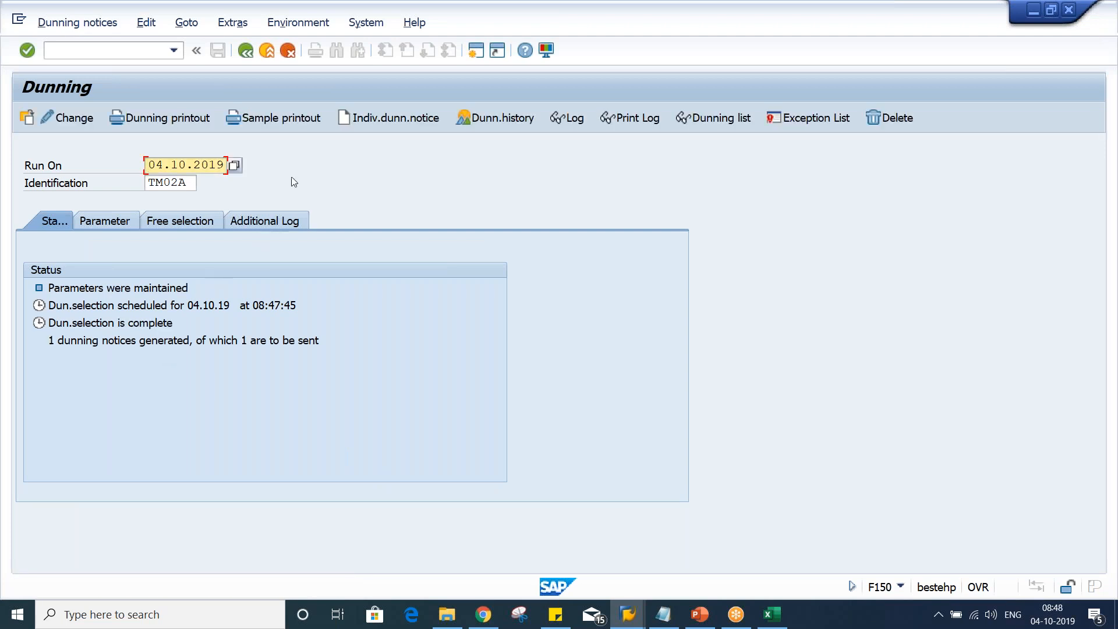
Display the sample printout preview for the new proposal and review the items listed
left_click(293, 120)
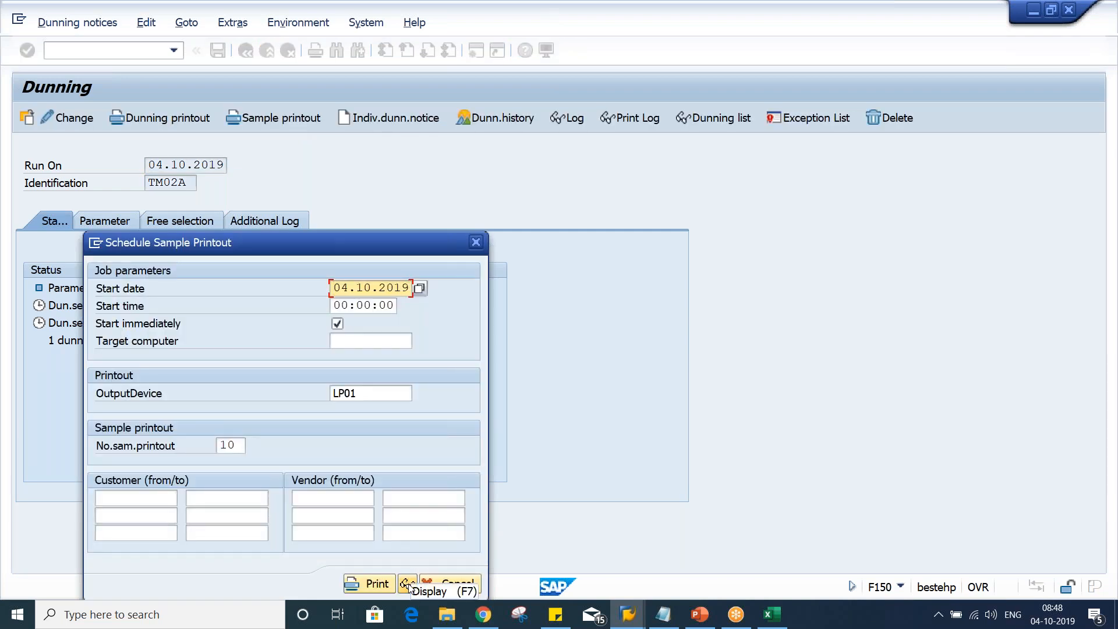
left_click(408, 584)
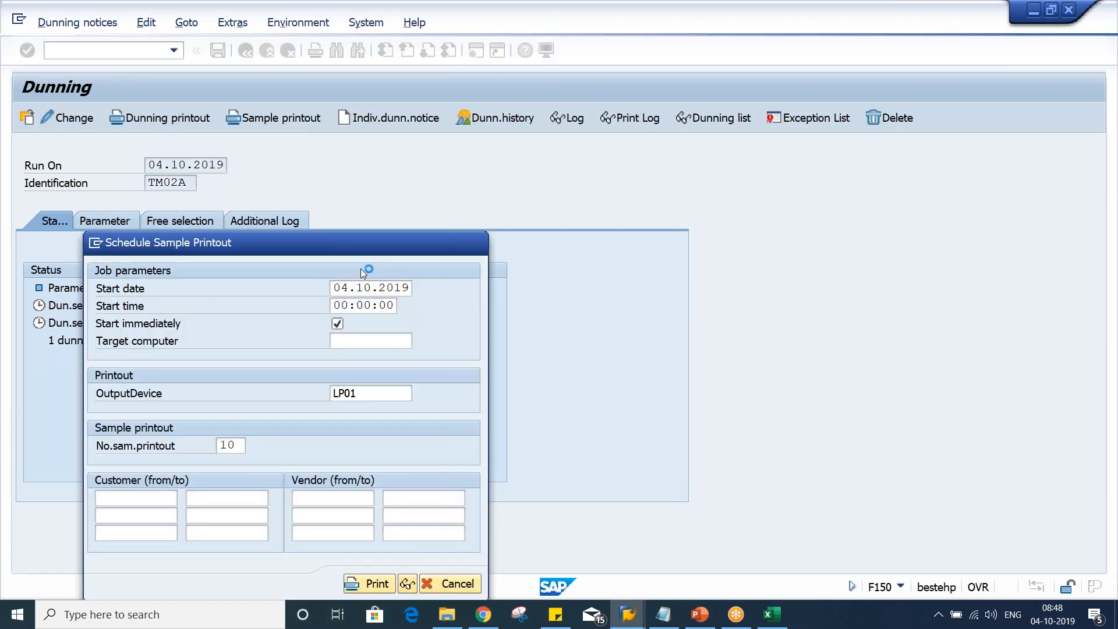
scroll(338, 308, "down", 5)
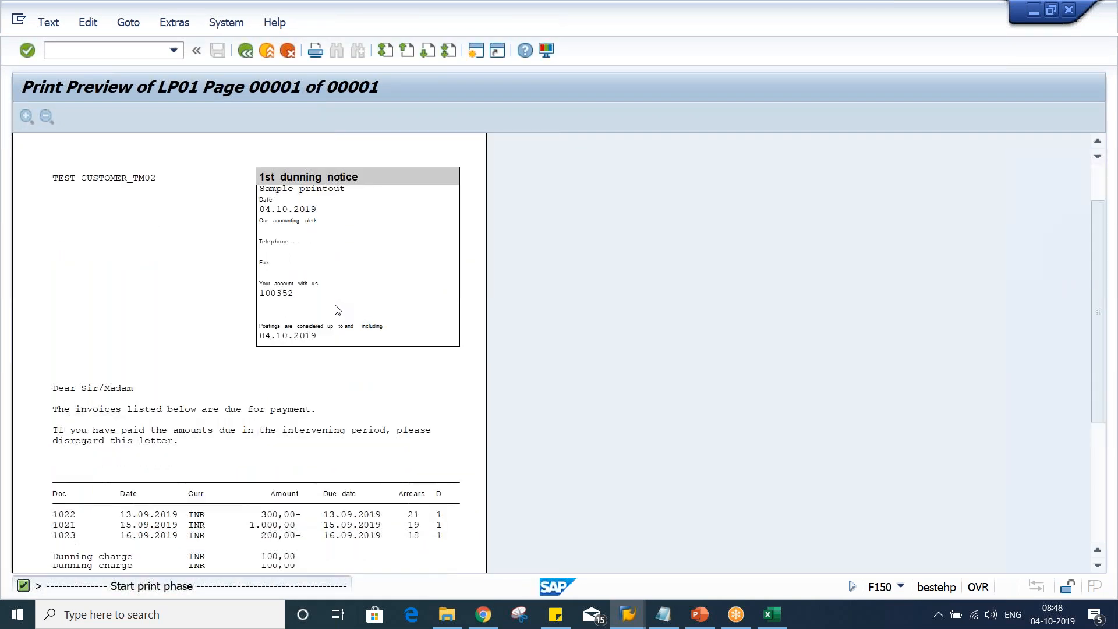
scroll(337, 309, "down", 1)
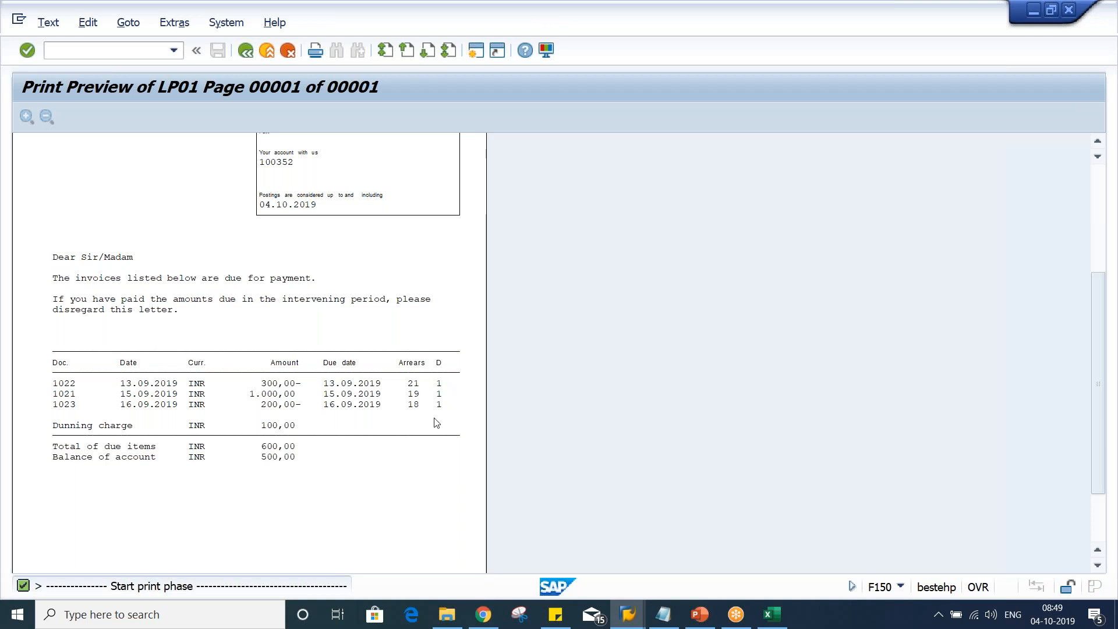
left_click(247, 56)
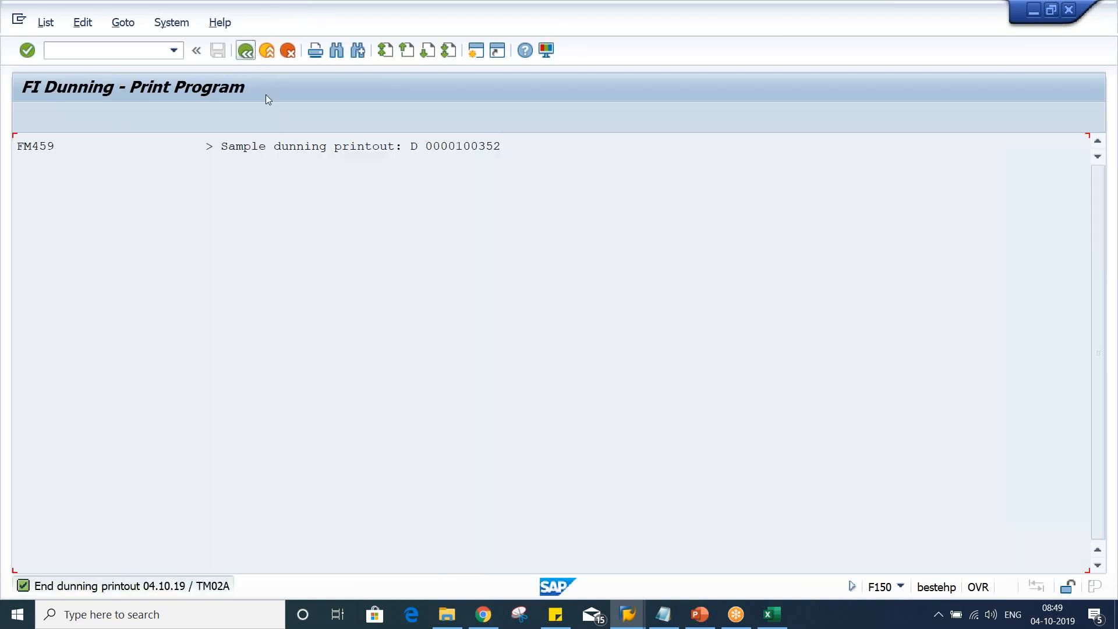
left_click(246, 57)
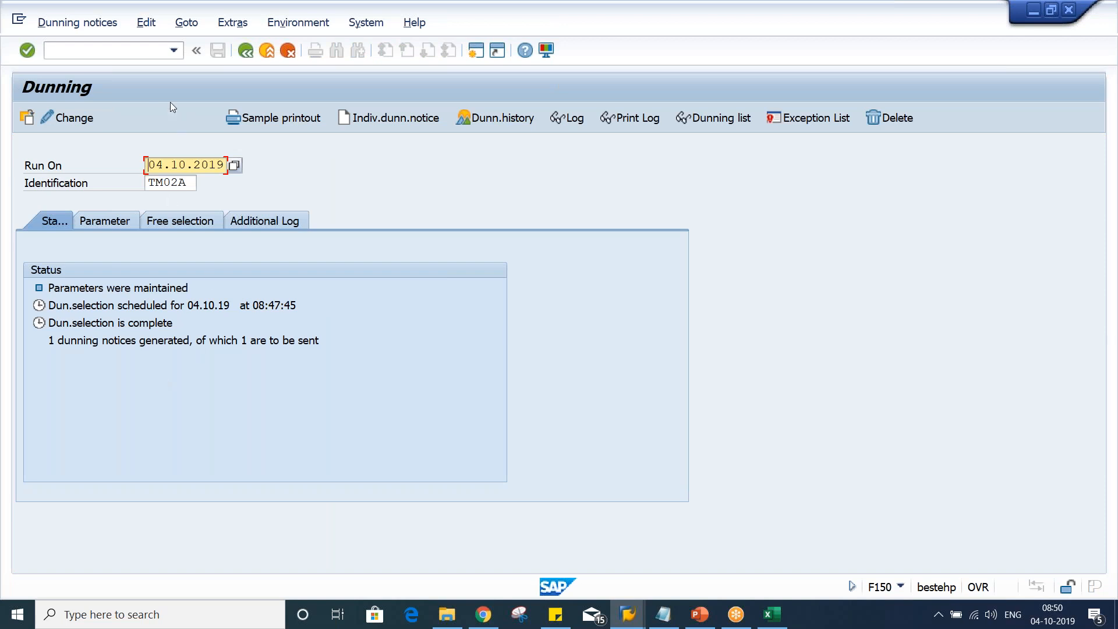
Schedule the dunning printout on output device LP01 to run immediately
left_click(165, 119)
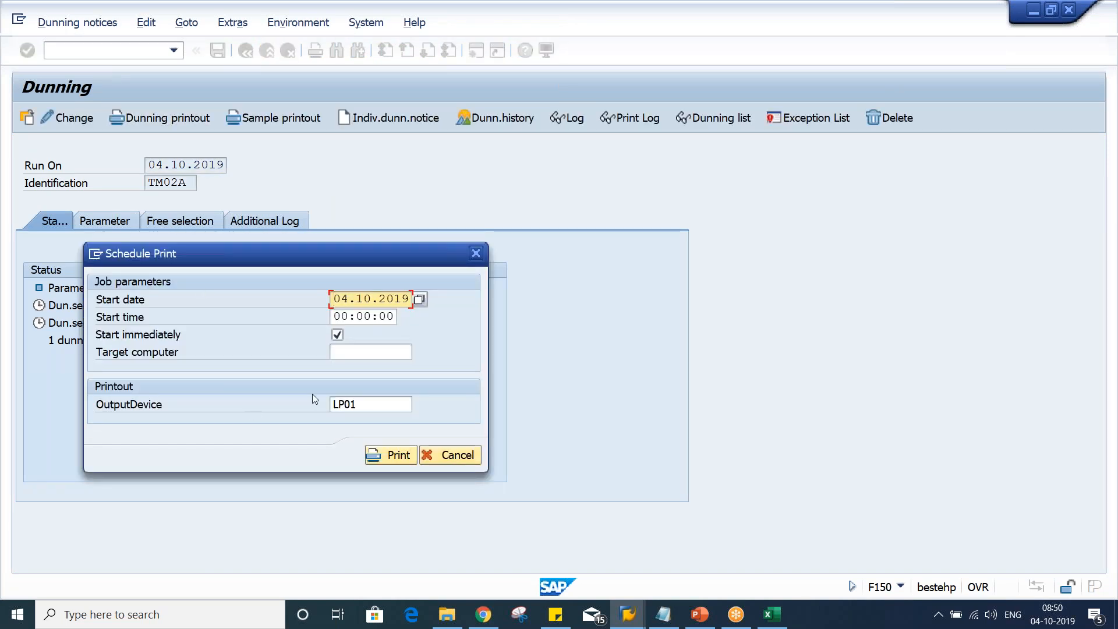
left_click(389, 454)
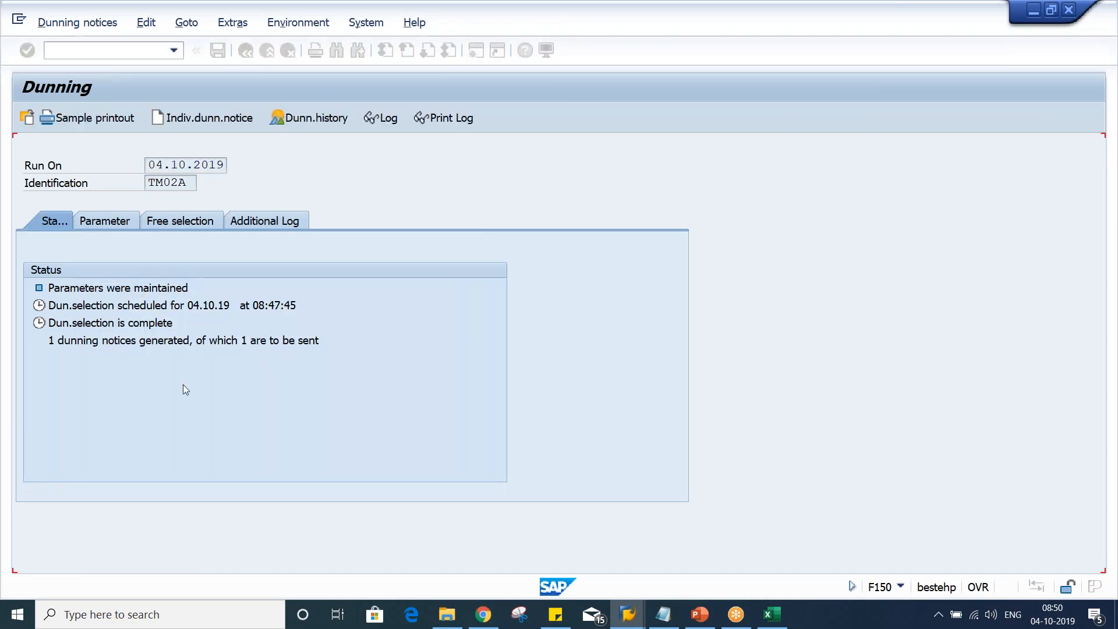
key("Return")
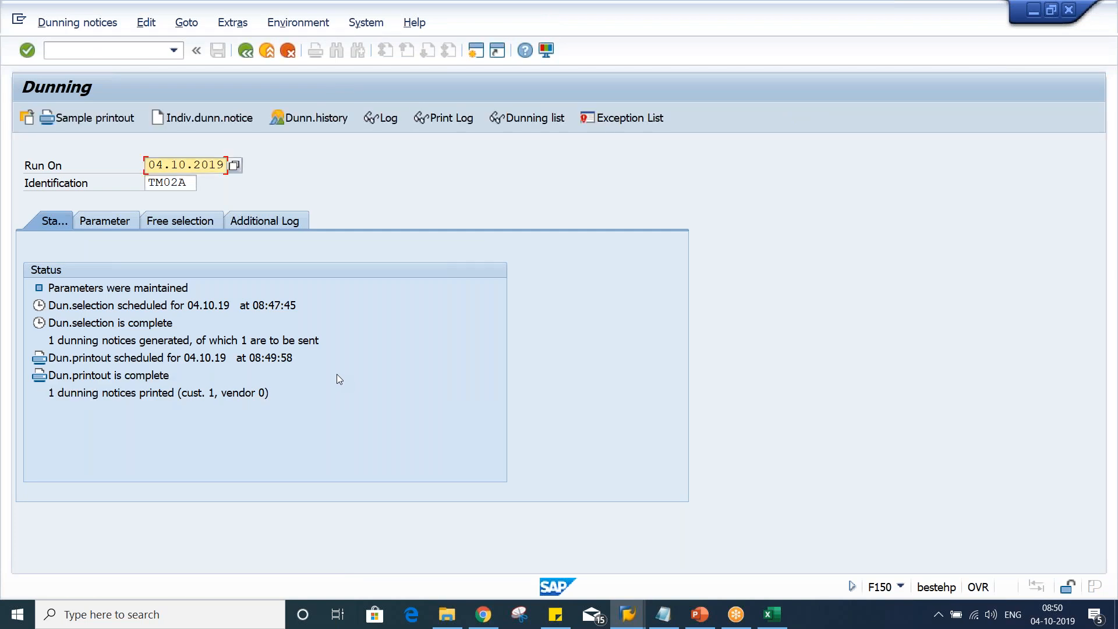
Open the print log job entries for the dunning printout, then leave the dunning transaction
left_click(443, 119)
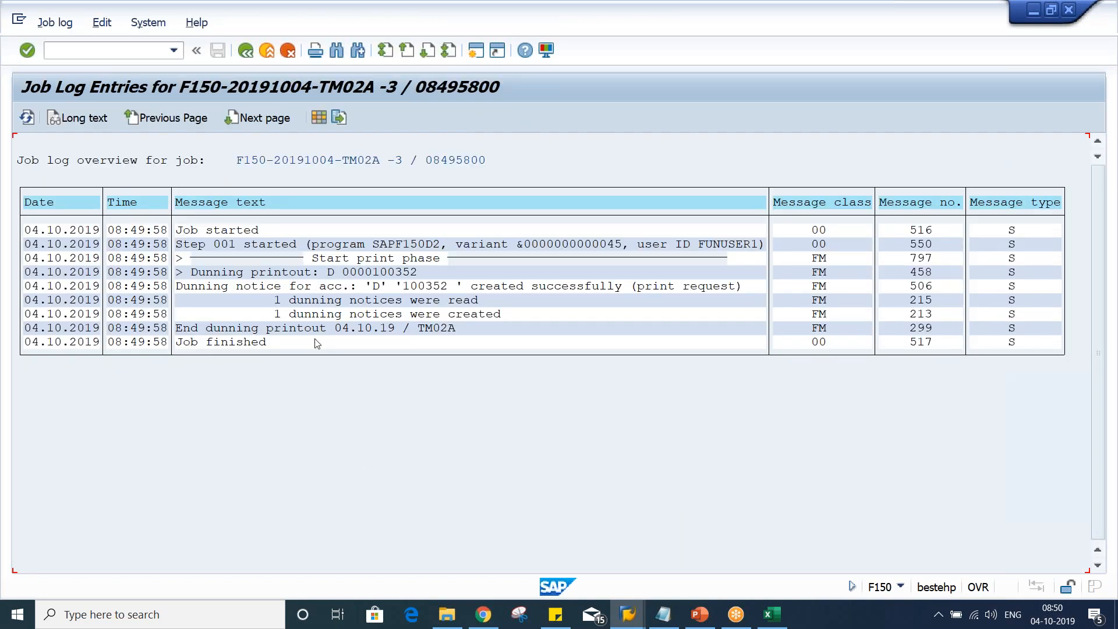
left_click(210, 342)
left_click(250, 56)
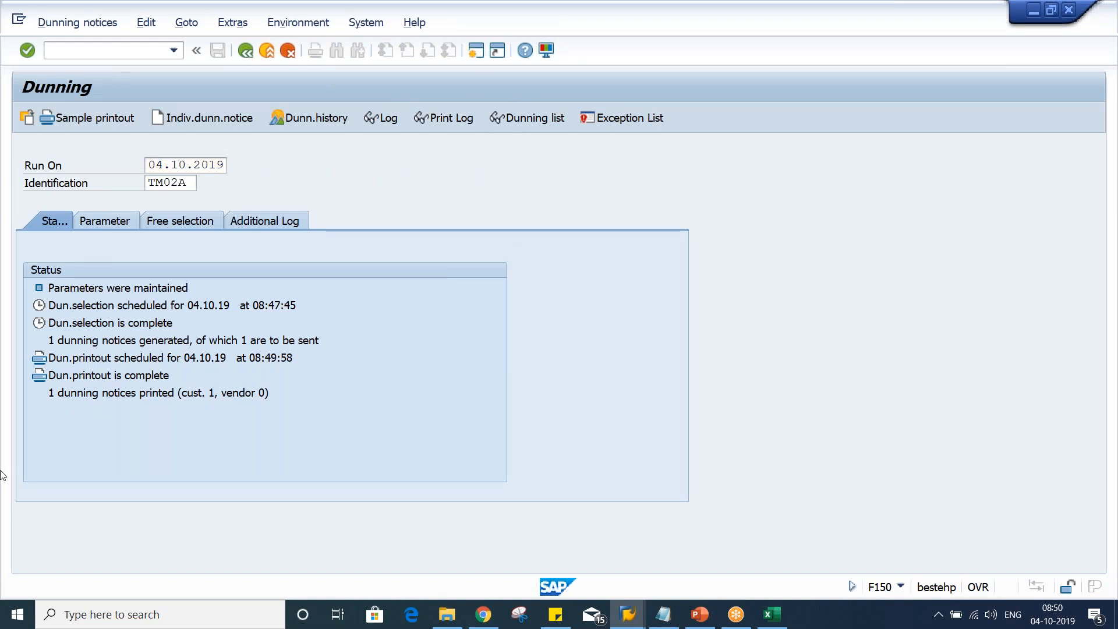
key("F3")
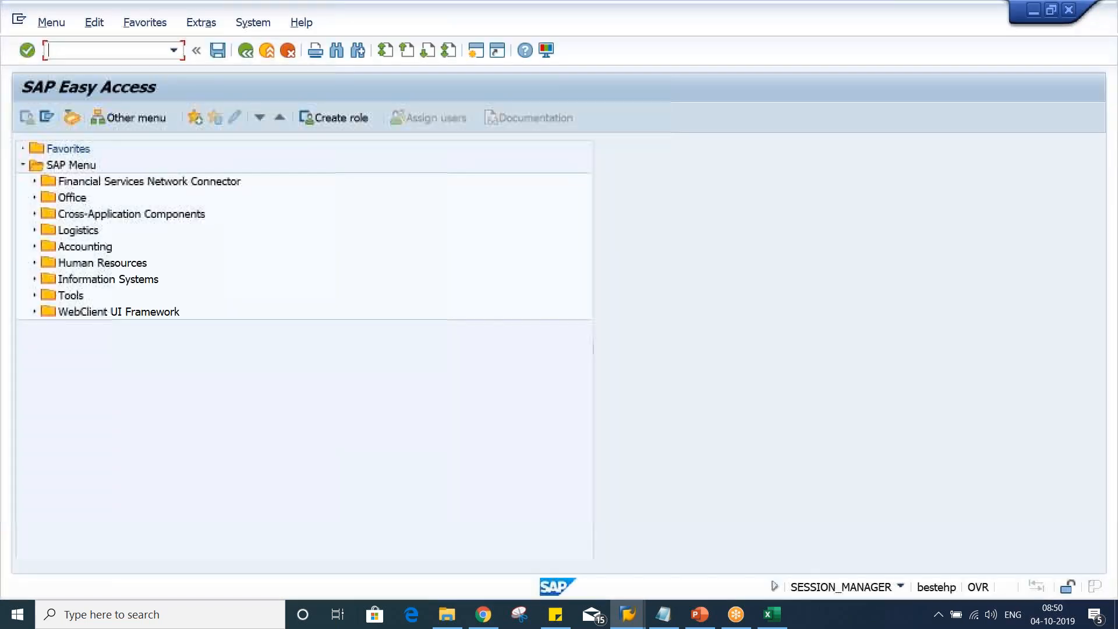
Open the spool request list SP02, display the dunning notice spool request and select it
type("SP02")
key("Return")
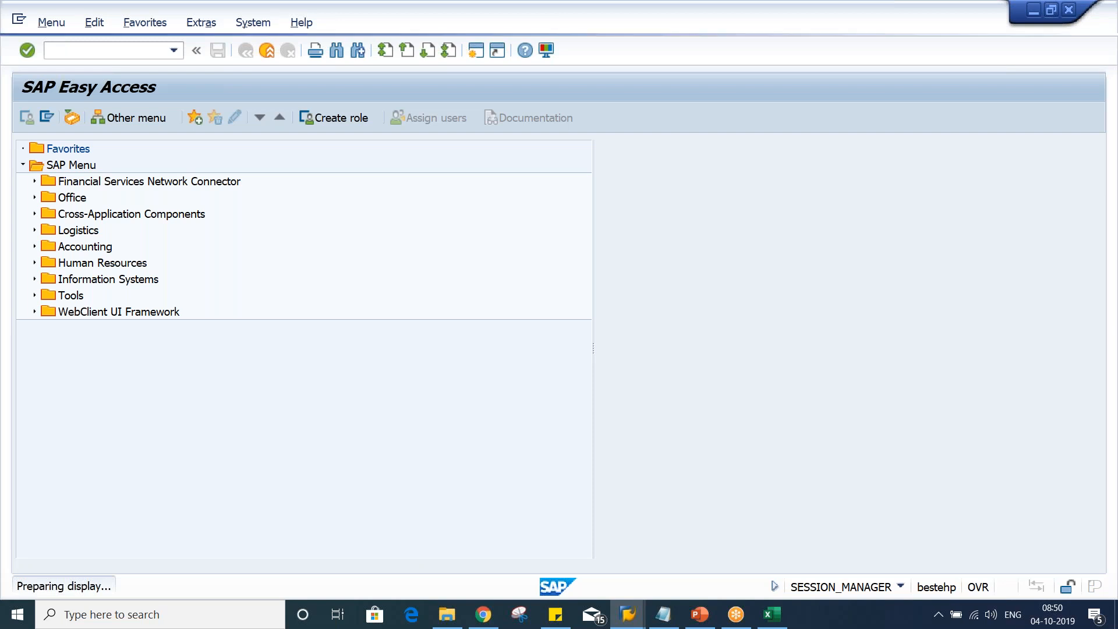
left_click(216, 188)
left_click(129, 187)
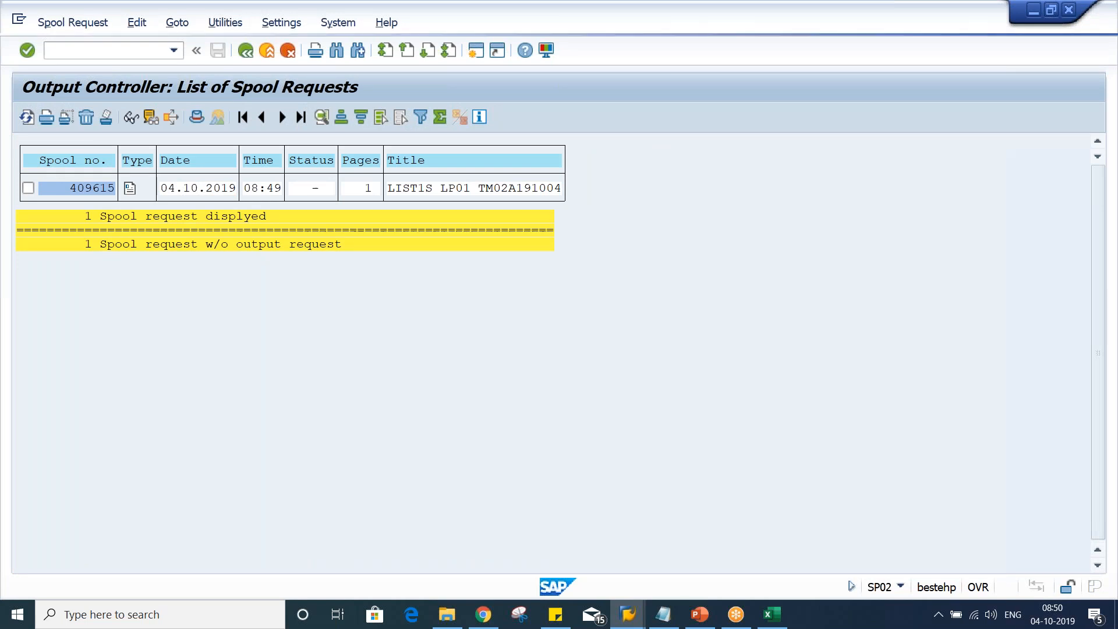
scroll(277, 299, "down", 8)
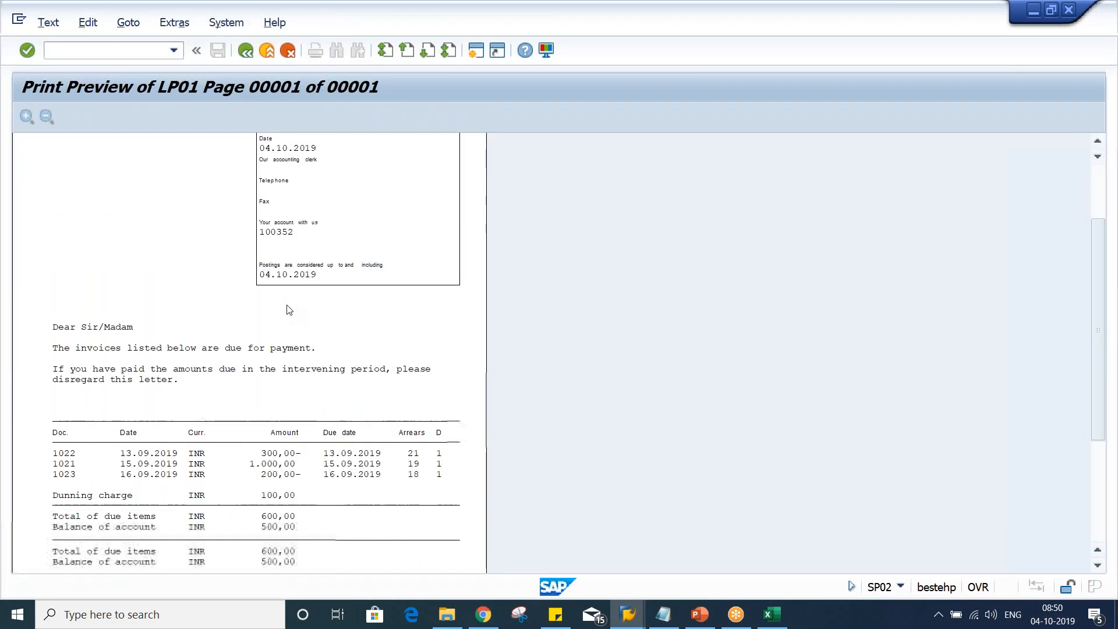
scroll(288, 310, "down", 1)
scroll(288, 314, "up", 1)
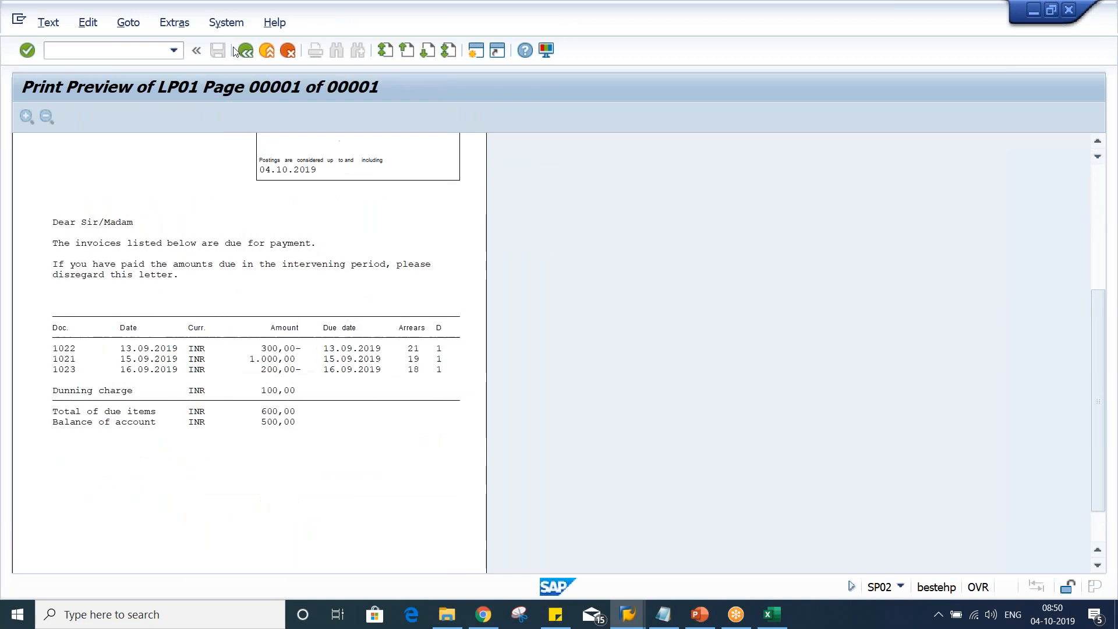
left_click(246, 50)
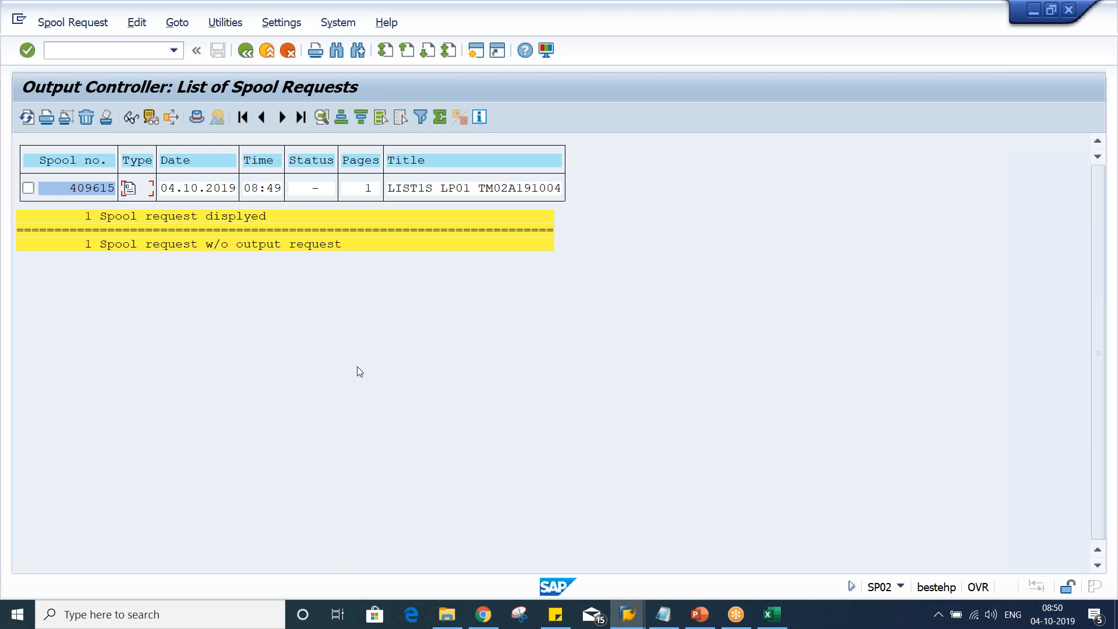
left_click(28, 188)
left_click(478, 57)
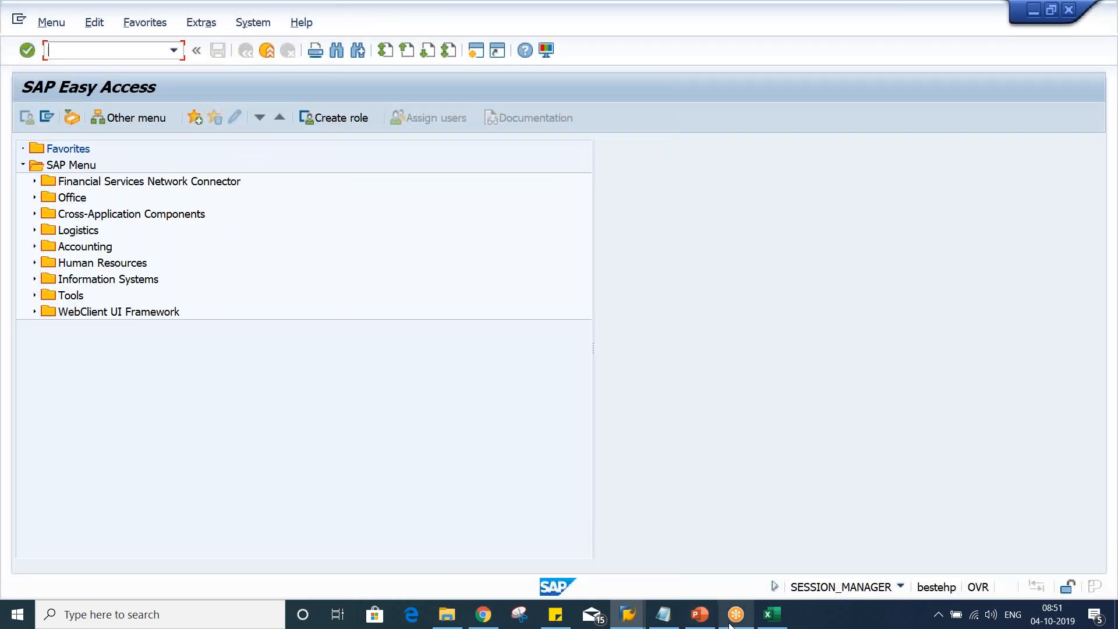
Switch to PowerPoint, copy program name RSTXPDFT4, and execute that program in SE38
left_click(699, 614)
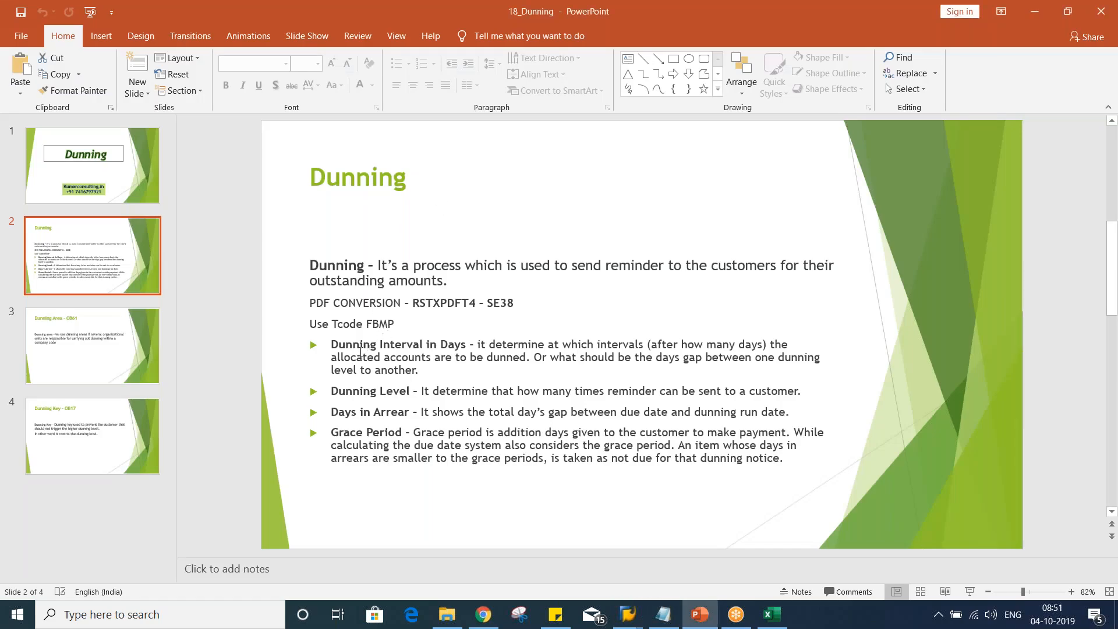
double_click(446, 301)
key("ctrl+c")
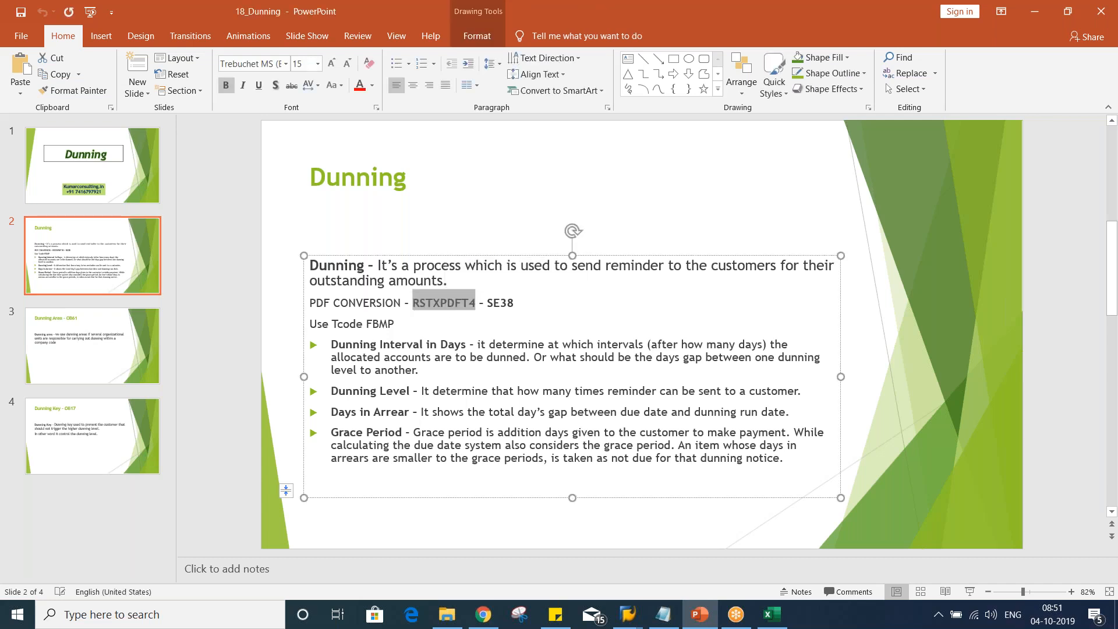
key("alt+Tab")
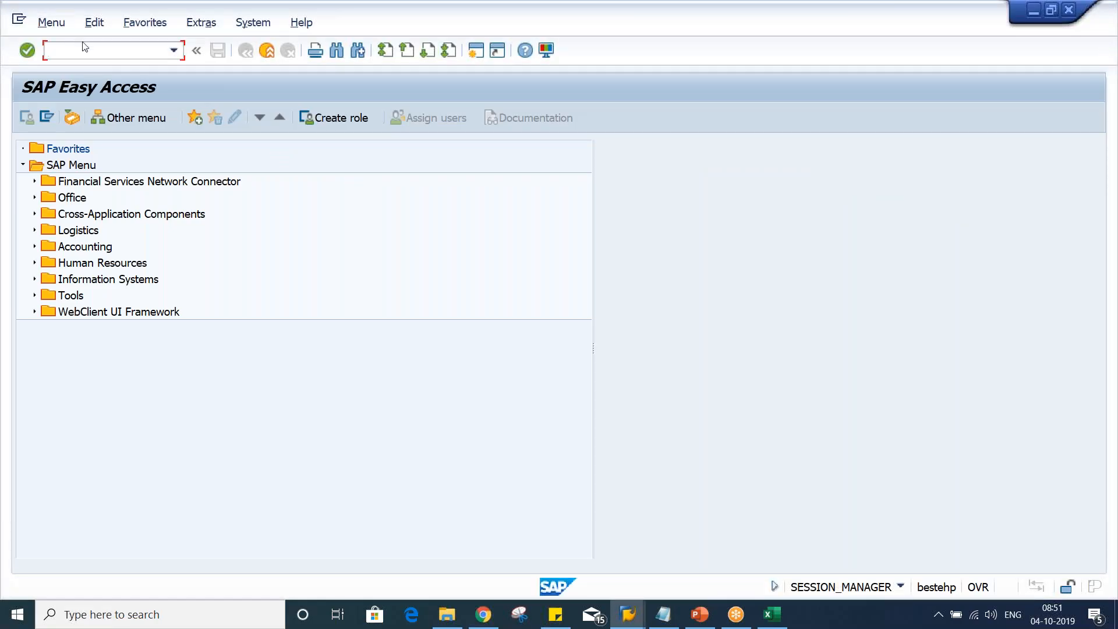
type("SE38")
key("Return")
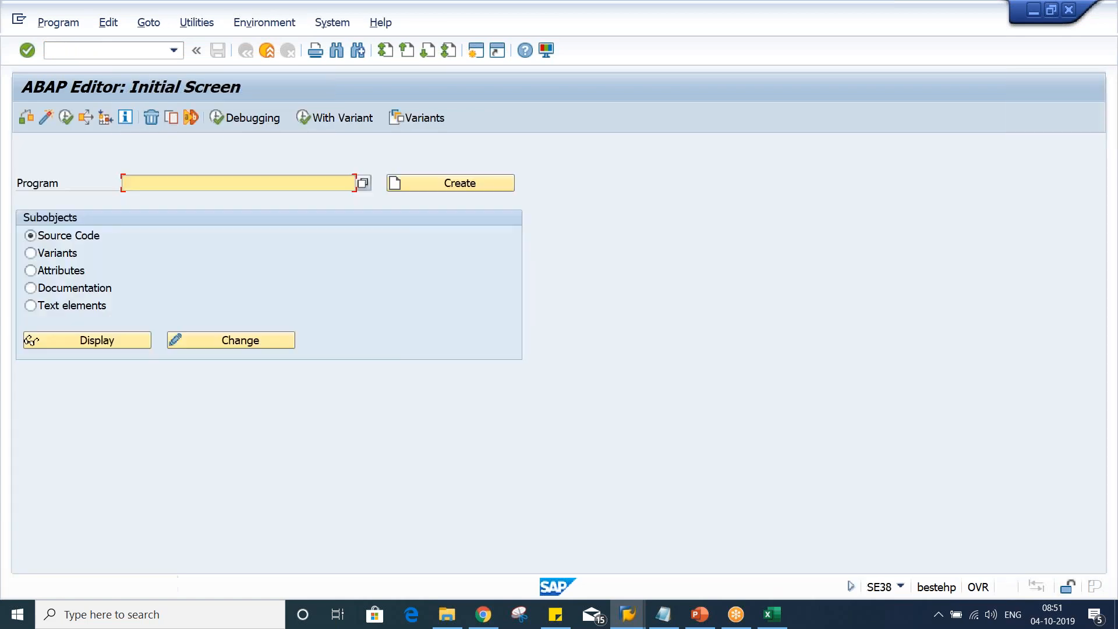
key("ctrl+v")
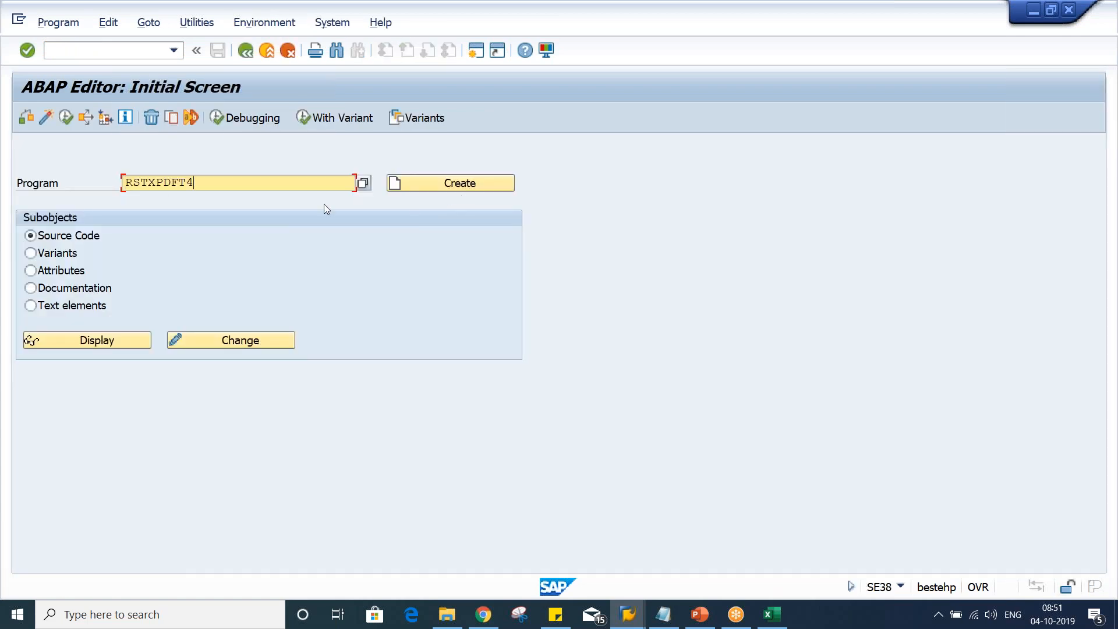
left_click(66, 117)
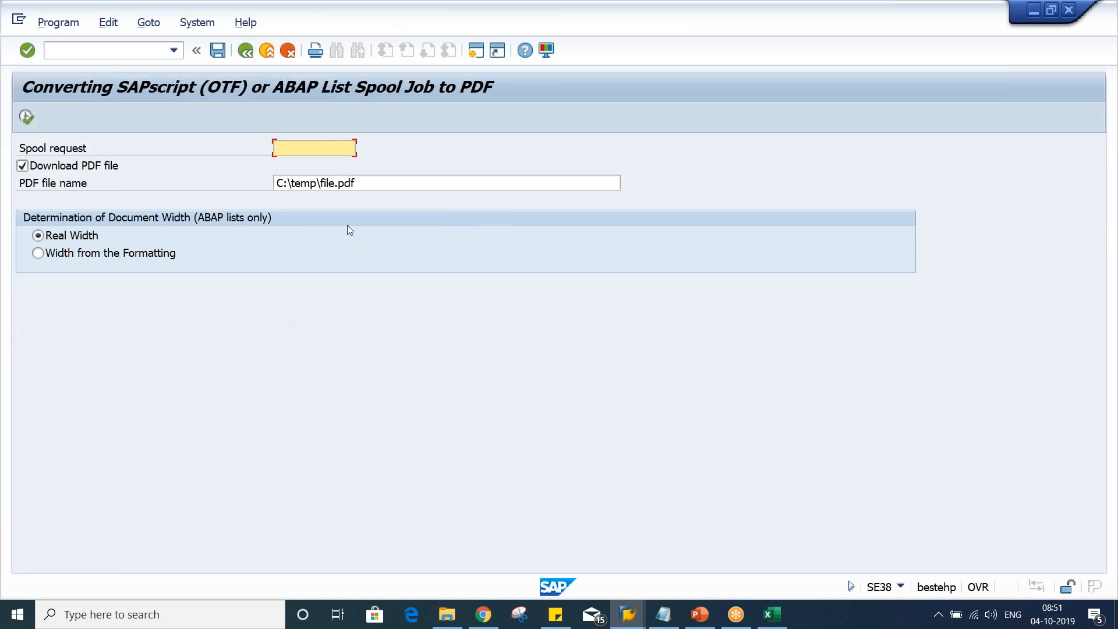
Copy spool request number 409615 from the spool list into the conversion program's spool request field
key("alt+Tab")
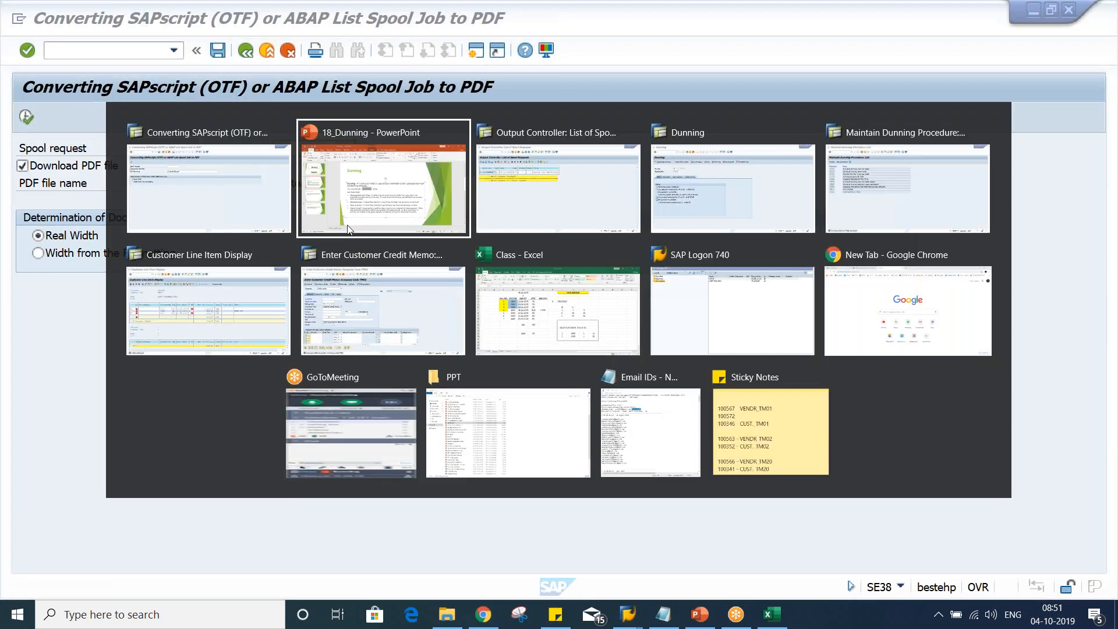
key("Escape")
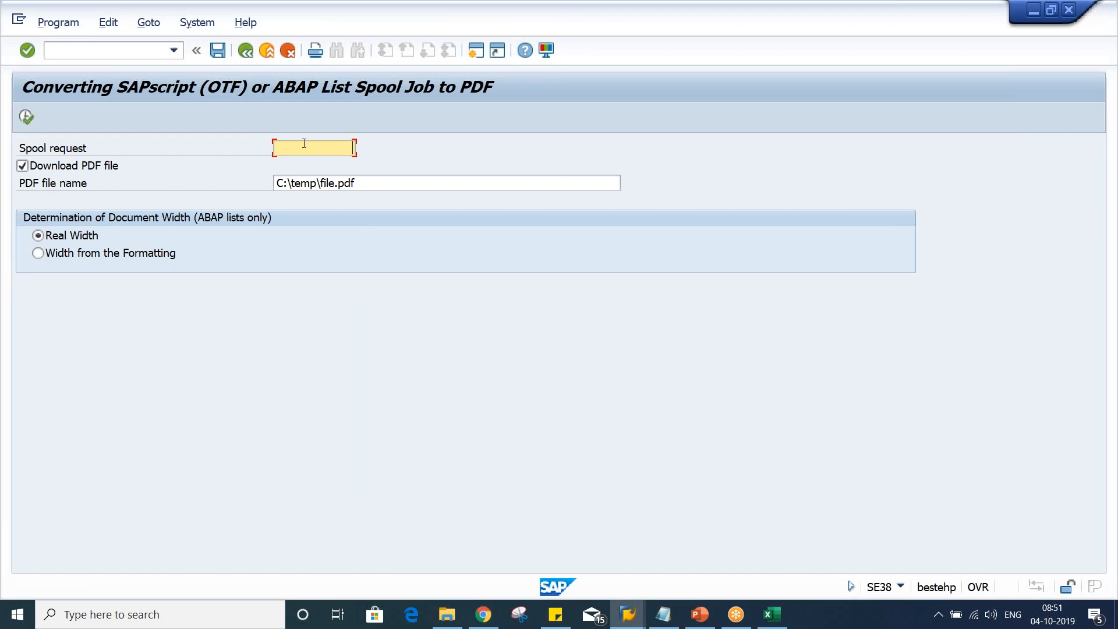
key("alt+Tab")
key("alt+Tab")
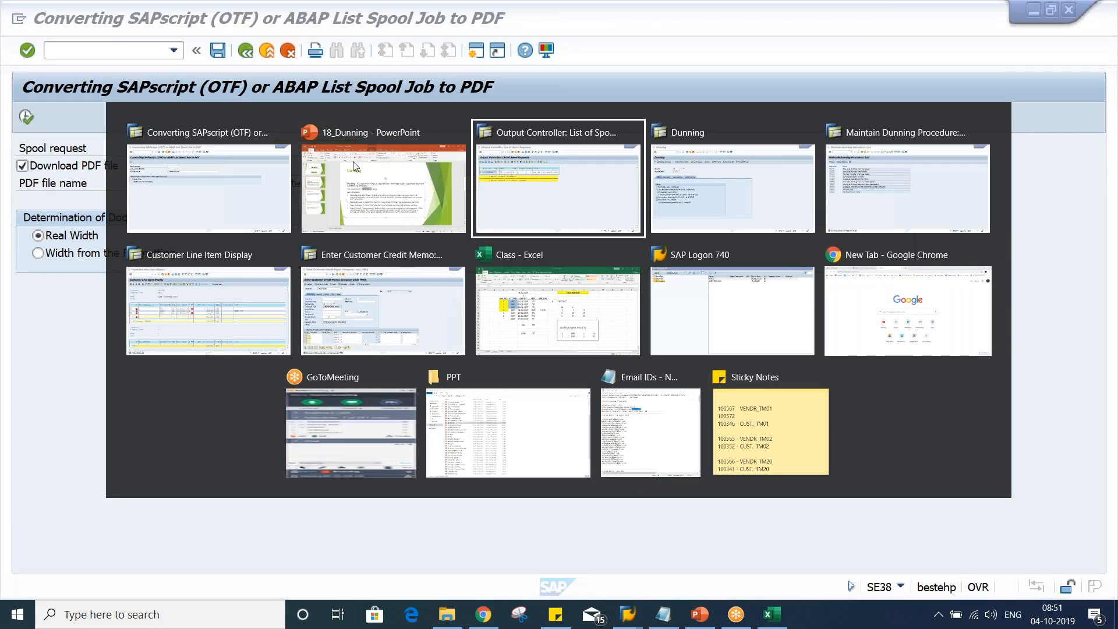
left_click(69, 188)
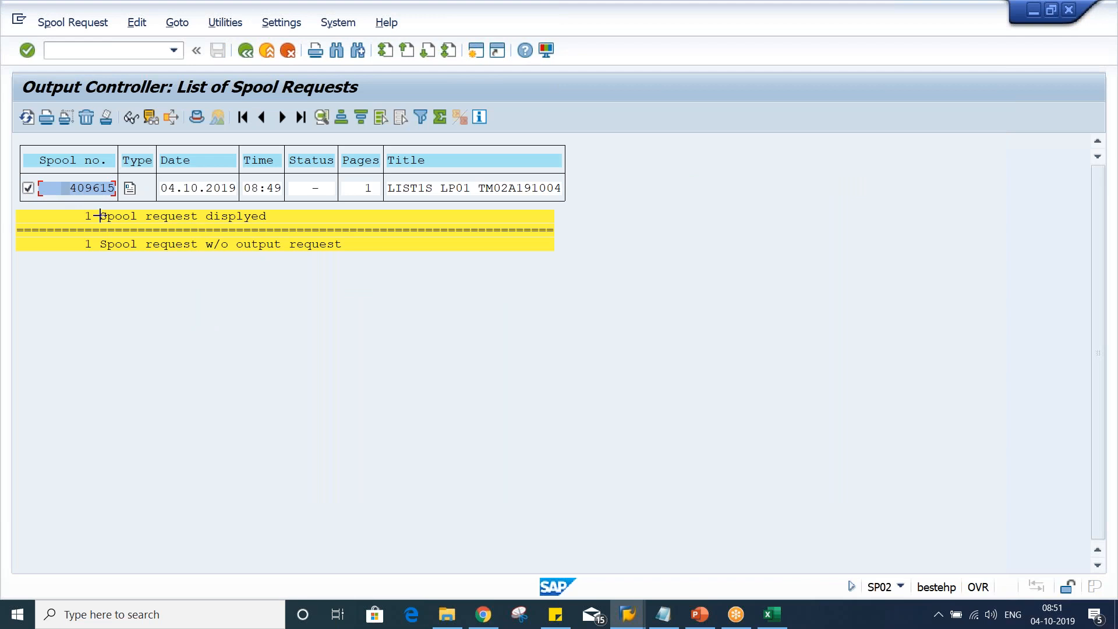
key("ctrl+y")
left_click_drag(68, 188, 124, 206)
key("ctrl+c")
key("alt+Tab")
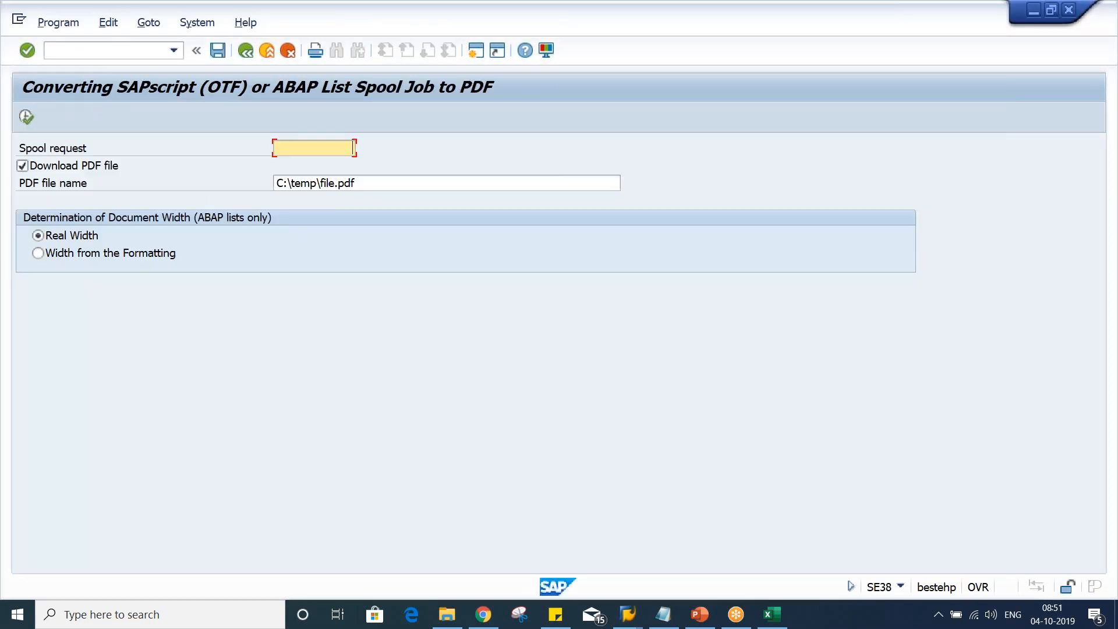
key("ctrl+v")
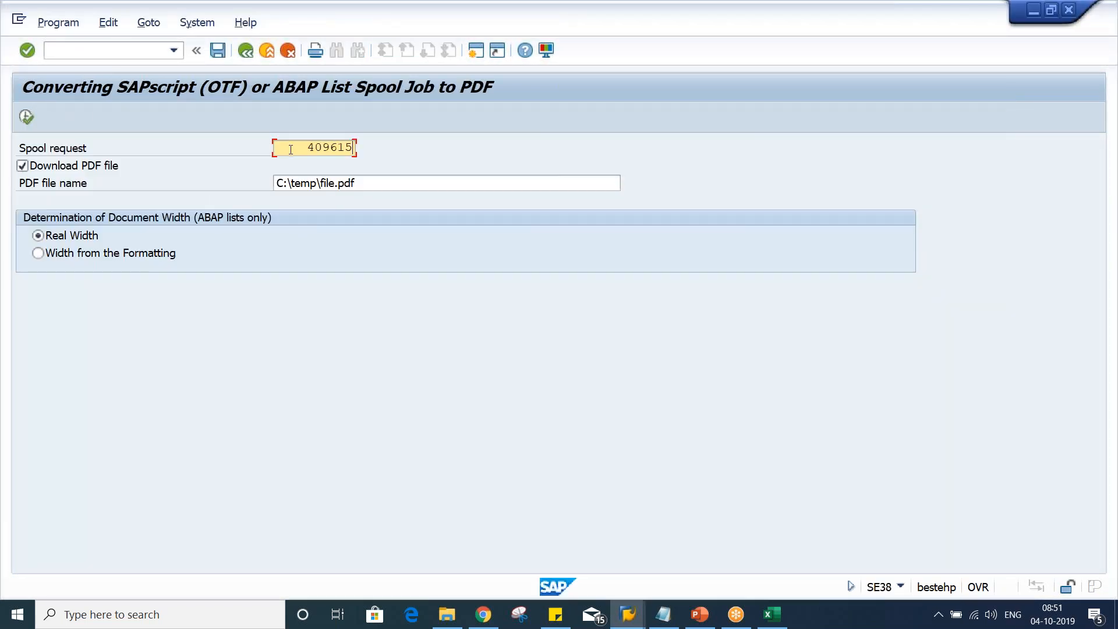
Run the PDF conversion and save the file as DUNNING PDF on the Desktop, allowing the file creation
left_click(30, 117)
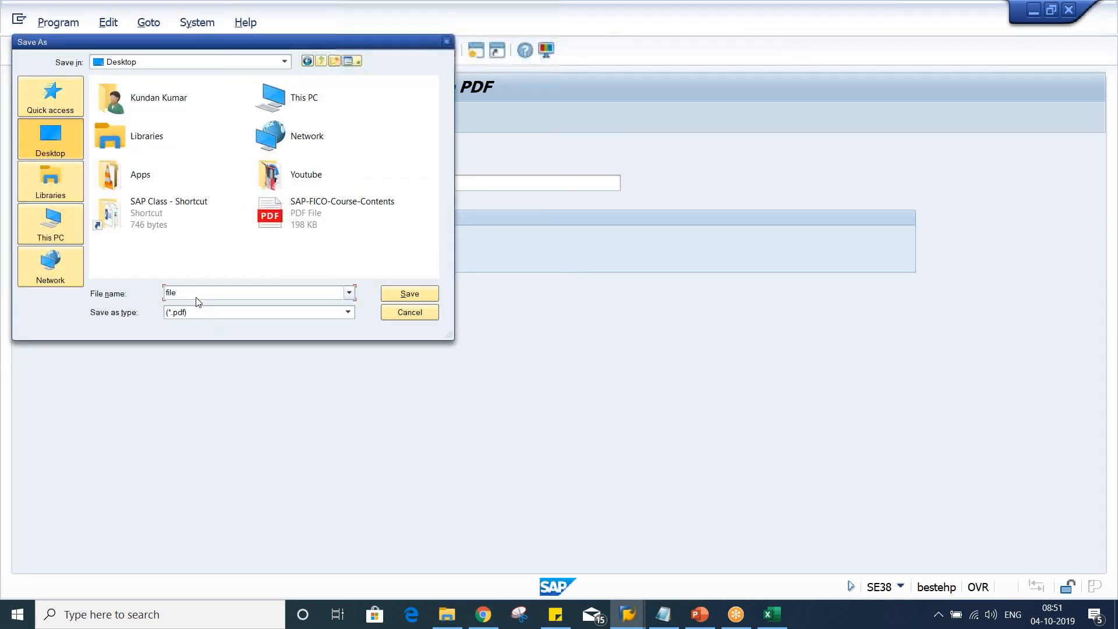
type("DUN")
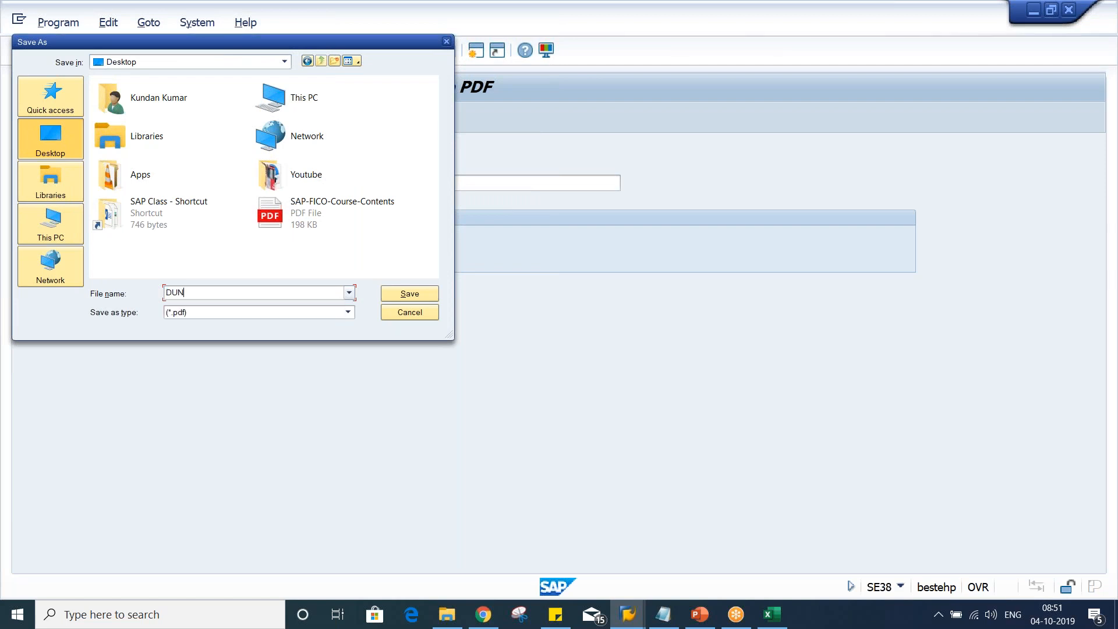
type("NING PDF")
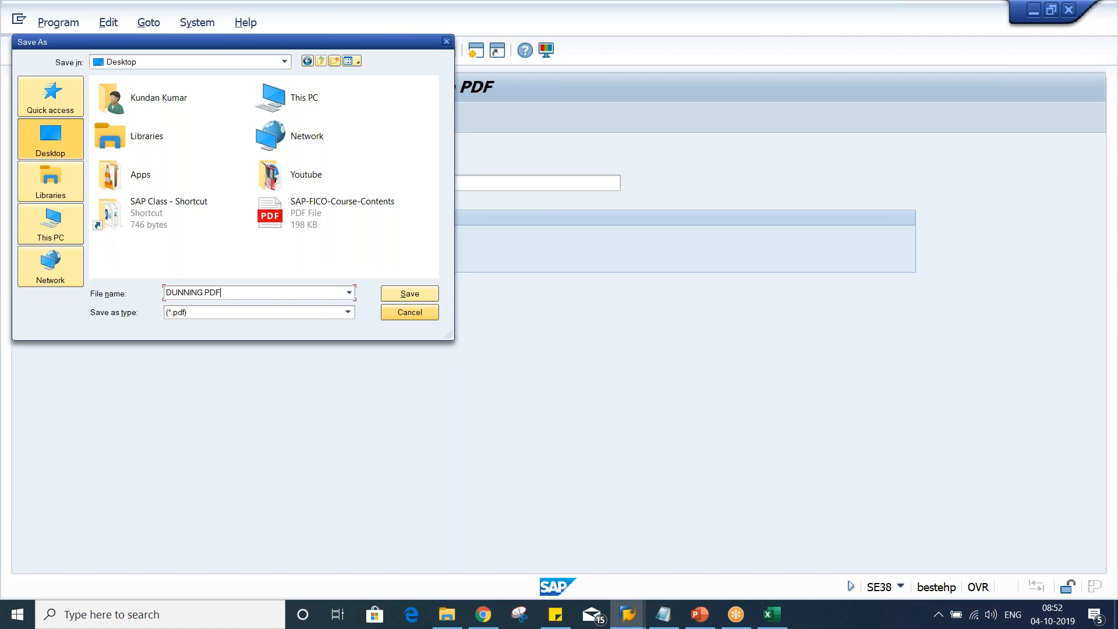
left_click(429, 293)
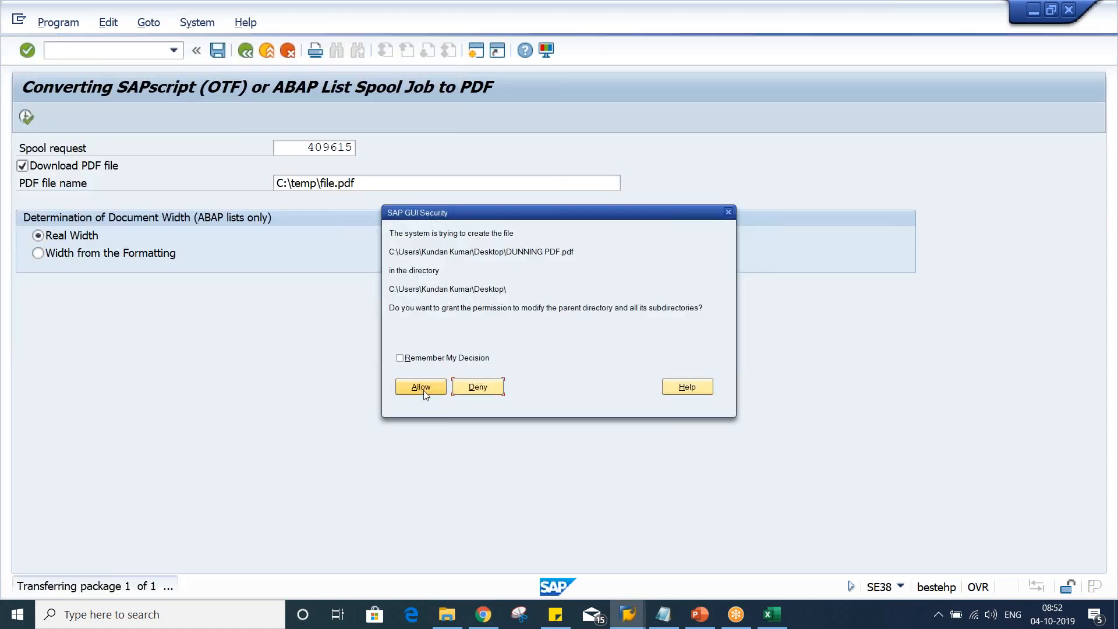
left_click(421, 387)
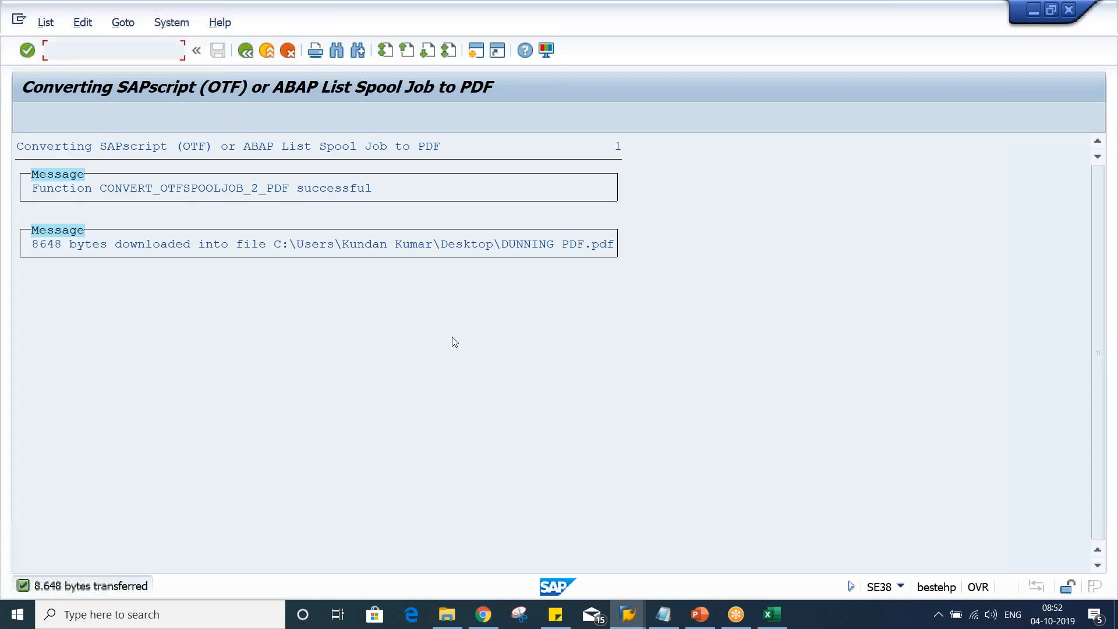
Open the saved DUNNING PDF from the desktop, review the dunning notice, and close it
key("super+d")
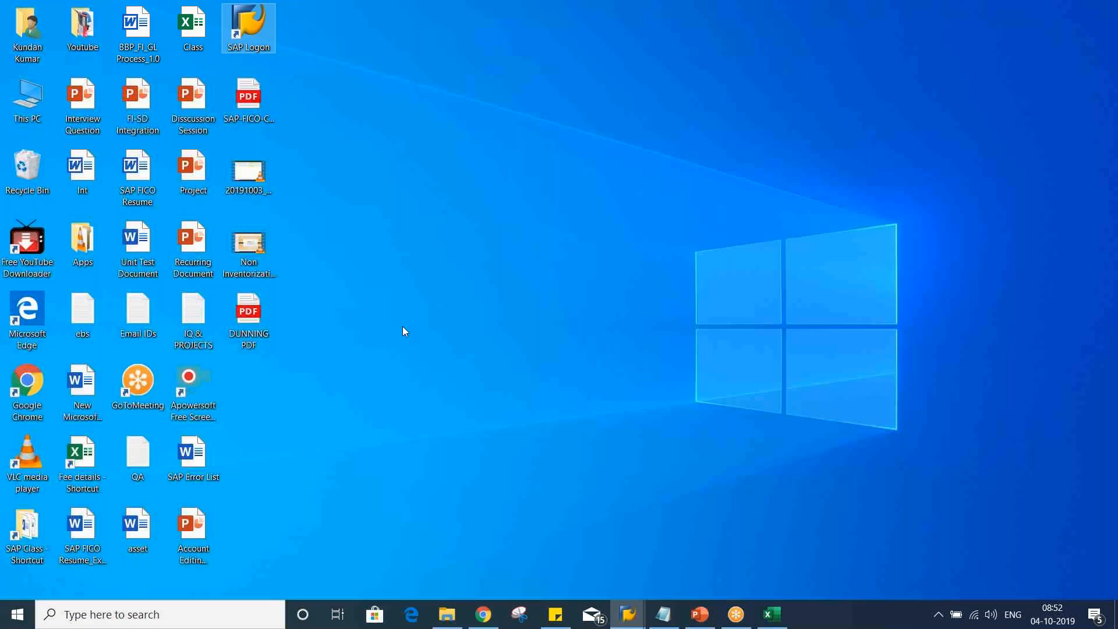
left_click(332, 332)
left_click_drag(250, 321, 471, 107)
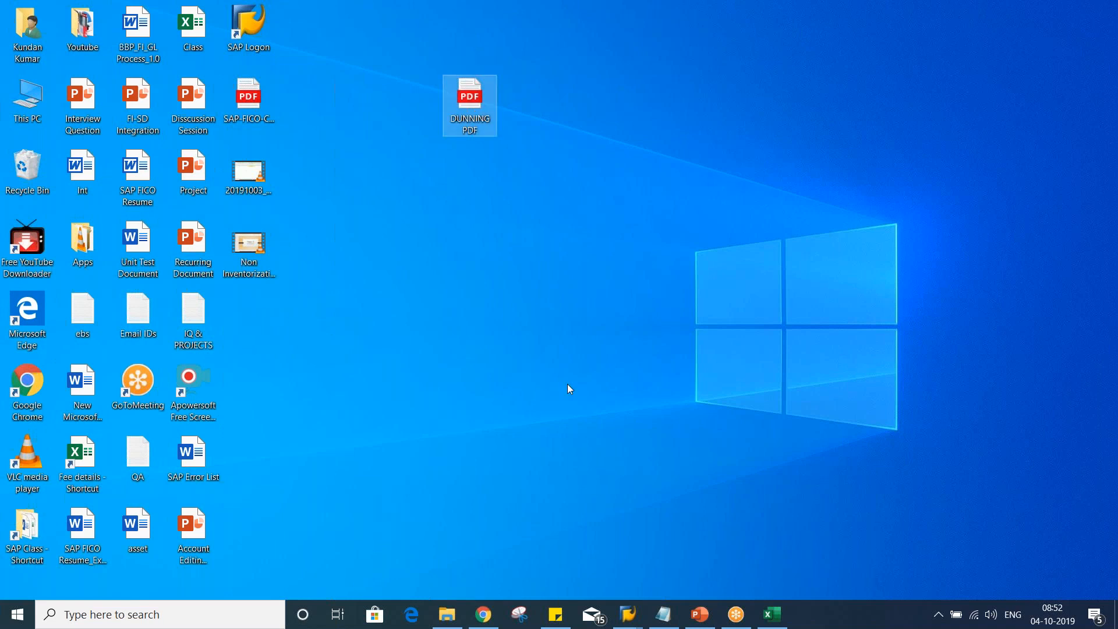
right_click(476, 106)
left_click(500, 117)
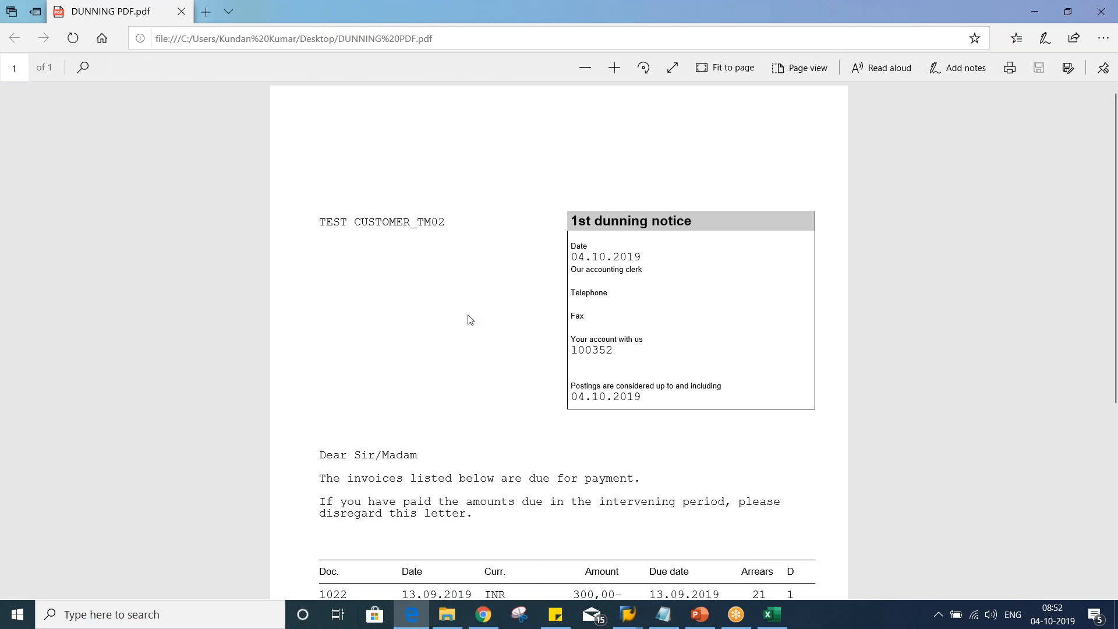
scroll(467, 319, "down", 4)
scroll(467, 319, "down", 2)
scroll(467, 319, "up", 4)
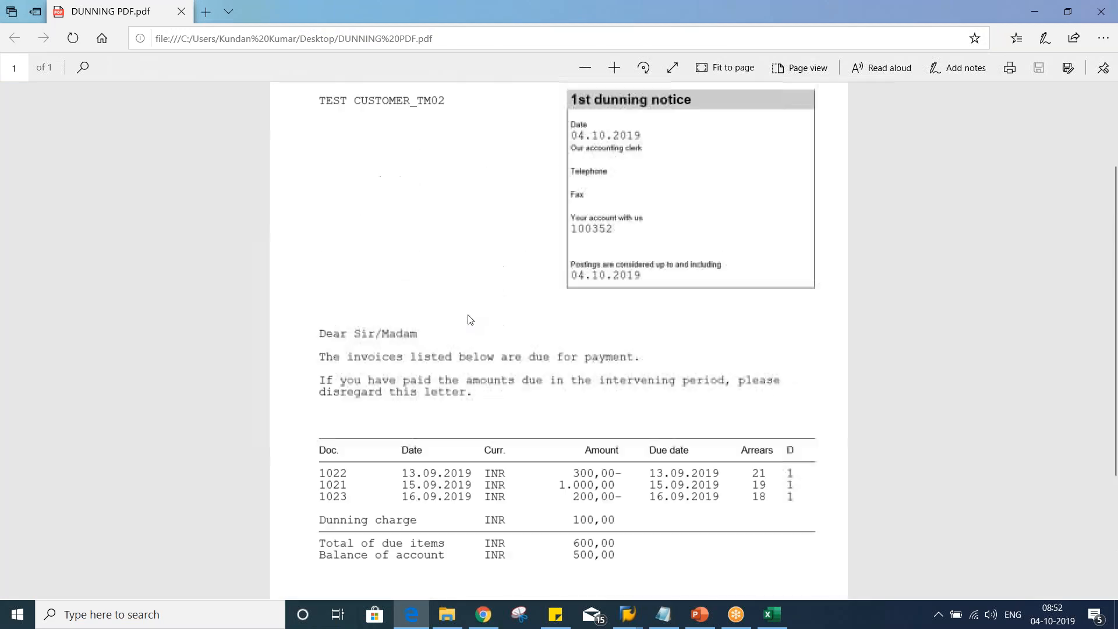
scroll(468, 319, "down", 4)
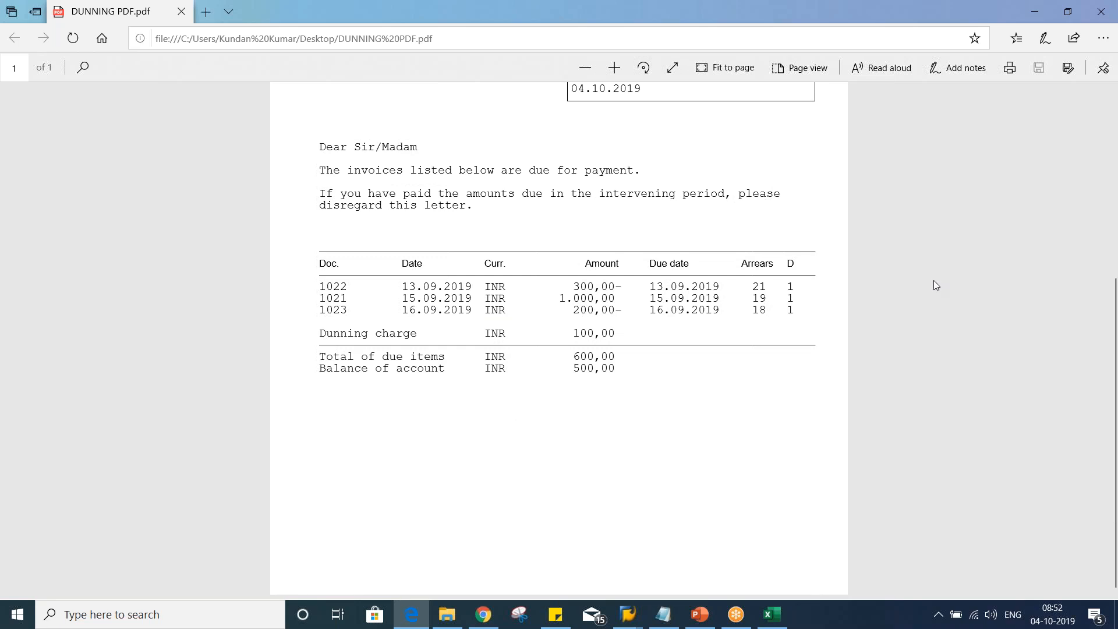
left_click(1111, 7)
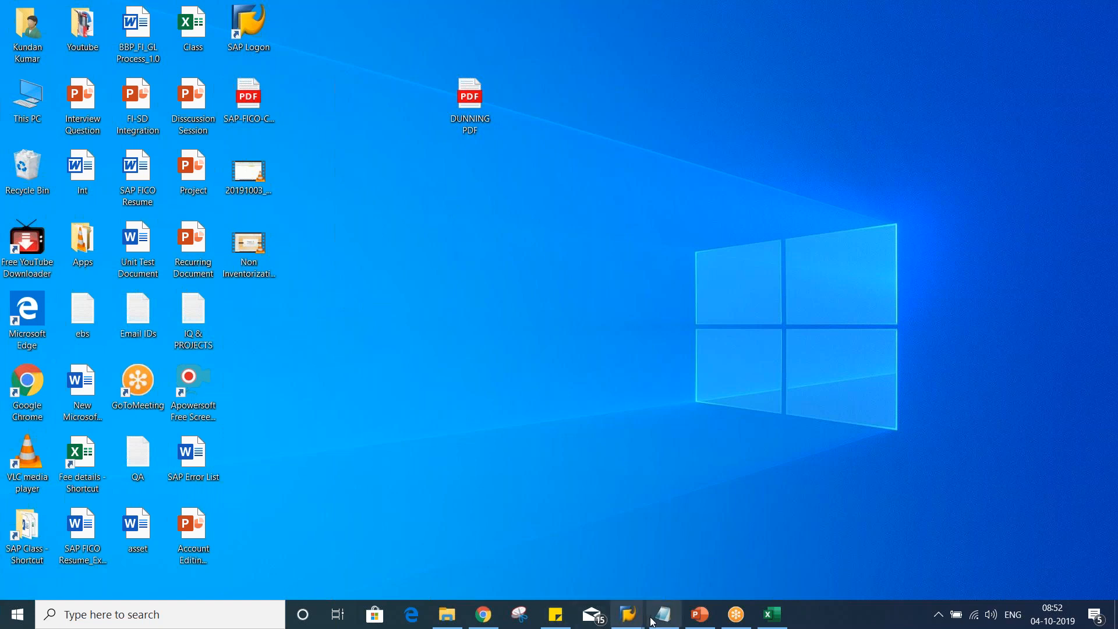
Return to the Dunning transaction and set the run date to 16.10.2019 for identification TM02A
mouse_move(628, 614)
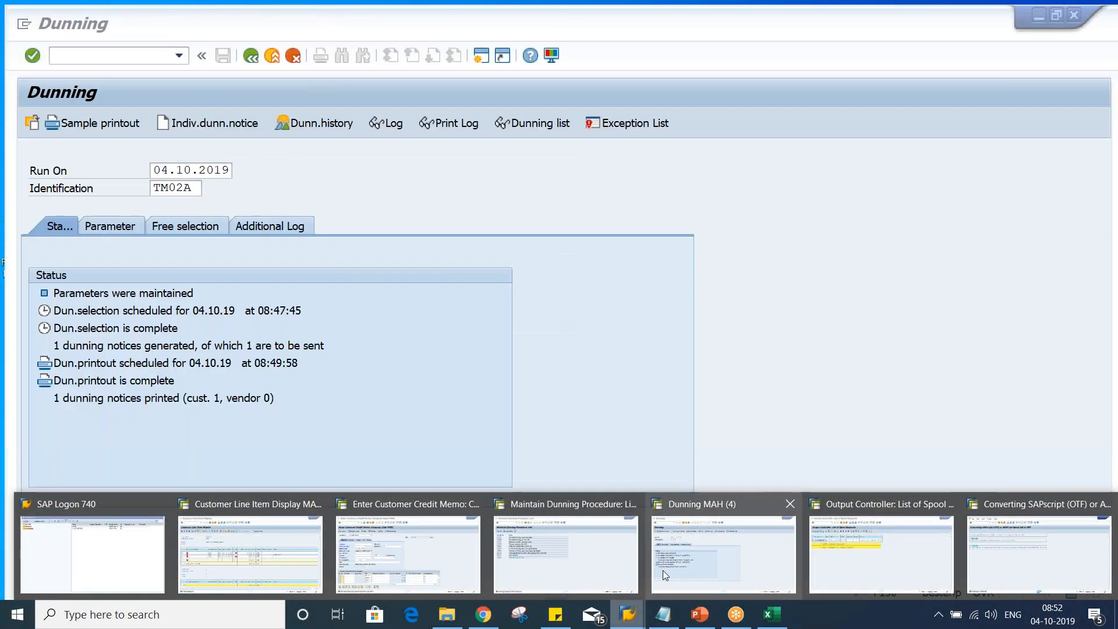
left_click(663, 571)
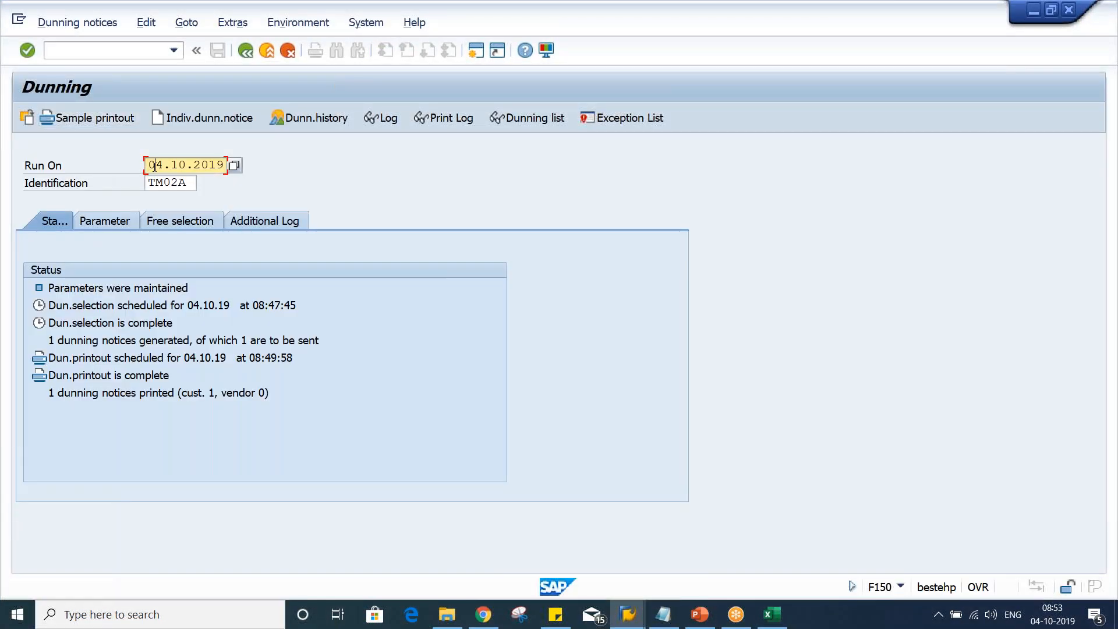
left_click(149, 164)
type("16")
key("Return")
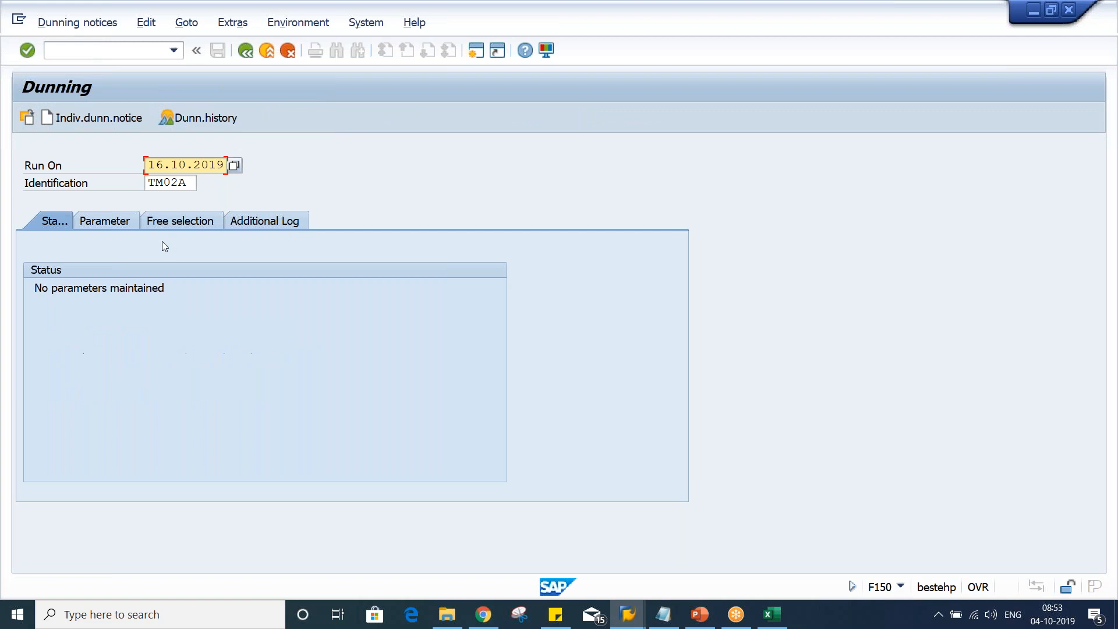
Set both the dunning date and documents posted up to date to 16.10.2019
left_click(110, 226)
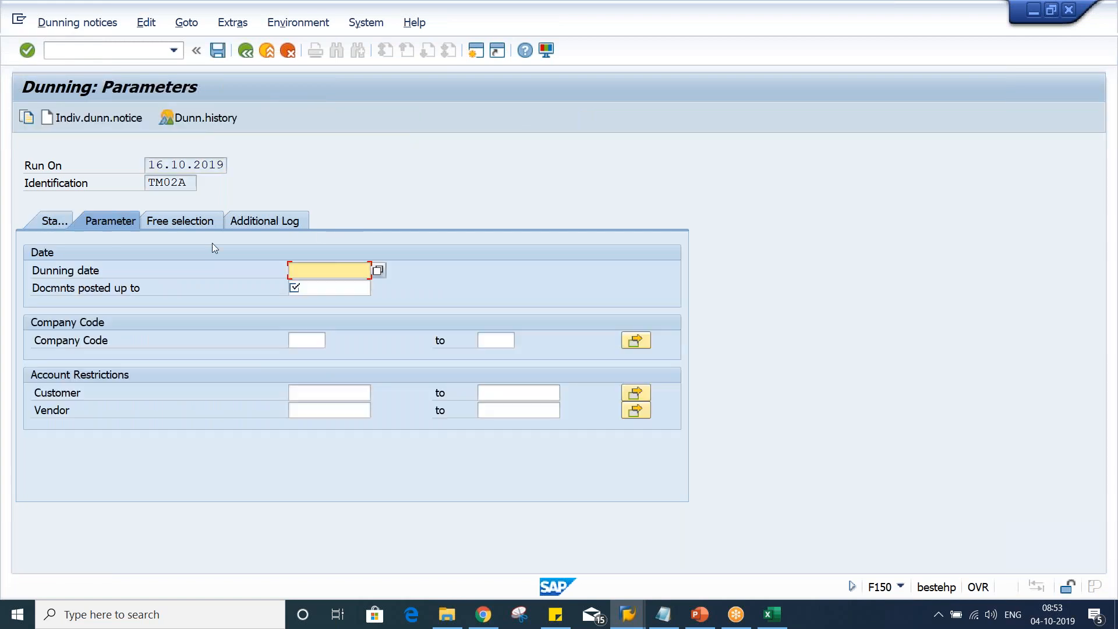
left_click_drag(149, 164, 471, 156)
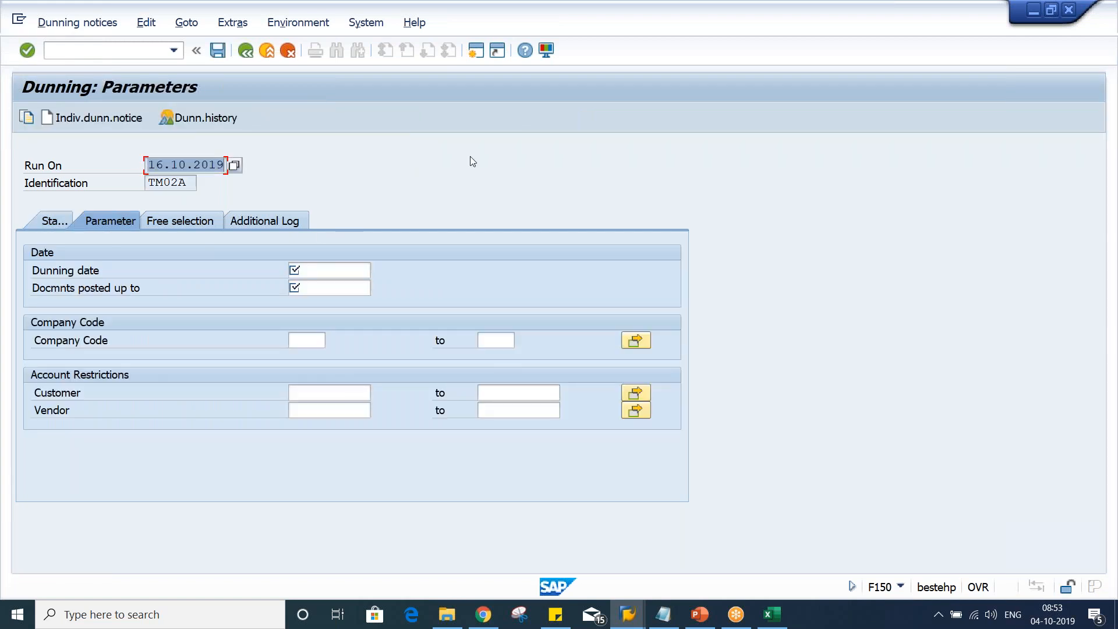
key("ctrl+c")
left_click(334, 270)
key("ctrl+v")
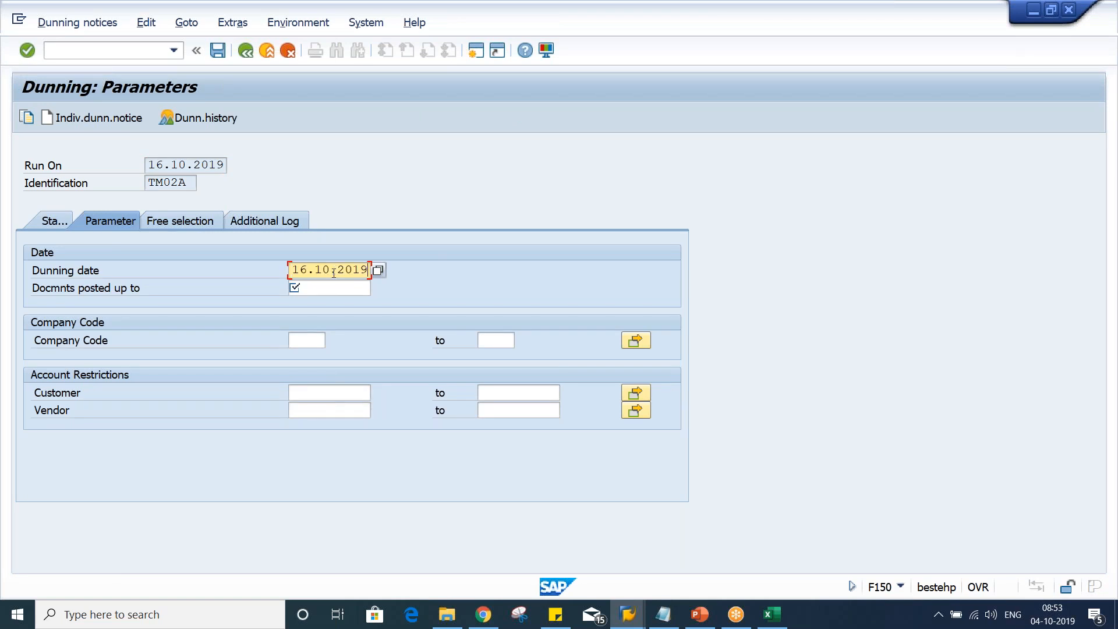
left_click(325, 288)
key("ctrl+v")
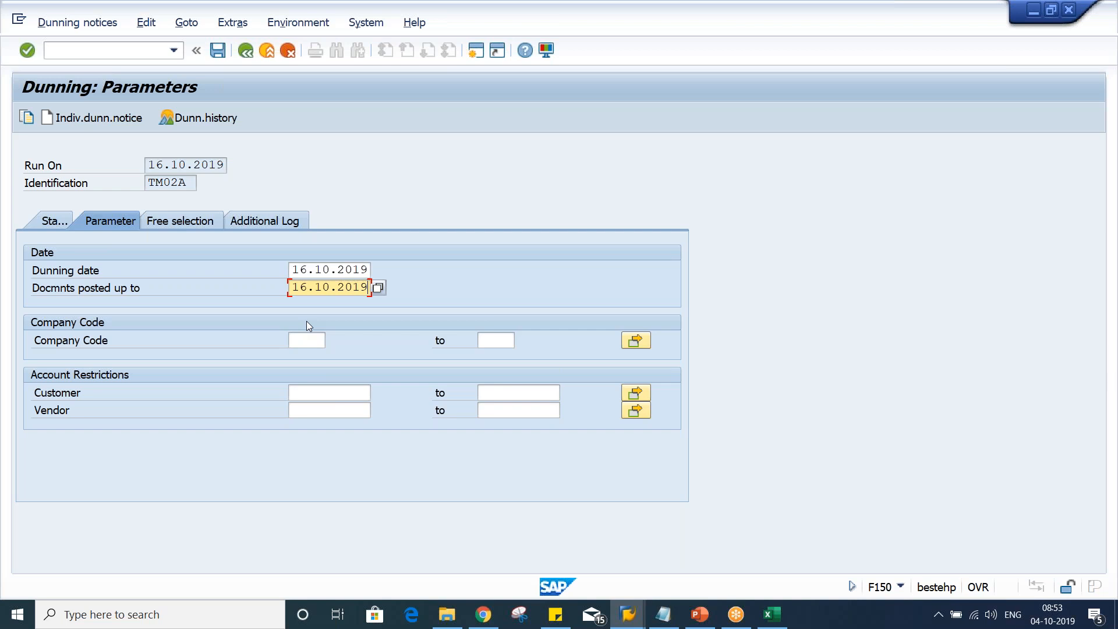
Enter company code TM02 and the customer account restriction from the input history
left_click(310, 343)
key("Down")
key("Return")
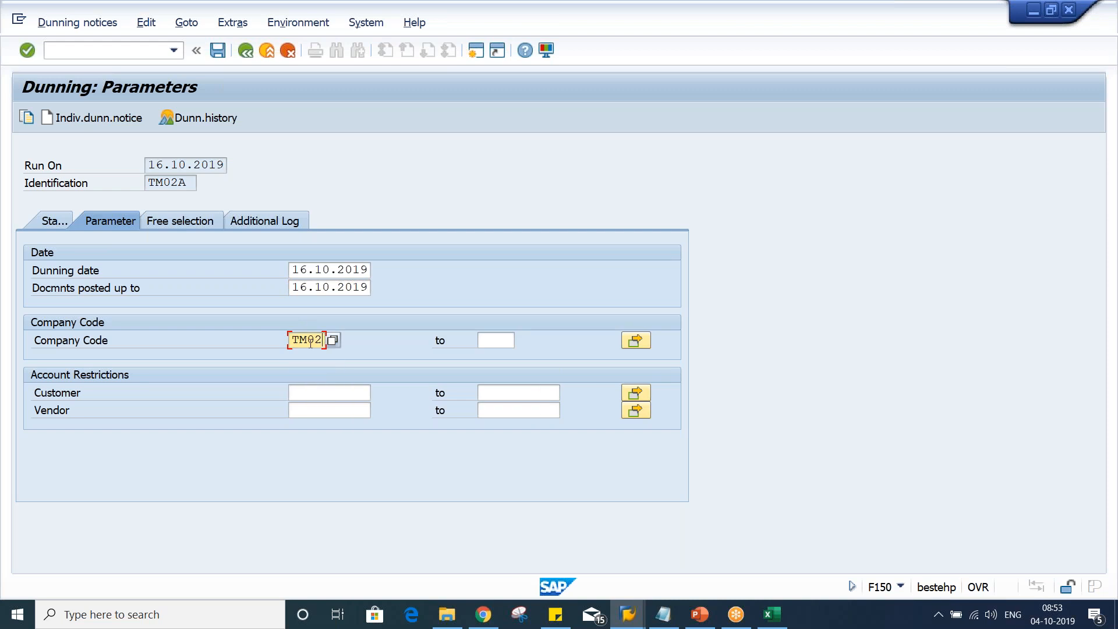
key("Down")
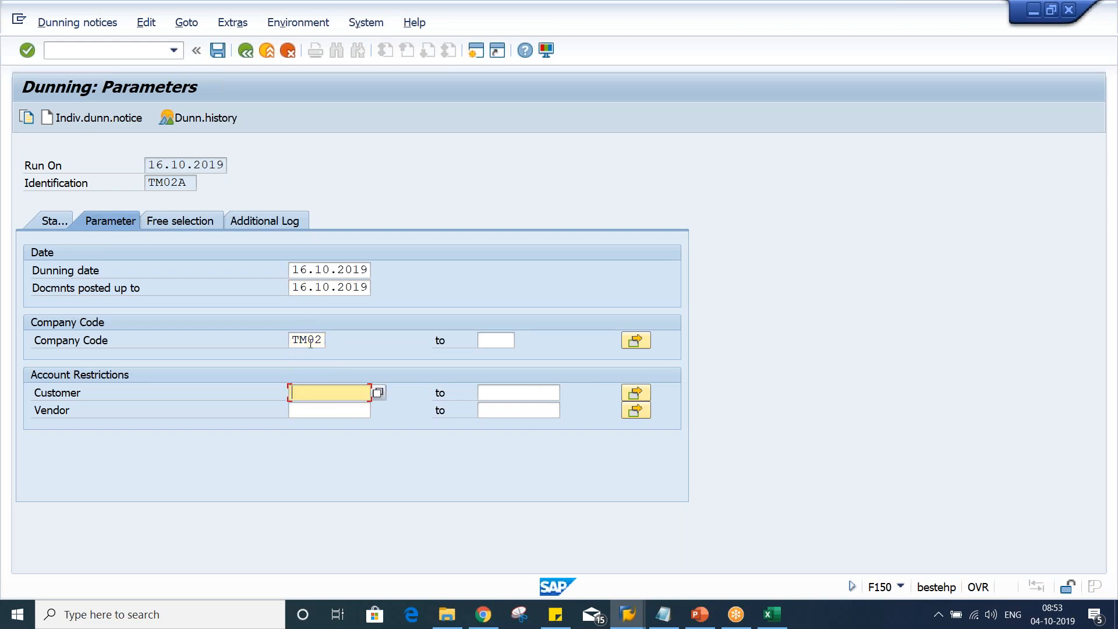
key("space")
key("Down")
key("Return")
Enter customer 100352 in the additional log and save the dunning parameters
left_click(281, 216)
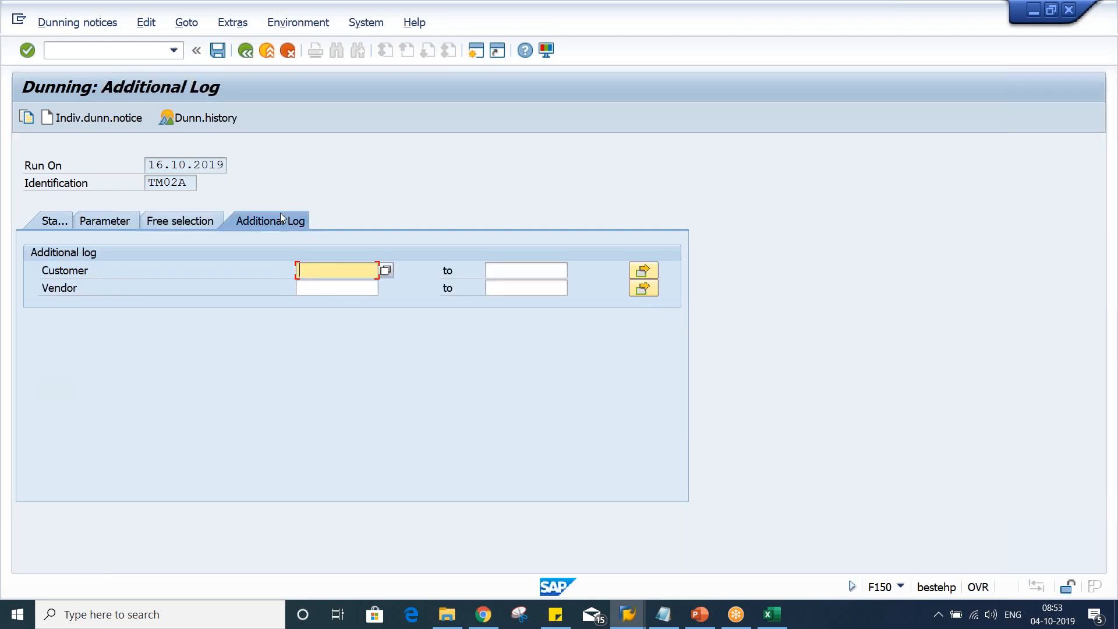
left_click(345, 276)
left_click(354, 282)
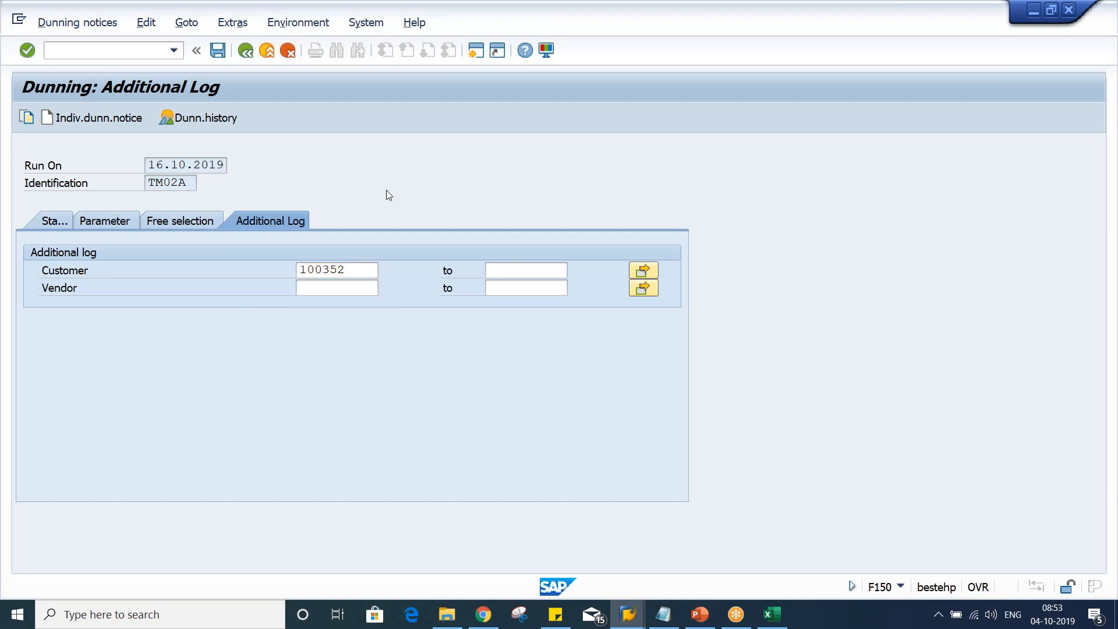
key("ctrl+s")
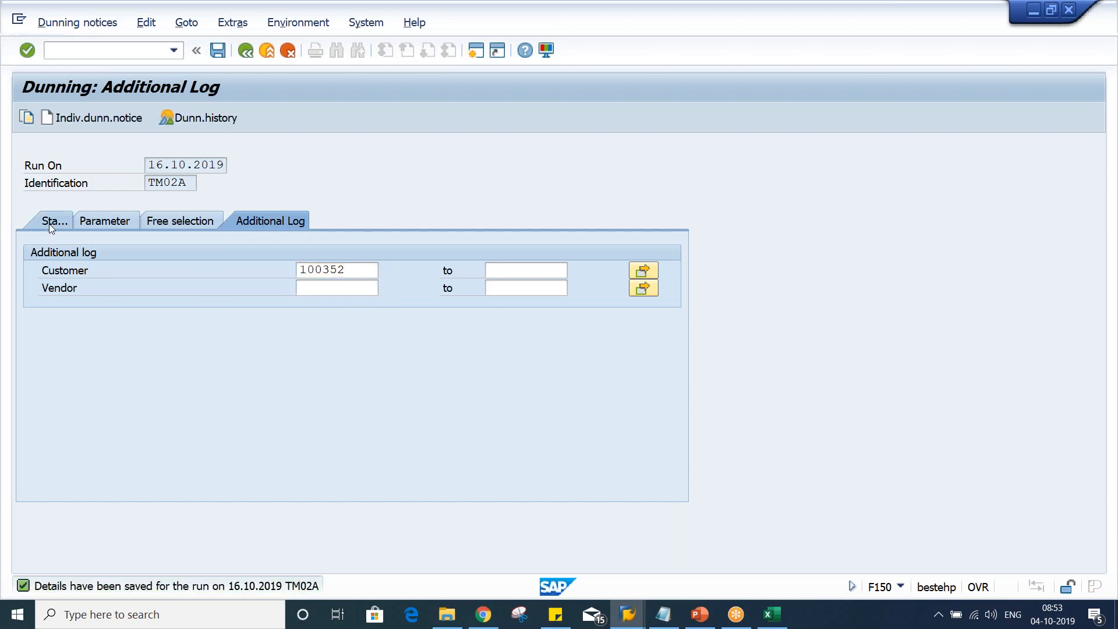
Schedule the dunning selection run to start immediately
left_click(51, 224)
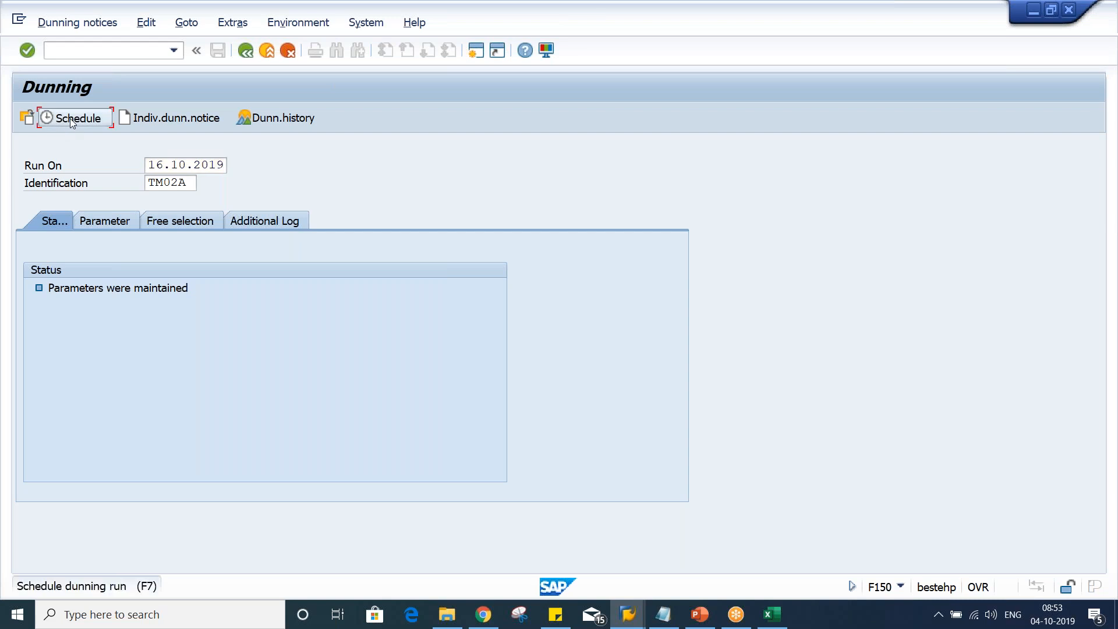
left_click(70, 118)
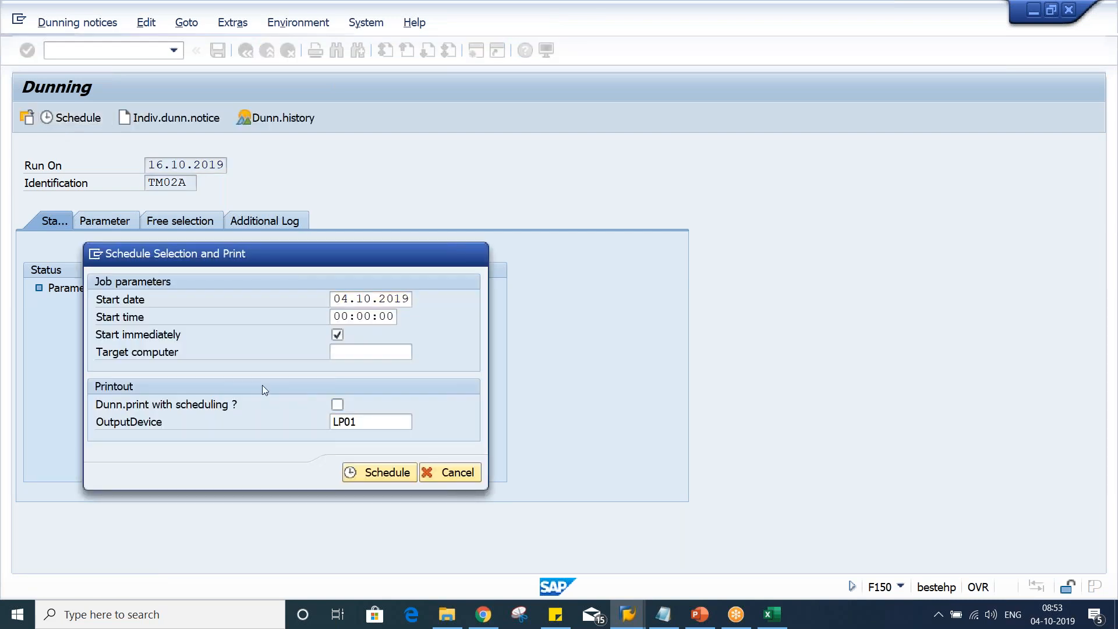
key("Return")
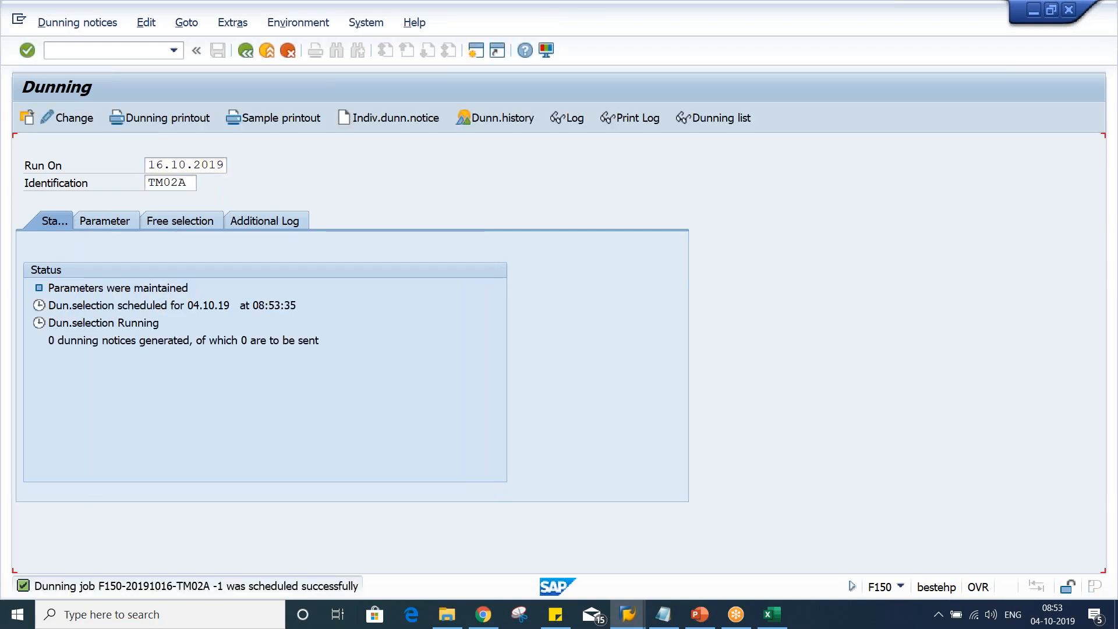
key("Return")
Display the sample printout of the new dunning notice and scroll through it
left_click(273, 122)
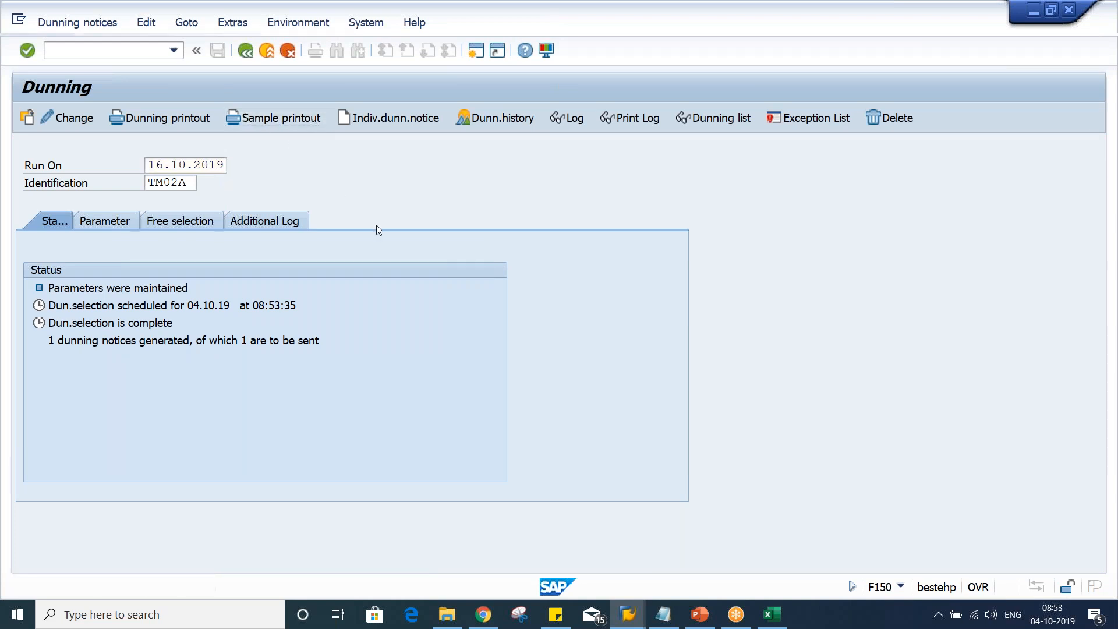
left_click(391, 583)
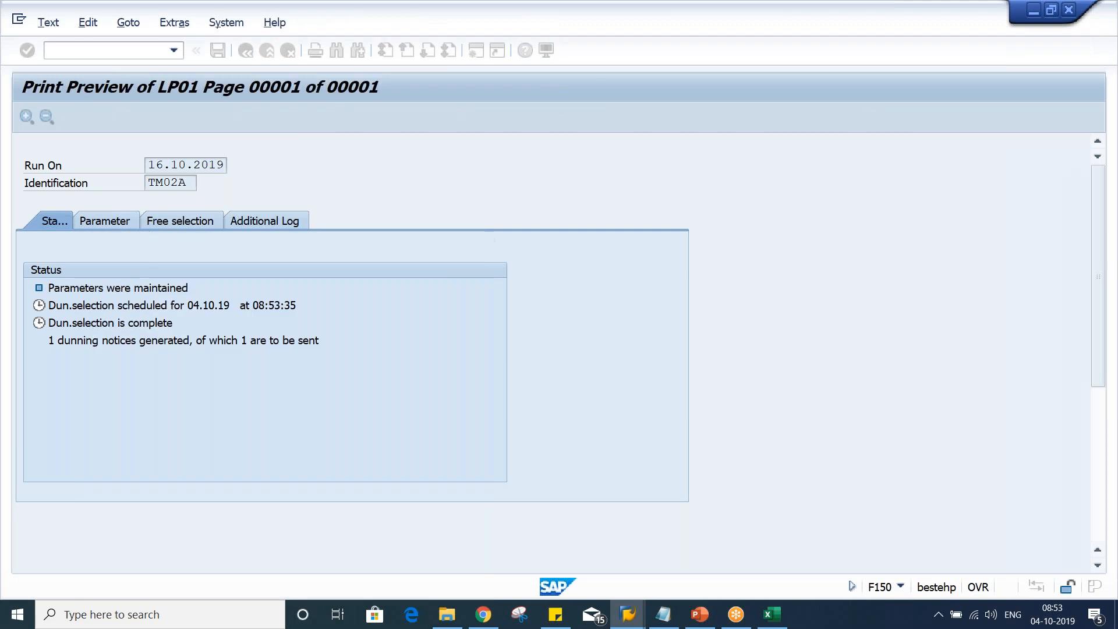
scroll(381, 314, "down", 3)
scroll(381, 317, "down", 3)
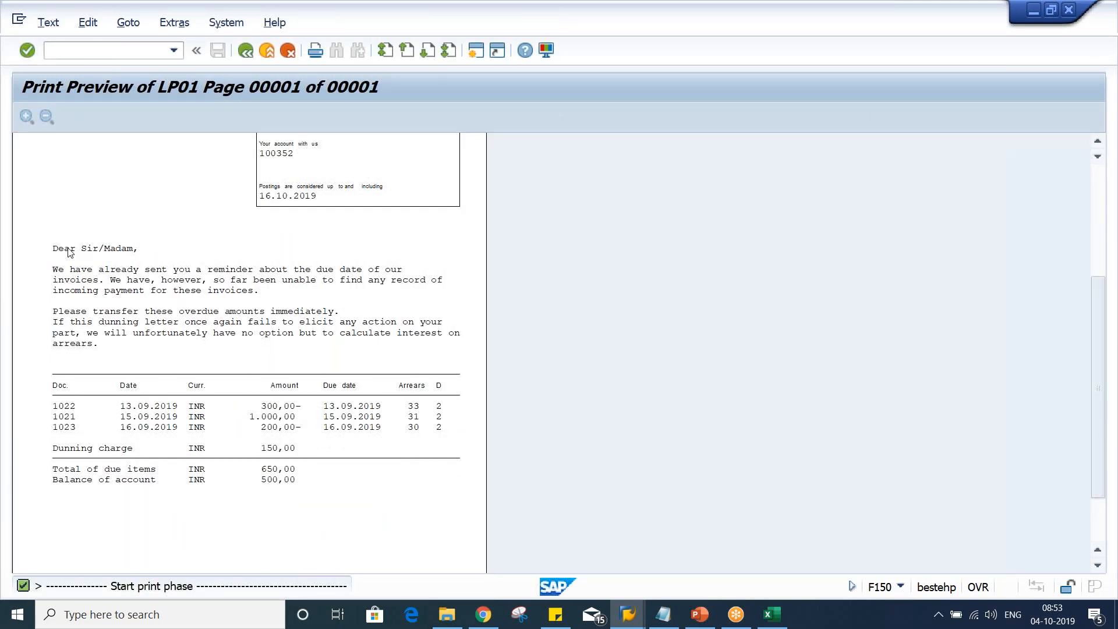
Scroll through the printout's overdue item list, dunning charge and totals
scroll(55, 249, "up", 5)
scroll(55, 249, "down", 2)
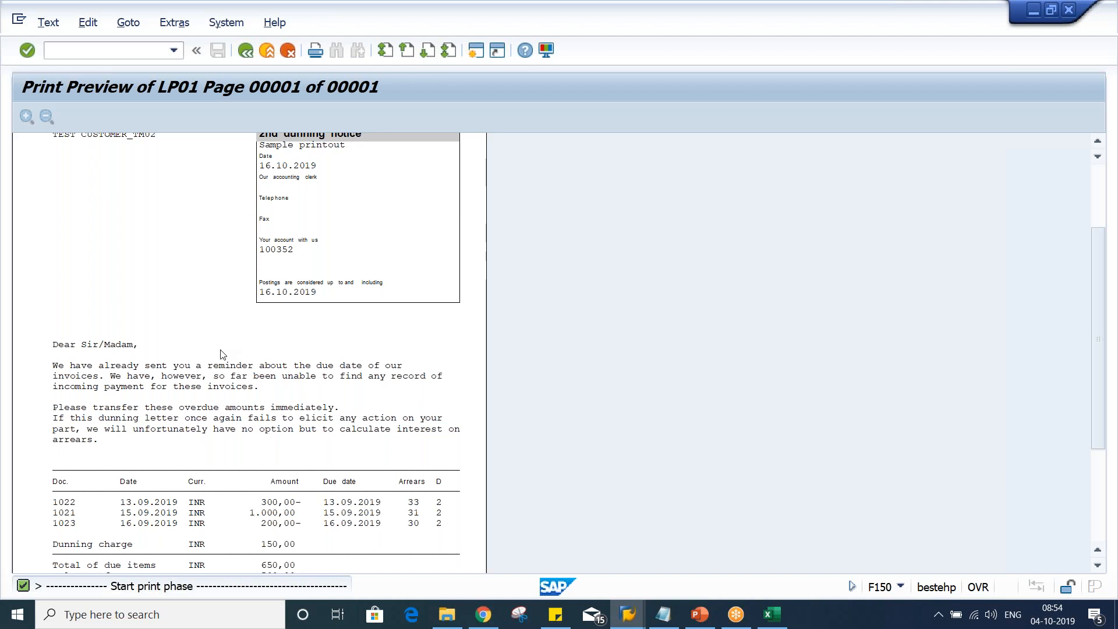
scroll(62, 387, "down", 3)
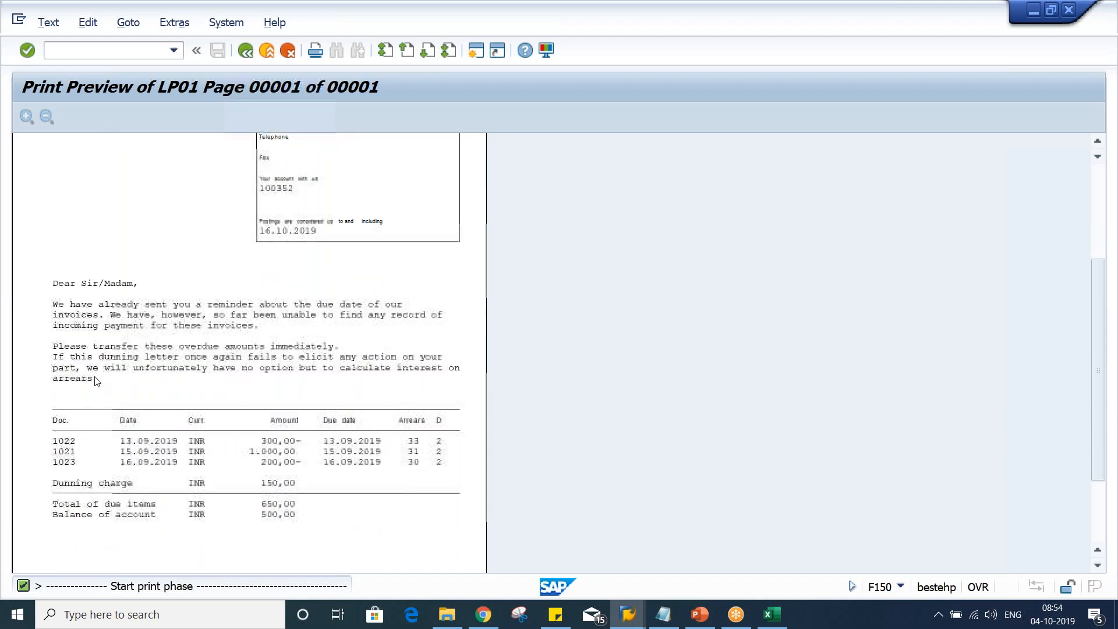
scroll(97, 381, "down", 2)
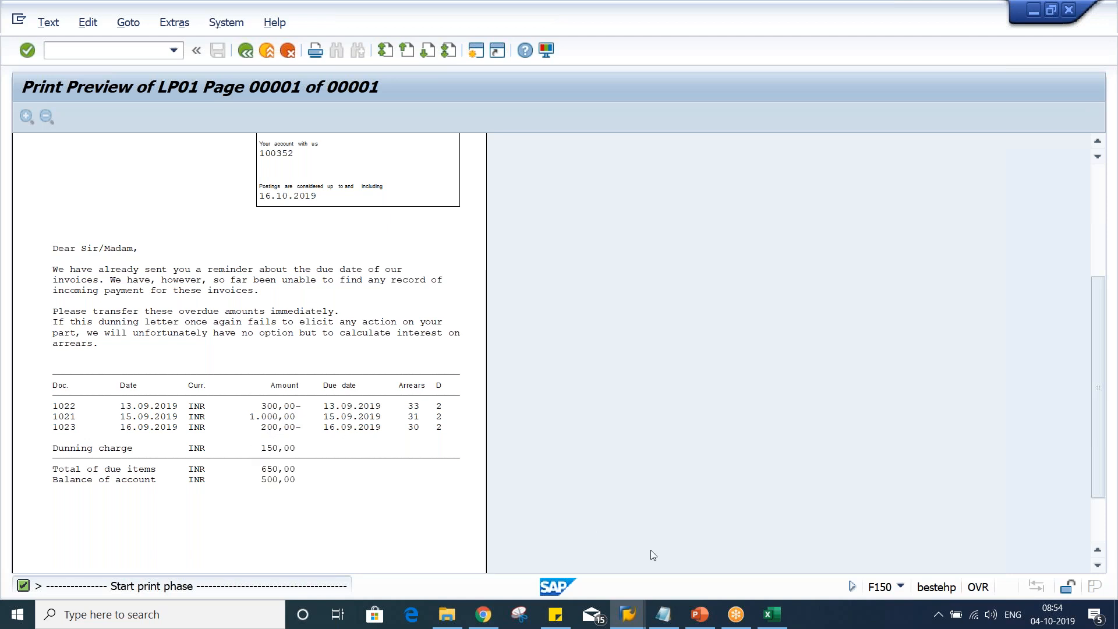
Return to the dunning procedure list, open TM02's dunning charges for currency INR, and highlight the level 2 charge
left_click(639, 625)
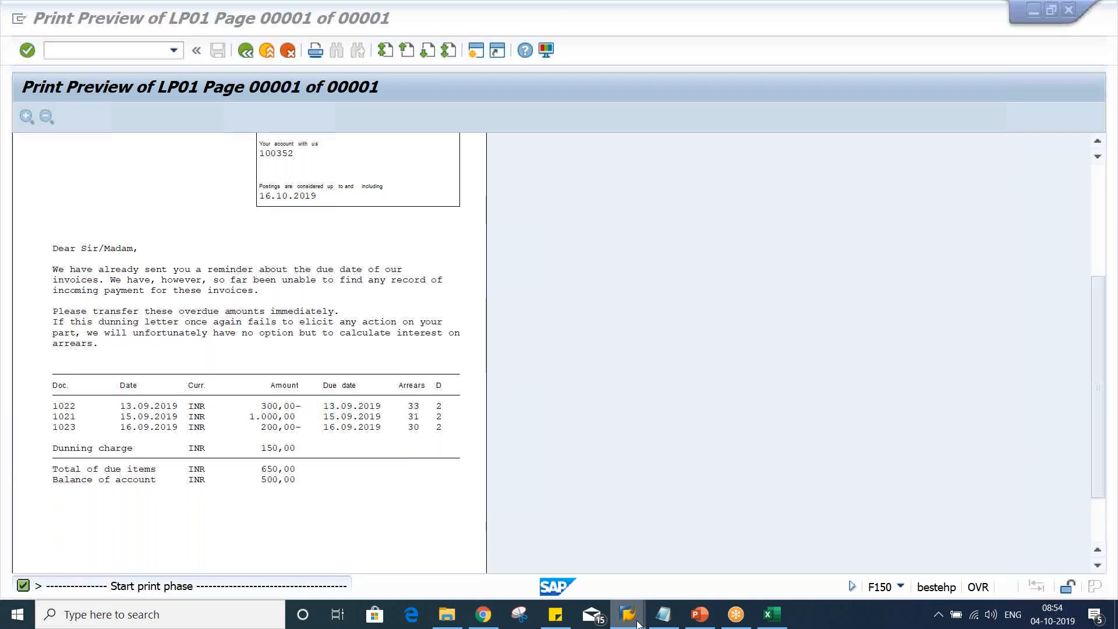
left_click(576, 553)
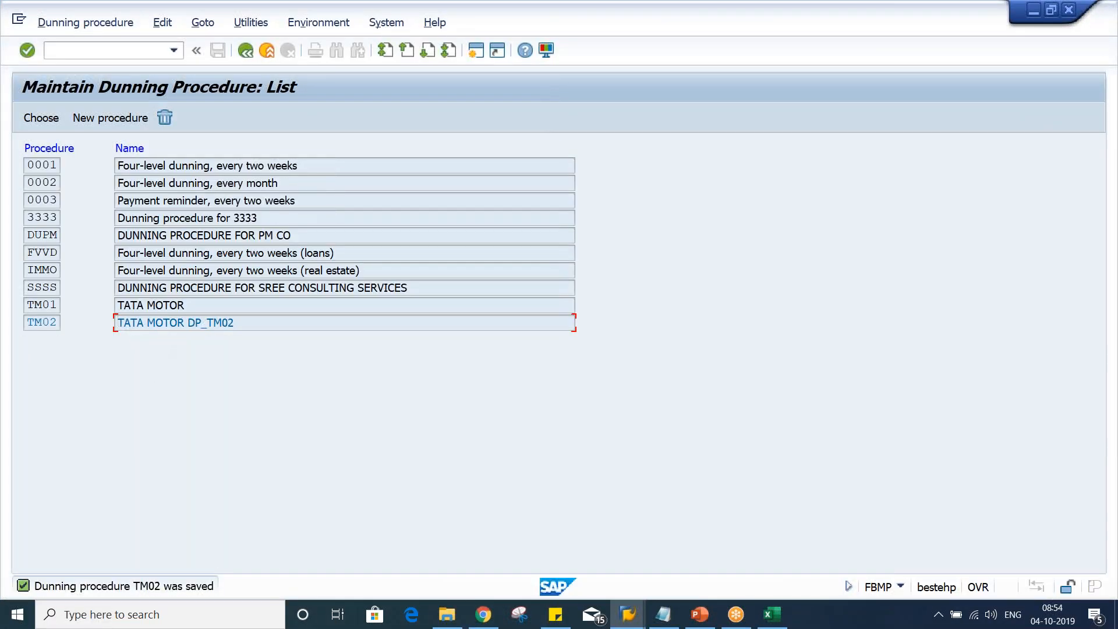
double_click(173, 323)
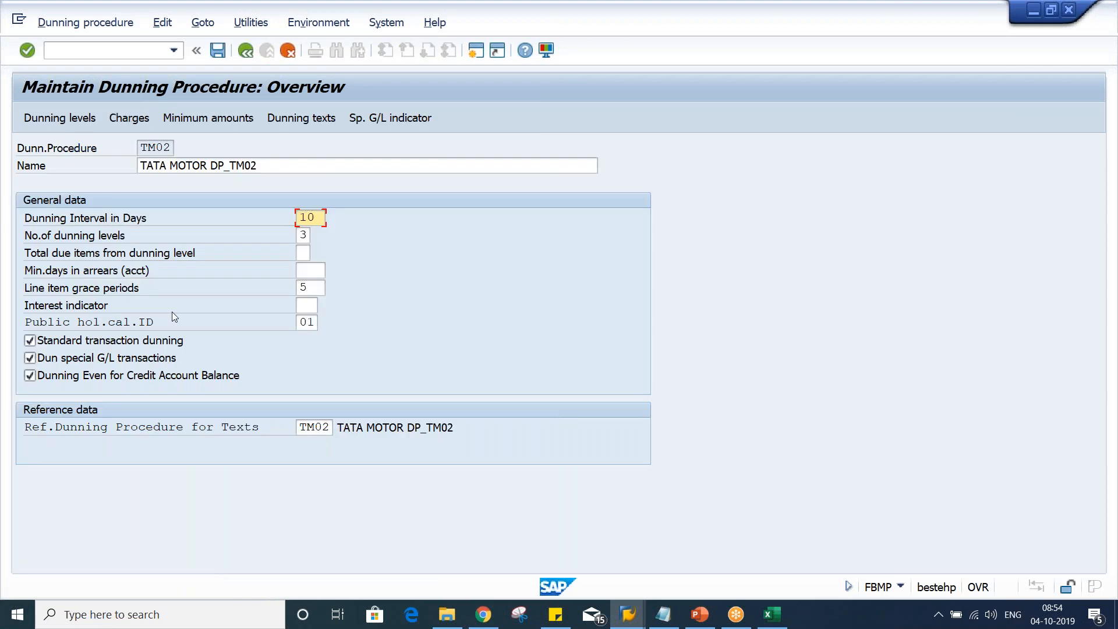
left_click(129, 118)
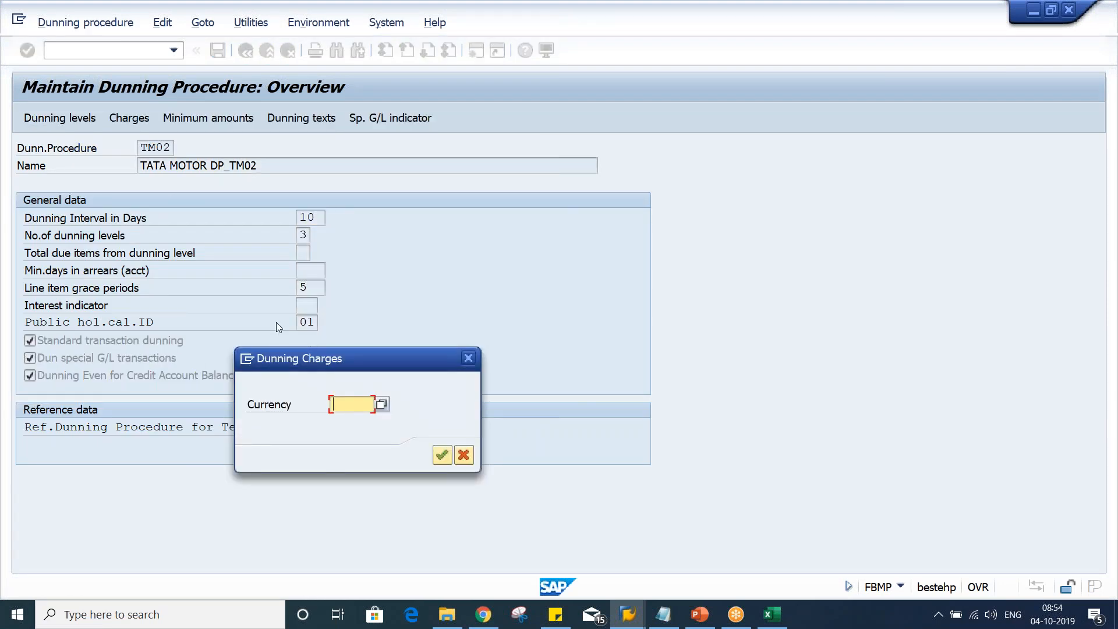
type("INR")
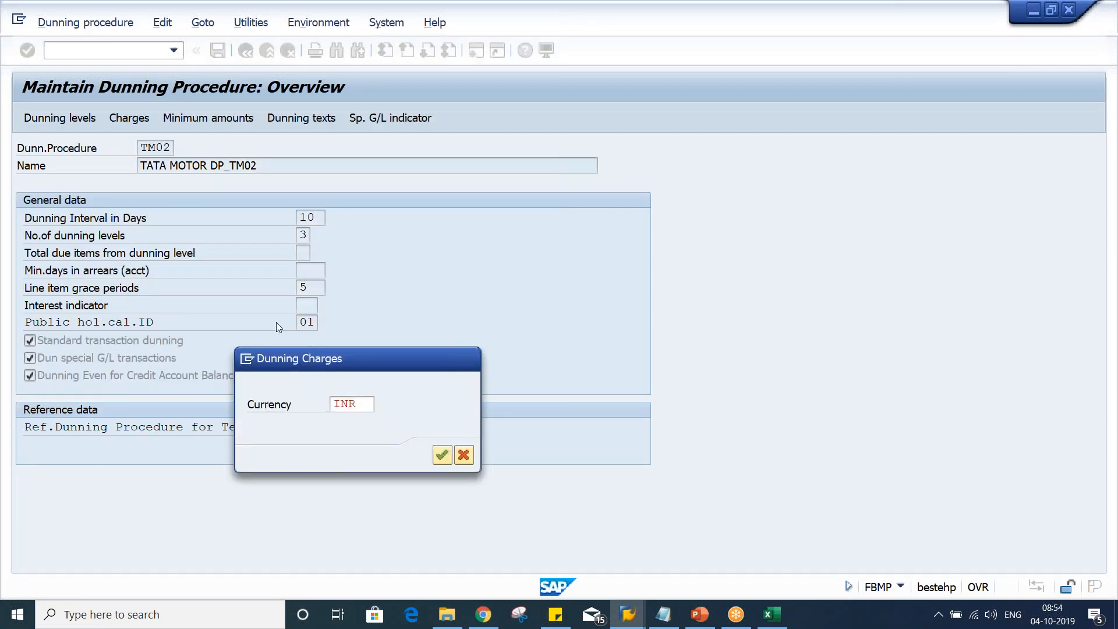
key("Return")
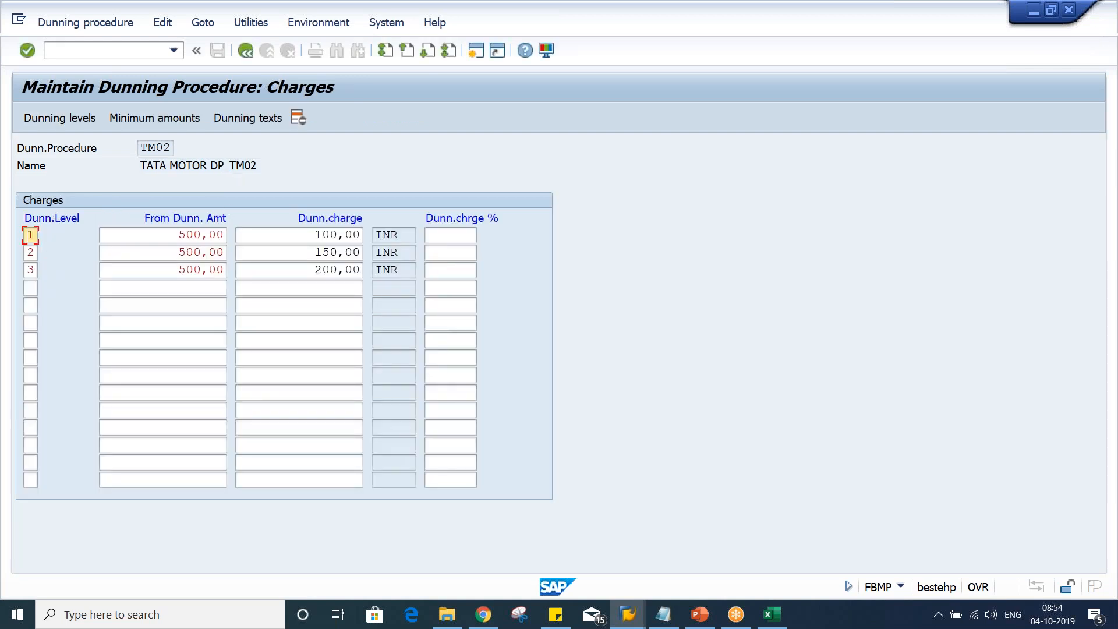
left_click_drag(313, 251, 377, 252)
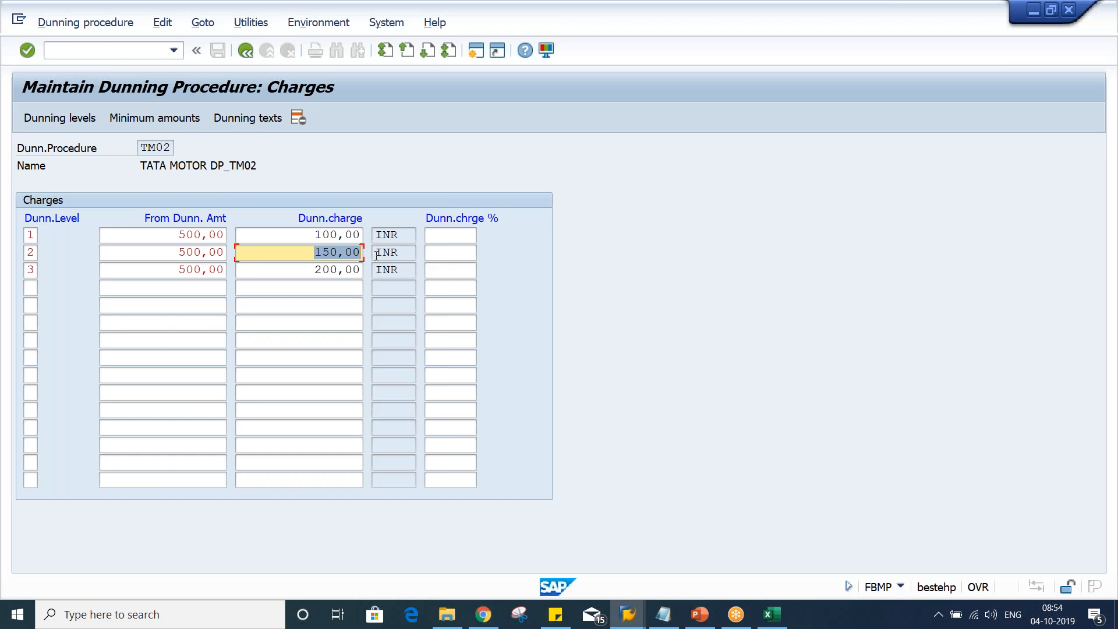
key("ctrl+2")
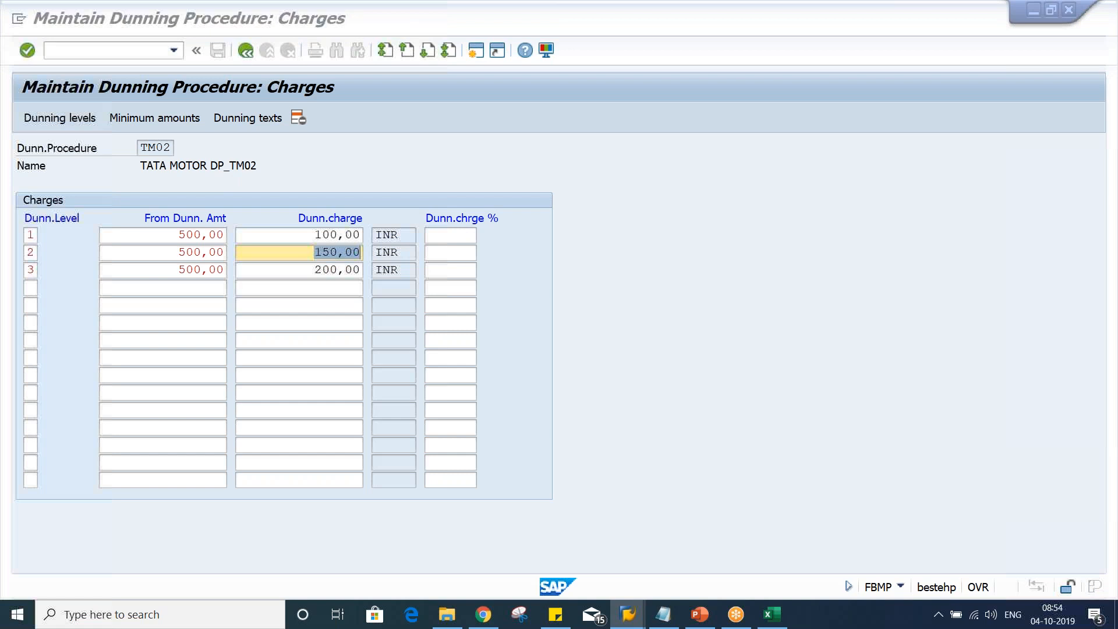
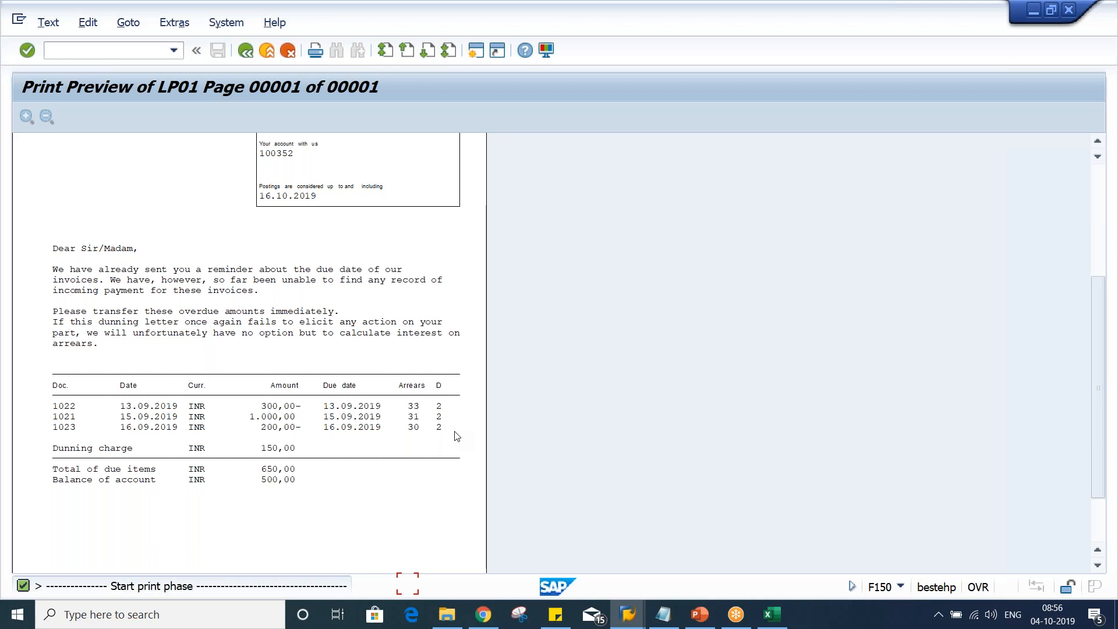
Leave the print preview and review the dunning run status for run date 16.10.2019, identification TM02A
left_click(245, 51)
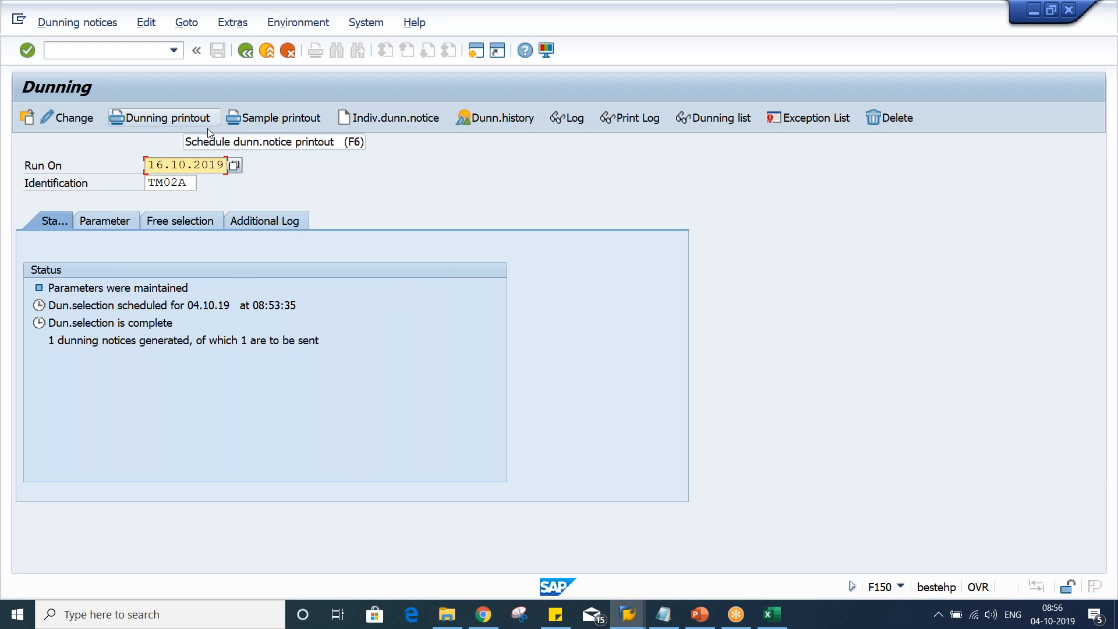
left_click(335, 298)
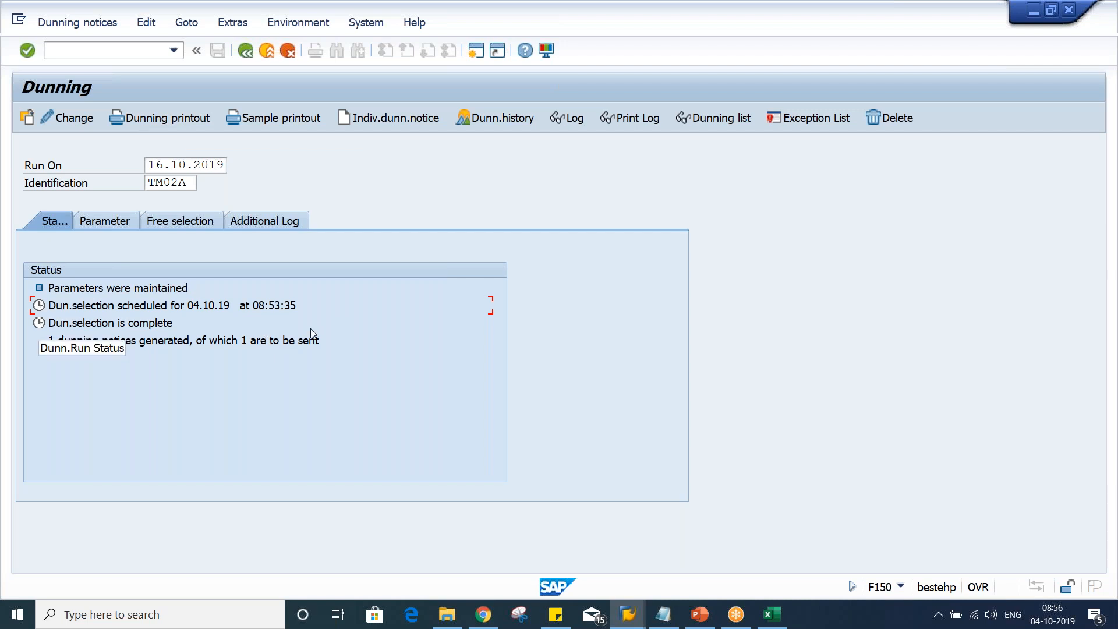
left_click(152, 168)
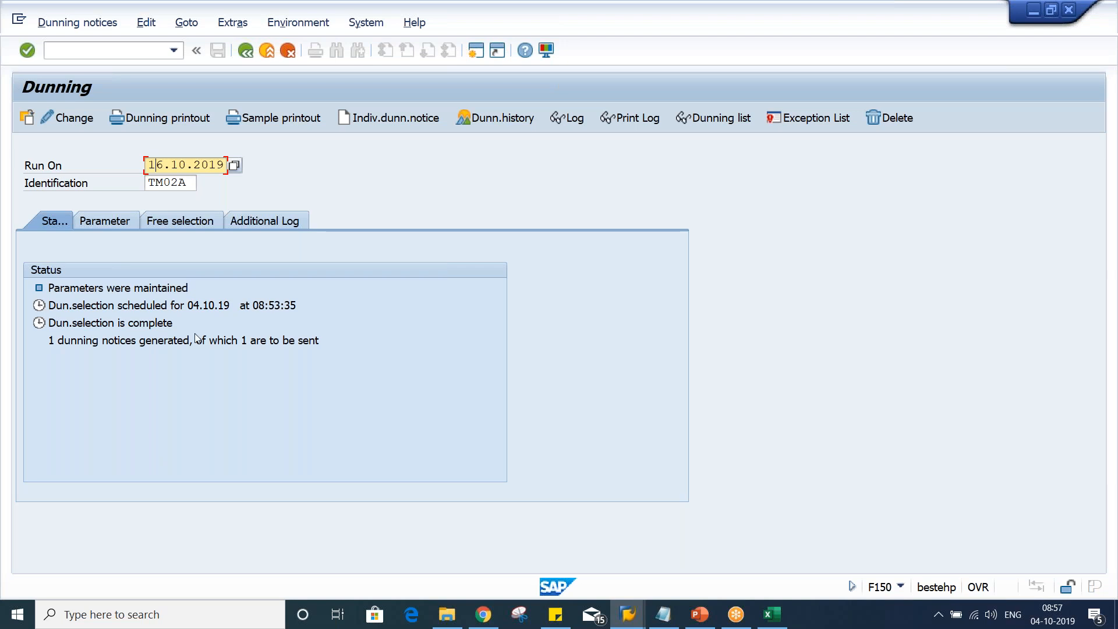
key("Return")
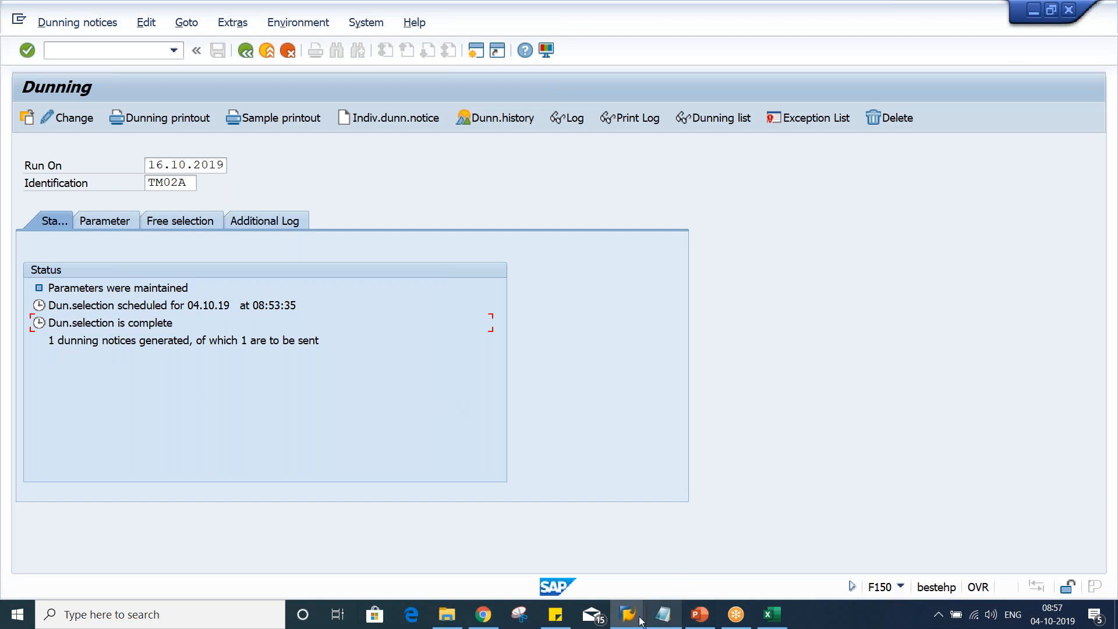
Switch to the dunning procedure window and go back from the charges to the TM02 overview
mouse_move(640, 620)
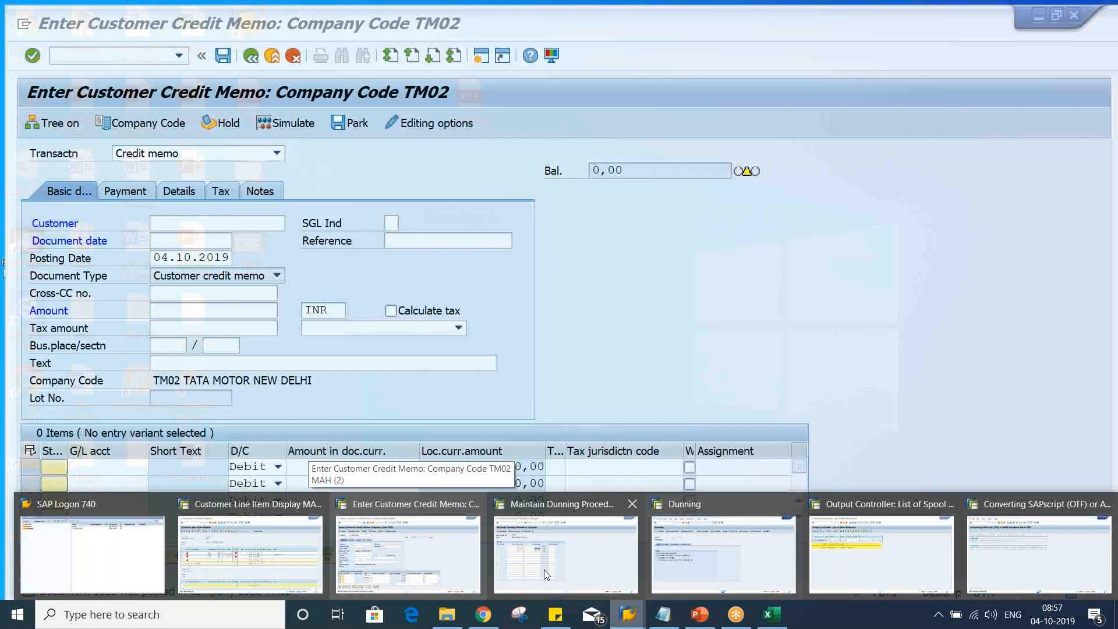
left_click(544, 569)
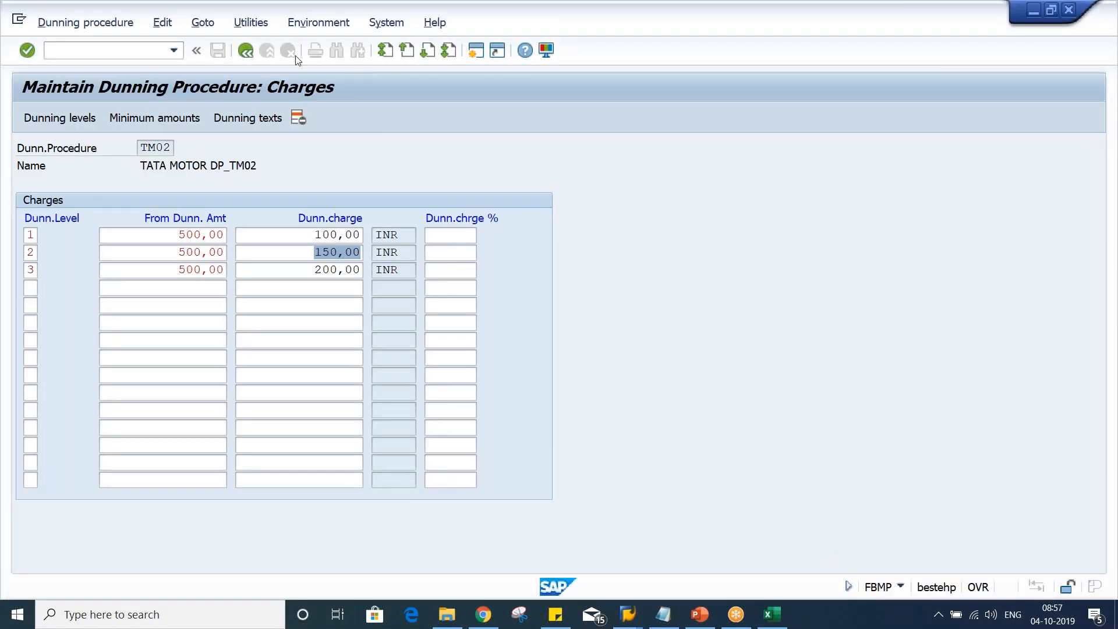
left_click(246, 50)
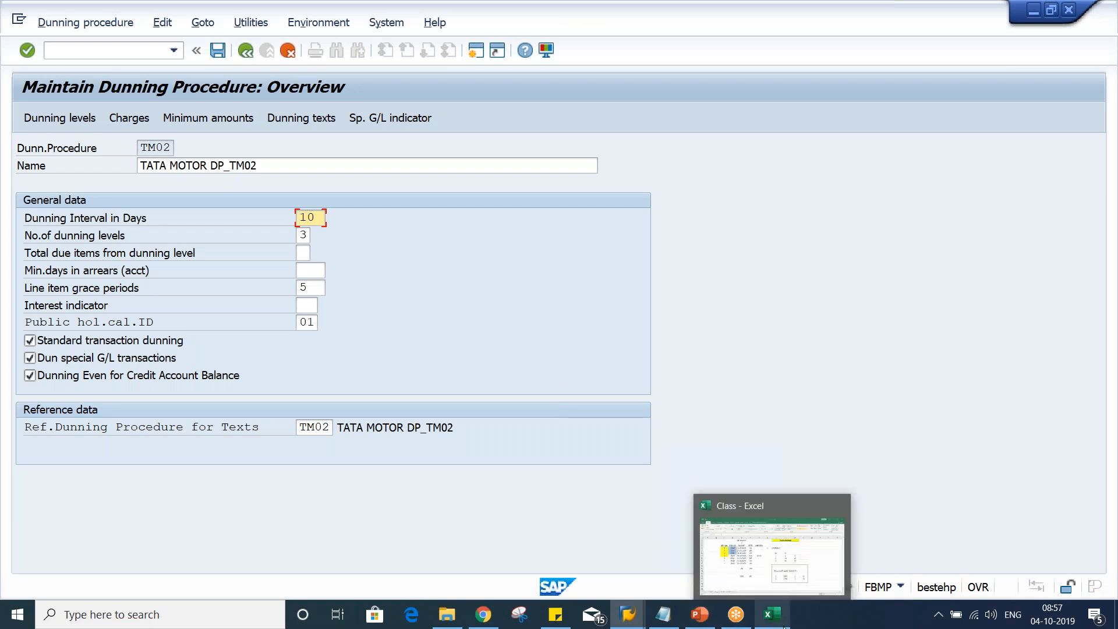
Compare the Excel class notes sheet with the TM02 dunning interval in days
left_click(758, 617)
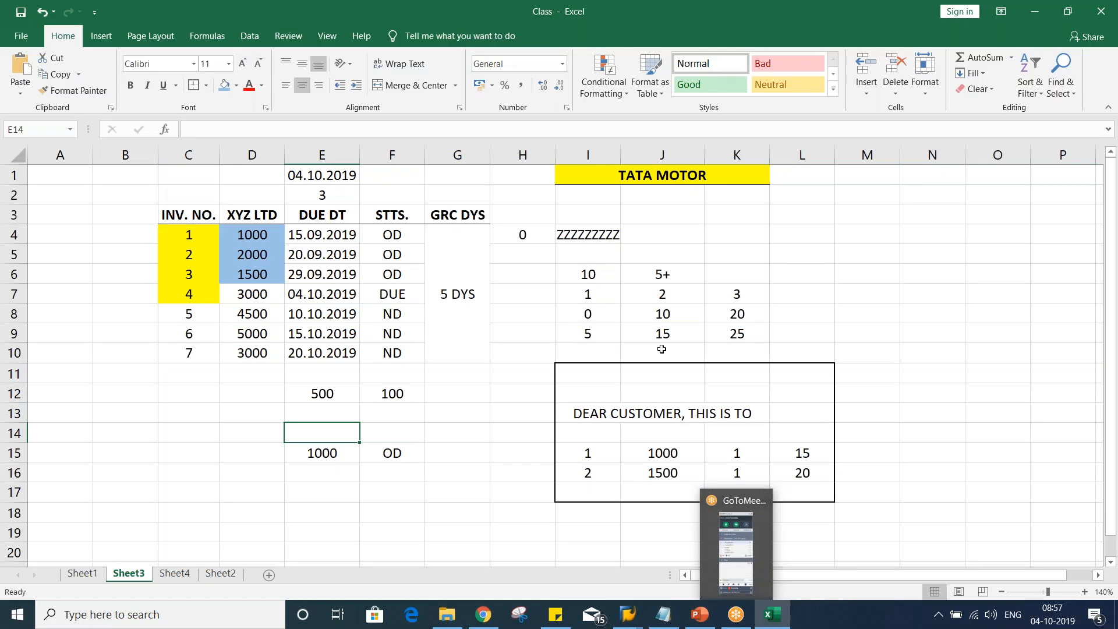
left_click(794, 214)
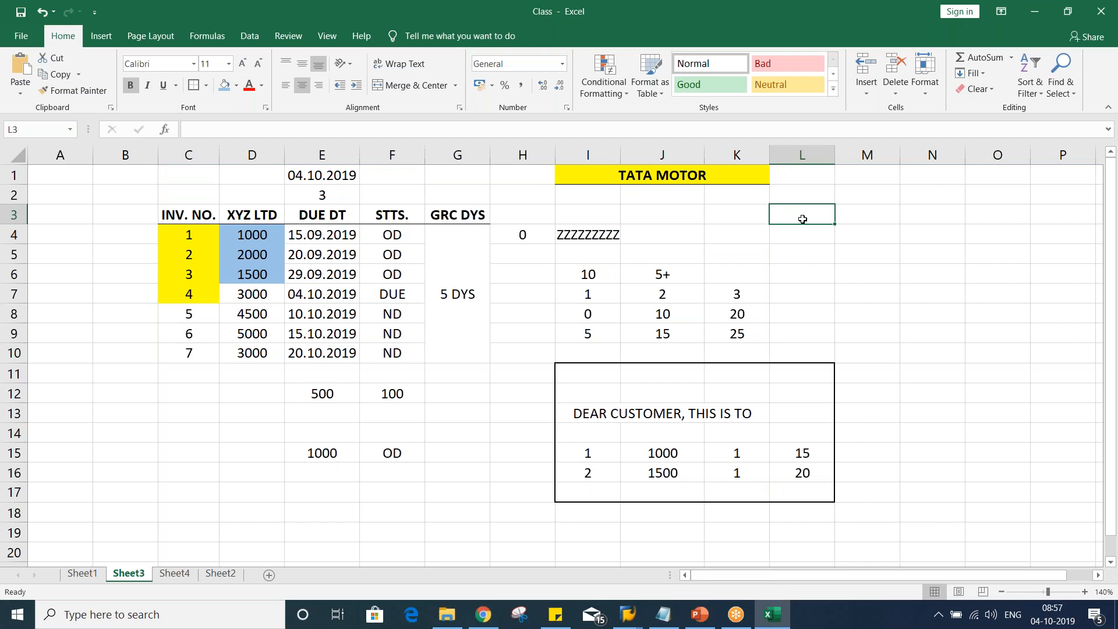
left_click(1112, 215)
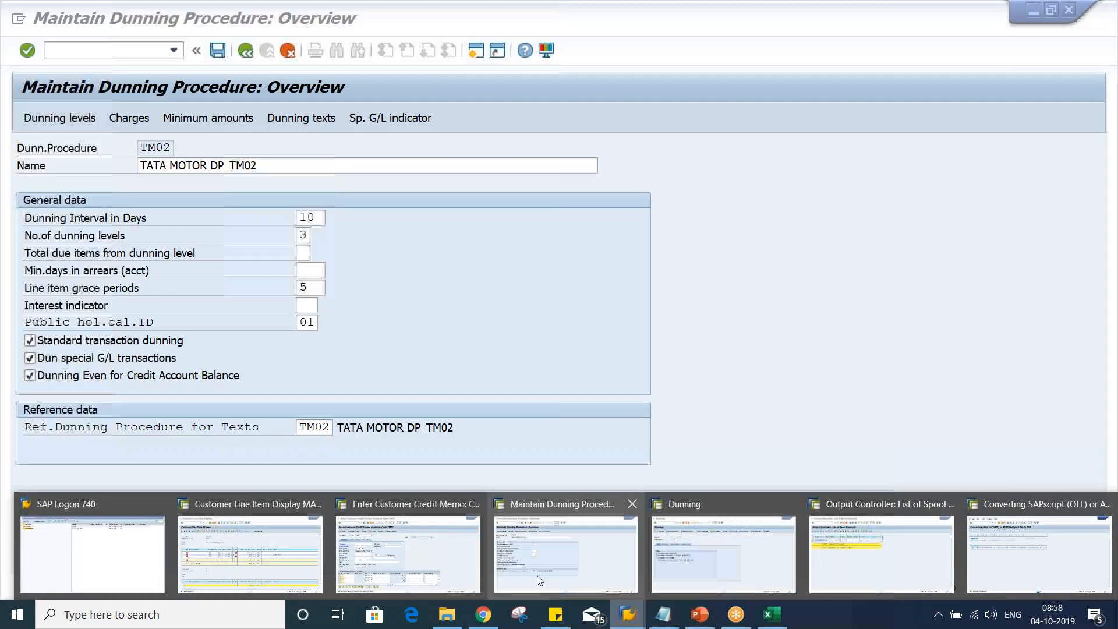
left_click(537, 576)
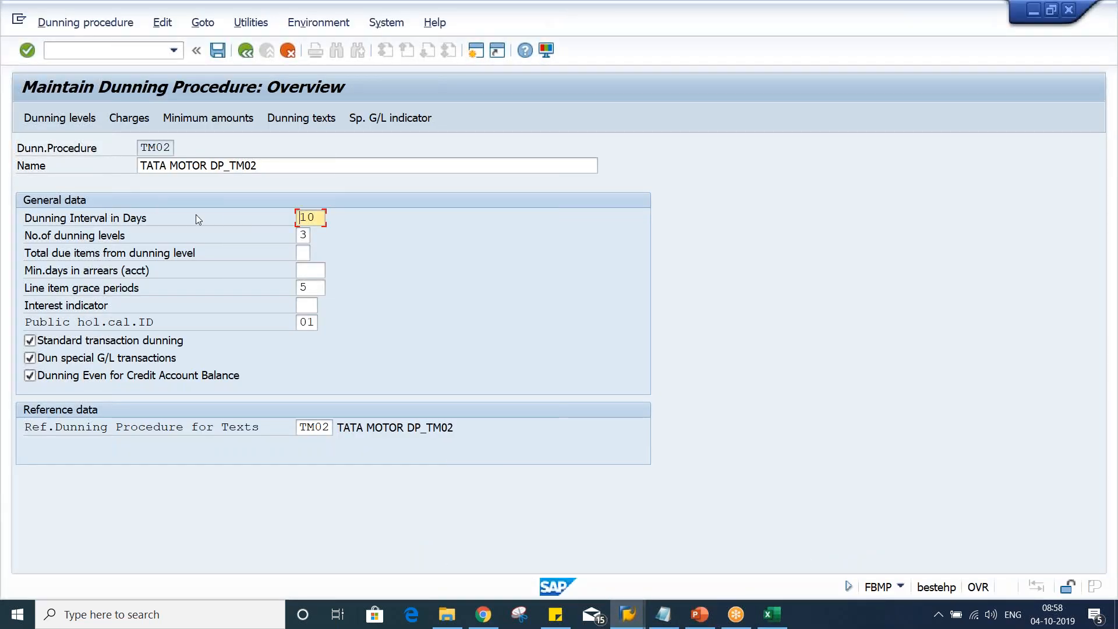
left_click(323, 217)
key("alt+Tab")
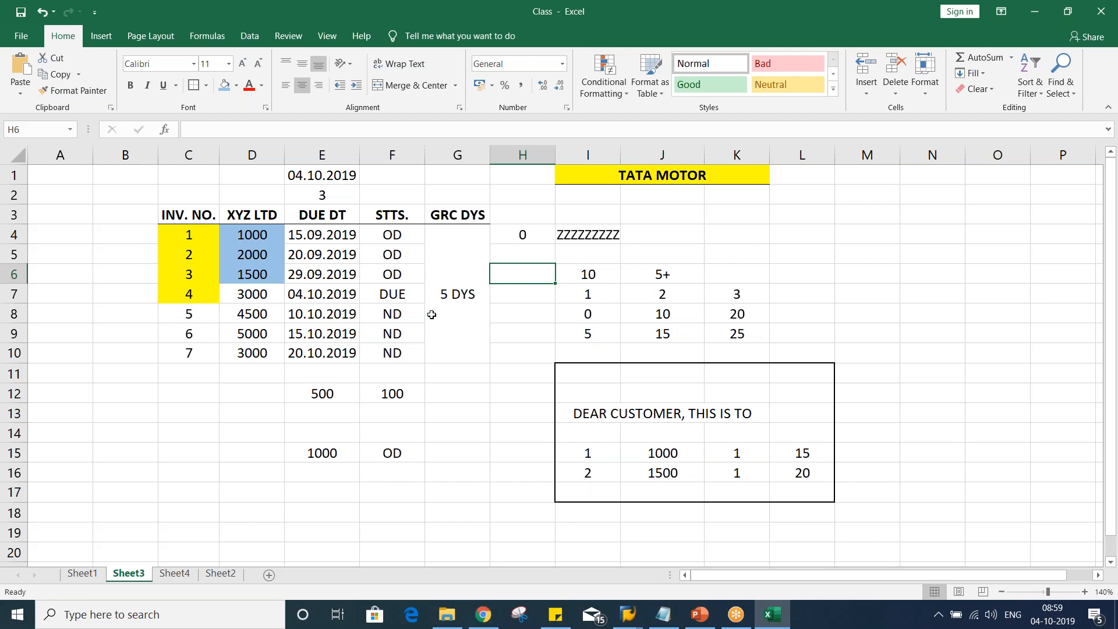
Enter A and B in cells G18 and G19 of the notes sheet
scroll(432, 314, "down", 5)
scroll(393, 287, "up", 1)
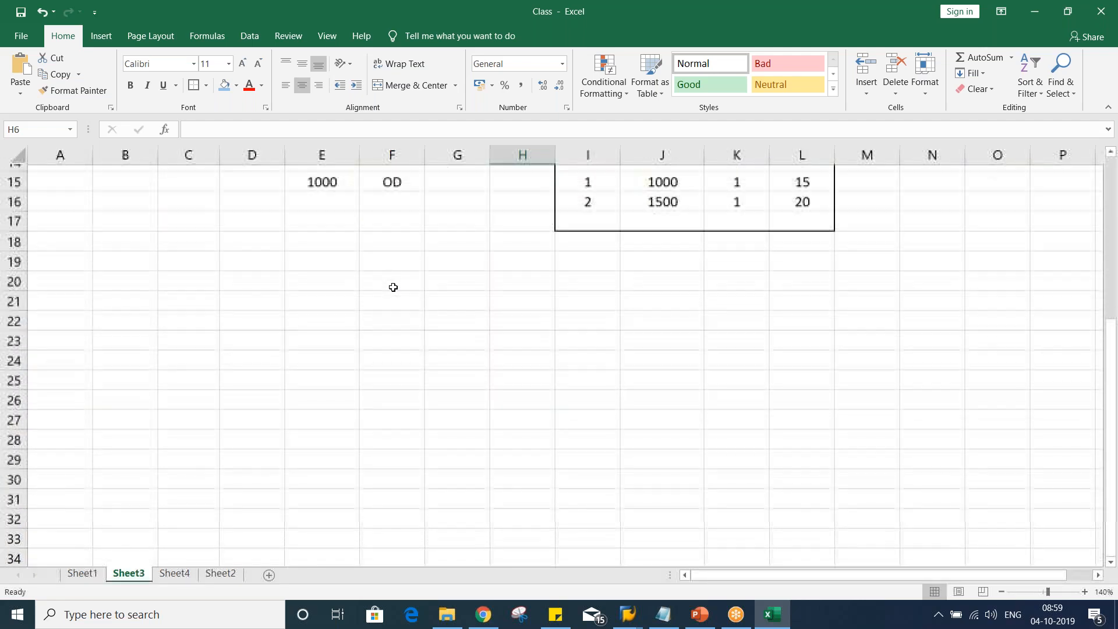
scroll(396, 284, "up", 1)
left_click(407, 275)
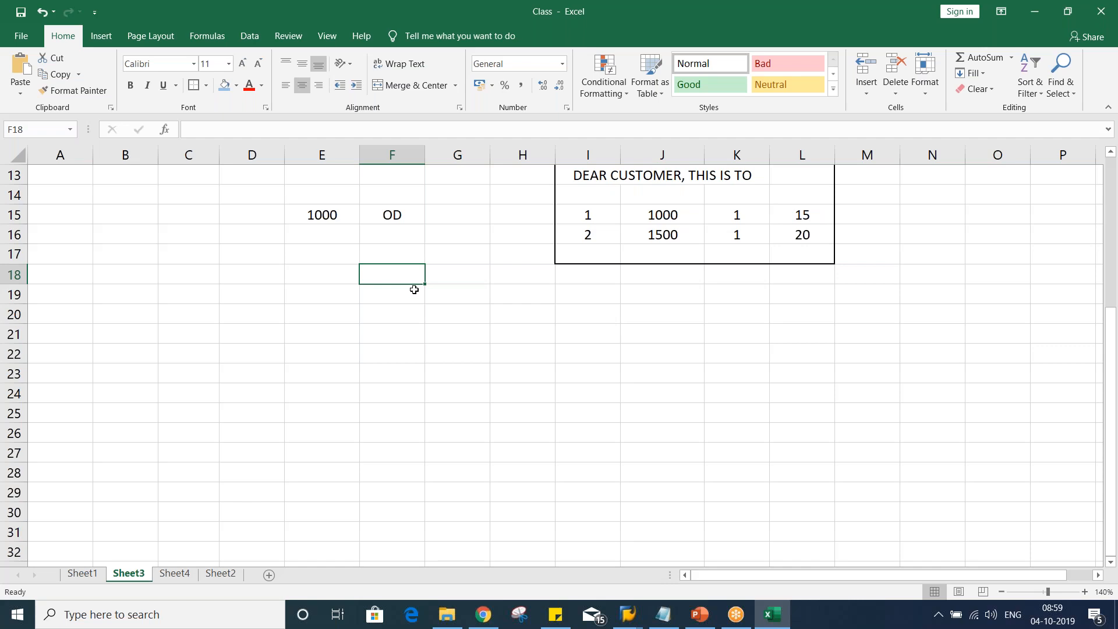
scroll(445, 311, "up", 1)
key("Right")
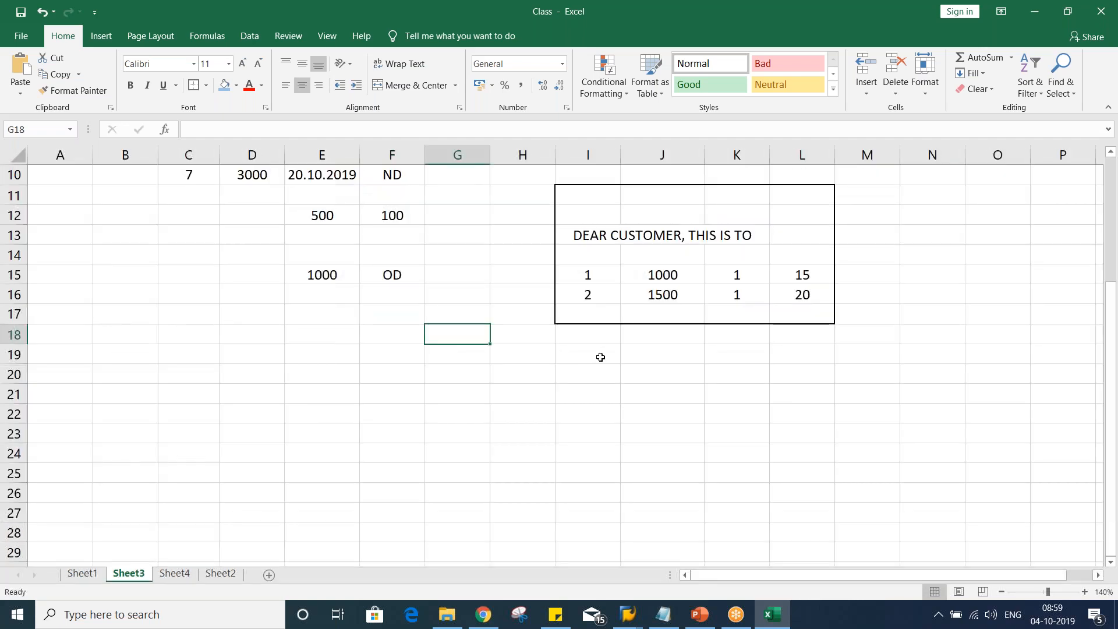
type("A")
key("Return")
type("B")
key("Return")
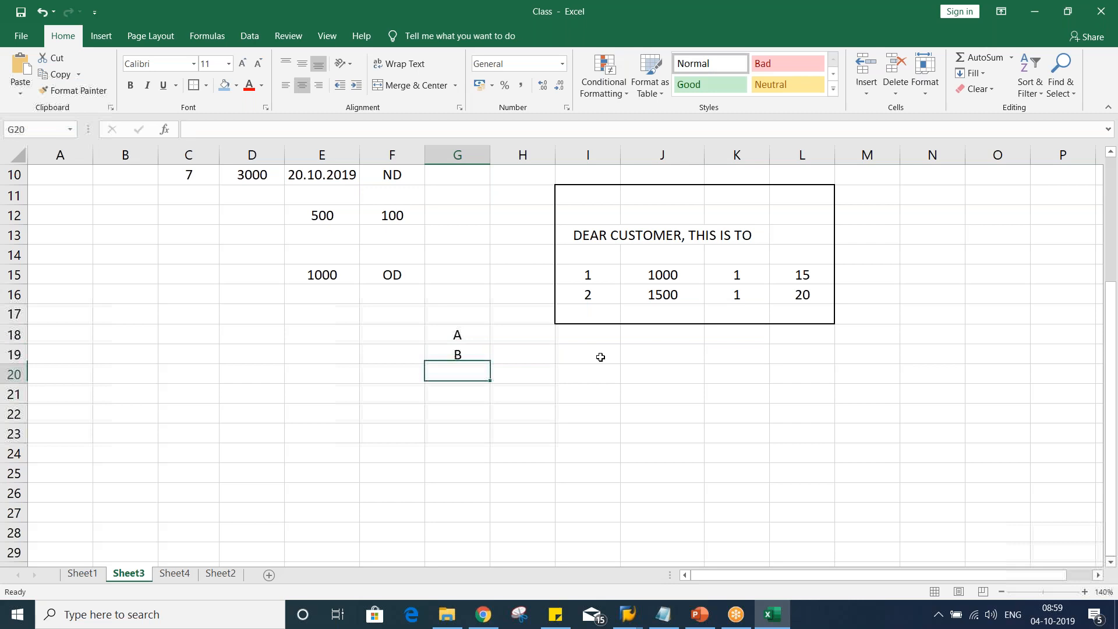
Label the rows MAN. and SERV. in cells F18 and F19
left_click(376, 338)
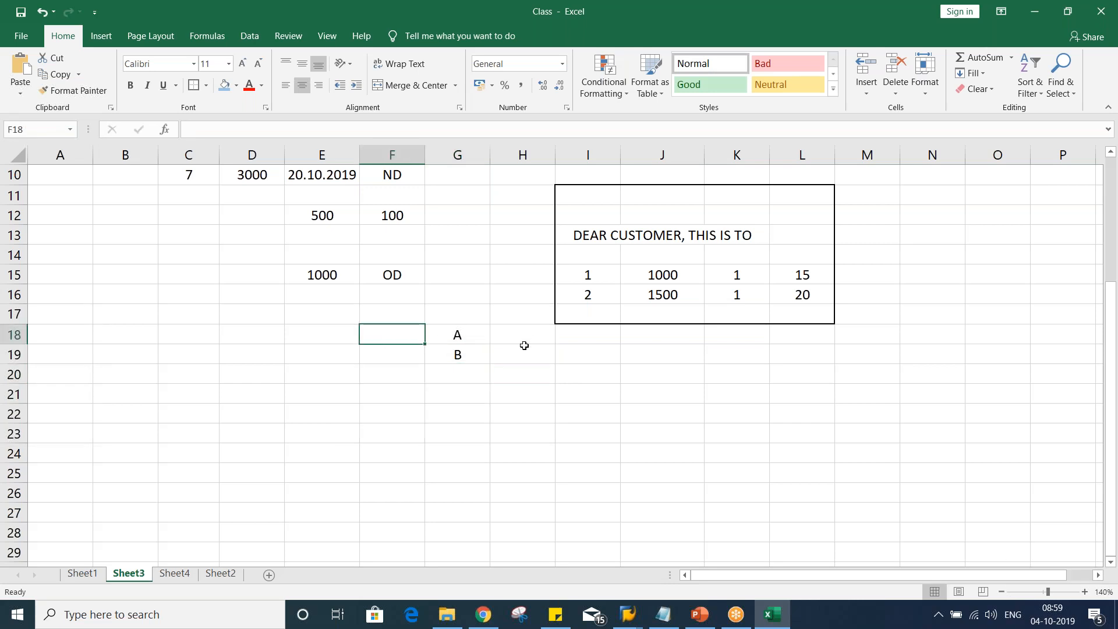
type("M")
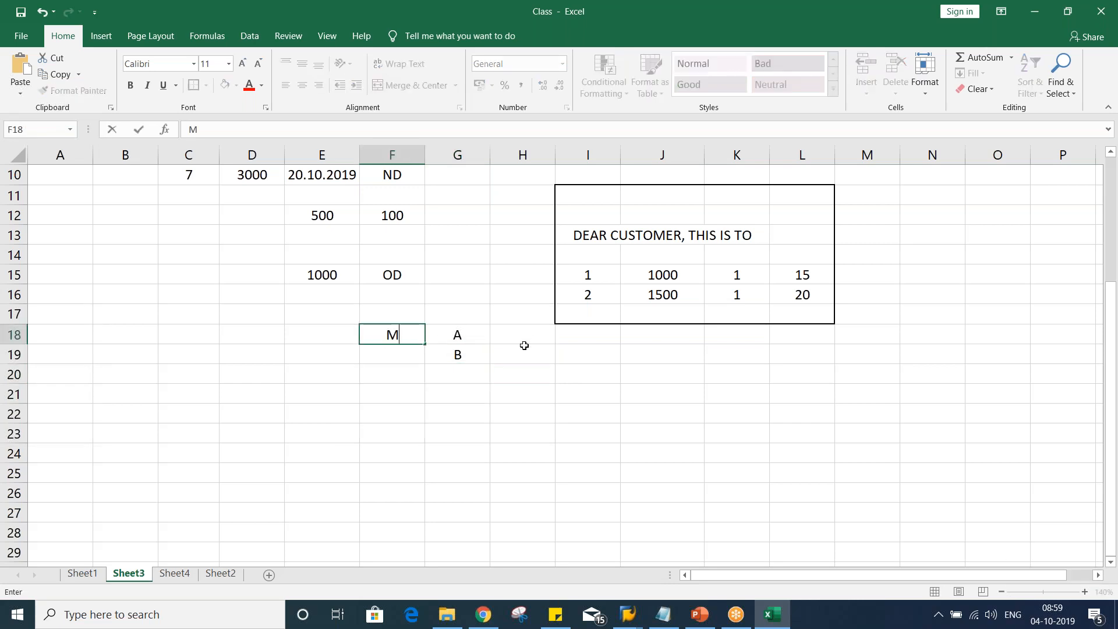
type("AN.")
key("Return")
type("S")
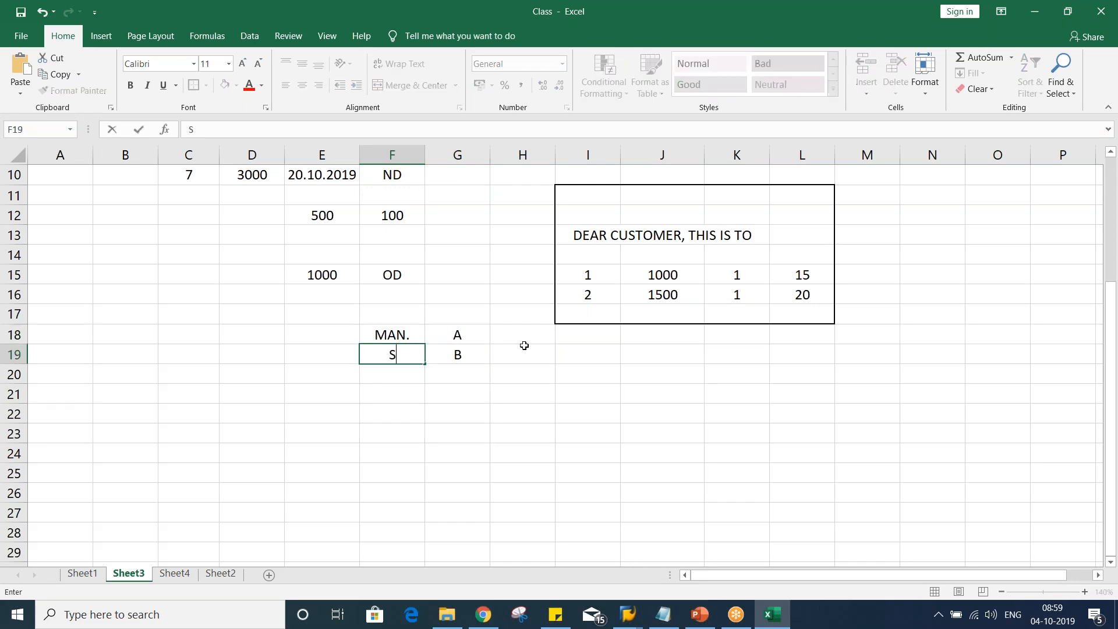
type("ERV.")
key("Return")
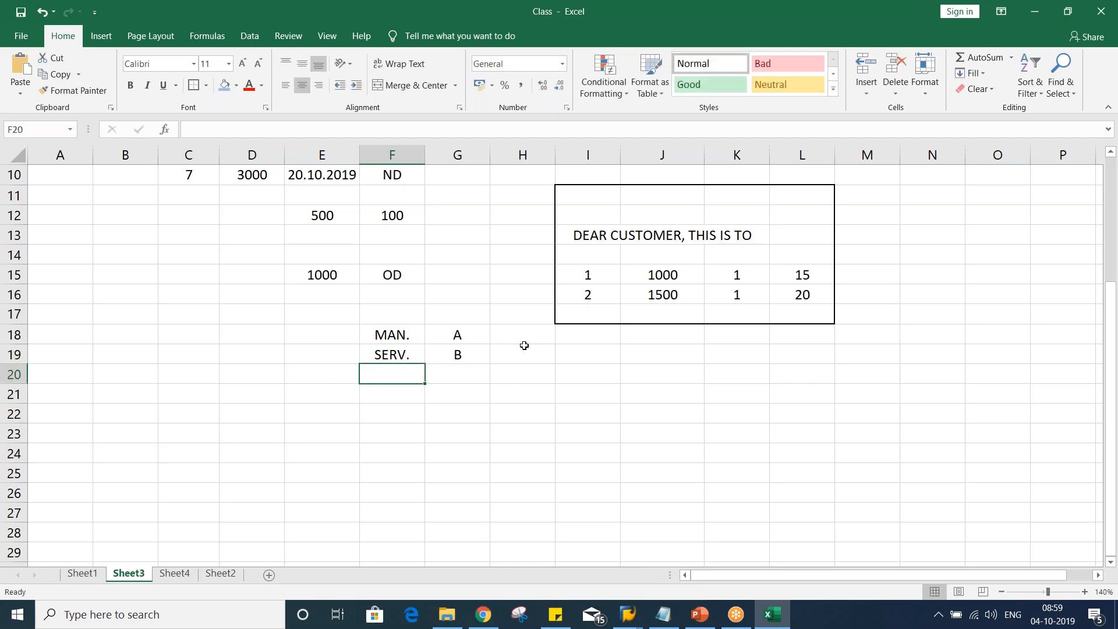
Enter LTR 1 and LTR2 in cells H18 and H19 beside A and B
left_click(392, 333)
left_click(456, 334)
left_click(451, 371)
left_click(456, 351)
left_click(450, 333)
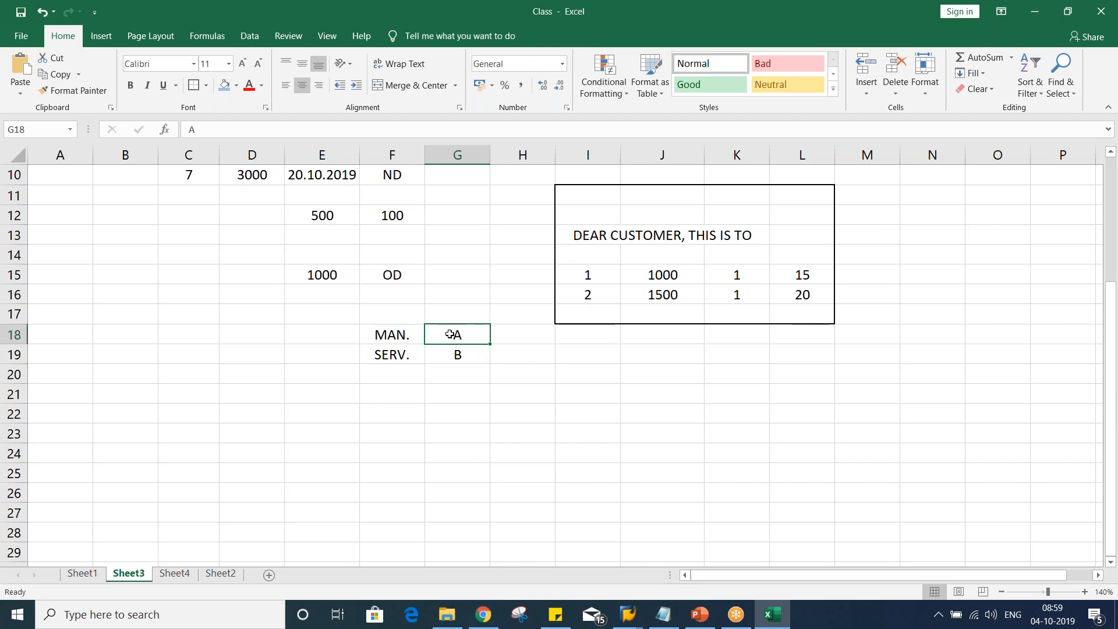
left_click(534, 340)
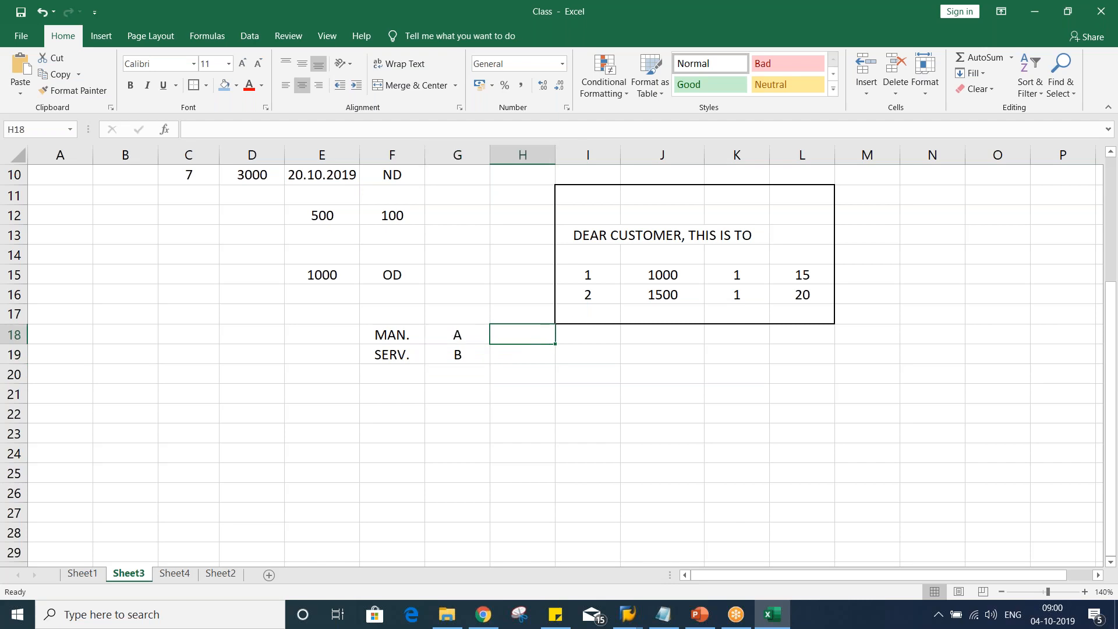
type("LTR")
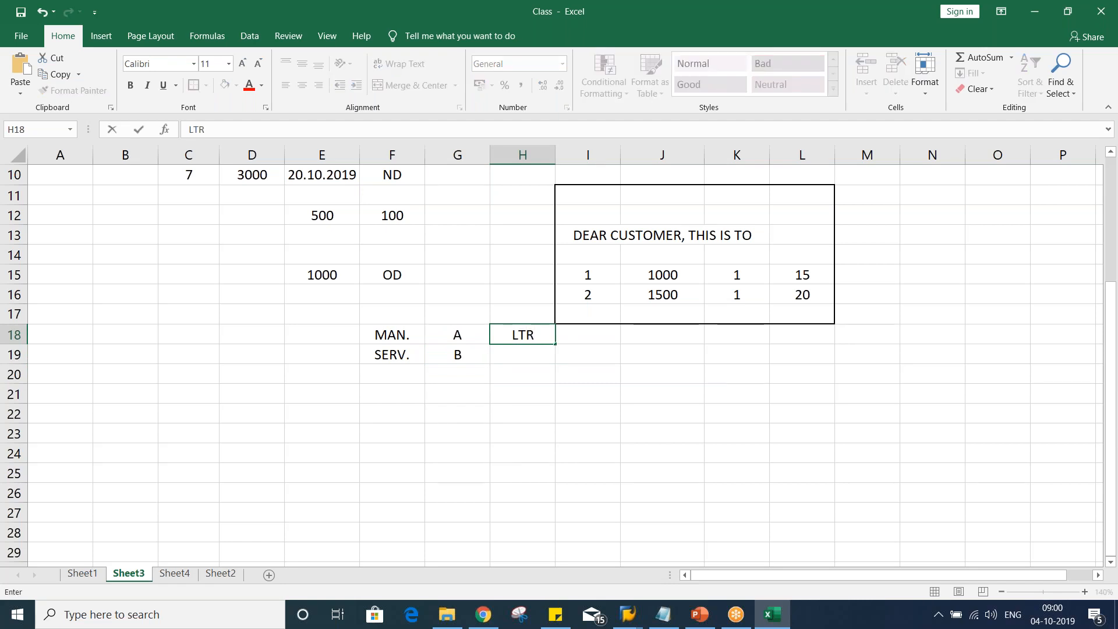
type(" 1")
key("Return")
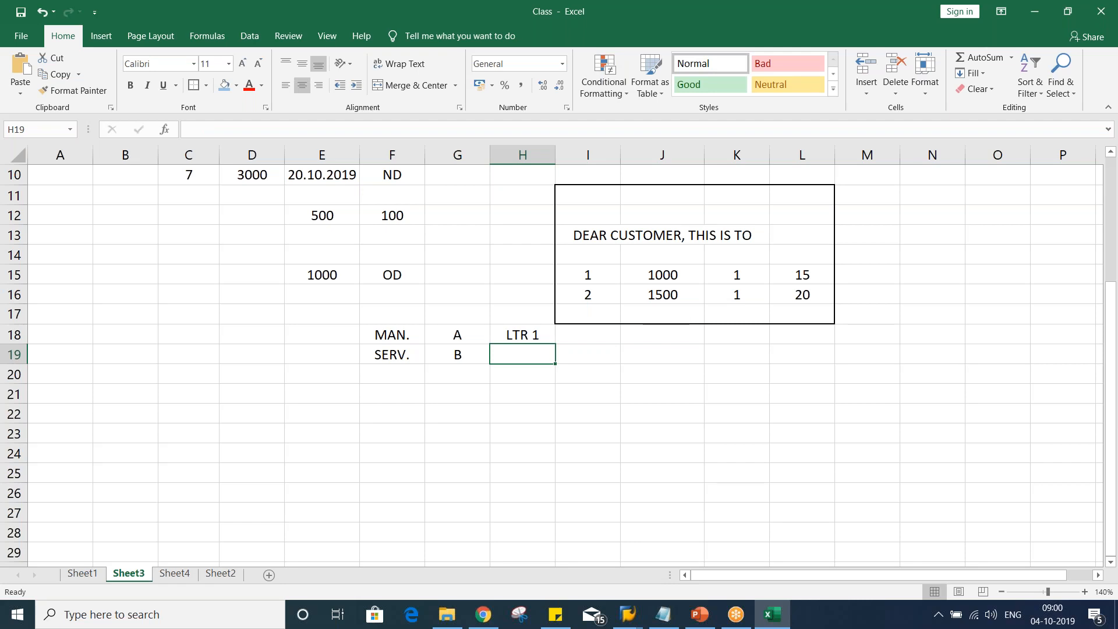
type("LTR2")
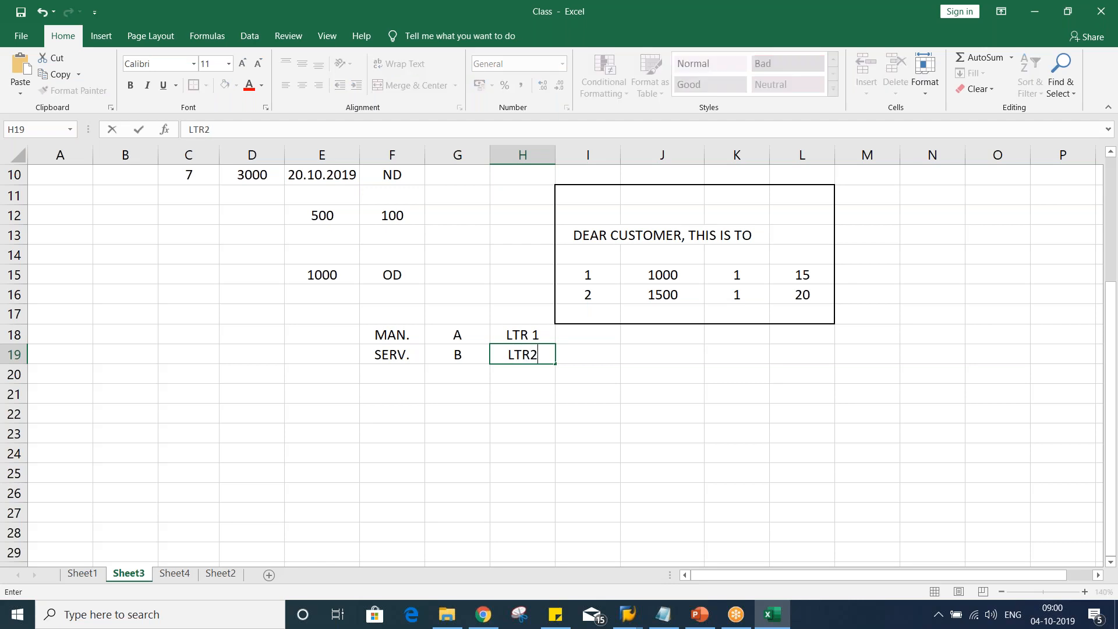
key("Return")
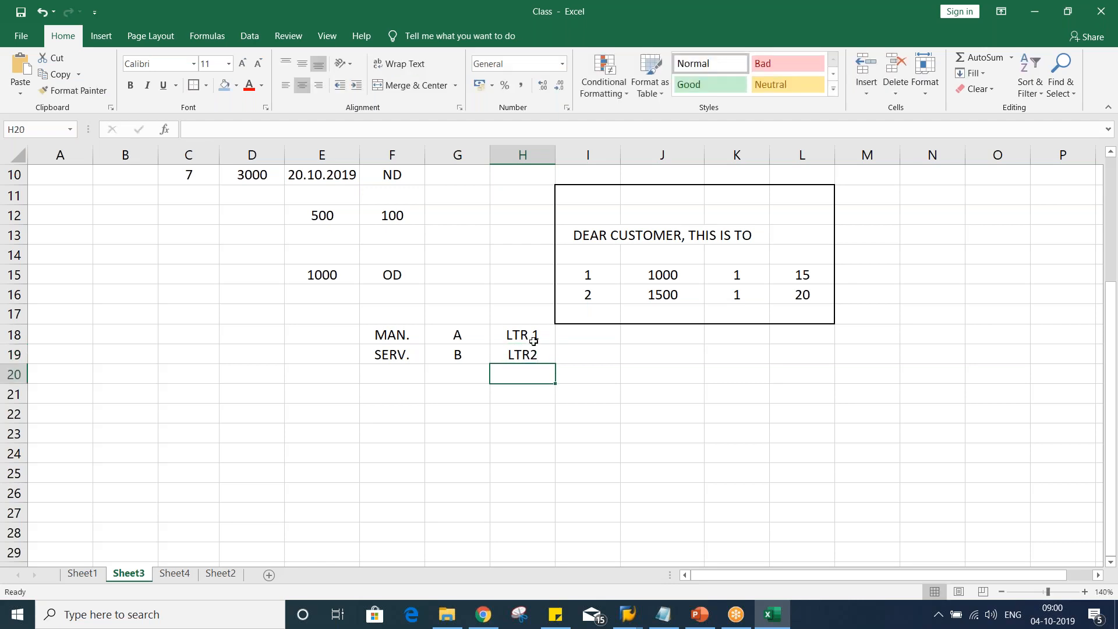
Go through the MAN./SERV. rows and their letters A, B and LTR 1, LTR2 cell by cell
left_click(445, 334)
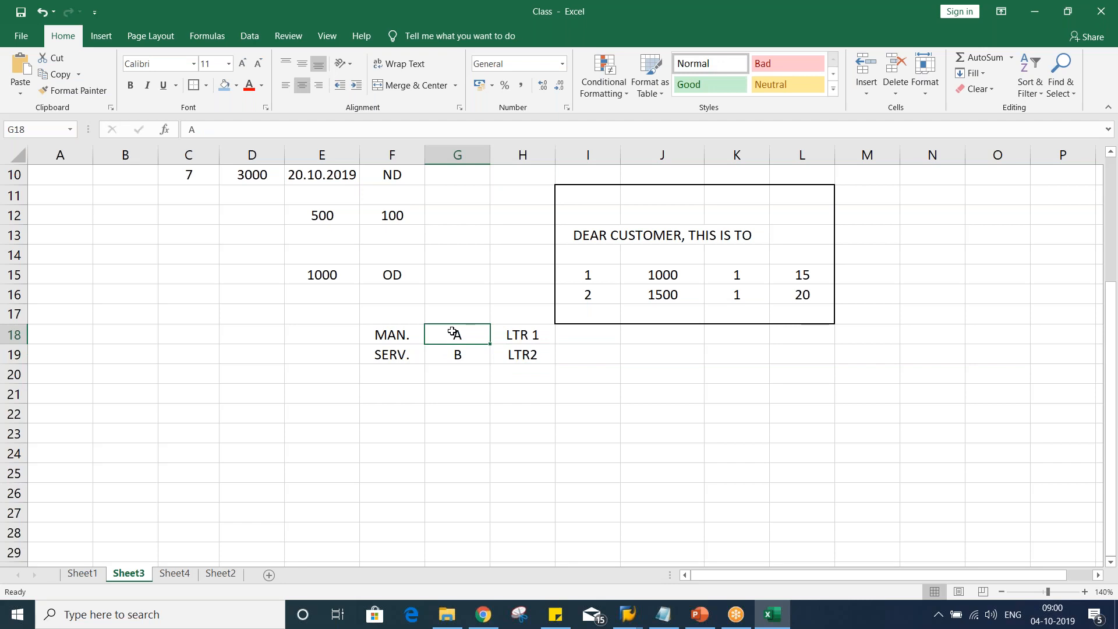
left_click(531, 333)
left_click(469, 356)
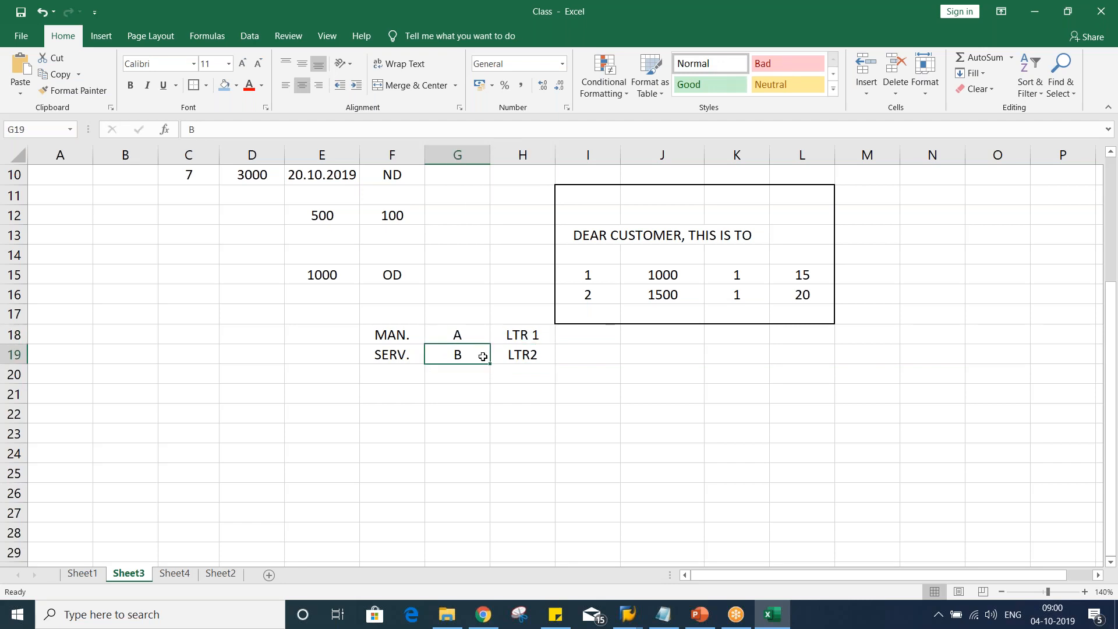
left_click(510, 356)
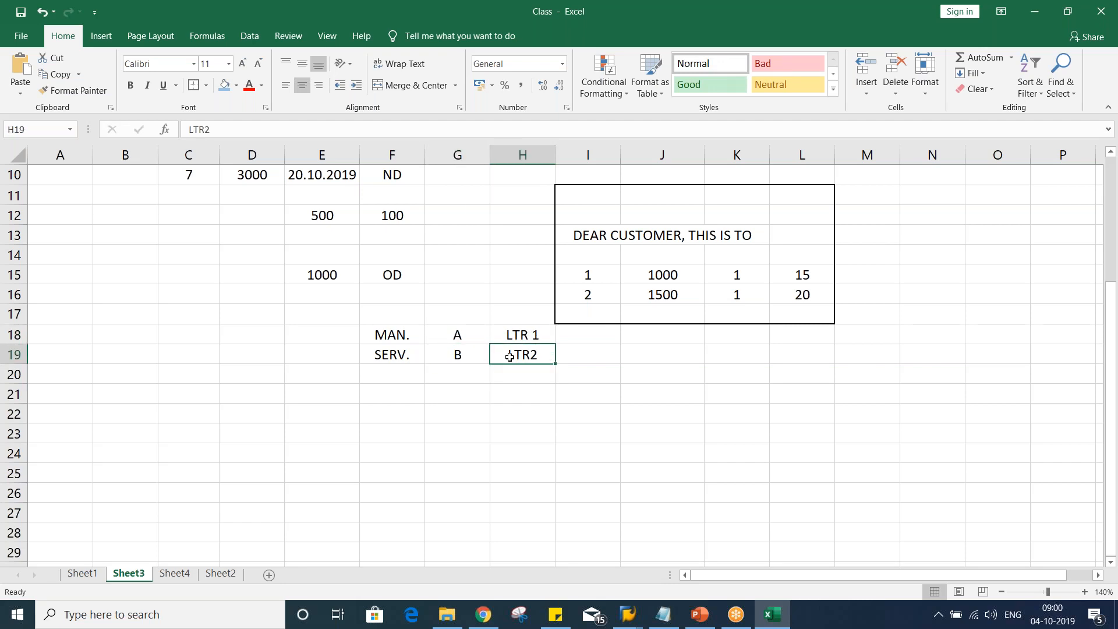
left_click(455, 355)
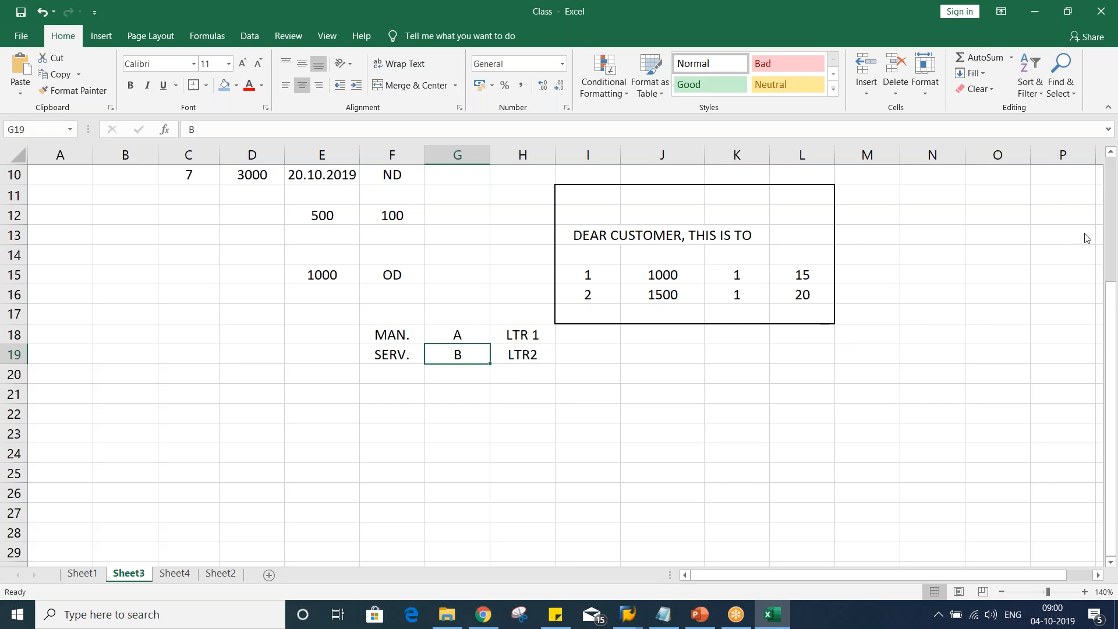
left_click(1112, 244)
left_click(510, 338)
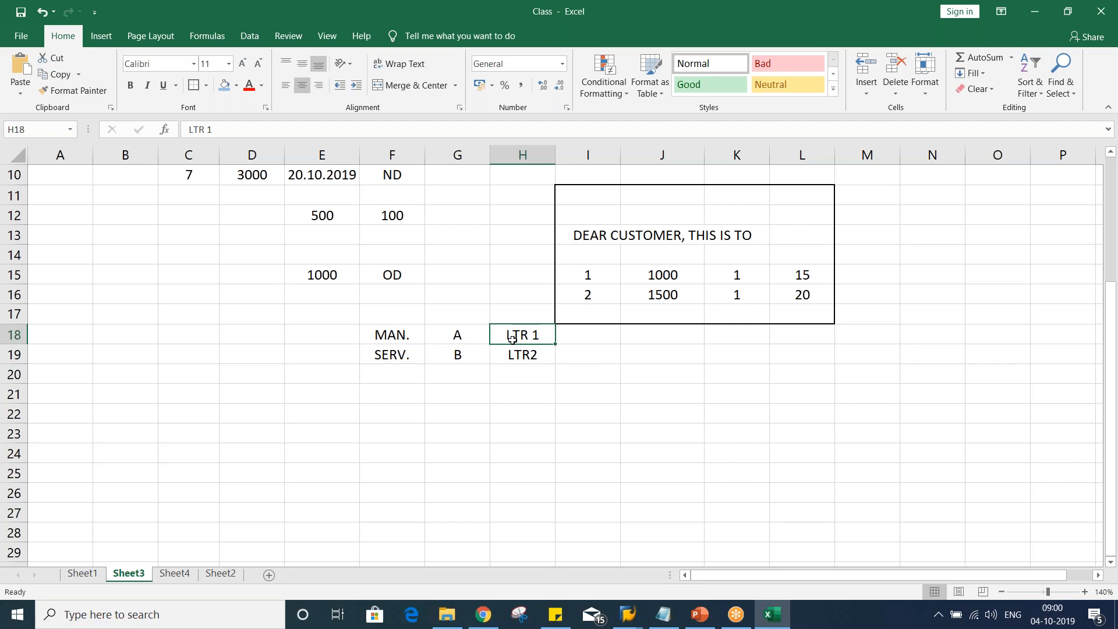
left_click(520, 356)
left_click(514, 336)
left_click(508, 357)
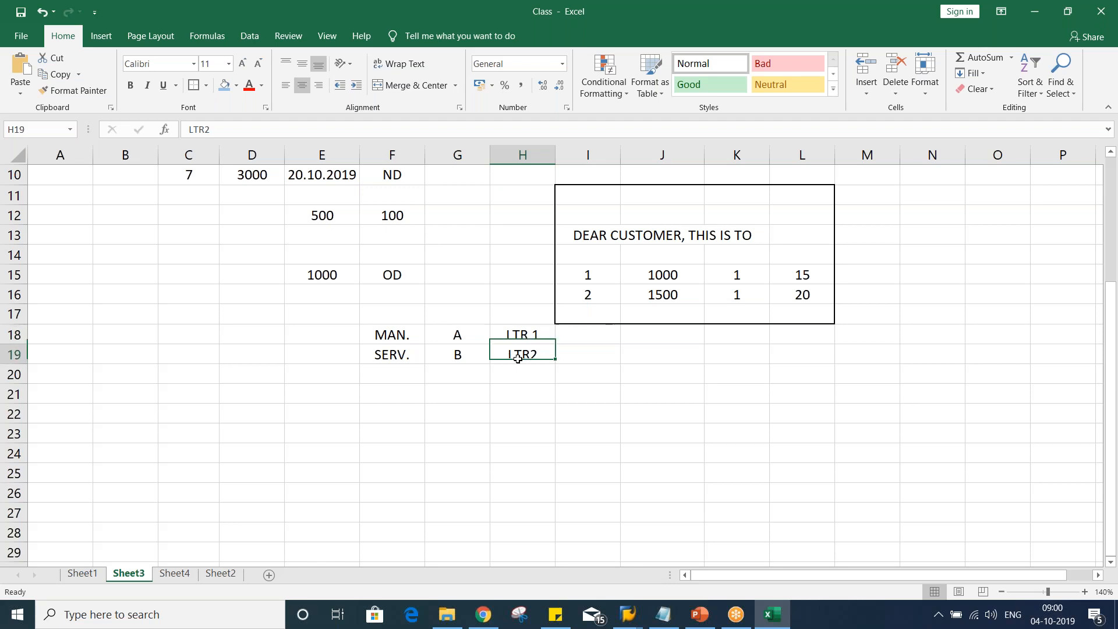
left_click(1112, 383)
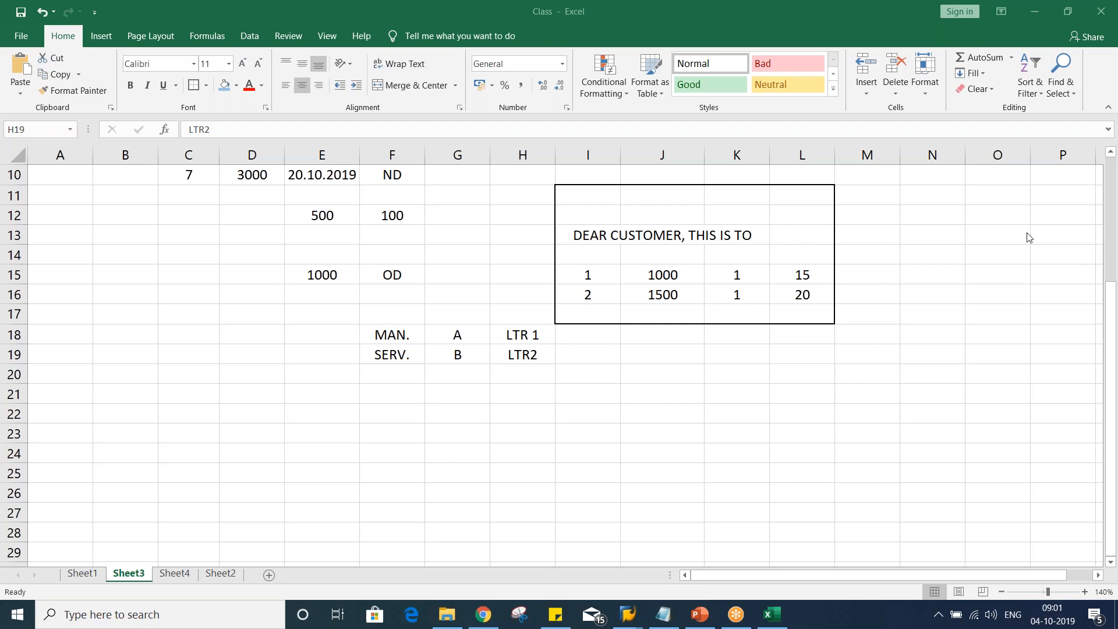
left_click(600, 377)
left_click(512, 393)
left_click(525, 338)
left_click(524, 351)
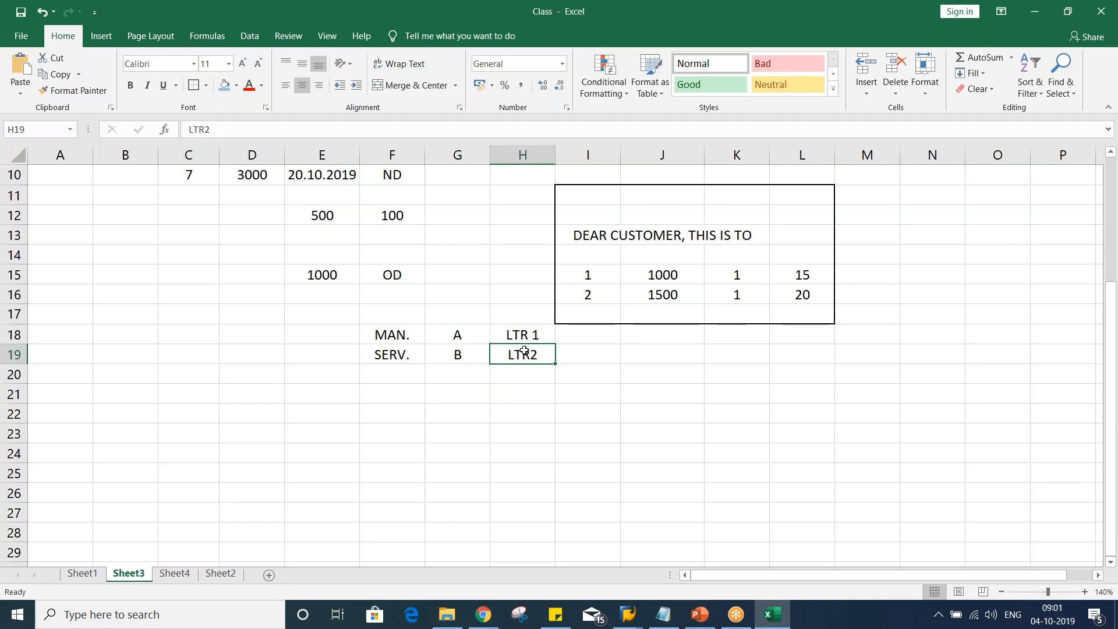
left_click(580, 337)
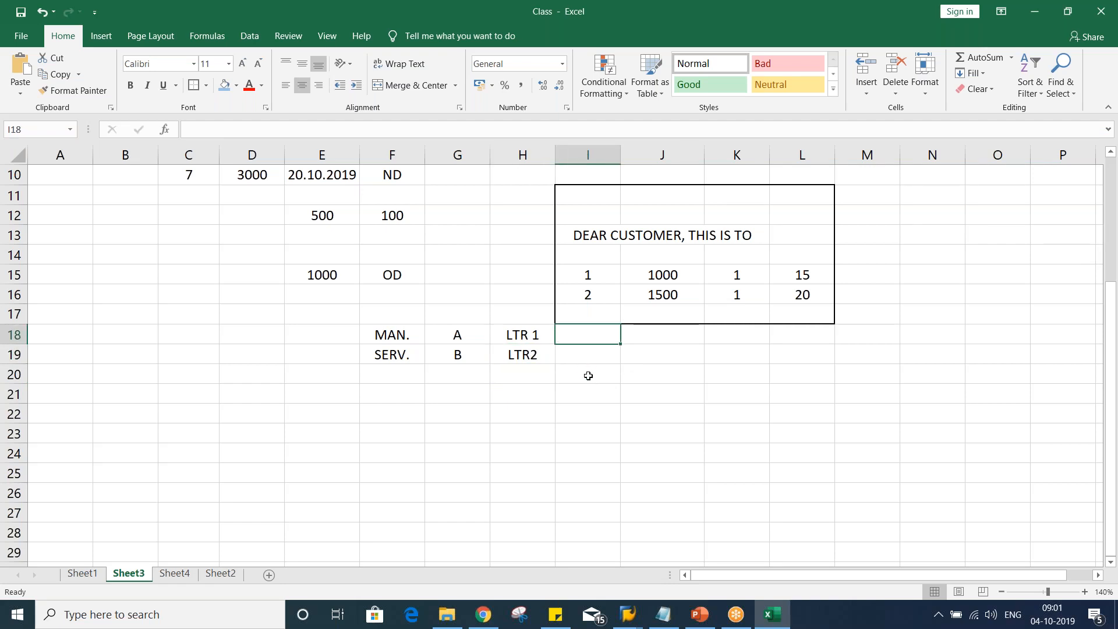
Compare the dunning procedure overview in SAP with the MAN./SERV. letter cells in the notes sheet
key("alt+Tab")
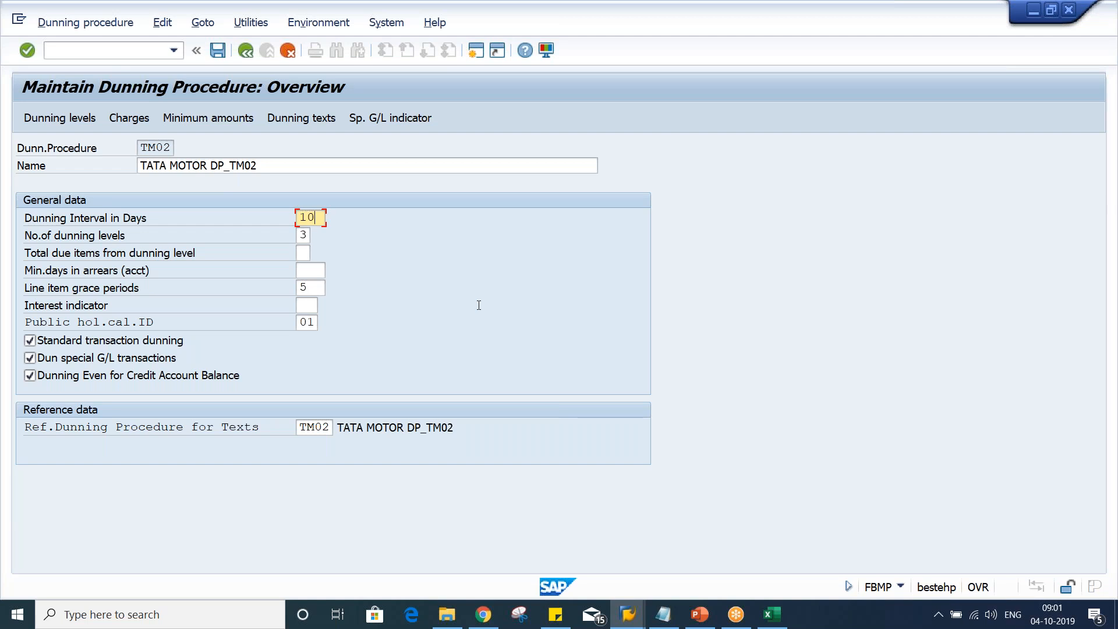
key("alt+Tab")
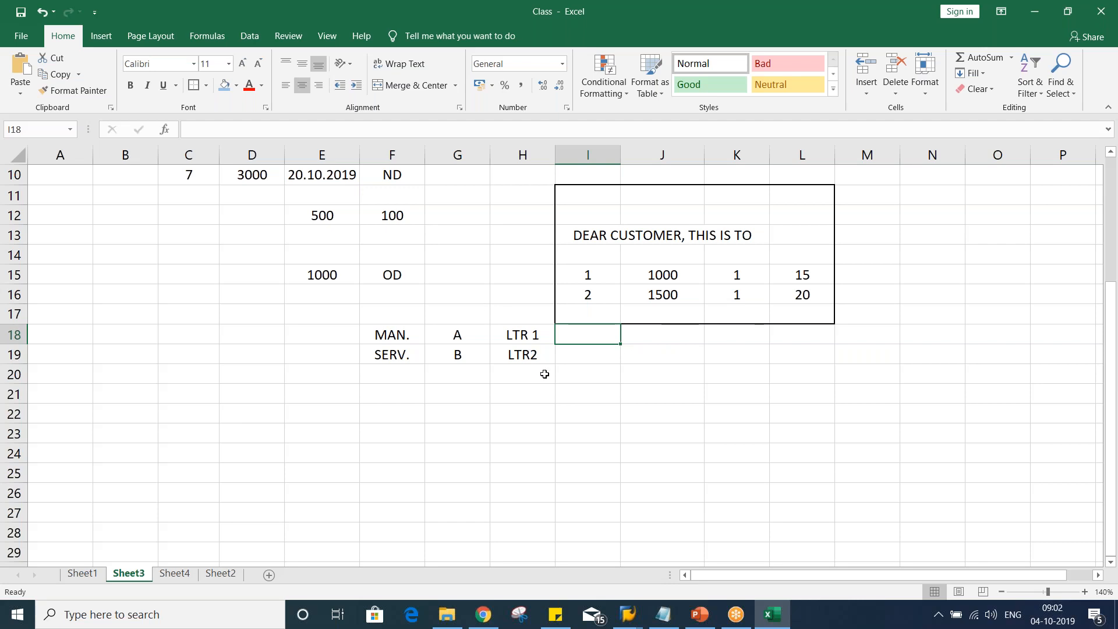
left_click(523, 355)
left_click(526, 333)
left_click(521, 352)
left_click(525, 335)
left_click(527, 350)
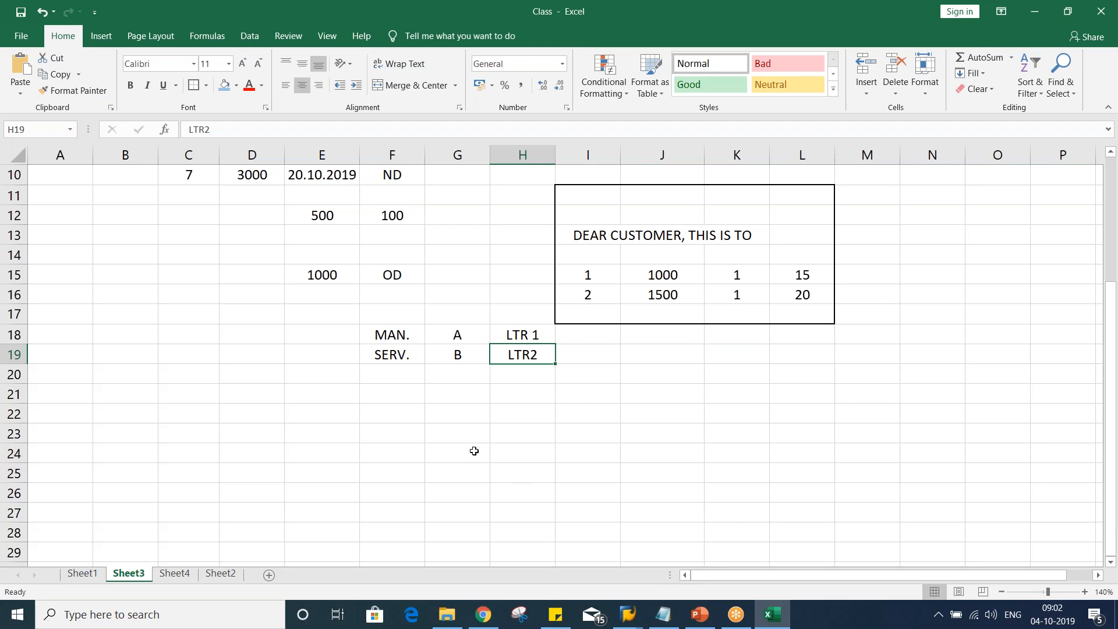
left_click(398, 340)
left_click(499, 334)
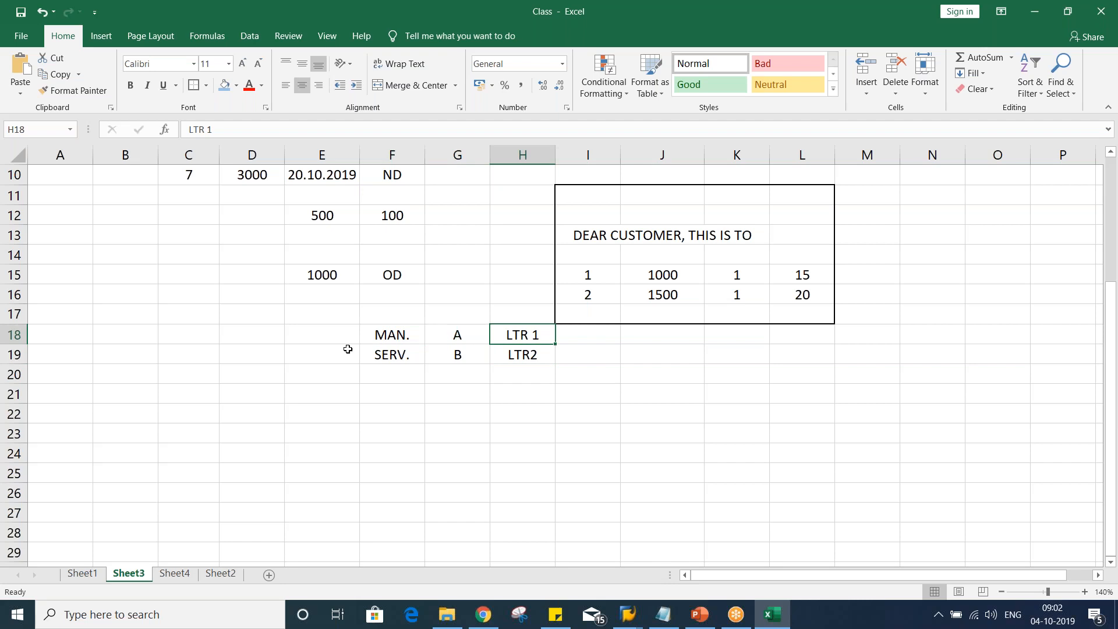
Enter PRD. 1 and PRD. 2 in cells E18 and E19 beside MAN. and SERV
left_click(320, 334)
type("P")
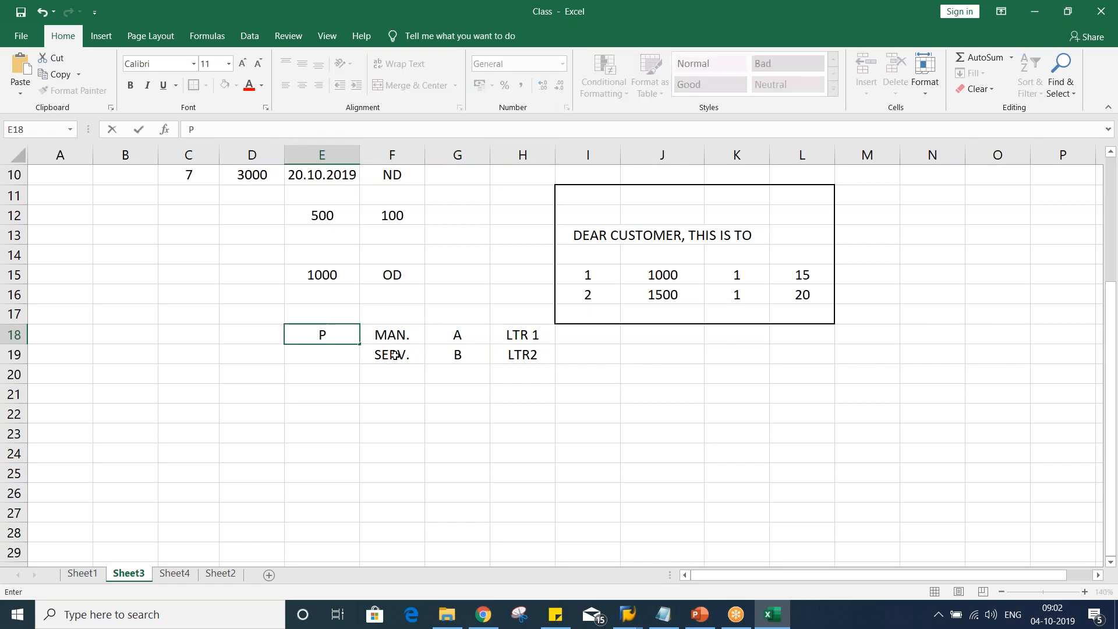
type("RD. 1")
key("Return")
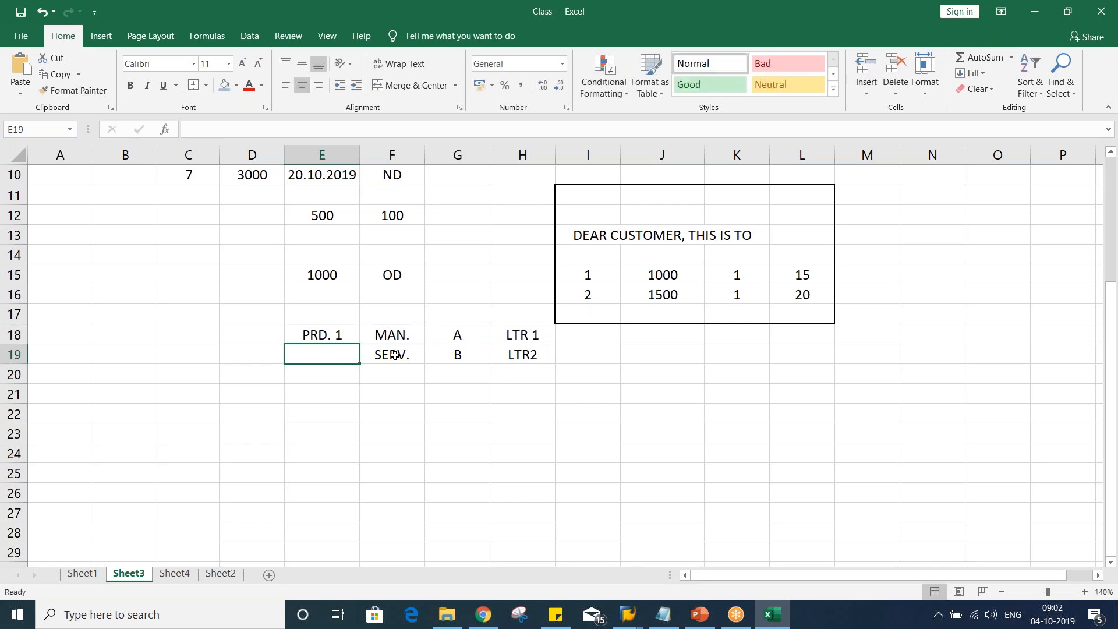
type("P")
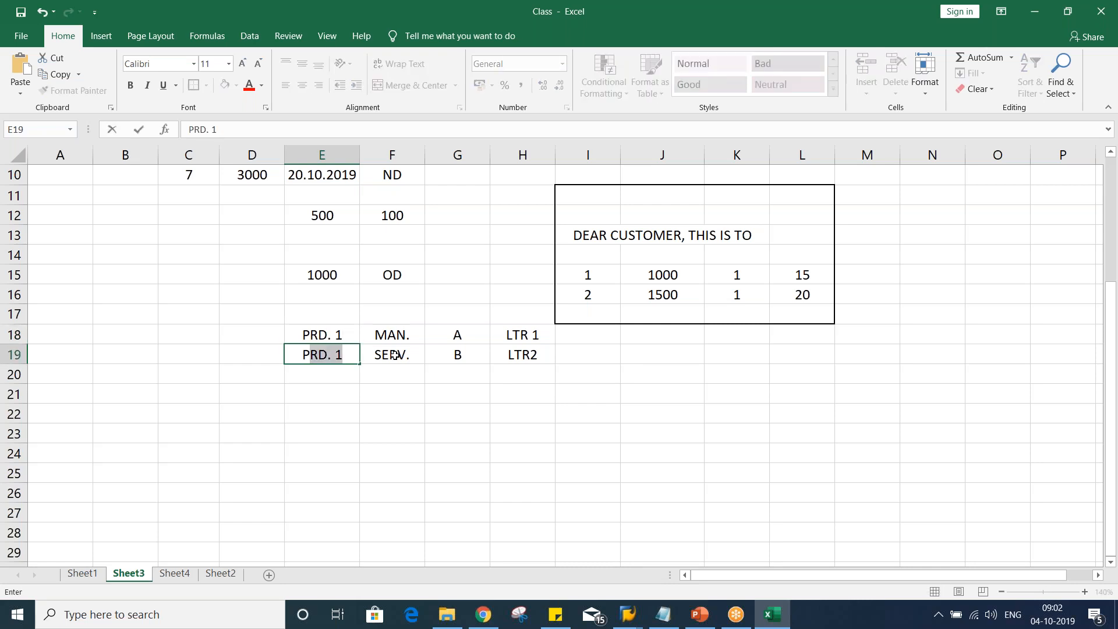
left_click(357, 354)
key("BackSpace")
type("2")
key("Return")
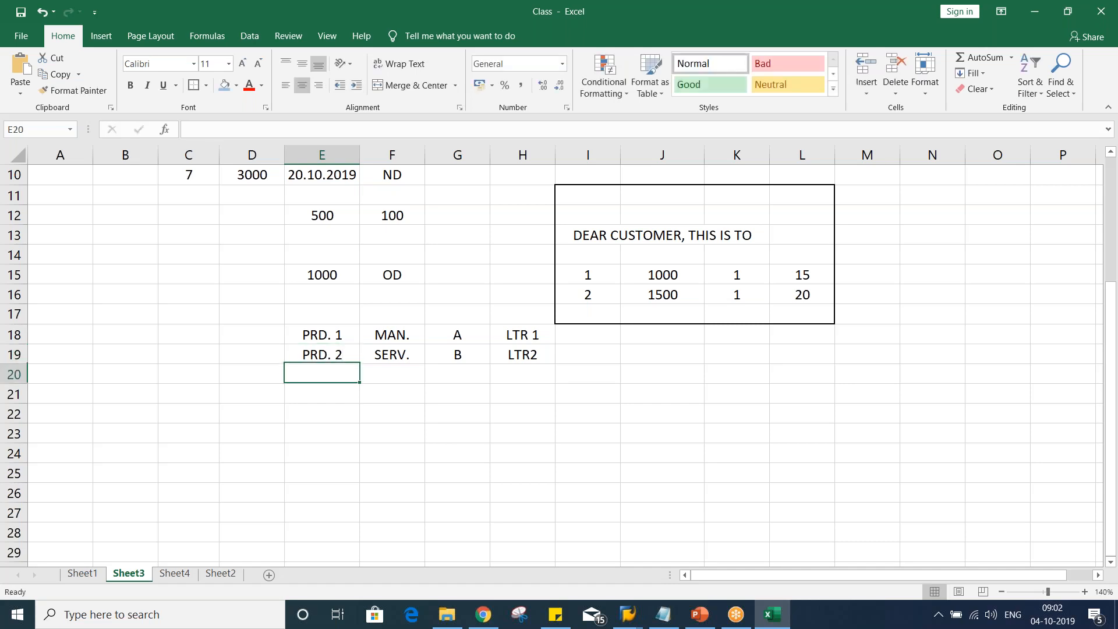
Enter C in cell G21 below the A and B groups
left_click(463, 400)
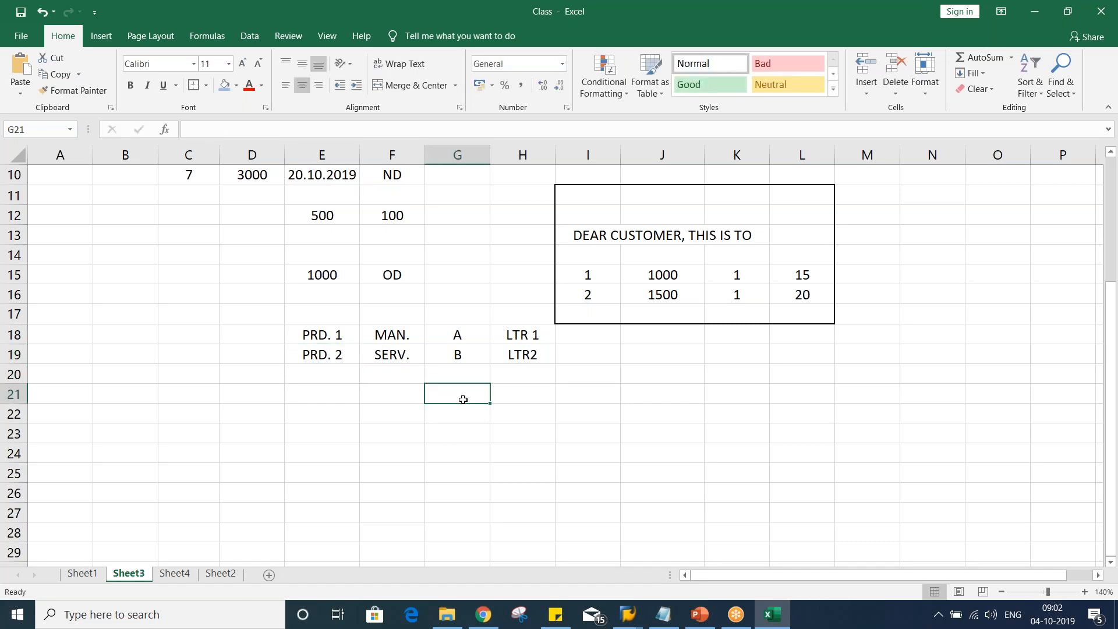
type("C")
key("Return")
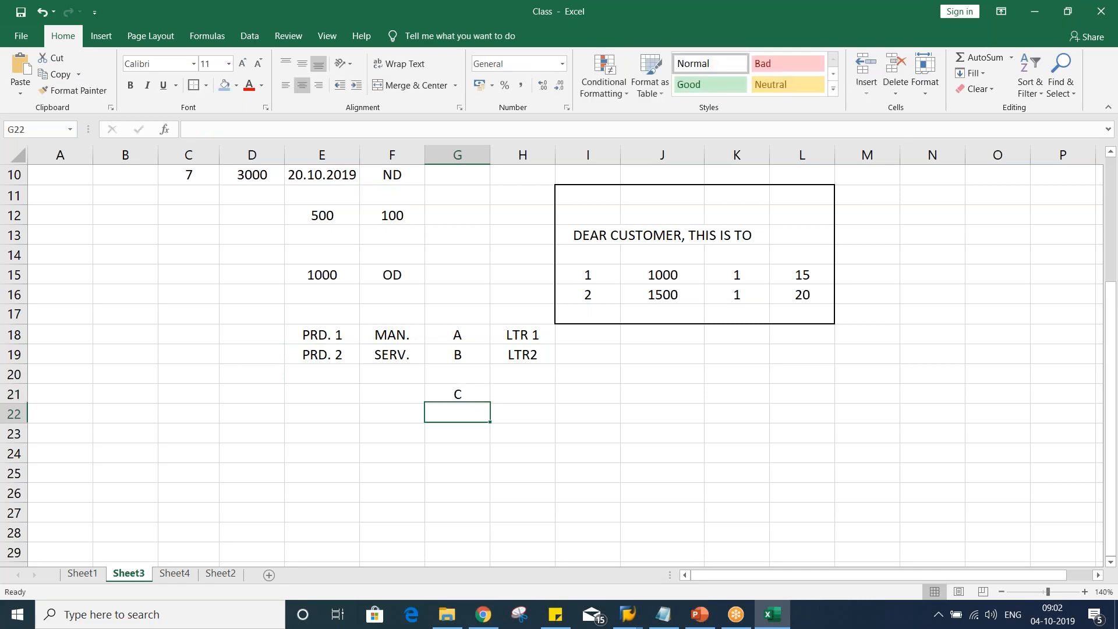
Go through the PRD., MAN./SERV. and A/B cells row by row
left_click(458, 395)
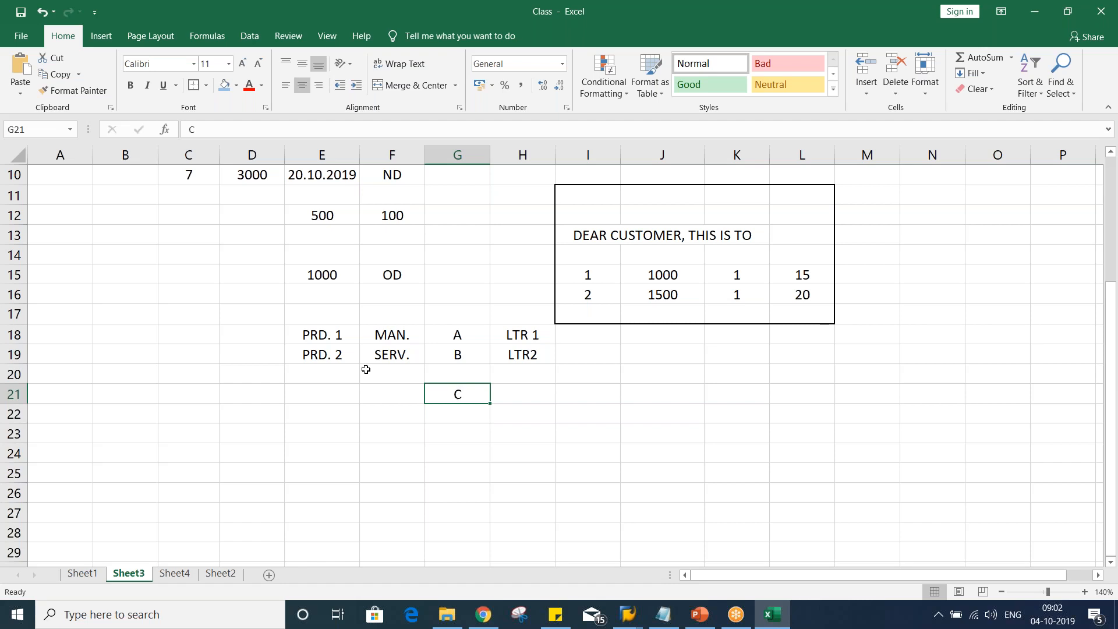
left_click(319, 335)
left_click(319, 354)
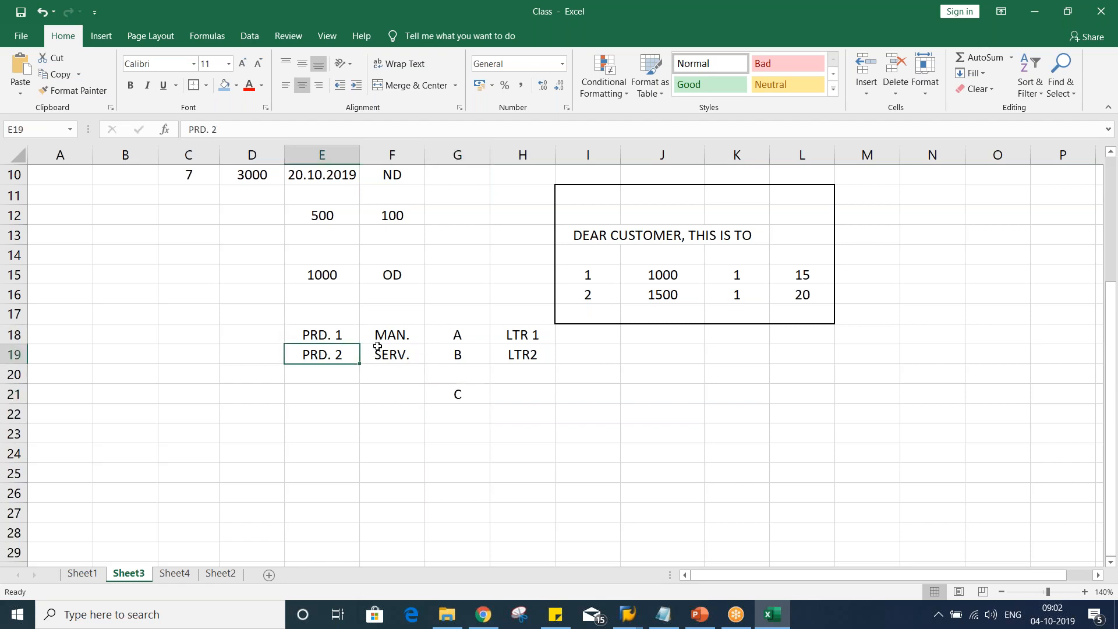
left_click(318, 337)
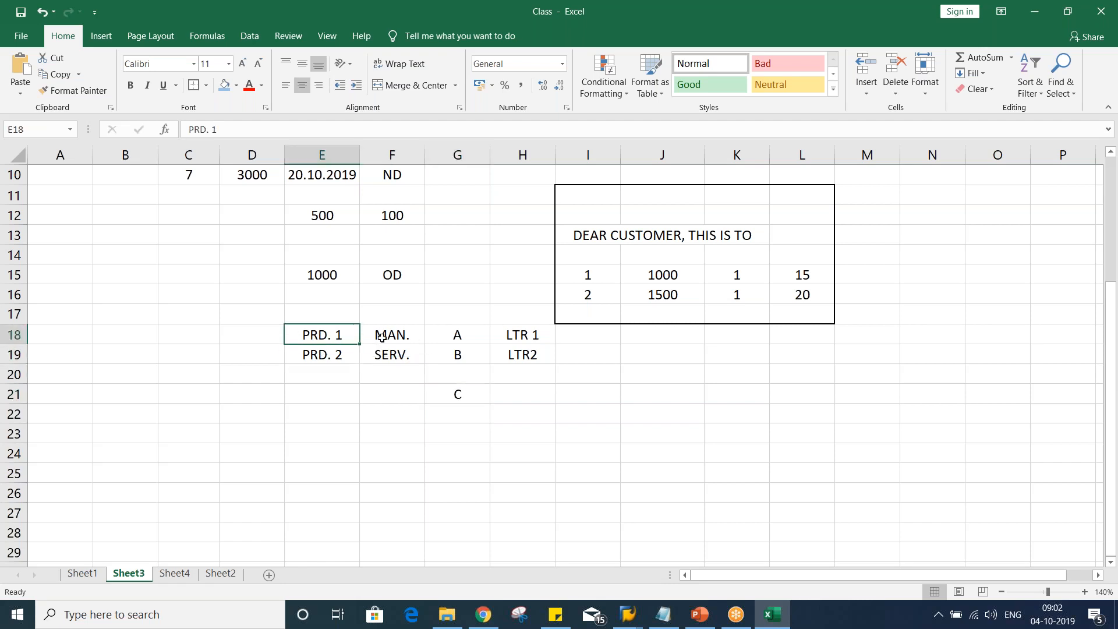
left_click(400, 335)
left_click(333, 350)
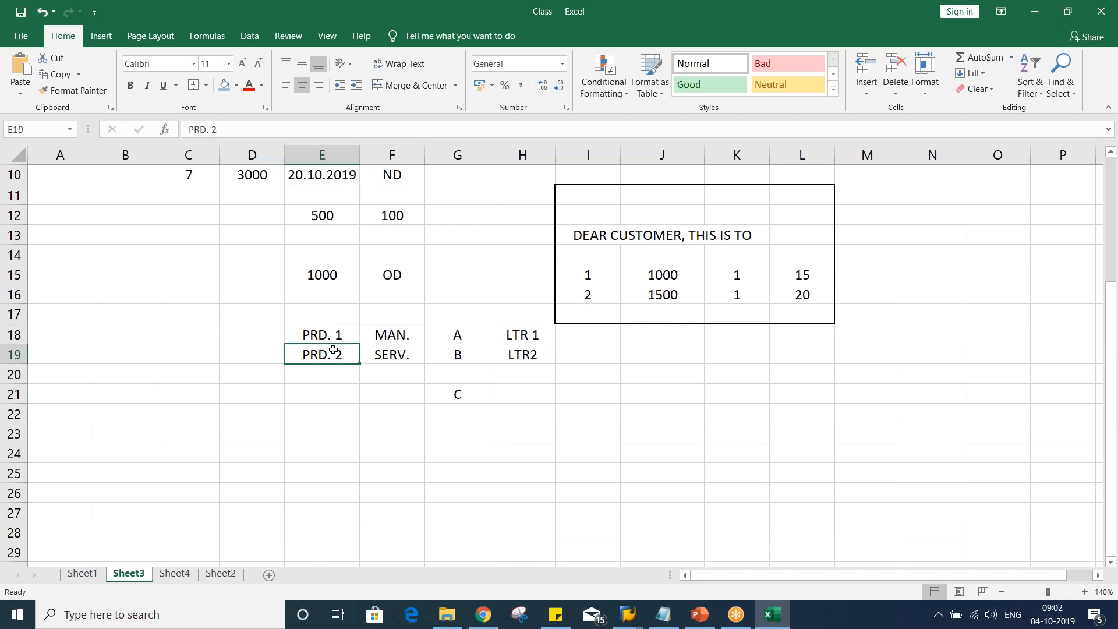
left_click(399, 353)
left_click(470, 336)
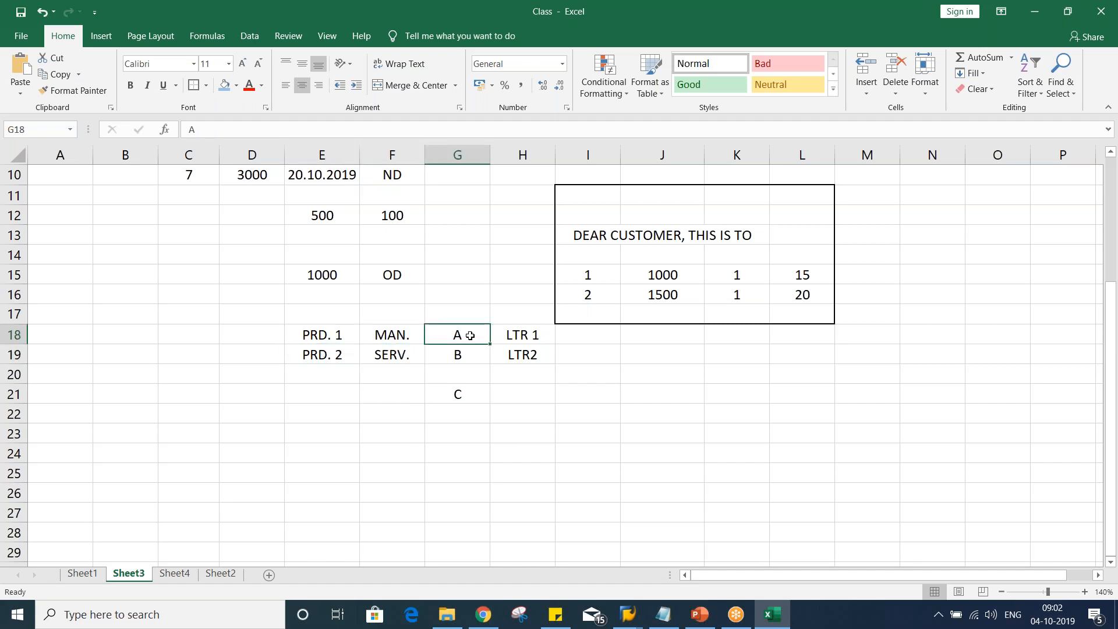
left_click(298, 341)
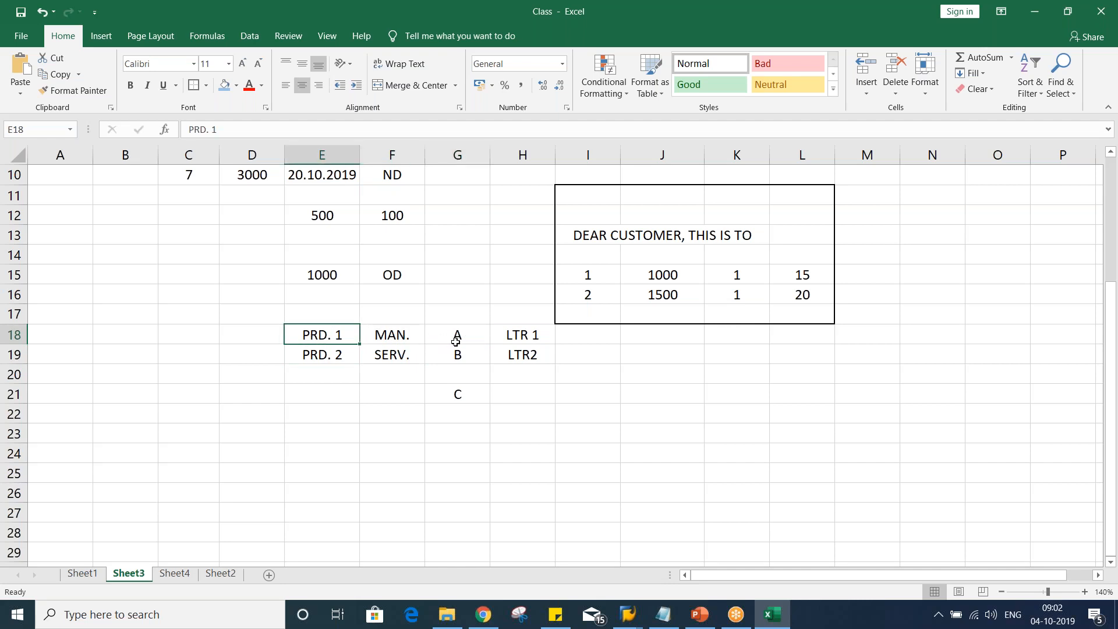
left_click(457, 342)
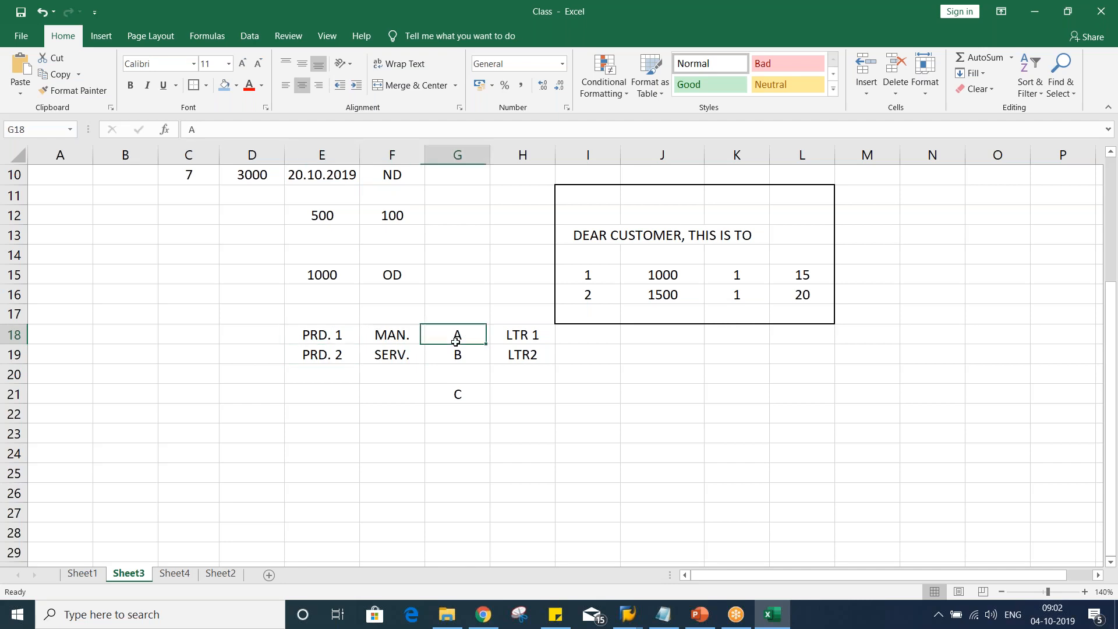
left_click(313, 355)
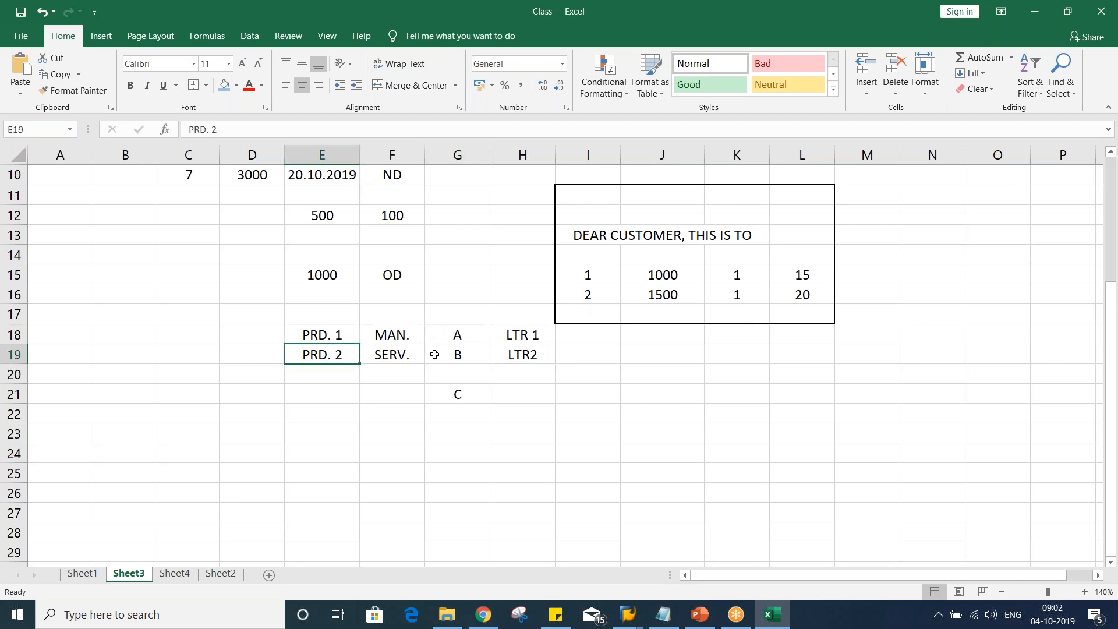
left_click(457, 355)
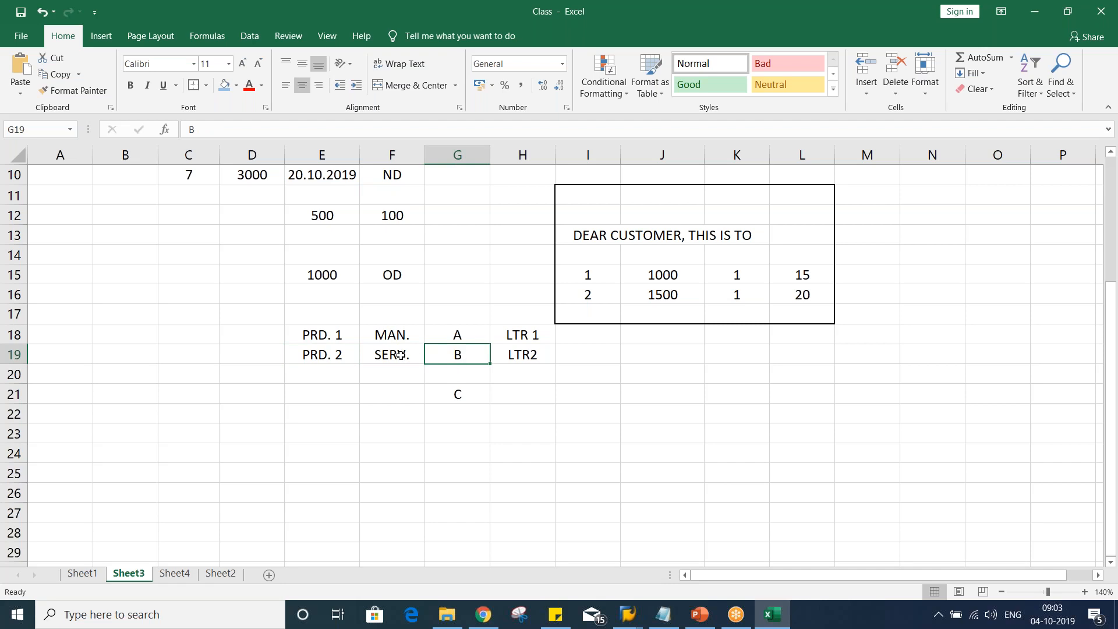
Open customer 100352 in transaction XD02 and view its dunning data on the correspondence tab
left_click(625, 614)
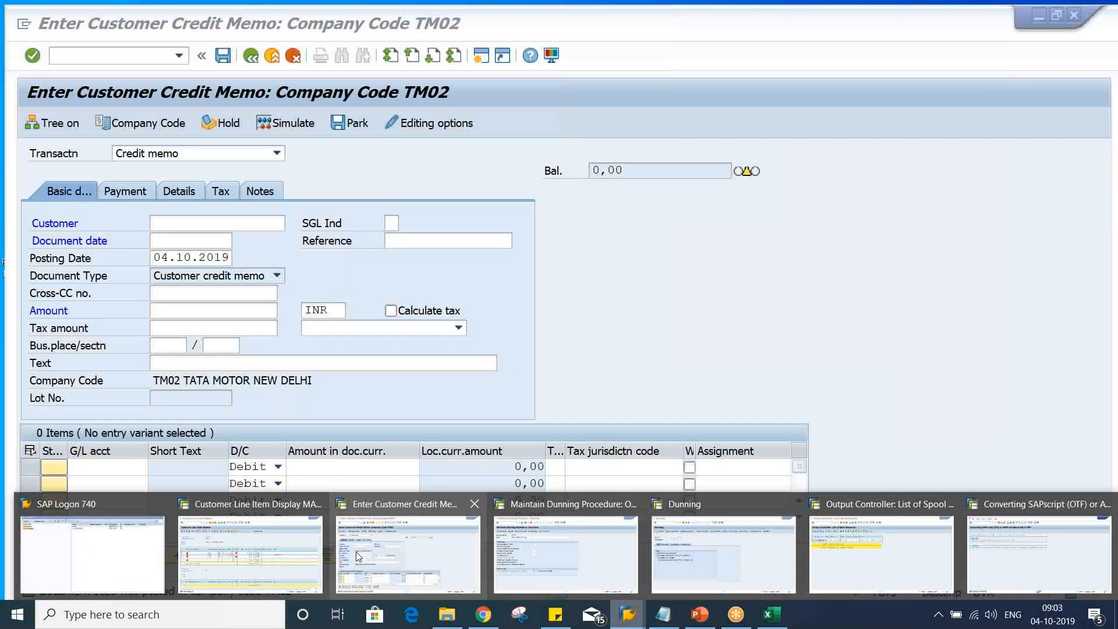
left_click(355, 551)
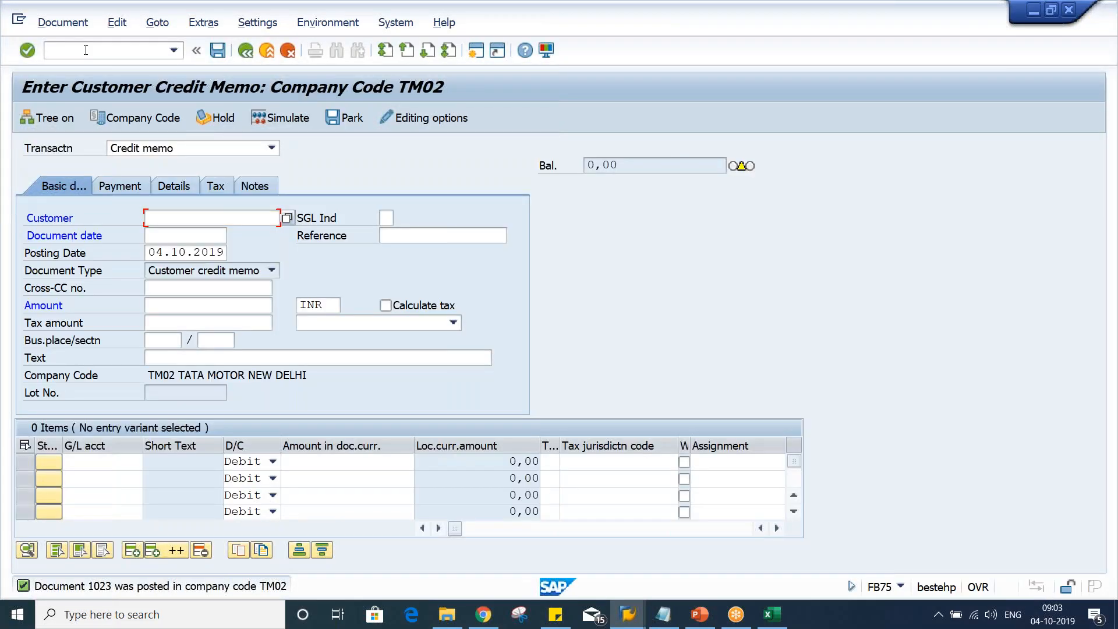
left_click(86, 50)
type("/NXD02")
key("Return")
key("Return")
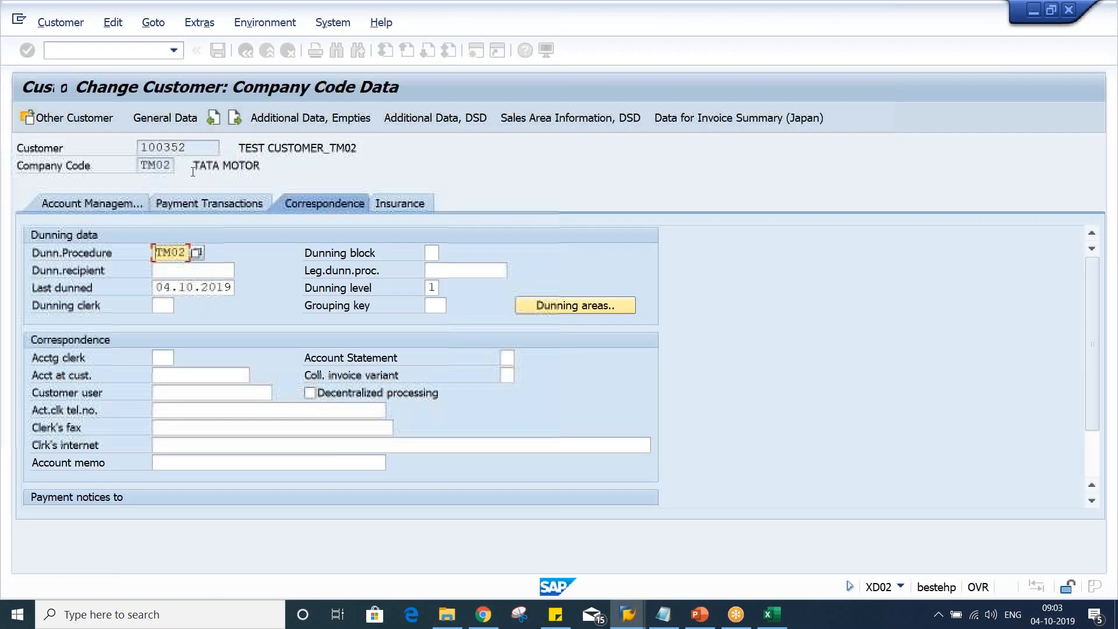
key("alt+Tab")
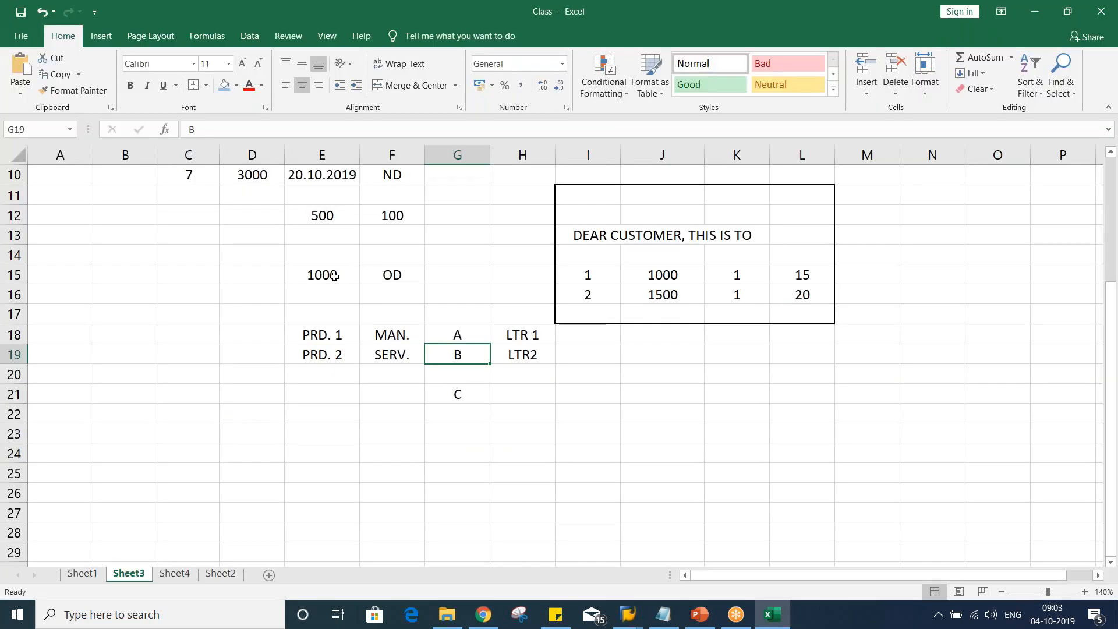
Highlight cells F18 and F19 (MAN. and SERV.) with a blue fill
left_click(461, 395)
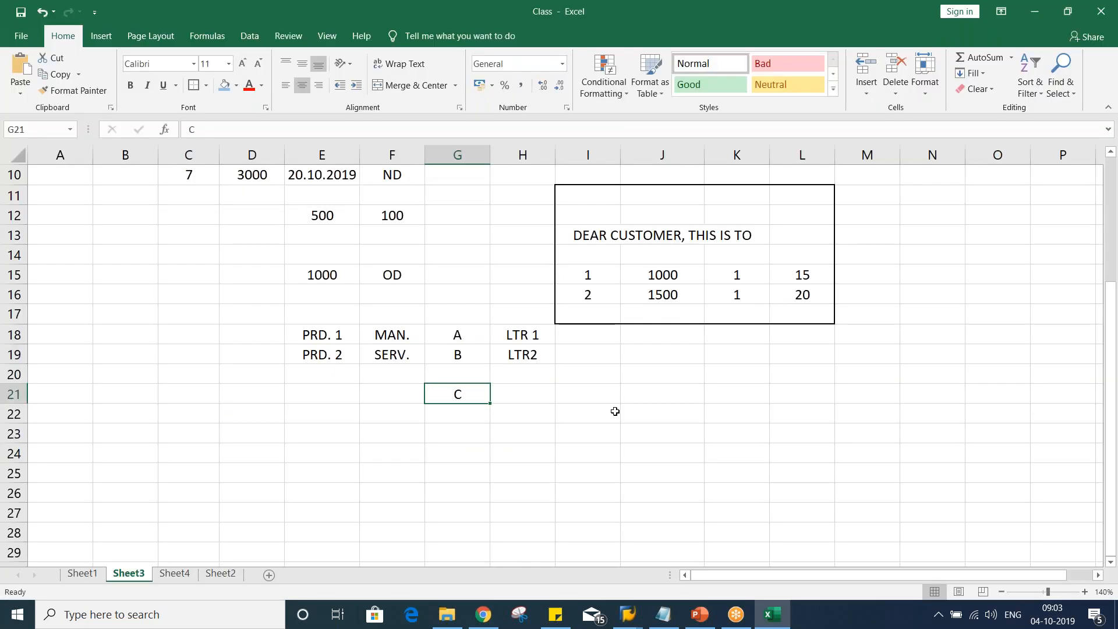
left_click_drag(376, 335, 386, 351)
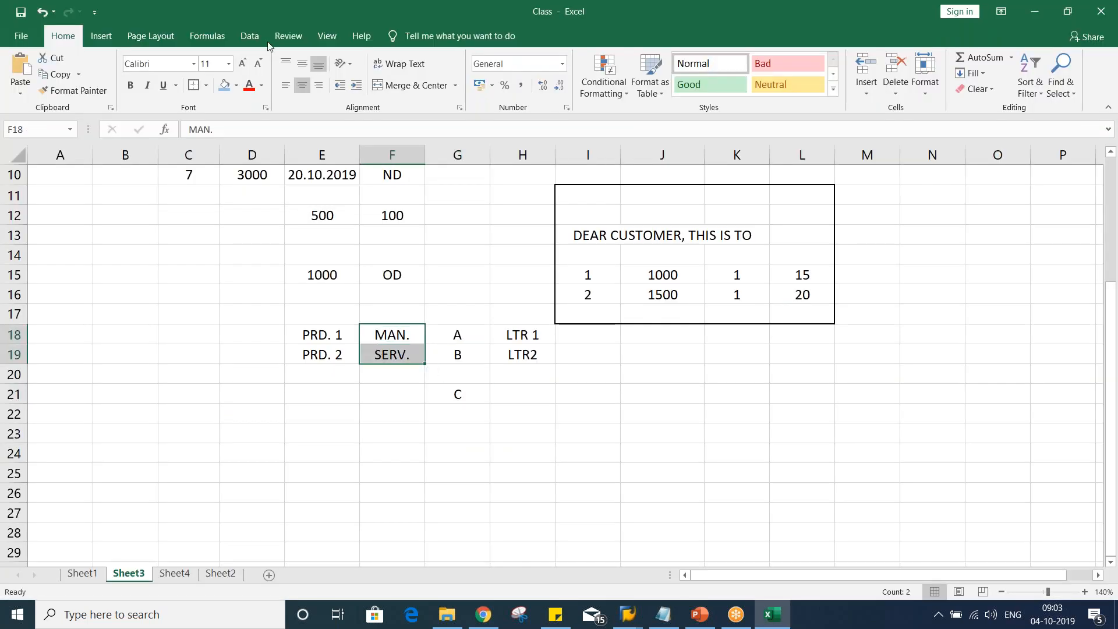
left_click(224, 85)
left_click(504, 476)
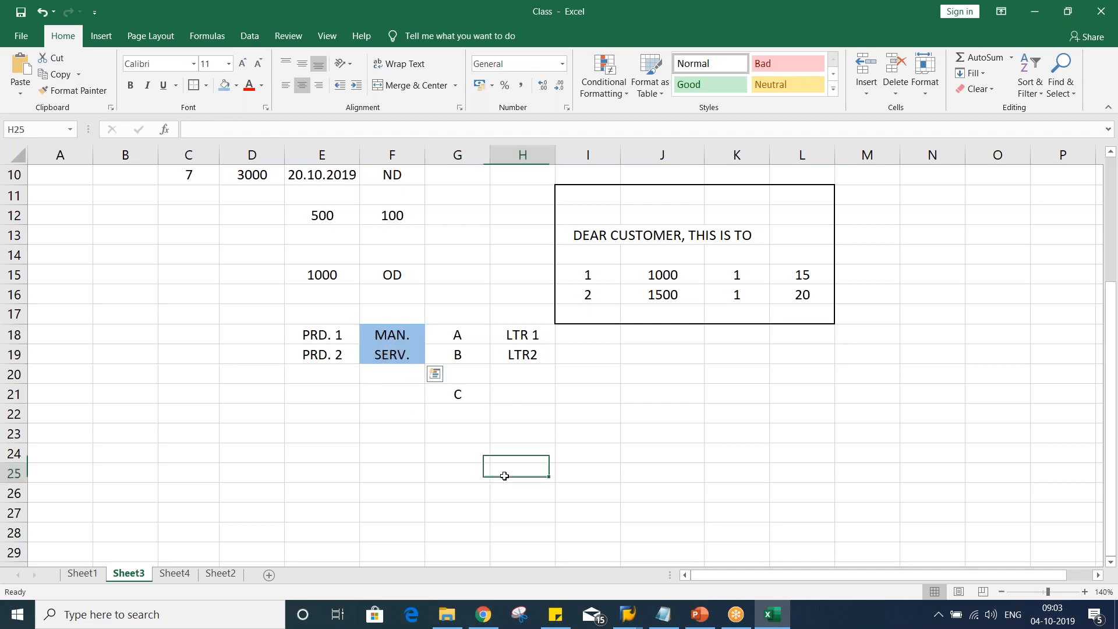
Review the customer's dunning procedure field in SAP against the notes sheet
left_click(377, 354)
left_click(463, 396)
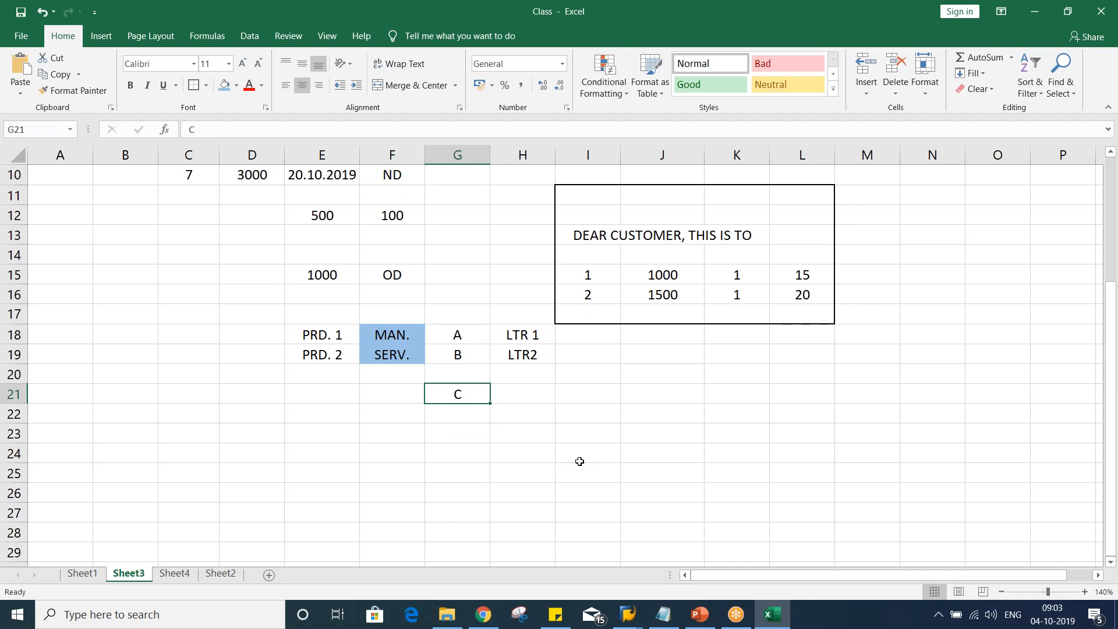
key("alt+Tab")
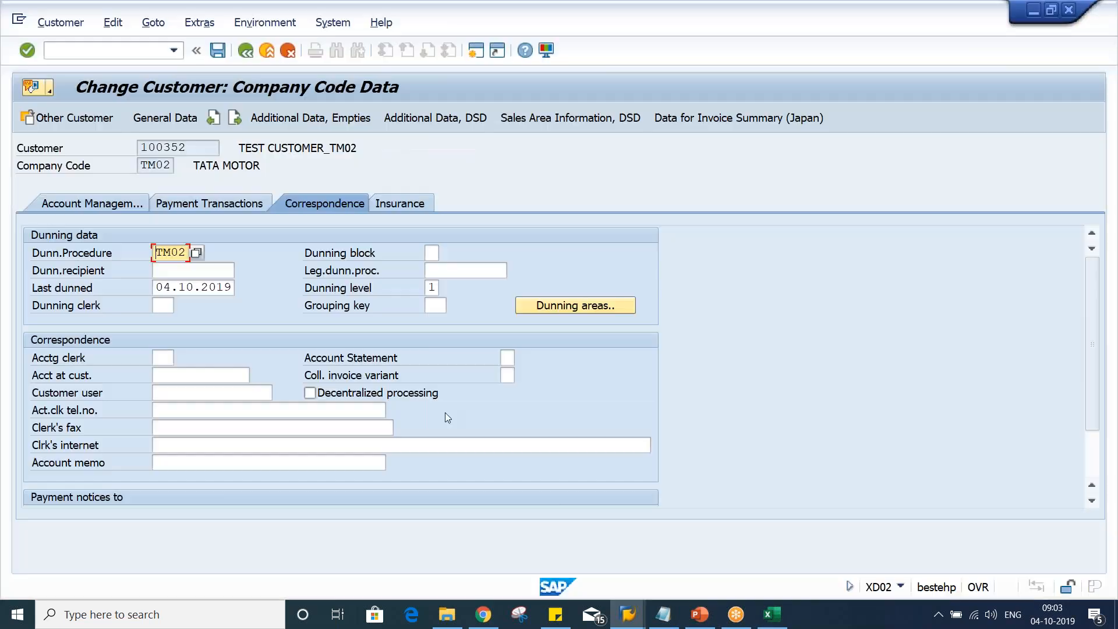
left_click(134, 253)
double_click(159, 251)
key("alt+Tab")
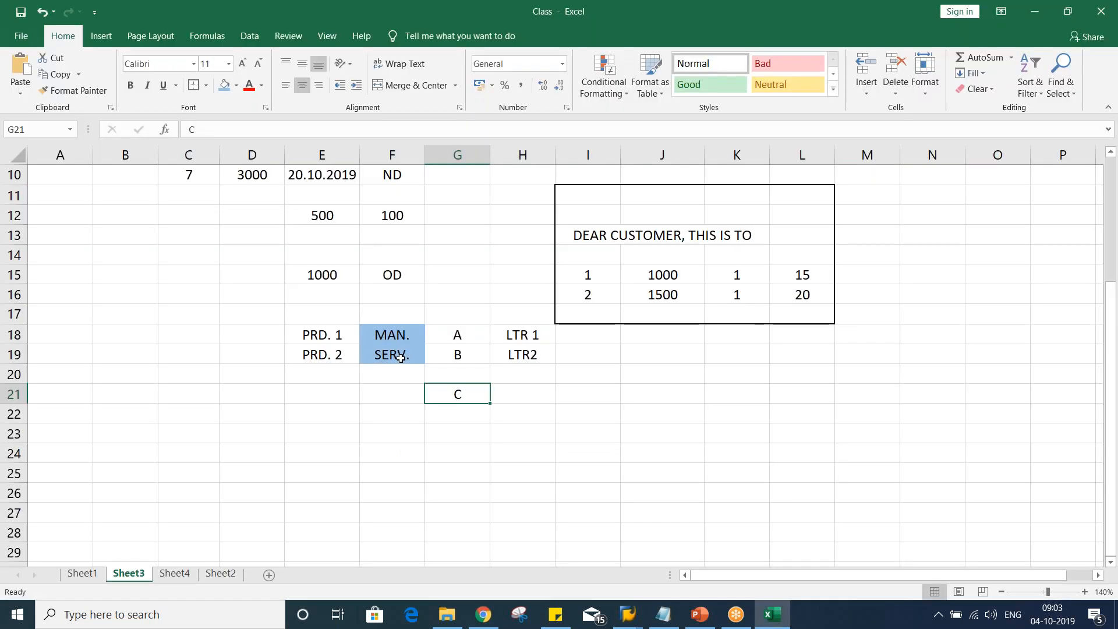
left_click(452, 401)
Enter 1000 and 1500 in cells H21 and H22 beside group C
left_click(508, 394)
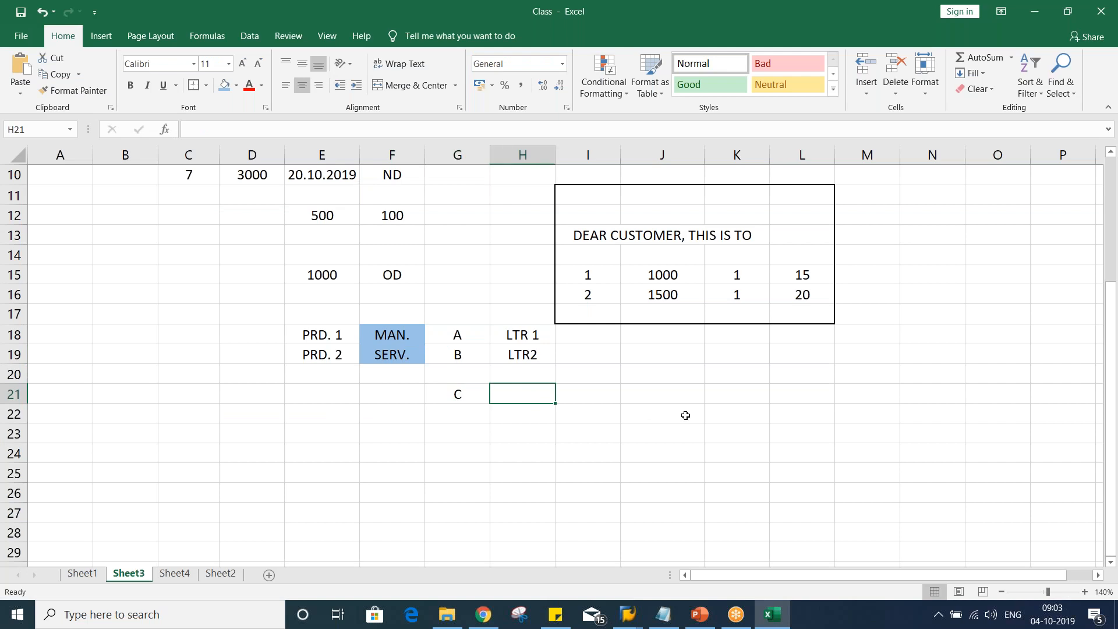
type("1000")
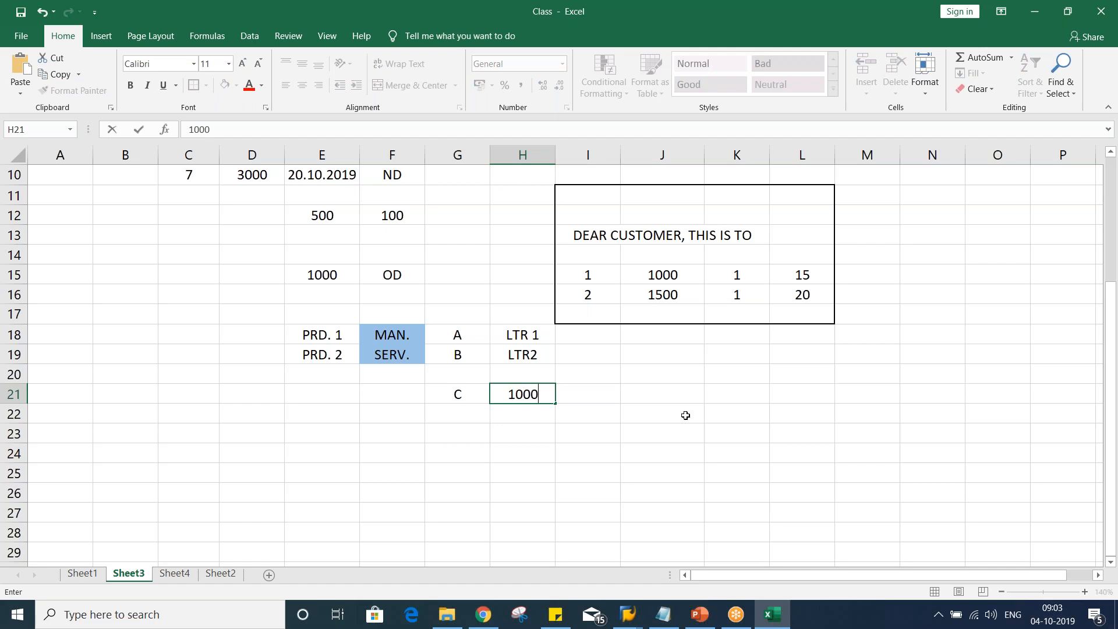
key("Return")
type("1500")
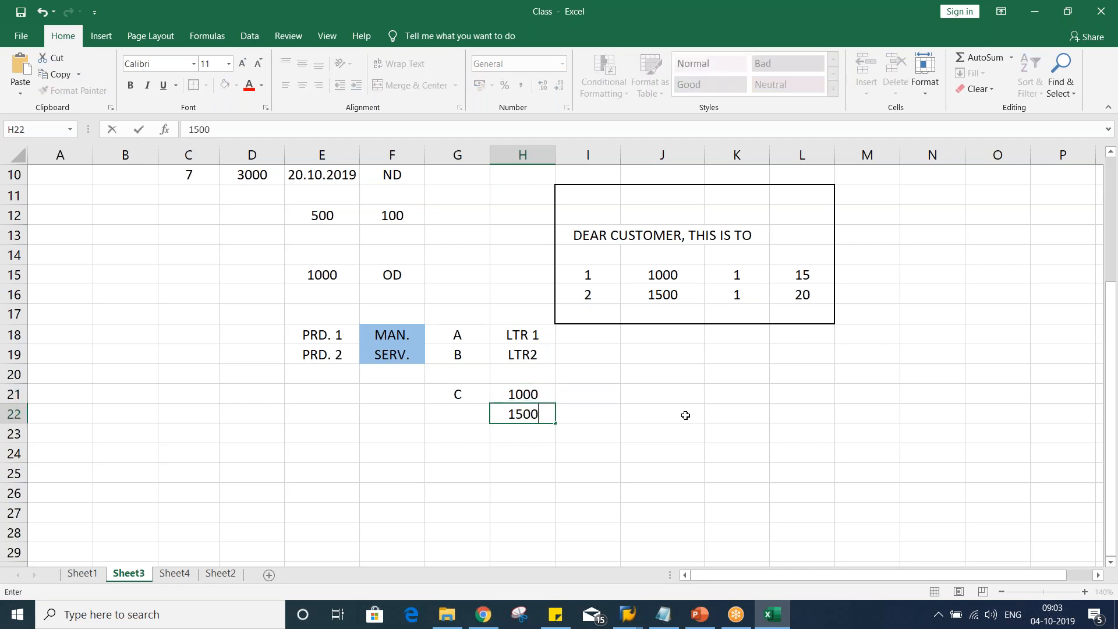
key("Return")
Enter MAN and SRV in cells I21 and I22 next to the 1000 and 1500 amounts
left_click(524, 388)
left_click(592, 399)
type("M")
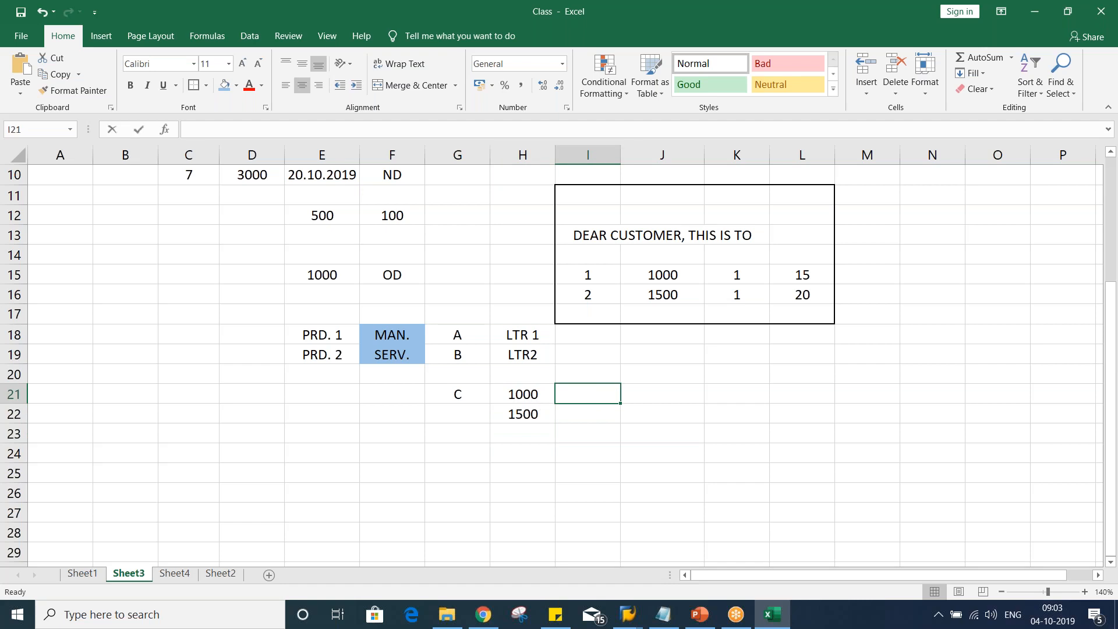
type("AN")
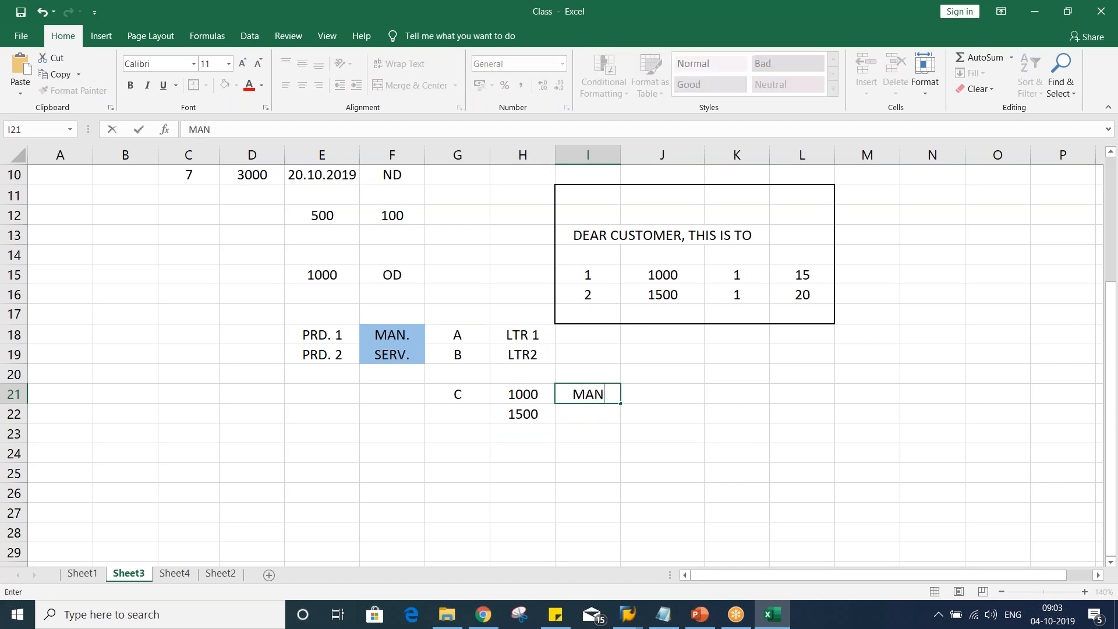
key("Return")
type("RV")
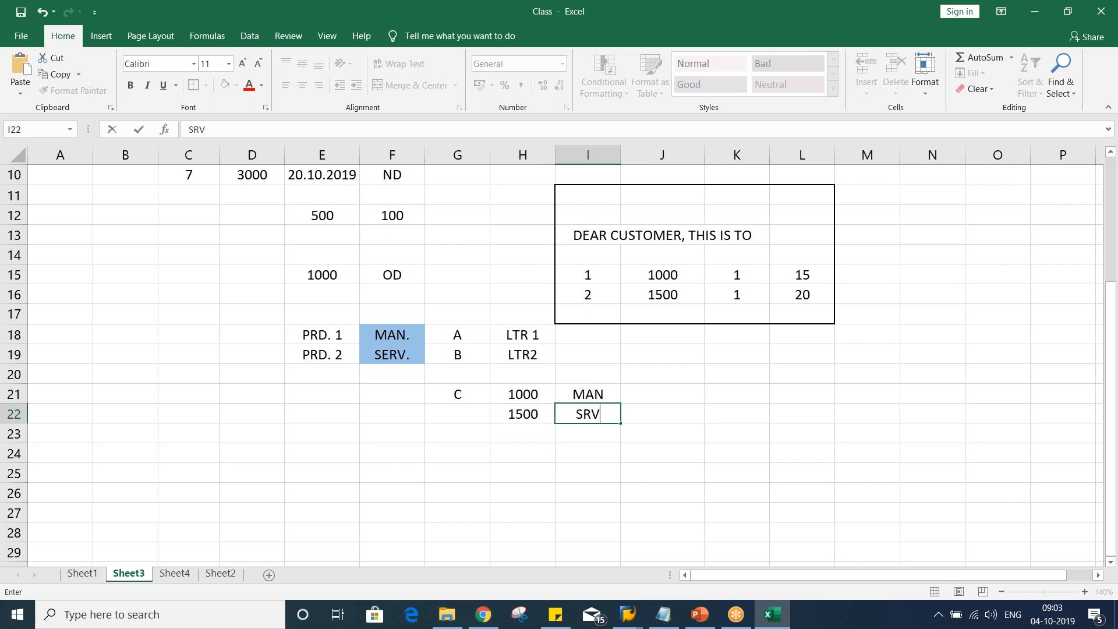
key("Return")
left_click(612, 456)
left_click(539, 391)
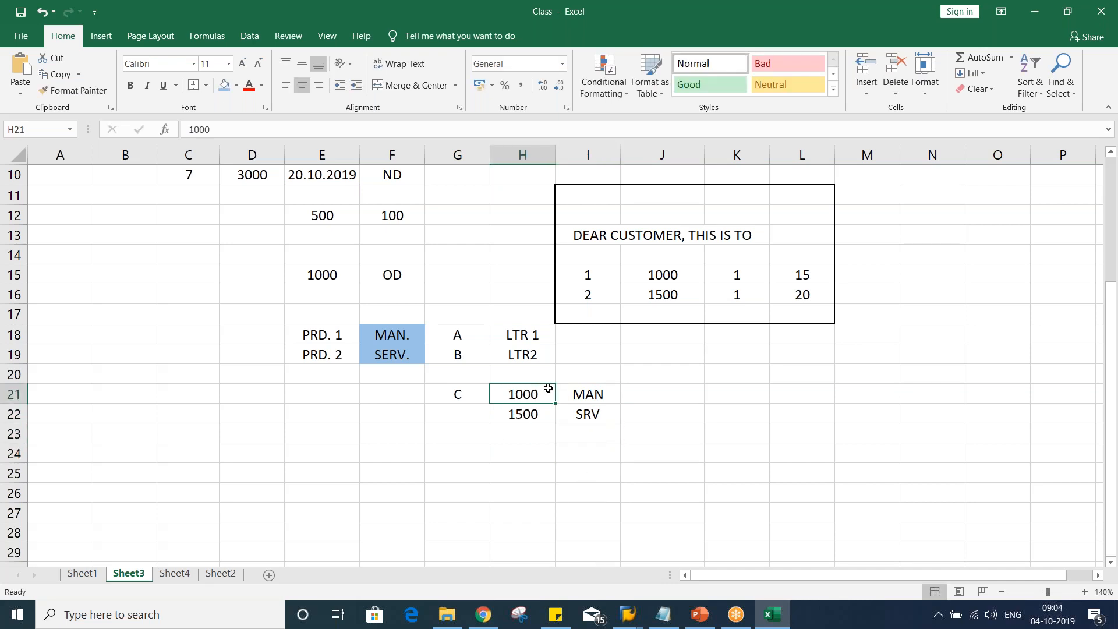
Copy the MAN. entry from cell F18 into cell F21 beside group C
left_click(525, 416)
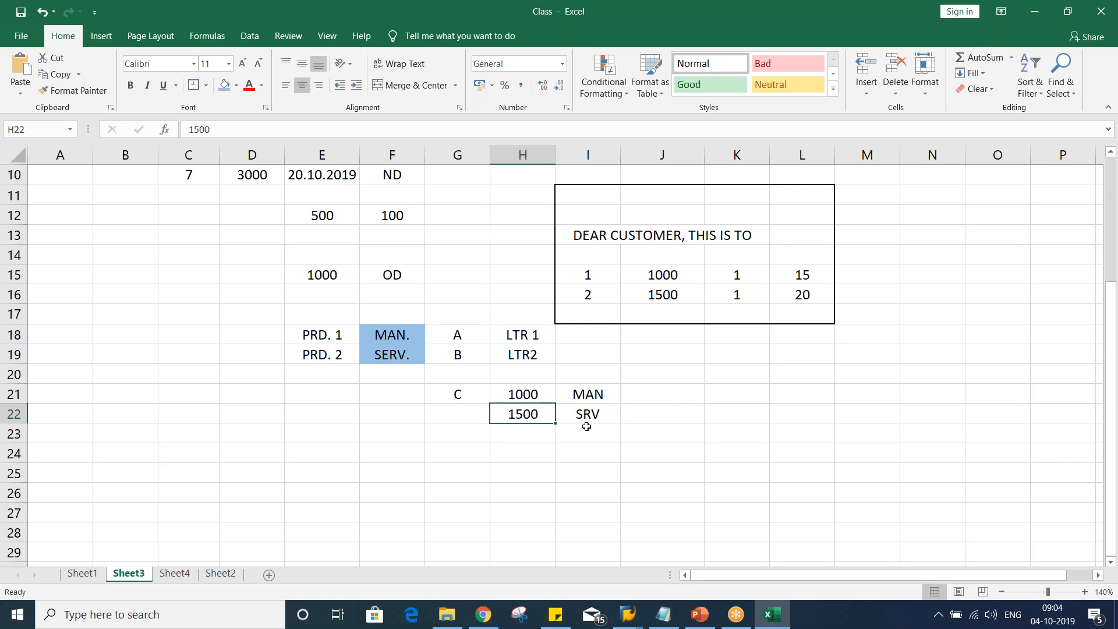
left_click(394, 400)
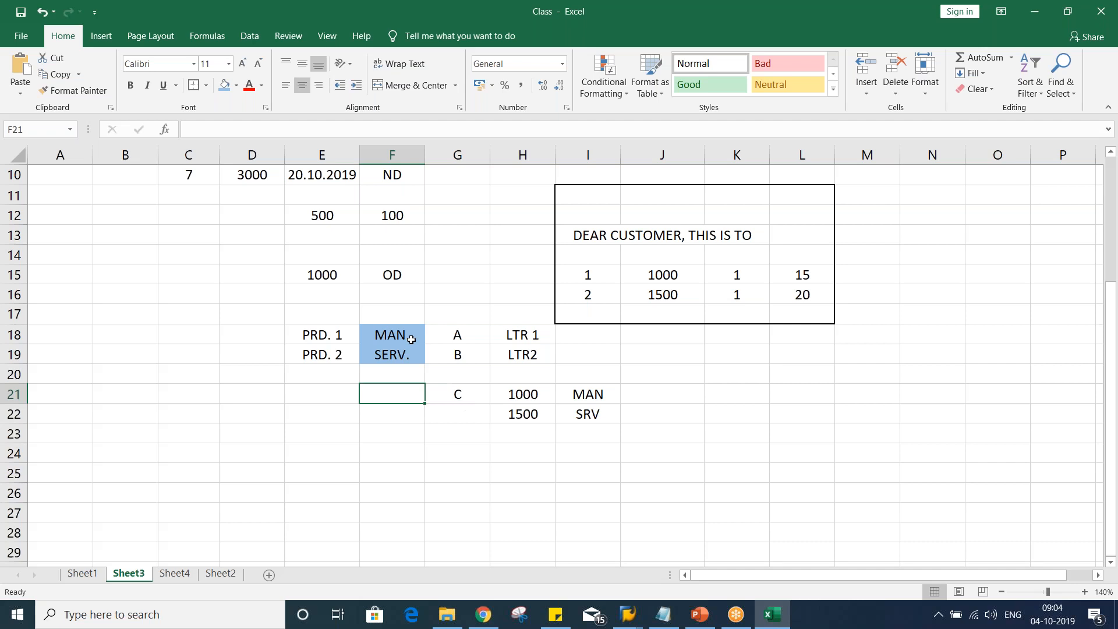
key("alt+Tab")
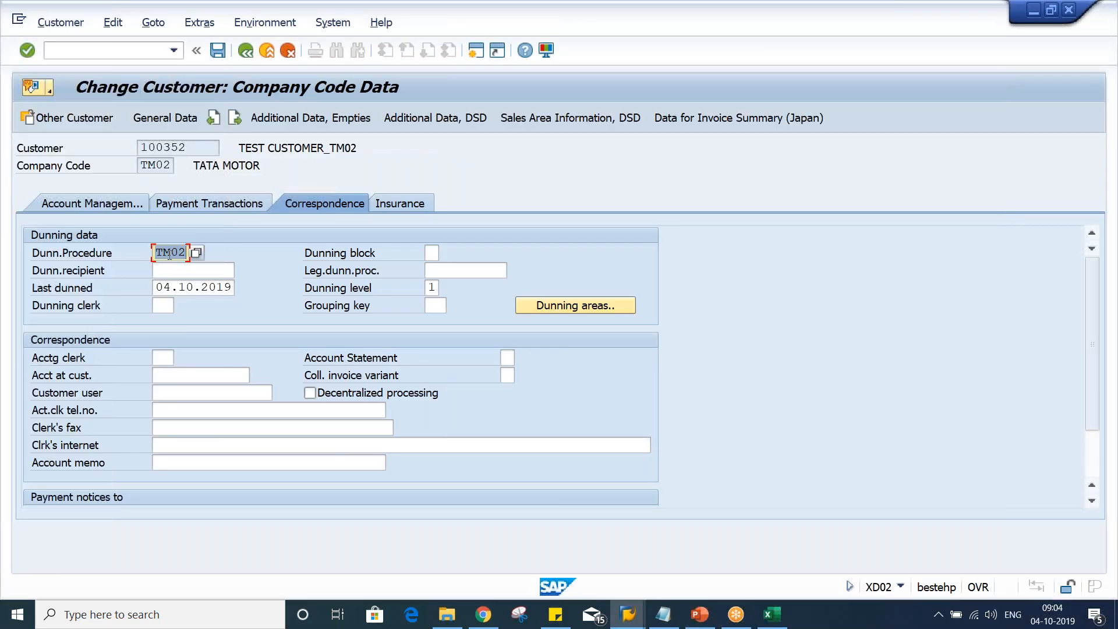
key("alt+Tab")
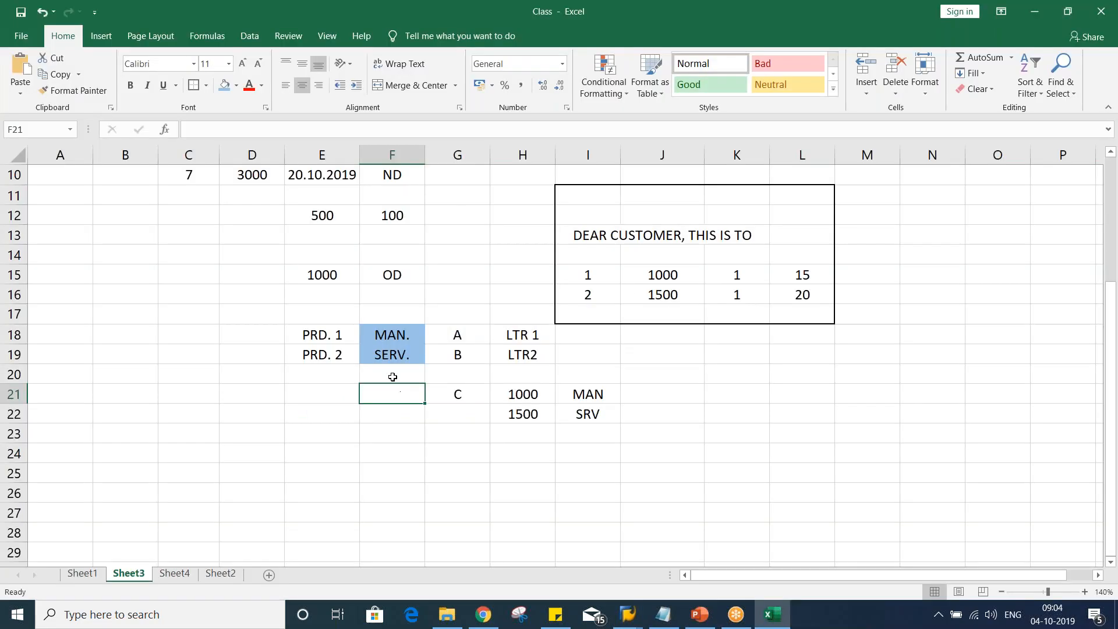
left_click(394, 334)
key("ctrl+c")
left_click(387, 400)
key("ctrl+v")
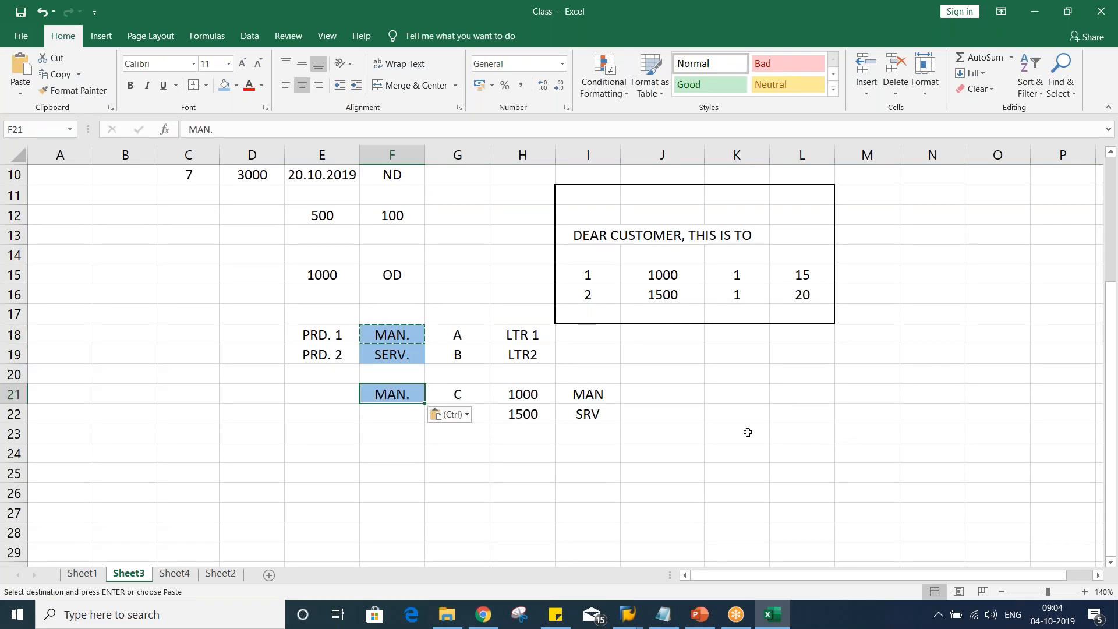
Enter X in cell J22 next to the SRV entry
left_click(578, 394)
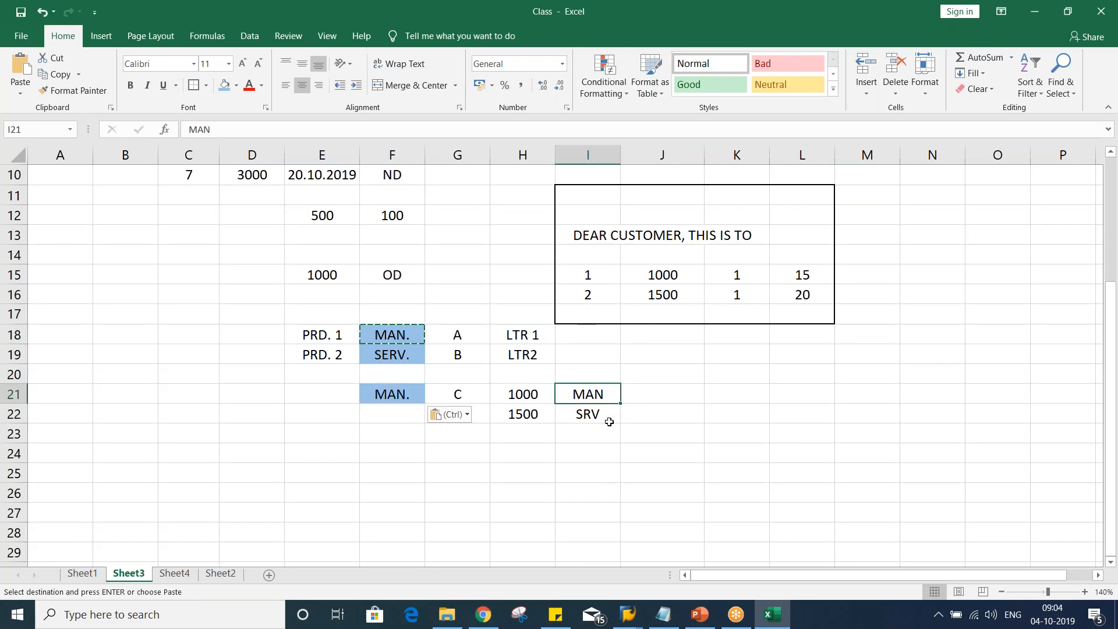
left_click(541, 392)
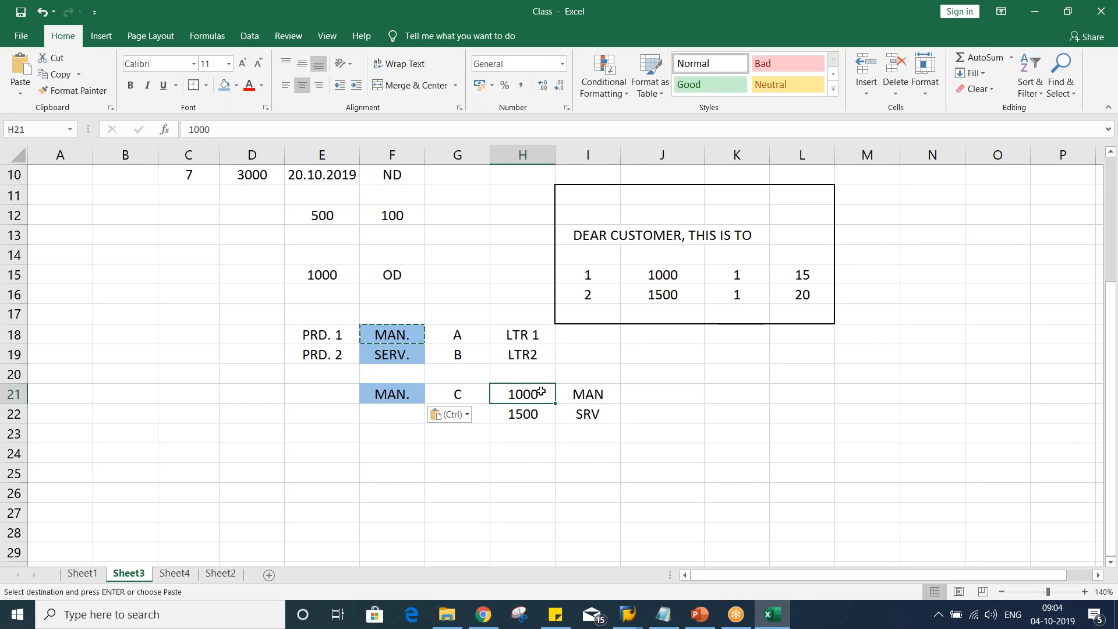
left_click(537, 413)
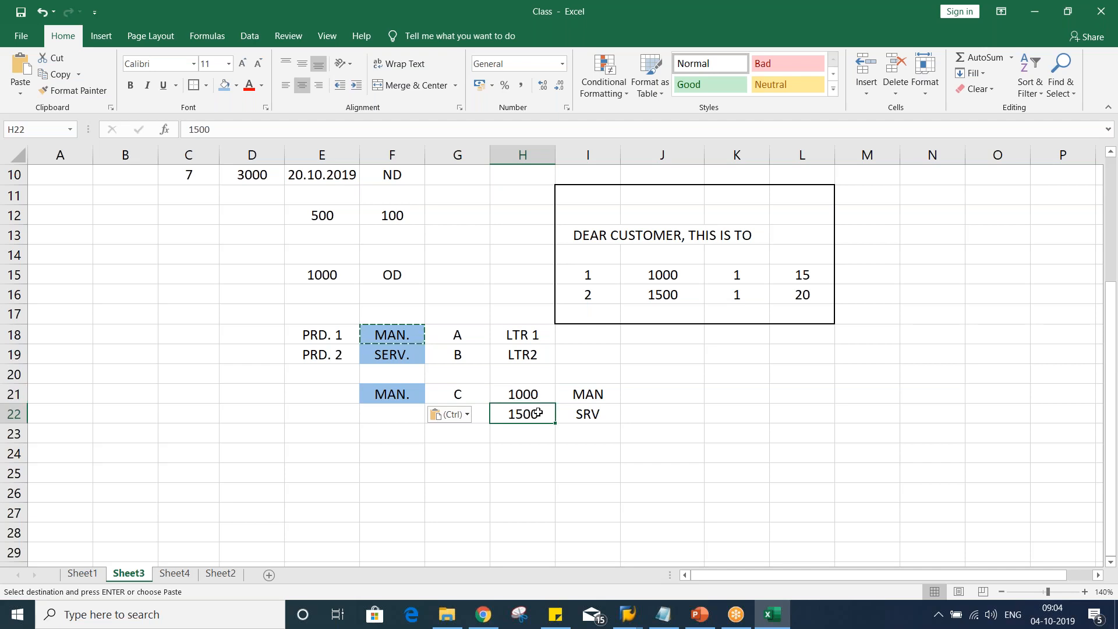
left_click(663, 415)
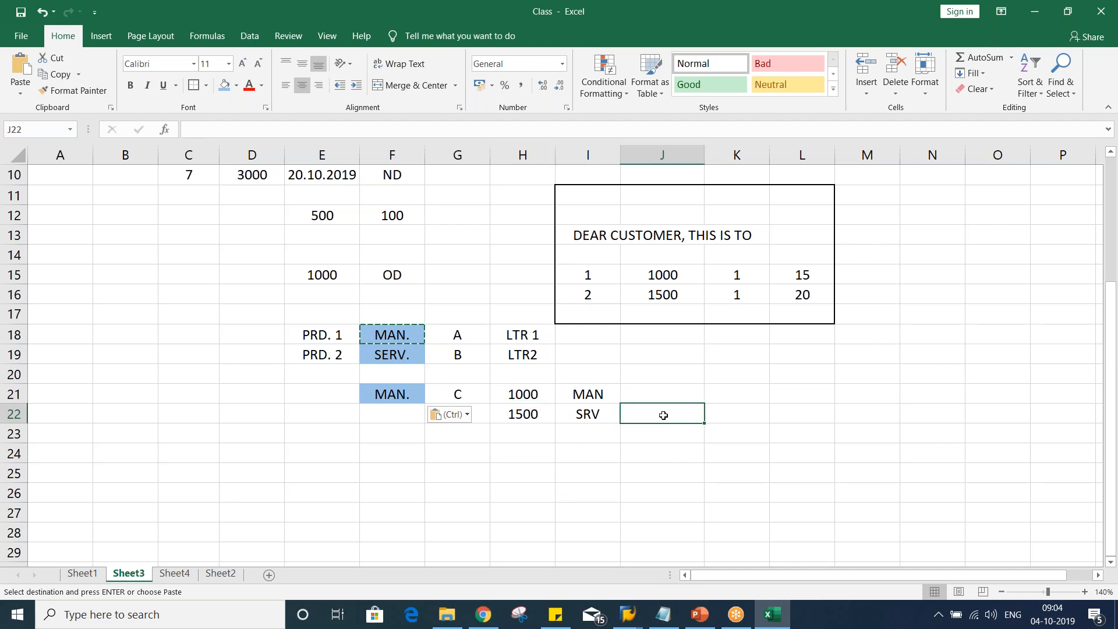
type("X")
key("Return")
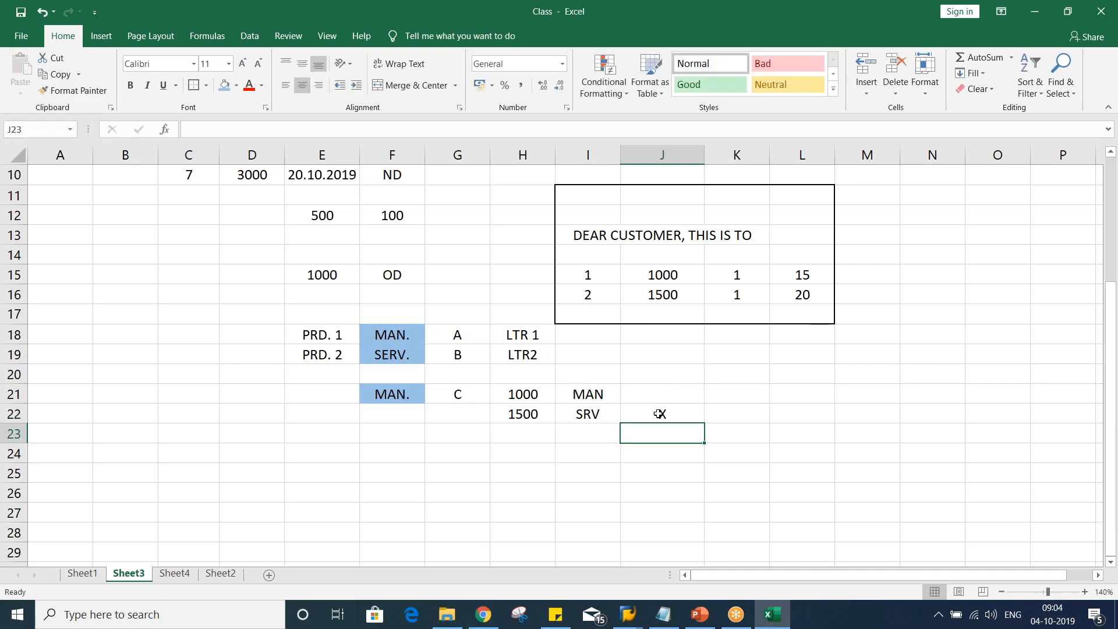
Enter 2 and 3 in cells I18 and I19 beside LTR 1 and LTR2
left_click(668, 494)
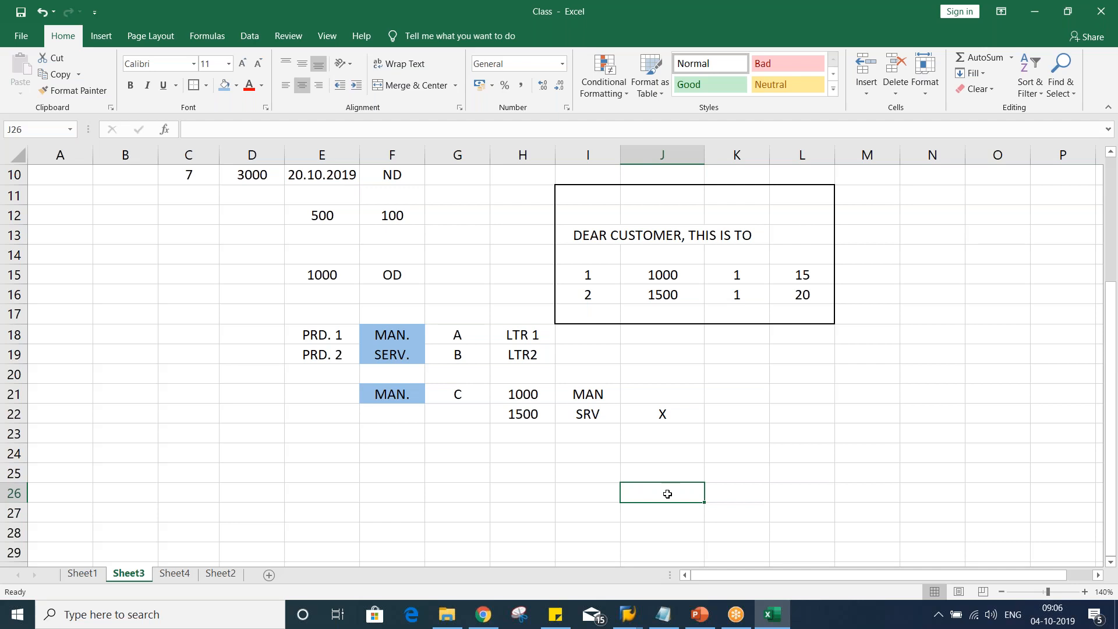
left_click(412, 455)
left_click(396, 429)
left_click(393, 333)
left_click(396, 354)
left_click(396, 398, "ctrl")
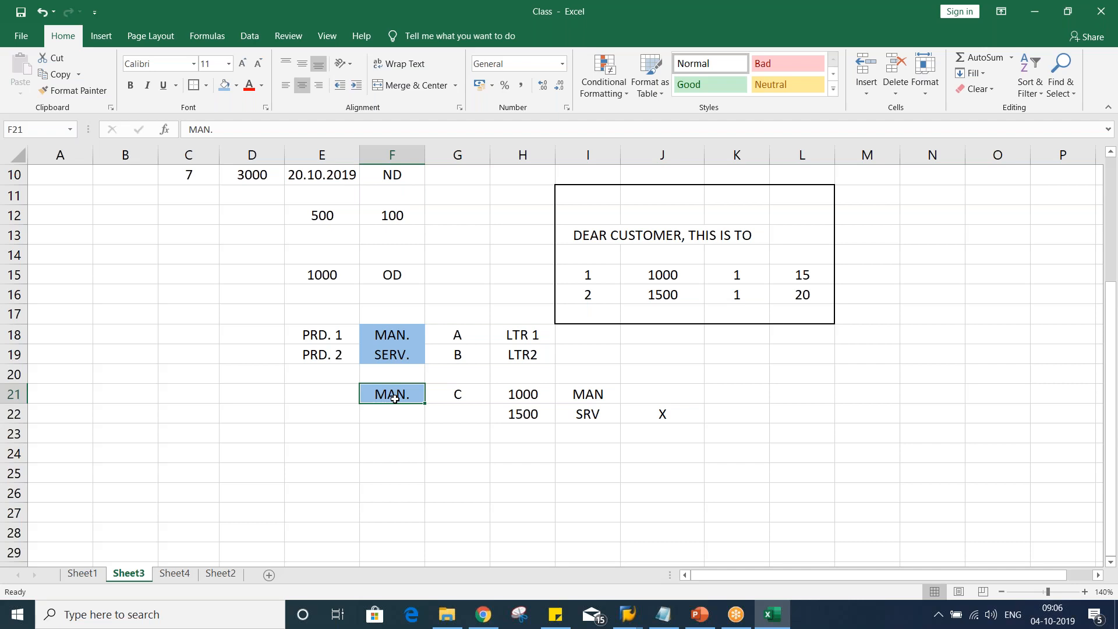
left_click(515, 336)
left_click(406, 327)
left_click(574, 333)
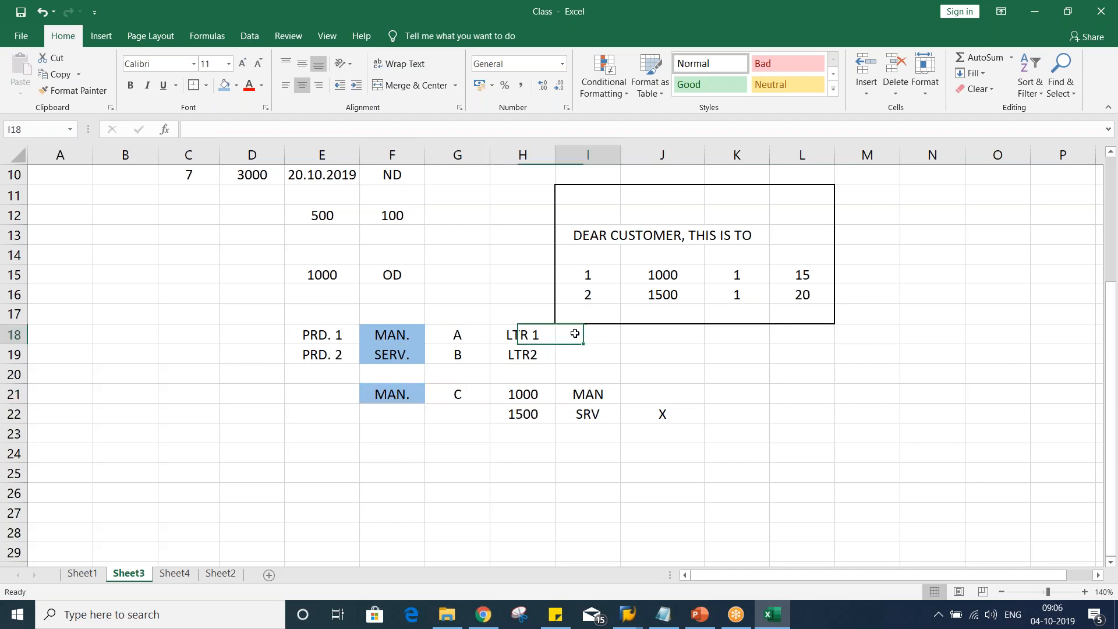
type("2")
key("Return")
type("3")
key("Return")
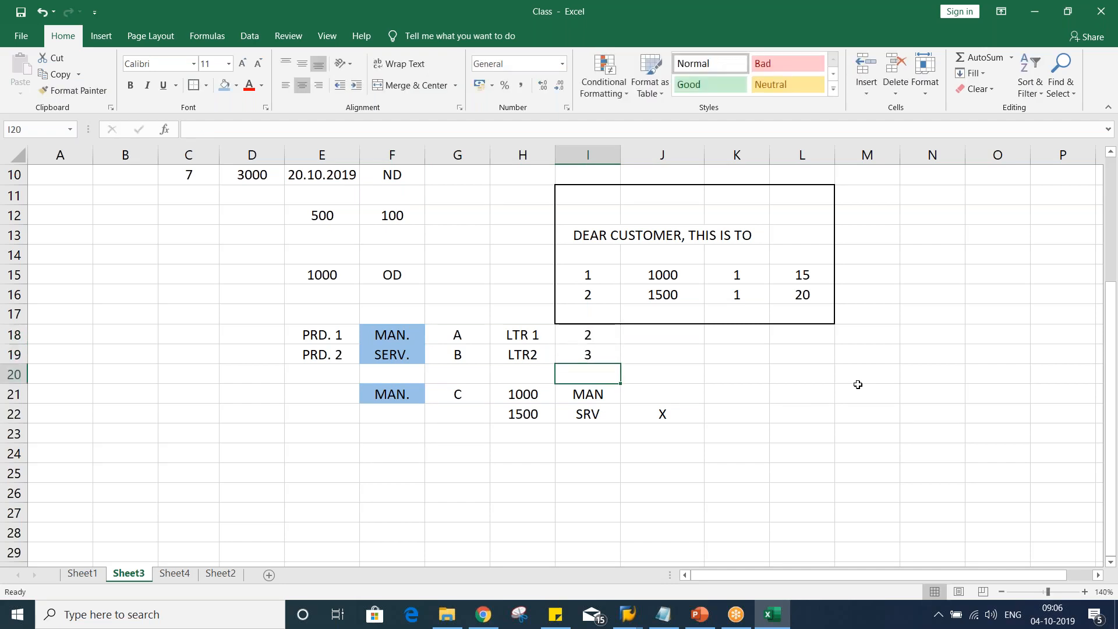
Review the TM02 dunning procedure overview in SAP, then the top of the notes sheet
key("alt+Tab")
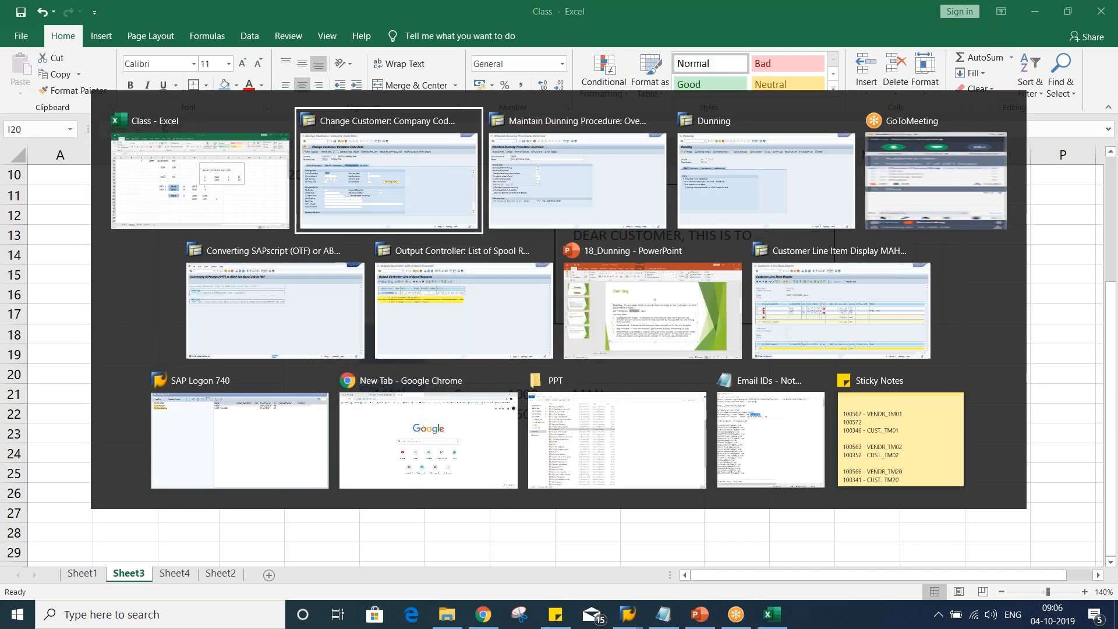
key("alt+Tab")
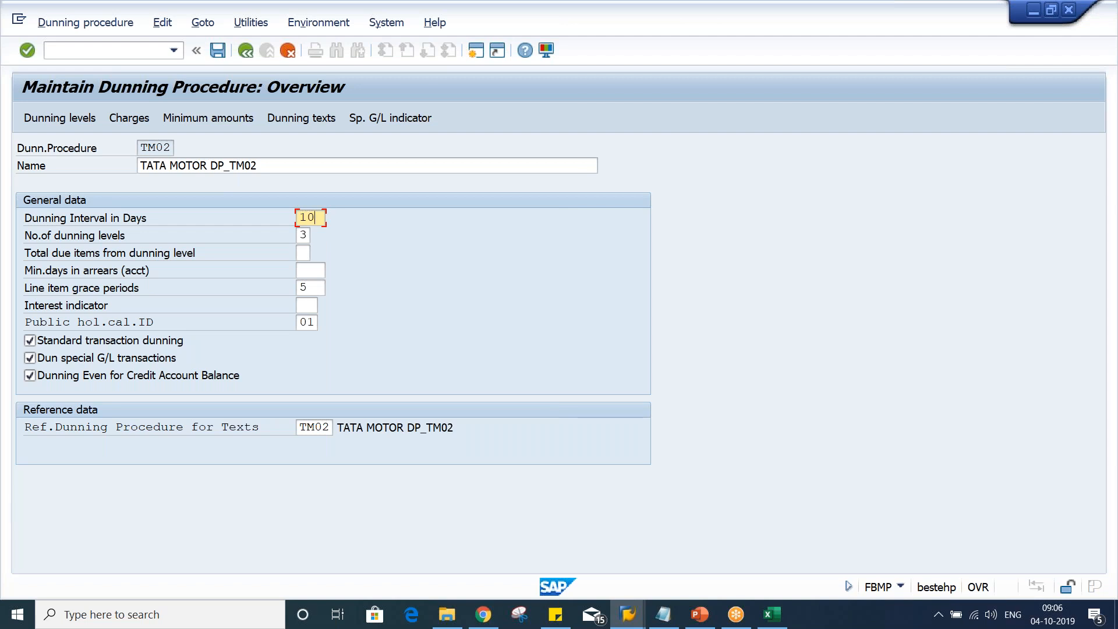
key("alt+Tab")
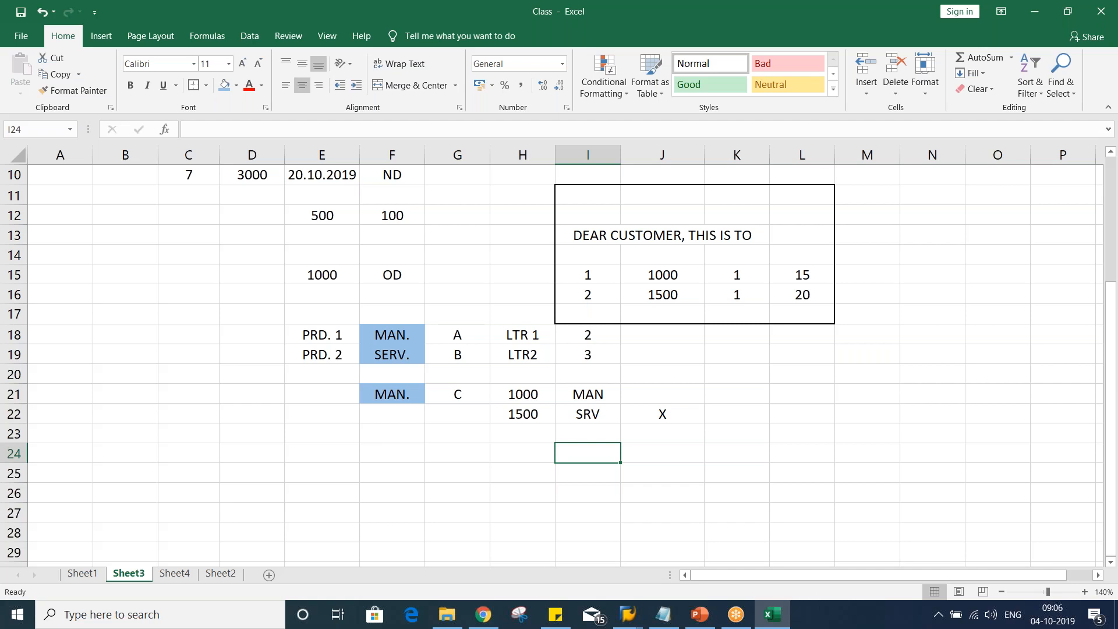
left_click(697, 428)
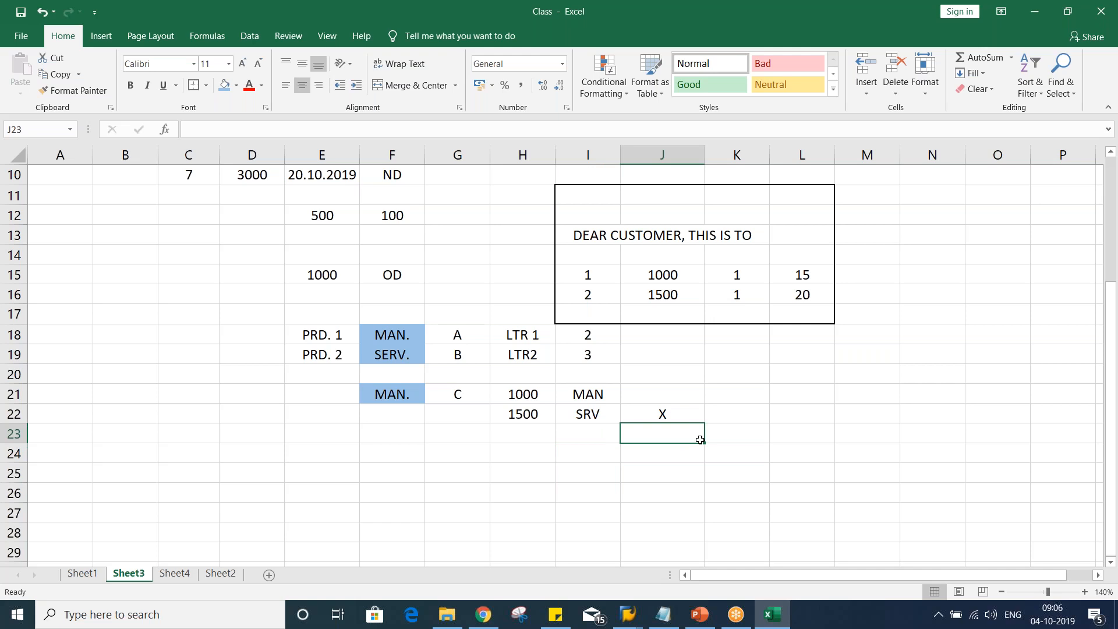
scroll(700, 439, "up", 3)
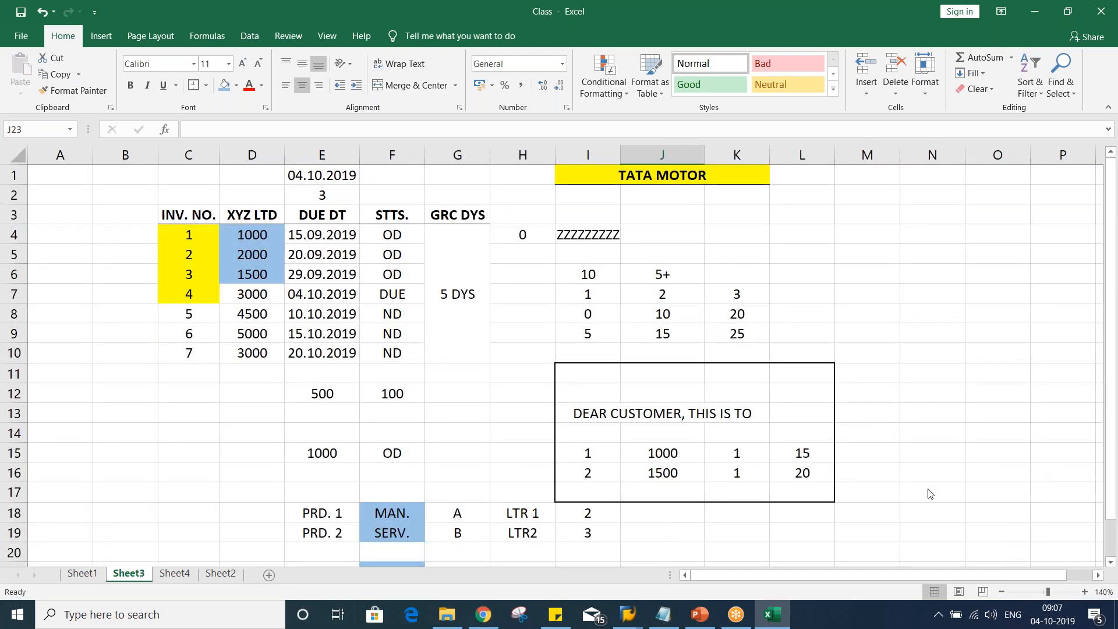